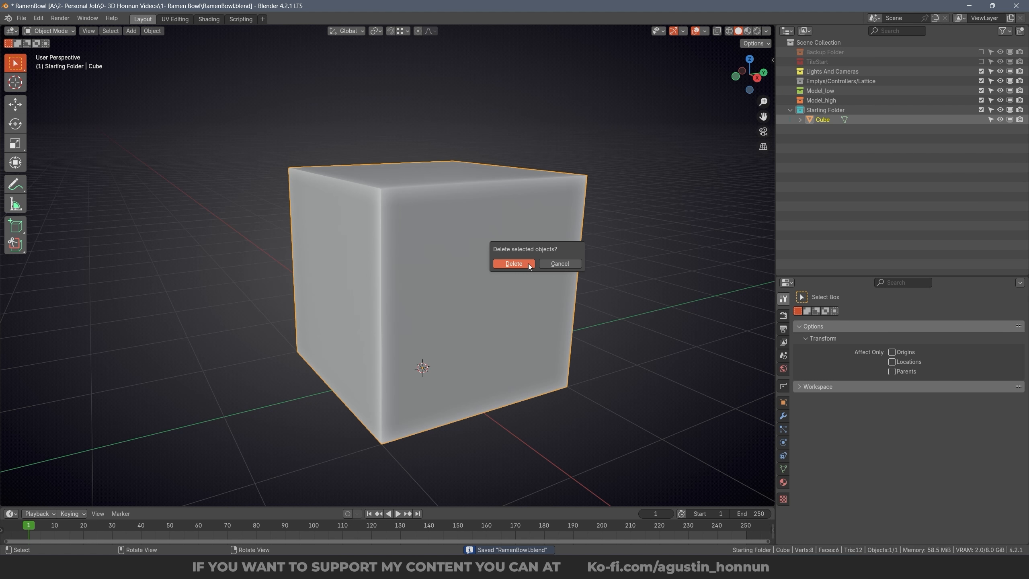
Step: Delete the default cube and add a mesh circle at the scene origin
{"action": "left_click", "coordinate": [528, 264]}
{"action": "key", "text": "shift+a"}
{"action": "mouse_move", "coordinate": [523, 311]}
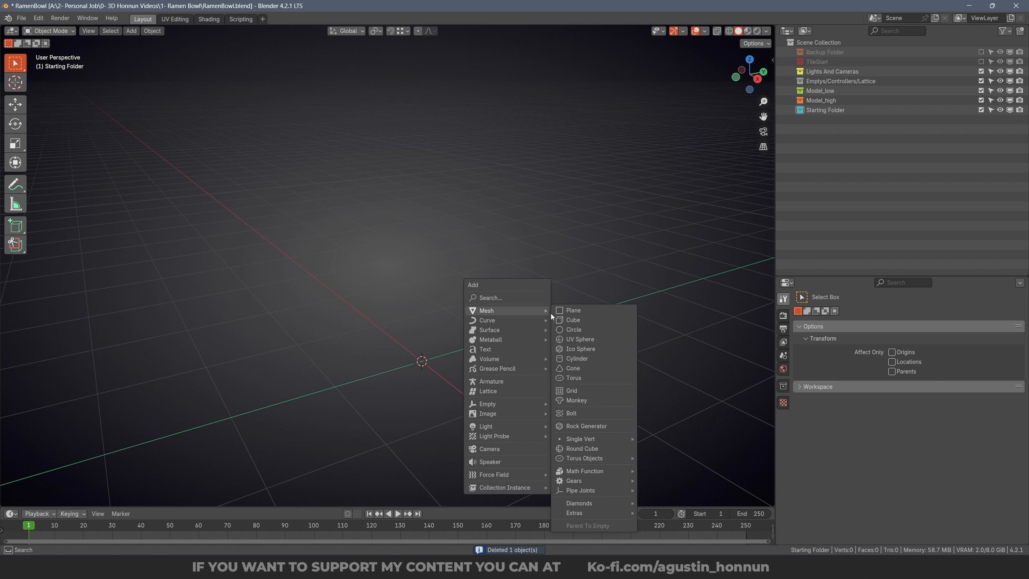
{"action": "left_click", "coordinate": [585, 329]}
{"action": "scroll", "coordinate": [476, 316], "scroll_direction": "up", "scroll_amount": 2}
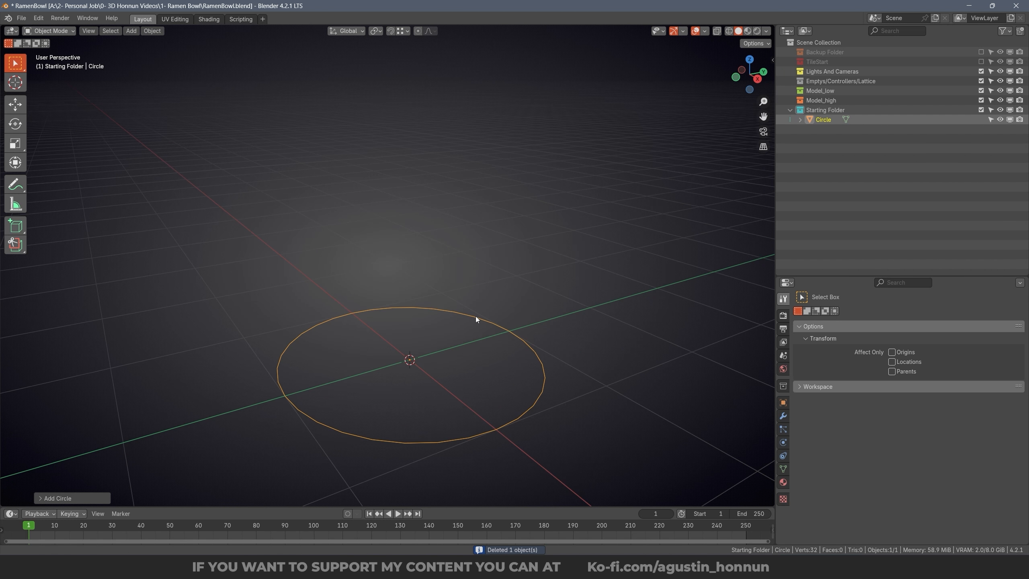
Step: Set the circle's vertex count to 12 and scale the whole circle down
{"action": "left_click", "coordinate": [63, 497]}
{"action": "left_click", "coordinate": [137, 395]}
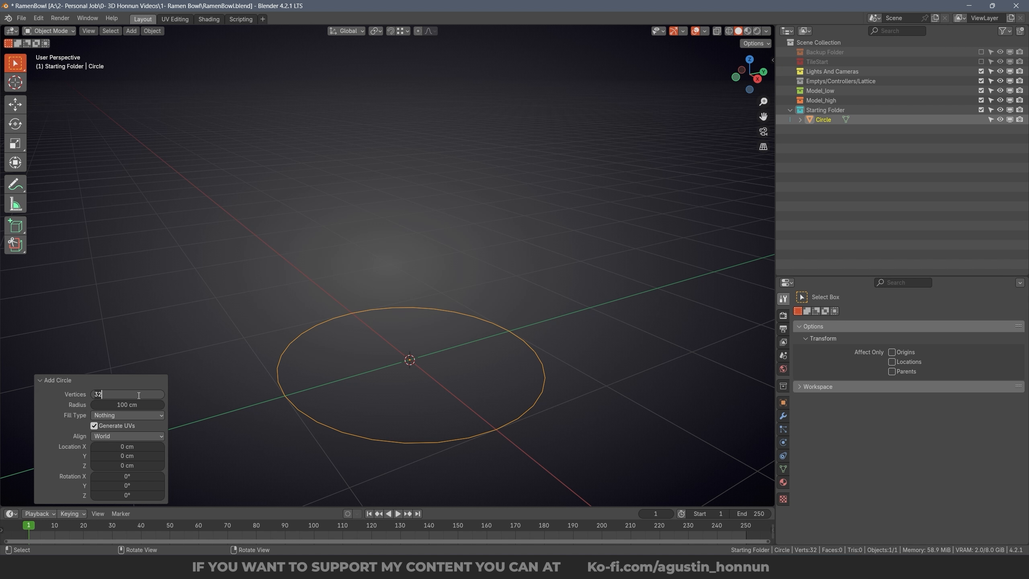
{"action": "type", "text": "12"}
{"action": "key", "text": "Return"}
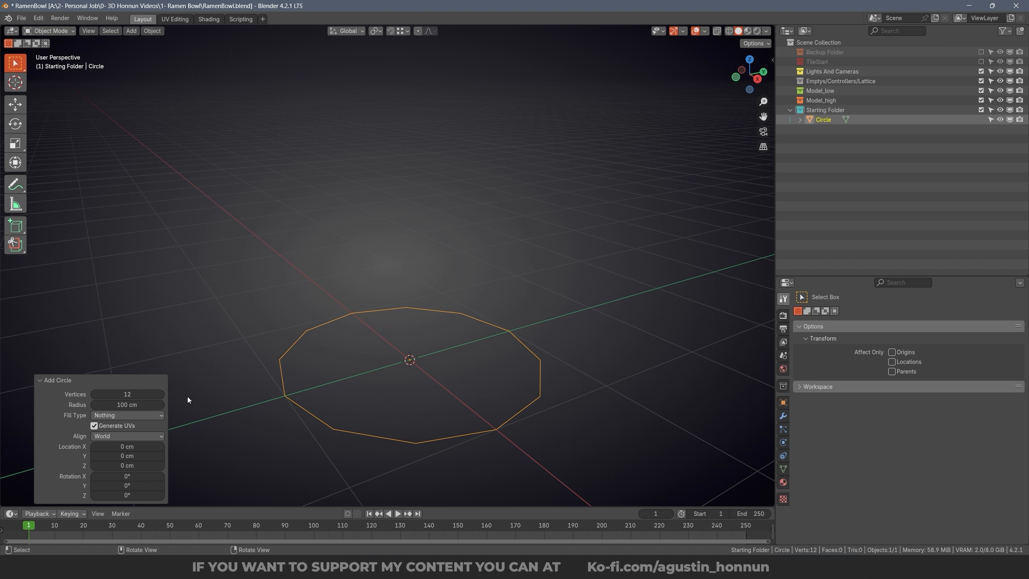
{"action": "scroll", "coordinate": [378, 375], "scroll_direction": "up", "scroll_amount": 2}
{"action": "key", "text": "s"}
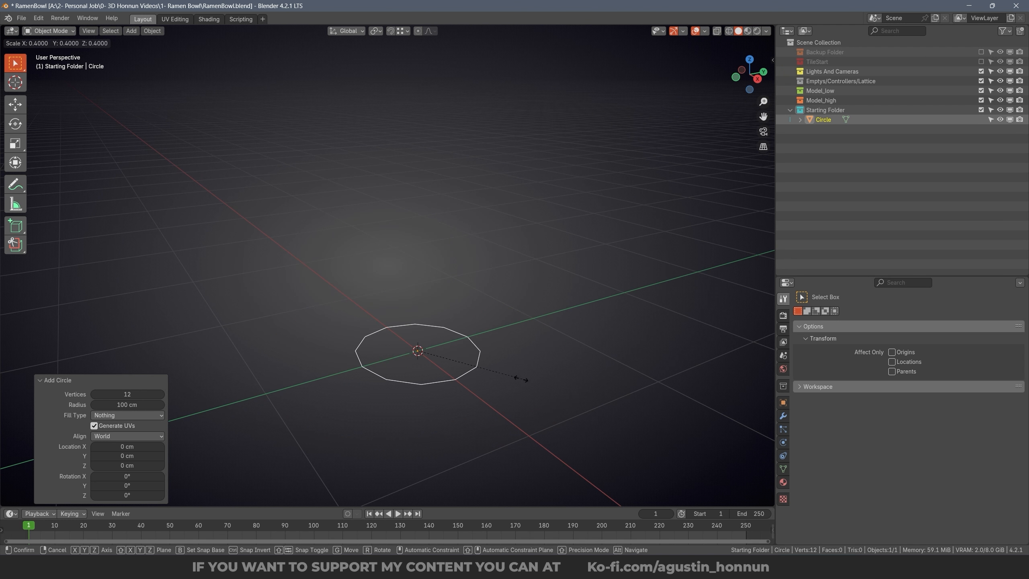
{"action": "left_click", "coordinate": [452, 375]}
Step: In Edit Mode, extrude the circle inward at a scale of about 0.8 and fill its centre with a face
{"action": "middle_click_drag", "start_coordinate": [453, 375], "coordinate": [615, 333]}
{"action": "key", "text": "Tab"}
{"action": "key", "text": "ctrl+Tab"}
{"action": "left_click", "coordinate": [433, 336]}
{"action": "scroll", "coordinate": [429, 356], "scroll_direction": "up", "scroll_amount": 2}
{"action": "scroll", "coordinate": [486, 350], "scroll_direction": "up", "scroll_amount": 2}
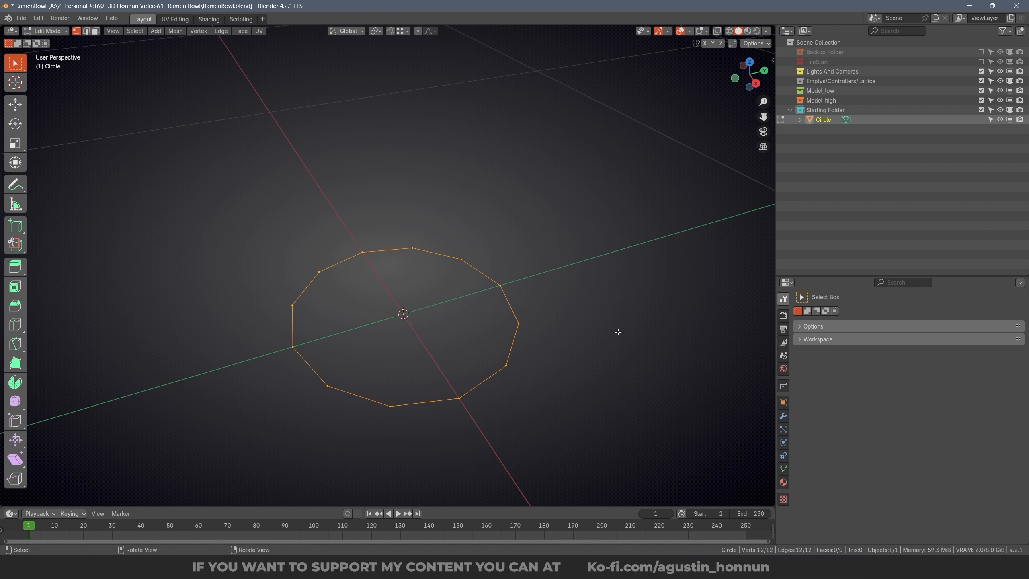
{"action": "key", "text": "e"}
{"action": "key", "text": "s"}
{"action": "left_click", "coordinate": [577, 346]}
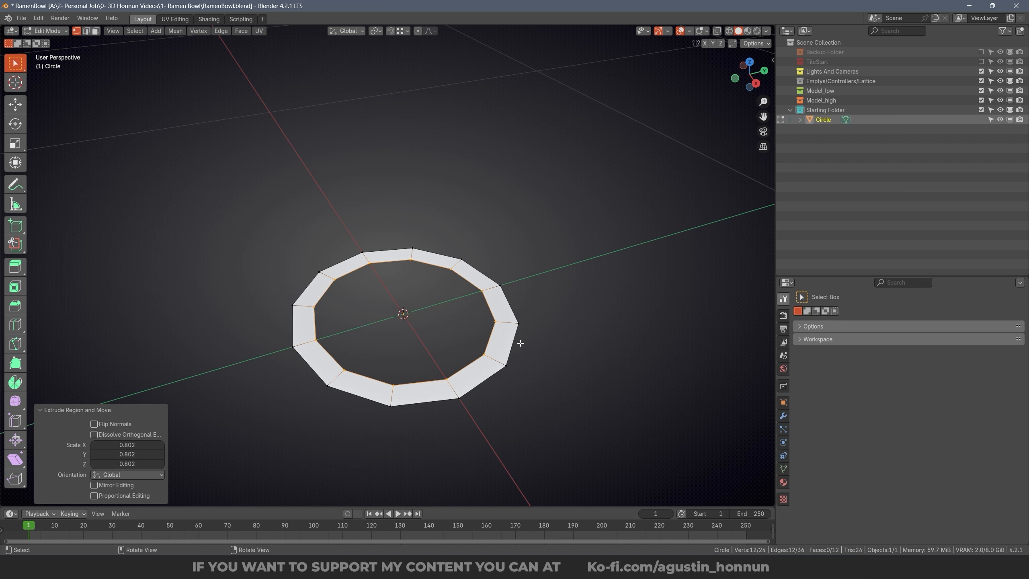
{"action": "key", "text": "f"}
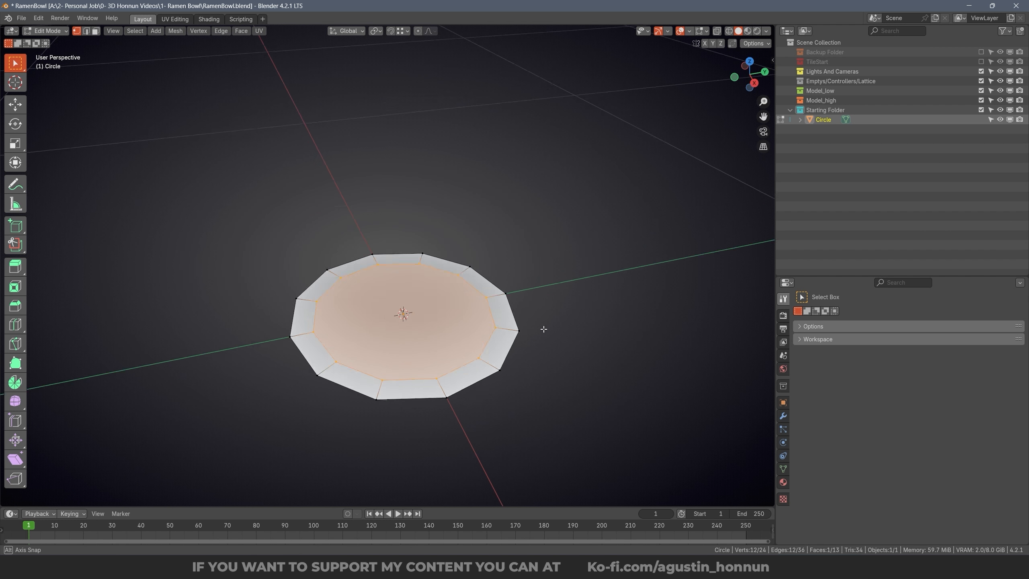
Step: Select the outer edge loop and extrude it about 4.7 cm upward along Z to form the bowl's foot
{"action": "middle_click_drag", "start_coordinate": [542, 329], "coordinate": [450, 374]}
{"action": "key", "text": "ctrl+Tab"}
{"action": "left_click", "coordinate": [450, 373]}
{"action": "left_click", "coordinate": [505, 317], "text": "alt"}
{"action": "middle_click_drag", "start_coordinate": [504, 318], "coordinate": [522, 330]}
{"action": "key", "text": "KP_3"}
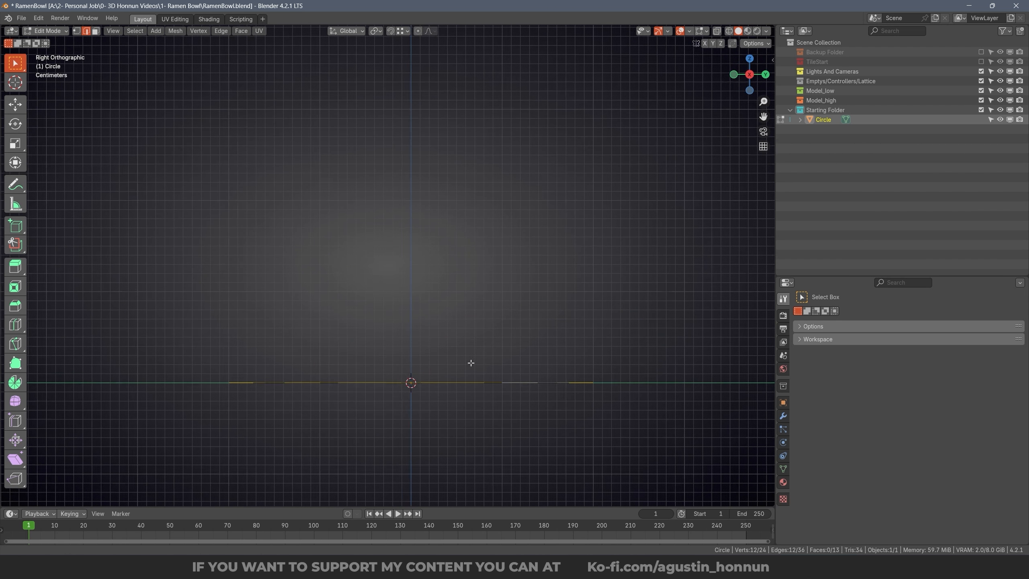
{"action": "key", "text": "e"}
{"action": "key", "text": "z"}
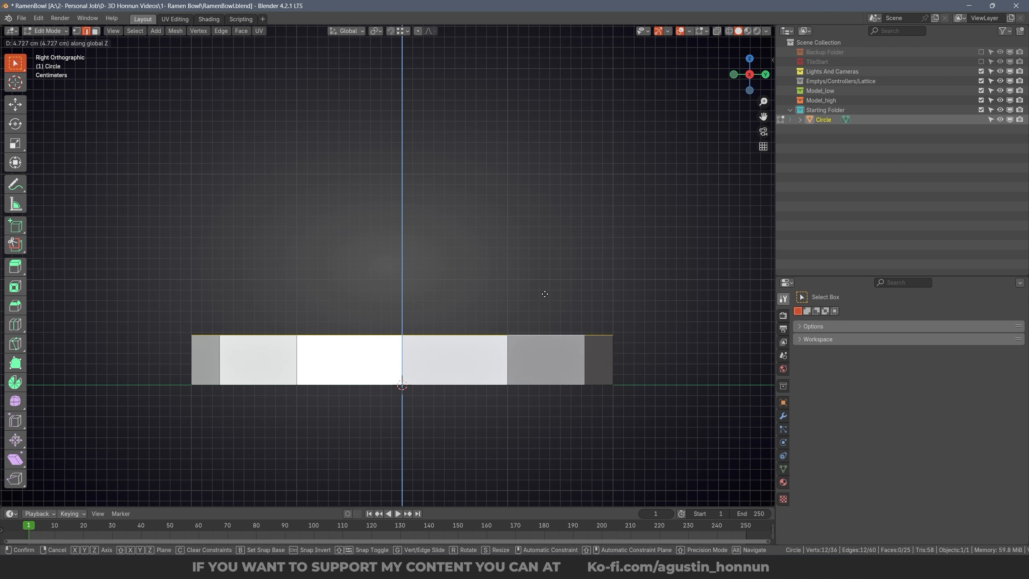
{"action": "left_click", "coordinate": [521, 295]}
{"action": "scroll", "coordinate": [524, 322], "scroll_direction": "down", "scroll_amount": 1}
{"action": "scroll", "coordinate": [527, 310], "scroll_direction": "down", "scroll_amount": 1}
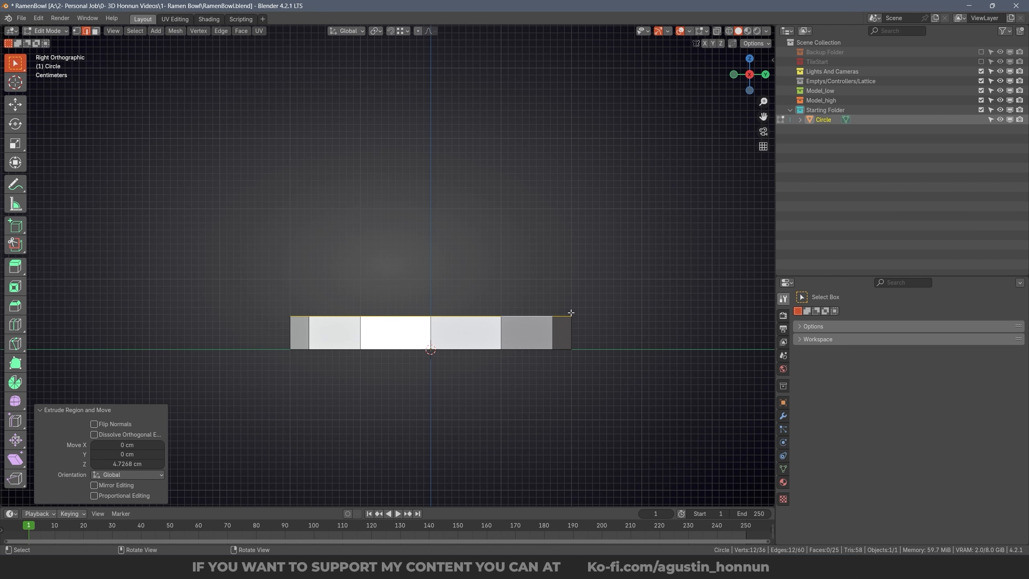
Step: Raise the foot's top edge loop about 0.9 cm and scale it outward by about 1.07
{"action": "key", "text": "g"}
{"action": "key", "text": "z"}
{"action": "left_click", "coordinate": [588, 306]}
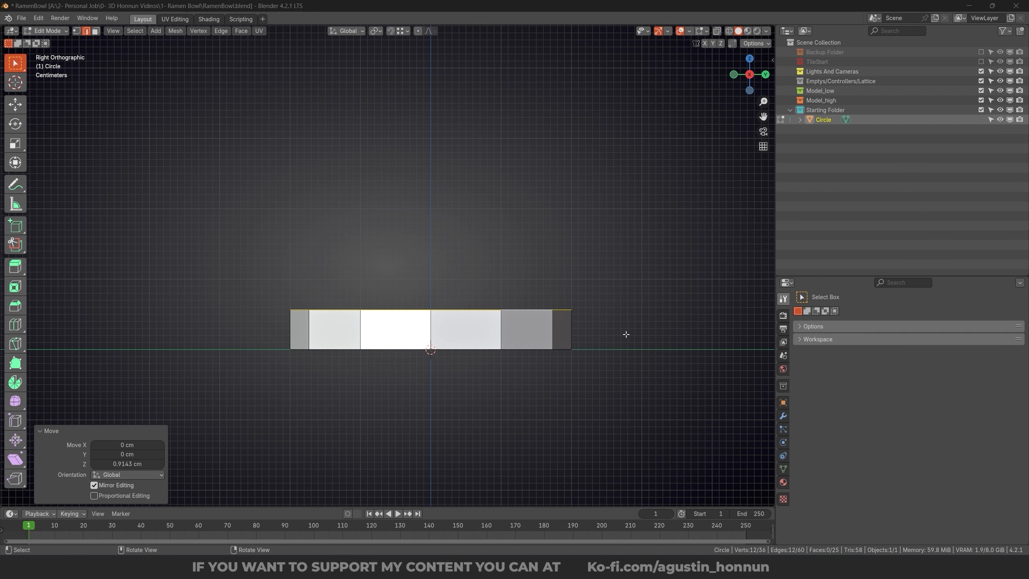
{"action": "middle_click_drag", "start_coordinate": [626, 334], "coordinate": [551, 314]}
{"action": "key", "text": "s"}
{"action": "left_click", "coordinate": [614, 306]}
Step: Extrude the foot's top edge loop about 4 cm upward and scale the new loop outward by about 1.54
{"action": "middle_click_drag", "start_coordinate": [551, 314], "coordinate": [547, 370], "text": "ctrl"}
{"action": "middle_click_drag", "start_coordinate": [547, 369], "coordinate": [584, 360], "text": "ctrl"}
{"action": "key", "text": "e"}
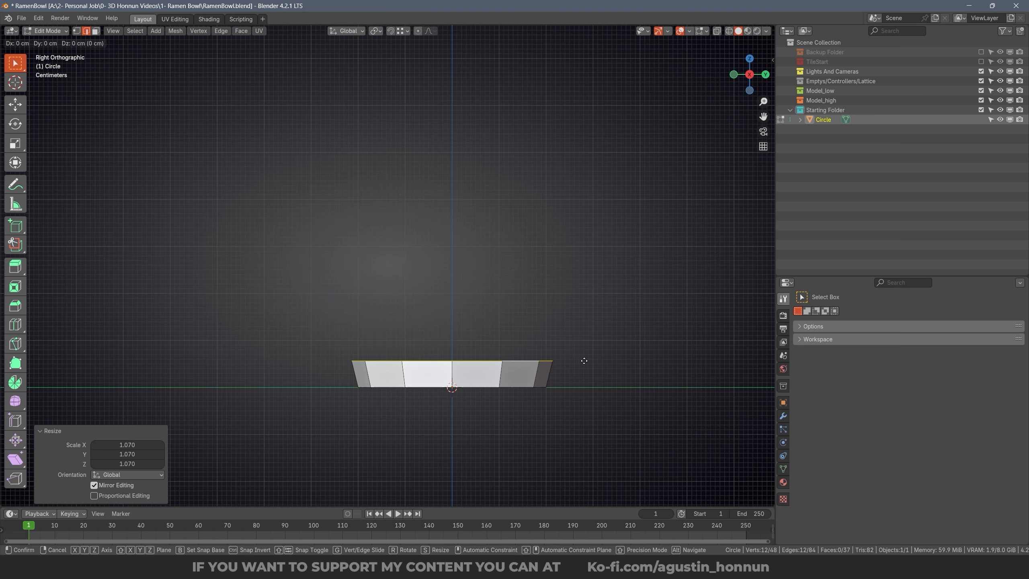
{"action": "key", "text": "z"}
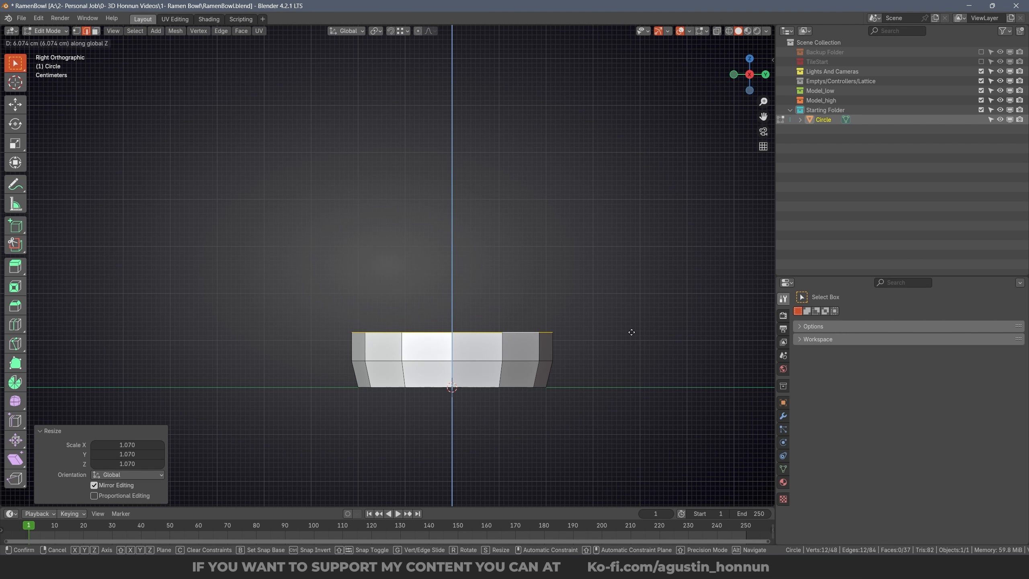
{"action": "left_click", "coordinate": [631, 342]}
{"action": "key", "text": "s"}
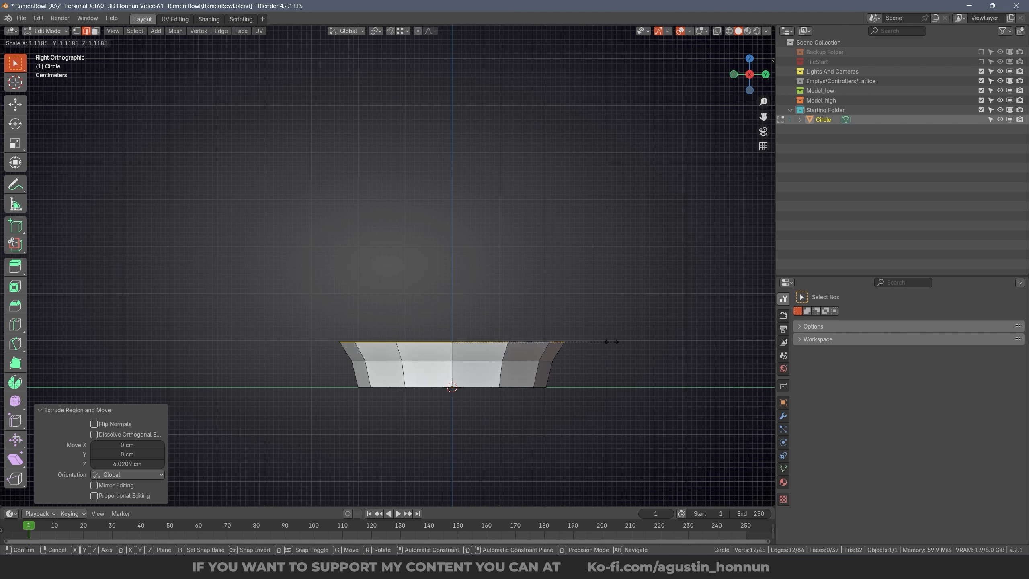
{"action": "left_click", "coordinate": [662, 352]}
Step: Extrude the outer wall upward in two more tiers, widening each, and add a narrow vertical band at the rim
{"action": "key", "text": "e"}
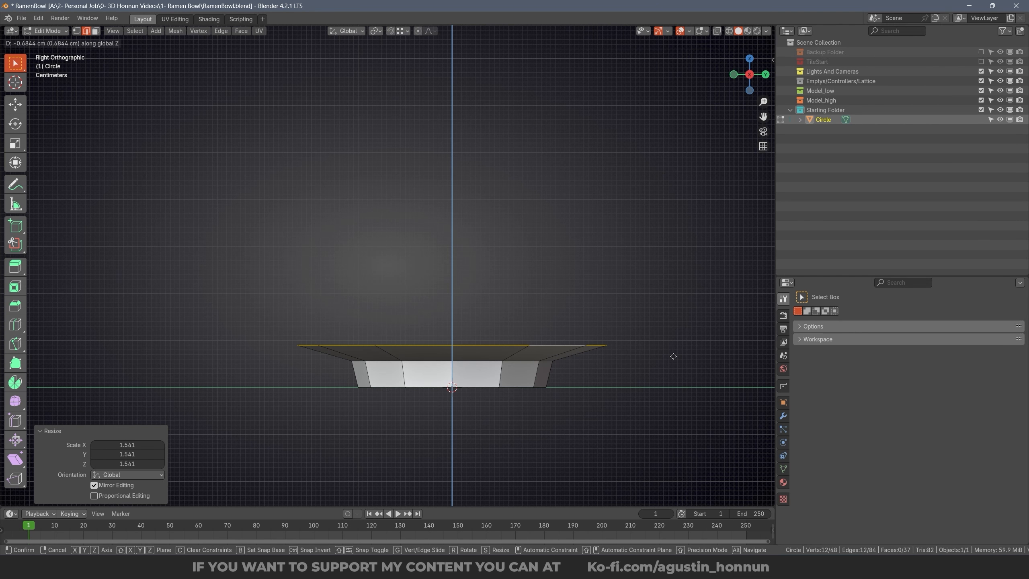
{"action": "key", "text": "z"}
{"action": "left_click", "coordinate": [646, 312]}
{"action": "key", "text": "s"}
{"action": "left_click", "coordinate": [673, 318]}
{"action": "key", "text": "e"}
{"action": "key", "text": "z"}
{"action": "left_click", "coordinate": [703, 286]}
{"action": "key", "text": "s"}
{"action": "left_click", "coordinate": [721, 301]}
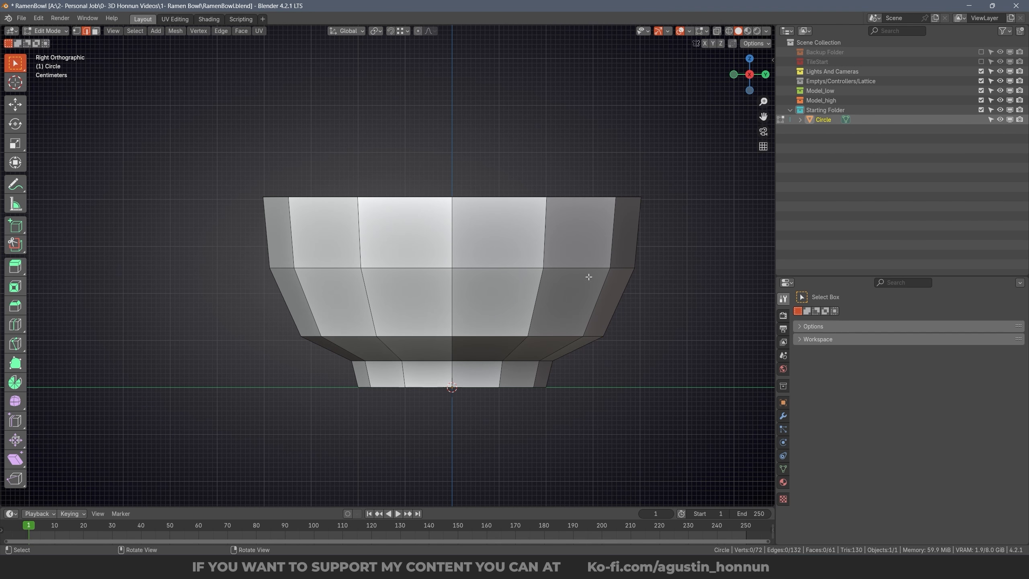
{"action": "key", "text": "e"}
Step: Return to Object Mode and add a Subdivision Surface modifier with viewport level 4 to the bowl
{"action": "middle_click_drag", "start_coordinate": [528, 324], "coordinate": [486, 344]}
{"action": "scroll", "coordinate": [548, 344], "scroll_direction": "down", "scroll_amount": 2}
{"action": "key", "text": "Tab"}
{"action": "key", "text": "alt+a"}
{"action": "left_click", "coordinate": [507, 338]}
{"action": "left_click", "coordinate": [783, 416]}
{"action": "key", "text": "shift+a"}
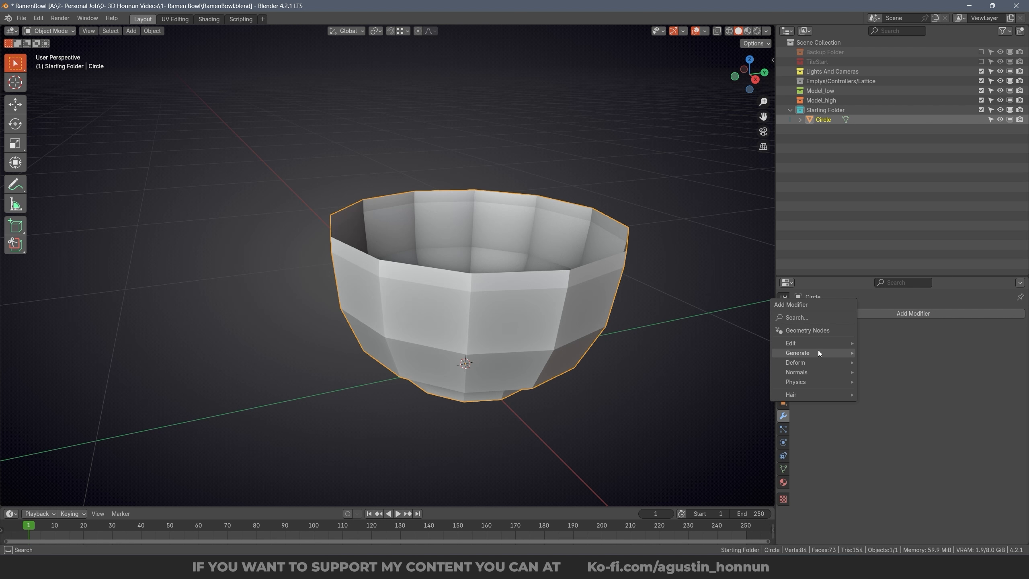
{"action": "mouse_move", "coordinate": [818, 350]}
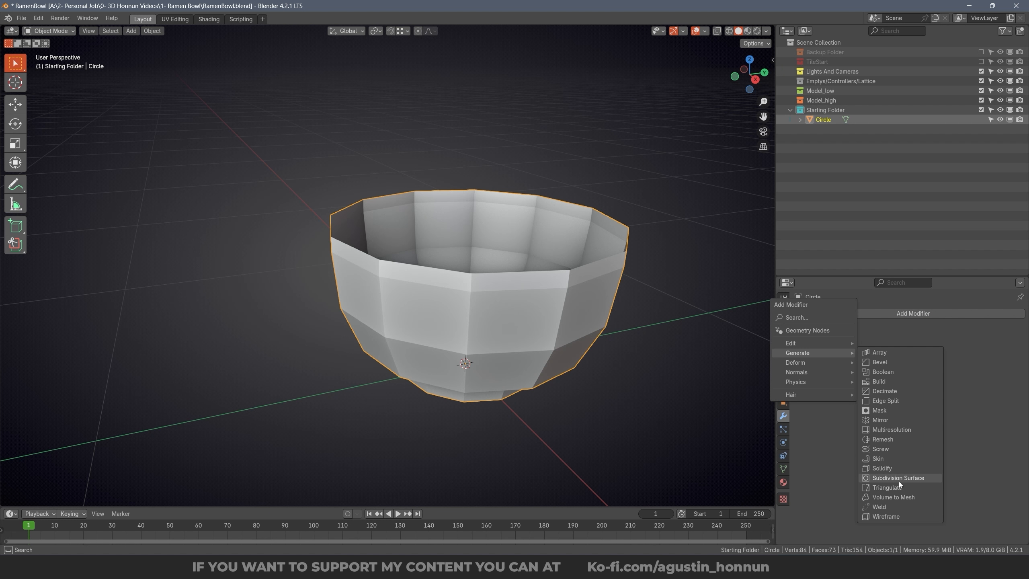
{"action": "mouse_move", "coordinate": [578, 353]}
{"action": "middle_mouse_down", "text": "shift"}
{"action": "mouse_move", "coordinate": [541, 380]}
{"action": "mouse_move", "coordinate": [561, 350]}
{"action": "middle_mouse_up", "text": "shift"}
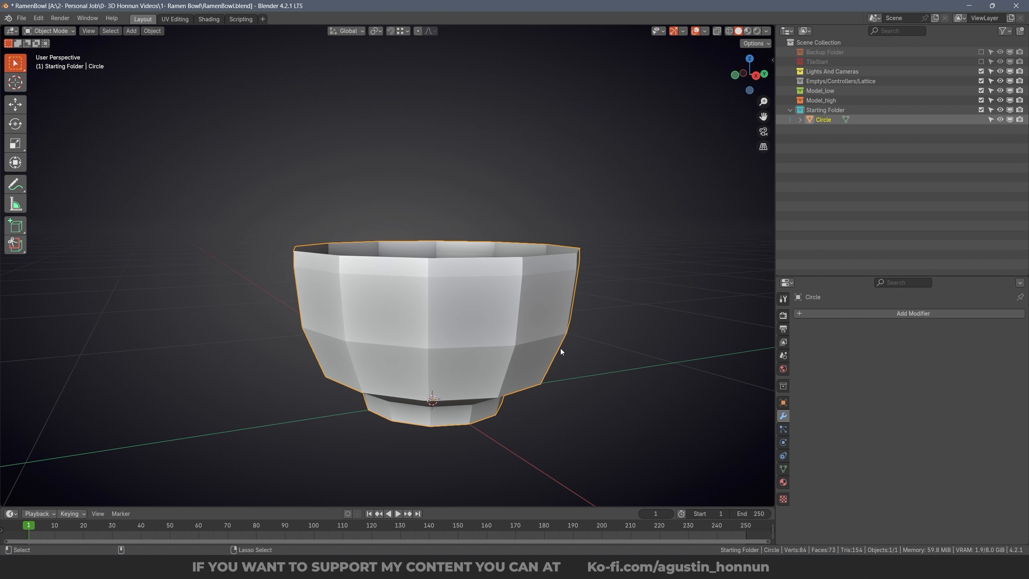
{"action": "key", "text": "ctrl+2"}
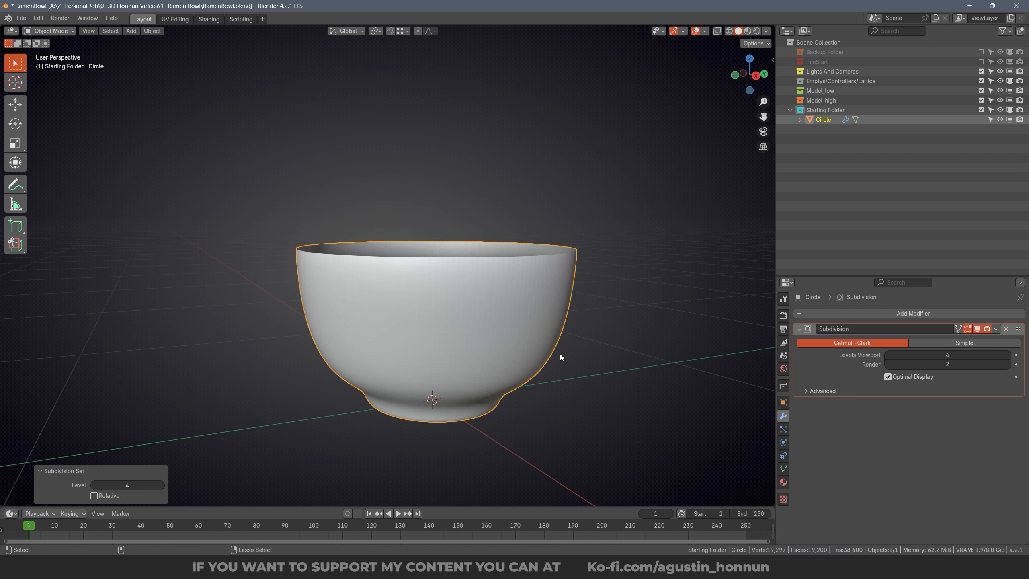
Step: Lower the modifier's viewport level to 3 and apply Shade Smooth to the bowl
{"action": "middle_click_drag", "start_coordinate": [560, 356], "coordinate": [504, 269]}
{"action": "right_click", "coordinate": [485, 287]}
{"action": "left_click", "coordinate": [153, 32]}
{"action": "left_click", "coordinate": [184, 248]}
{"action": "right_click", "coordinate": [504, 269]}
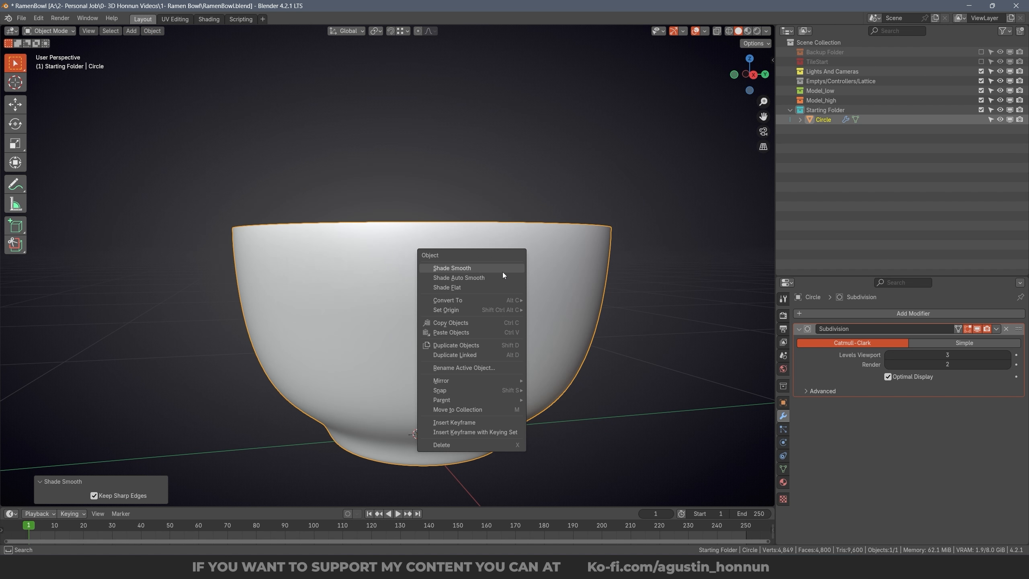
Step: Select the bowl's top rim edge loop and extrude it inward to give the rim thickness
{"action": "key", "text": "Tab"}
{"action": "middle_click_drag", "start_coordinate": [561, 253], "coordinate": [644, 336]}
{"action": "key", "text": "ctrl+Tab"}
{"action": "left_click", "coordinate": [567, 272]}
{"action": "key", "text": "a"}
{"action": "left_click", "coordinate": [587, 247], "text": "alt"}
{"action": "middle_click_drag", "start_coordinate": [612, 297], "coordinate": [670, 350], "text": "shift"}
{"action": "scroll", "coordinate": [671, 349], "scroll_direction": "down", "scroll_amount": 1}
{"action": "key", "text": "e"}
{"action": "key", "text": "s"}
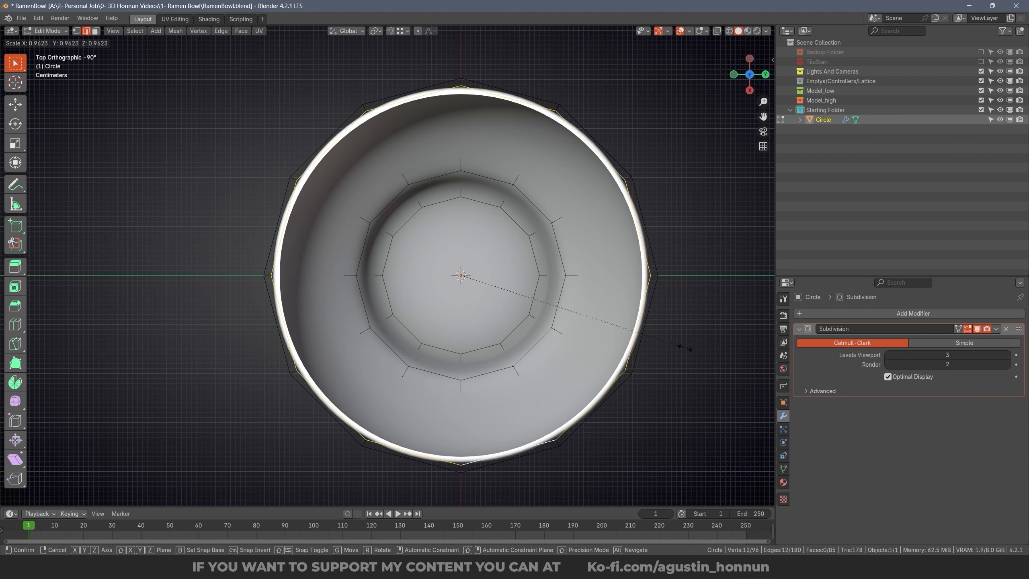
{"action": "left_click", "coordinate": [662, 348]}
Step: Extrude the inner rim loop about 3.9 cm down along Z into the bowl and scale it inward
{"action": "key", "text": "e"}
{"action": "key", "text": "z"}
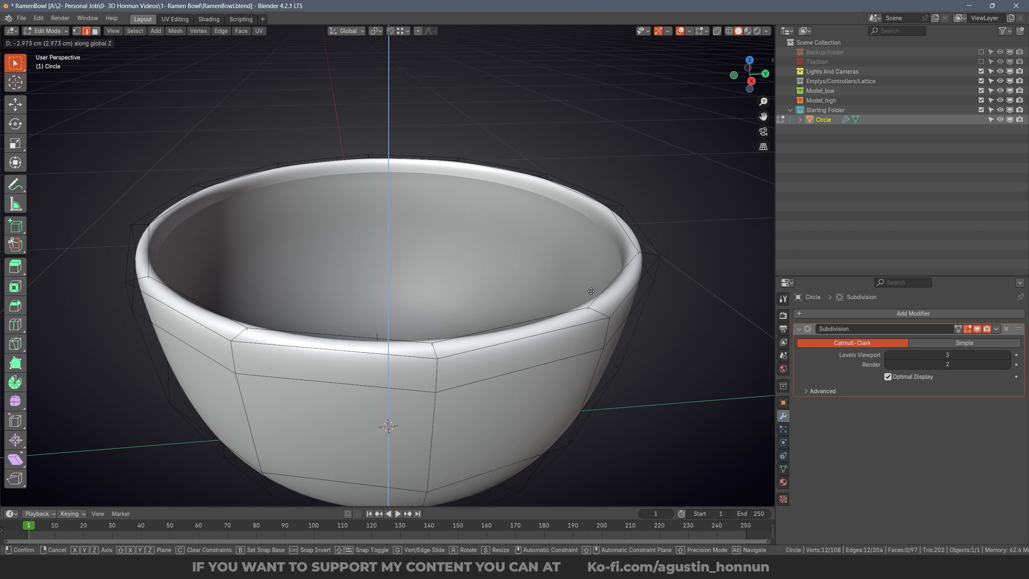
{"action": "left_click", "coordinate": [590, 296]}
{"action": "middle_click_drag", "start_coordinate": [591, 296], "coordinate": [599, 324]}
{"action": "key", "text": "s"}
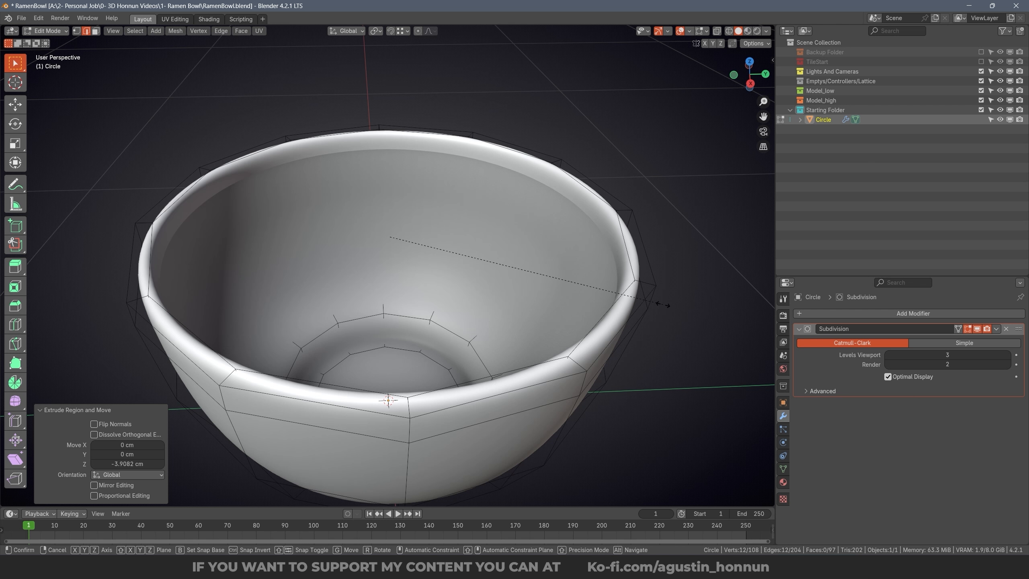
Step: Extrude the inner wall further down by about 12.3 cm and narrow its lowest loop to follow the outer wall
{"action": "key", "text": "e"}
{"action": "key", "text": "z"}
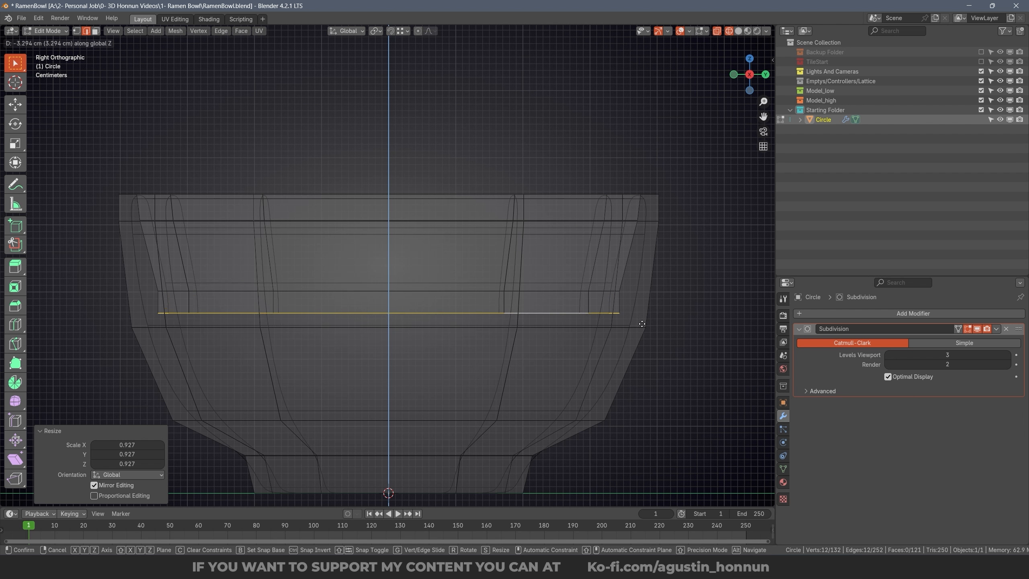
{"action": "left_click", "coordinate": [620, 377]}
{"action": "middle_click_drag", "start_coordinate": [620, 377], "coordinate": [638, 367], "text": "shift"}
{"action": "key", "text": "s"}
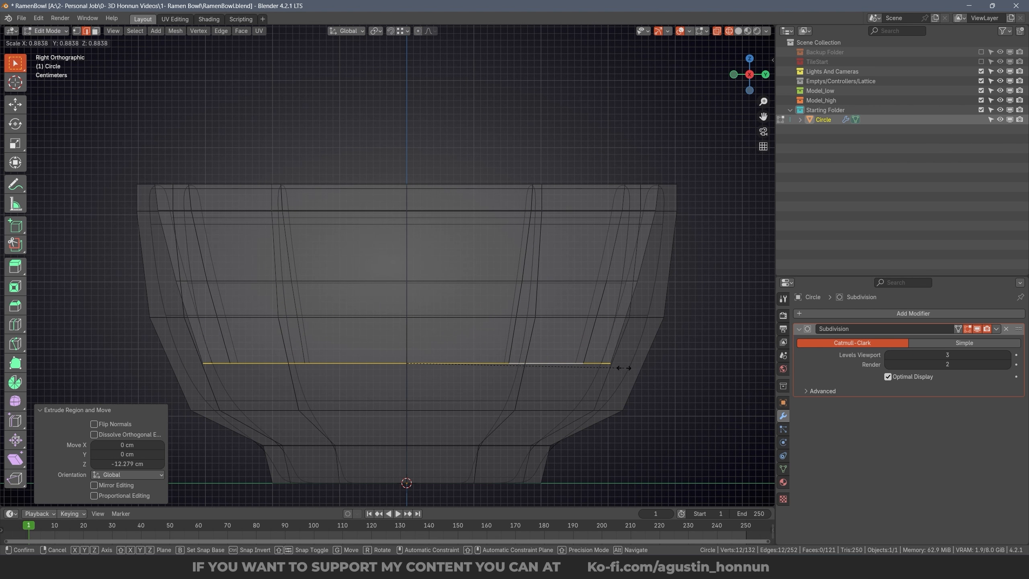
{"action": "left_click", "coordinate": [623, 368]}
Step: Select the middle inner edge loop, scale it outward by about 1.02, and fine-tune its width against the outer wall
{"action": "left_click", "coordinate": [609, 282]}
{"action": "left_click", "coordinate": [585, 280], "text": "alt"}
{"action": "middle_click_drag", "start_coordinate": [585, 280], "coordinate": [632, 287]}
{"action": "key", "text": "shift+z"}
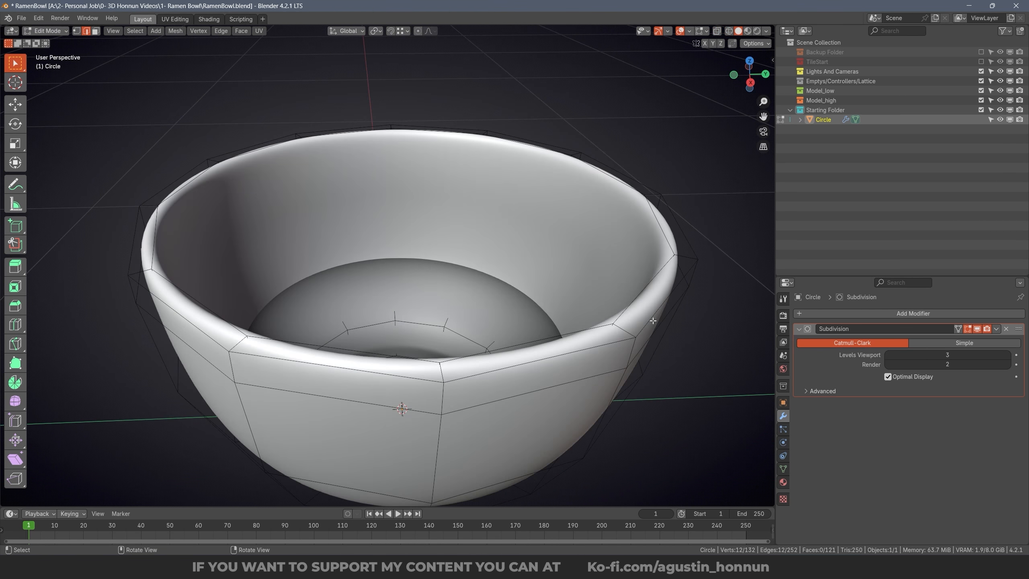
{"action": "key", "text": "s"}
{"action": "left_click", "coordinate": [658, 321]}
{"action": "key", "text": "shift+z"}
{"action": "mouse_move", "coordinate": [658, 320]}
{"action": "middle_mouse_down", "text": "alt"}
{"action": "mouse_move", "coordinate": [634, 263]}
{"action": "mouse_move", "coordinate": [634, 306]}
{"action": "middle_mouse_up", "text": "alt"}
{"action": "middle_click_drag", "start_coordinate": [634, 305], "coordinate": [635, 251], "text": "ctrl"}
{"action": "key", "text": "s"}
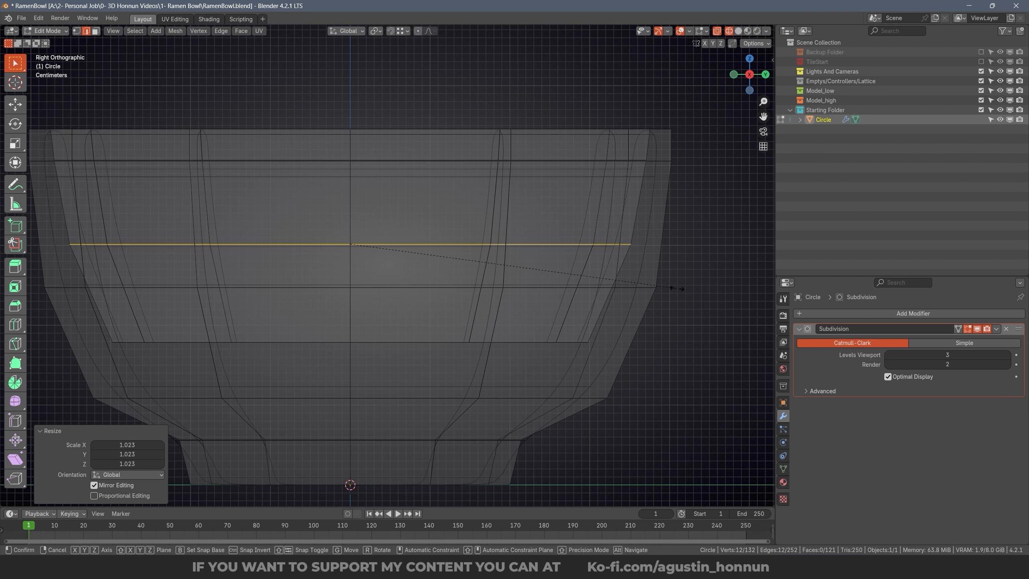
{"action": "left_click", "coordinate": [677, 289]}
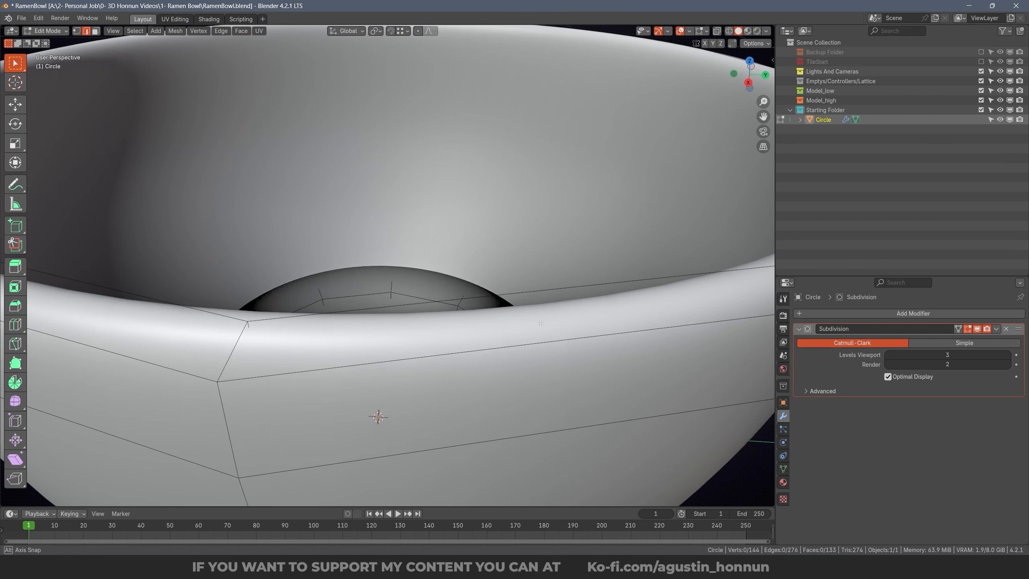
Step: Select the inner wall's lowest edge loop, save the file, and fill the loop with a face as the inner floor
{"action": "middle_click_drag", "start_coordinate": [541, 323], "coordinate": [590, 305]}
{"action": "key", "text": "shift+z"}
{"action": "left_click", "coordinate": [549, 358], "text": "alt"}
{"action": "key", "text": "ctrl+s"}
{"action": "key", "text": "shift+z"}
{"action": "scroll", "coordinate": [590, 306], "scroll_direction": "up", "scroll_amount": 3}
{"action": "key", "text": "shift+z"}
{"action": "key", "text": "f"}
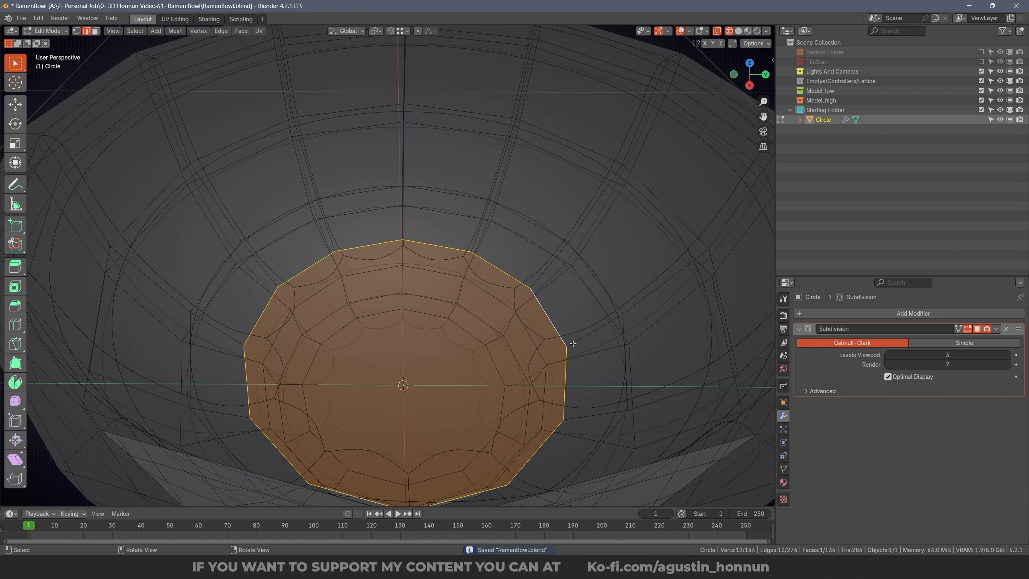
Step: Try beveling the inner floor's edge loop 15.1 cm wide with 2 segments, and undo it
{"action": "middle_click_drag", "start_coordinate": [573, 343], "coordinate": [585, 322]}
{"action": "key", "text": "ctrl+b"}
{"action": "scroll", "coordinate": [599, 321], "scroll_direction": "up", "scroll_amount": 1}
{"action": "left_click", "coordinate": [566, 197]}
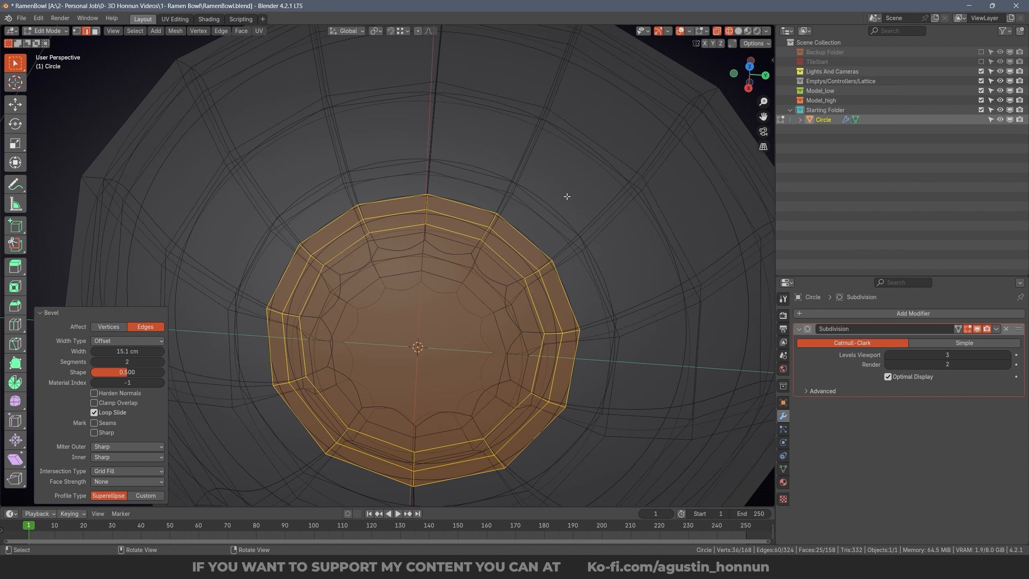
{"action": "key", "text": "ctrl+z"}
Step: Bevel the inner floor's edge loop with an offset of about 11.6 cm and 2 segments, and return to solid shading
{"action": "left_click", "coordinate": [220, 31]}
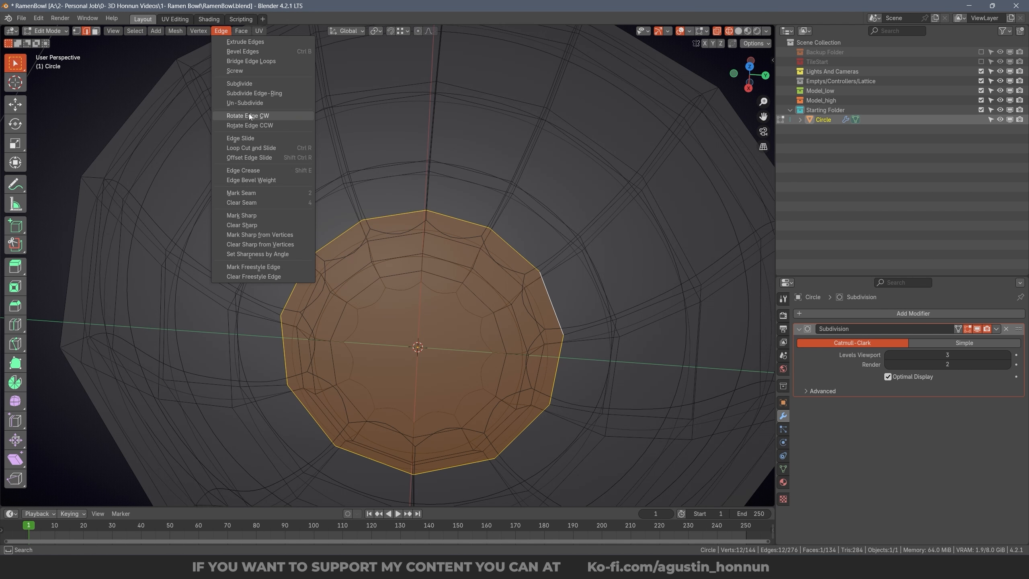
{"action": "left_click", "coordinate": [251, 50]}
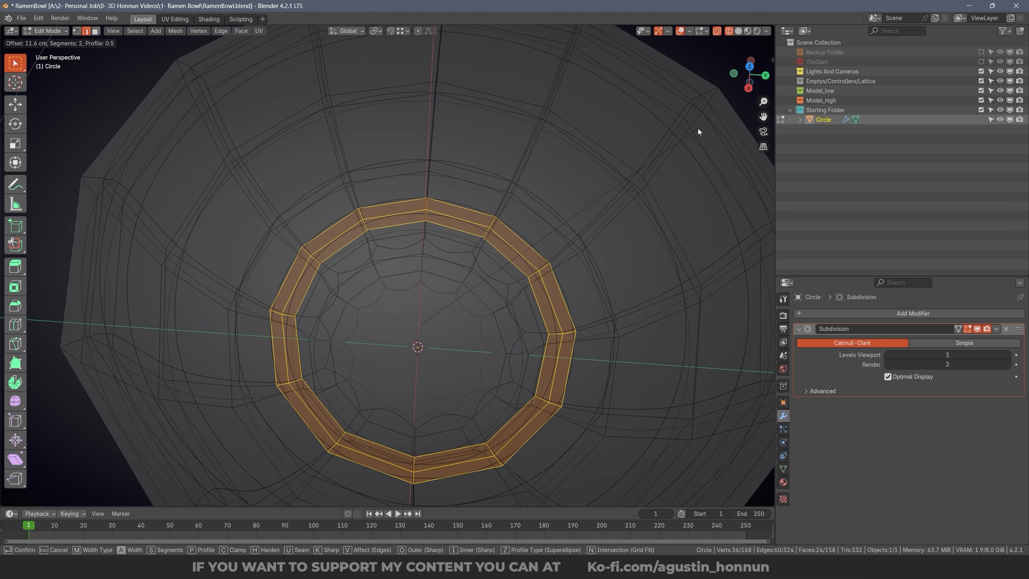
{"action": "left_click", "coordinate": [698, 129]}
{"action": "key", "text": "shift+z"}
{"action": "scroll", "coordinate": [593, 219], "scroll_direction": "down", "scroll_amount": 2}
{"action": "mouse_move", "coordinate": [501, 271]}
{"action": "middle_mouse_down"}
{"action": "mouse_move", "coordinate": [494, 240]}
{"action": "mouse_move", "coordinate": [480, 275]}
{"action": "mouse_move", "coordinate": [486, 239]}
{"action": "mouse_move", "coordinate": [509, 279]}
{"action": "middle_mouse_up"}
Step: Disable the Subdivision modifier's viewport display and examine the bowl's inner floor in Object Mode
{"action": "key", "text": "Tab"}
{"action": "key", "text": "alt+a"}
{"action": "left_click", "coordinate": [979, 329]}
{"action": "key", "text": "Tab"}
{"action": "scroll", "coordinate": [417, 251], "scroll_direction": "up", "scroll_amount": 6}
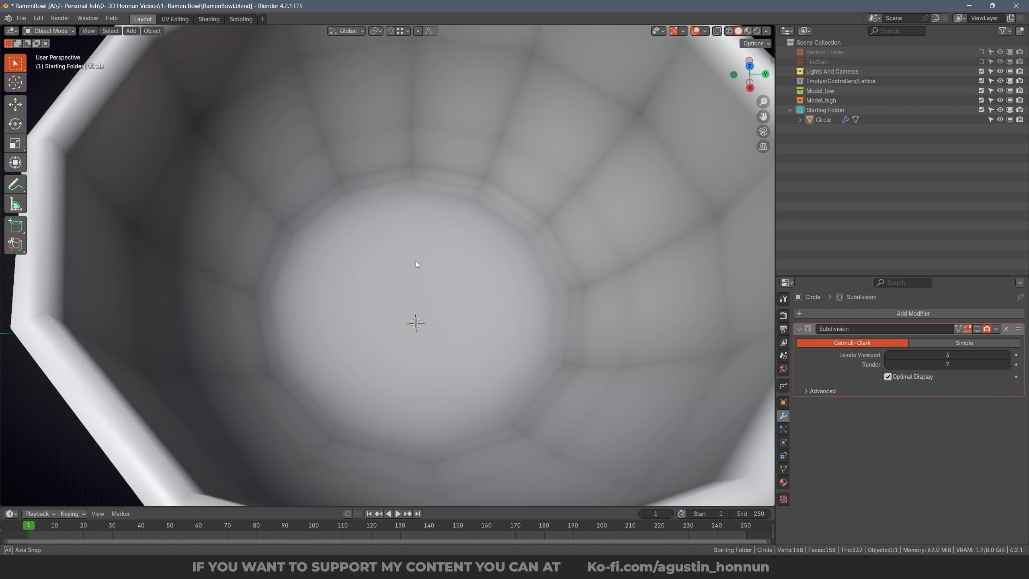
Step: Select the inner floor's face in Edit Mode and inset it while viewing the bowl from above
{"action": "key", "text": "3"}
{"action": "left_click", "coordinate": [429, 234]}
{"action": "key", "text": "KP_7"}
{"action": "scroll", "coordinate": [509, 243], "scroll_direction": "down", "scroll_amount": 3}
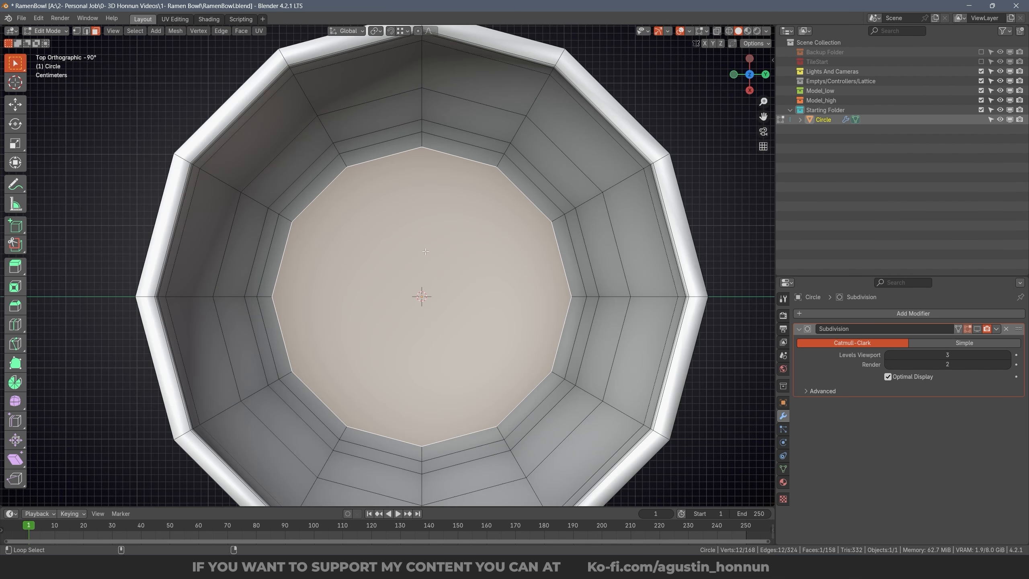
{"action": "key", "text": "i"}
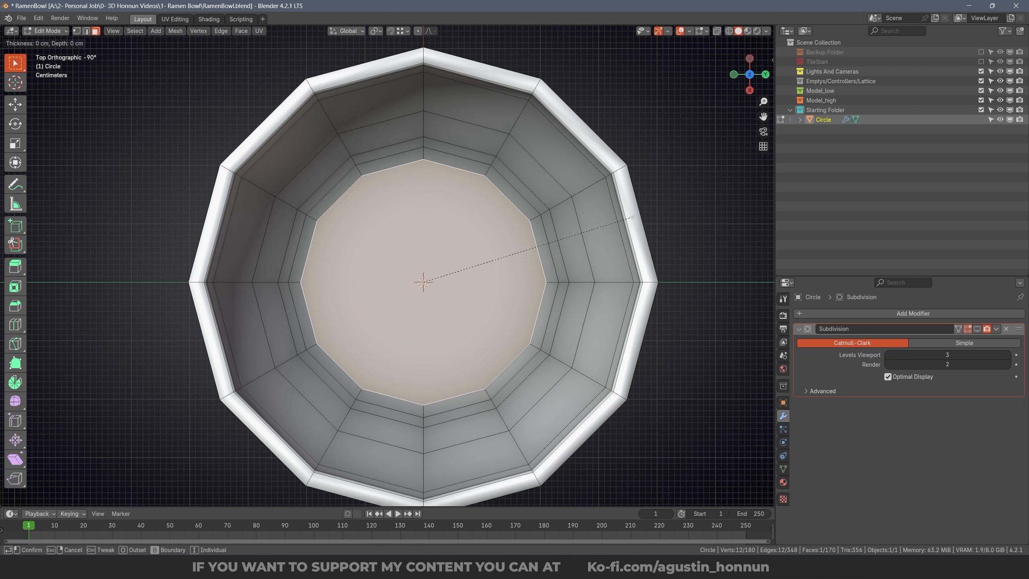
{"action": "left_click", "coordinate": [506, 234]}
Step: Switch to vertex selection, clear the selection, and save the file
{"action": "scroll", "coordinate": [424, 236], "scroll_direction": "up", "scroll_amount": 2}
{"action": "key", "text": "ctrl+Tab"}
{"action": "left_click", "coordinate": [405, 228]}
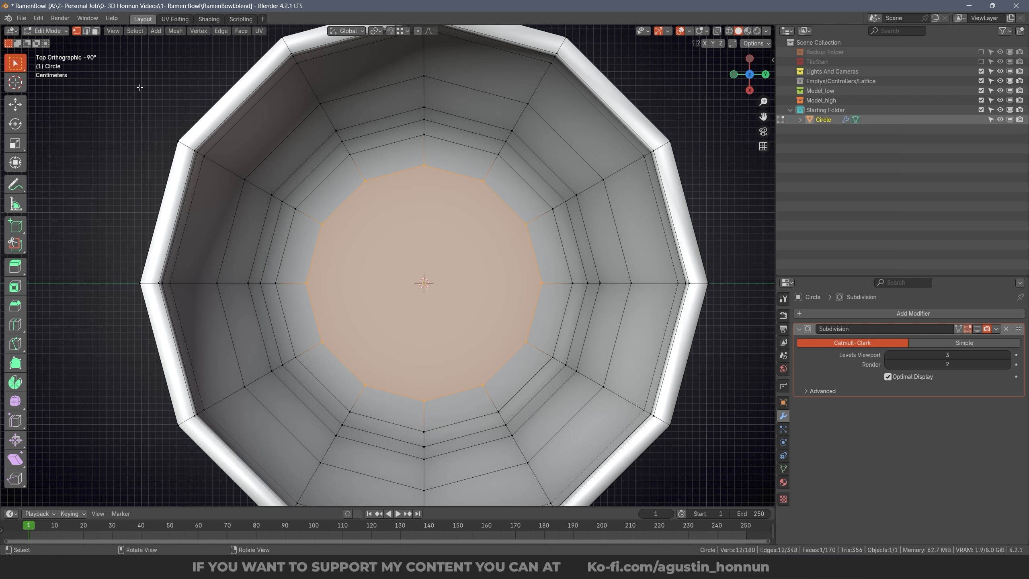
{"action": "scroll", "coordinate": [420, 129], "scroll_direction": "up", "scroll_amount": 1}
{"action": "key", "text": "alt+a"}
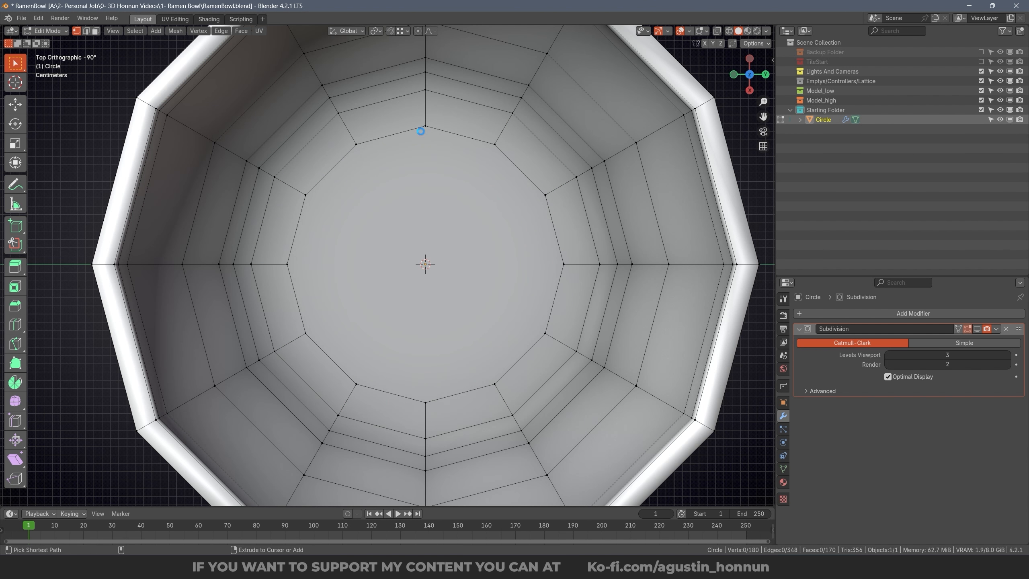
{"action": "key", "text": "ctrl+s"}
Step: Reassign the Connect Vertex Path shortcut to Button5 Mouse and connect two opposite vertices of the inner floor's inset loop
{"action": "left_click", "coordinate": [360, 139]}
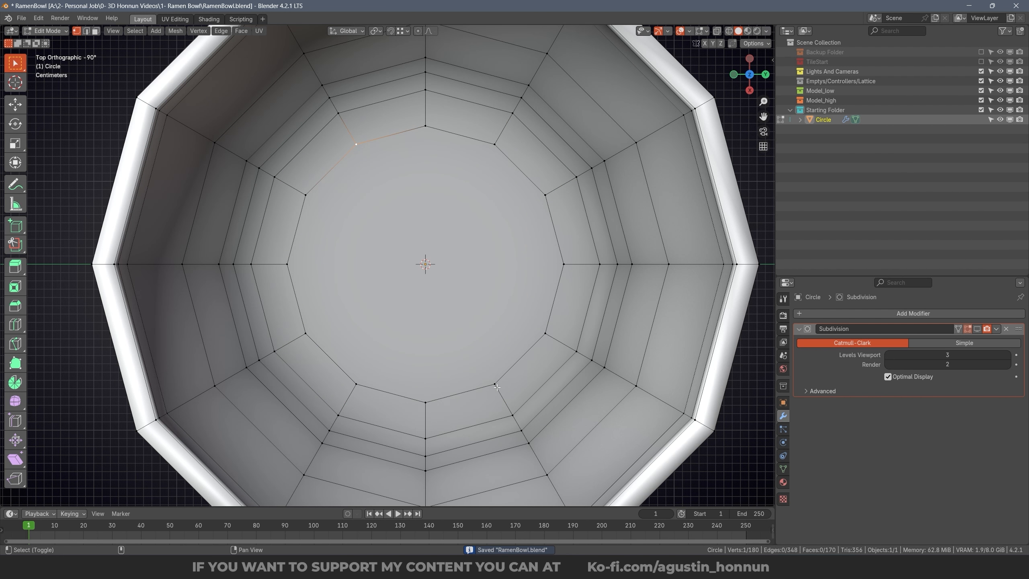
{"action": "left_click", "coordinate": [198, 31]}
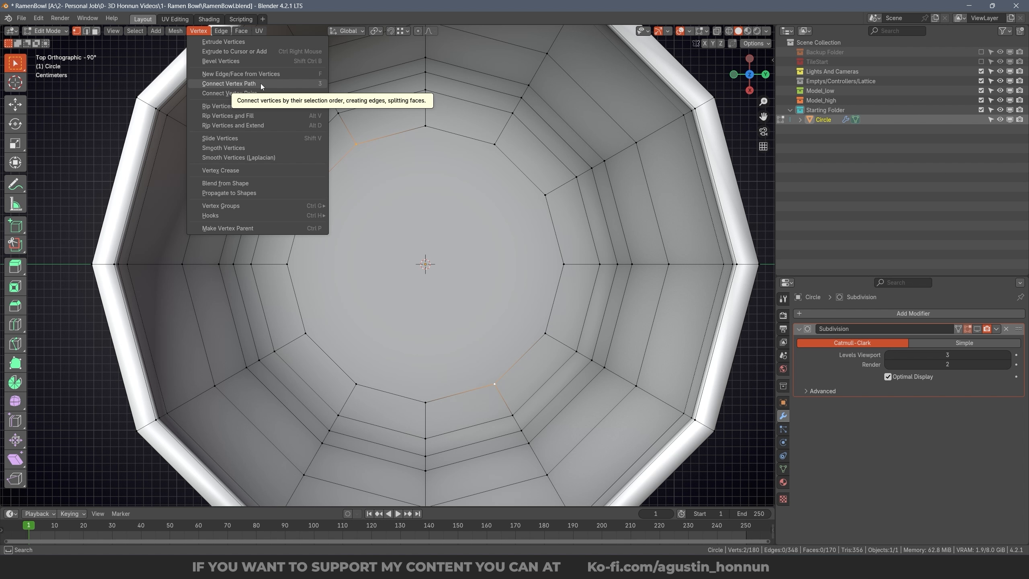
{"action": "left_click", "coordinate": [221, 31]}
{"action": "left_click", "coordinate": [221, 32]}
{"action": "left_click", "coordinate": [198, 31]}
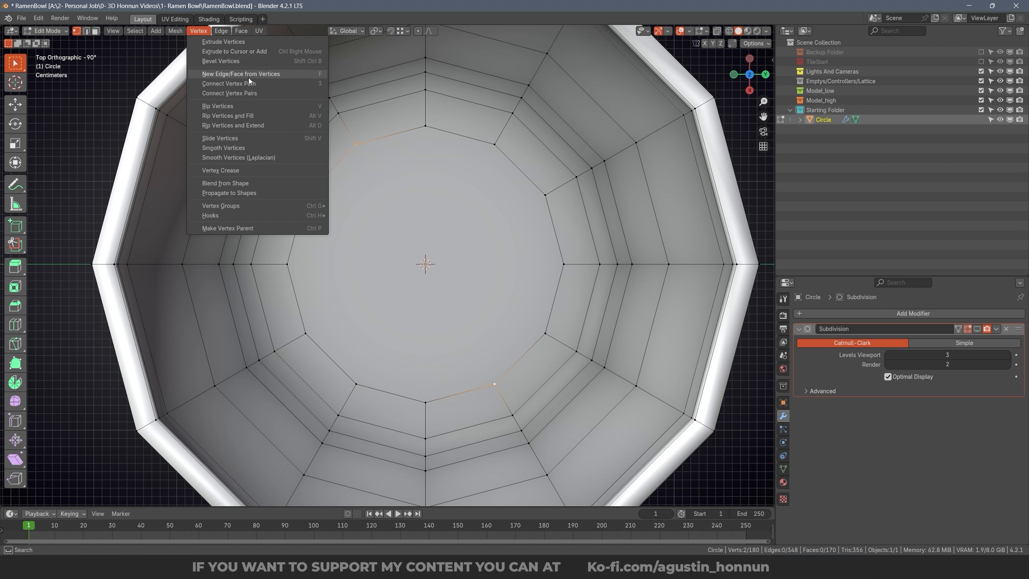
{"action": "right_click", "coordinate": [229, 83]}
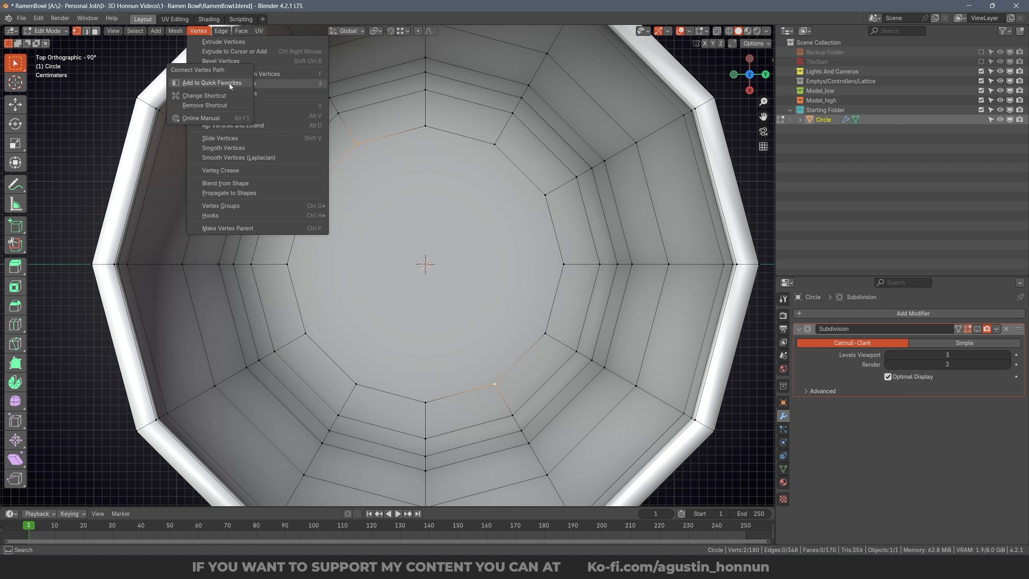
{"action": "left_click", "coordinate": [213, 97]}
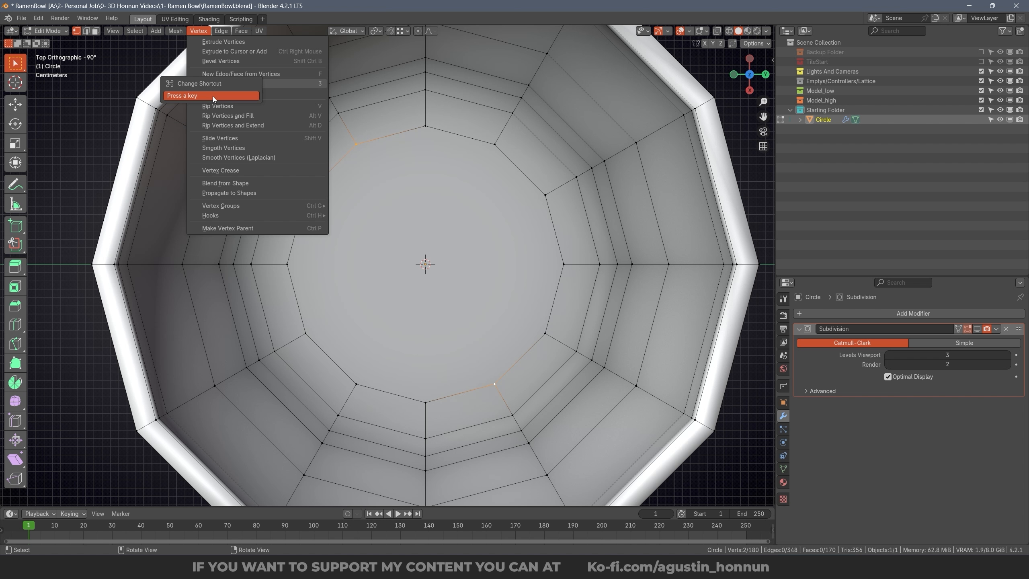
{"action": "key", "text": "3"}
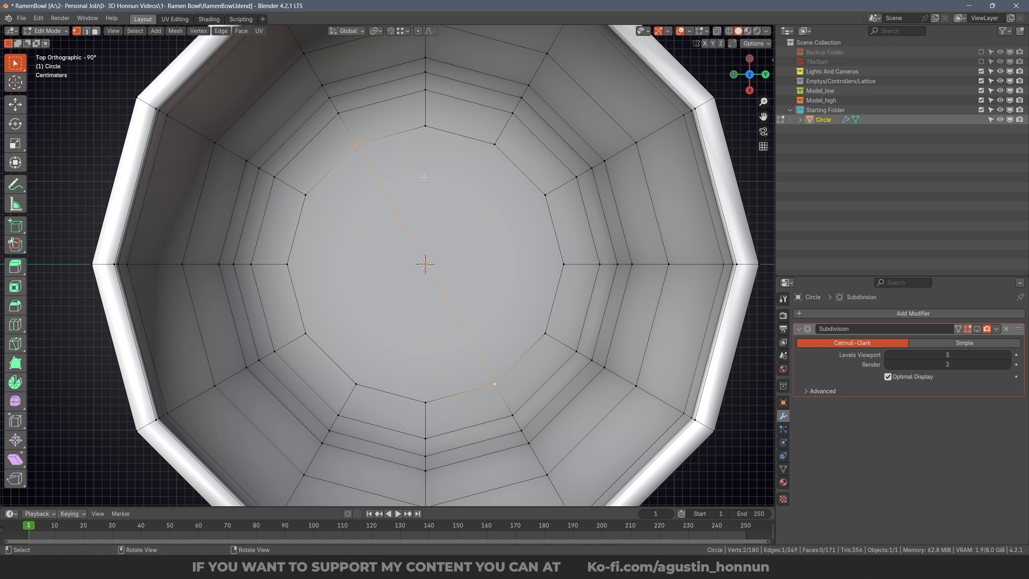
Step: Connect the remaining alternate pairs of opposite vertices through the inner floor's centre, deselect everything, and save the file
{"action": "key", "text": "alt+a"}
{"action": "key", "text": "j"}
{"action": "key", "text": "alt+a"}
{"action": "key", "text": "alt+a"}
{"action": "key", "text": "ctrl+s"}
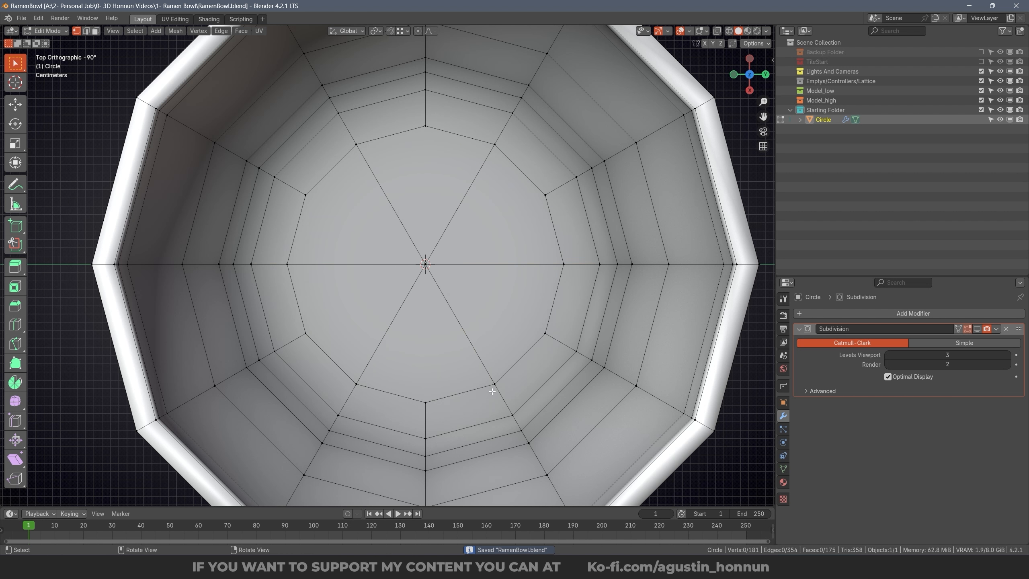
Step: Select the rim's inner and outer top edge loops in edge selection and bevel them
{"action": "middle_click_drag", "start_coordinate": [517, 183], "coordinate": [453, 300]}
{"action": "key", "text": "ctrl+Tab"}
{"action": "left_click", "coordinate": [453, 300]}
{"action": "key", "text": "a"}
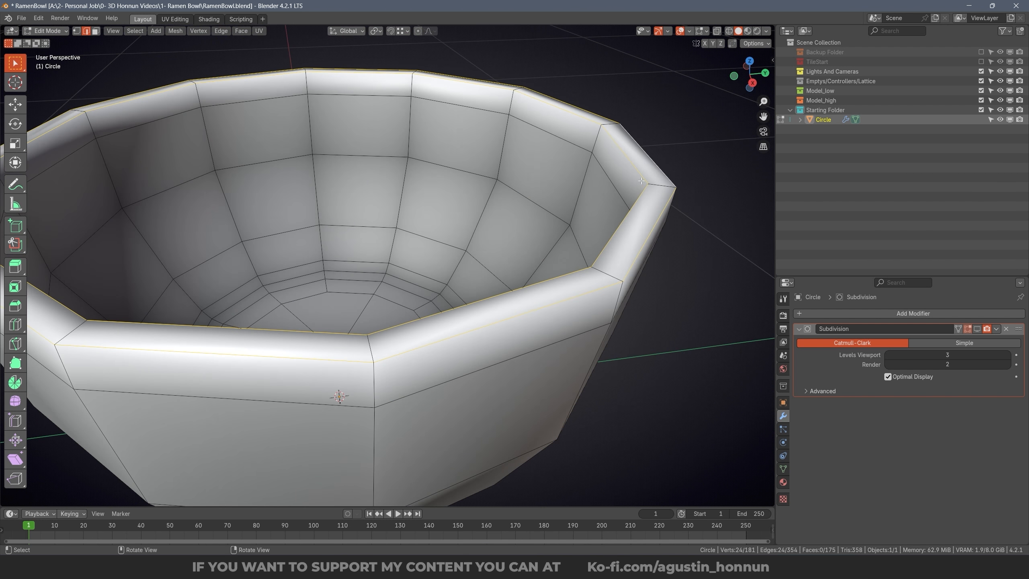
{"action": "middle_click_drag", "start_coordinate": [655, 240], "coordinate": [663, 230]}
{"action": "scroll", "coordinate": [663, 229], "scroll_direction": "up", "scroll_amount": 2}
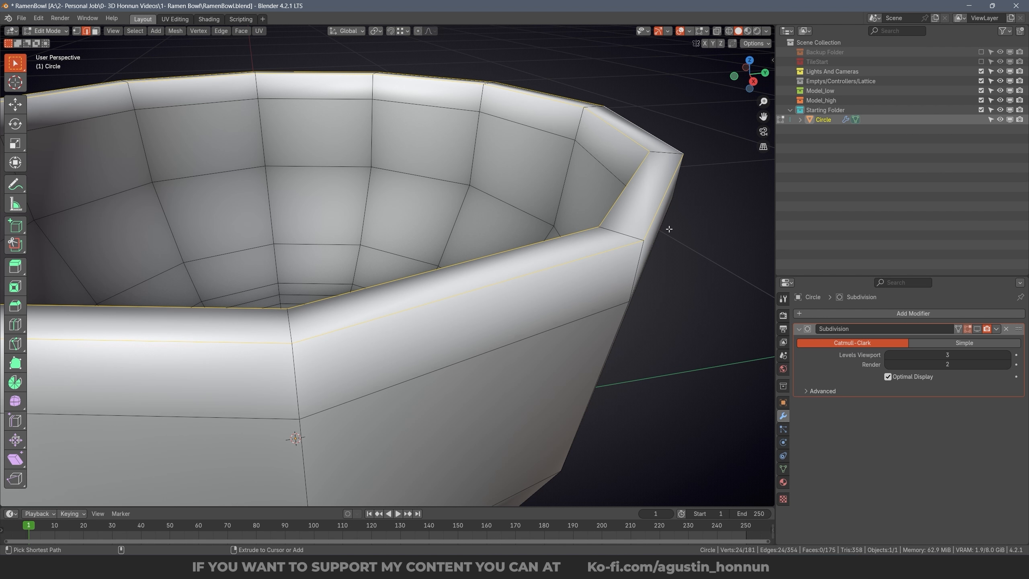
{"action": "scroll", "coordinate": [669, 229], "scroll_direction": "down", "scroll_amount": 6}
Step: Re-enable the Subdivision modifier's viewport display in Object Mode and examine the bowl down to its foot
{"action": "key", "text": "Tab"}
{"action": "left_click", "coordinate": [977, 329]}
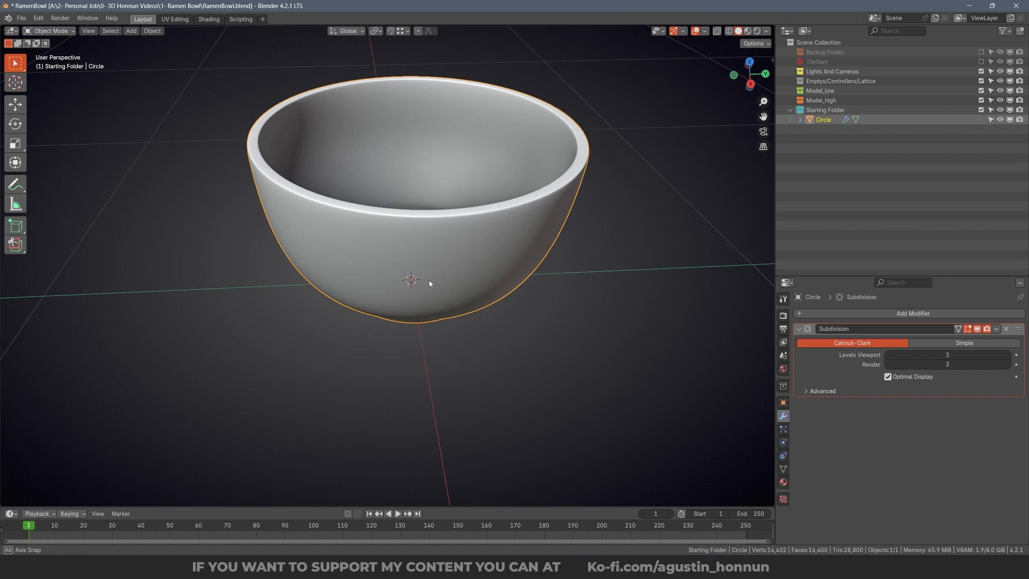
{"action": "middle_click_drag", "start_coordinate": [429, 280], "coordinate": [447, 159]}
{"action": "key", "text": "alt+a"}
{"action": "middle_click_drag", "start_coordinate": [506, 304], "coordinate": [509, 236]}
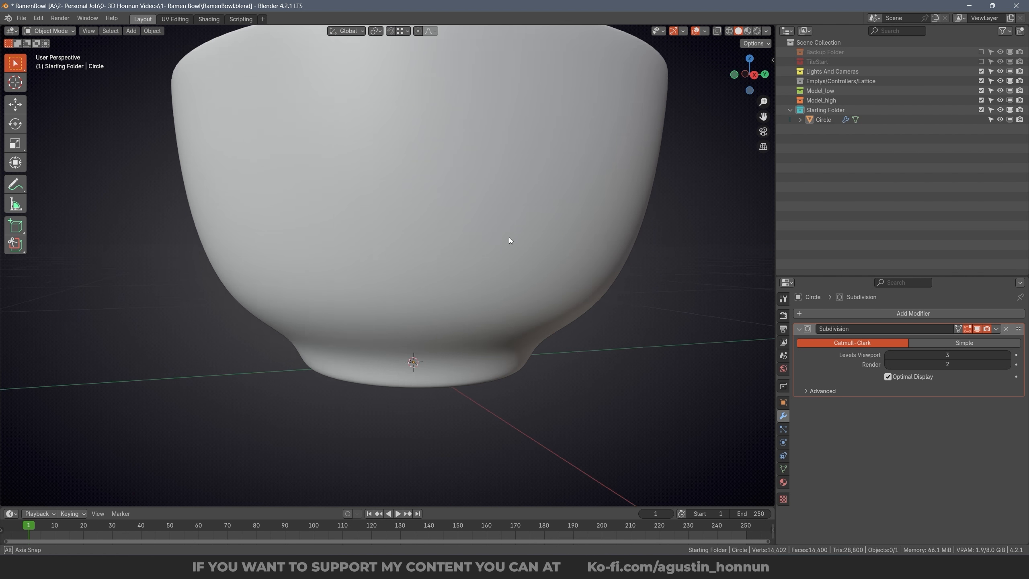
Step: Select the edge loops around the top and bottom of the foot and bevel them with 2 segments
{"action": "scroll", "coordinate": [503, 302], "scroll_direction": "up", "scroll_amount": 2}
{"action": "left_click", "coordinate": [502, 303]}
{"action": "key", "text": "Tab"}
{"action": "middle_click_drag", "start_coordinate": [503, 303], "coordinate": [466, 271]}
{"action": "key", "text": "ctrl+Tab"}
{"action": "left_click", "coordinate": [451, 304]}
{"action": "scroll", "coordinate": [455, 311], "scroll_direction": "up", "scroll_amount": 2}
{"action": "left_click", "coordinate": [455, 311], "text": "alt+shift"}
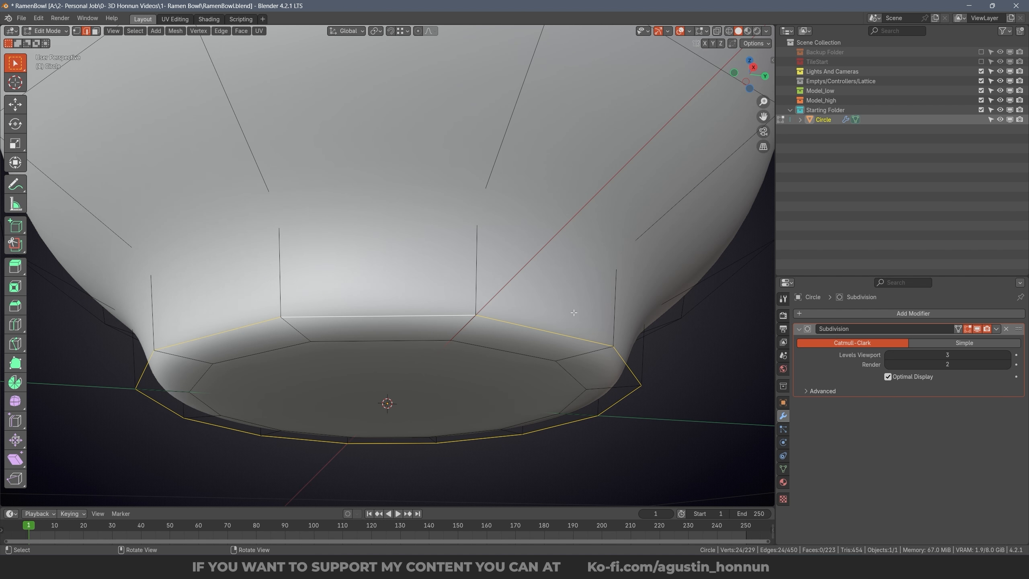
{"action": "middle_click_drag", "start_coordinate": [455, 311], "coordinate": [607, 294]}
{"action": "key", "text": "alt+z"}
{"action": "key", "text": "alt+z"}
{"action": "key", "text": "ctrl+b"}
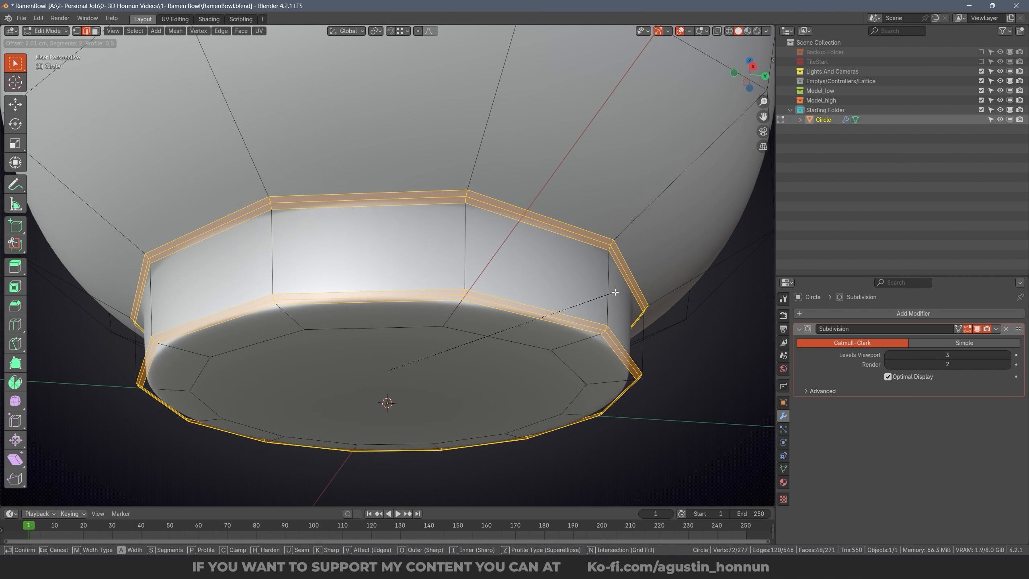
{"action": "left_click", "coordinate": [618, 290]}
Step: Connect three alternate pairs of opposite vertices across the foot's underside using Connect Vertex Path
{"action": "middle_click_drag", "start_coordinate": [617, 291], "coordinate": [403, 201]}
{"action": "key", "text": "ctrl+Tab"}
{"action": "left_click", "coordinate": [402, 199]}
{"action": "left_click", "coordinate": [353, 199]}
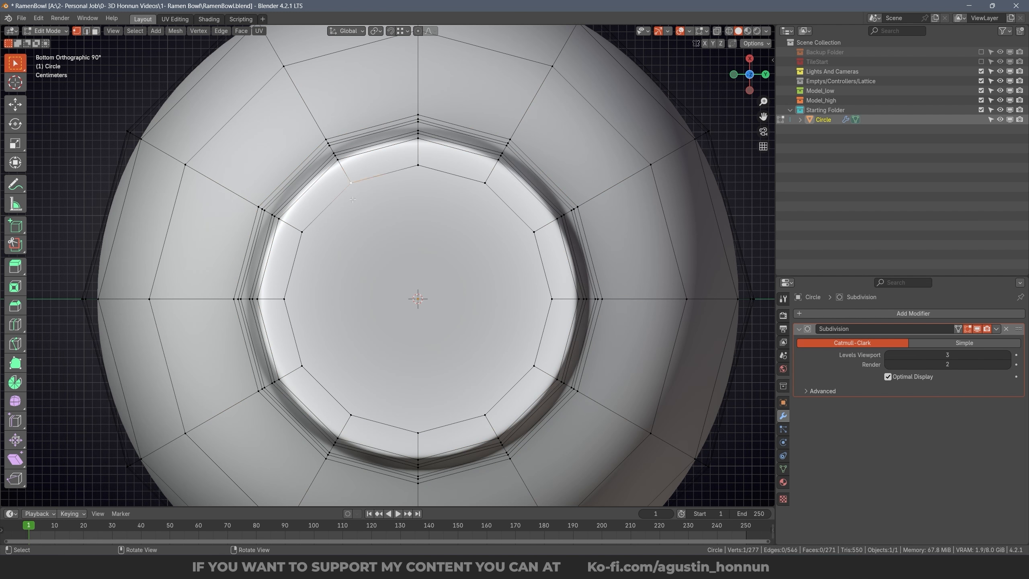
{"action": "left_click", "coordinate": [198, 31]}
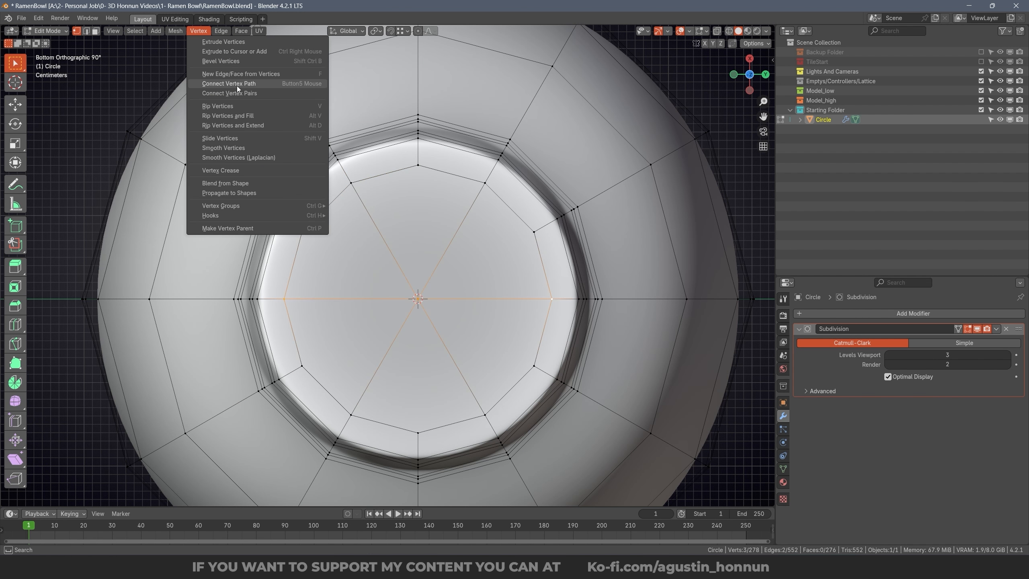
Step: Inspect the bowl in Object Mode, return to Edit Mode in the right orthographic view, and save the file
{"action": "key", "text": "Tab"}
{"action": "middle_click_drag", "start_coordinate": [417, 284], "coordinate": [542, 192]}
{"action": "scroll", "coordinate": [472, 209], "scroll_direction": "up", "scroll_amount": 6}
{"action": "key", "text": "KP_3"}
{"action": "key", "text": "Tab"}
{"action": "key", "text": "ctrl+s"}
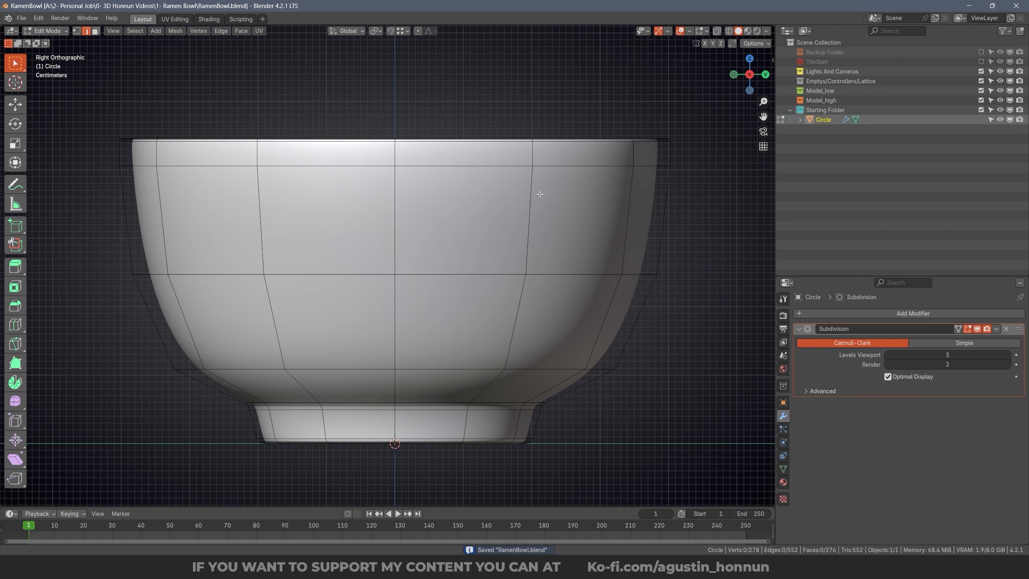
Step: Add a centred loop cut in the outer wall section below the upper edge loop and scale it slightly outward
{"action": "scroll", "coordinate": [545, 190], "scroll_direction": "up", "scroll_amount": 1}
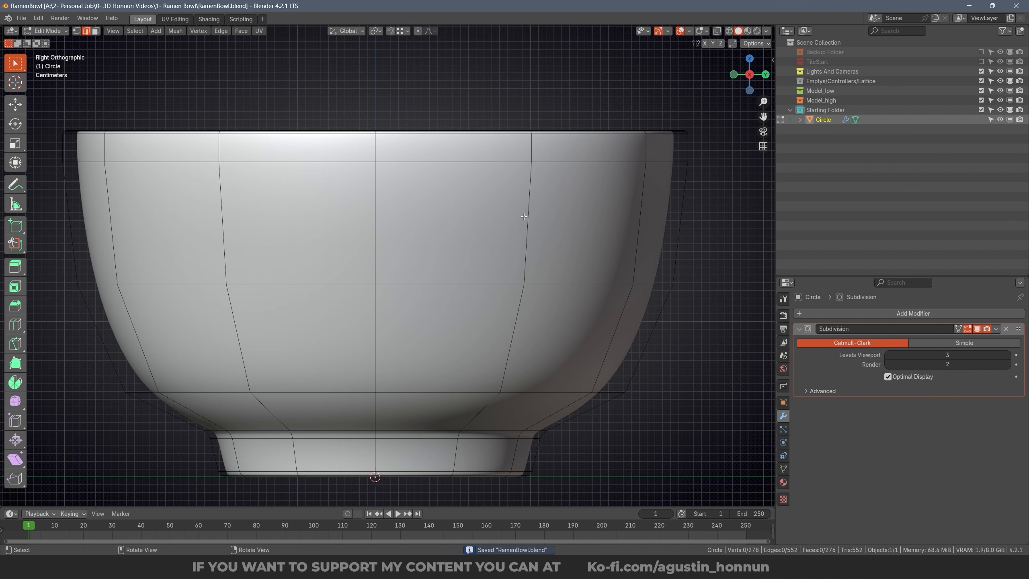
{"action": "key", "text": "ctrl+r"}
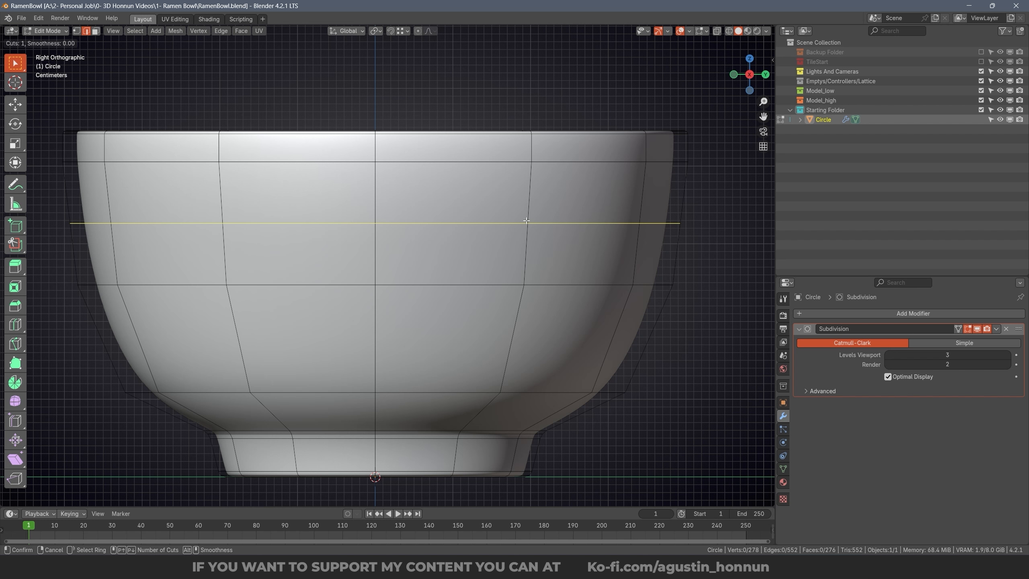
{"action": "left_click", "coordinate": [526, 221]}
{"action": "right_click", "coordinate": [527, 221]}
{"action": "key", "text": "s"}
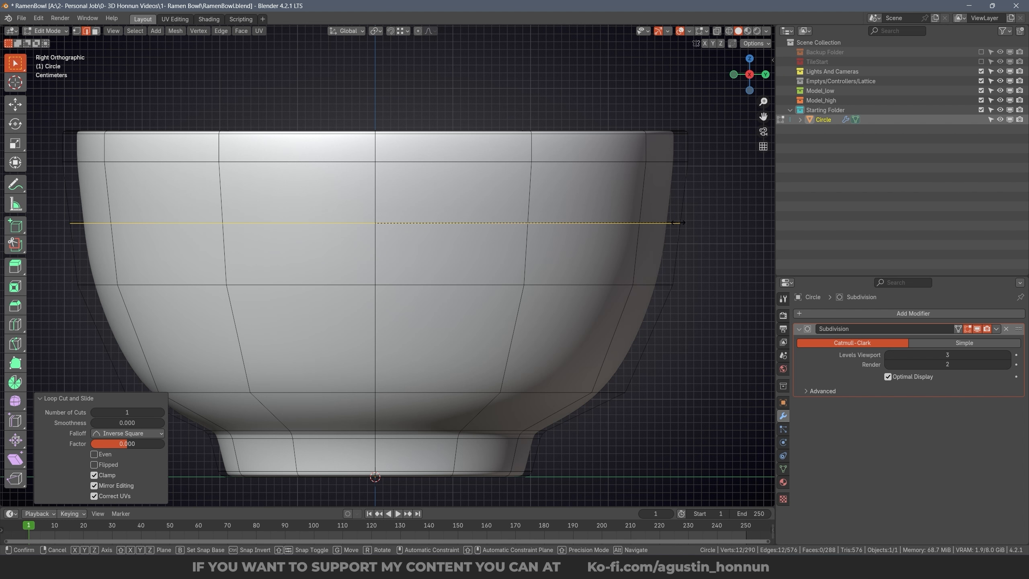
{"action": "left_click", "coordinate": [680, 223]}
Step: Add the edge loop above to the selection and bevel both loops about 2.3 cm with 2 segments
{"action": "left_click", "coordinate": [578, 162], "text": "alt+shift"}
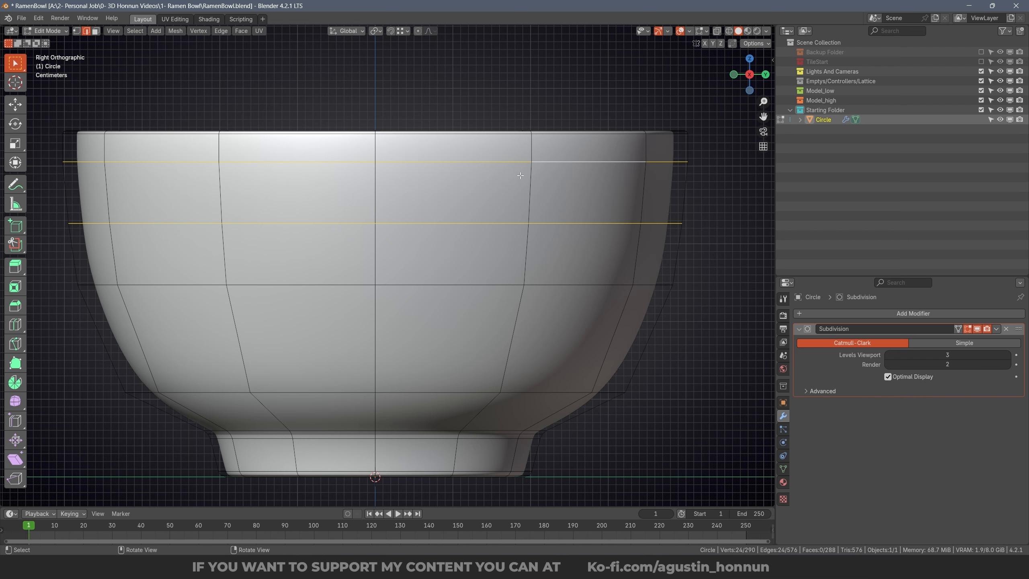
{"action": "scroll", "coordinate": [565, 185], "scroll_direction": "up", "scroll_amount": 2}
{"action": "key", "text": "ctrl+b"}
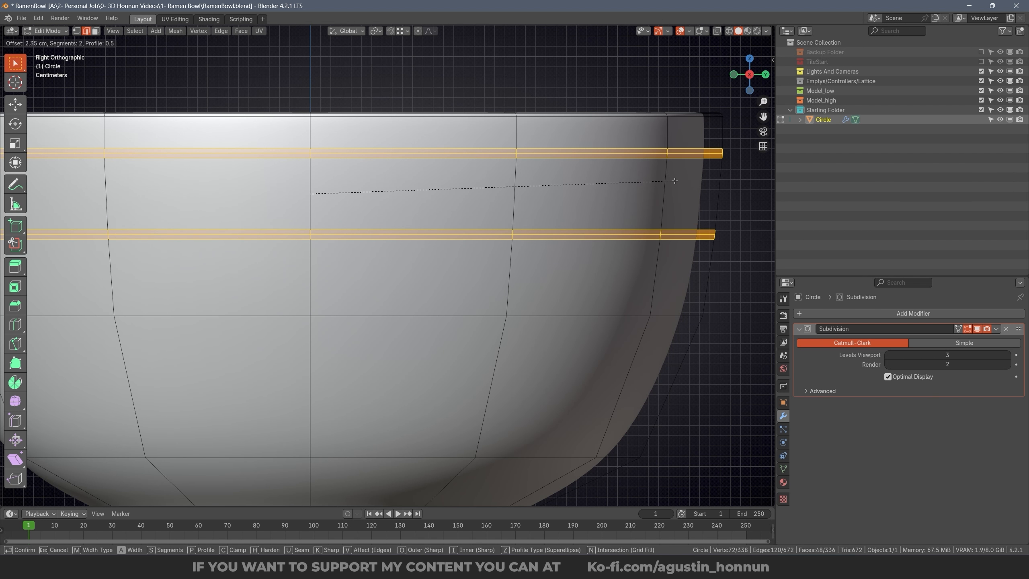
{"action": "left_click", "coordinate": [672, 179]}
Step: Switch to face selection and select the ring of faces between the two beveled loops on the outer wall
{"action": "key", "text": "ctrl+Tab"}
{"action": "left_click", "coordinate": [634, 197]}
{"action": "key", "text": "alt+a"}
{"action": "left_click", "coordinate": [520, 195], "text": "alt"}
{"action": "scroll", "coordinate": [558, 192], "scroll_direction": "up", "scroll_amount": 1}
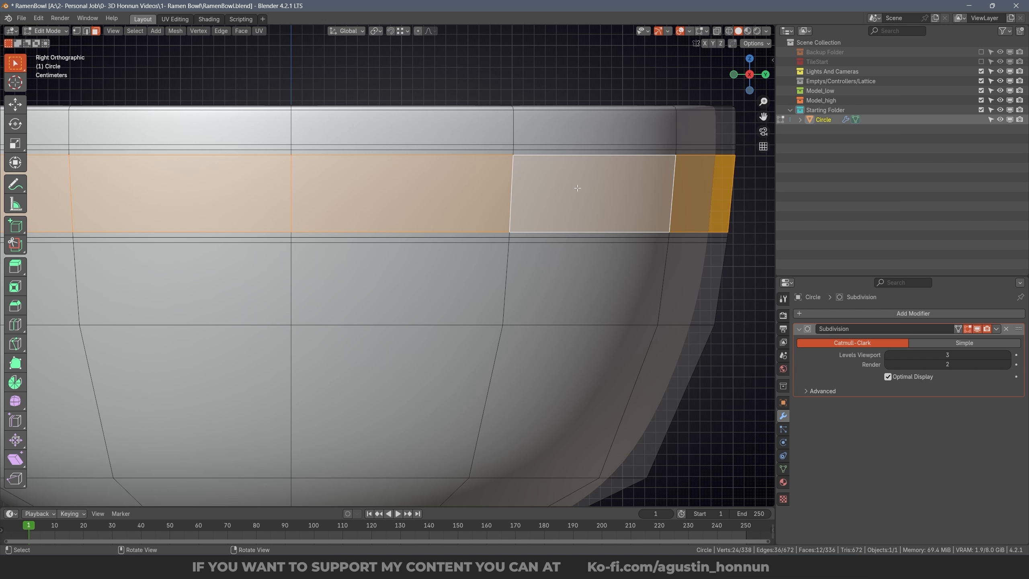
Step: Try offsetting the selected face ring with Shrink/Fatten
{"action": "key", "text": "alt+s"}
{"action": "right_click", "coordinate": [559, 185]}
{"action": "key", "text": "alt+s"}
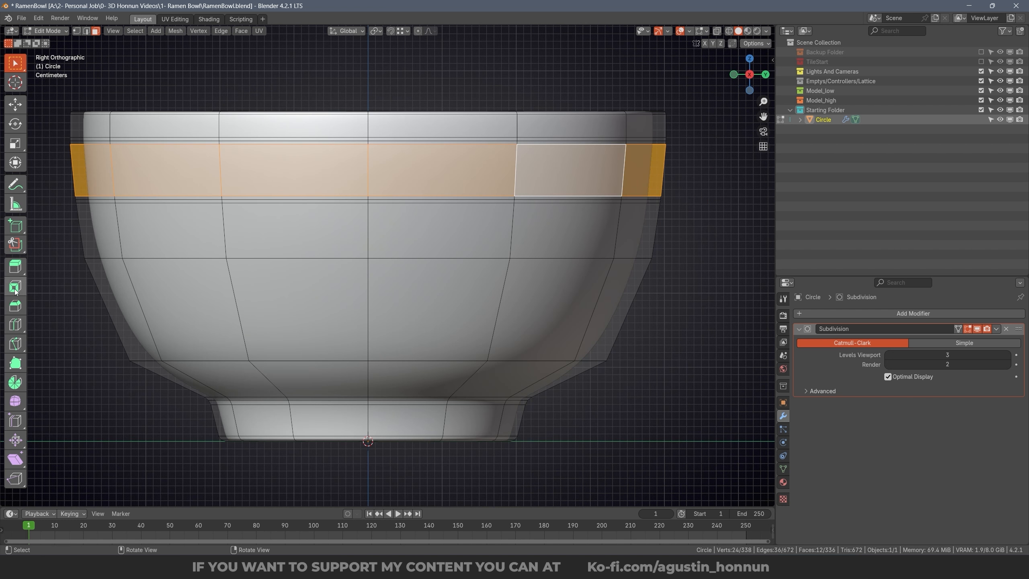
Step: Try extruding the selected face ring with Extrude Along Normals, and undo the extrusion
{"action": "left_click", "coordinate": [20, 271]}
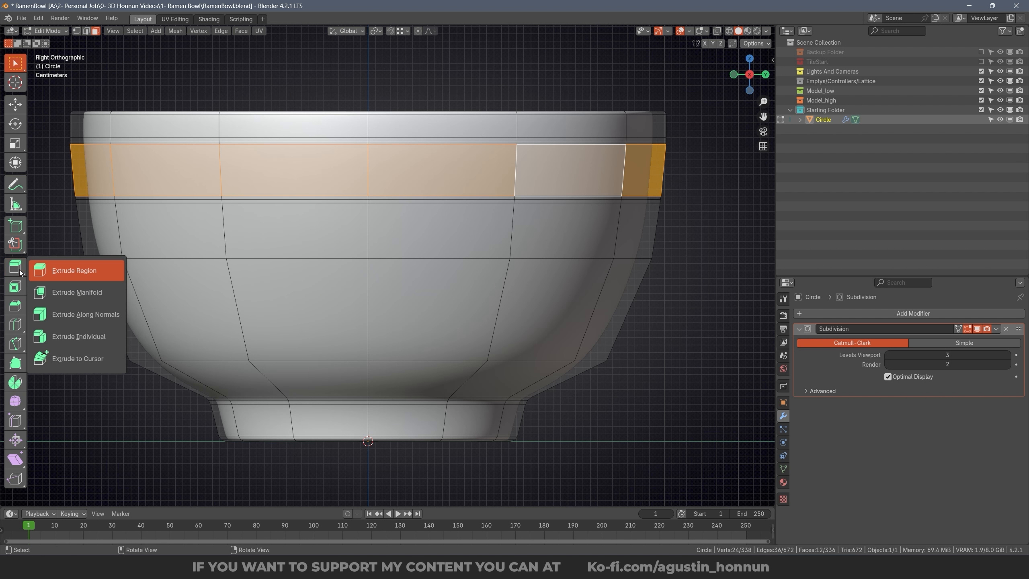
{"action": "left_click", "coordinate": [64, 318]}
{"action": "left_click_drag", "start_coordinate": [368, 218], "coordinate": [433, 216]}
{"action": "key", "text": "ctrl+z"}
Step: Shrink the selected face ring inward by about 3 cm with Shrink/Fatten to form a recessed band
{"action": "scroll", "coordinate": [584, 178], "scroll_direction": "up", "scroll_amount": 1}
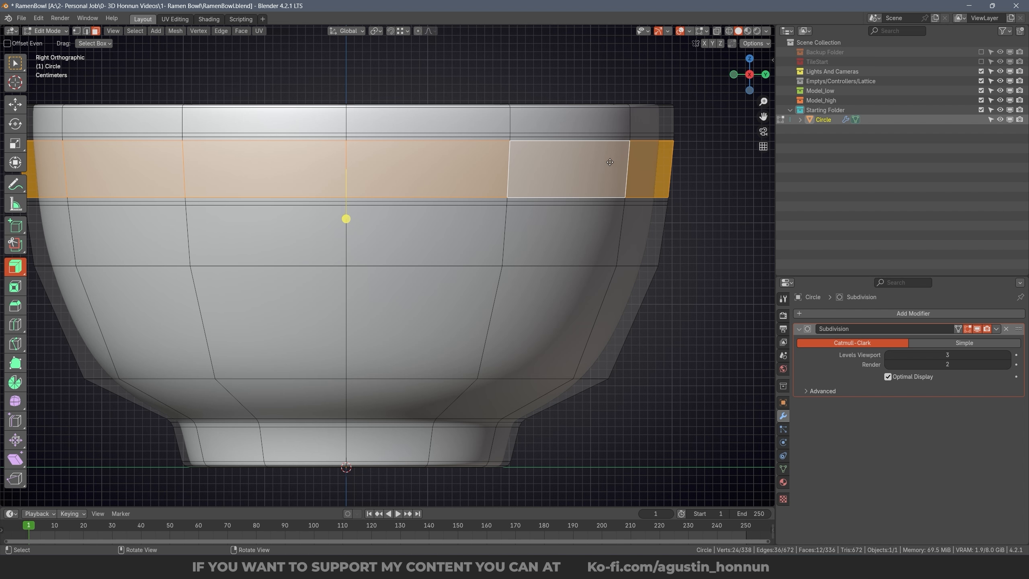
{"action": "key", "text": "alt+s"}
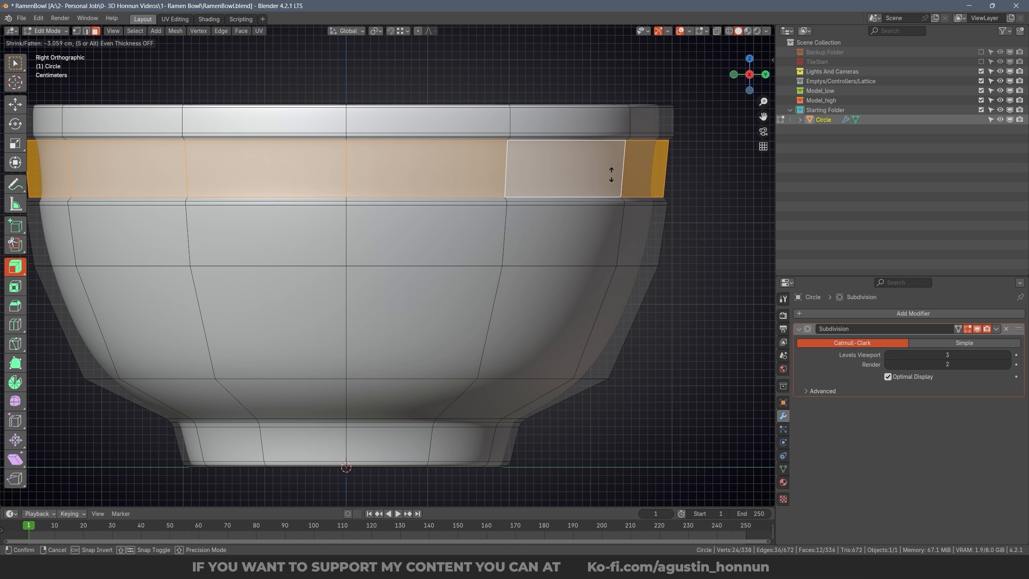
{"action": "left_click", "coordinate": [610, 177]}
Step: Select the recessed band's upper and lower edge loops and bevel them about 0.8 cm with 2 segments
{"action": "key", "text": "ctrl+Tab"}
{"action": "left_click", "coordinate": [608, 168]}
{"action": "left_click", "coordinate": [538, 157], "text": "alt+shift"}
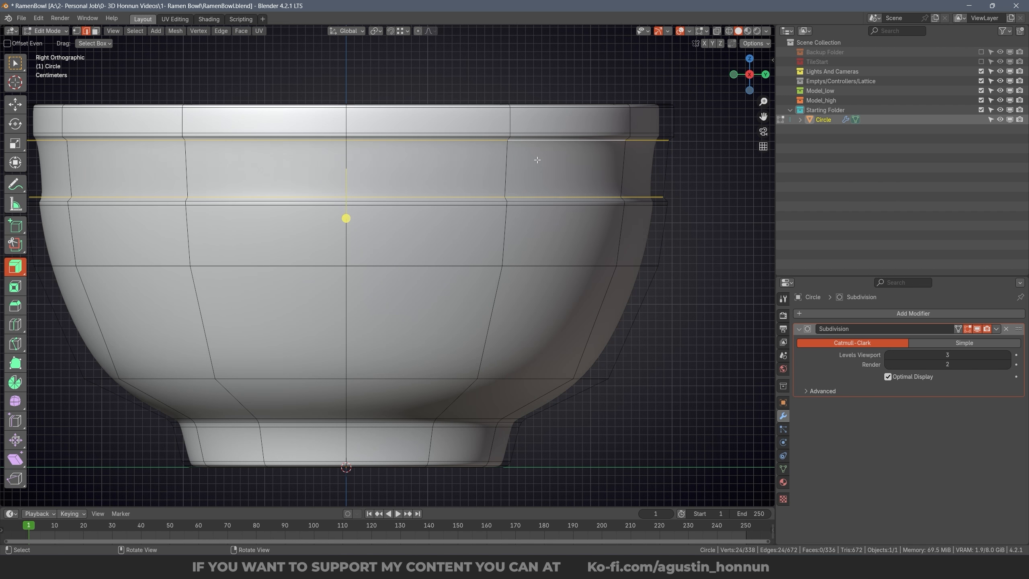
{"action": "middle_click_drag", "start_coordinate": [537, 159], "coordinate": [554, 117], "text": "ctrl"}
{"action": "middle_click_drag", "start_coordinate": [527, 156], "coordinate": [539, 280]}
{"action": "middle_click_drag", "start_coordinate": [547, 158], "coordinate": [565, 325], "text": "shift"}
{"action": "middle_click_drag", "start_coordinate": [575, 251], "coordinate": [584, 211], "text": "ctrl"}
{"action": "key", "text": "ctrl+b"}
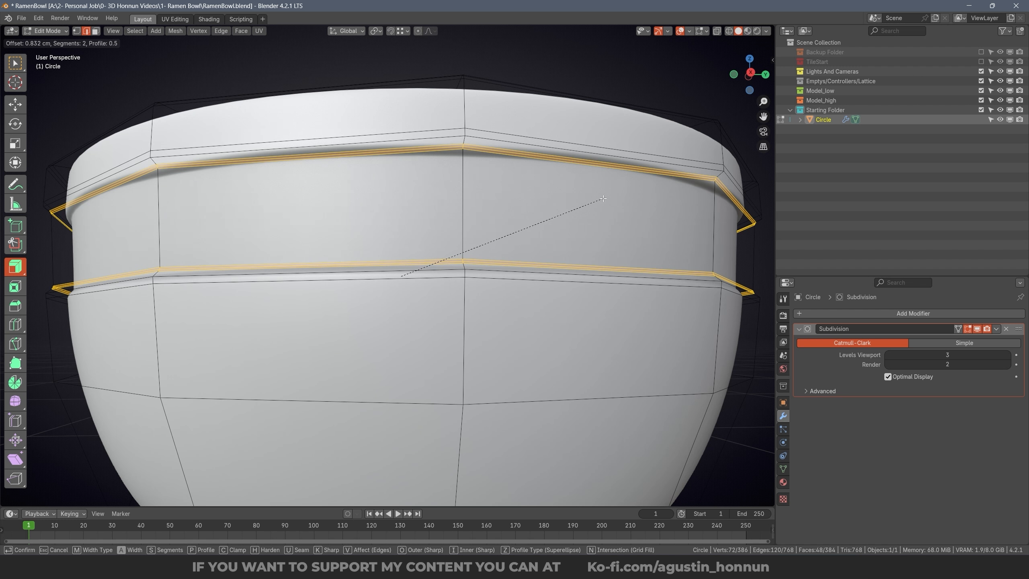
{"action": "left_click", "coordinate": [584, 205]}
Step: Return to Object Mode, save the file, and examine the recessed band around the bowl
{"action": "key", "text": "Tab"}
{"action": "middle_click_drag", "start_coordinate": [458, 216], "coordinate": [429, 235], "text": "ctrl"}
{"action": "scroll", "coordinate": [430, 235], "scroll_direction": "up", "scroll_amount": 1}
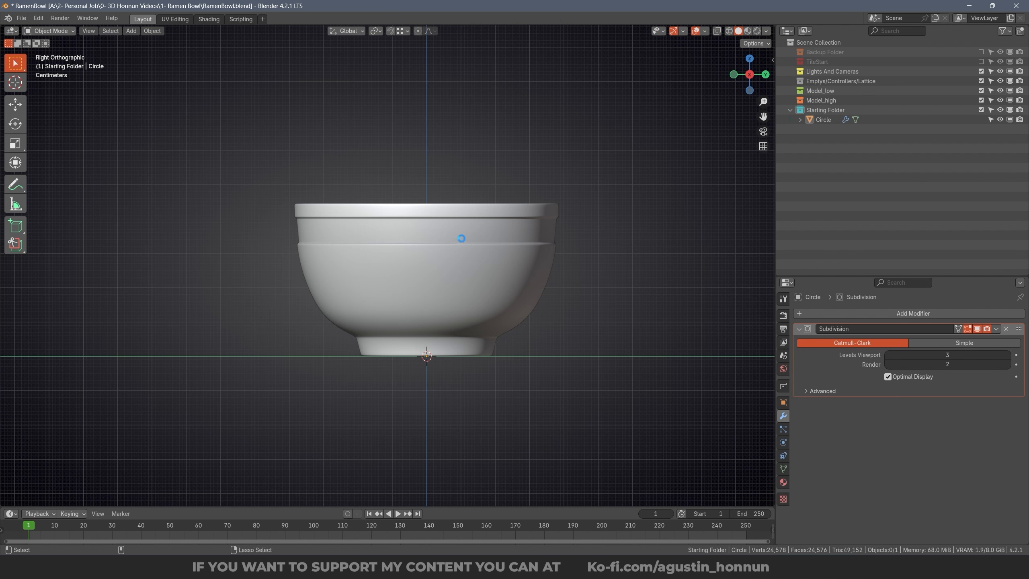
{"action": "key", "text": "ctrl+s"}
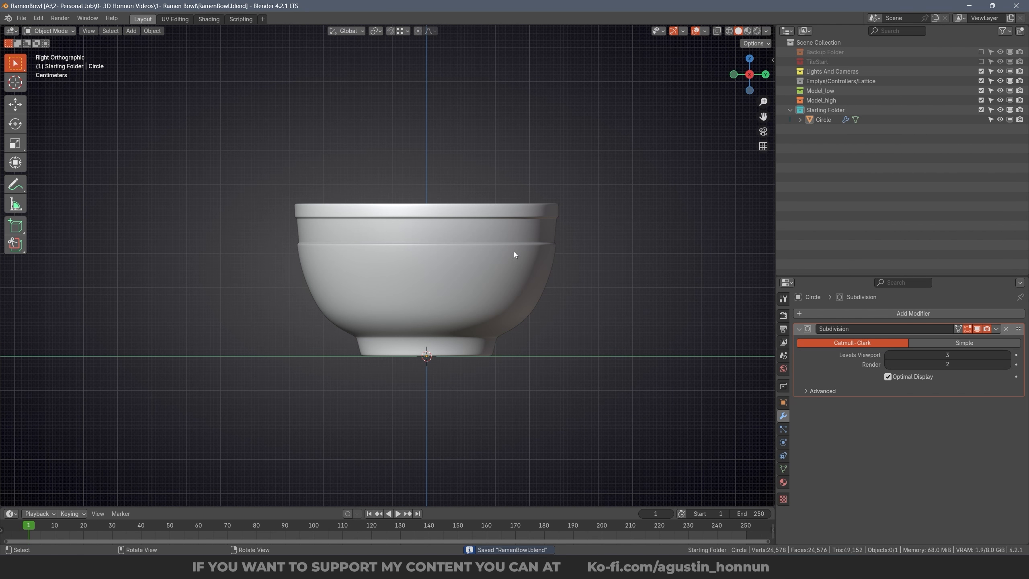
{"action": "middle_click_drag", "start_coordinate": [515, 253], "coordinate": [437, 203]}
{"action": "middle_click_drag", "start_coordinate": [255, 245], "coordinate": [381, 220]}
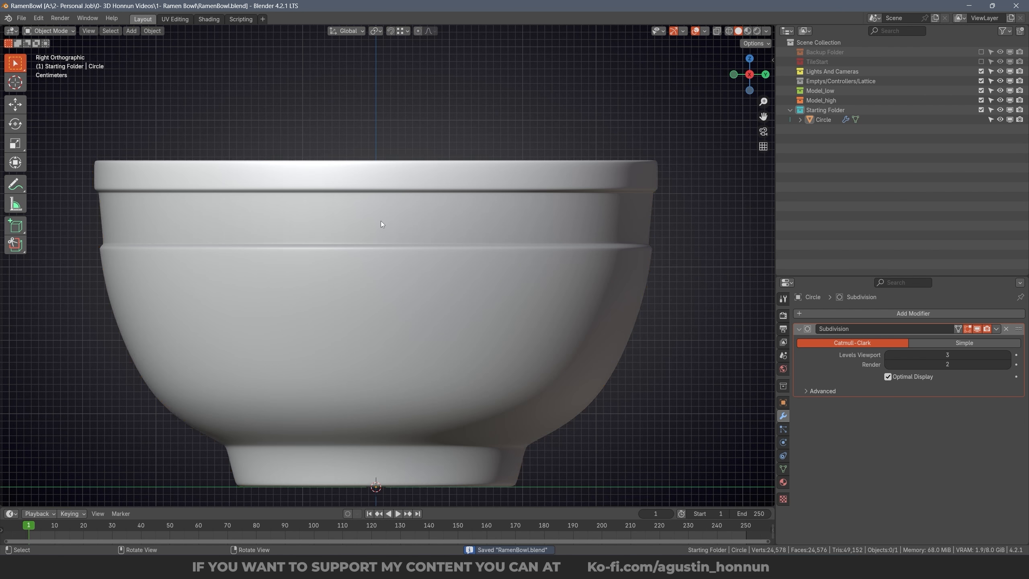
Step: Enter Edit Mode on the bowl, select the central vertical edge of the recessed band, and snap the 3D cursor to it
{"action": "left_click", "coordinate": [381, 223]}
{"action": "scroll", "coordinate": [383, 216], "scroll_direction": "up", "scroll_amount": 1}
{"action": "scroll", "coordinate": [401, 207], "scroll_direction": "down", "scroll_amount": 1}
{"action": "scroll", "coordinate": [441, 205], "scroll_direction": "up", "scroll_amount": 2}
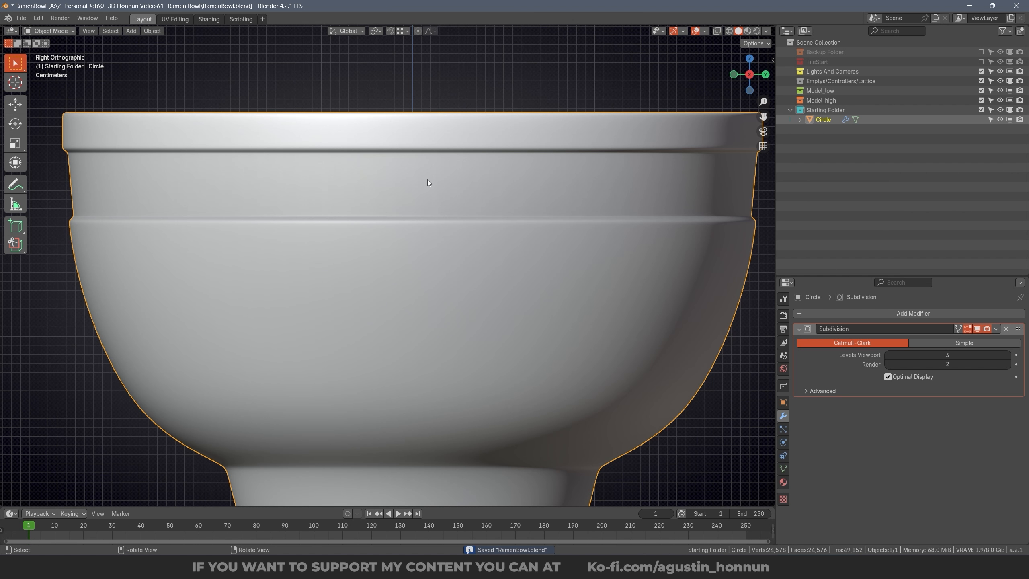
{"action": "key", "text": "Tab"}
{"action": "key", "text": "ctrl+Tab"}
{"action": "left_click", "coordinate": [409, 188]}
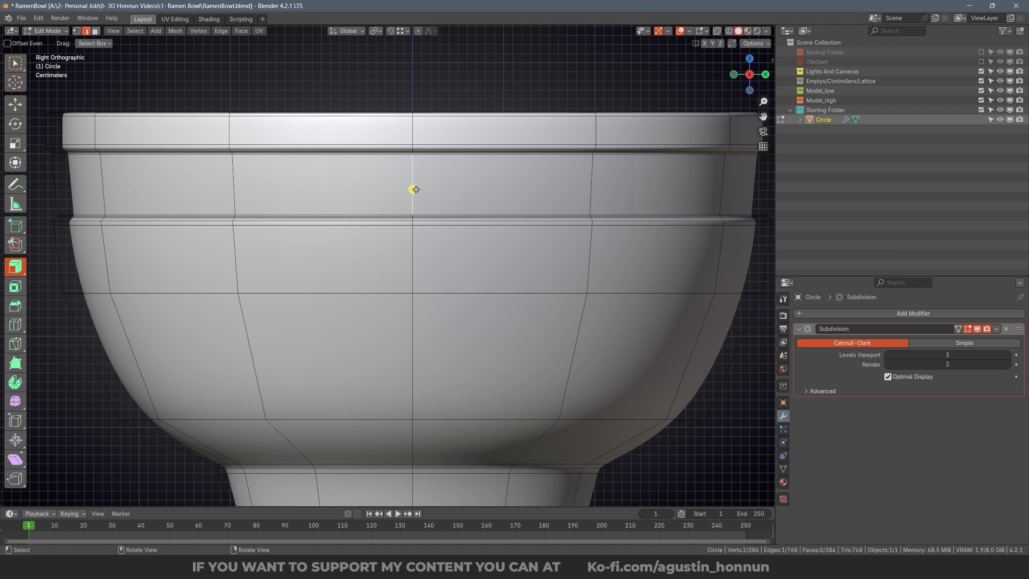
{"action": "key", "text": "shift+s"}
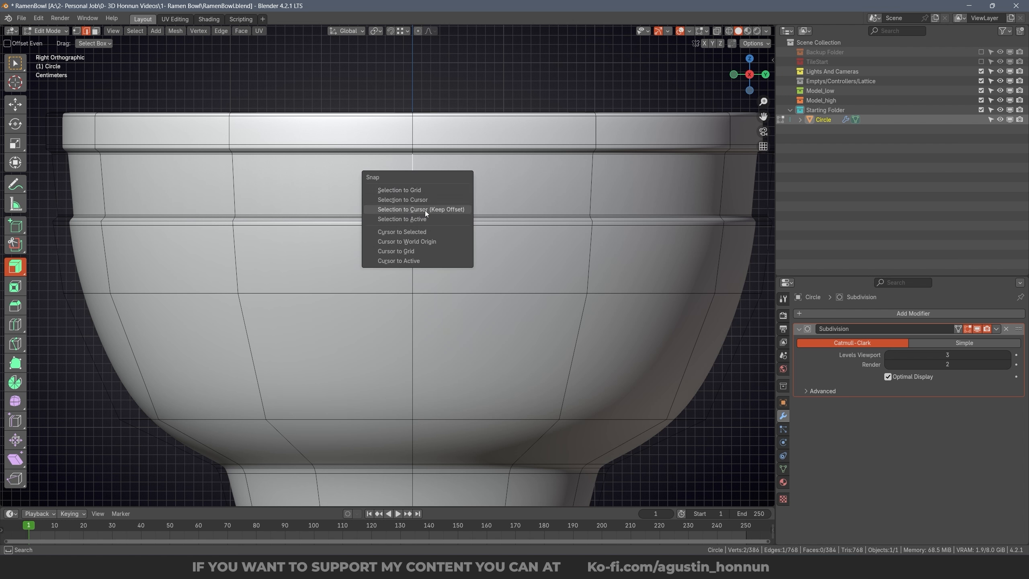
{"action": "left_click", "coordinate": [428, 232]}
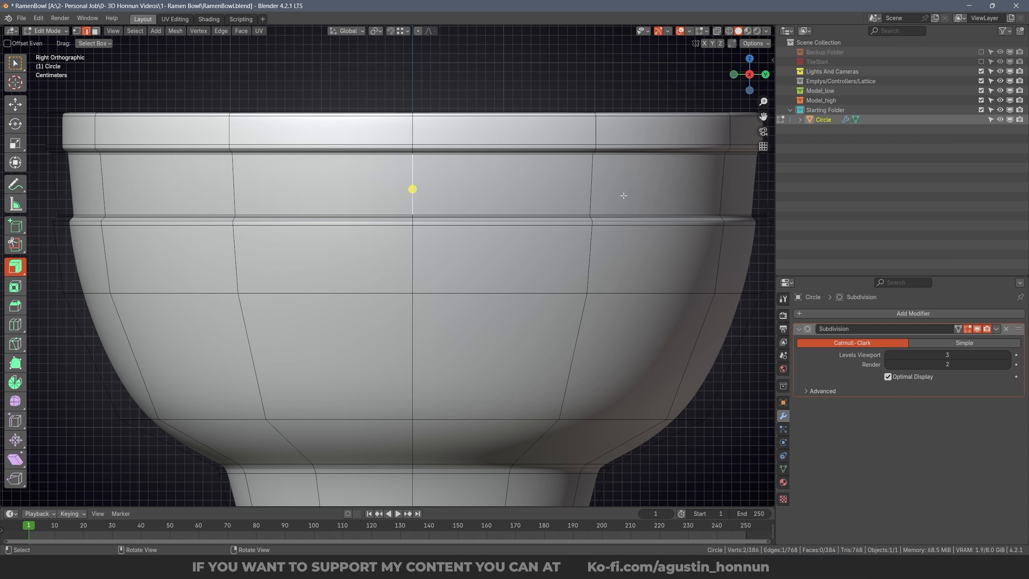
{"action": "key", "text": "shift+s"}
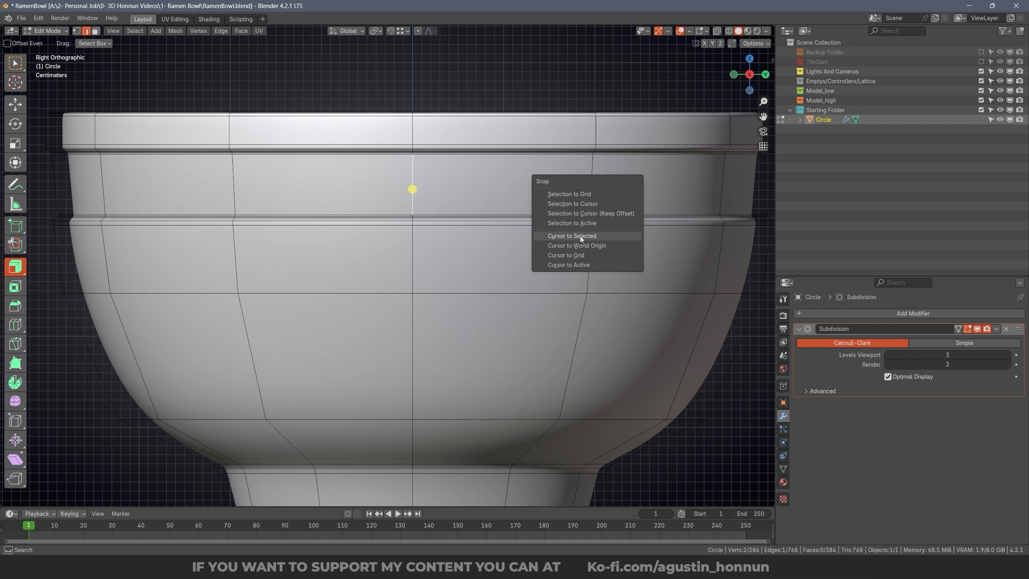
{"action": "left_click", "coordinate": [591, 236]}
Step: Apply Cursor to Selected on the band's central edge once more, and return to Object Mode
{"action": "scroll", "coordinate": [426, 170], "scroll_direction": "down", "scroll_amount": 2}
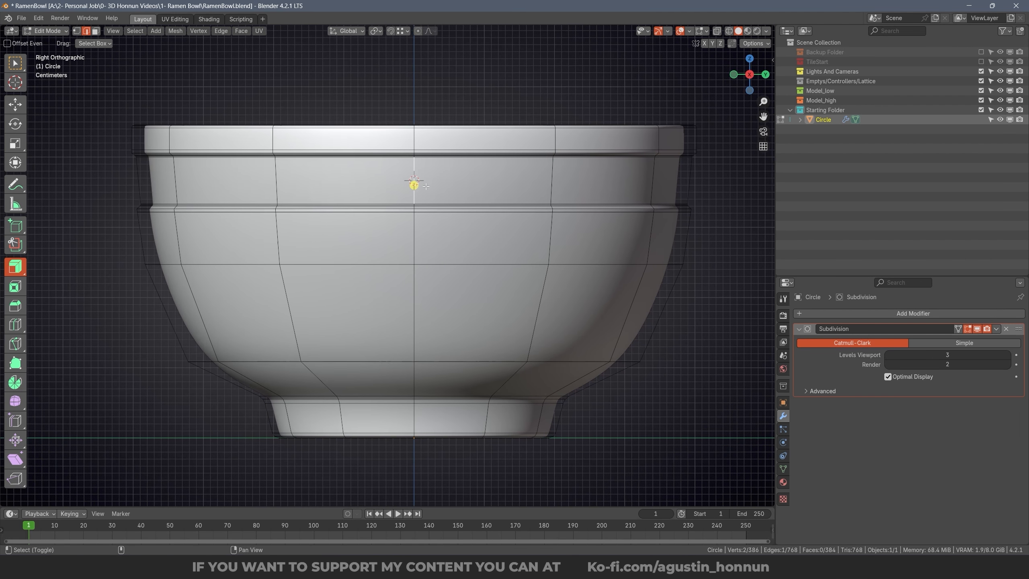
{"action": "scroll", "coordinate": [426, 171], "scroll_direction": "up", "scroll_amount": 1}
{"action": "middle_click_drag", "start_coordinate": [426, 170], "coordinate": [427, 174], "text": "shift"}
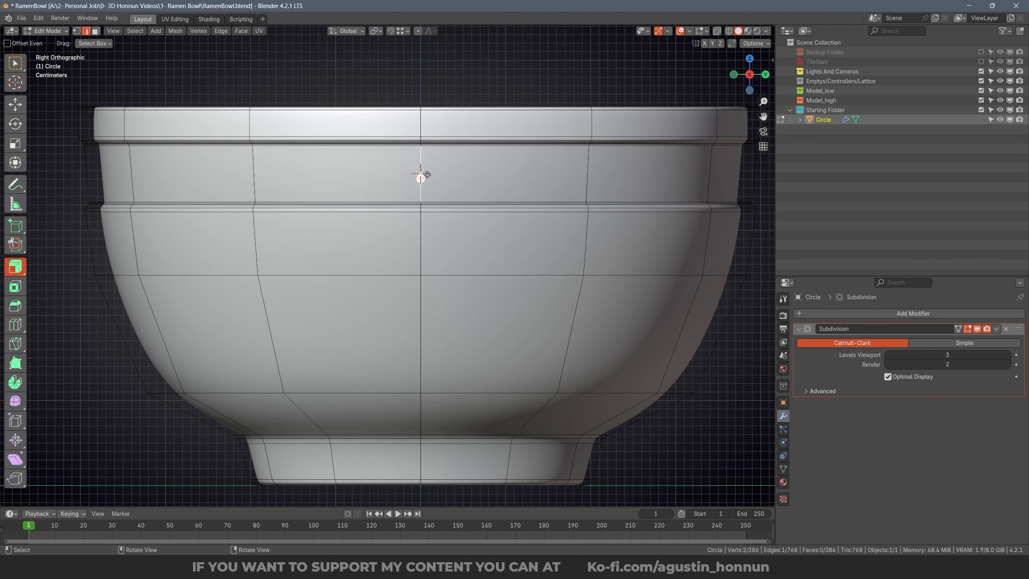
{"action": "left_click", "coordinate": [157, 31]}
{"action": "mouse_move", "coordinate": [175, 31]}
{"action": "mouse_move", "coordinate": [195, 61]}
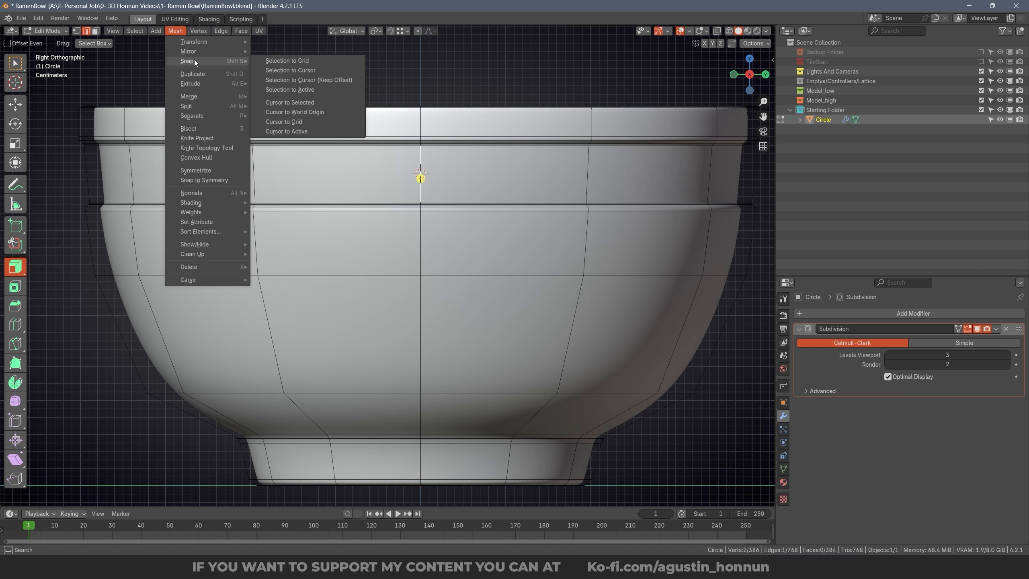
{"action": "left_click", "coordinate": [304, 103]}
{"action": "middle_click_drag", "start_coordinate": [303, 102], "coordinate": [320, 171]}
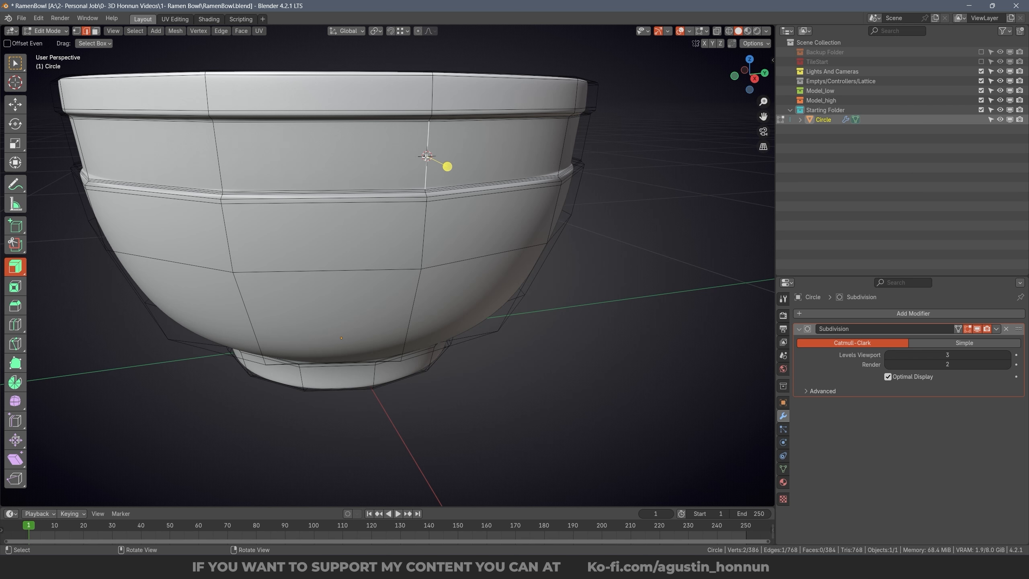
{"action": "middle_click_drag", "start_coordinate": [446, 191], "coordinate": [532, 226]}
{"action": "key", "text": "Tab"}
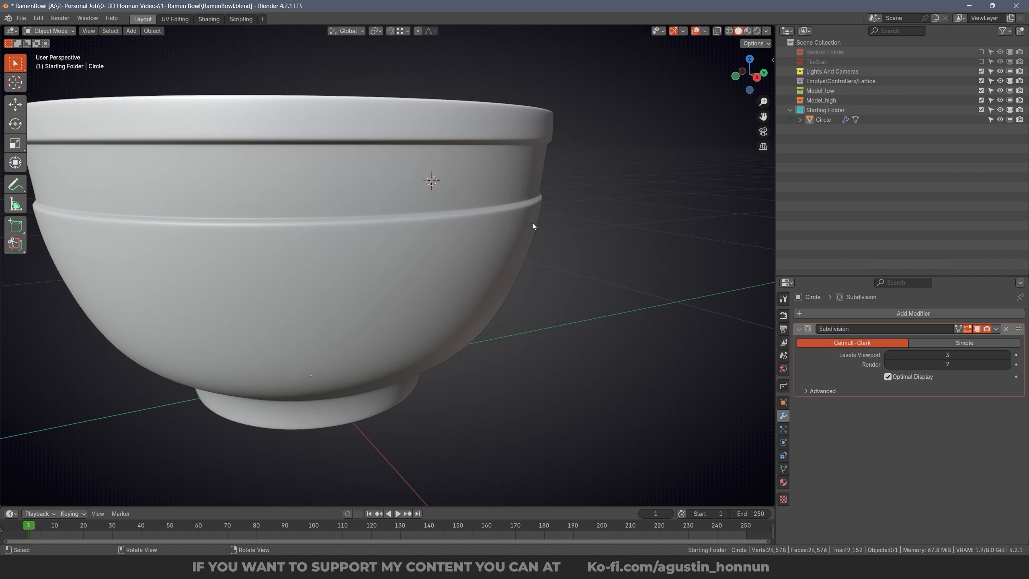
Step: Add a mesh plane at the 3D cursor and scale it to about 0.048
{"action": "key", "text": "shift+a"}
{"action": "mouse_move", "coordinate": [474, 197]}
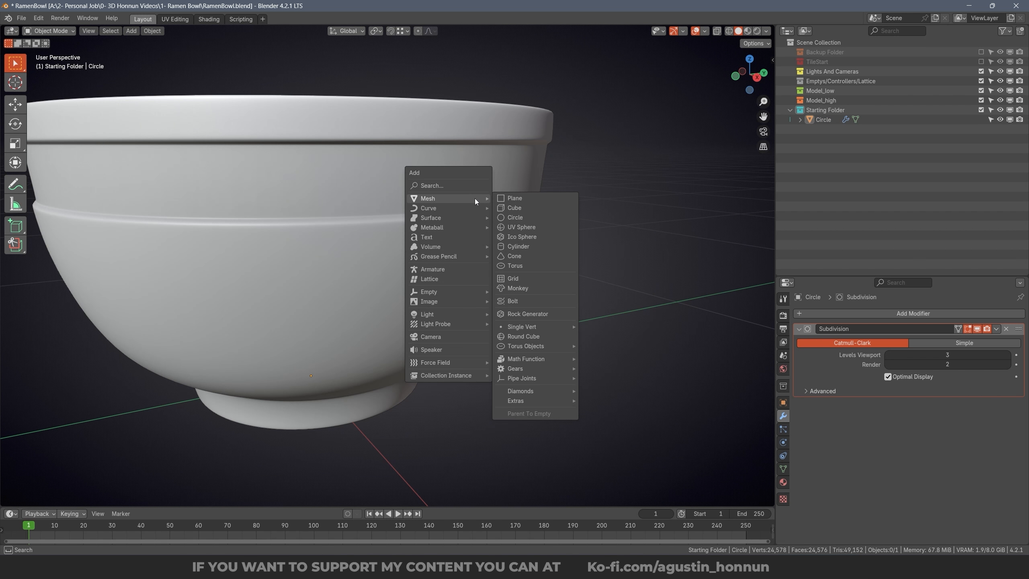
{"action": "left_click", "coordinate": [516, 199]}
{"action": "key", "text": "s"}
{"action": "left_click", "coordinate": [500, 184]}
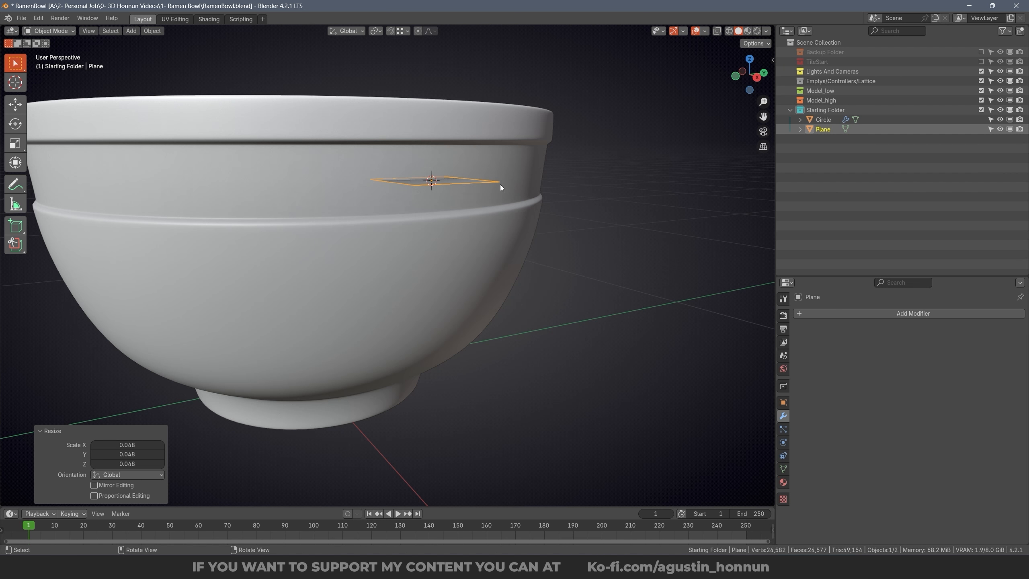
Step: Rotate the plane 90° about Y to stand upright, and scale it down further in the right orthographic view
{"action": "key", "text": "r"}
{"action": "key", "text": "y"}
{"action": "key", "text": "9"}
{"action": "key", "text": "0"}
{"action": "key", "text": "Return"}
{"action": "key", "text": "KP_3"}
{"action": "key", "text": "s"}
{"action": "left_click", "coordinate": [478, 178]}
Step: Enter Edit Mode on the plane and raise its upper edge along Z to just below the bowl's rim
{"action": "scroll", "coordinate": [425, 164], "scroll_direction": "up", "scroll_amount": 3}
{"action": "key", "text": "Tab"}
{"action": "left_click", "coordinate": [425, 177]}
{"action": "key", "text": "g"}
{"action": "key", "text": "z"}
{"action": "left_click", "coordinate": [468, 162]}
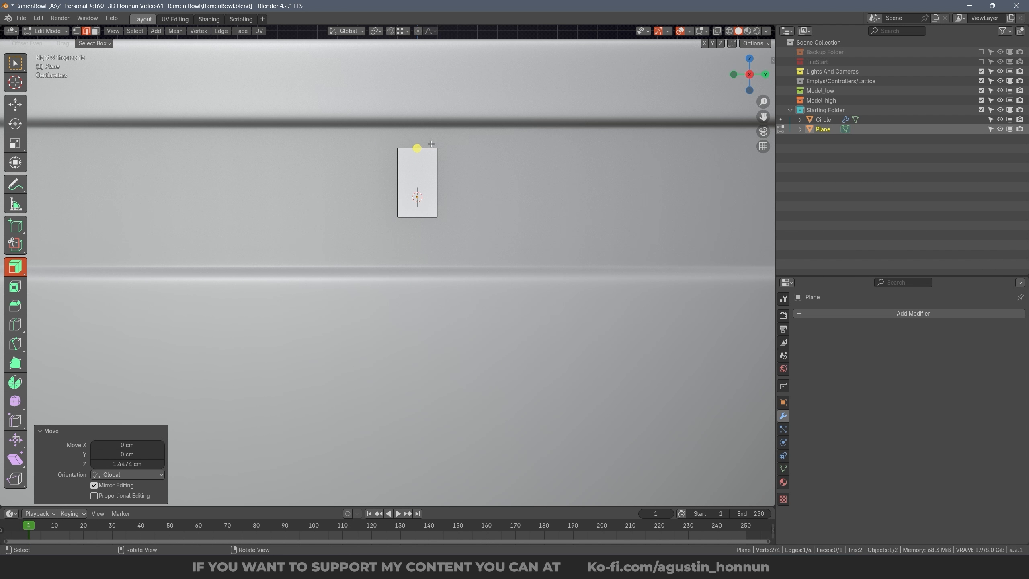
{"action": "key", "text": "g"}
{"action": "key", "text": "z"}
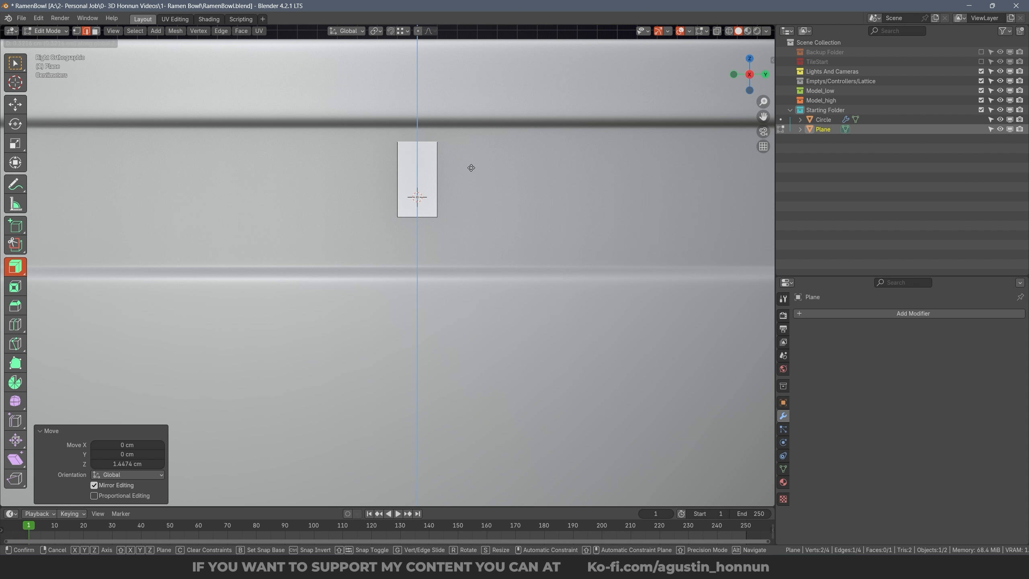
{"action": "left_click", "coordinate": [470, 167]}
Step: Lower the plane's bottom edge along Z to just above the recessed band's lower ridge
{"action": "key", "text": "alt+a"}
{"action": "key", "text": "g"}
{"action": "key", "text": "z"}
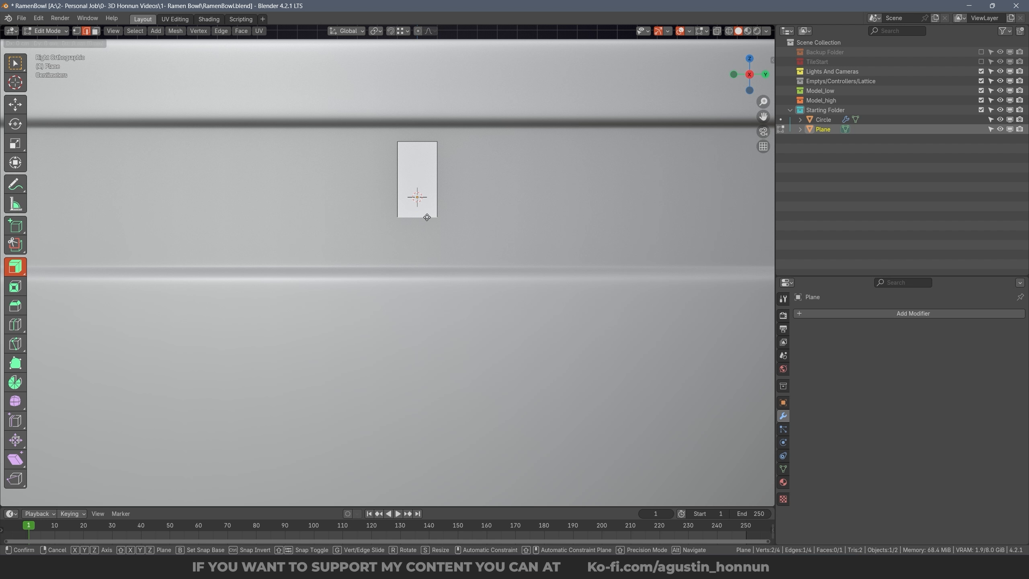
{"action": "left_click", "coordinate": [419, 256]}
{"action": "key", "text": "alt+a"}
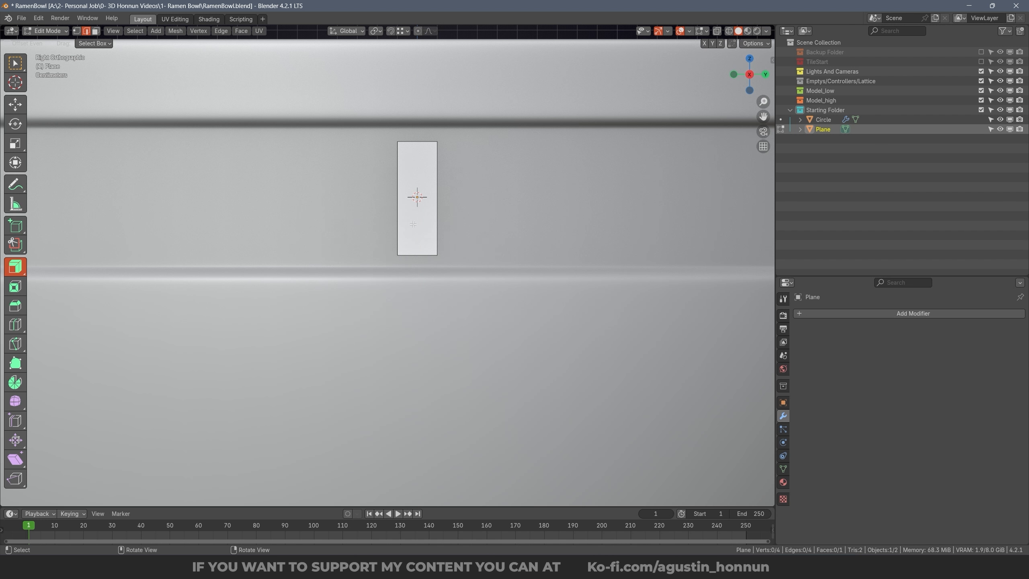
Step: Add a centred horizontal loop cut to the plane and bevel it into two edges, dividing the strip into three segments
{"action": "key", "text": "ctrl+r"}
{"action": "left_click", "coordinate": [436, 198]}
{"action": "right_click", "coordinate": [436, 199]}
{"action": "key", "text": "ctrl+b"}
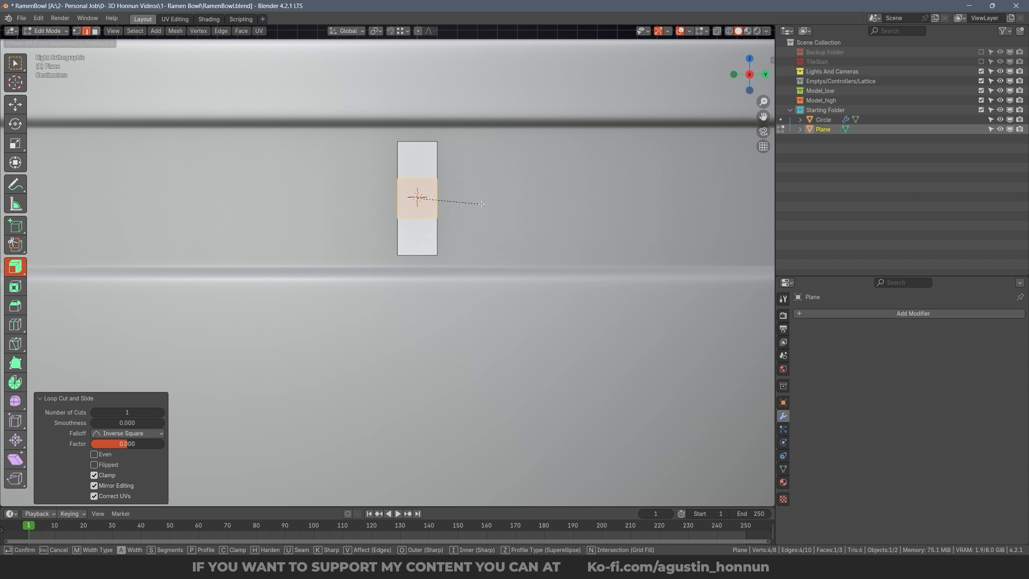
{"action": "left_click", "coordinate": [484, 203]}
{"action": "key", "text": "alt+a"}
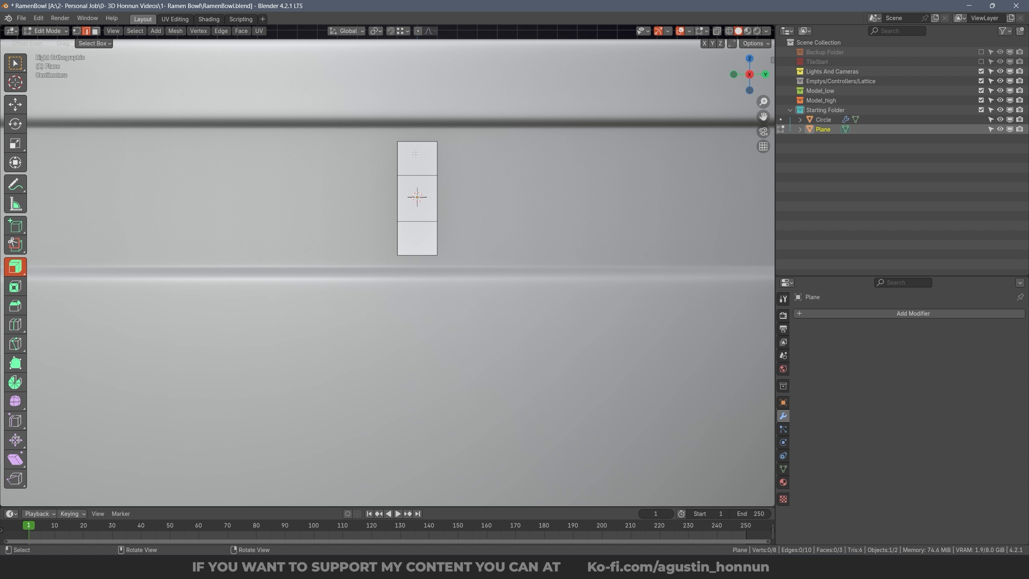
Step: Extrude the upper segment's -Y side edge outward about 5 cm along Y
{"action": "left_click", "coordinate": [399, 157]}
{"action": "middle_click_drag", "start_coordinate": [399, 157], "coordinate": [501, 168], "text": "shift"}
{"action": "scroll", "coordinate": [502, 168], "scroll_direction": "up", "scroll_amount": 1}
{"action": "middle_click_drag", "start_coordinate": [565, 177], "coordinate": [551, 166], "text": "shift"}
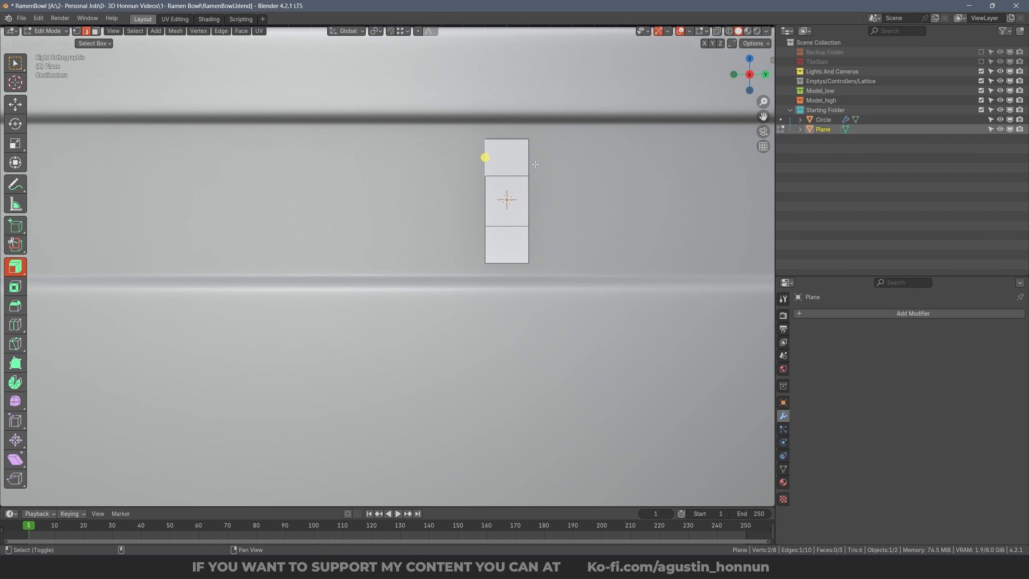
{"action": "scroll", "coordinate": [551, 167], "scroll_direction": "up", "scroll_amount": 1}
{"action": "key", "text": "e"}
{"action": "key", "text": "y"}
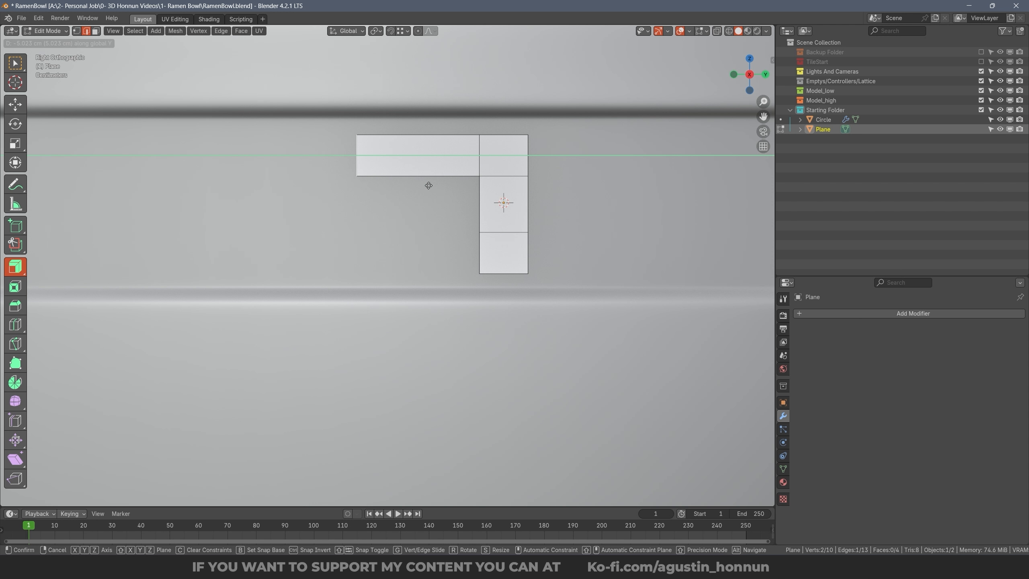
{"action": "key", "text": "Return"}
Step: Extrude the lower segment's +Y side edge outward 5 cm along Y, and save the file
{"action": "key", "text": "e"}
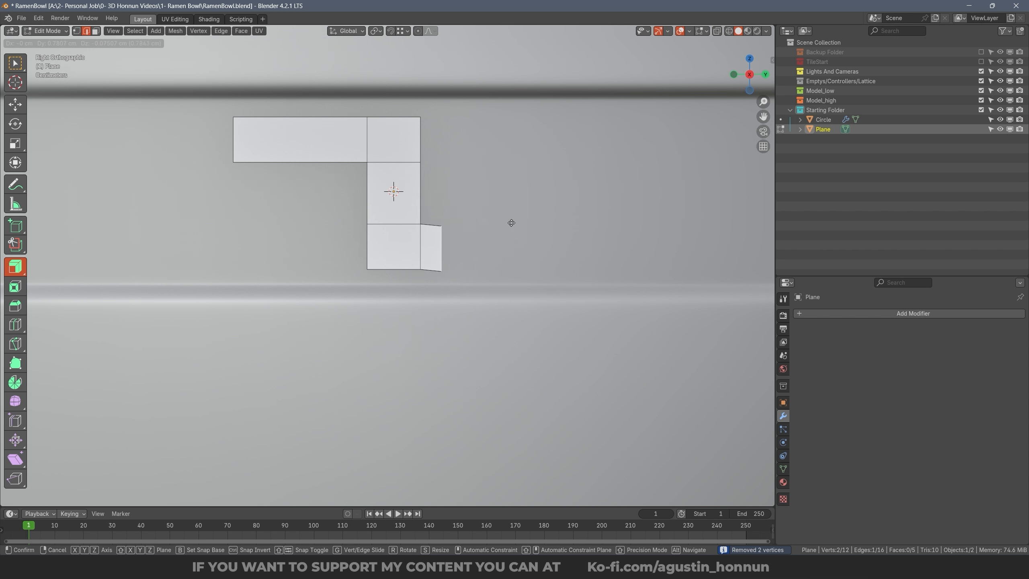
{"action": "type", "text": "y"}
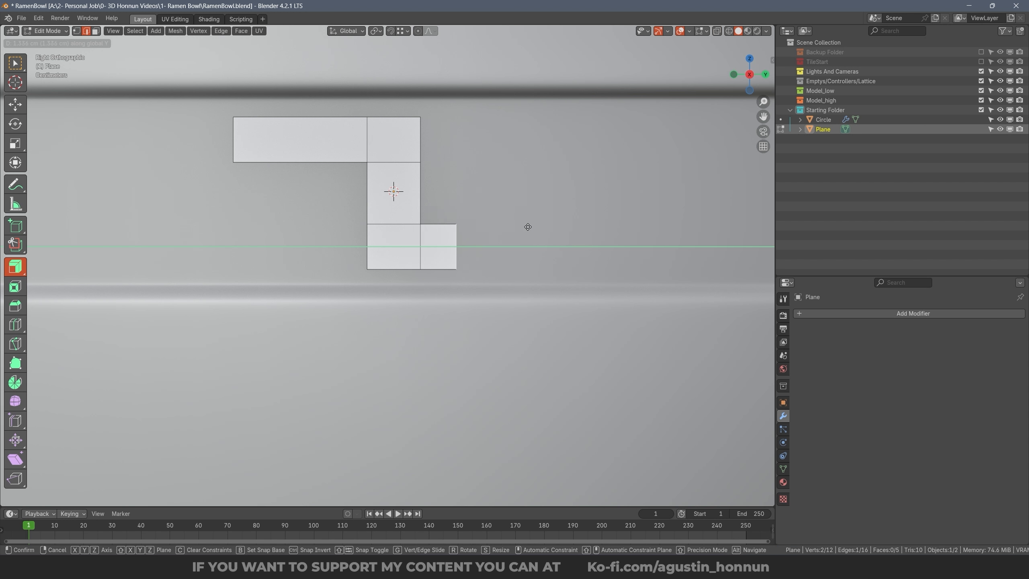
{"action": "type", "text": "5"}
{"action": "left_click", "coordinate": [554, 246]}
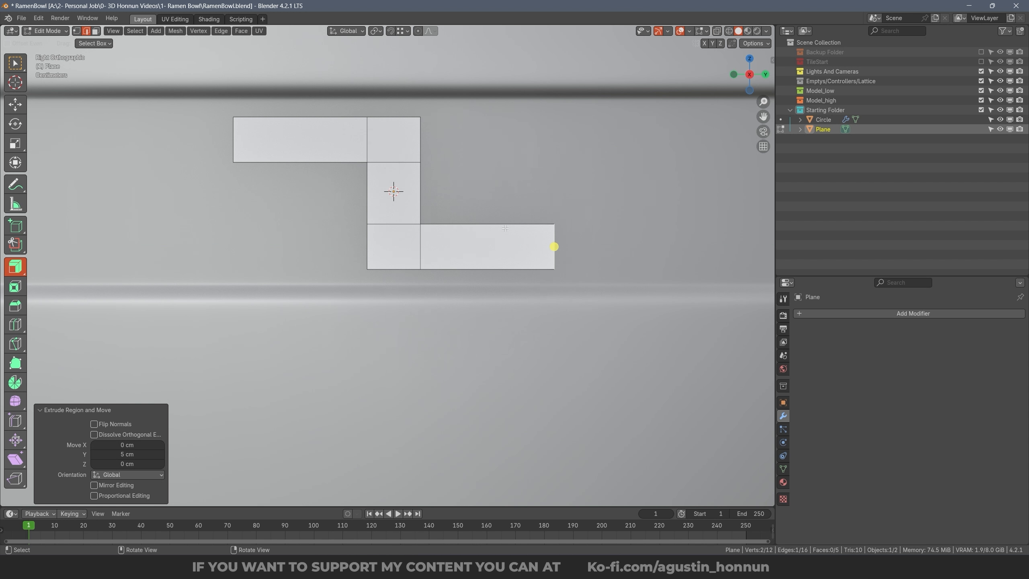
{"action": "key", "text": "ctrl+s"}
Step: Add a vertical loop cut near the outer end of both the lower and the upper arm
{"action": "key", "text": "ctrl+r"}
{"action": "left_click", "coordinate": [482, 221]}
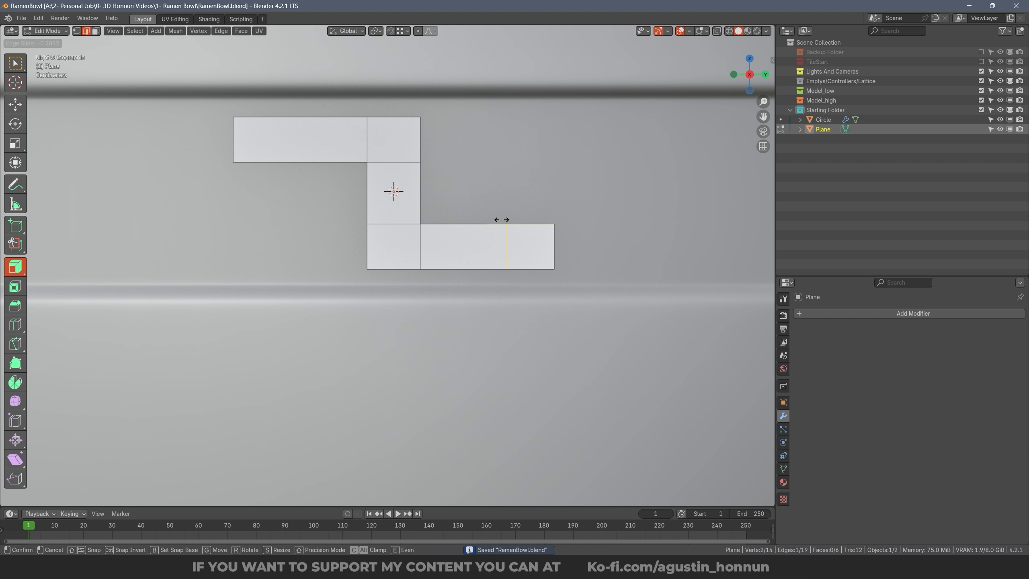
{"action": "left_click", "coordinate": [503, 221]}
{"action": "key", "text": "ctrl+r"}
{"action": "left_click", "coordinate": [302, 162]}
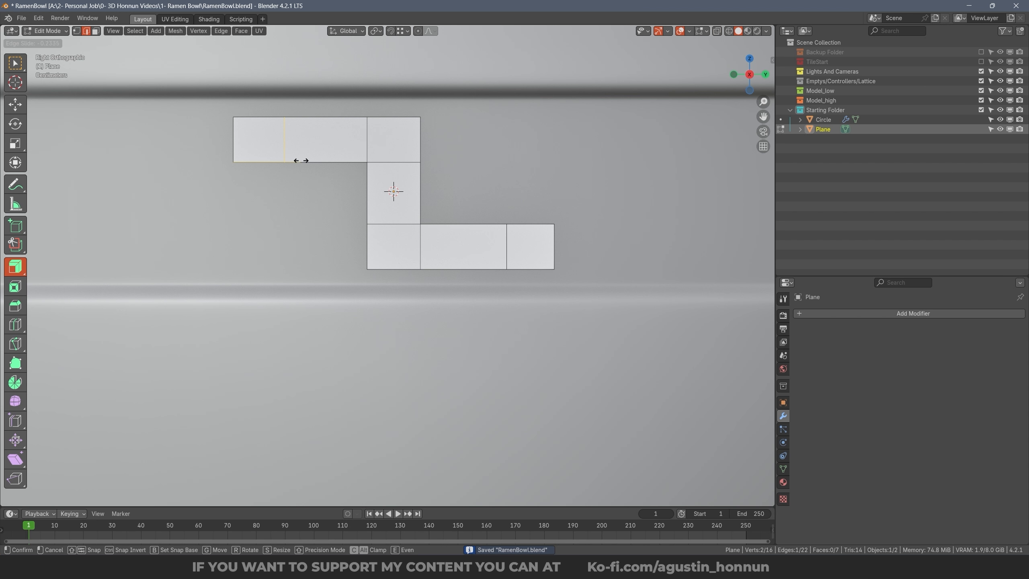
{"action": "left_click", "coordinate": [257, 162]}
Step: Extrude the upper arm's end segment down to the strip's bottom level and the lower arm's end segment up to its top level
{"action": "scroll", "coordinate": [284, 160], "scroll_direction": "up", "scroll_amount": 1}
{"action": "key", "text": "e"}
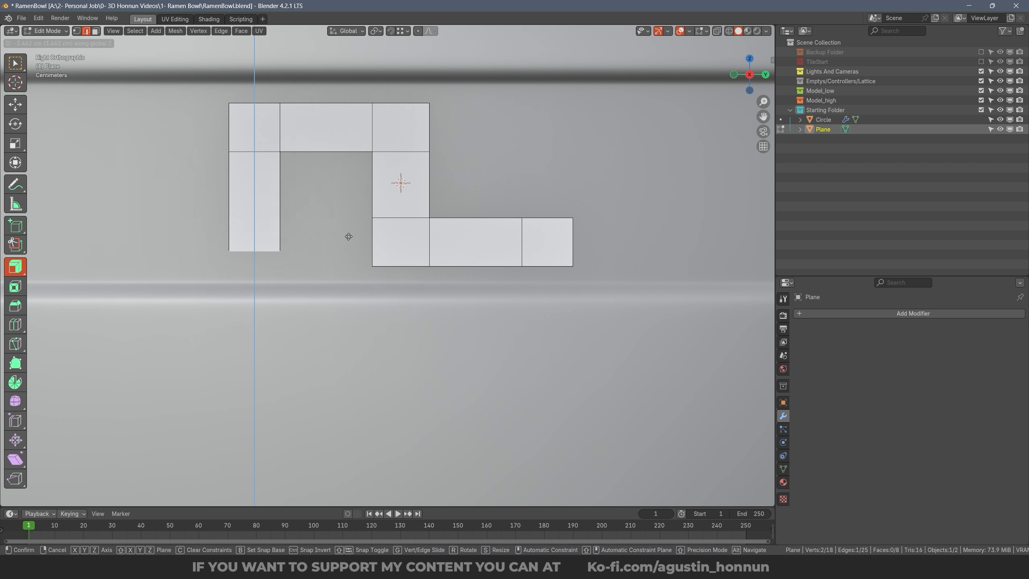
{"action": "left_click", "coordinate": [375, 256]}
{"action": "middle_click_drag", "start_coordinate": [543, 218], "coordinate": [544, 258], "text": "shift"}
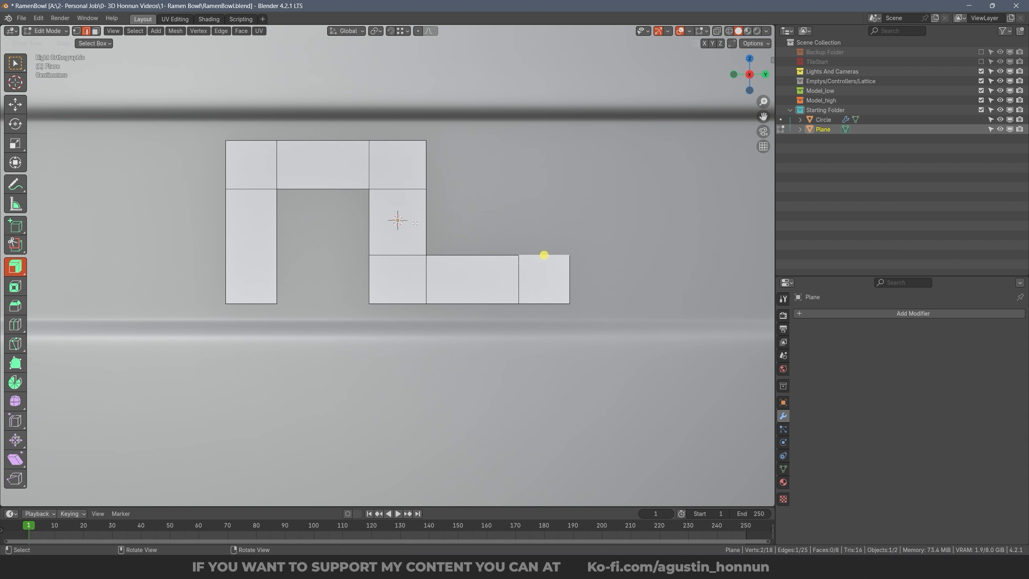
{"action": "left_click", "coordinate": [544, 257]}
{"action": "key", "text": "e"}
{"action": "key", "text": "y"}
{"action": "left_click", "coordinate": [424, 142]}
Step: Add a horizontal loop cut to each outer vertical leg, aligned with the divisions of the central strip
{"action": "scroll", "coordinate": [637, 264], "scroll_direction": "down", "scroll_amount": 1}
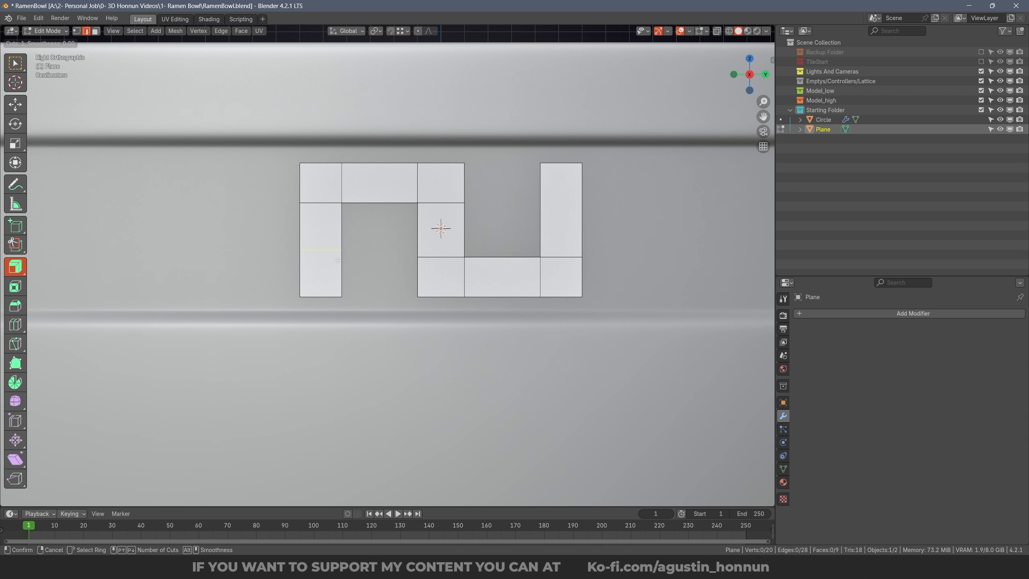
{"action": "key", "text": "ctrl+r"}
{"action": "left_click", "coordinate": [350, 254]}
{"action": "left_click", "coordinate": [427, 258], "text": "ctrl"}
{"action": "key", "text": "ctrl+r"}
{"action": "left_click", "coordinate": [544, 209]}
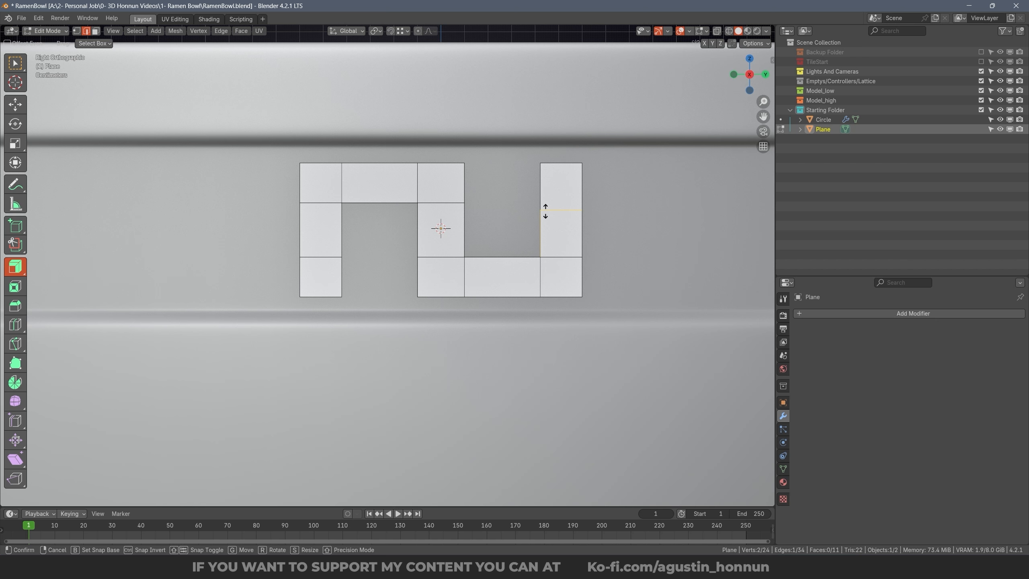
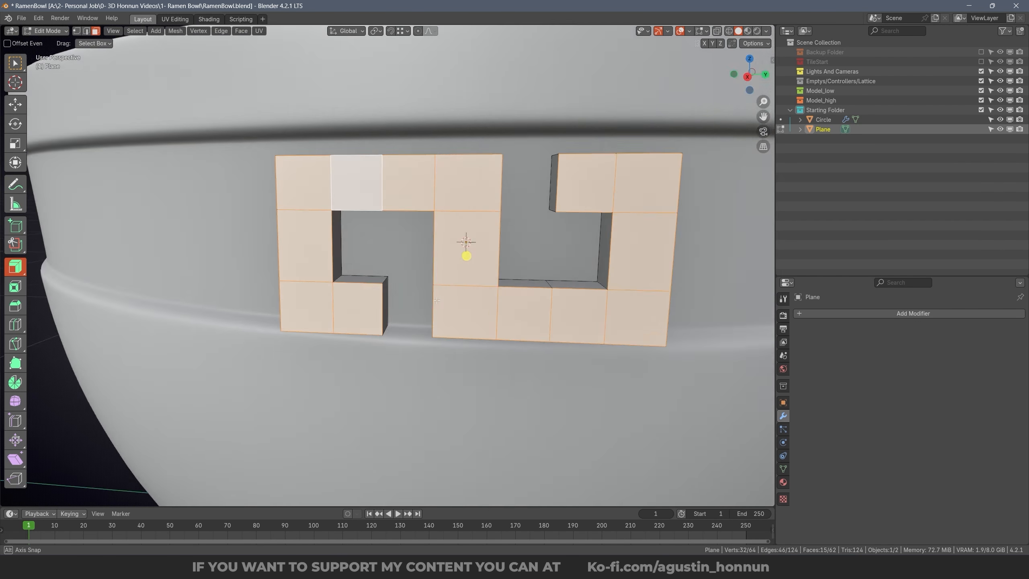
Step: Grow the front-face selection to include the sides, invert it, and delete the extruded pattern's back faces
{"action": "key", "text": "ctrl+KP_Add"}
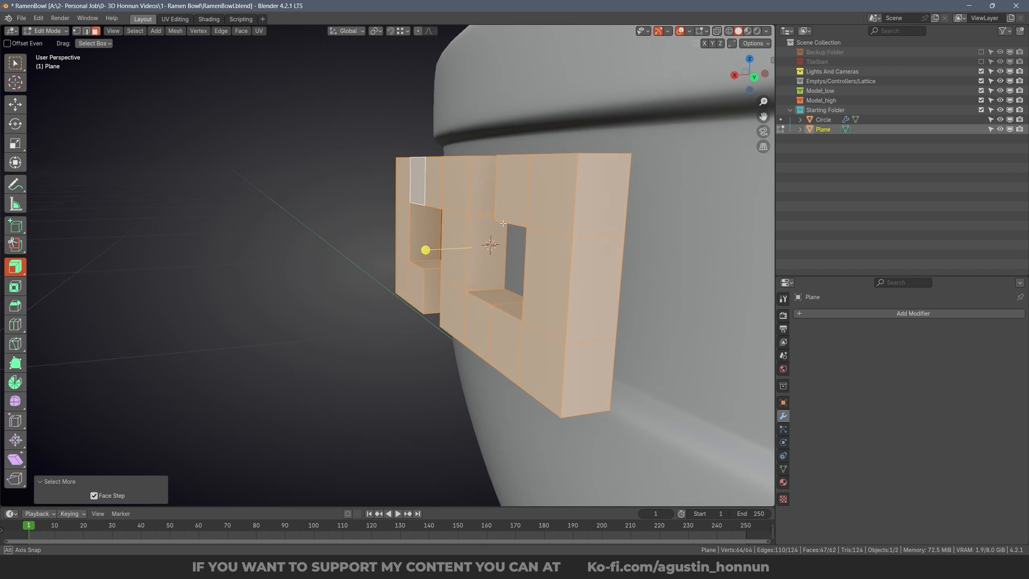
{"action": "key", "text": "ctrl+KP_Subtract"}
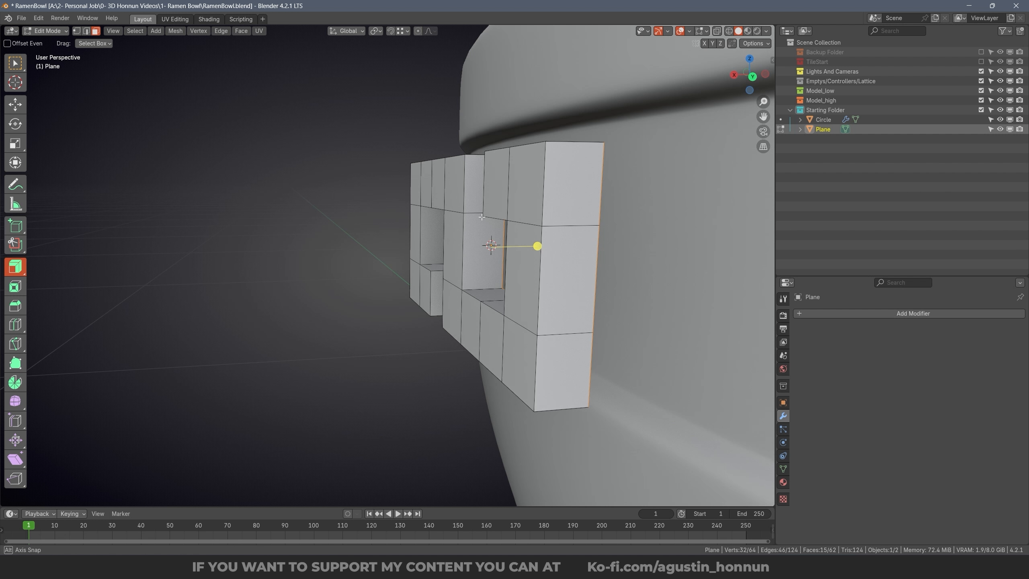
{"action": "key", "text": "ctrl+i"}
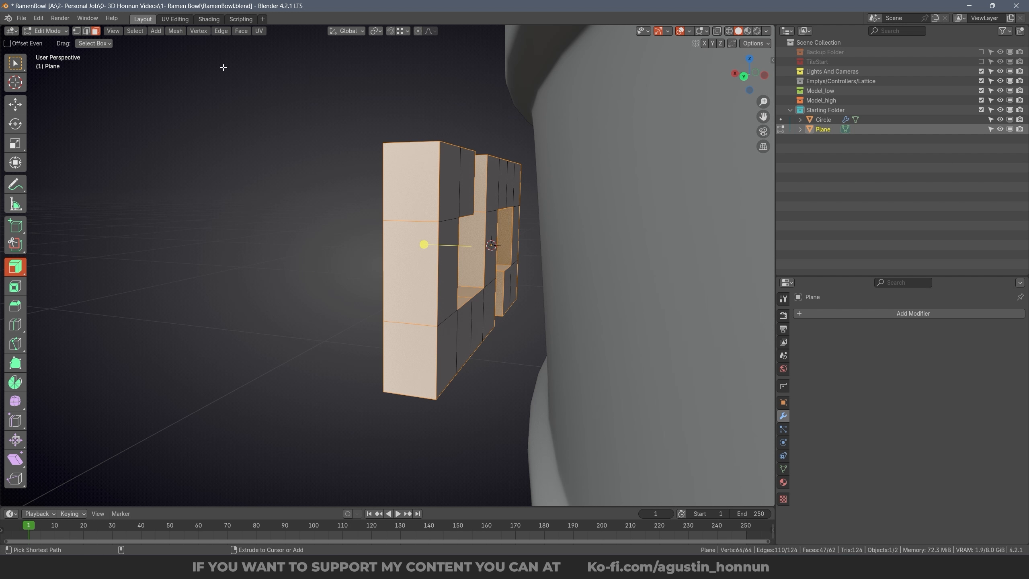
{"action": "left_click", "coordinate": [138, 31]}
{"action": "left_click", "coordinate": [161, 63]}
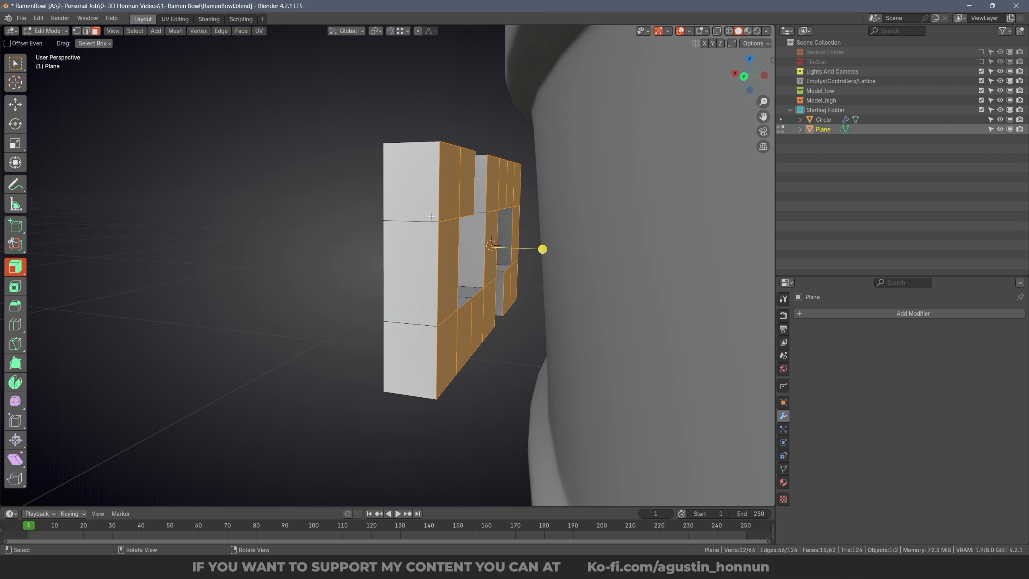
{"action": "key", "text": "x"}
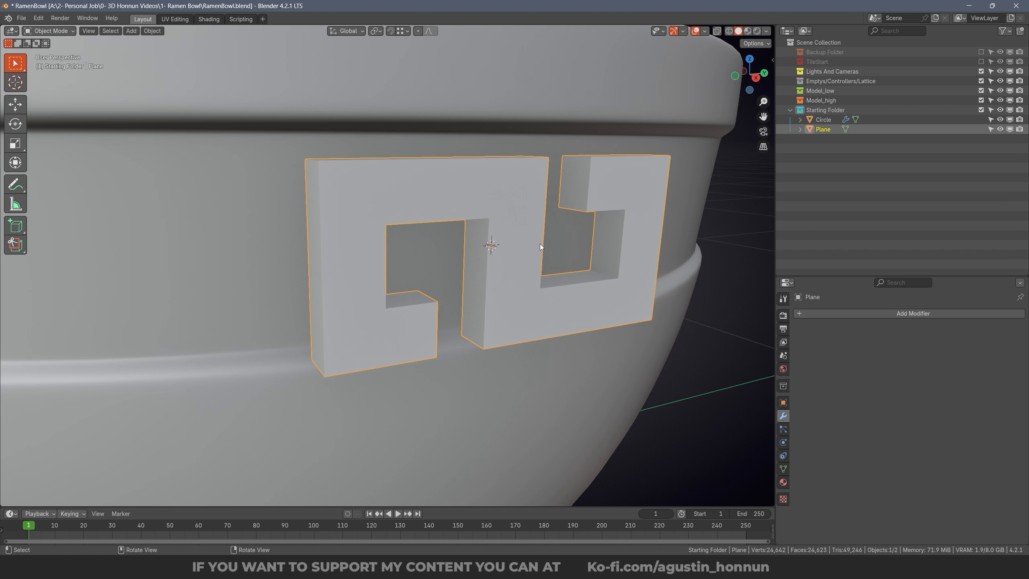
Step: Move the whole pattern mesh along the X axis toward the bowl in Edit Mode
{"action": "middle_click_drag", "start_coordinate": [537, 241], "coordinate": [535, 278]}
{"action": "key", "text": "Tab"}
{"action": "key", "text": "g"}
{"action": "key", "text": "y"}
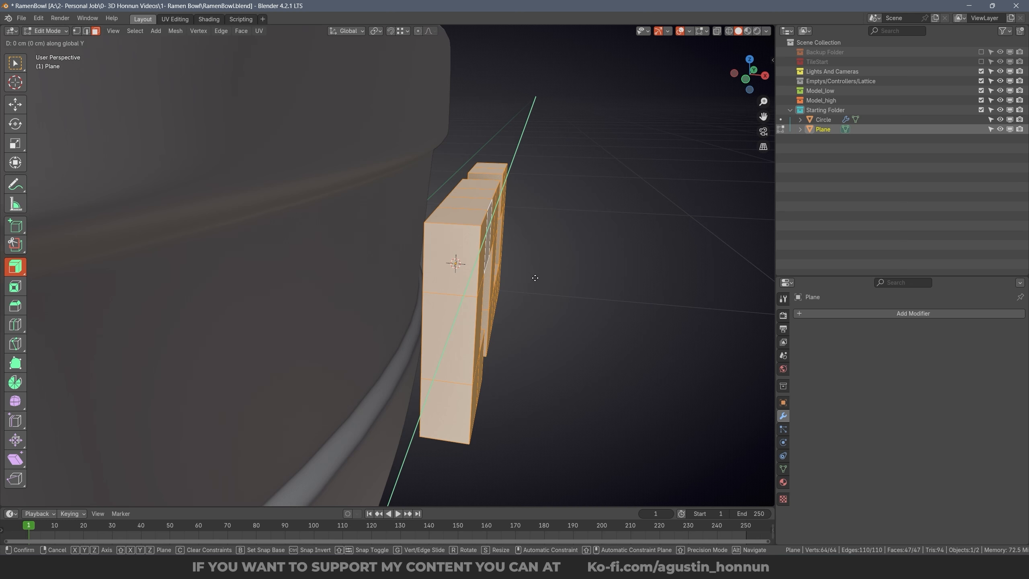
{"action": "key", "text": "x"}
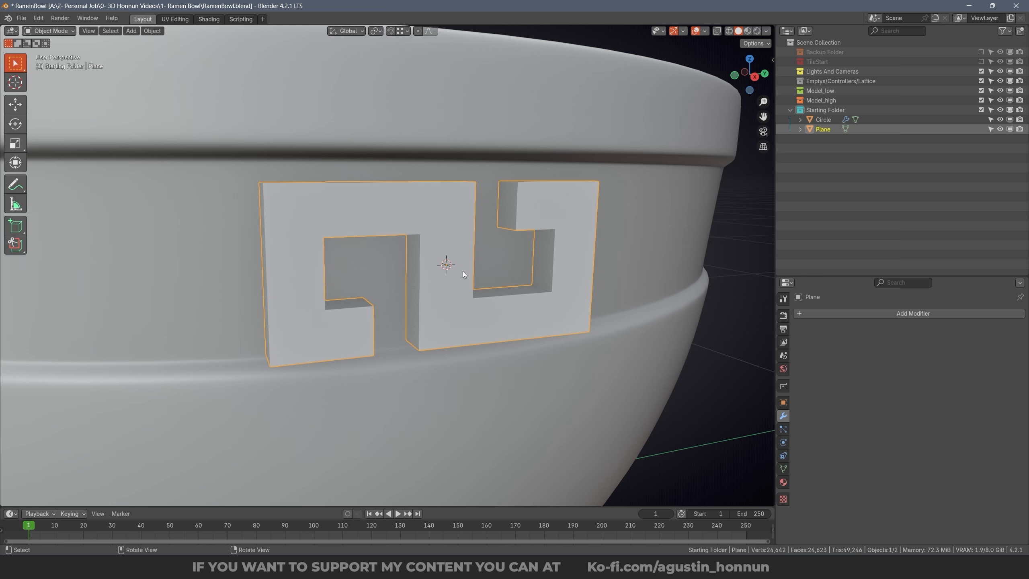
Step: Add a lattice object at the 3D cursor in the middle of the meander pattern
{"action": "middle_click_drag", "start_coordinate": [463, 271], "coordinate": [541, 309]}
{"action": "key", "text": "alt+a"}
{"action": "key", "text": "shift+a"}
{"action": "mouse_move", "coordinate": [541, 310]}
{"action": "key", "text": "Escape"}
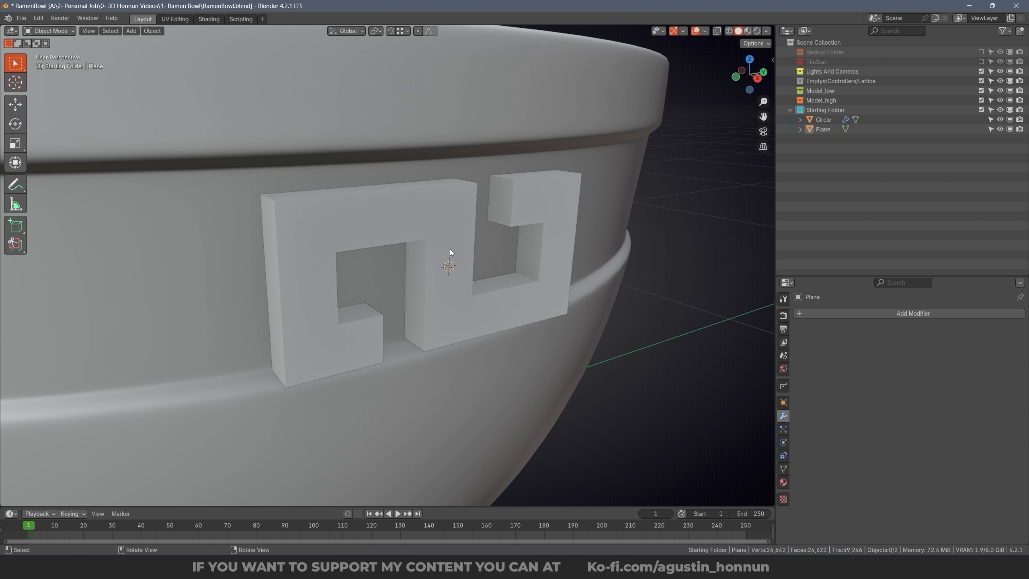
{"action": "key", "text": "shift+a"}
{"action": "left_click", "coordinate": [125, 32]}
{"action": "key", "text": "shift+a"}
{"action": "mouse_move", "coordinate": [512, 282]}
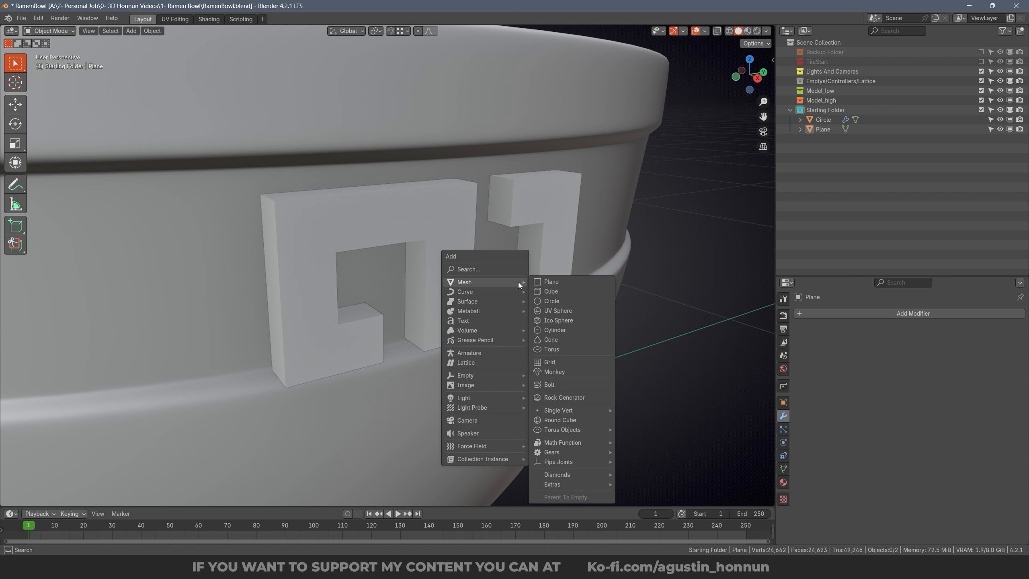
{"action": "left_click", "coordinate": [472, 363]}
Step: Scale the lattice by 0.113 and by a further 1.121 so its sides match the pattern's width
{"action": "key", "text": "s"}
{"action": "left_click", "coordinate": [450, 174]}
{"action": "key", "text": "KP_Decimal"}
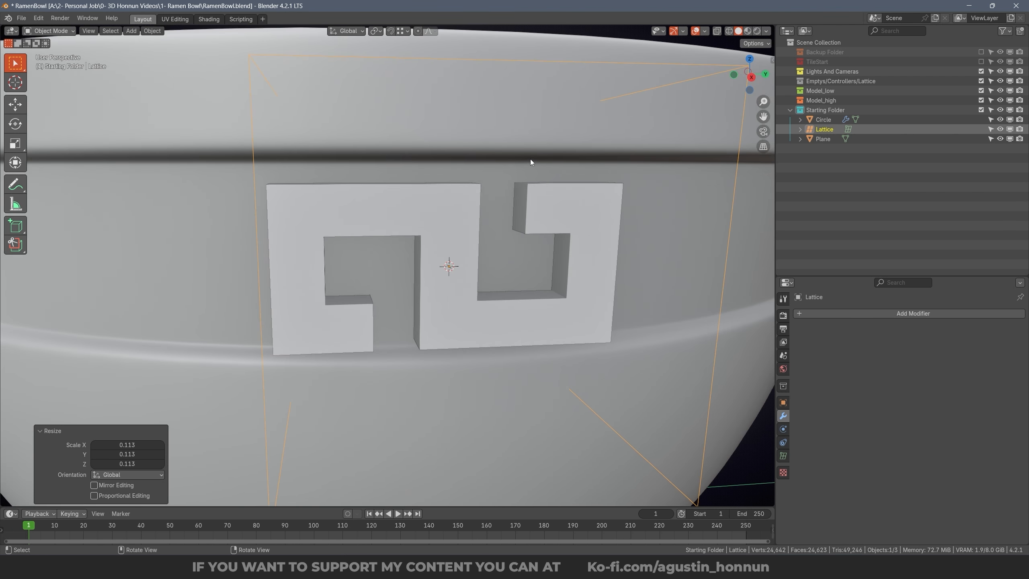
{"action": "key", "text": "KP_3"}
{"action": "key", "text": "s"}
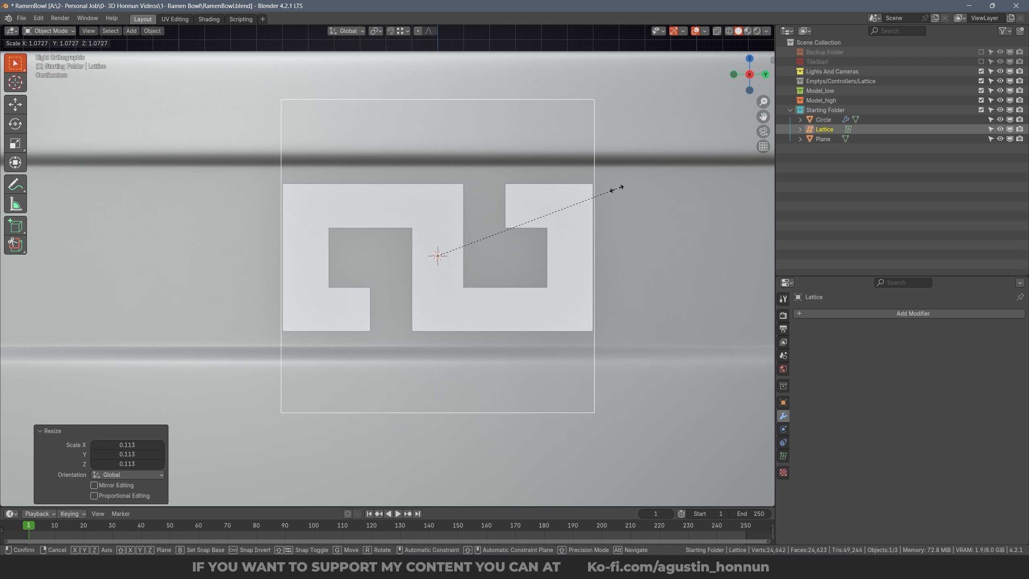
{"action": "left_click", "coordinate": [625, 189]}
{"action": "middle_click_drag", "start_coordinate": [625, 189], "coordinate": [563, 227]}
Step: Set the lattice resolution to 6 in V and 5 in W
{"action": "left_click", "coordinate": [783, 455]}
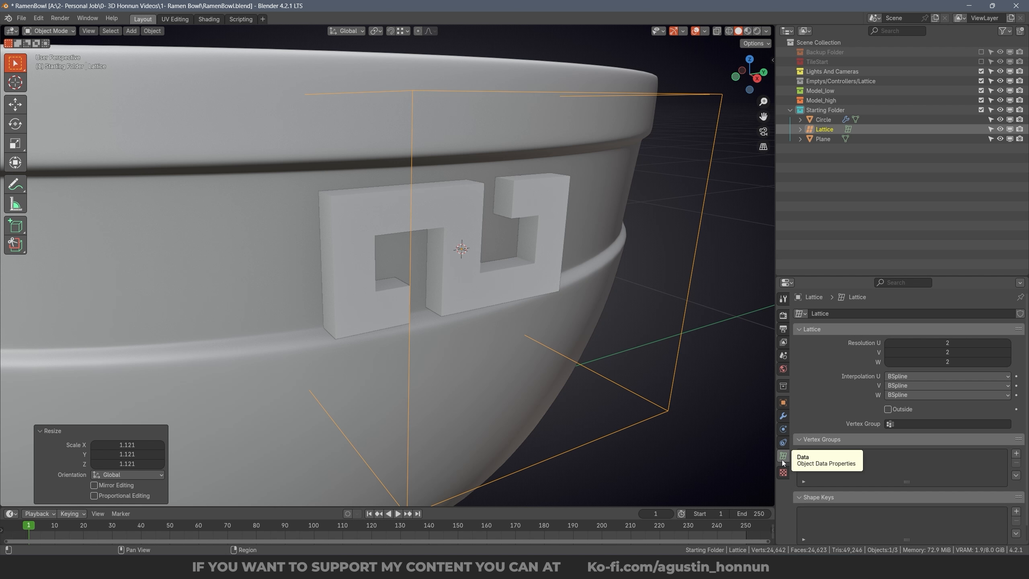
{"action": "scroll", "coordinate": [859, 380], "scroll_direction": "down", "scroll_amount": 1}
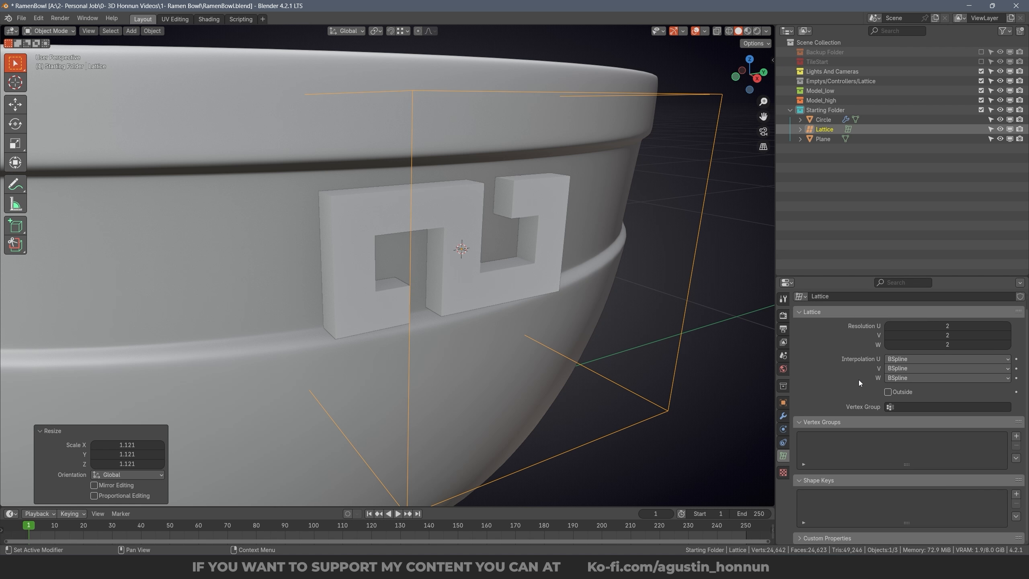
{"action": "left_click", "coordinate": [1008, 335]}
{"action": "left_click", "coordinate": [1008, 335]}
{"action": "left_click", "coordinate": [1007, 335]}
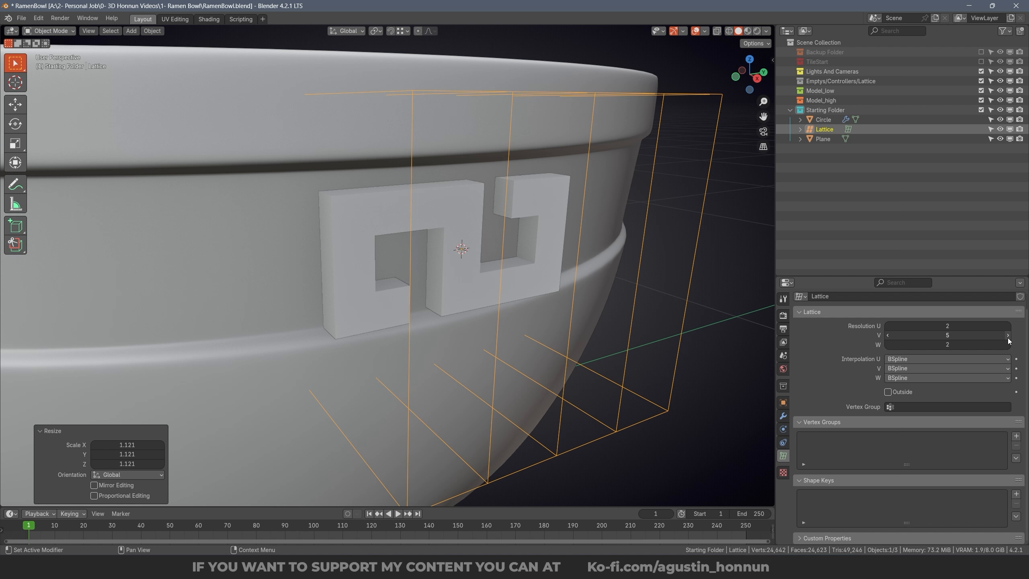
{"action": "left_click", "coordinate": [1008, 336]}
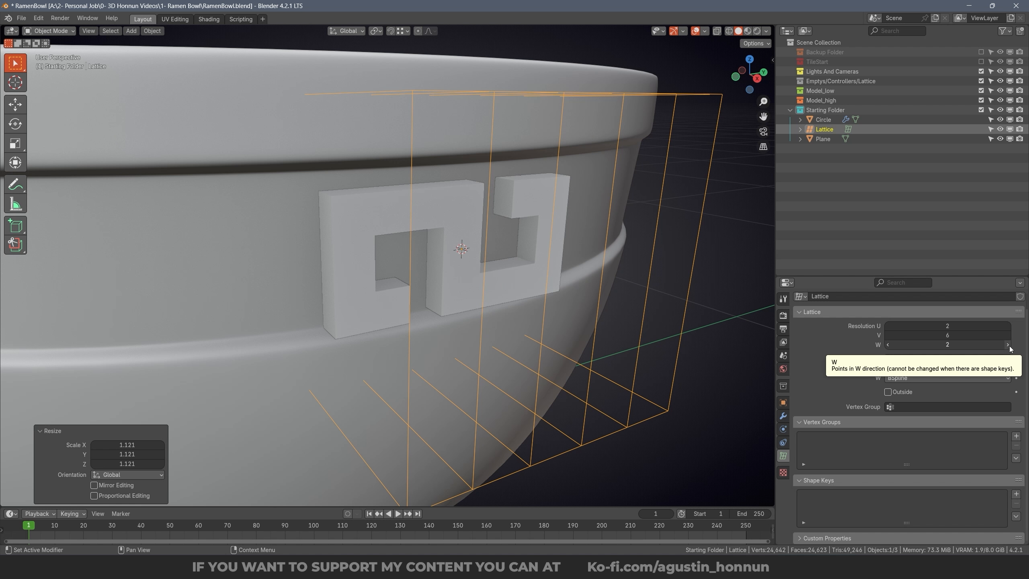
{"action": "left_click", "coordinate": [1007, 345]}
{"action": "left_click", "coordinate": [1007, 345]}
{"action": "left_click", "coordinate": [1007, 344]}
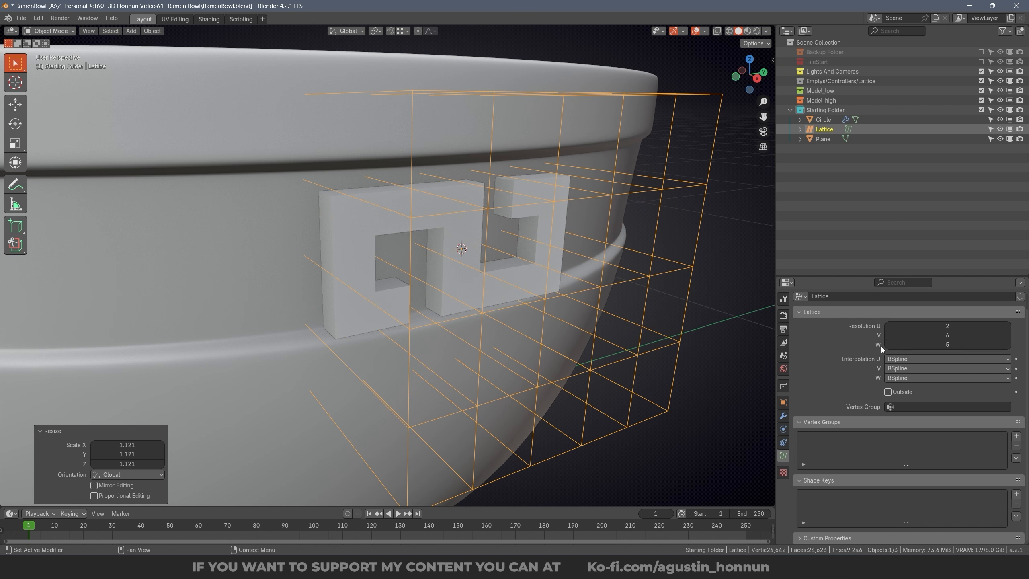
Step: Shrink the lattice along X close to the pattern's depth and set its U resolution to 1
{"action": "middle_click_drag", "start_coordinate": [587, 260], "coordinate": [661, 306]}
{"action": "key", "text": "s"}
{"action": "key", "text": "x"}
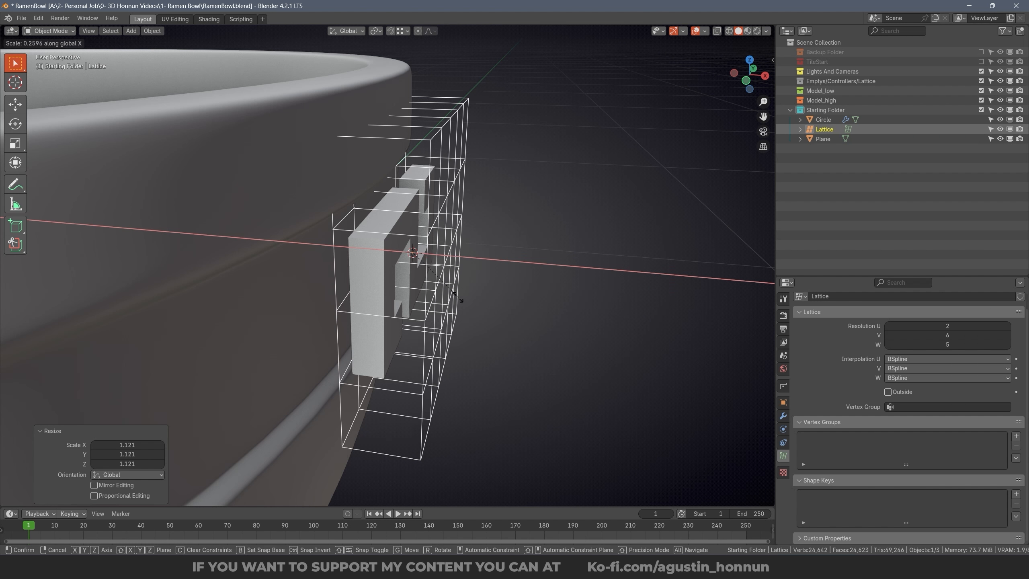
{"action": "left_click", "coordinate": [434, 274]}
{"action": "middle_click_drag", "start_coordinate": [437, 276], "coordinate": [618, 272]}
{"action": "left_click", "coordinate": [887, 326]}
Step: Move the lattice along X by about -0.5 cm and another -0.055 cm to the middle of the pattern's thickness
{"action": "key", "text": "g"}
{"action": "key", "text": "x"}
{"action": "left_click", "coordinate": [584, 285]}
{"action": "key", "text": "KP_1"}
{"action": "scroll", "coordinate": [467, 251], "scroll_direction": "up", "scroll_amount": 1}
{"action": "key", "text": "g"}
{"action": "key", "text": "x"}
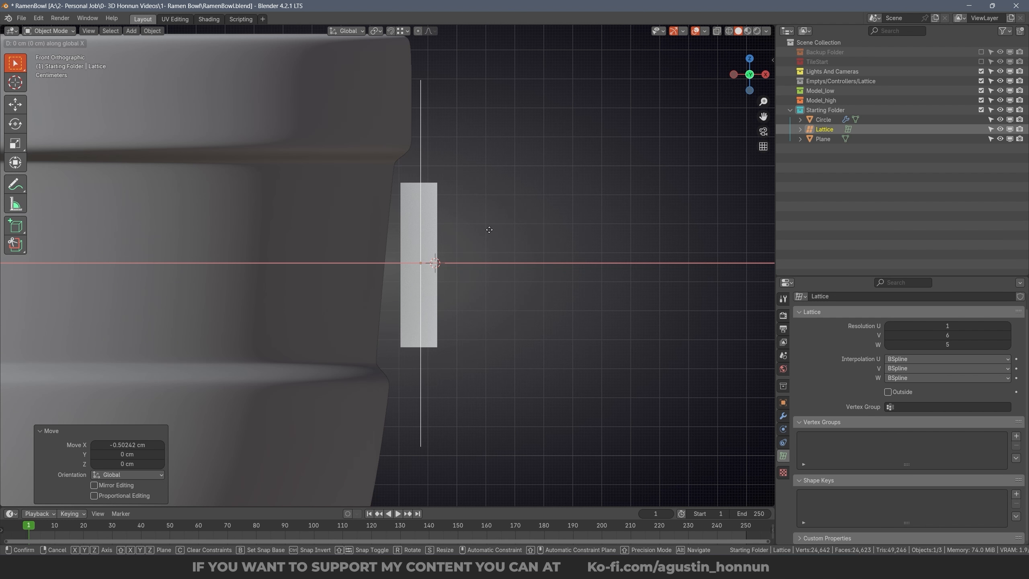
{"action": "left_click", "coordinate": [487, 230]}
{"action": "middle_click_drag", "start_coordinate": [487, 231], "coordinate": [407, 263]}
{"action": "scroll", "coordinate": [479, 299], "scroll_direction": "down", "scroll_amount": 3}
{"action": "middle_click_drag", "start_coordinate": [479, 299], "coordinate": [644, 295]}
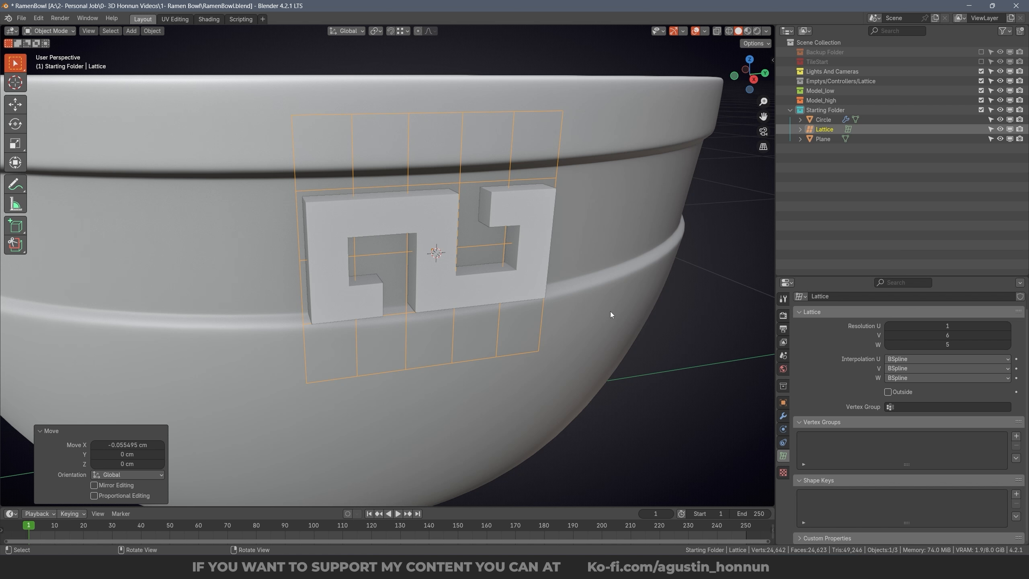
Step: Add a Lattice modifier to the meander pattern with the new lattice as its object
{"action": "left_click", "coordinate": [543, 222]}
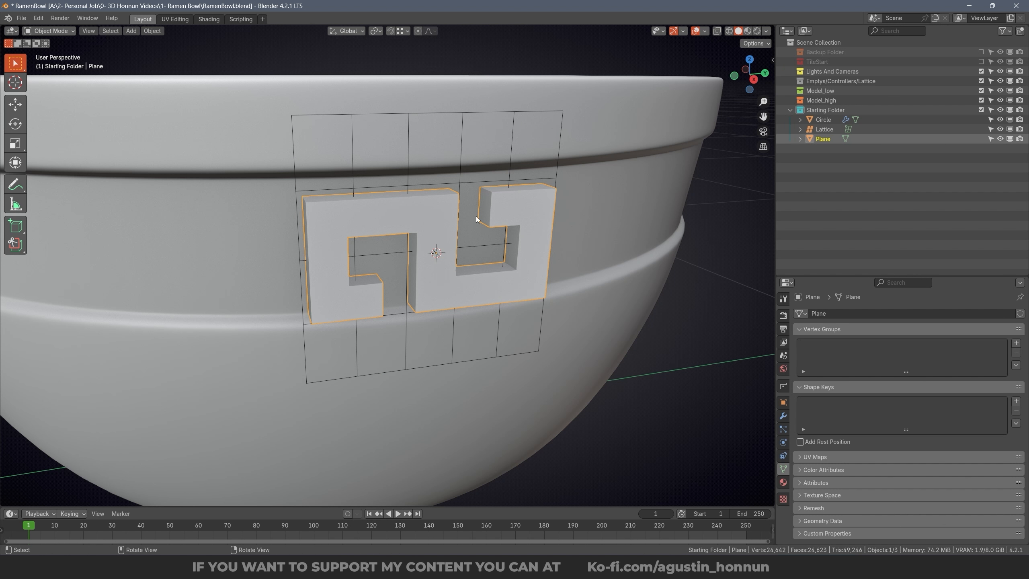
{"action": "left_click", "coordinate": [781, 417]}
{"action": "left_click", "coordinate": [908, 312]}
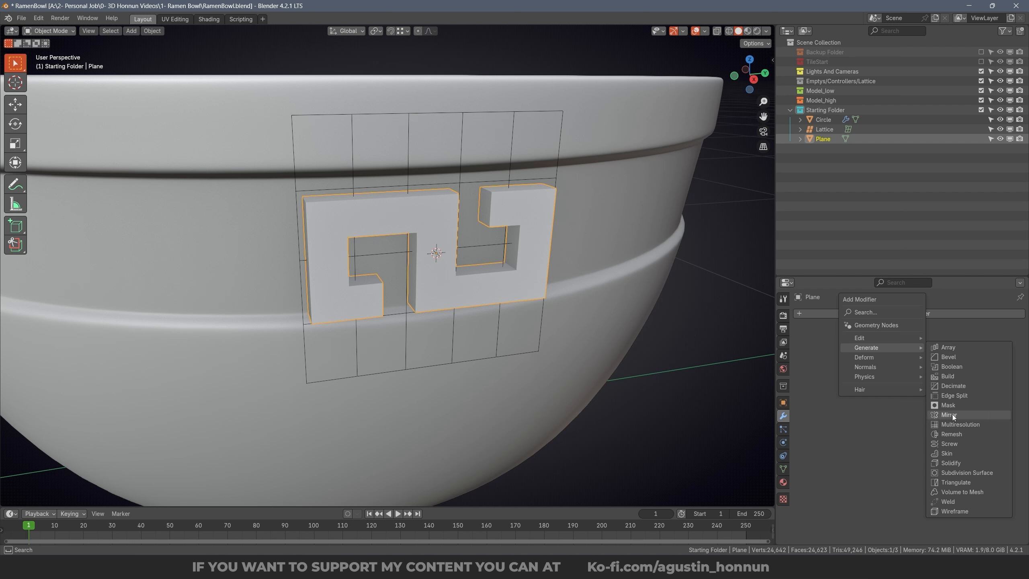
{"action": "mouse_move", "coordinate": [871, 356]}
{"action": "left_click", "coordinate": [942, 413]}
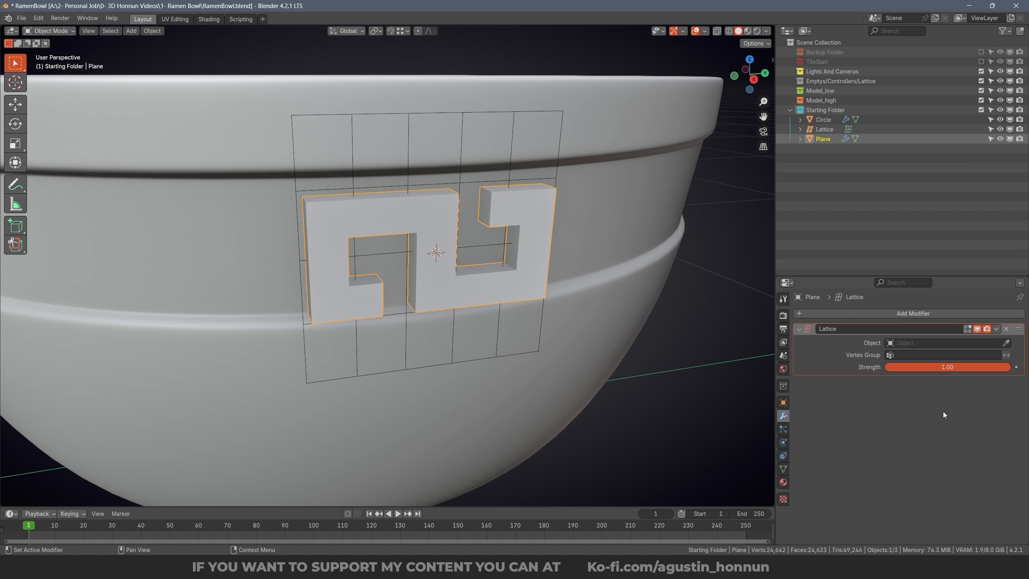
{"action": "left_click", "coordinate": [1006, 343]}
{"action": "left_click", "coordinate": [513, 150]}
Step: Add a Shrinkwrap modifier to the lattice with the bowl object Circle as its target
{"action": "middle_click_drag", "start_coordinate": [511, 152], "coordinate": [532, 254]}
{"action": "left_click", "coordinate": [499, 182]}
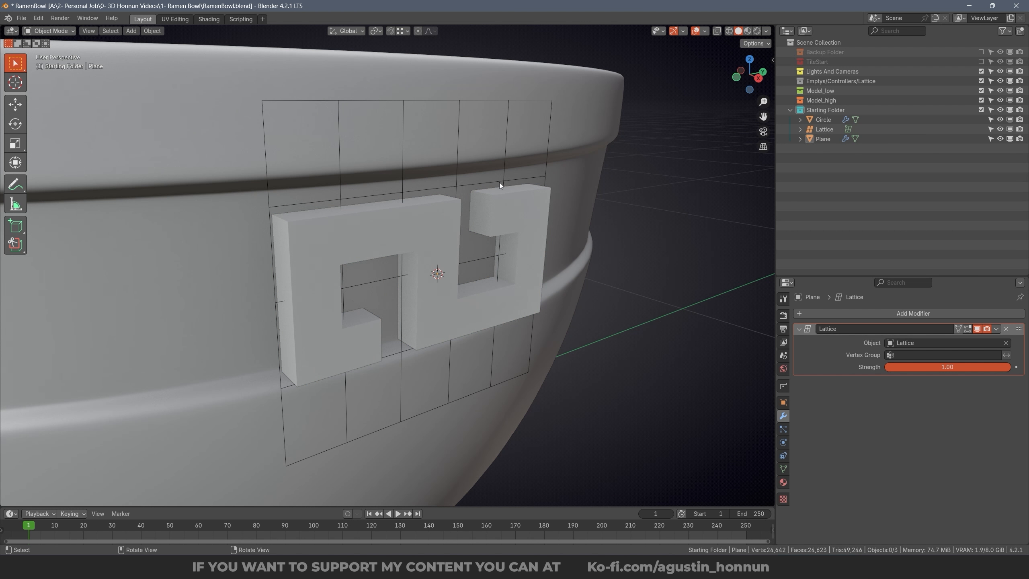
{"action": "left_click", "coordinate": [407, 184]}
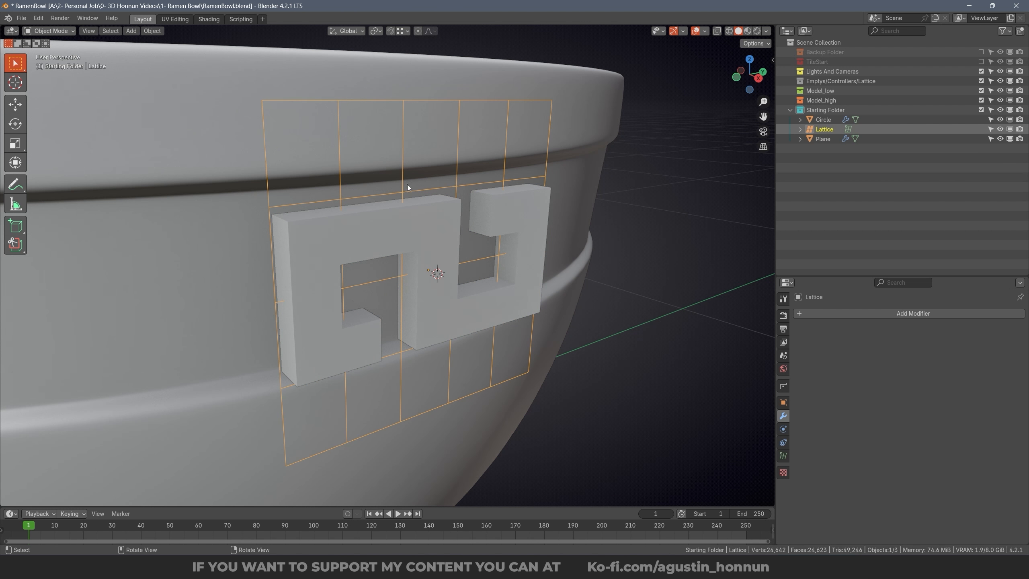
{"action": "left_click", "coordinate": [828, 314]}
{"action": "mouse_move", "coordinate": [826, 317]}
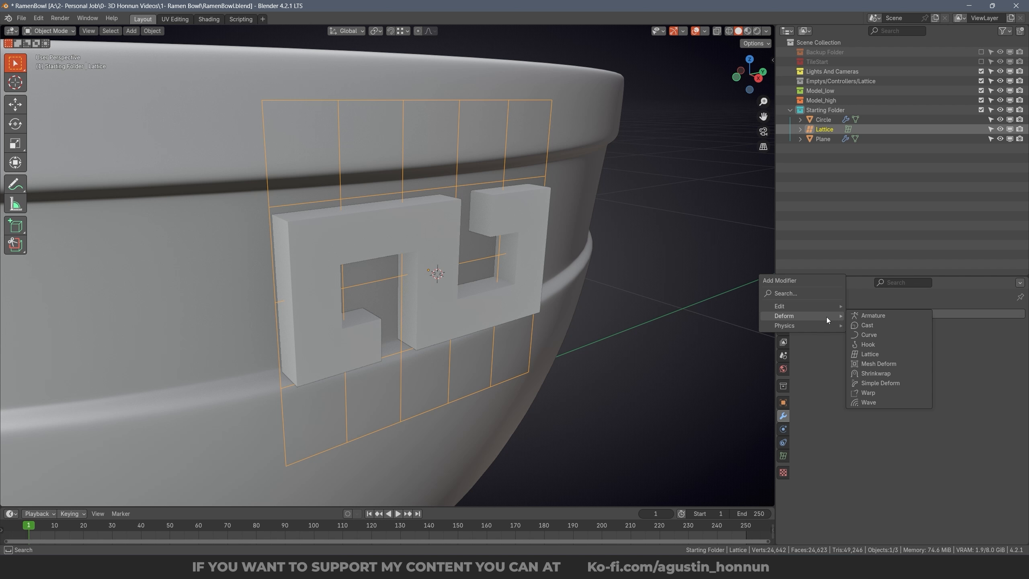
{"action": "left_click", "coordinate": [902, 373]}
{"action": "middle_click_drag", "start_coordinate": [592, 295], "coordinate": [626, 297]}
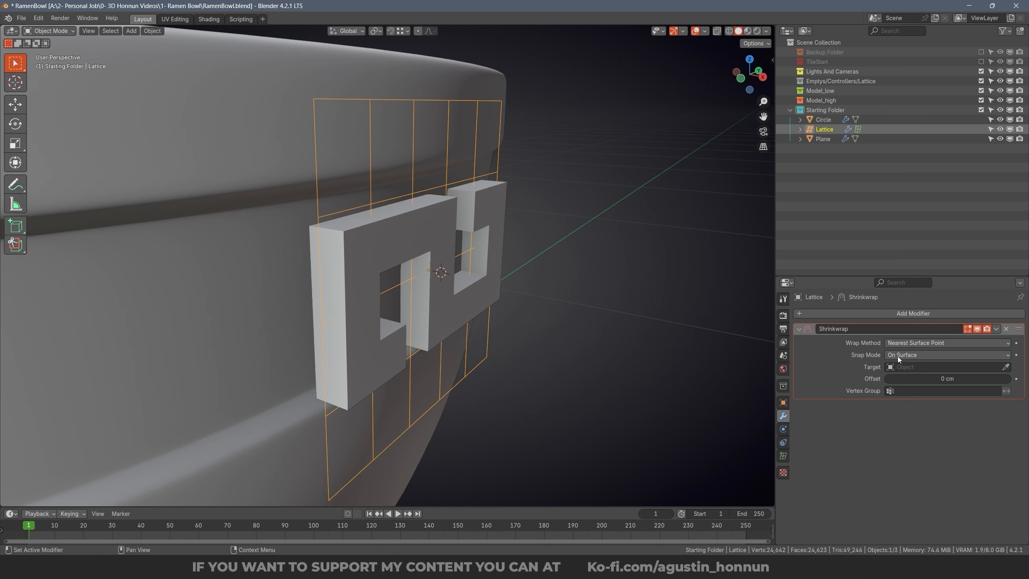
{"action": "left_click", "coordinate": [1006, 367]}
{"action": "left_click", "coordinate": [267, 269]}
Step: Set the lattice's Shrinkwrap offset to about -2.1 cm to sink the pattern closer to the bowl's surface
{"action": "middle_click_drag", "start_coordinate": [267, 269], "coordinate": [611, 300]}
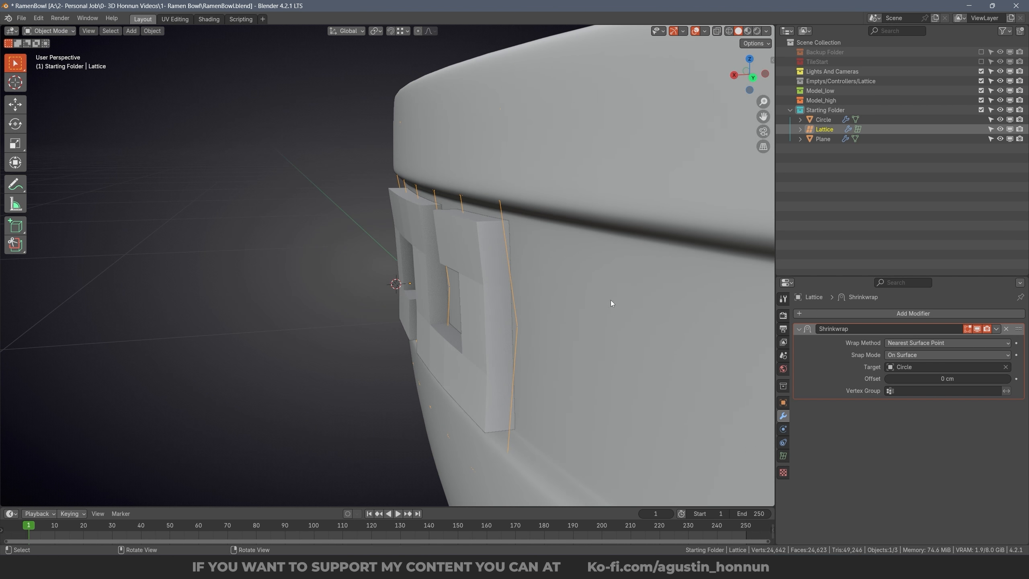
{"action": "scroll", "coordinate": [575, 291], "scroll_direction": "up", "scroll_amount": 1}
{"action": "left_click_drag", "start_coordinate": [968, 379], "coordinate": [919, 379]}
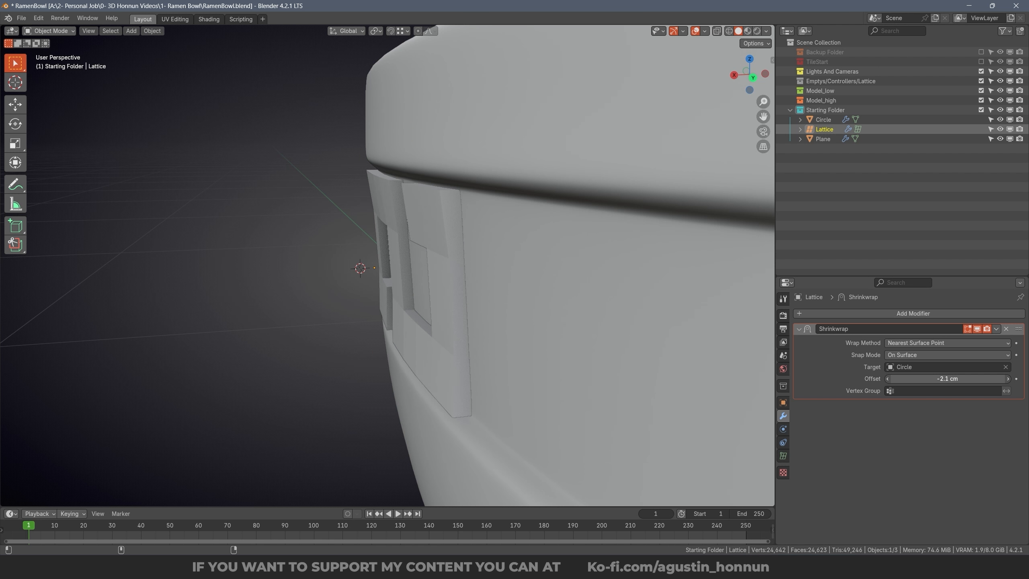
{"action": "middle_click_drag", "start_coordinate": [405, 252], "coordinate": [508, 253]}
{"action": "scroll", "coordinate": [545, 221], "scroll_direction": "up", "scroll_amount": 2}
Step: Add a level 3 Subdivision modifier to the meander pattern and collapse its modifier settings
{"action": "left_click", "coordinate": [542, 211]}
{"action": "key", "text": "s"}
{"action": "left_click", "coordinate": [586, 254]}
{"action": "key", "text": "ctrl+3"}
{"action": "key", "text": "ctrl+z"}
{"action": "key", "text": "ctrl+3"}
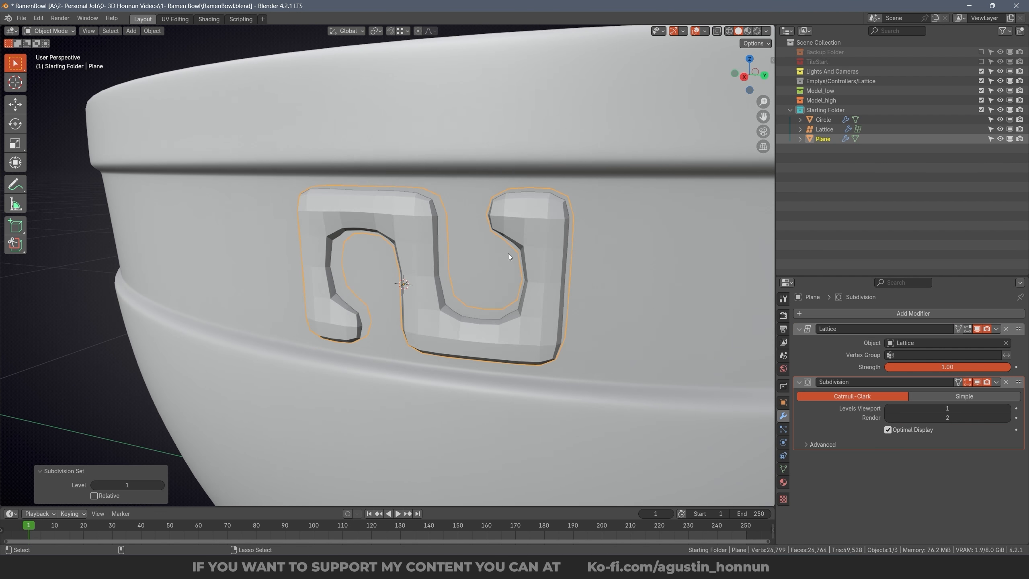
{"action": "left_click", "coordinate": [799, 329]}
{"action": "left_click", "coordinate": [799, 341]}
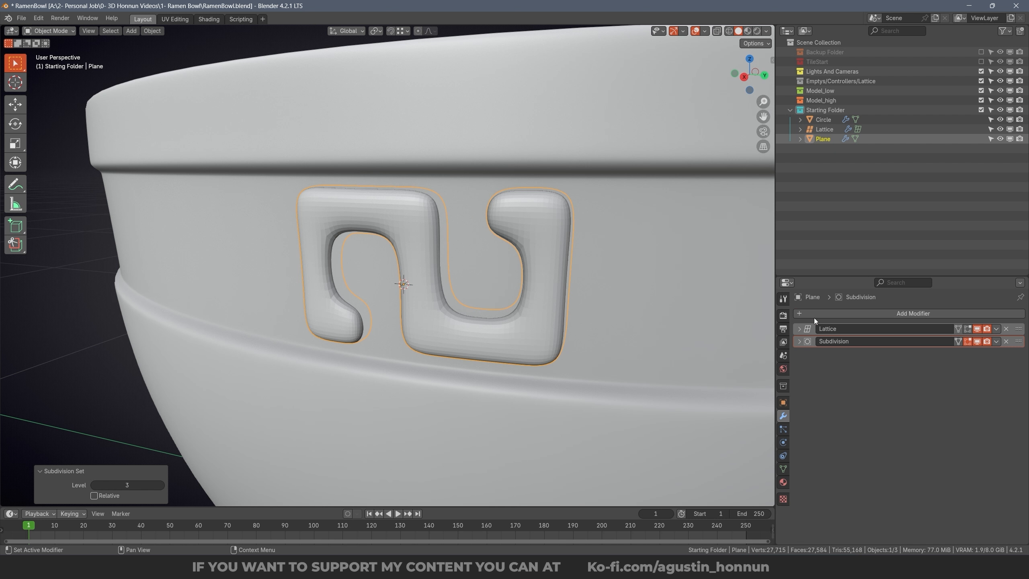
Step: Apply Shade Smooth to the meander pattern
{"action": "left_click", "coordinate": [813, 316]}
{"action": "mouse_move", "coordinate": [808, 307]}
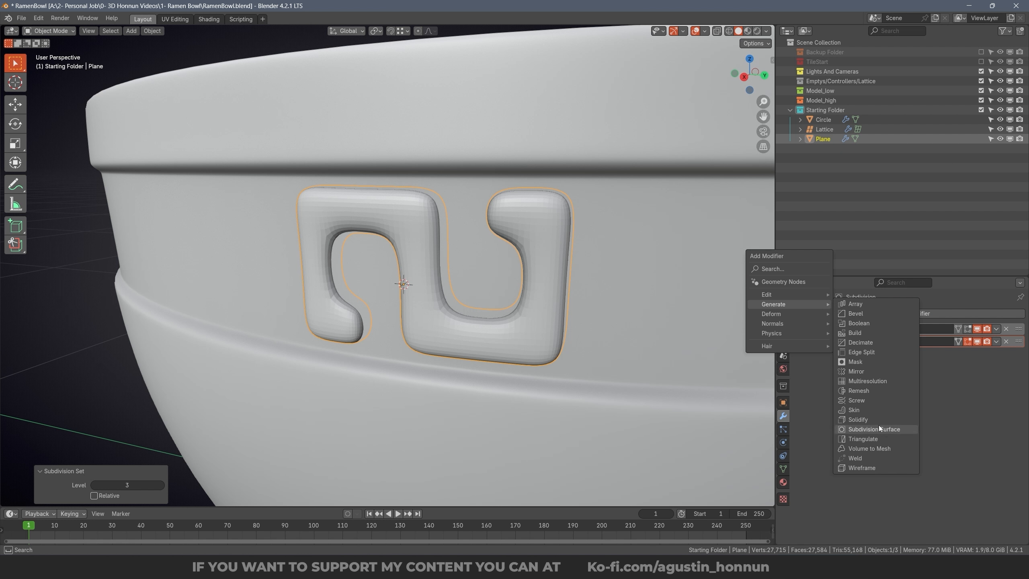
{"action": "scroll", "coordinate": [619, 217], "scroll_direction": "up", "scroll_amount": 2}
{"action": "right_click", "coordinate": [619, 217]}
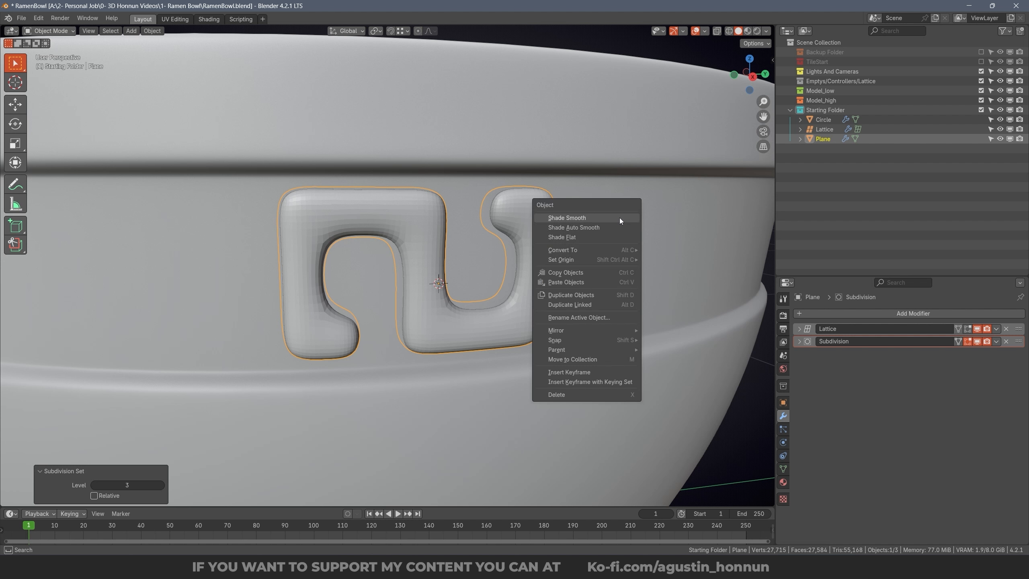
{"action": "left_click", "coordinate": [619, 218]}
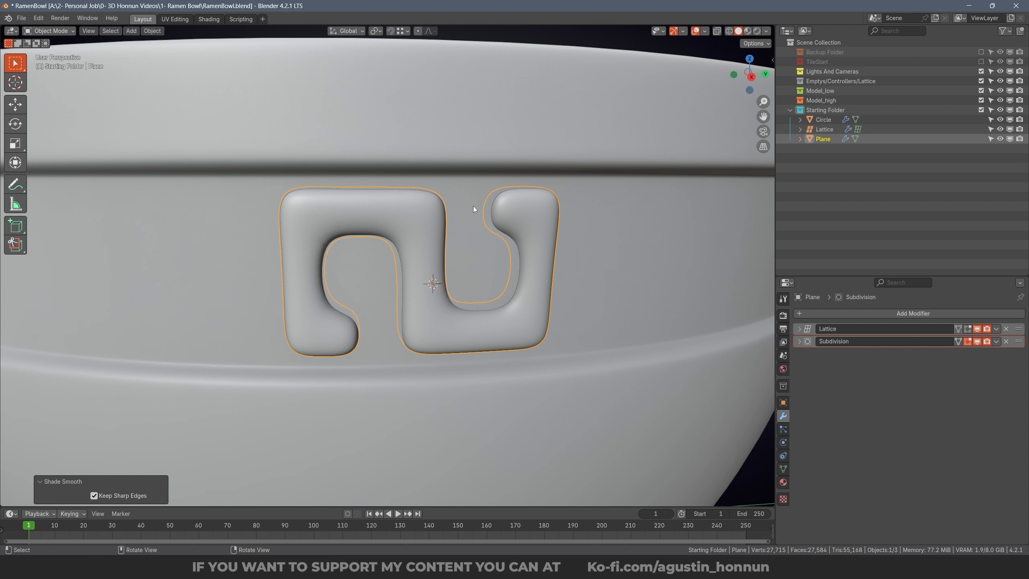
{"action": "right_click", "coordinate": [434, 189]}
{"action": "left_click", "coordinate": [434, 188]}
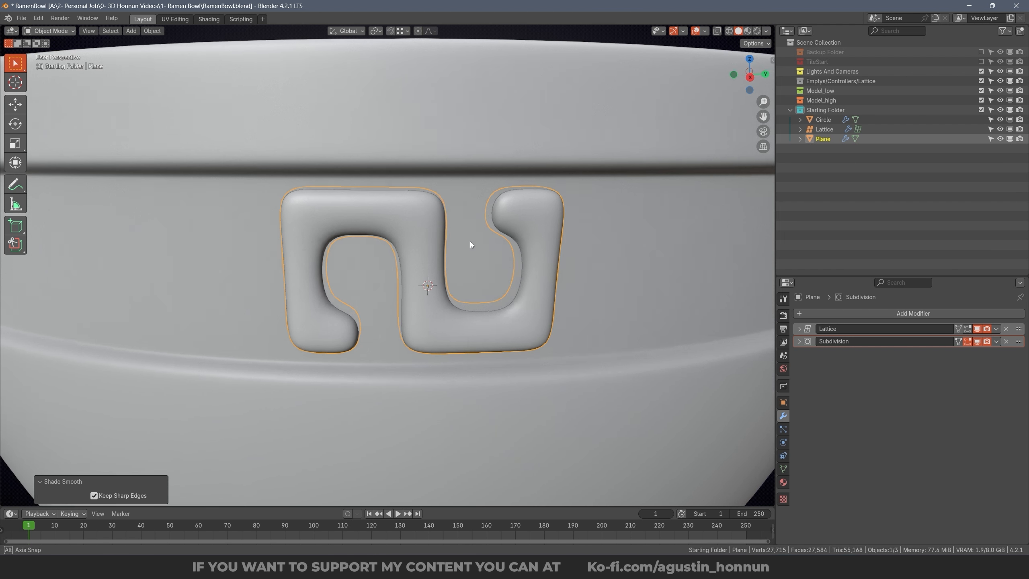
Step: Enter Edit Mode on the pattern and enable the Lattice modifier's Edit Mode display
{"action": "key", "text": "Tab"}
{"action": "scroll", "coordinate": [469, 241], "scroll_direction": "up", "scroll_amount": 2}
{"action": "middle_click_drag", "start_coordinate": [469, 241], "coordinate": [548, 273]}
{"action": "left_click", "coordinate": [967, 328]}
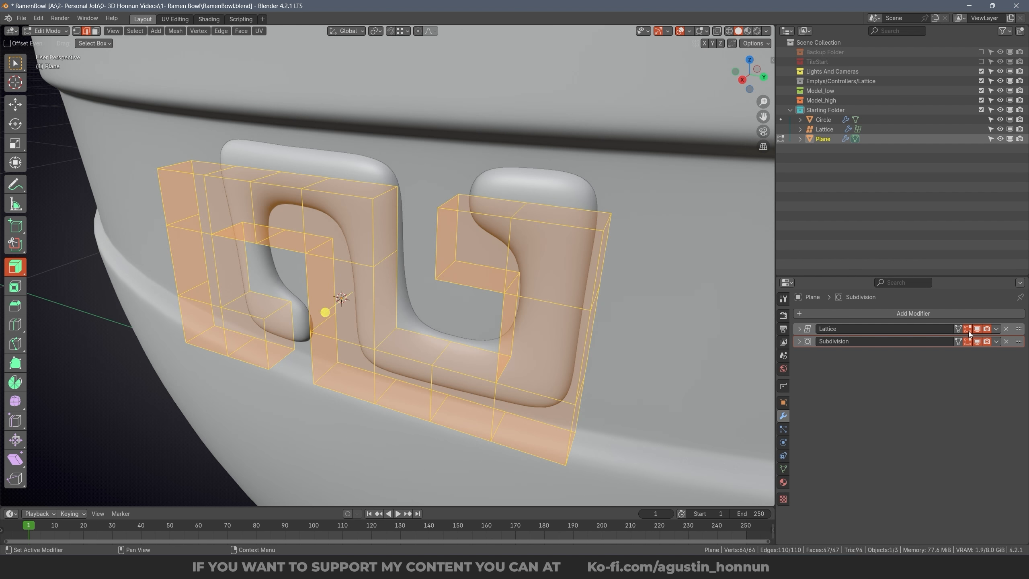
Step: Bevel the front outline edge loops of the meander pattern with two segments, and return to Object Mode
{"action": "key", "text": "ctrl+Tab"}
{"action": "middle_click_drag", "start_coordinate": [484, 250], "coordinate": [526, 197]}
{"action": "left_click", "coordinate": [535, 260]}
{"action": "key", "text": "ctrl+Tab"}
{"action": "left_click", "coordinate": [553, 231]}
{"action": "key", "text": "alt+a"}
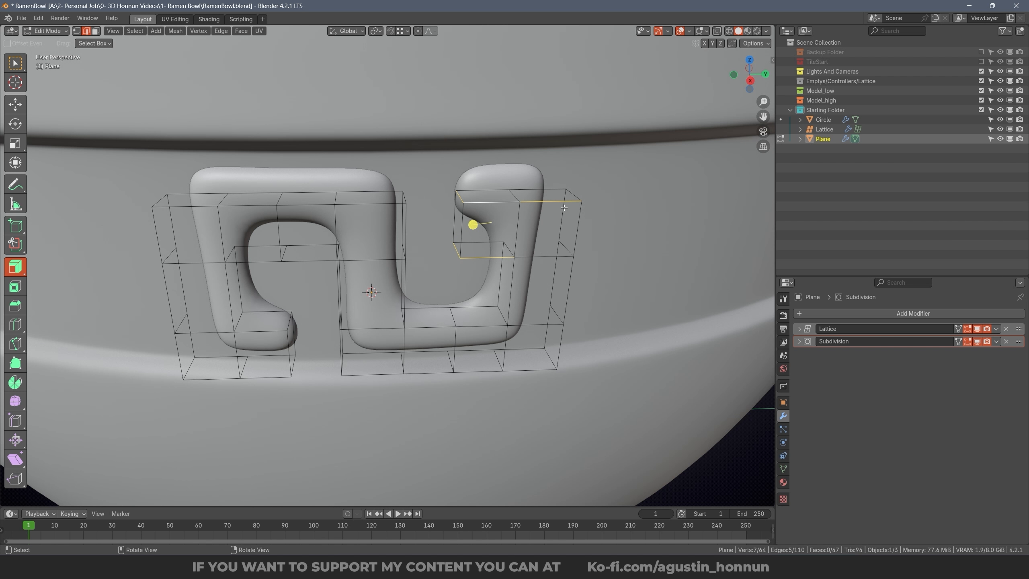
{"action": "left_click", "coordinate": [513, 287], "text": "shift"}
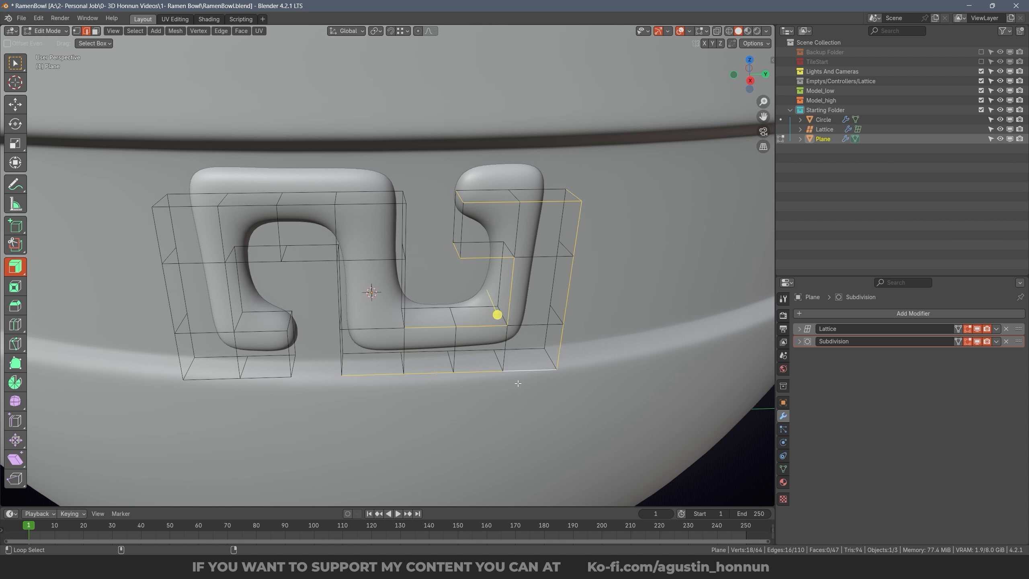
{"action": "middle_click_drag", "start_coordinate": [517, 383], "coordinate": [373, 317]}
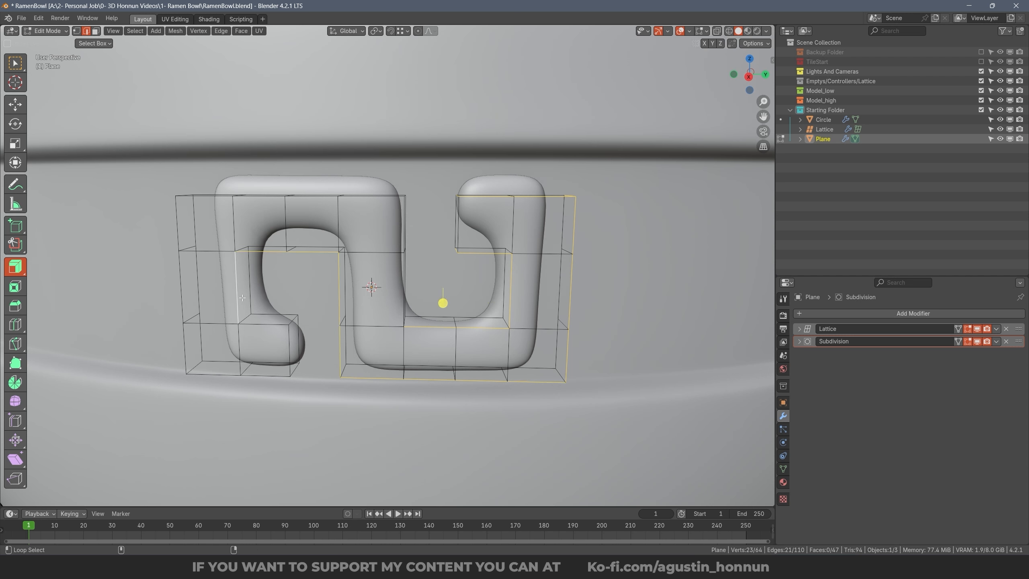
{"action": "left_click", "coordinate": [294, 321], "text": "alt+shift"}
{"action": "middle_click_drag", "start_coordinate": [294, 321], "coordinate": [565, 312]}
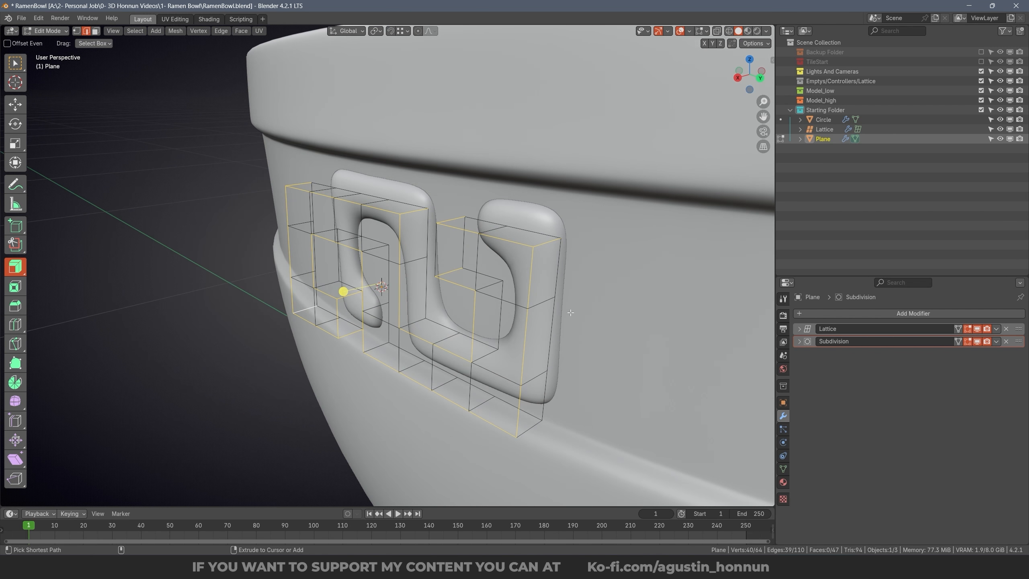
{"action": "key", "text": "ctrl+b"}
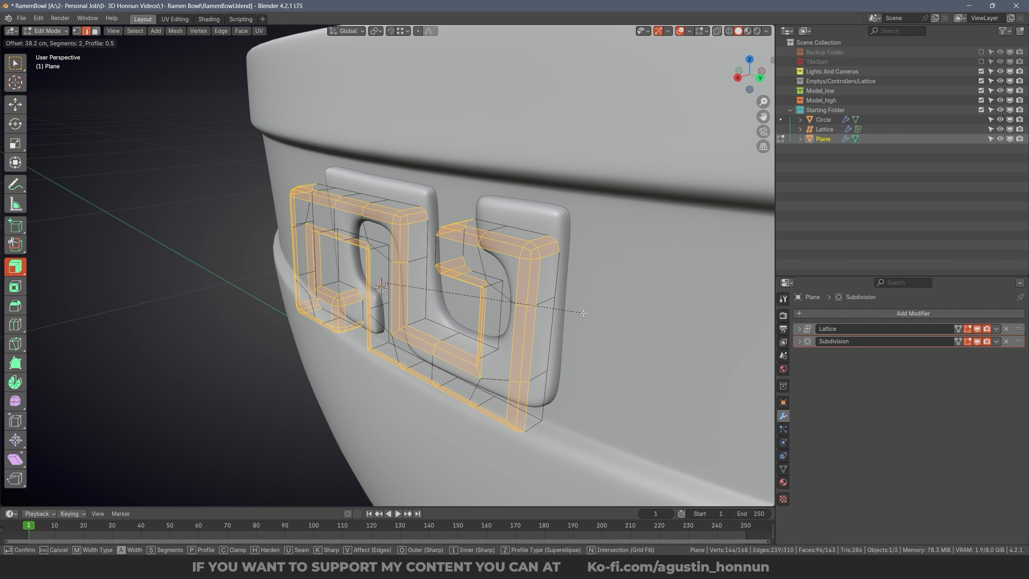
{"action": "scroll", "coordinate": [582, 314], "scroll_direction": "up", "scroll_amount": 1}
{"action": "scroll", "coordinate": [582, 314], "scroll_direction": "down", "scroll_amount": 1}
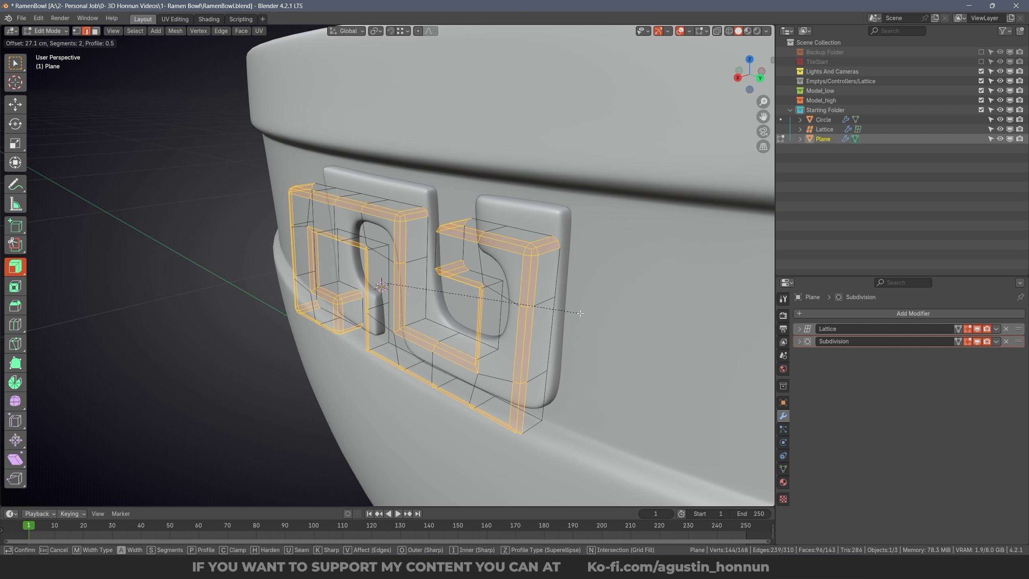
{"action": "scroll", "coordinate": [579, 313], "scroll_direction": "up", "scroll_amount": 1}
{"action": "left_click", "coordinate": [577, 313]}
{"action": "key", "text": "Tab"}
{"action": "key", "text": "KP_3"}
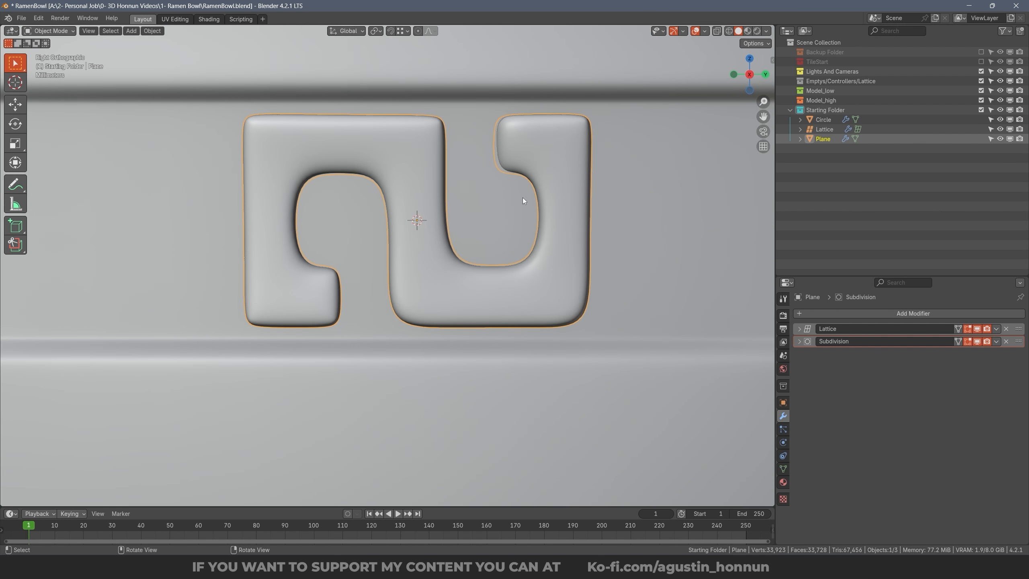
Step: Add a centred loop cut across the right vertical arm of the meander pattern
{"action": "key", "text": "Tab"}
{"action": "key", "text": "ctrl+Tab"}
{"action": "left_click", "coordinate": [551, 216]}
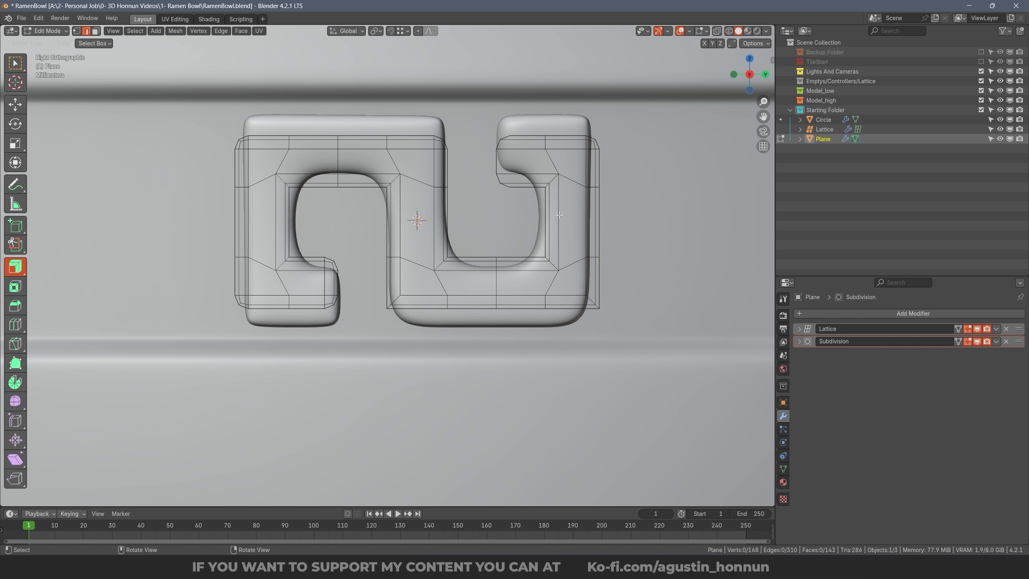
{"action": "key", "text": "ctrl+r"}
{"action": "left_click", "coordinate": [547, 221]}
{"action": "right_click", "coordinate": [548, 221]}
{"action": "left_click", "coordinate": [500, 221]}
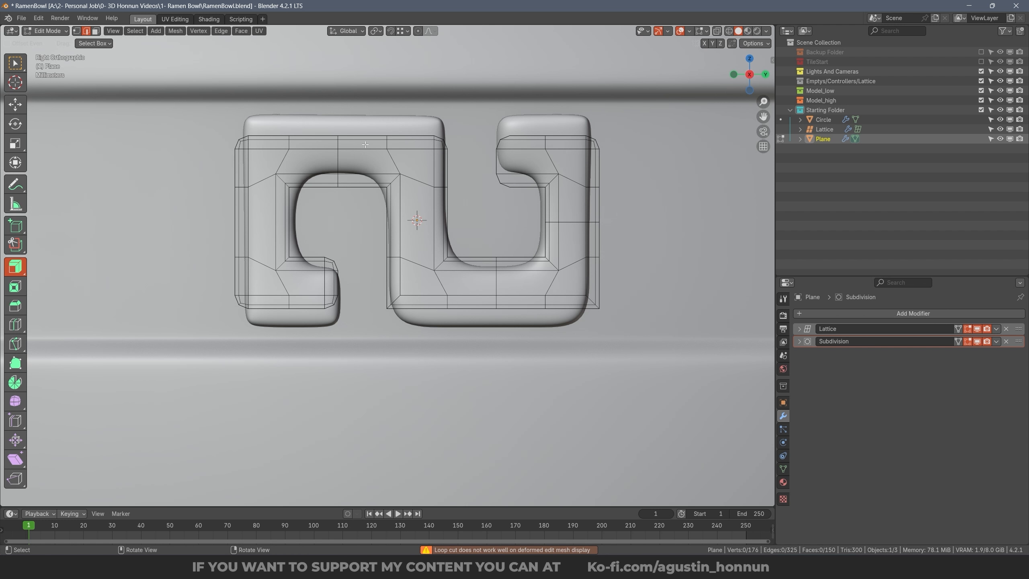
Step: Add centred loop cuts across the left and middle vertical arms of the meander pattern, and leave Edit Mode
{"action": "key", "text": "ctrl+r"}
{"action": "left_click", "coordinate": [284, 221]}
{"action": "right_click", "coordinate": [284, 222]}
{"action": "left_click", "coordinate": [336, 221]}
{"action": "key", "text": "ctrl+r"}
{"action": "left_click", "coordinate": [389, 220]}
{"action": "right_click", "coordinate": [389, 221]}
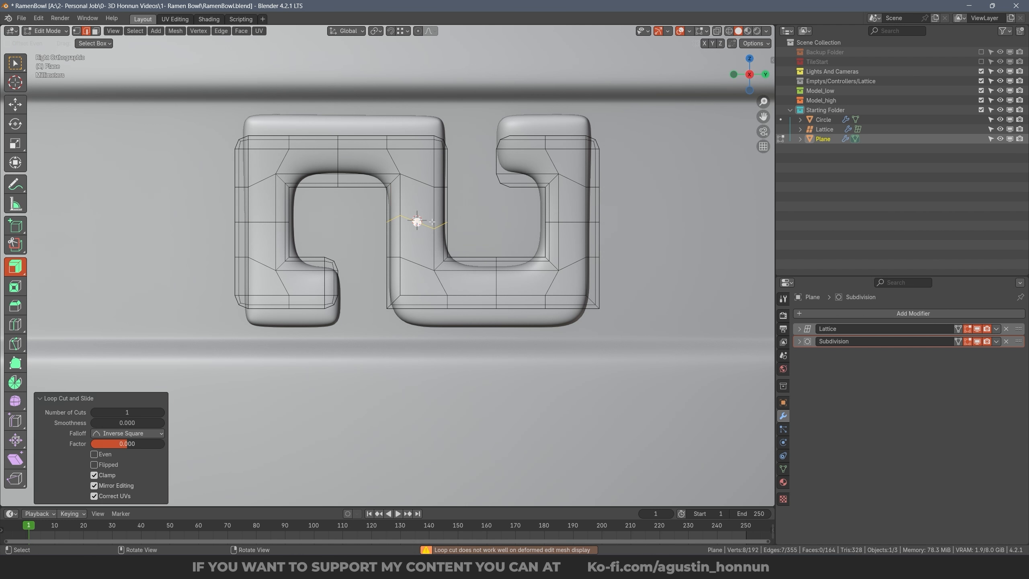
{"action": "left_click", "coordinate": [488, 221]}
{"action": "key", "text": "ctrl+r"}
{"action": "right_click", "coordinate": [539, 196]}
{"action": "middle_click_drag", "start_coordinate": [538, 196], "coordinate": [529, 201]}
{"action": "key", "text": "Tab"}
{"action": "scroll", "coordinate": [529, 201], "scroll_direction": "down", "scroll_amount": 5}
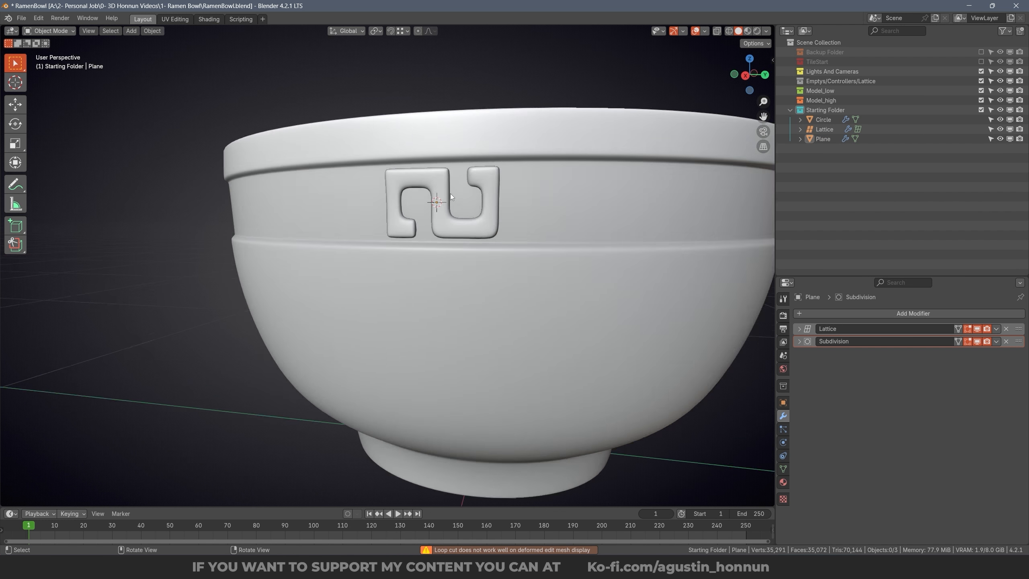
Step: Save the RamenBowl file
{"action": "middle_click_drag", "start_coordinate": [450, 193], "coordinate": [712, 215]}
{"action": "left_click", "coordinate": [632, 197]}
{"action": "key", "text": "ctrl+s"}
{"action": "middle_click_drag", "start_coordinate": [632, 195], "coordinate": [445, 255]}
{"action": "scroll", "coordinate": [436, 208], "scroll_direction": "down", "scroll_amount": 1}
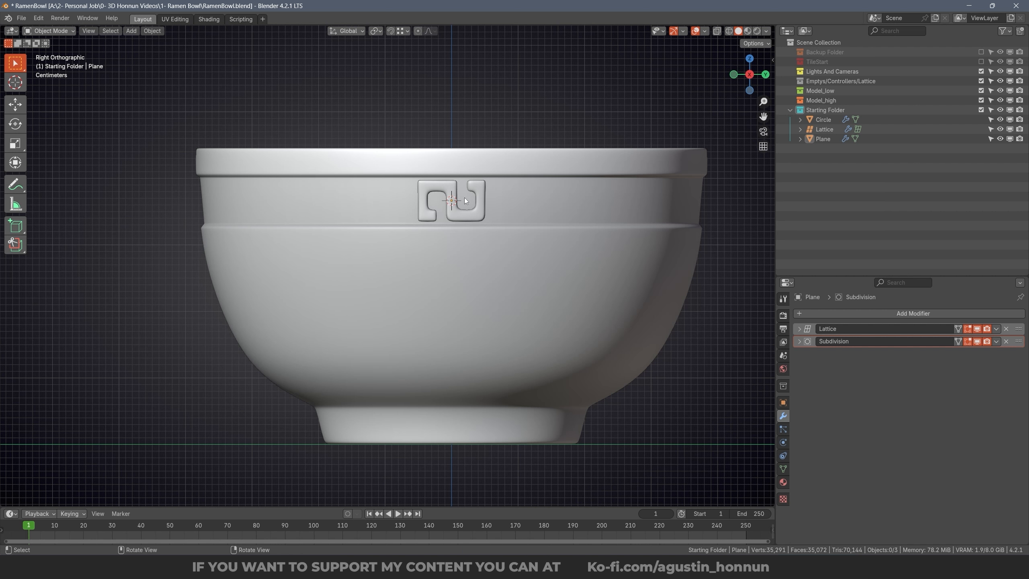
{"action": "middle_click_drag", "start_coordinate": [464, 198], "coordinate": [506, 240]}
{"action": "key", "text": "ctrl+s"}
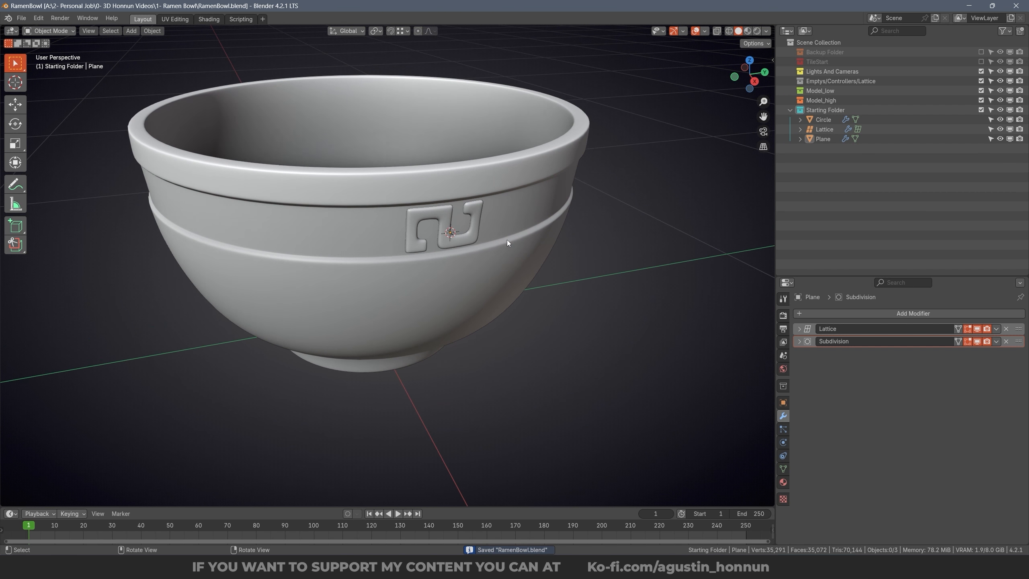
Step: Snap the 3D cursor to the origin of the bowl
{"action": "left_click", "coordinate": [412, 185]}
{"action": "middle_click_drag", "start_coordinate": [412, 185], "coordinate": [434, 308]}
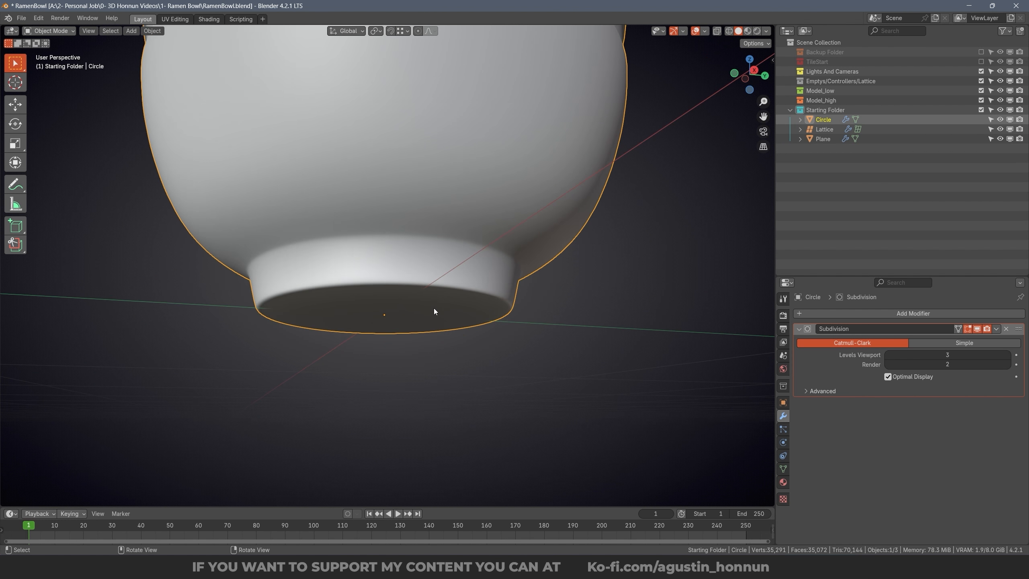
{"action": "key", "text": "shift+s"}
{"action": "left_click", "coordinate": [417, 351]}
{"action": "middle_click_drag", "start_coordinate": [352, 335], "coordinate": [501, 296]}
Step: Add a Plain Axes empty at the 3D cursor
{"action": "key", "text": "alt+a"}
{"action": "key", "text": "shift+a"}
{"action": "mouse_move", "coordinate": [503, 327]}
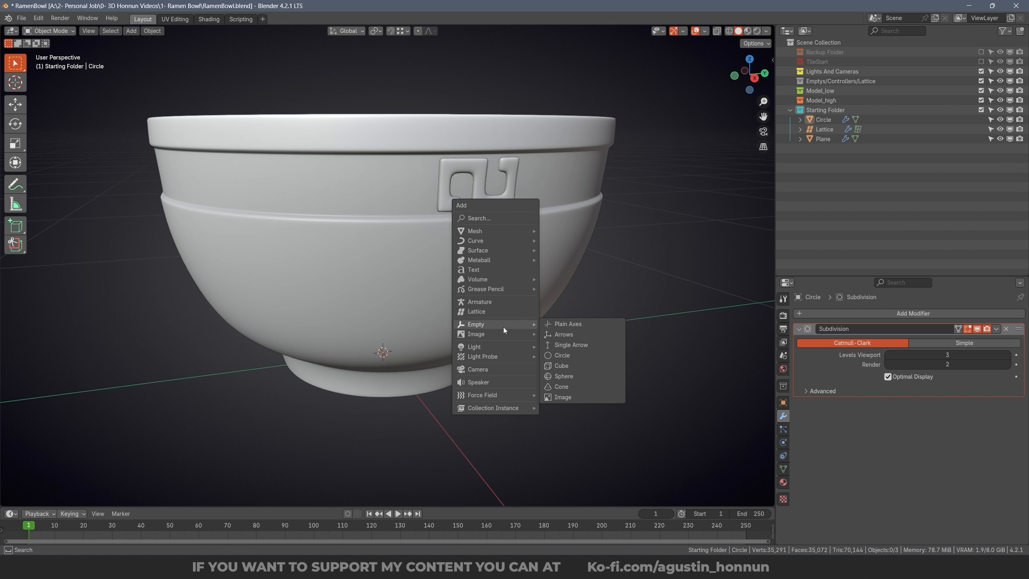
{"action": "left_click", "coordinate": [569, 326]}
{"action": "middle_click_drag", "start_coordinate": [512, 271], "coordinate": [559, 316]}
{"action": "scroll", "coordinate": [464, 232], "scroll_direction": "up", "scroll_amount": 2}
Step: Add an Array modifier to the meander pattern and turn off its Relative Offset
{"action": "left_click", "coordinate": [473, 204]}
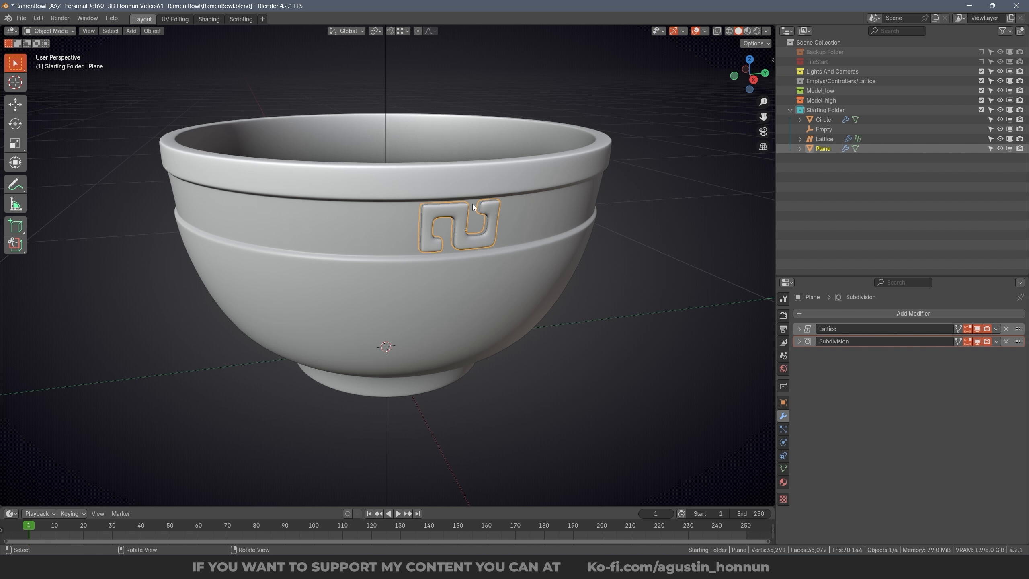
{"action": "scroll", "coordinate": [741, 324], "scroll_direction": "up", "scroll_amount": 3}
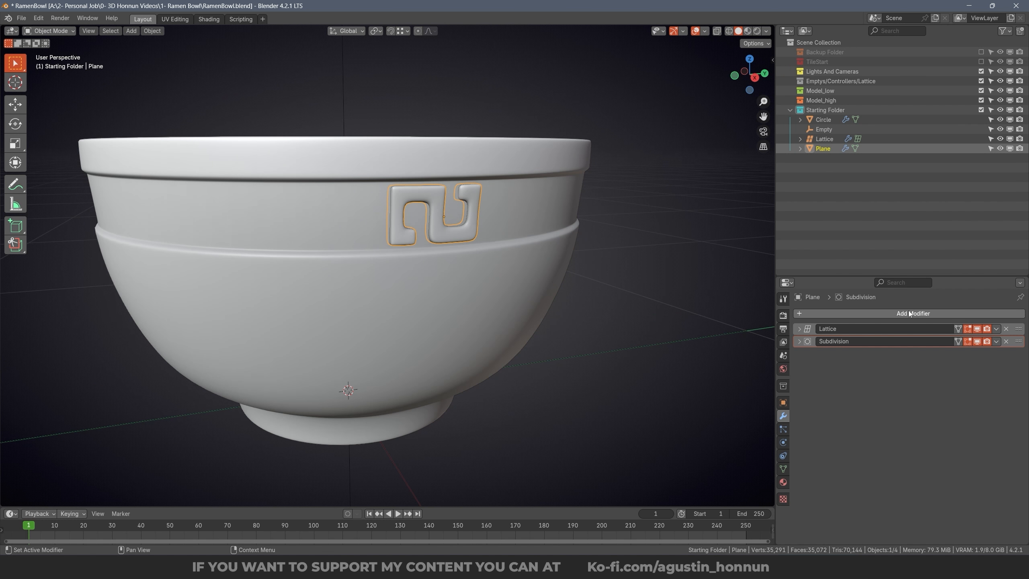
{"action": "left_click", "coordinate": [918, 314]}
{"action": "mouse_move", "coordinate": [916, 316]}
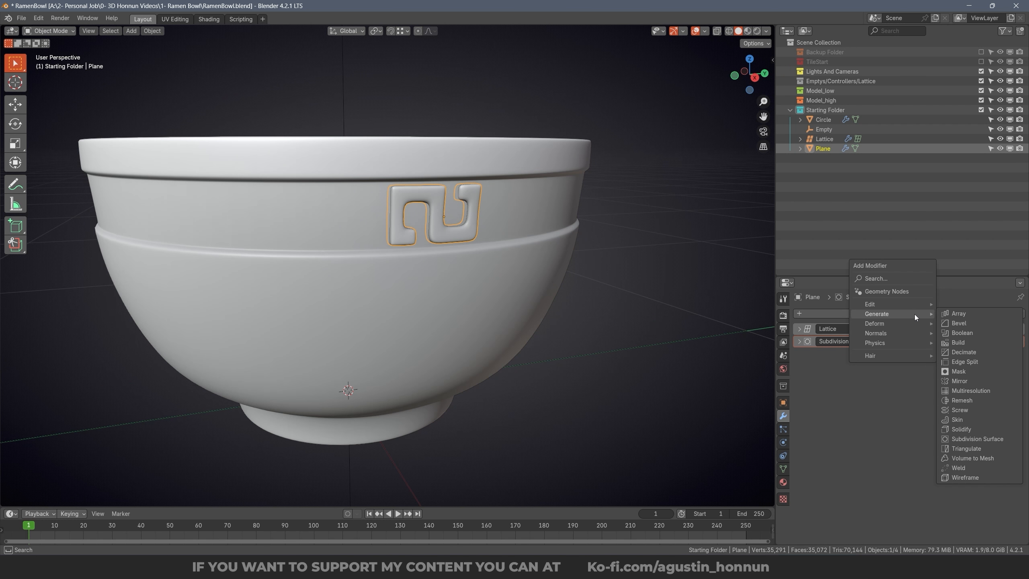
{"action": "left_click", "coordinate": [956, 313]}
{"action": "left_click", "coordinate": [813, 394]}
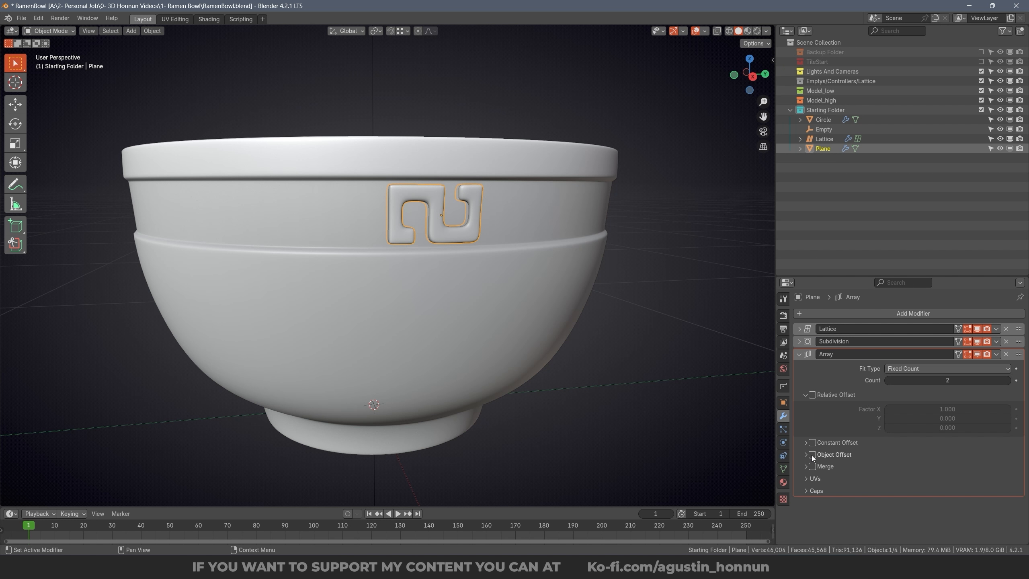
Step: Enable the Array modifier's Object Offset and choose the Empty as its offset object
{"action": "left_click", "coordinate": [812, 455]}
{"action": "left_click", "coordinate": [806, 454]}
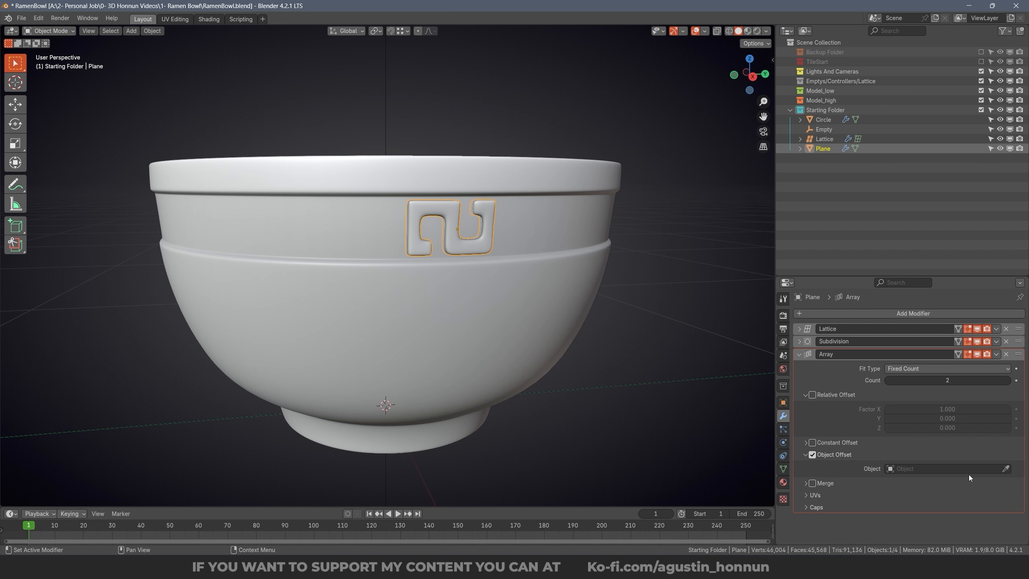
{"action": "left_click", "coordinate": [1010, 469]}
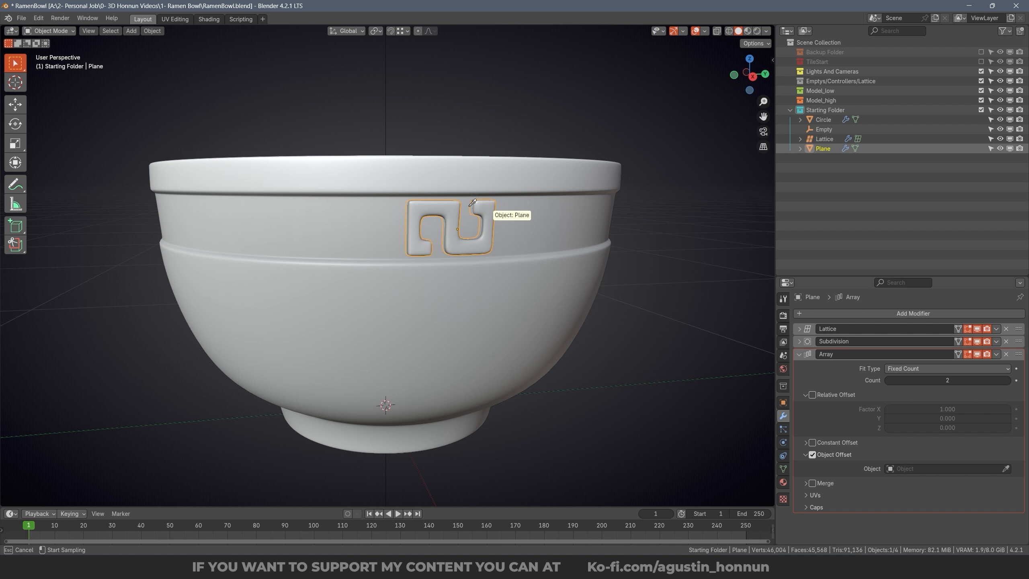
{"action": "left_click", "coordinate": [389, 112]}
{"action": "scroll", "coordinate": [482, 289], "scroll_direction": "down", "scroll_amount": 5}
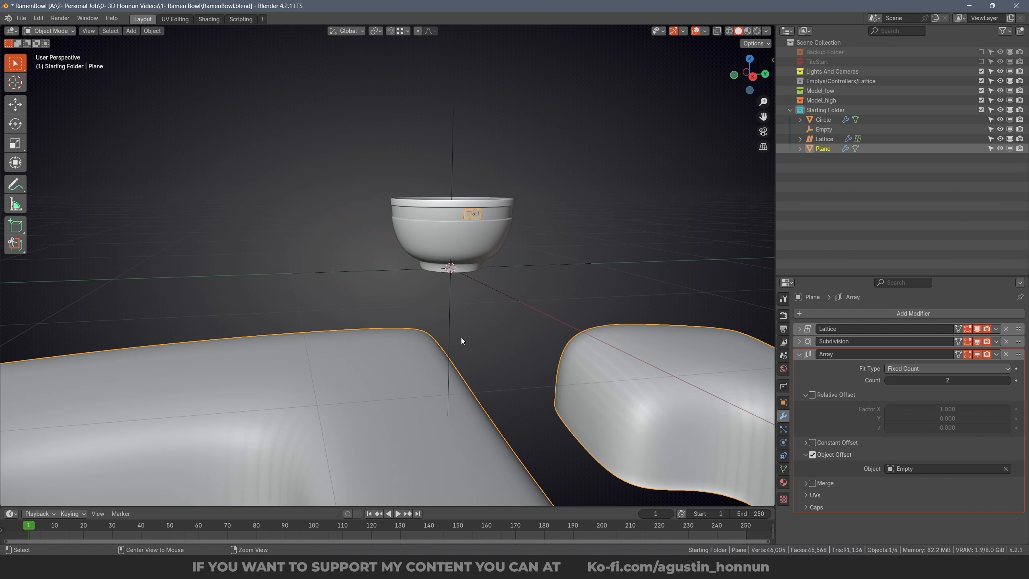
{"action": "scroll", "coordinate": [461, 249], "scroll_direction": "up", "scroll_amount": 6}
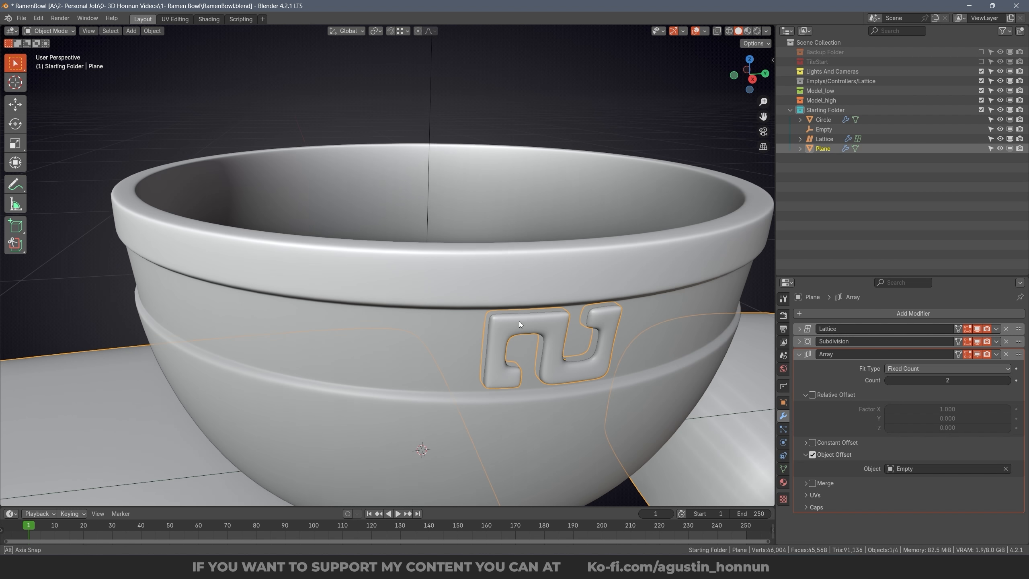
{"action": "scroll", "coordinate": [519, 321], "scroll_direction": "down", "scroll_amount": 2}
Step: Apply the scale of the meander pattern
{"action": "key", "text": "ctrl+a"}
{"action": "key", "text": "ctrl+a"}
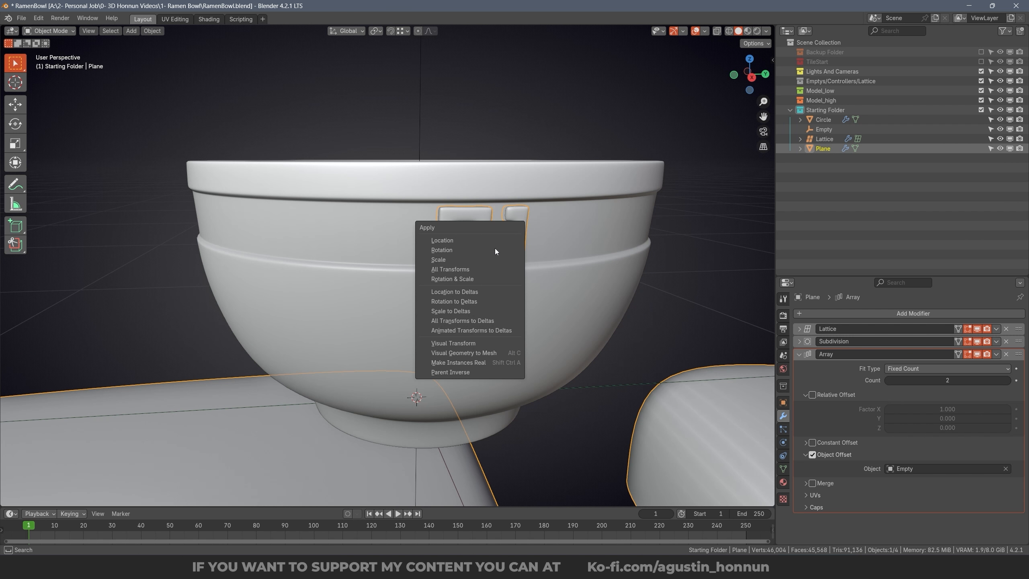
{"action": "left_click", "coordinate": [468, 263]}
{"action": "left_click", "coordinate": [110, 33]}
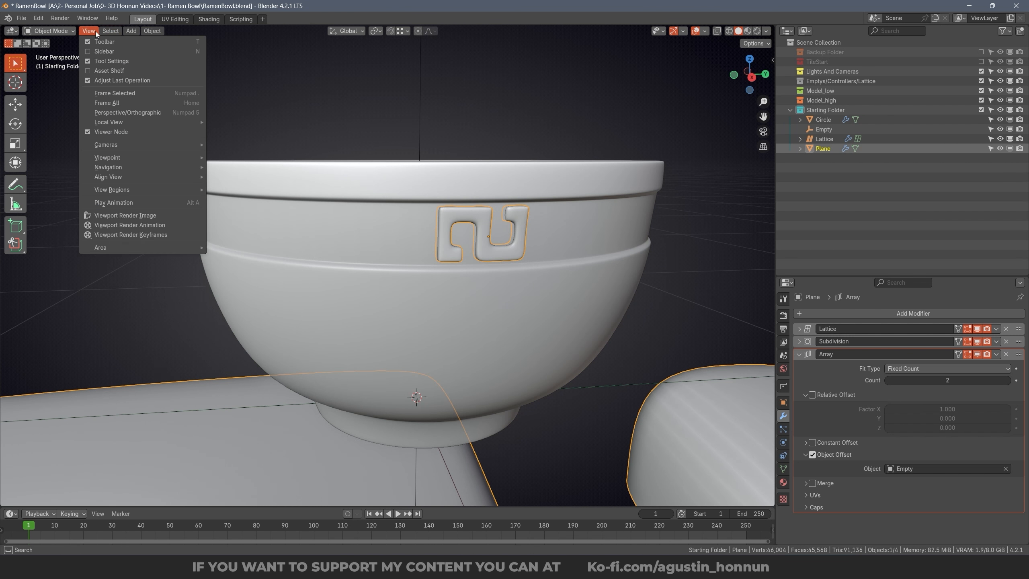
{"action": "mouse_move", "coordinate": [150, 31]}
{"action": "mouse_move", "coordinate": [212, 80]}
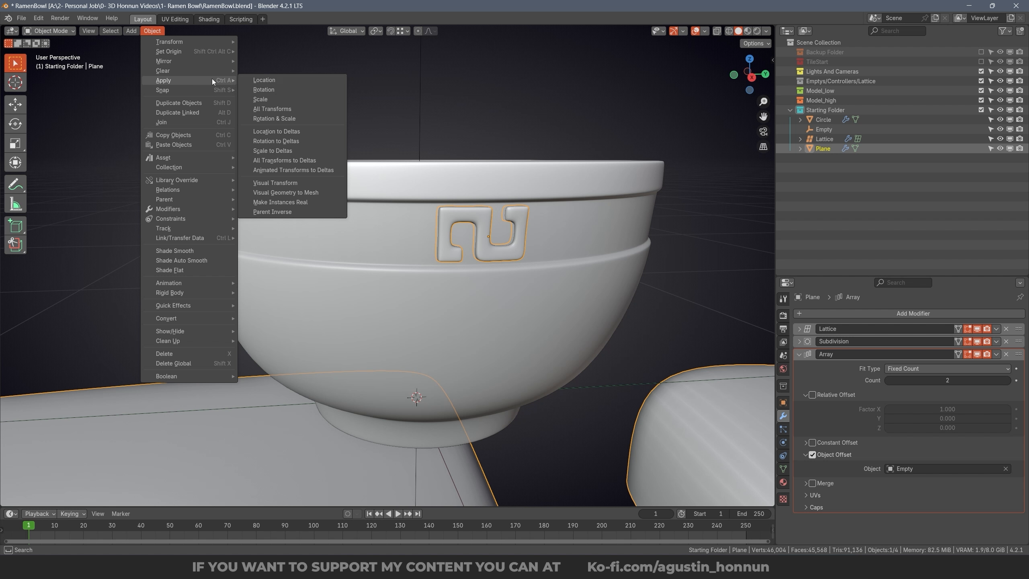
{"action": "left_click", "coordinate": [282, 98]}
{"action": "middle_click_drag", "start_coordinate": [283, 98], "coordinate": [616, 254]}
Step: Apply the rotation of the meander pattern
{"action": "key", "text": "ctrl+a"}
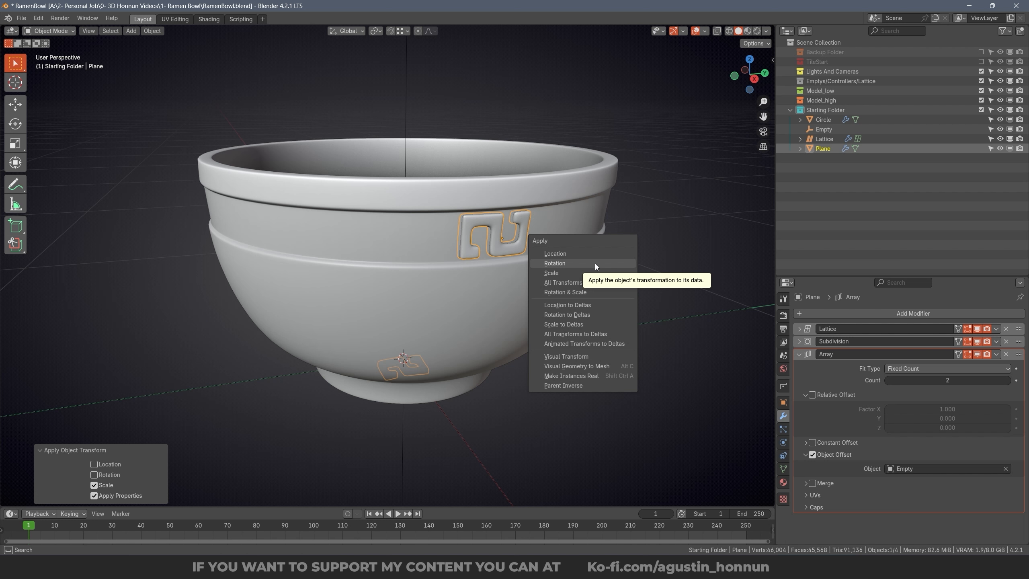
{"action": "key", "text": "ctrl+a"}
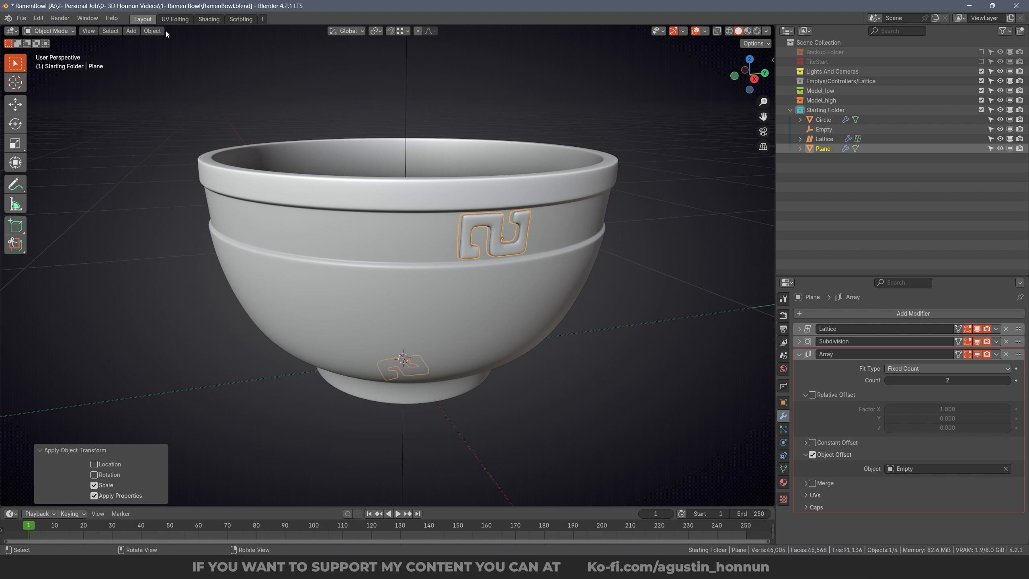
{"action": "left_click", "coordinate": [153, 31]}
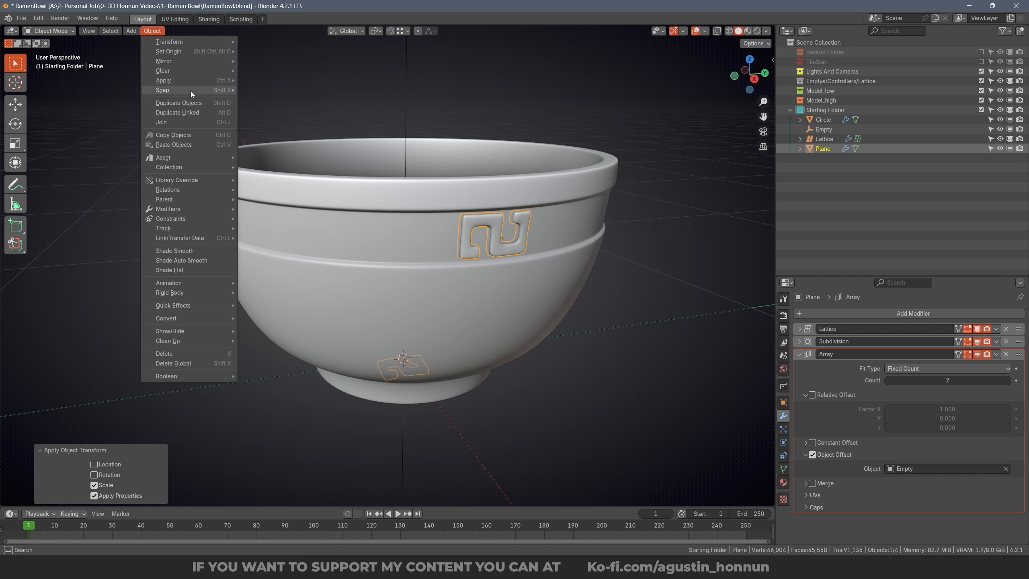
{"action": "mouse_move", "coordinate": [182, 81]}
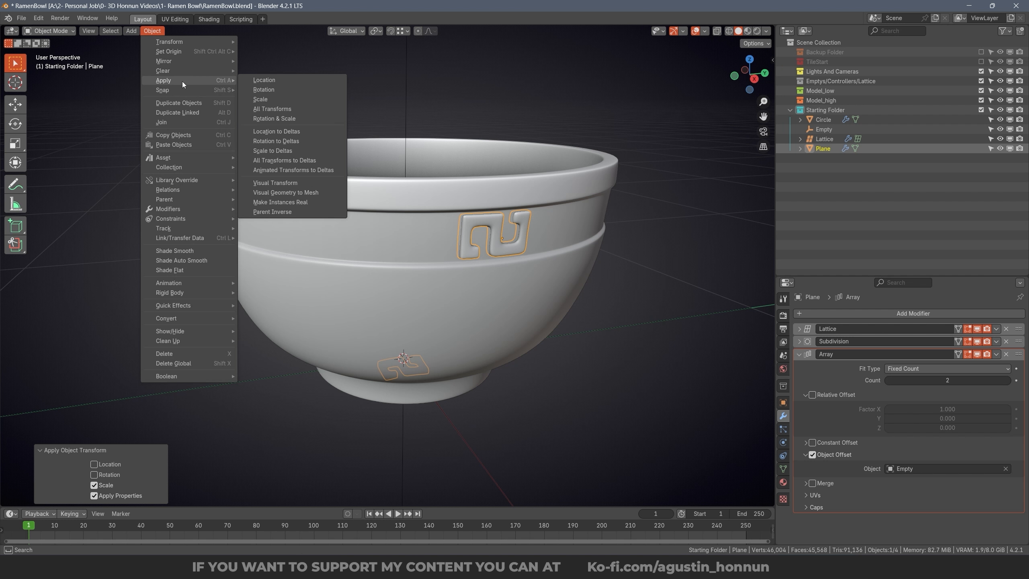
{"action": "left_click", "coordinate": [278, 89]}
{"action": "right_click_drag", "start_coordinate": [484, 298], "coordinate": [492, 283], "text": "alt"}
{"action": "right_click_drag", "start_coordinate": [492, 283], "coordinate": [491, 275]}
{"action": "right_click_drag", "start_coordinate": [430, 337], "coordinate": [423, 306], "text": "alt"}
{"action": "middle_click_drag", "start_coordinate": [464, 291], "coordinate": [477, 260]}
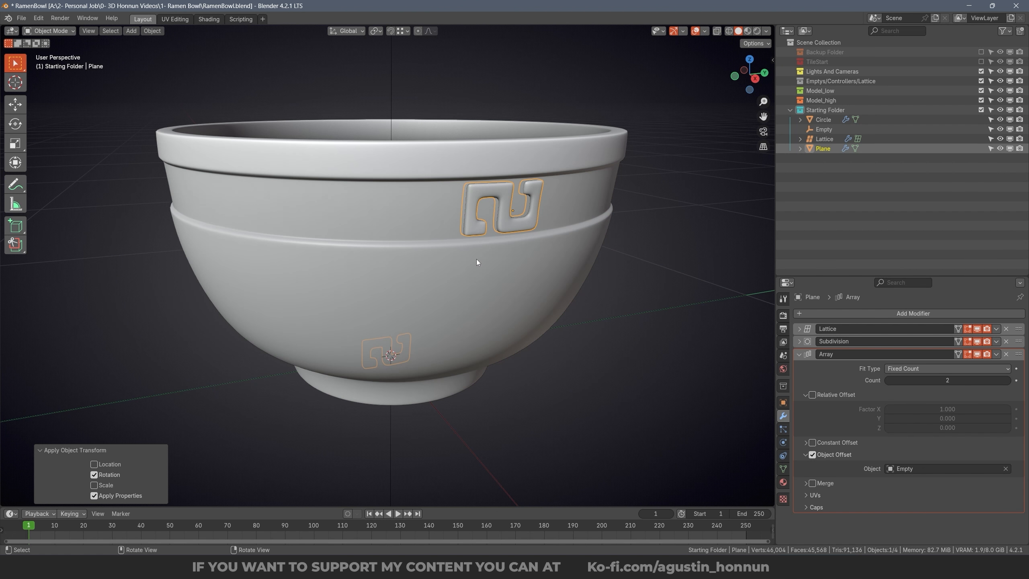
{"action": "key", "text": "KP_Divide"}
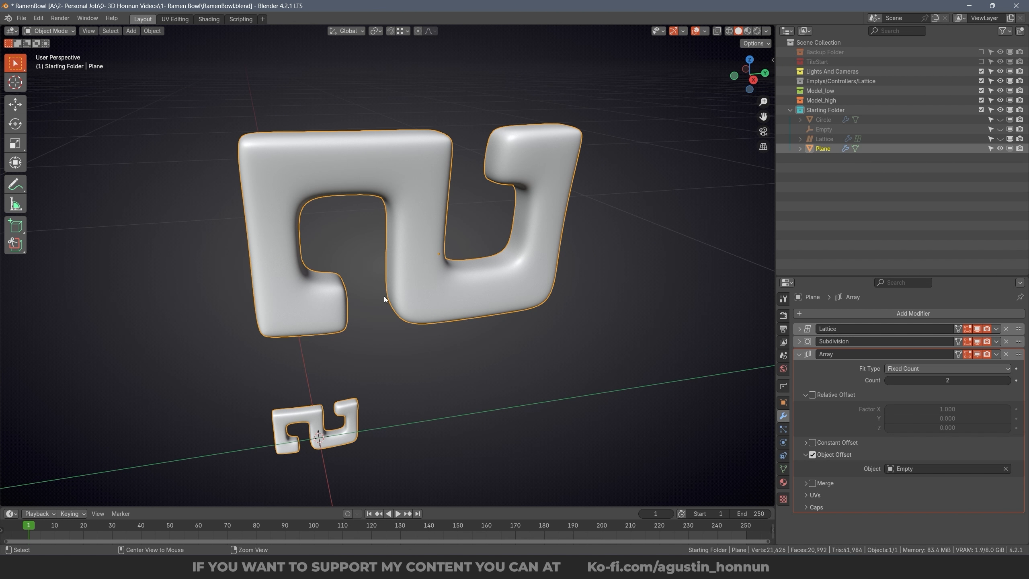
{"action": "key", "text": "KP_Divide"}
{"action": "scroll", "coordinate": [407, 323], "scroll_direction": "down", "scroll_amount": 2}
Step: Hide everything except the meander pattern and the Empty
{"action": "middle_click_drag", "start_coordinate": [425, 270], "coordinate": [371, 114]}
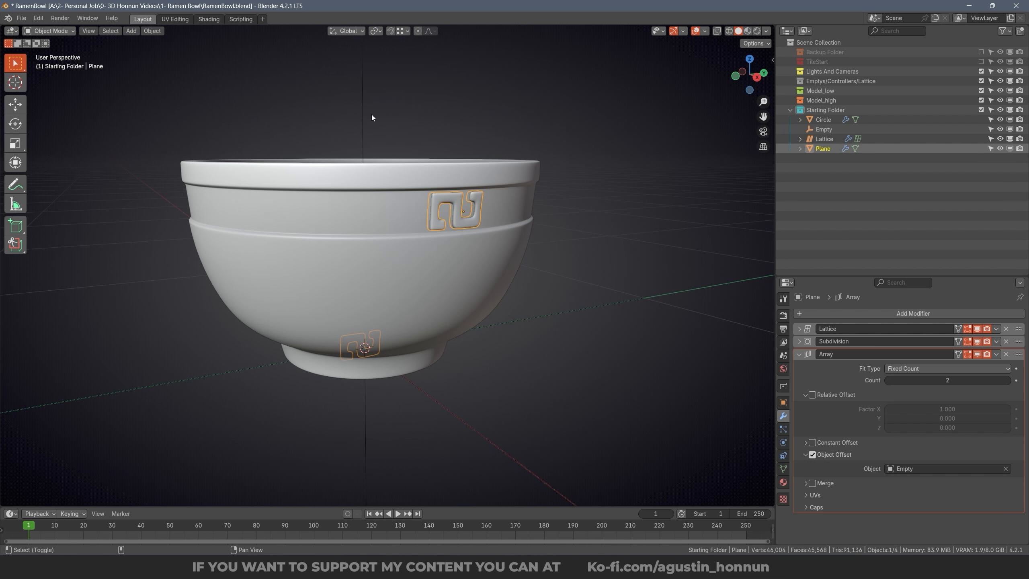
{"action": "left_click", "coordinate": [366, 115], "text": "shift"}
{"action": "key", "text": "shift+h"}
{"action": "key", "text": "alt+a"}
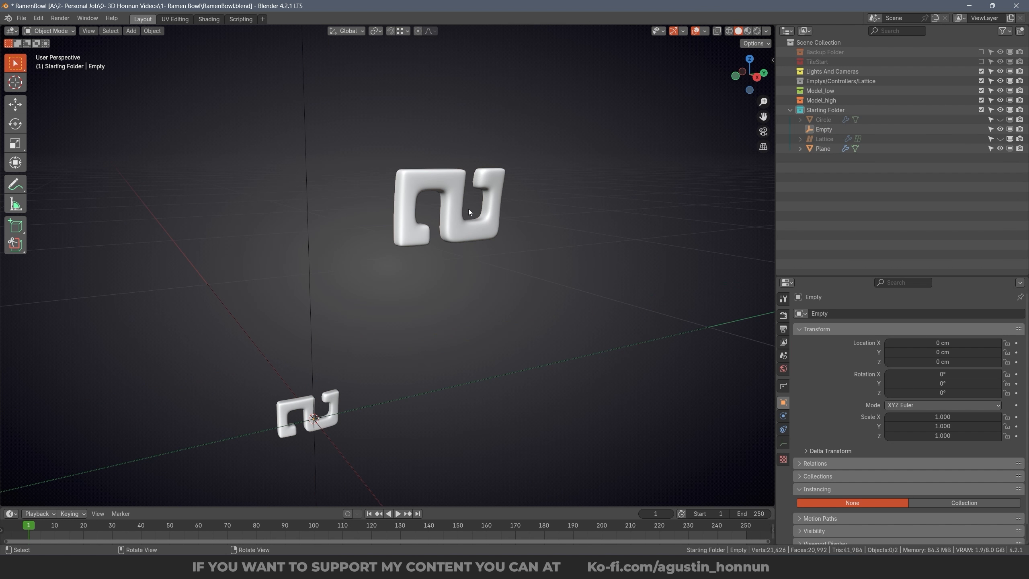
{"action": "left_click", "coordinate": [468, 209]}
{"action": "scroll", "coordinate": [468, 209], "scroll_direction": "up", "scroll_amount": 5}
{"action": "scroll", "coordinate": [423, 258], "scroll_direction": "down", "scroll_amount": 6}
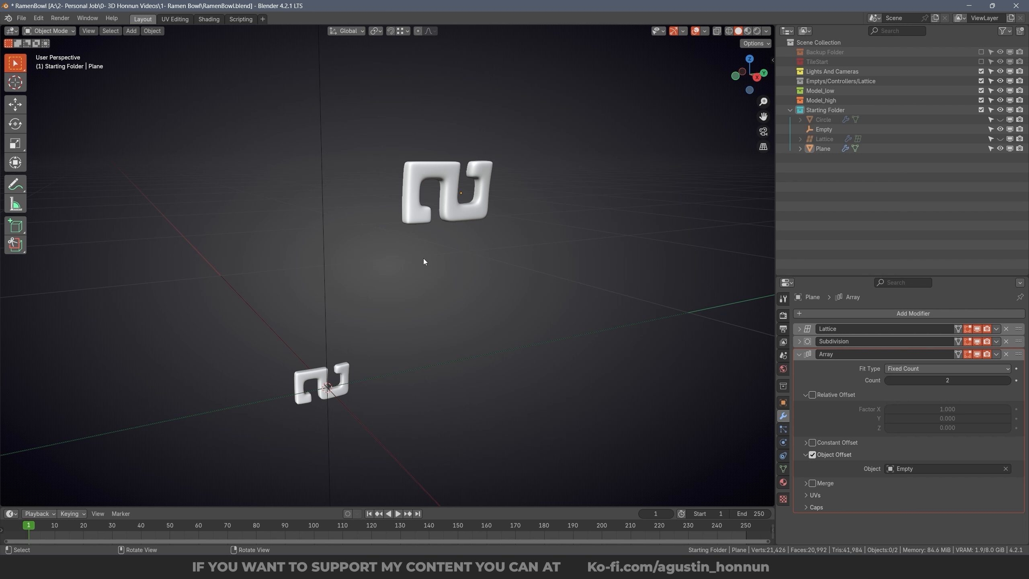
Step: Set the meander pattern's origin to the 3D cursor at the world centre
{"action": "left_click", "coordinate": [368, 341]}
{"action": "middle_click_drag", "start_coordinate": [363, 174], "coordinate": [453, 210]}
{"action": "left_click", "coordinate": [454, 210]}
{"action": "middle_click_drag", "start_coordinate": [542, 198], "coordinate": [535, 196]}
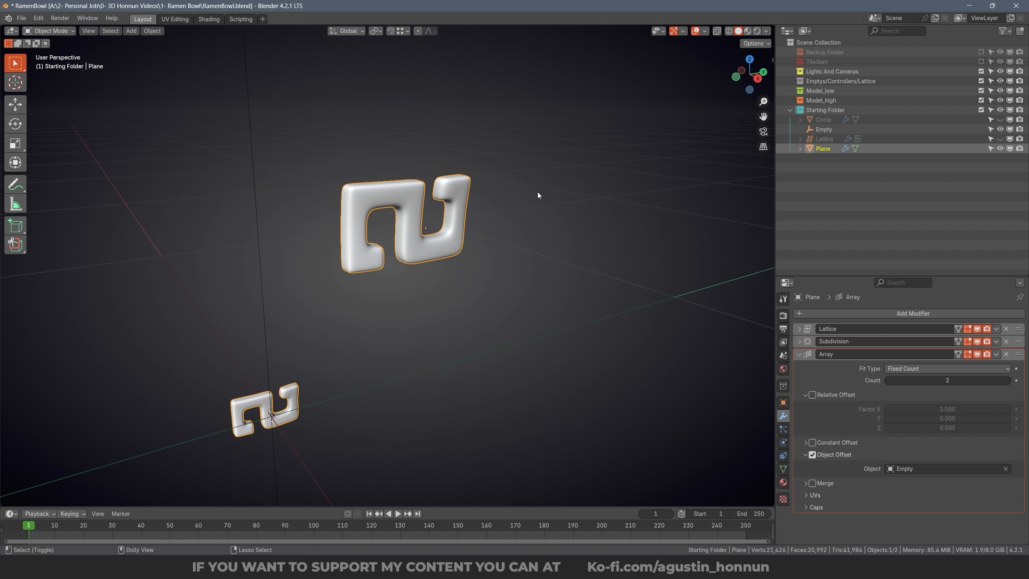
{"action": "key", "text": "shift+ctrl+alt+c"}
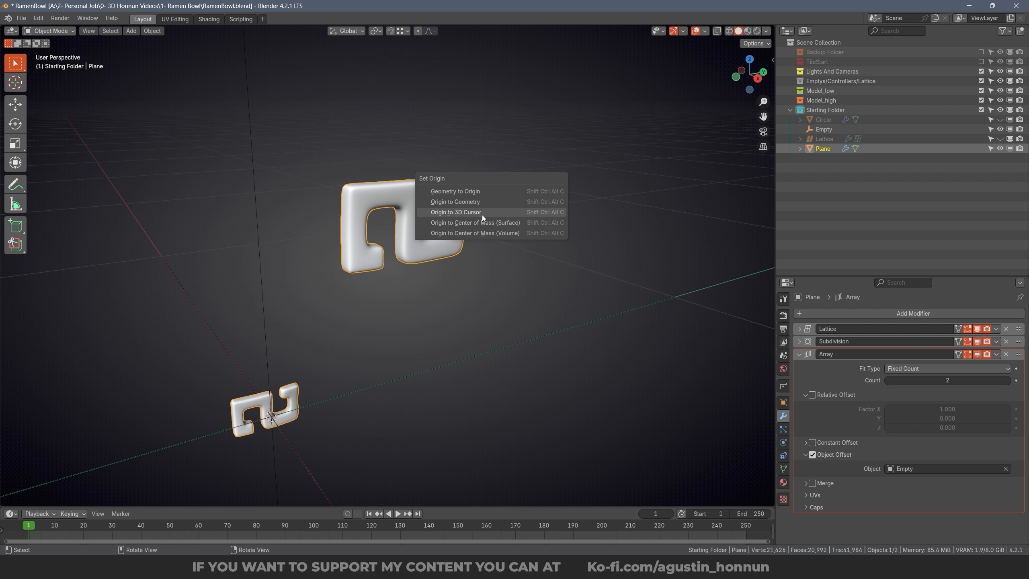
{"action": "left_click", "coordinate": [469, 212]}
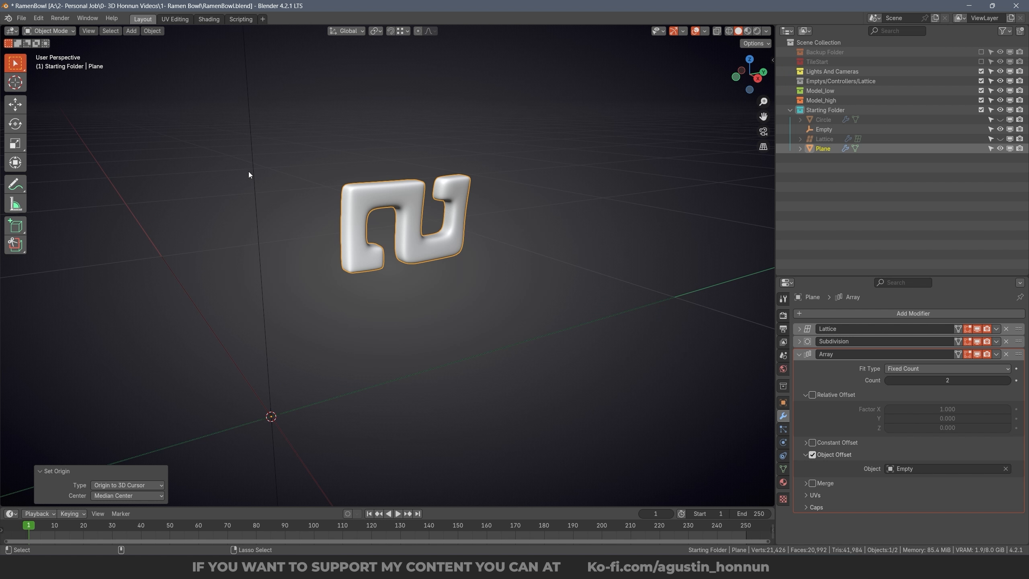
{"action": "left_click", "coordinate": [152, 31]}
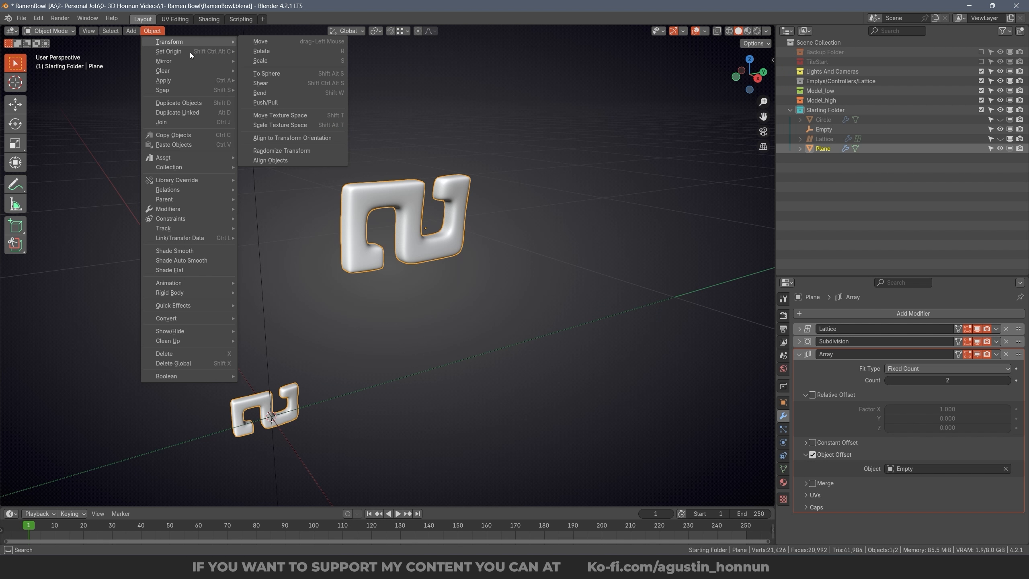
{"action": "mouse_move", "coordinate": [182, 50]}
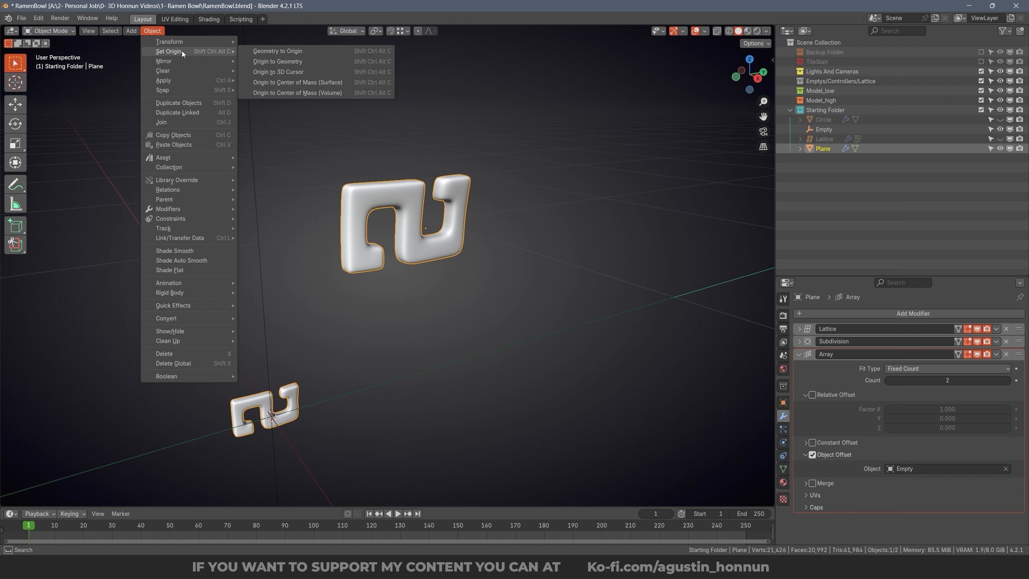
{"action": "left_click", "coordinate": [287, 72]}
{"action": "scroll", "coordinate": [377, 221], "scroll_direction": "down", "scroll_amount": 4}
{"action": "mouse_move", "coordinate": [377, 220]}
{"action": "middle_mouse_down"}
{"action": "mouse_move", "coordinate": [417, 237]}
{"action": "mouse_move", "coordinate": [376, 200]}
{"action": "mouse_move", "coordinate": [378, 218]}
{"action": "middle_mouse_up"}
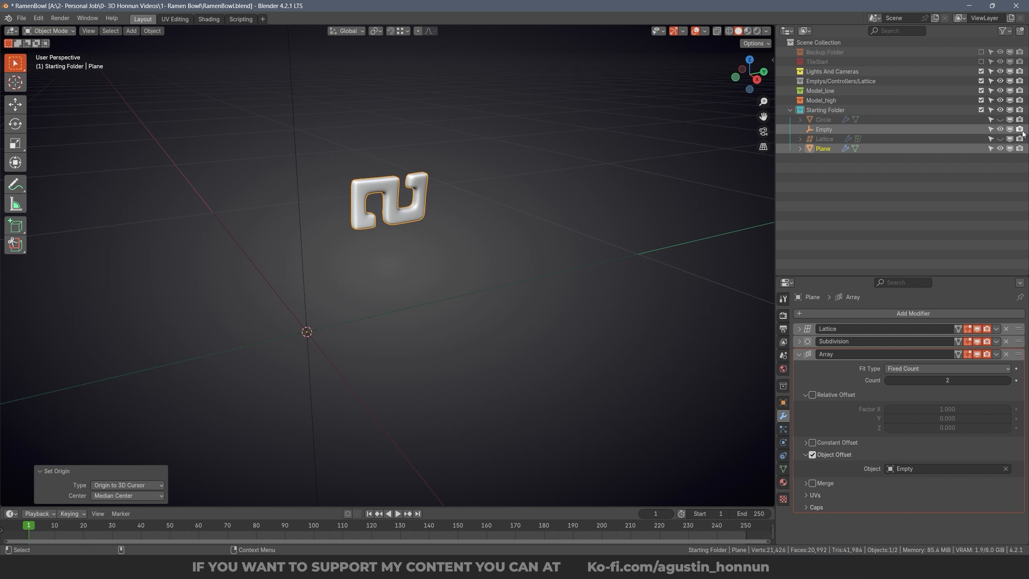
Step: Unhide the lattice and the bowl in the Starting Folder collection
{"action": "left_click", "coordinate": [1000, 138]}
{"action": "left_click", "coordinate": [1000, 119]}
{"action": "middle_click_drag", "start_coordinate": [462, 235], "coordinate": [471, 243], "text": "alt"}
{"action": "scroll", "coordinate": [390, 125], "scroll_direction": "up", "scroll_amount": 3}
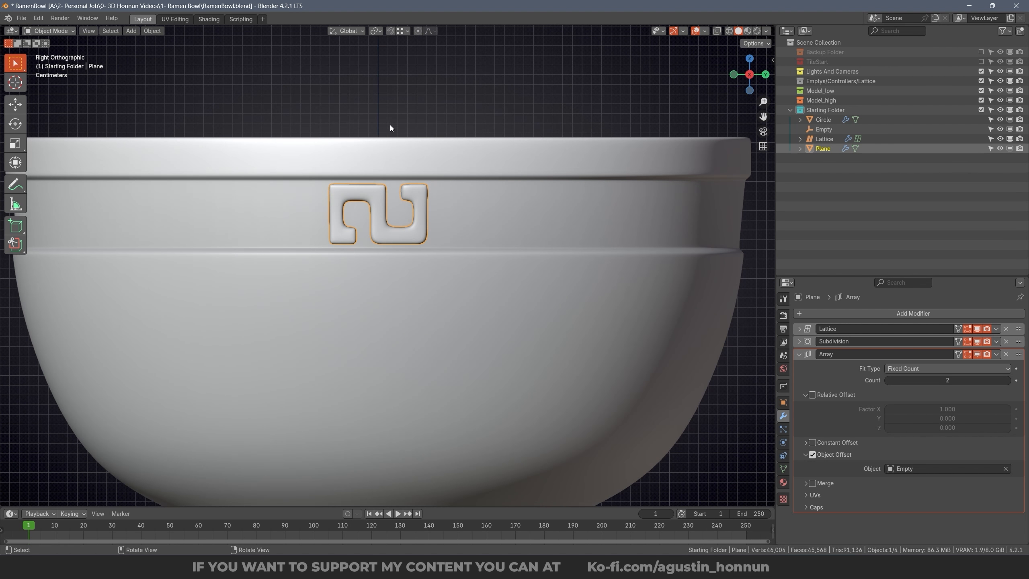
Step: Rotate the Empty about 17° around global Z so the second meander copy sits beside the first
{"action": "left_click", "coordinate": [388, 120]}
{"action": "middle_click_drag", "start_coordinate": [387, 119], "coordinate": [567, 243]}
{"action": "key", "text": "r"}
{"action": "key", "text": "z"}
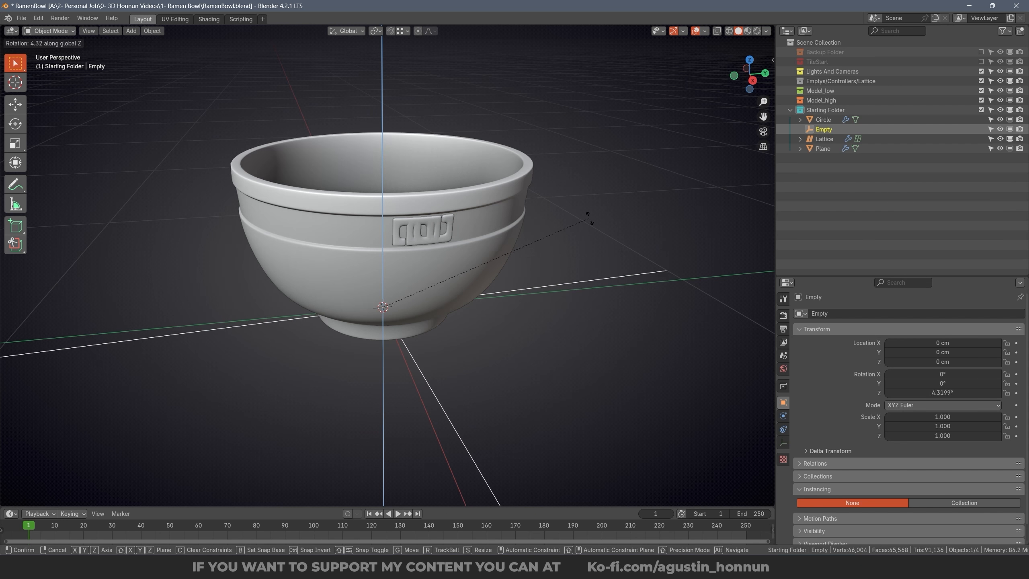
{"action": "left_click", "coordinate": [599, 152]}
{"action": "middle_click_drag", "start_coordinate": [543, 191], "coordinate": [425, 190]}
Step: Set the meander pattern's Array count to 21
{"action": "left_click", "coordinate": [397, 206]}
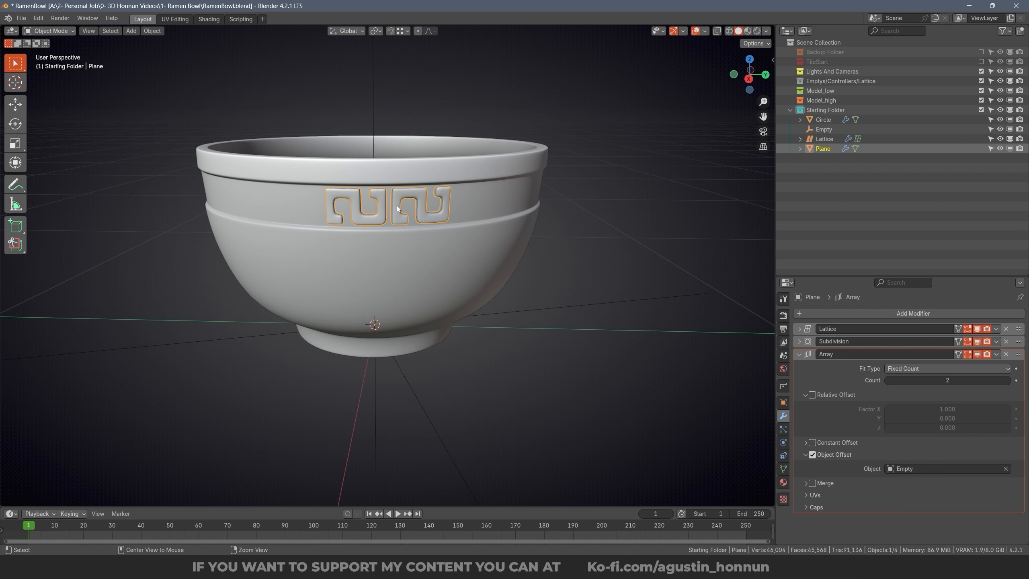
{"action": "scroll", "coordinate": [405, 219], "scroll_direction": "up", "scroll_amount": 3}
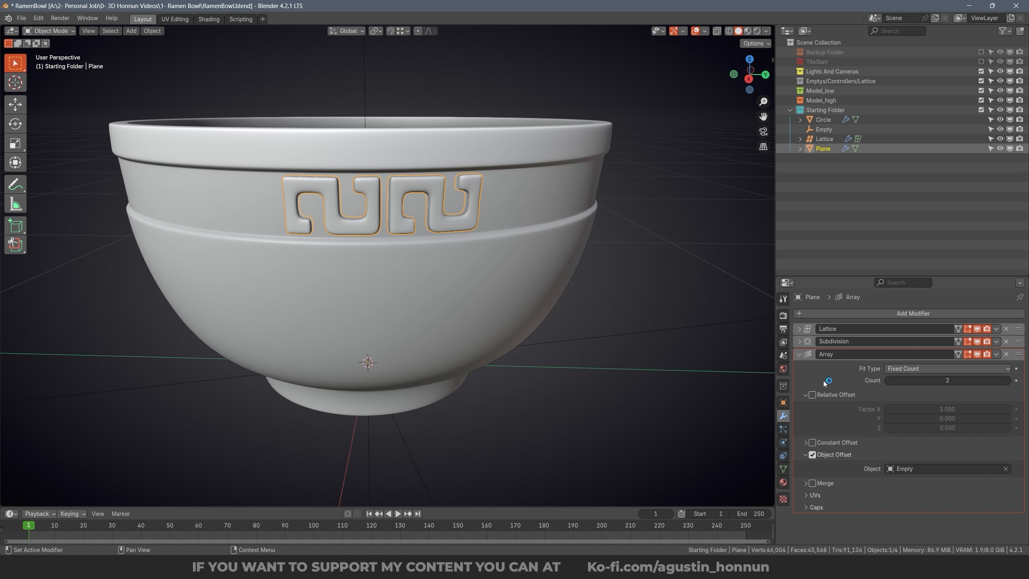
{"action": "left_click", "coordinate": [1007, 383]}
{"action": "left_click", "coordinate": [1006, 383]}
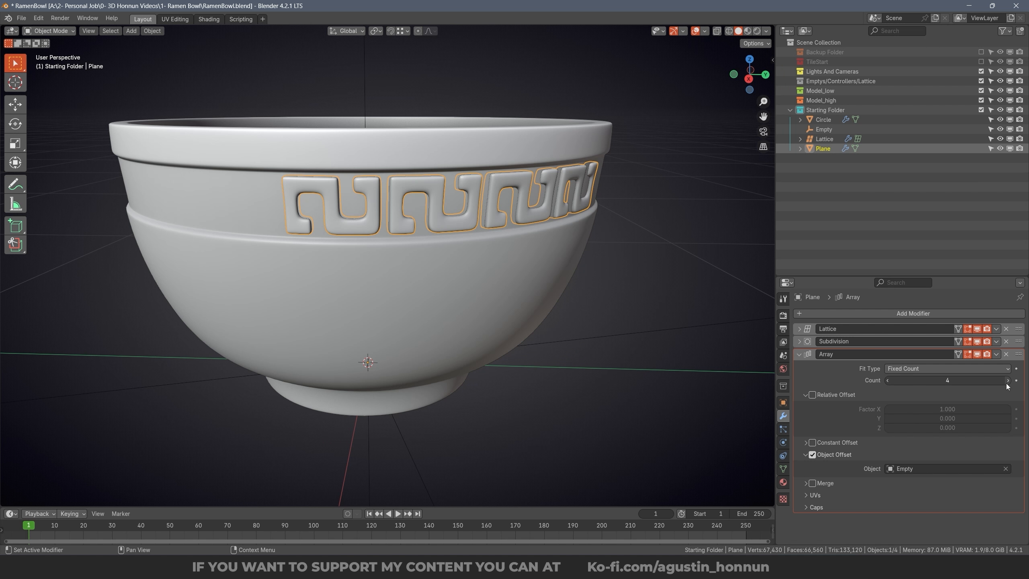
{"action": "left_click", "coordinate": [1007, 383]}
{"action": "left_click_drag", "start_coordinate": [1006, 383], "coordinate": [1018, 383]}
Step: Fine-tune the Empty's Z rotation to about 17.14° to space the meander copies evenly, and save the file
{"action": "left_click", "coordinate": [367, 90]}
{"action": "left_click", "coordinate": [365, 90]}
{"action": "middle_click_drag", "start_coordinate": [600, 189], "coordinate": [608, 195]}
{"action": "key", "text": "r"}
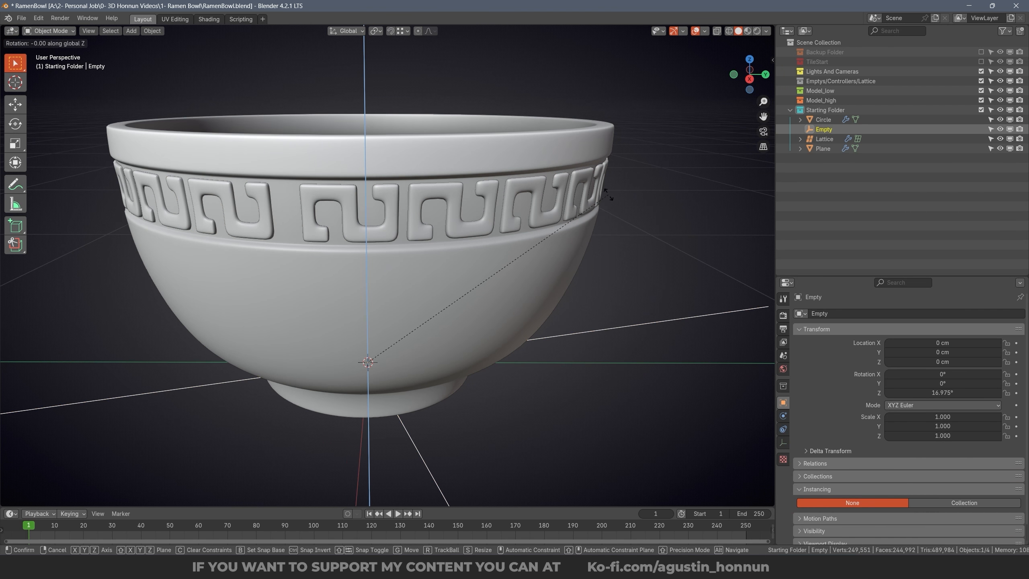
{"action": "key", "text": "z"}
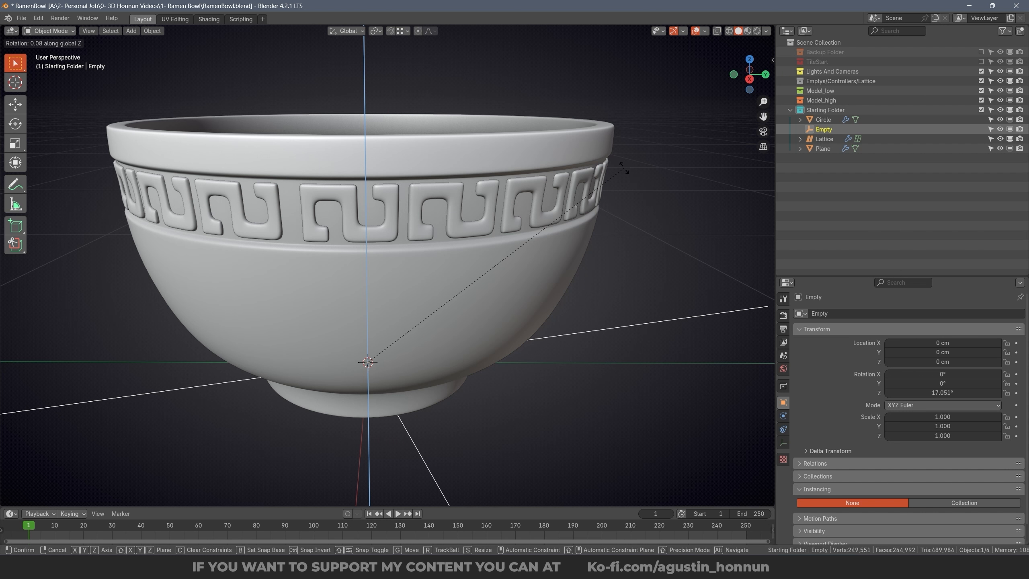
{"action": "left_click", "coordinate": [634, 140]}
{"action": "scroll", "coordinate": [585, 183], "scroll_direction": "down", "scroll_amount": 4}
{"action": "middle_click_drag", "start_coordinate": [584, 183], "coordinate": [497, 175]}
{"action": "left_click", "coordinate": [584, 250]}
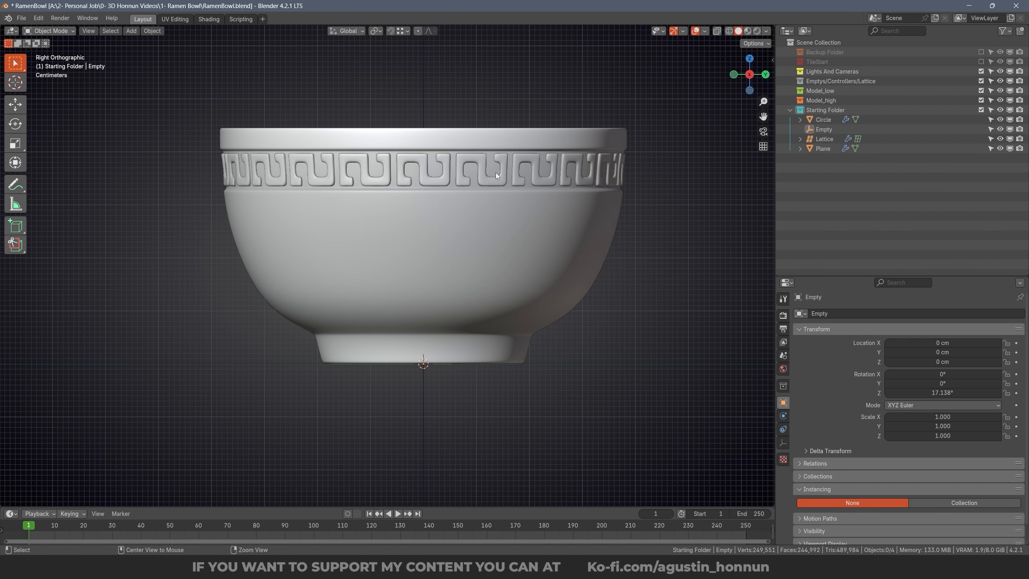
{"action": "middle_click_drag", "start_coordinate": [335, 229], "coordinate": [407, 248]}
{"action": "key", "text": "ctrl+s"}
Step: Examine the meander pattern's mesh up close in Edit Mode, return to Object Mode, and save the file
{"action": "scroll", "coordinate": [429, 245], "scroll_direction": "up", "scroll_amount": 1}
{"action": "left_click", "coordinate": [477, 241]}
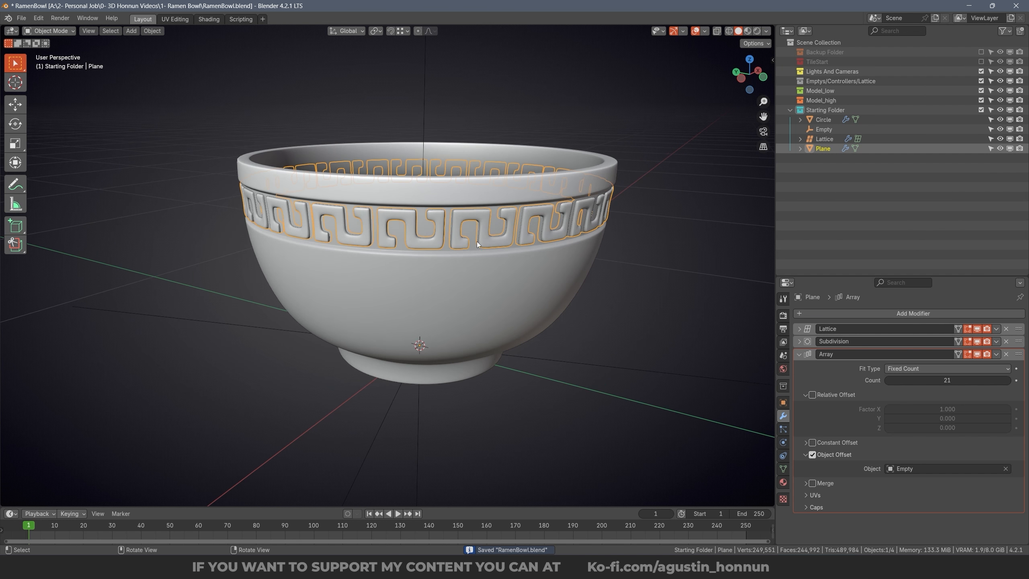
{"action": "scroll", "coordinate": [476, 241], "scroll_direction": "up", "scroll_amount": 3}
{"action": "middle_click_drag", "start_coordinate": [476, 241], "coordinate": [421, 317]}
{"action": "key", "text": "Tab"}
{"action": "key", "text": "a"}
{"action": "key", "text": "KP_Decimal"}
{"action": "key", "text": "alt+a"}
{"action": "key", "text": "Tab"}
{"action": "key", "text": "alt+a"}
{"action": "scroll", "coordinate": [469, 251], "scroll_direction": "down", "scroll_amount": 5}
{"action": "key", "text": "ctrl+s"}
Step: Check the finished meander band close up and from a distance, and save the file again
{"action": "left_click", "coordinate": [446, 218]}
{"action": "scroll", "coordinate": [447, 217], "scroll_direction": "up", "scroll_amount": 5}
{"action": "middle_click_drag", "start_coordinate": [447, 216], "coordinate": [445, 245]}
{"action": "scroll", "coordinate": [445, 245], "scroll_direction": "down", "scroll_amount": 5}
{"action": "key", "text": "alt+a"}
{"action": "scroll", "coordinate": [502, 292], "scroll_direction": "down", "scroll_amount": 4}
{"action": "middle_click_drag", "start_coordinate": [502, 293], "coordinate": [503, 281]}
{"action": "key", "text": "ctrl+s"}
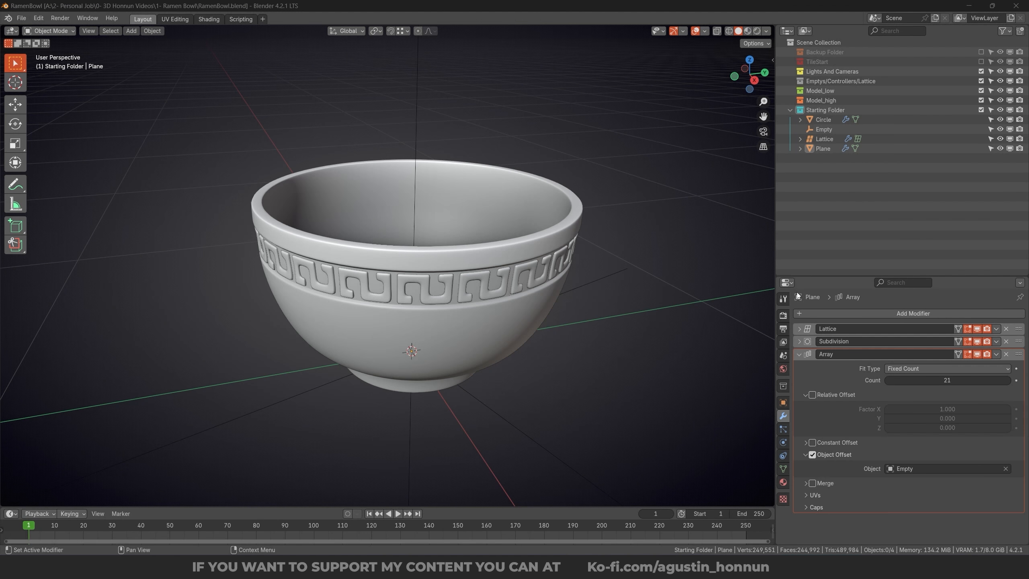
{"action": "middle_click_drag", "start_coordinate": [463, 281], "coordinate": [461, 301]}
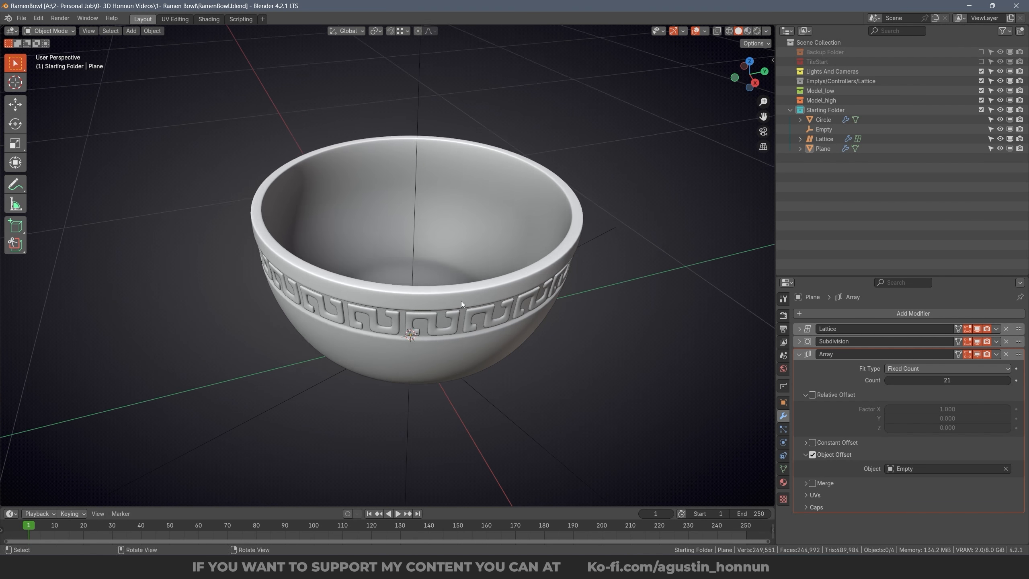
{"action": "scroll", "coordinate": [450, 283], "scroll_direction": "up", "scroll_amount": 1}
{"action": "scroll", "coordinate": [445, 287], "scroll_direction": "up", "scroll_amount": 1}
{"action": "mouse_move", "coordinate": [439, 265]}
{"action": "middle_mouse_down"}
{"action": "mouse_move", "coordinate": [445, 287]}
{"action": "mouse_move", "coordinate": [493, 272]}
{"action": "mouse_move", "coordinate": [496, 259]}
{"action": "middle_mouse_up"}
{"action": "key", "text": "ctrl+Tab"}
{"action": "key", "text": "ctrl+Tab"}
{"action": "middle_click_drag", "start_coordinate": [786, 132], "coordinate": [474, 232]}
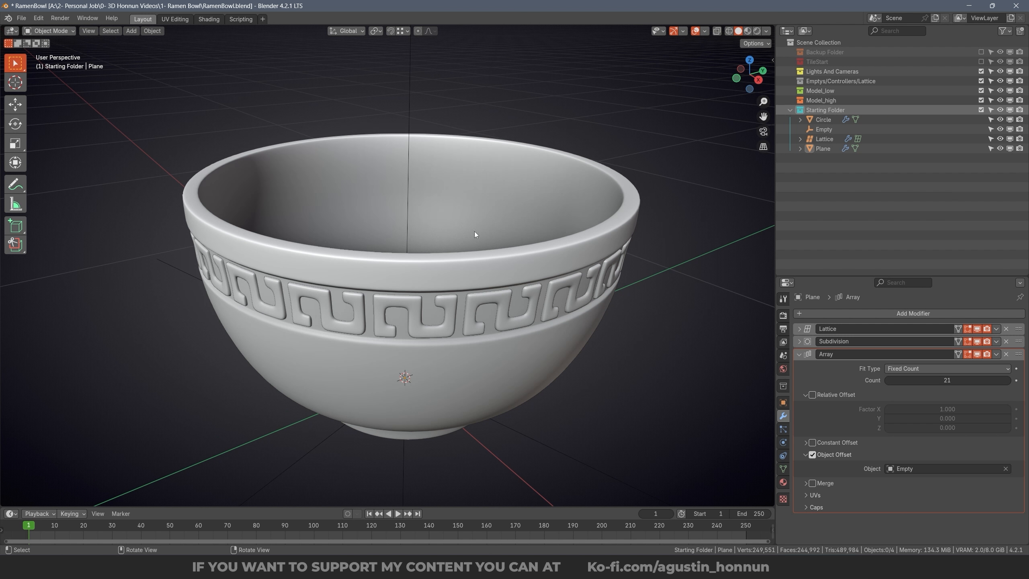
{"action": "key", "text": "shift+a"}
{"action": "mouse_move", "coordinate": [503, 146]}
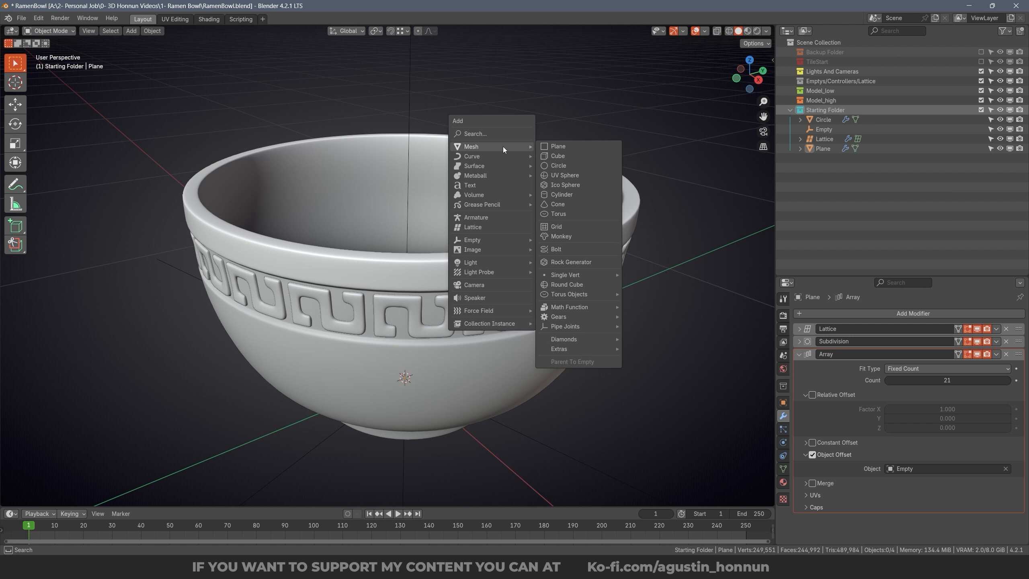
{"action": "left_click", "coordinate": [574, 167]}
{"action": "middle_click_drag", "start_coordinate": [412, 393], "coordinate": [416, 310], "text": "alt"}
{"action": "scroll", "coordinate": [416, 311], "scroll_direction": "down", "scroll_amount": 5}
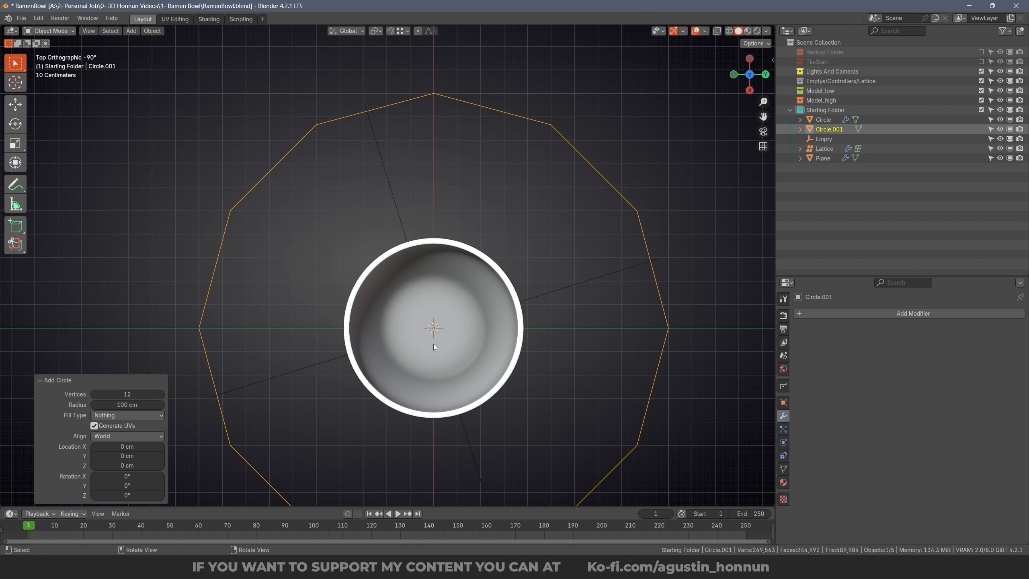
{"action": "middle_click_drag", "start_coordinate": [434, 346], "coordinate": [463, 326]}
{"action": "key", "text": "Delete"}
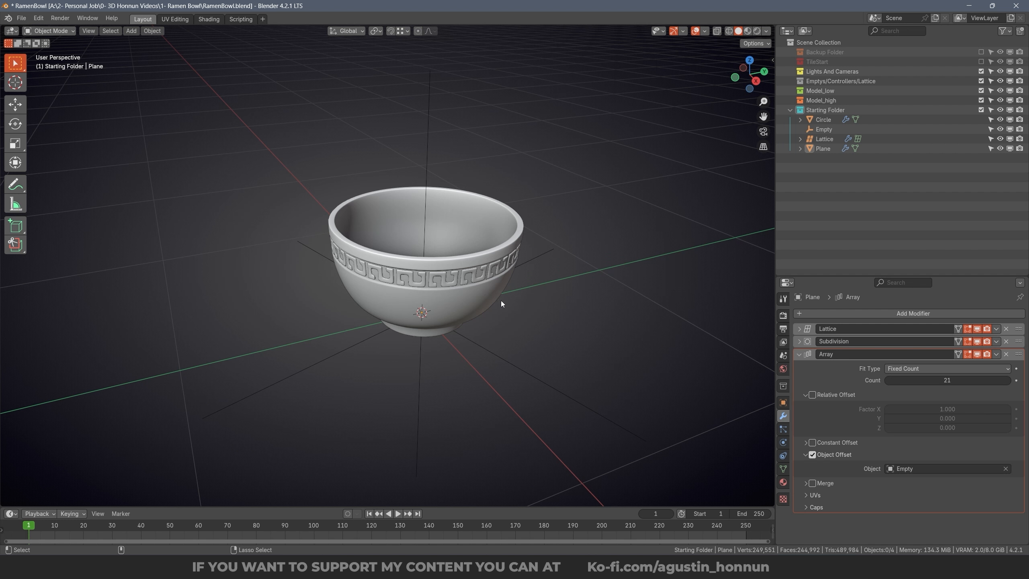
Step: Place the 3D cursor beside the bowl, try adding a mesh circle there, and delete the circle
{"action": "right_click", "coordinate": [633, 243], "text": "shift"}
{"action": "key", "text": "shift+a"}
{"action": "mouse_move", "coordinate": [686, 250]}
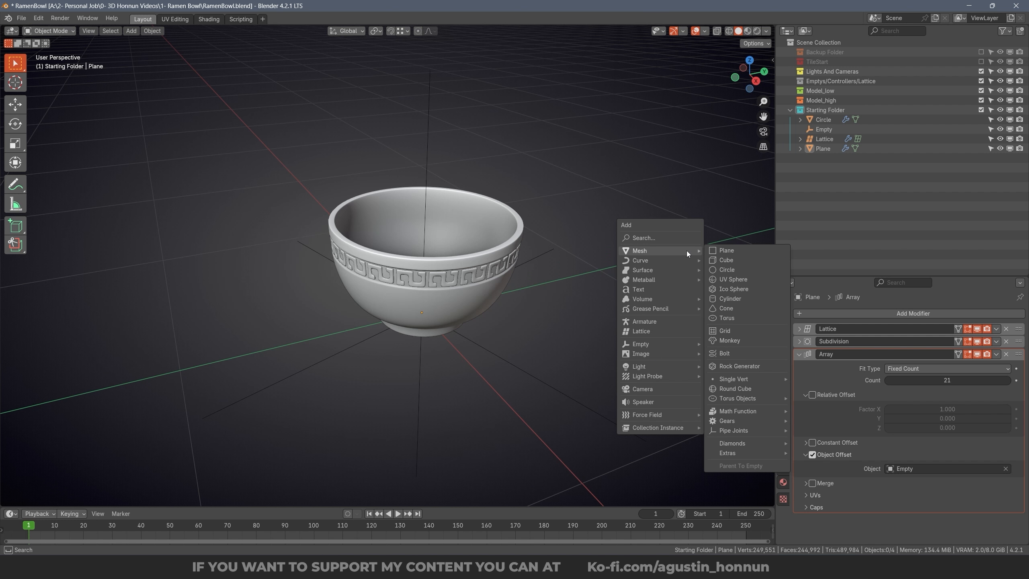
{"action": "left_click", "coordinate": [735, 271]}
{"action": "middle_click_drag", "start_coordinate": [555, 286], "coordinate": [597, 211]}
{"action": "key", "text": "Delete"}
{"action": "scroll", "coordinate": [434, 359], "scroll_direction": "up", "scroll_amount": 5}
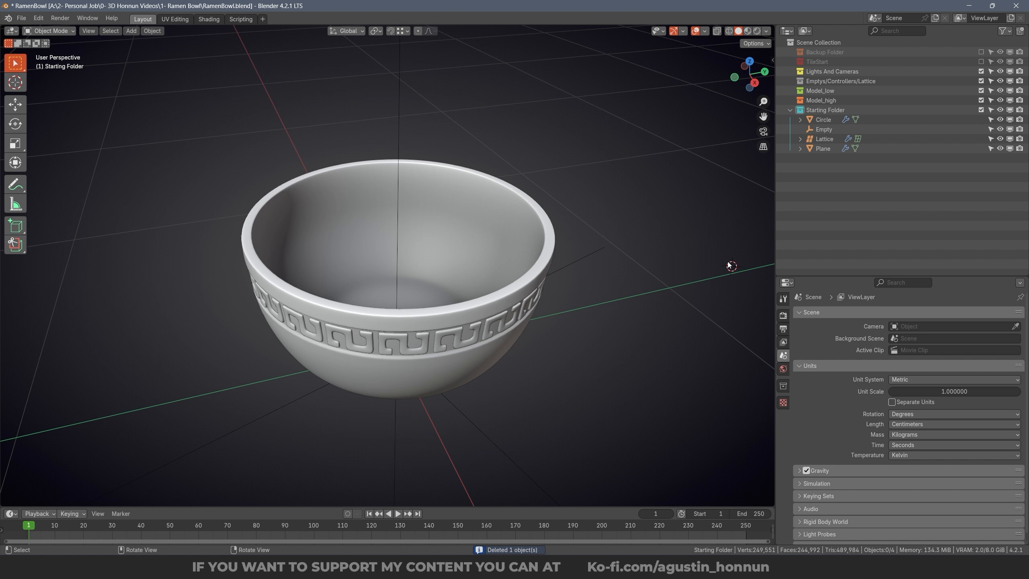
Step: Snap the 3D cursor to the world origin
{"action": "middle_click_drag", "start_coordinate": [733, 251], "coordinate": [405, 307]}
{"action": "key", "text": "shift+s"}
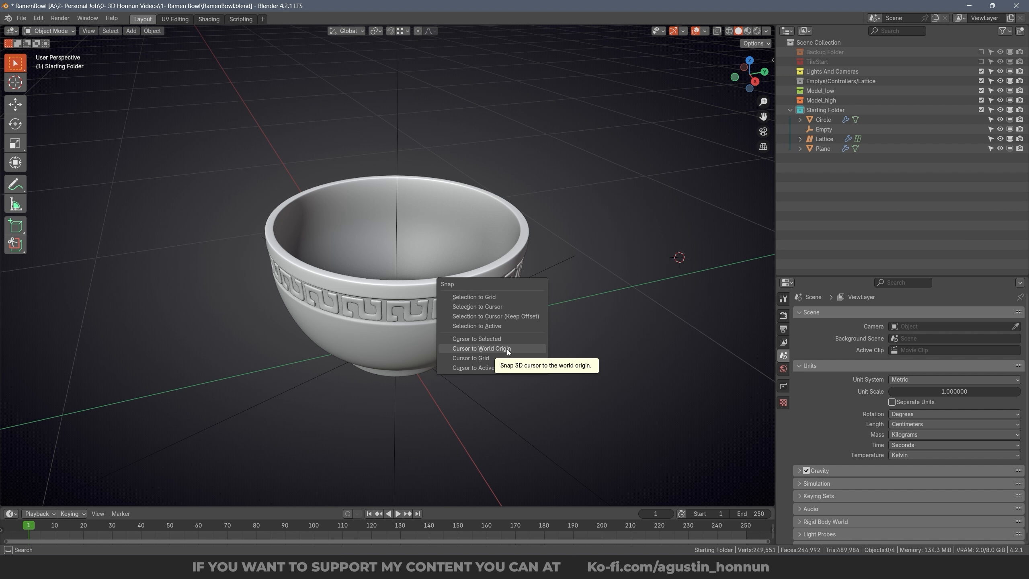
{"action": "left_click", "coordinate": [153, 30]}
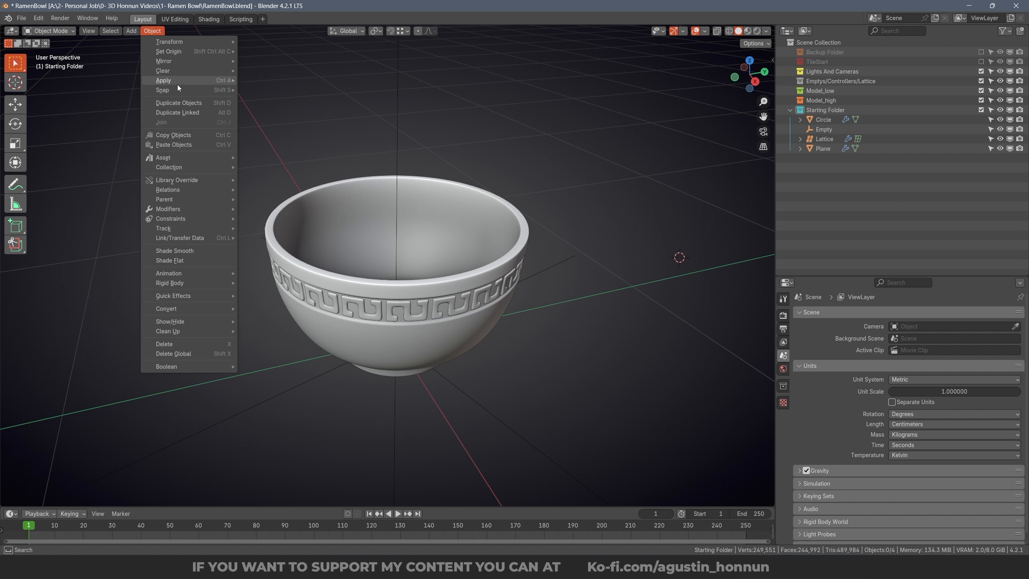
{"action": "mouse_move", "coordinate": [178, 87]}
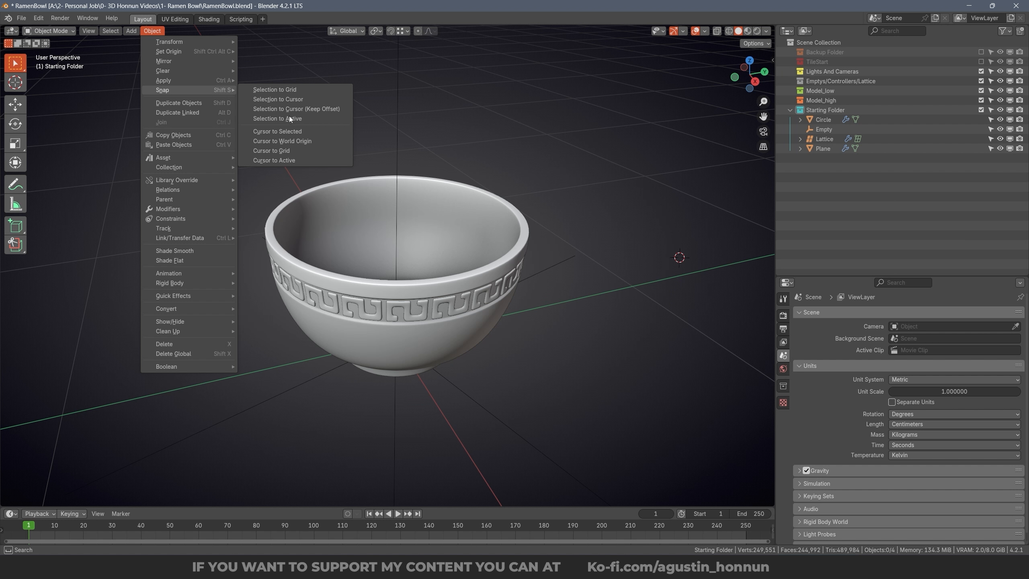
{"action": "left_click", "coordinate": [303, 143]}
Step: Add a 12-vertex mesh circle at the world origin and scale it down to about 0.481 around the bowl
{"action": "key", "text": "shift+a"}
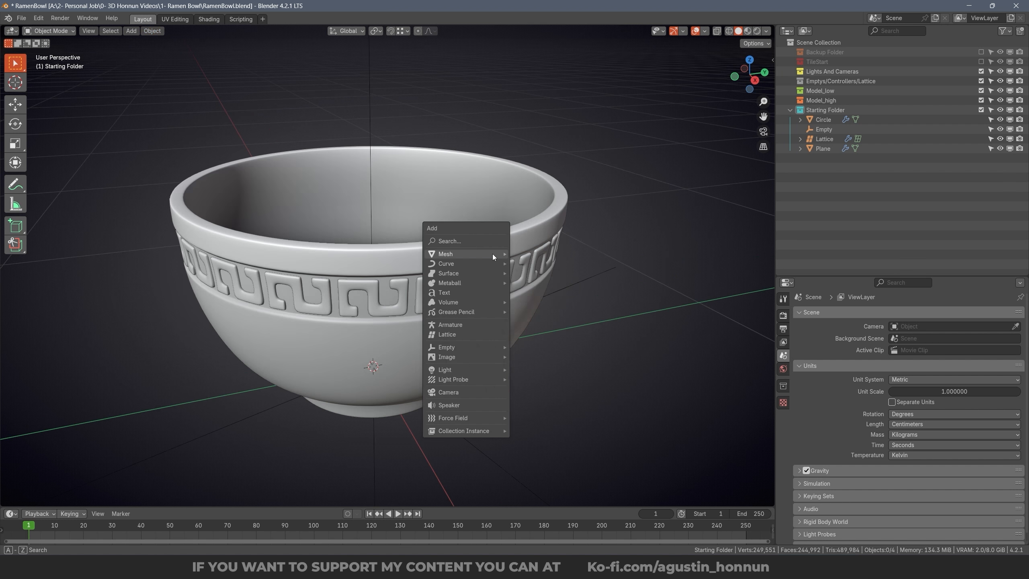
{"action": "mouse_move", "coordinate": [492, 254]}
{"action": "left_click", "coordinate": [541, 273]}
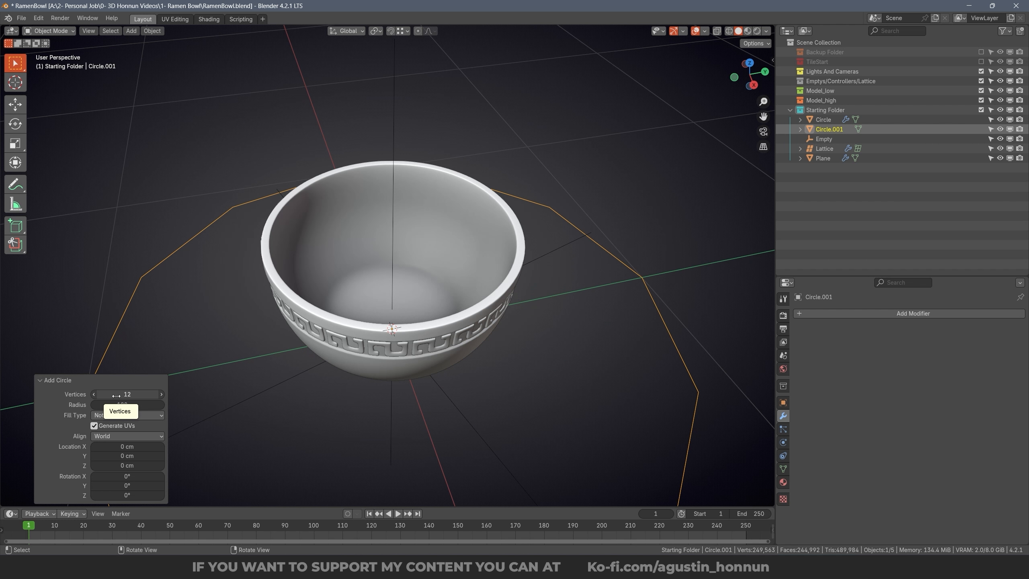
{"action": "key", "text": "KP_7"}
{"action": "scroll", "coordinate": [445, 320], "scroll_direction": "down", "scroll_amount": 4}
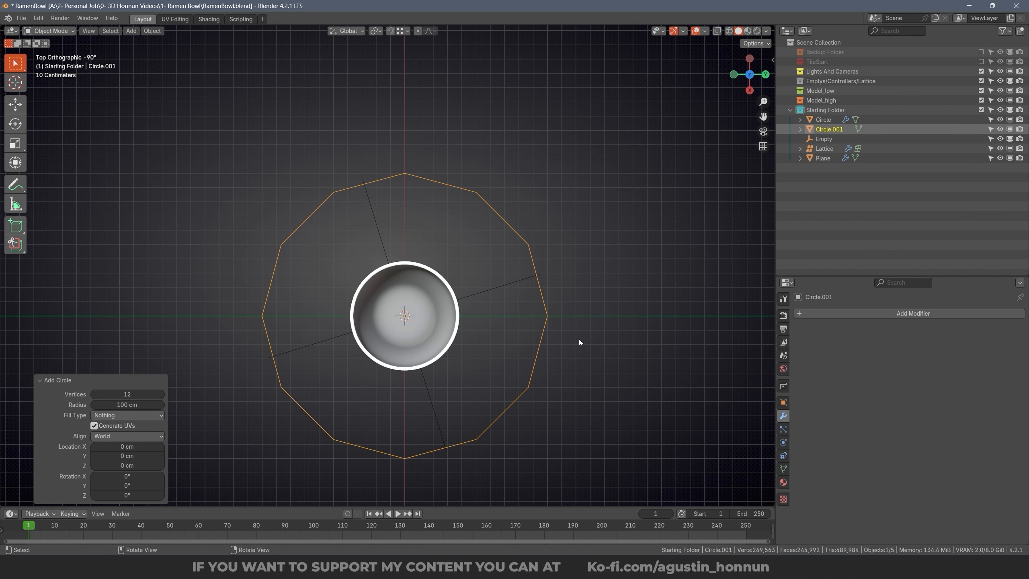
{"action": "key", "text": "s"}
{"action": "left_click", "coordinate": [482, 345]}
Step: Scale the new circle by about 0.785 to match the bowl's rim, using the wireframe top view
{"action": "scroll", "coordinate": [448, 310], "scroll_direction": "up", "scroll_amount": 3}
{"action": "key", "text": "shift+z"}
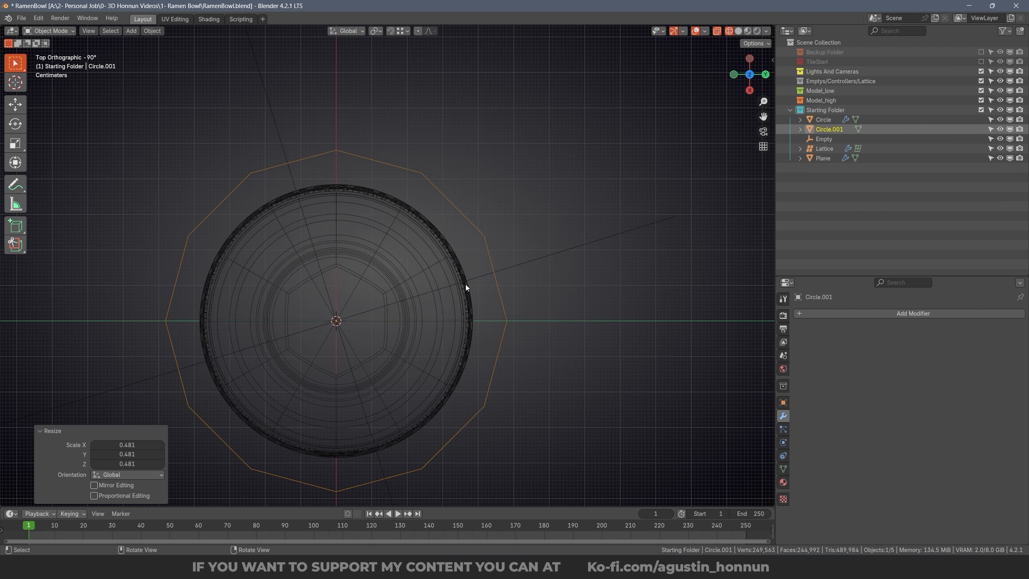
{"action": "scroll", "coordinate": [462, 263], "scroll_direction": "up", "scroll_amount": 3}
{"action": "key", "text": "s"}
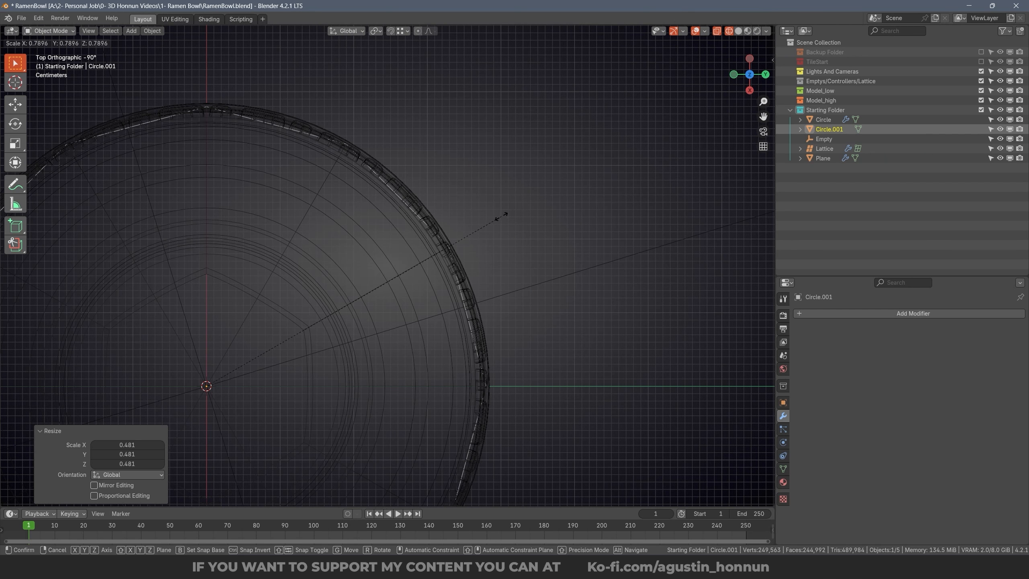
{"action": "left_click", "coordinate": [501, 216]}
{"action": "key", "text": "shift+z"}
{"action": "middle_click_drag", "start_coordinate": [450, 351], "coordinate": [503, 307]}
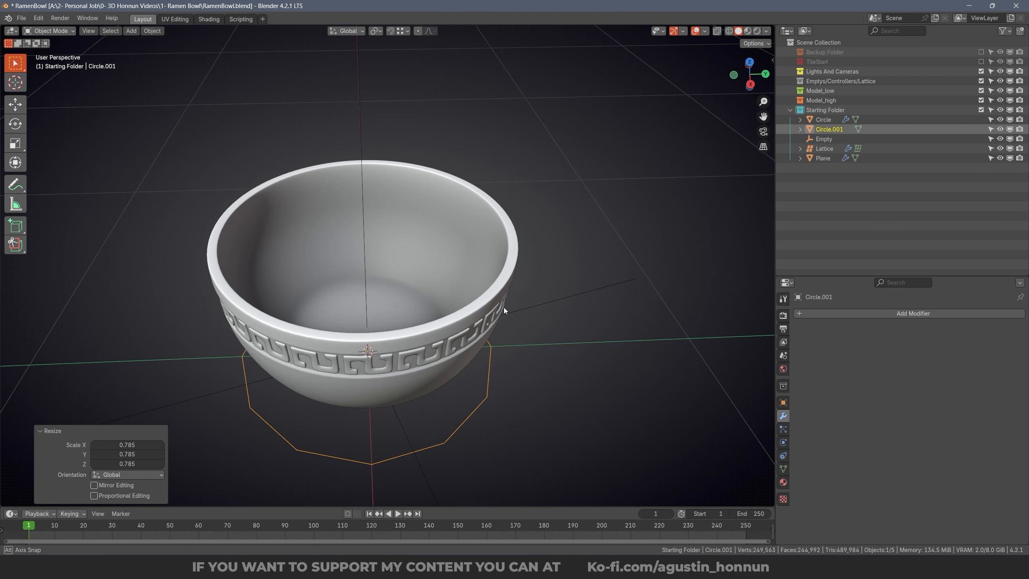
Step: Near the bowl's rim height, extrude the circle's outline inward at about 0.88 scale and fill the centre with a face
{"action": "key", "text": "Tab"}
{"action": "scroll", "coordinate": [473, 204], "scroll_direction": "up", "scroll_amount": 5}
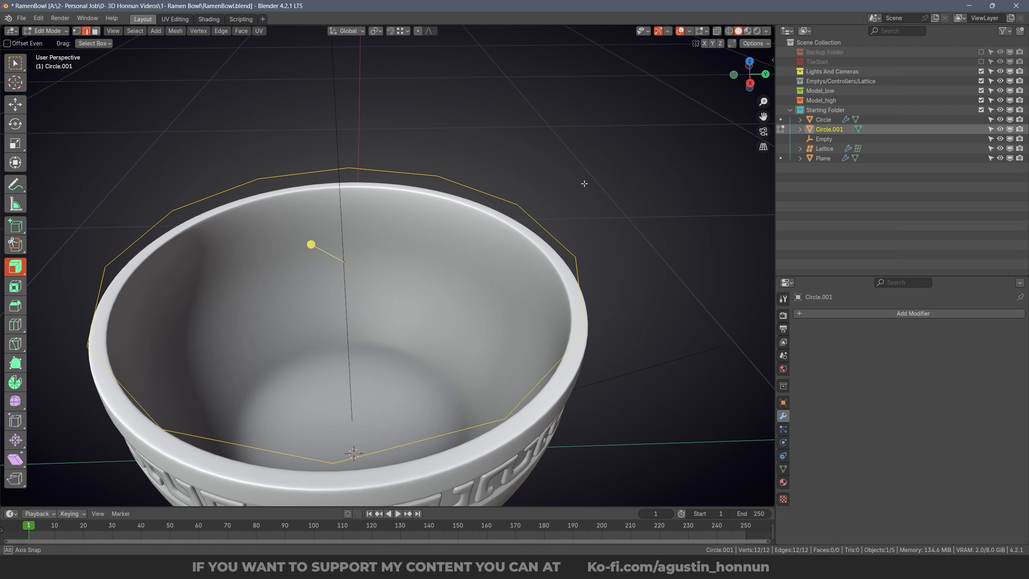
{"action": "key", "text": "e"}
{"action": "key", "text": "s"}
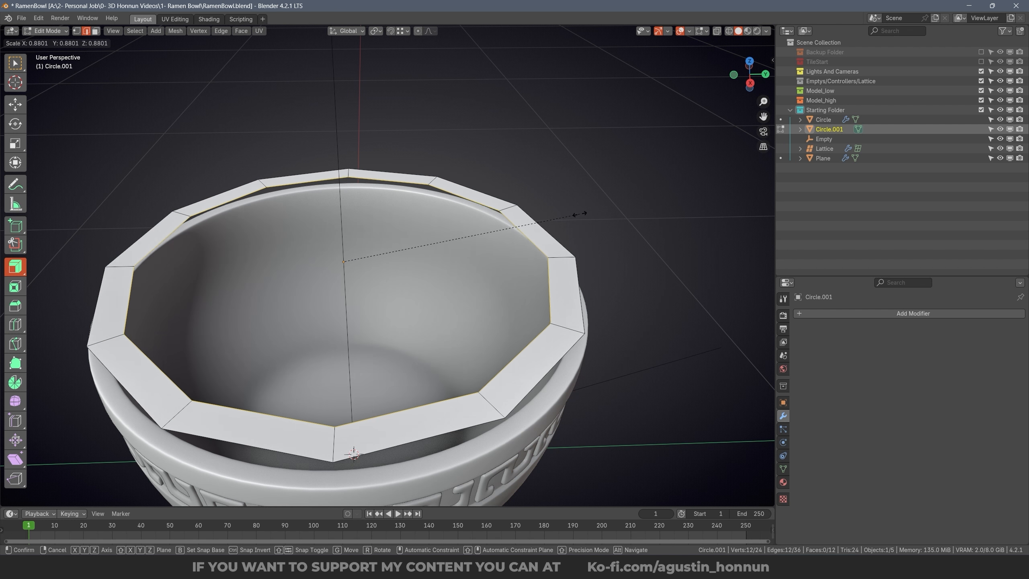
{"action": "left_click", "coordinate": [580, 213]}
{"action": "key", "text": "f"}
{"action": "middle_click_drag", "start_coordinate": [522, 280], "coordinate": [512, 239]}
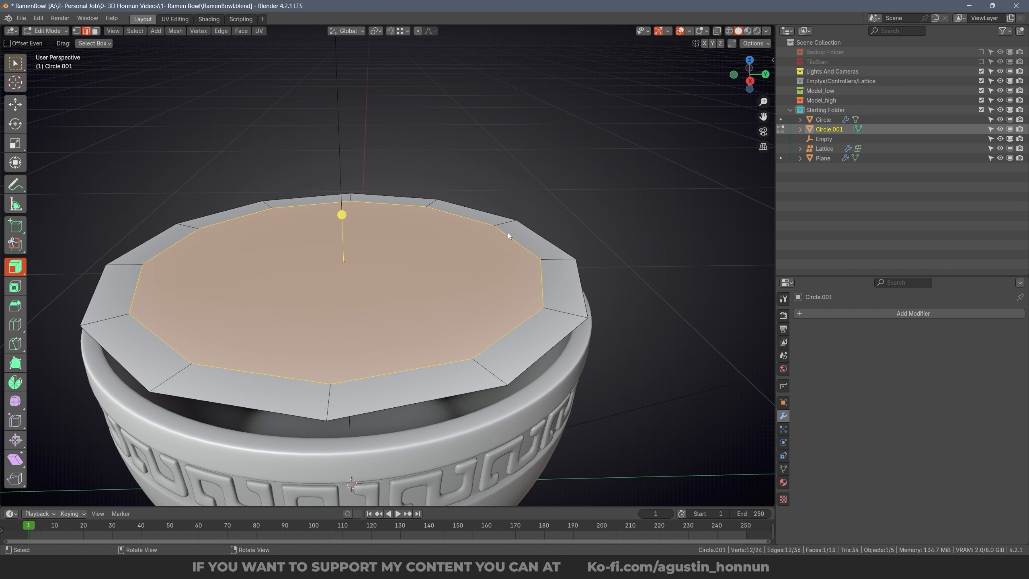
Step: Move the whole filled disc straight down along Z so it sits inside the bowl below the rim, and finish editing its mesh
{"action": "key", "text": "alt+a"}
{"action": "key", "text": "a"}
{"action": "key", "text": "g"}
{"action": "key", "text": "z"}
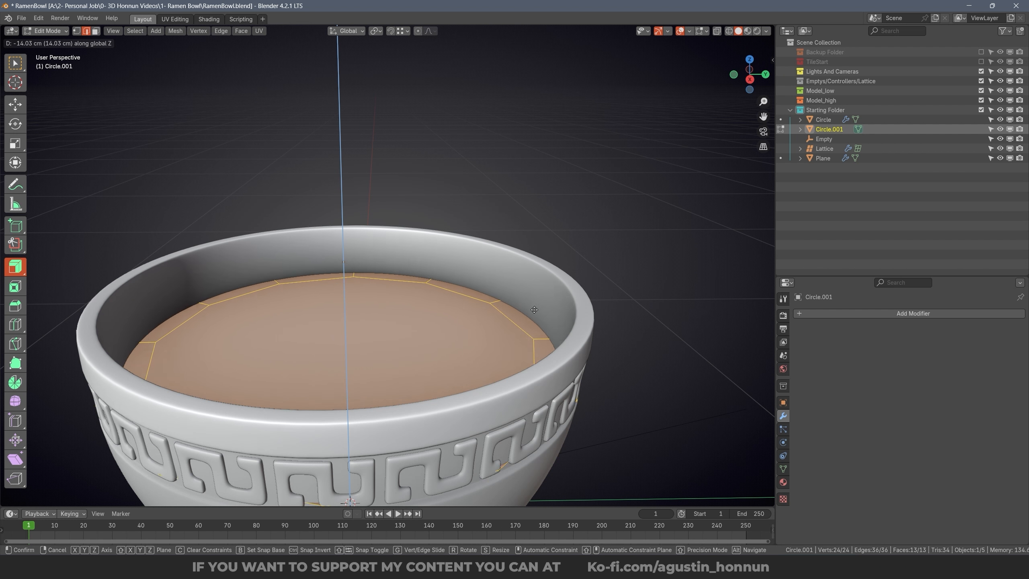
{"action": "left_click", "coordinate": [526, 272]}
{"action": "middle_click_drag", "start_coordinate": [527, 272], "coordinate": [472, 381]}
{"action": "scroll", "coordinate": [514, 263], "scroll_direction": "up", "scroll_amount": 1}
{"action": "key", "text": "Tab"}
Step: Compare the disc's outline with the bowl's wall from above, in both solid and wireframe display
{"action": "scroll", "coordinate": [521, 194], "scroll_direction": "up", "scroll_amount": 5}
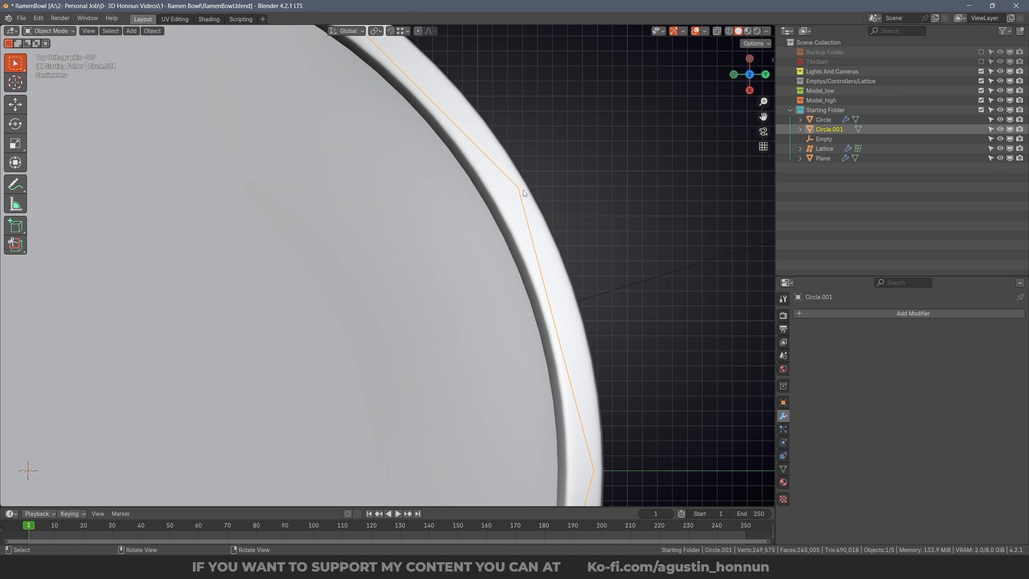
{"action": "scroll", "coordinate": [517, 190], "scroll_direction": "up", "scroll_amount": 12}
{"action": "scroll", "coordinate": [515, 193], "scroll_direction": "down", "scroll_amount": 16}
{"action": "key", "text": "shift+z"}
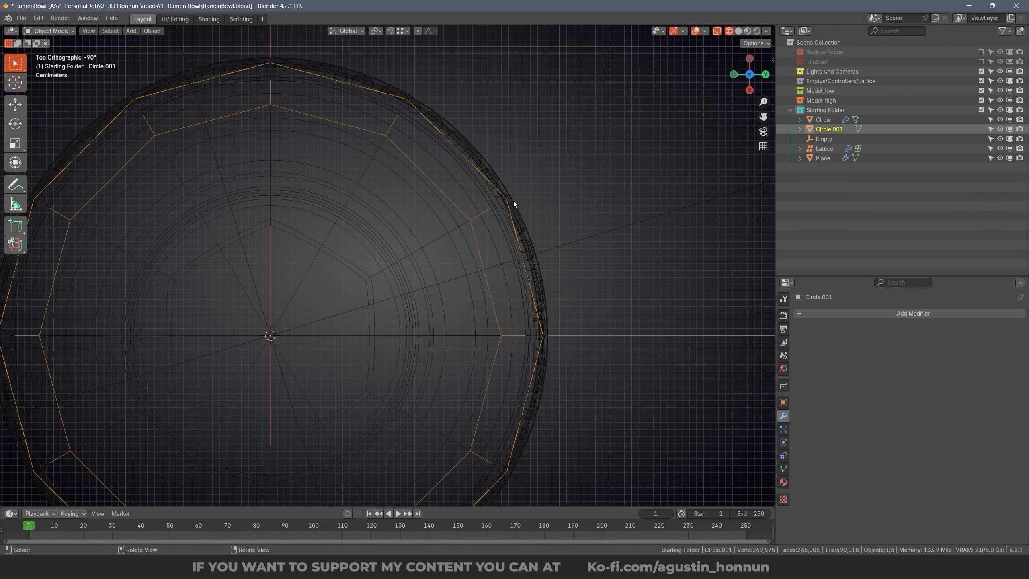
{"action": "scroll", "coordinate": [507, 205], "scroll_direction": "up", "scroll_amount": 6}
{"action": "scroll", "coordinate": [471, 206], "scroll_direction": "down", "scroll_amount": 8}
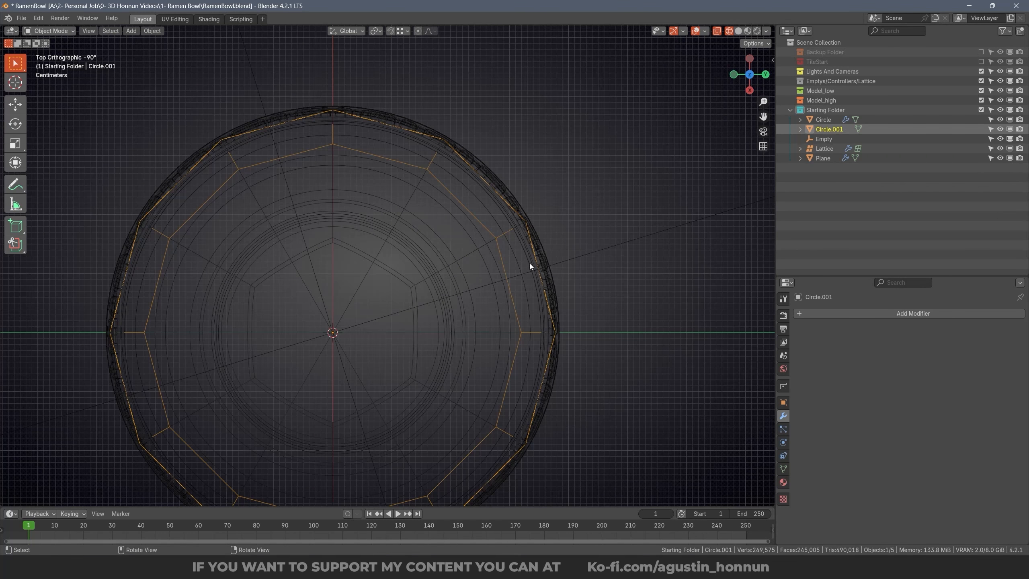
{"action": "scroll", "coordinate": [454, 158], "scroll_direction": "up", "scroll_amount": 5}
{"action": "scroll", "coordinate": [480, 213], "scroll_direction": "down", "scroll_amount": 8}
{"action": "middle_click_drag", "start_coordinate": [477, 219], "coordinate": [486, 231]}
{"action": "key", "text": "shift+z"}
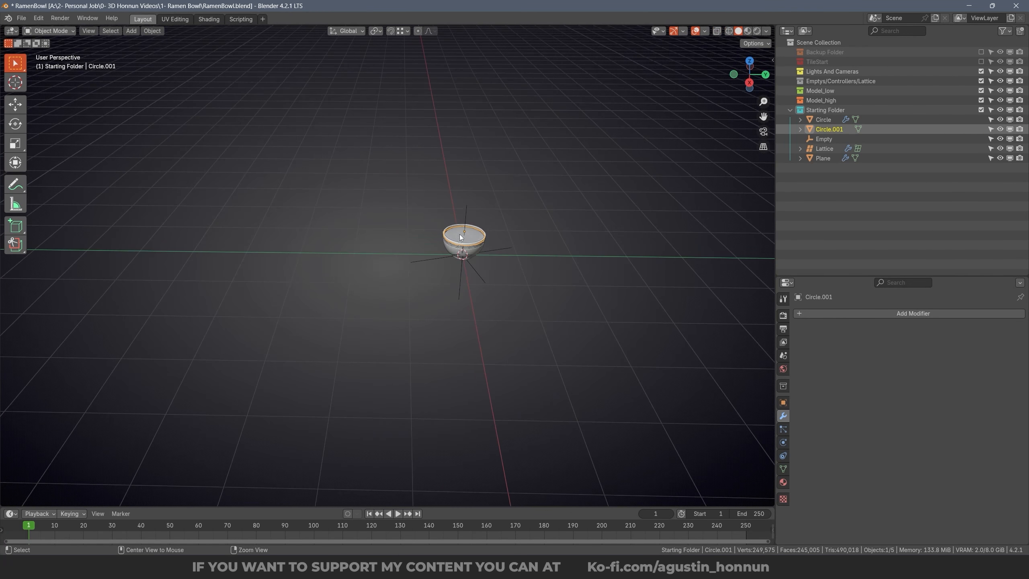
Step: Scale the disc up slightly to about 1.008 so its edge reaches into the bowl's inner wall
{"action": "scroll", "coordinate": [545, 255], "scroll_direction": "up", "scroll_amount": 5}
{"action": "scroll", "coordinate": [545, 256], "scroll_direction": "up", "scroll_amount": 4}
{"action": "key", "text": "s"}
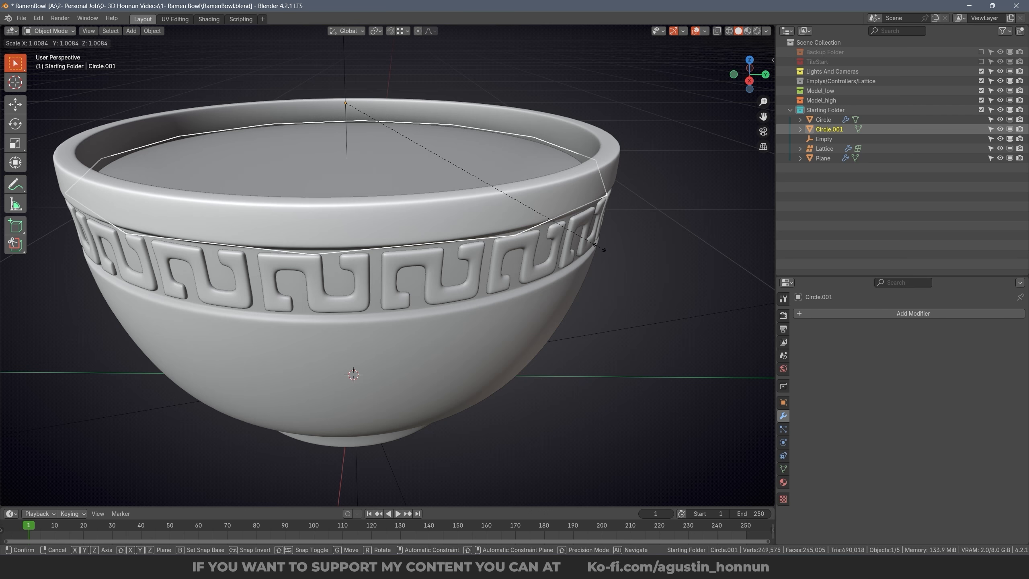
{"action": "left_click", "coordinate": [607, 249]}
{"action": "scroll", "coordinate": [516, 221], "scroll_direction": "up", "scroll_amount": 3}
{"action": "middle_click_drag", "start_coordinate": [516, 220], "coordinate": [556, 274]}
{"action": "scroll", "coordinate": [522, 230], "scroll_direction": "down", "scroll_amount": 5}
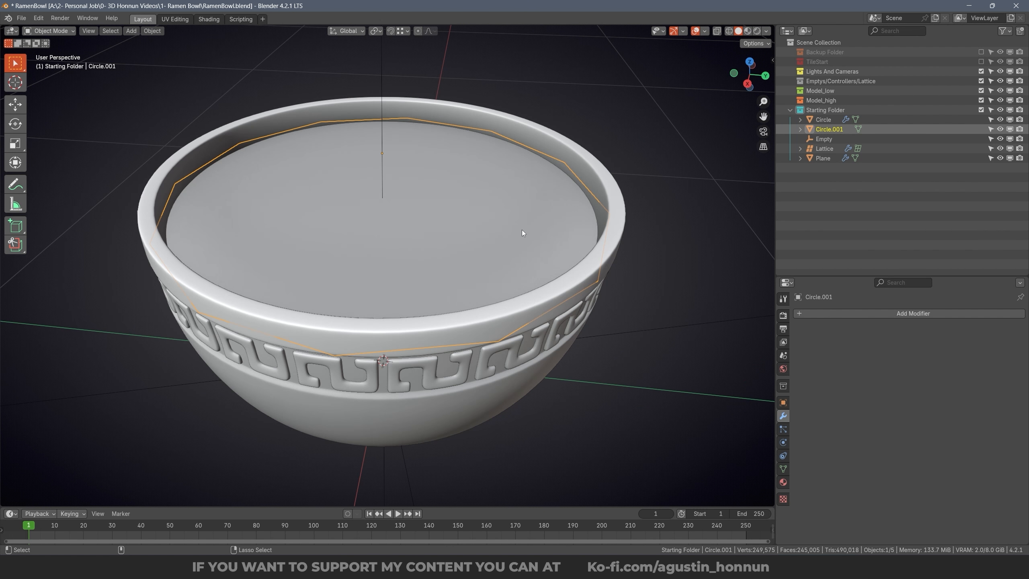
Step: Add a Catmull-Clark Subdivision modifier at level 2 to the disc inside the bowl
{"action": "key", "text": "ctrl+1"}
{"action": "key", "text": "ctrl+2"}
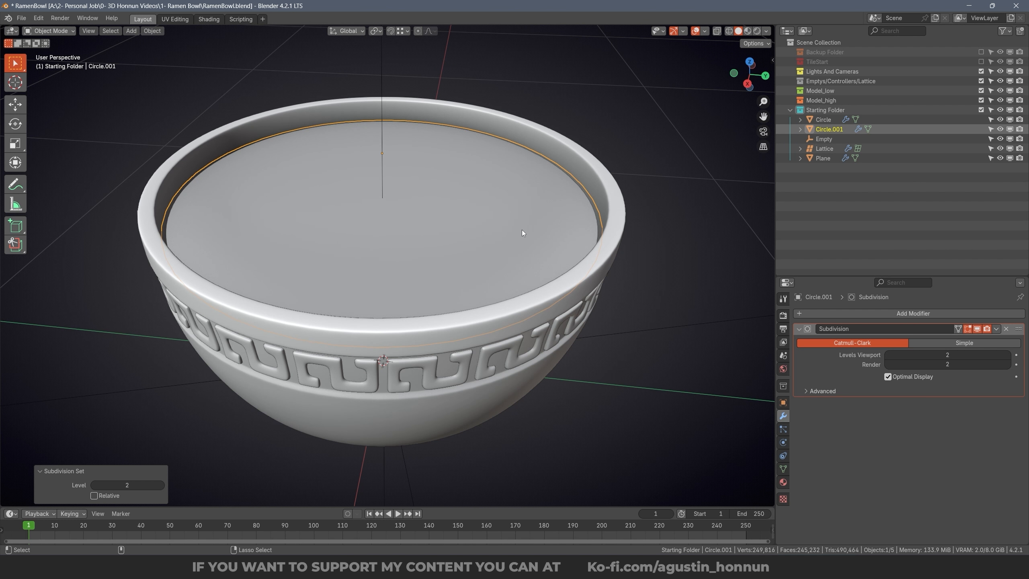
{"action": "middle_click_drag", "start_coordinate": [522, 233], "coordinate": [521, 193], "text": "alt"}
{"action": "scroll", "coordinate": [526, 247], "scroll_direction": "down", "scroll_amount": 3}
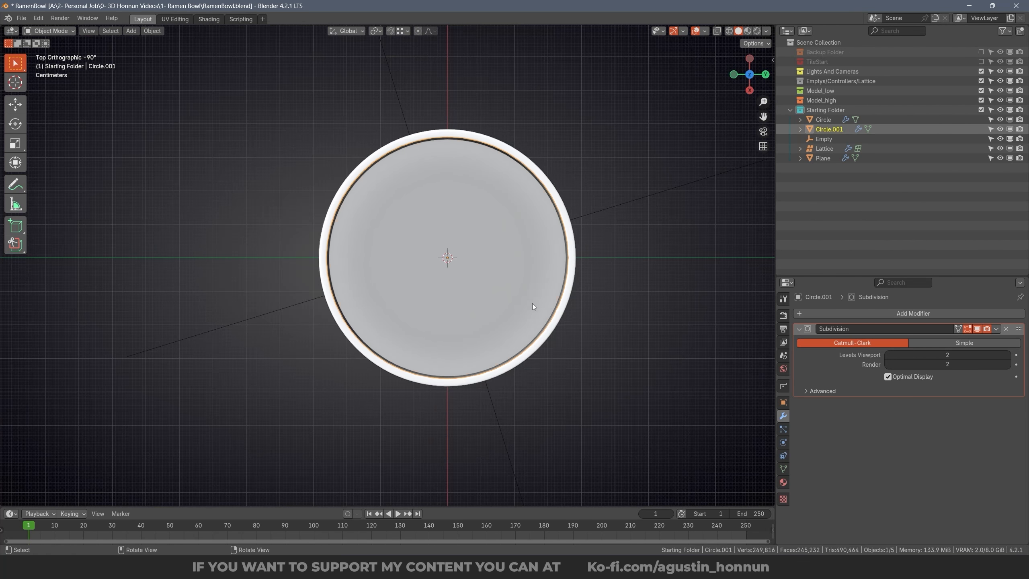
{"action": "middle_click_drag", "start_coordinate": [525, 300], "coordinate": [473, 230]}
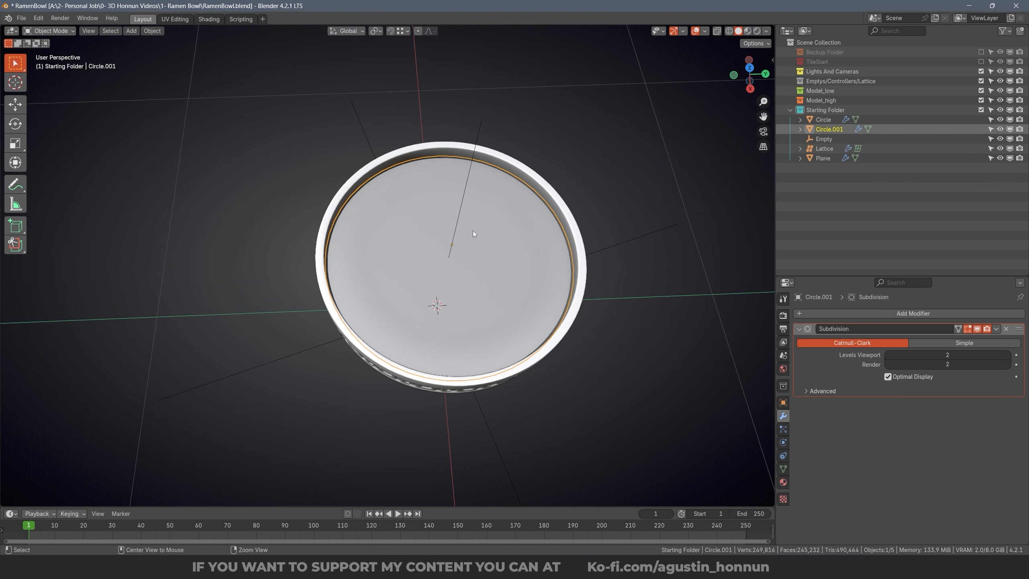
{"action": "scroll", "coordinate": [472, 231], "scroll_direction": "up", "scroll_amount": 3}
Step: Split the disc's centre face into six wedges by connecting three pairs of opposite inner-ring vertices through the middle with Connect Vertex Path
{"action": "key", "text": "Tab"}
{"action": "key", "text": "ctrl+Tab"}
{"action": "left_click", "coordinate": [466, 192]}
{"action": "key", "text": "alt+a"}
{"action": "left_click", "coordinate": [428, 121]}
{"action": "middle_click_drag", "start_coordinate": [428, 121], "coordinate": [428, 236], "text": "alt"}
{"action": "right_click_drag", "start_coordinate": [428, 236], "coordinate": [431, 210], "text": "shift"}
{"action": "mouse_move", "coordinate": [431, 211]}
{"action": "right_mouse_down", "text": "ctrl"}
{"action": "mouse_move", "coordinate": [430, 183]}
{"action": "mouse_move", "coordinate": [429, 201]}
{"action": "mouse_move", "coordinate": [419, 187]}
{"action": "mouse_move", "coordinate": [410, 201]}
{"action": "right_mouse_up", "text": "ctrl"}
{"action": "left_click", "coordinate": [430, 184]}
{"action": "right_click_drag", "start_coordinate": [410, 201], "coordinate": [409, 216], "text": "shift"}
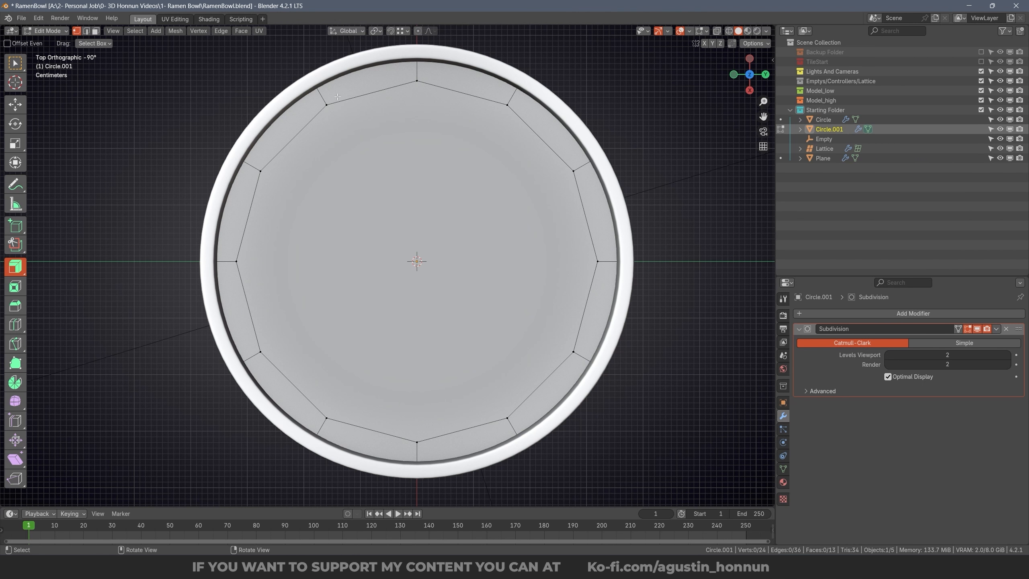
{"action": "left_click", "coordinate": [326, 105], "text": "shift"}
{"action": "key", "text": "alt+a"}
{"action": "key", "text": "alt+a"}
{"action": "left_click", "coordinate": [198, 30]}
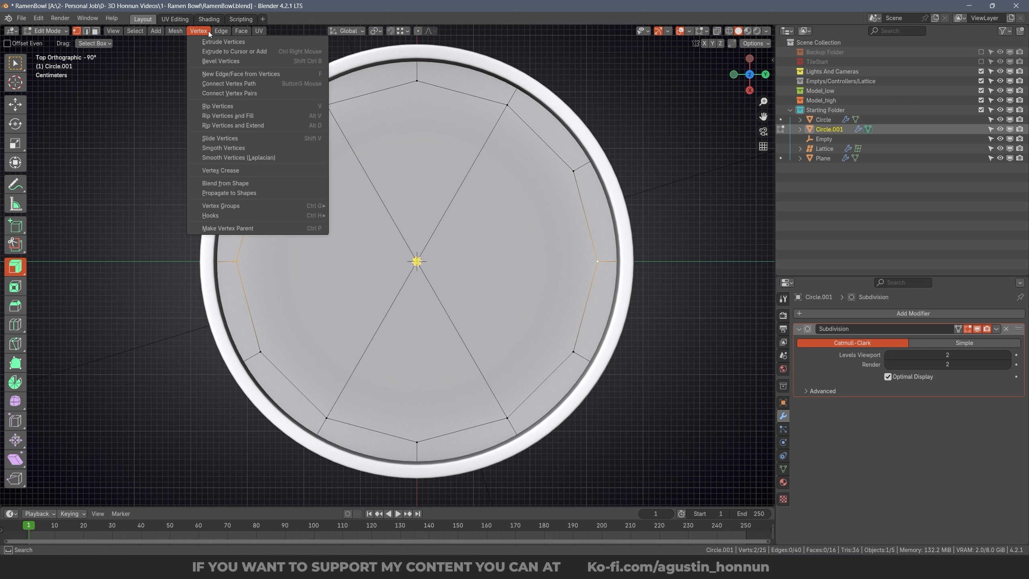
{"action": "left_click", "coordinate": [229, 84]}
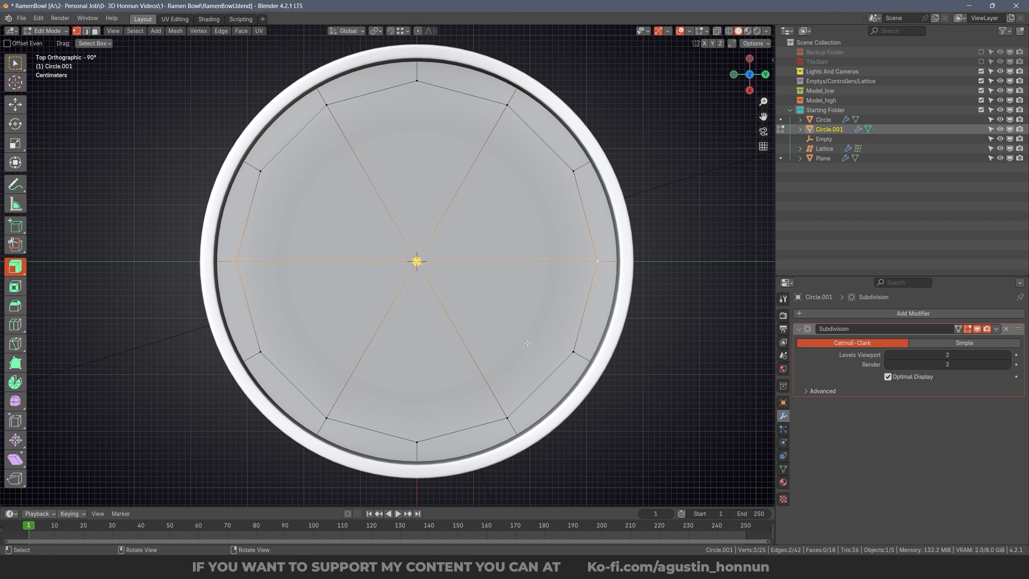
{"action": "middle_click_drag", "start_coordinate": [528, 343], "coordinate": [459, 252]}
{"action": "key", "text": "Tab"}
{"action": "left_click", "coordinate": [507, 262]}
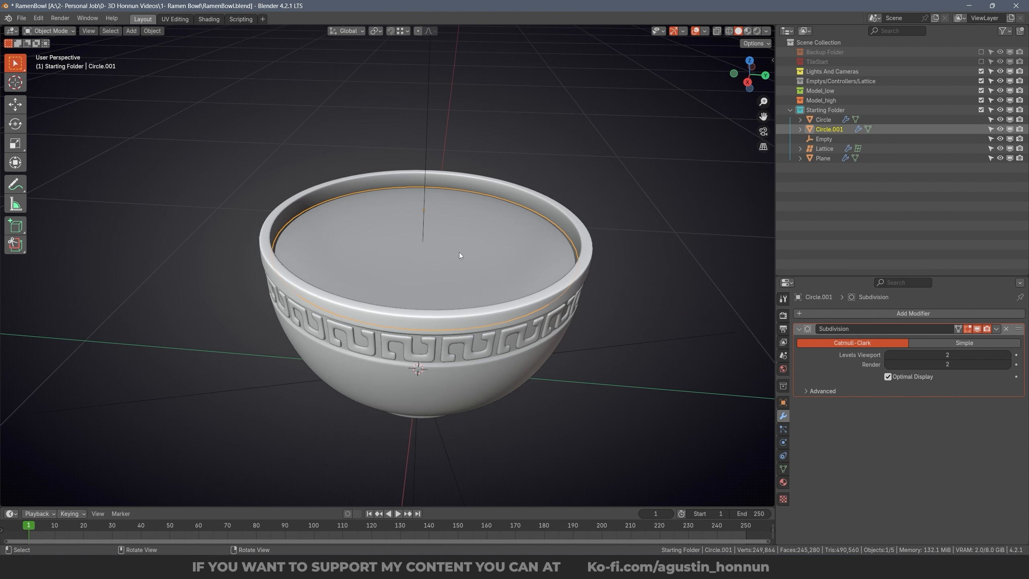
Step: Examine the subdivided disc inside the bowl and compare it with the bowl object
{"action": "scroll", "coordinate": [459, 255], "scroll_direction": "up", "scroll_amount": 3}
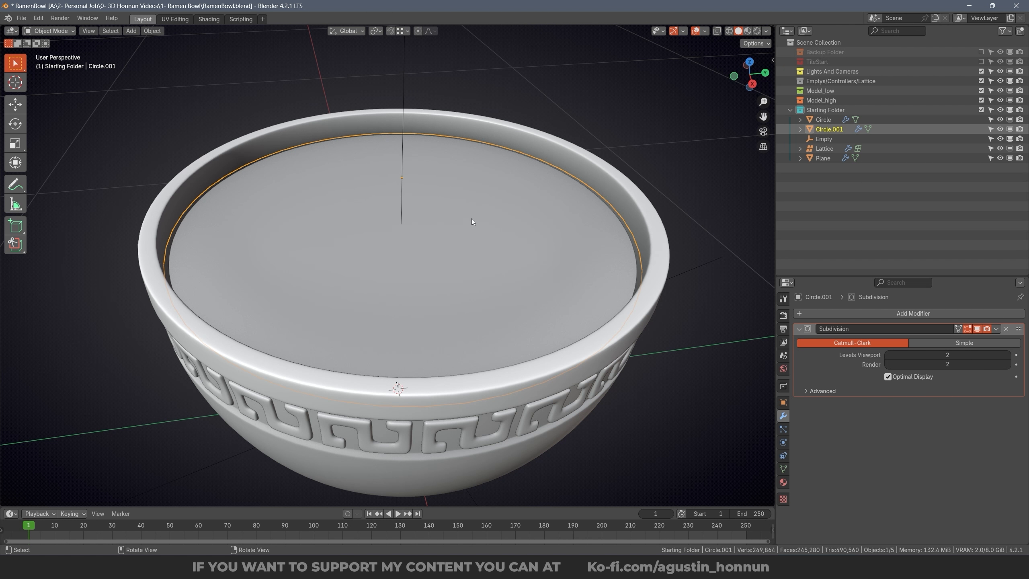
{"action": "mouse_move", "coordinate": [469, 228]}
{"action": "middle_mouse_down"}
{"action": "mouse_move", "coordinate": [464, 312]}
{"action": "mouse_move", "coordinate": [442, 208]}
{"action": "mouse_move", "coordinate": [464, 235]}
{"action": "mouse_move", "coordinate": [428, 185]}
{"action": "mouse_move", "coordinate": [470, 214]}
{"action": "middle_mouse_up"}
{"action": "scroll", "coordinate": [443, 207], "scroll_direction": "down", "scroll_amount": 3}
{"action": "left_click", "coordinate": [428, 185]}
{"action": "scroll", "coordinate": [428, 185], "scroll_direction": "up", "scroll_amount": 3}
{"action": "left_click", "coordinate": [555, 213]}
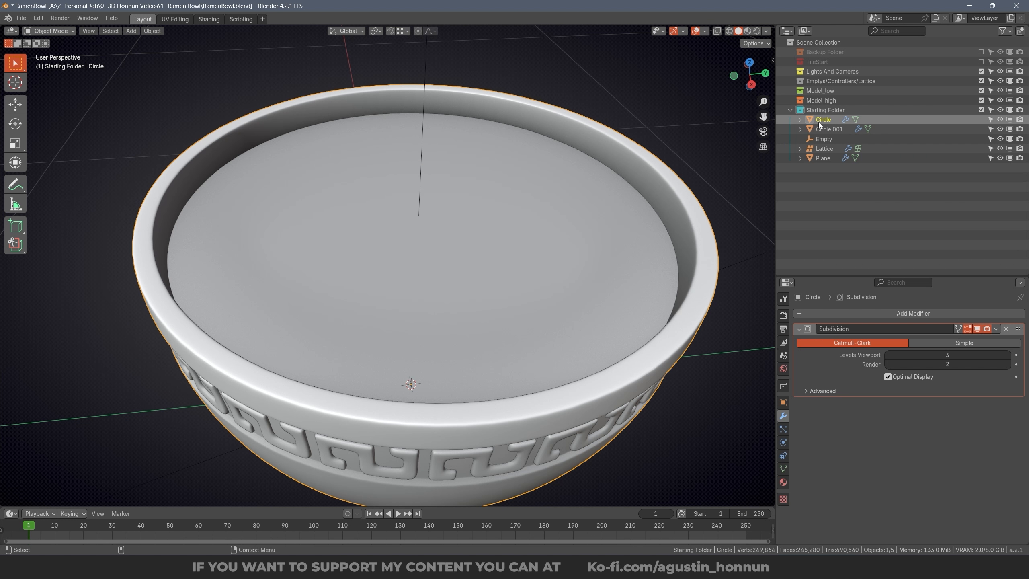
{"action": "middle_click_drag", "start_coordinate": [597, 208], "coordinate": [560, 206]}
{"action": "key", "text": "alt+a"}
{"action": "scroll", "coordinate": [625, 185], "scroll_direction": "down", "scroll_amount": 1}
{"action": "scroll", "coordinate": [560, 206], "scroll_direction": "up", "scroll_amount": 2}
Step: Snap the 3D cursor to the centre vertex of the disc inside the bowl
{"action": "left_click", "coordinate": [403, 232]}
{"action": "key", "text": "Tab"}
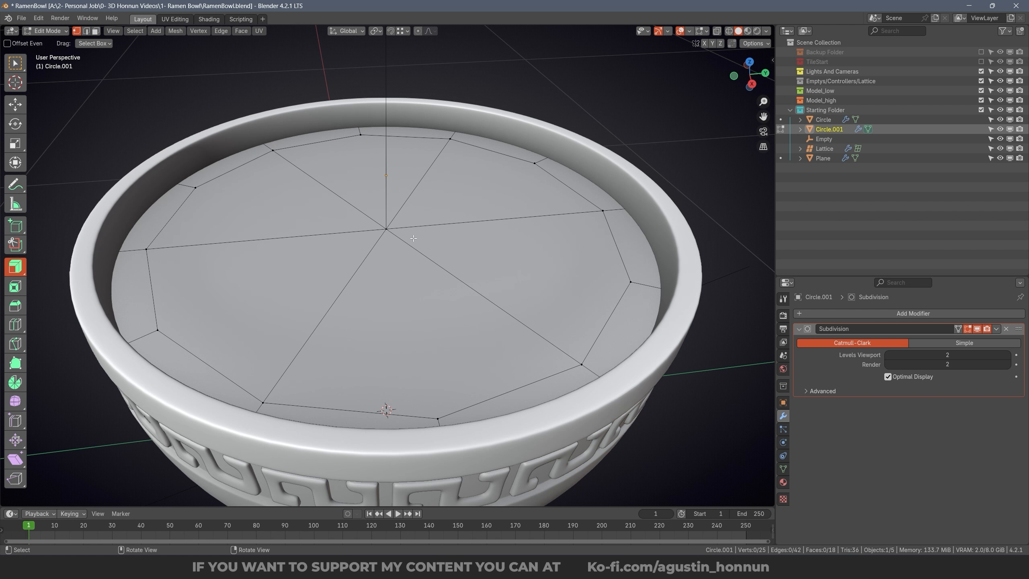
{"action": "key", "text": "ctrl+Tab"}
{"action": "left_click", "coordinate": [397, 235]}
{"action": "left_click", "coordinate": [372, 235]}
{"action": "middle_click_drag", "start_coordinate": [397, 241], "coordinate": [439, 240]}
{"action": "key", "text": "shift+s"}
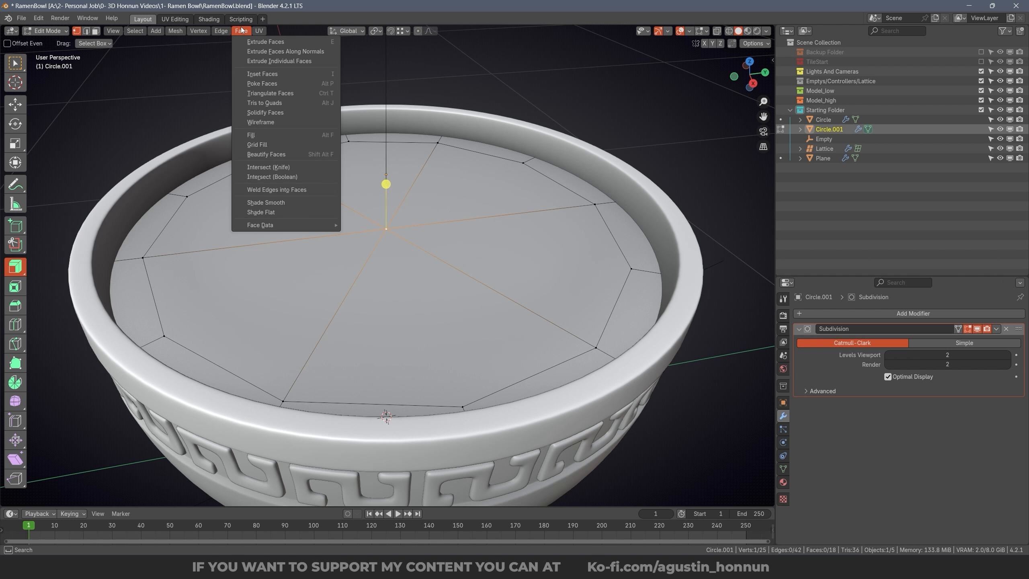
{"action": "mouse_move", "coordinate": [175, 31]}
{"action": "mouse_move", "coordinate": [186, 61]}
{"action": "left_click", "coordinate": [303, 104]}
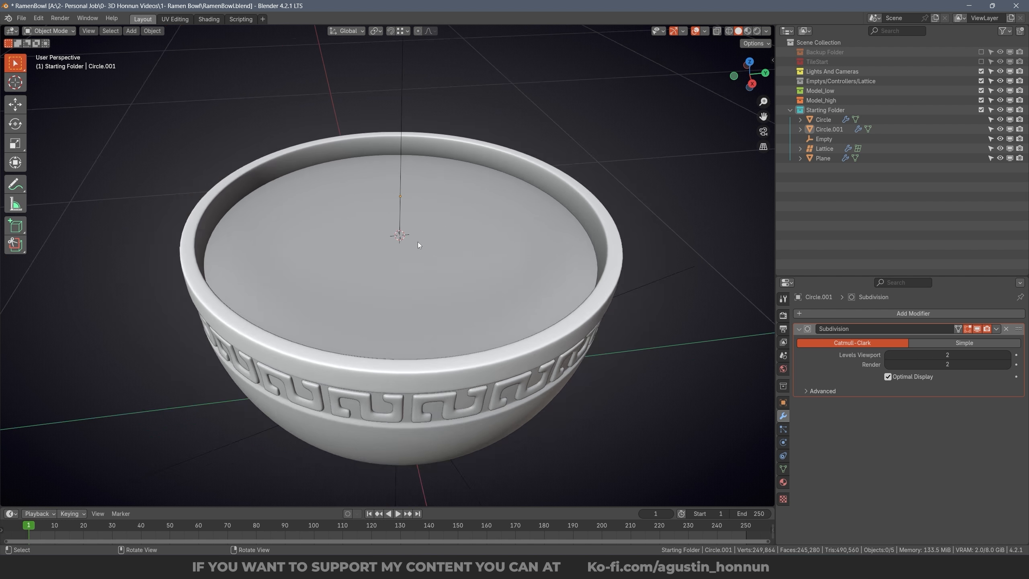
Step: Check the Extra Mesh Objects add-on that supplies Single Vert, filtering the enabled add-ons in the preferences by "extra" and expanding its details
{"action": "scroll", "coordinate": [418, 241], "scroll_direction": "up", "scroll_amount": 2}
{"action": "key", "text": "shift+a"}
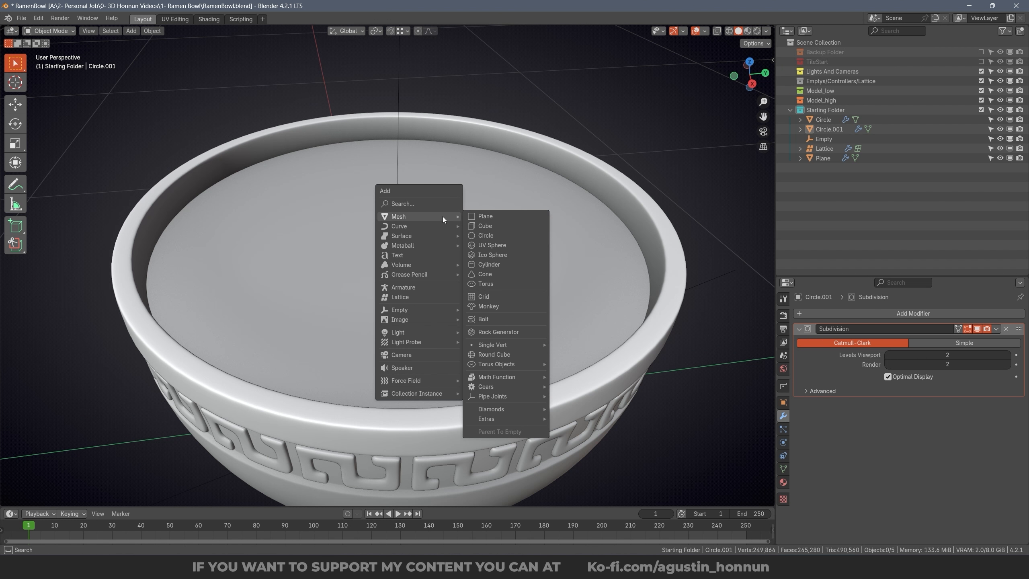
{"action": "mouse_move", "coordinate": [502, 344]}
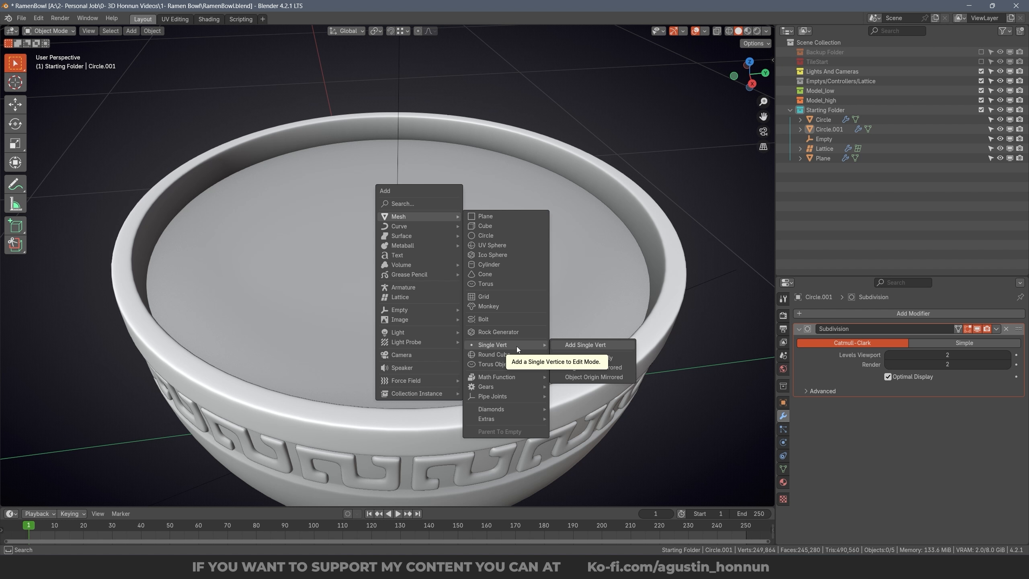
{"action": "left_click", "coordinate": [38, 18]}
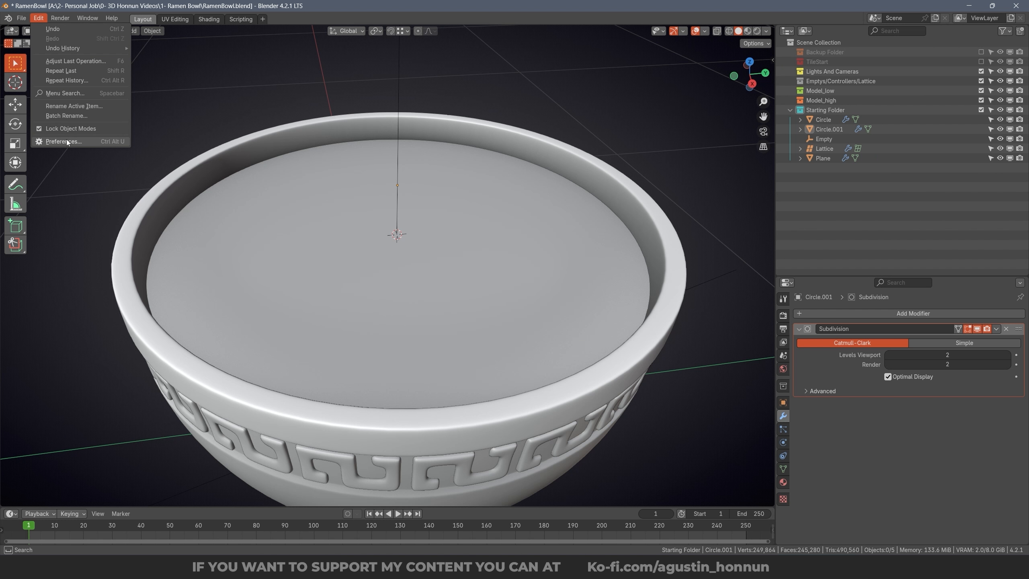
{"action": "left_click", "coordinate": [65, 141]}
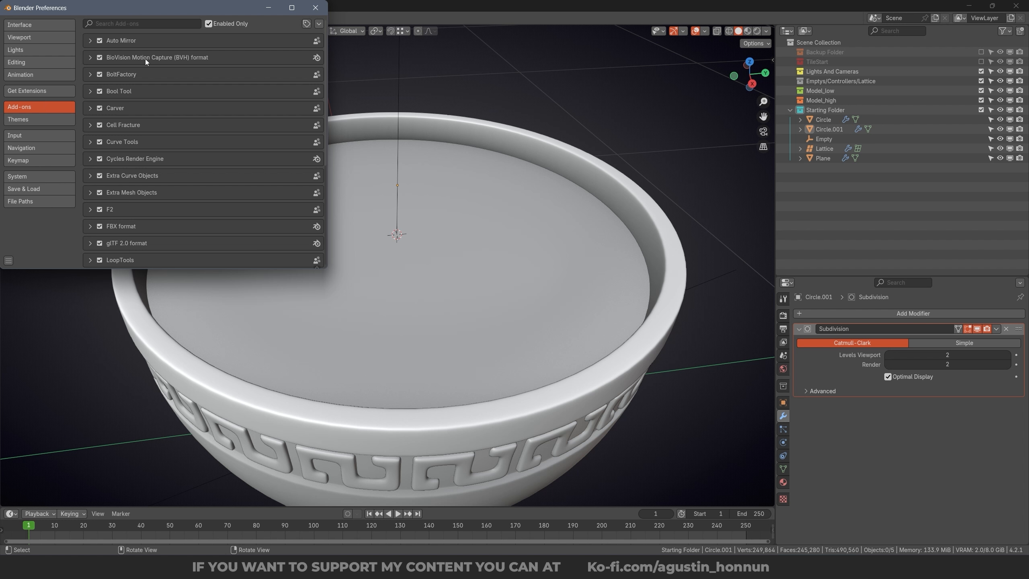
{"action": "left_click", "coordinate": [138, 25]}
{"action": "type", "text": "extra"}
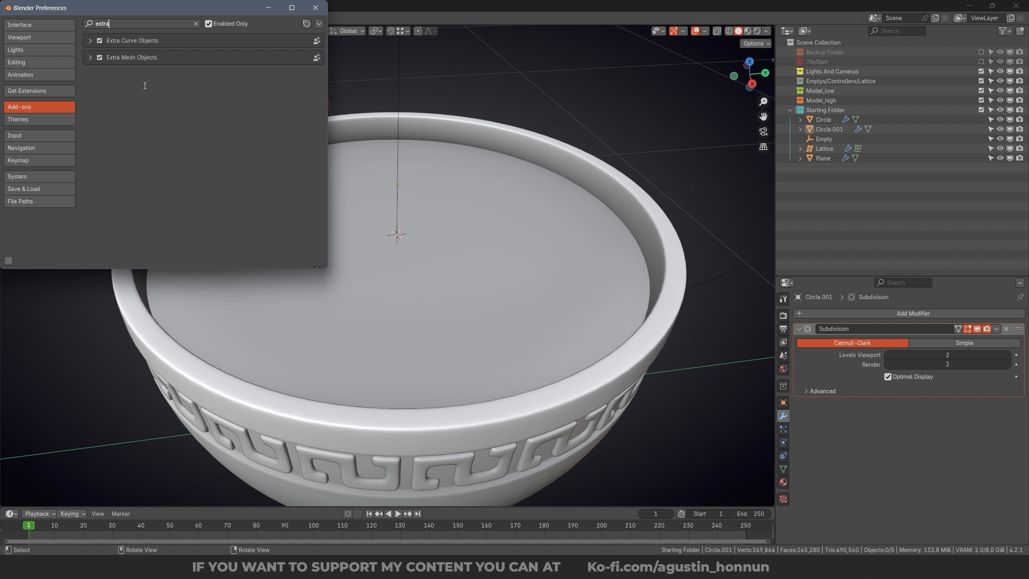
{"action": "key", "text": "Return"}
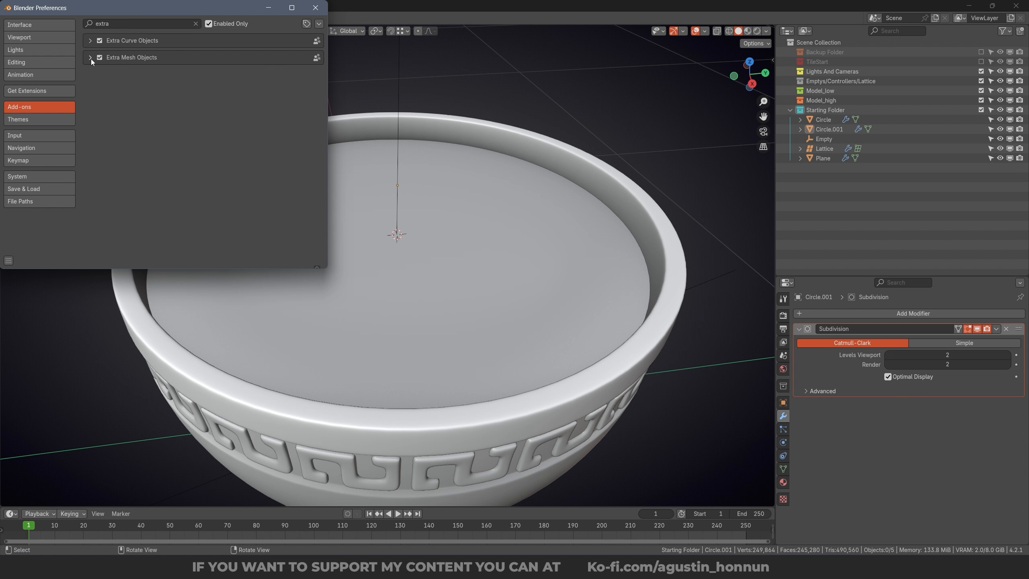
{"action": "left_click", "coordinate": [90, 57]}
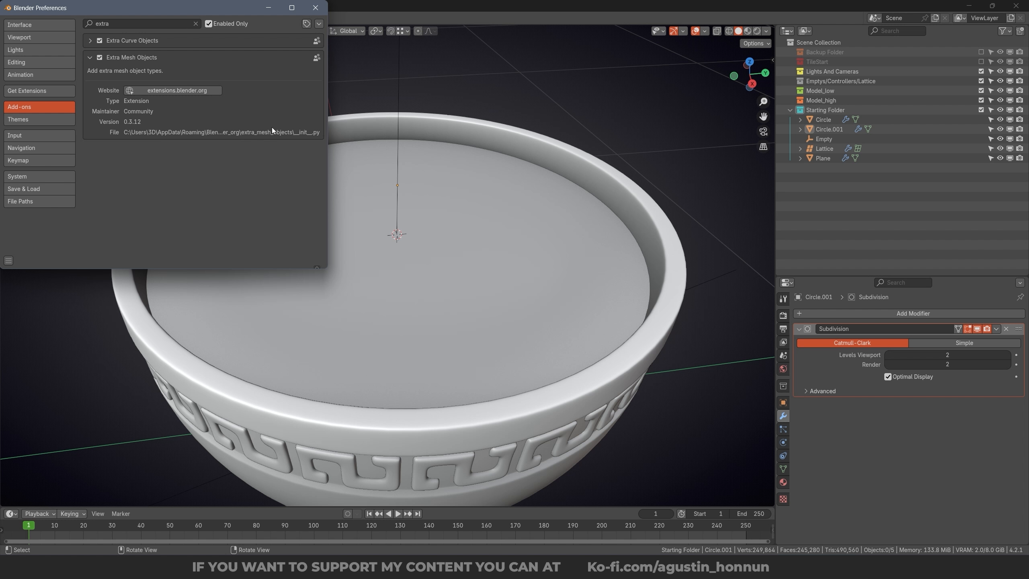
{"action": "left_click_drag", "start_coordinate": [226, 7], "coordinate": [354, 74]}
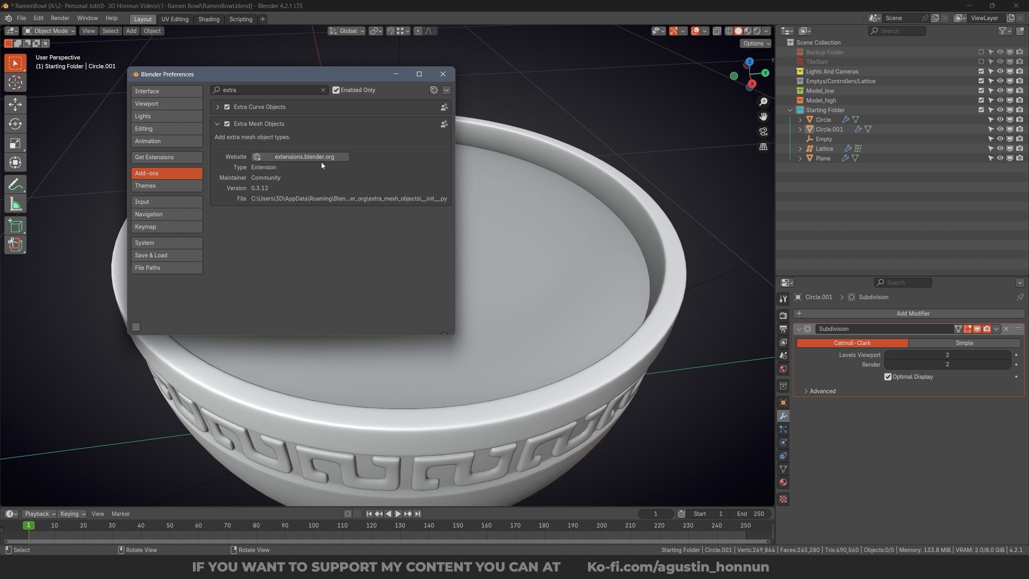
Step: Add a single-vertex mesh at the 3D cursor in the disc's centre
{"action": "key", "text": "shift+a"}
{"action": "mouse_move", "coordinate": [481, 185]}
{"action": "mouse_move", "coordinate": [564, 317]}
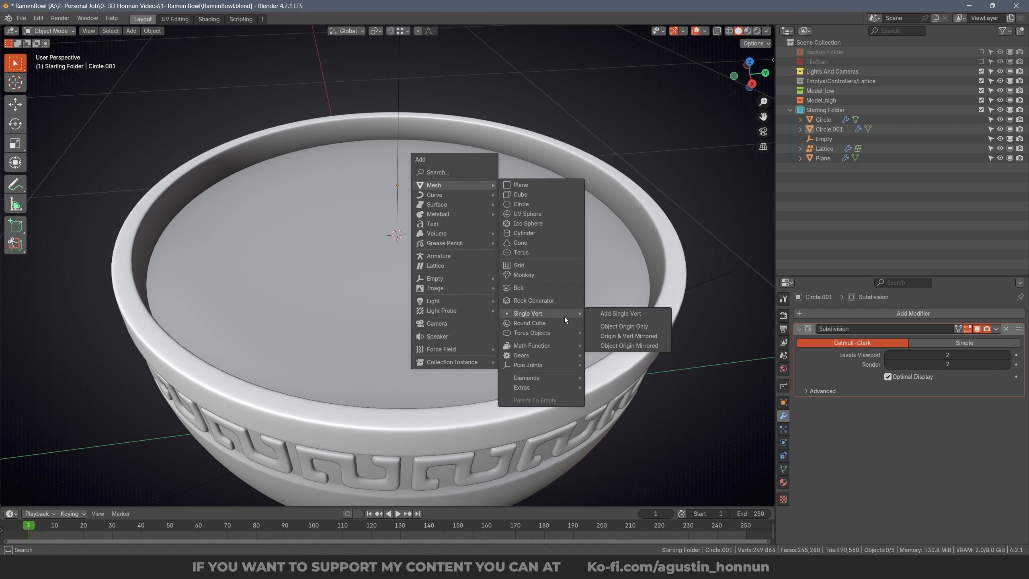
{"action": "left_click", "coordinate": [638, 312]}
Step: In top view, extrude the single vertex six times into a rounded chain of edges curling out from the bowl's centre
{"action": "key", "text": "KP_7"}
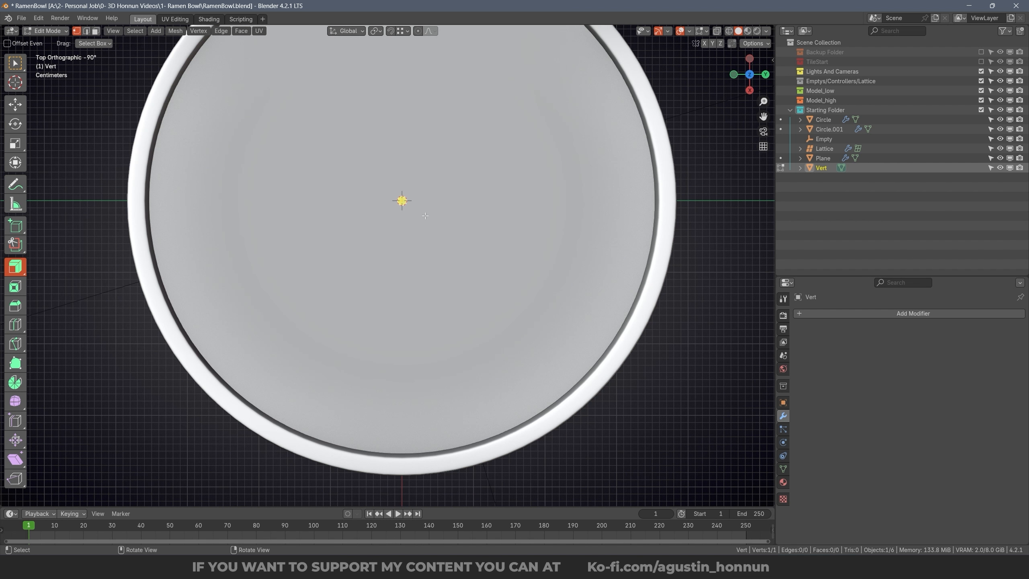
{"action": "key", "text": "e"}
{"action": "left_click", "coordinate": [452, 276]}
{"action": "key", "text": "e"}
{"action": "left_click", "coordinate": [515, 284]}
{"action": "key", "text": "e"}
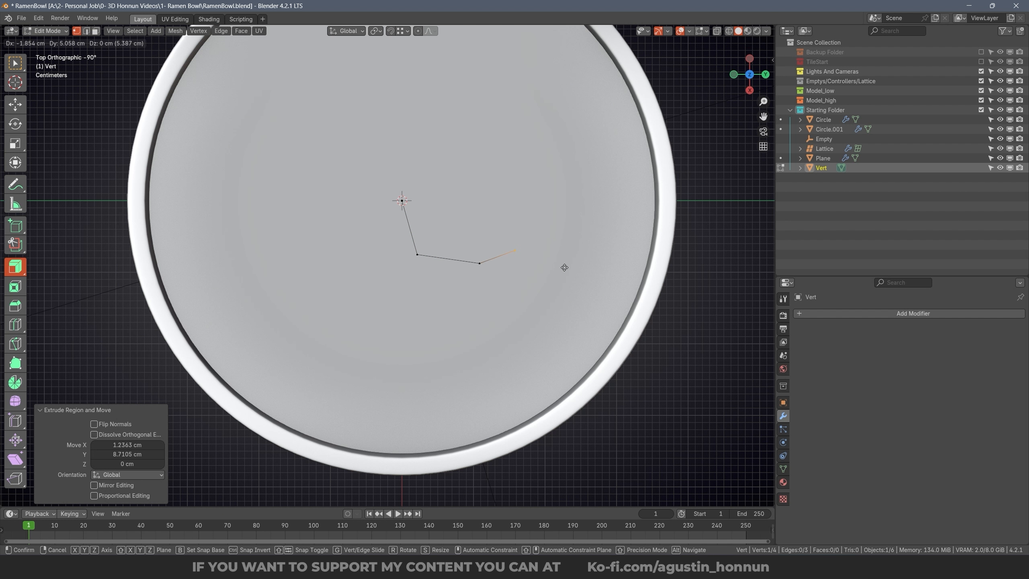
{"action": "left_click", "coordinate": [580, 254]}
{"action": "key", "text": "e"}
{"action": "left_click", "coordinate": [595, 184]}
{"action": "key", "text": "e"}
{"action": "left_click", "coordinate": [532, 64]}
{"action": "key", "text": "e"}
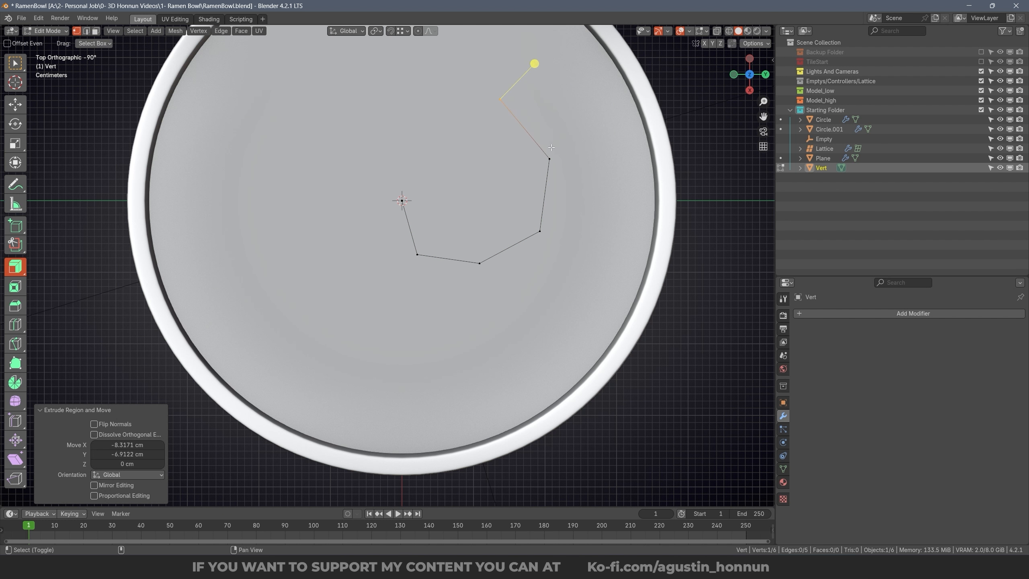
{"action": "middle_click_drag", "start_coordinate": [533, 64], "coordinate": [530, 129], "text": "shift"}
{"action": "left_click", "coordinate": [433, 98]}
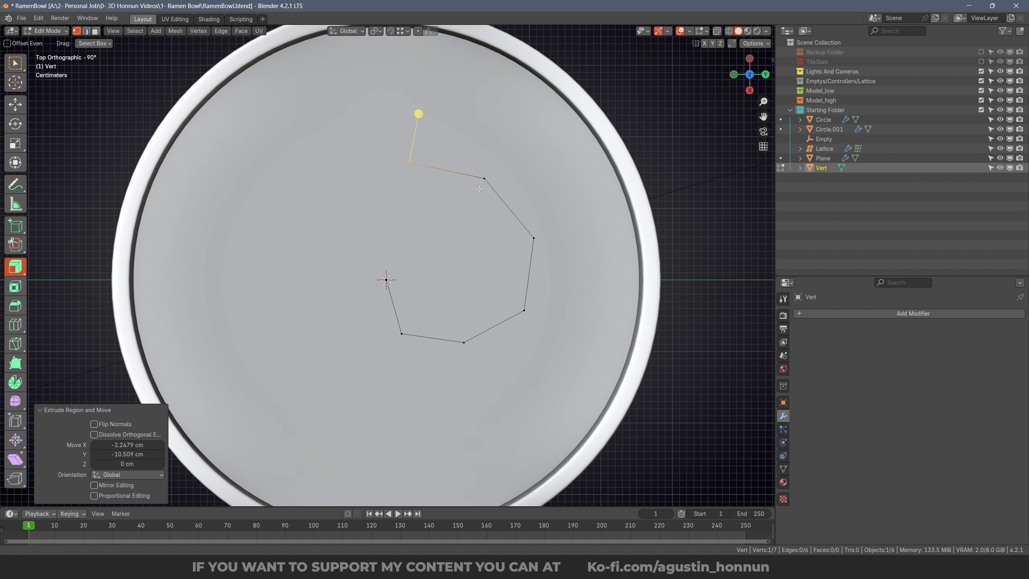
Step: Continue the vertex chain with three more extruded edges looping around the far side of the bowl's centre
{"action": "scroll", "coordinate": [502, 187], "scroll_direction": "up", "scroll_amount": 1}
{"action": "key", "text": "e"}
{"action": "left_click", "coordinate": [434, 211]}
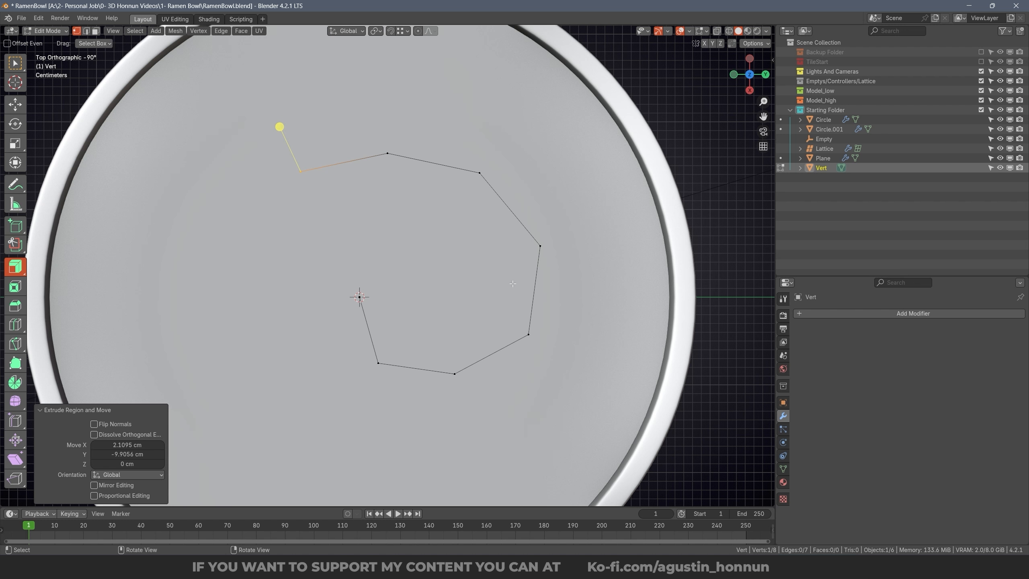
{"action": "middle_click_drag", "start_coordinate": [455, 172], "coordinate": [465, 135], "text": "shift"}
{"action": "key", "text": "e"}
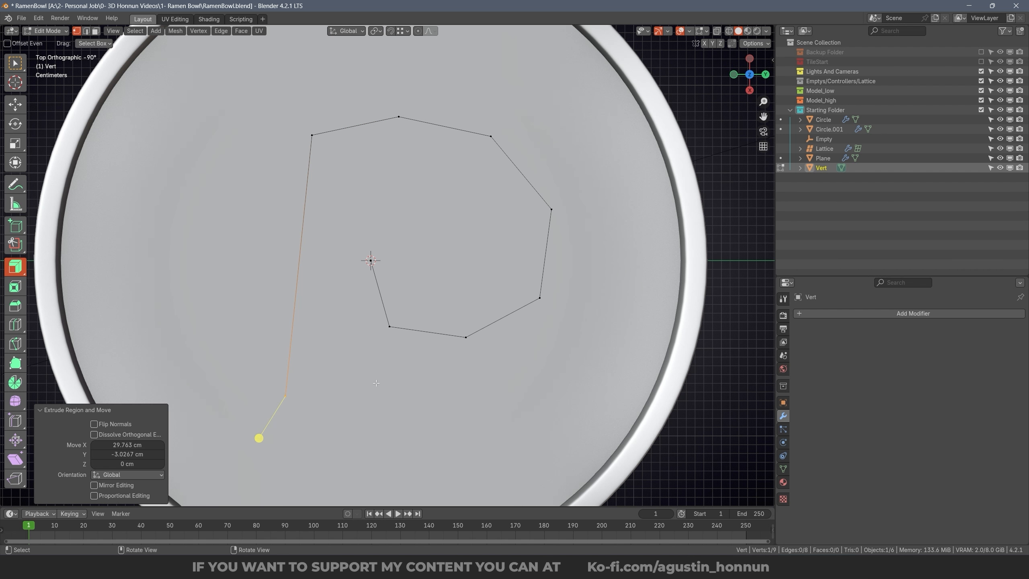
{"action": "left_click", "coordinate": [381, 386]}
{"action": "key", "text": "e"}
{"action": "left_click", "coordinate": [446, 401]}
{"action": "key", "text": "e"}
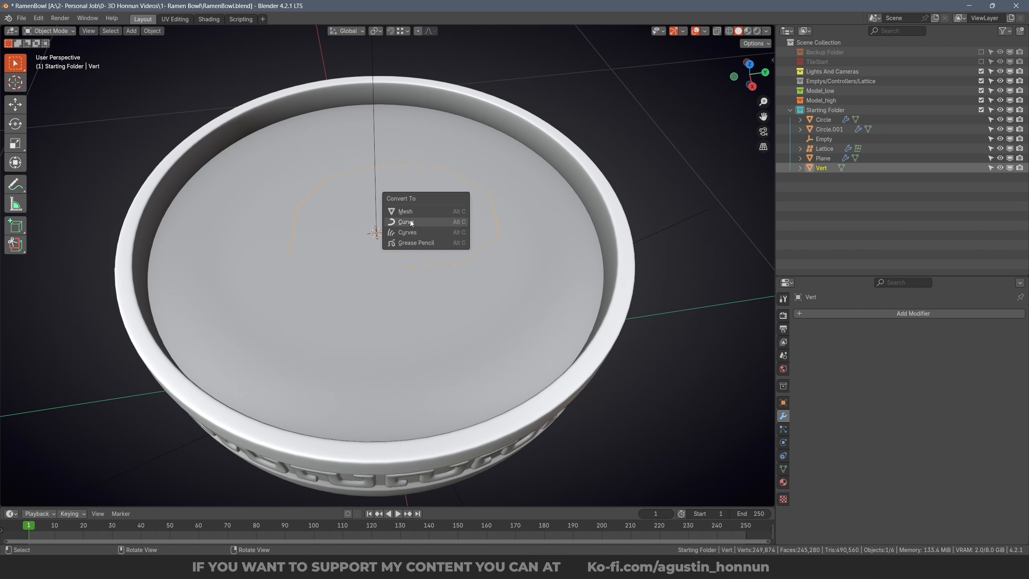
Step: Convert the vertex chain to a curve
{"action": "key", "text": "Escape"}
{"action": "key", "text": "alt+c"}
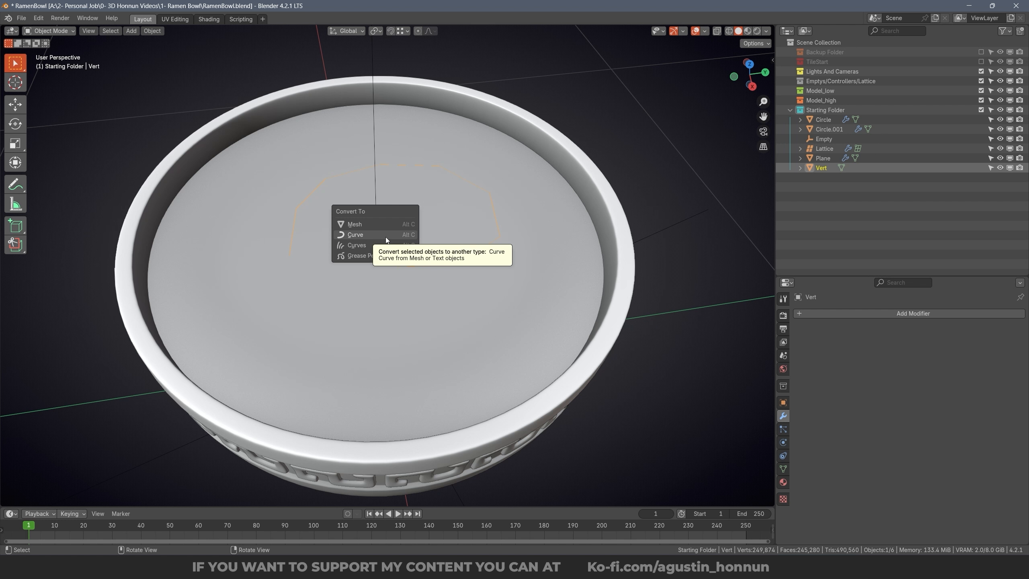
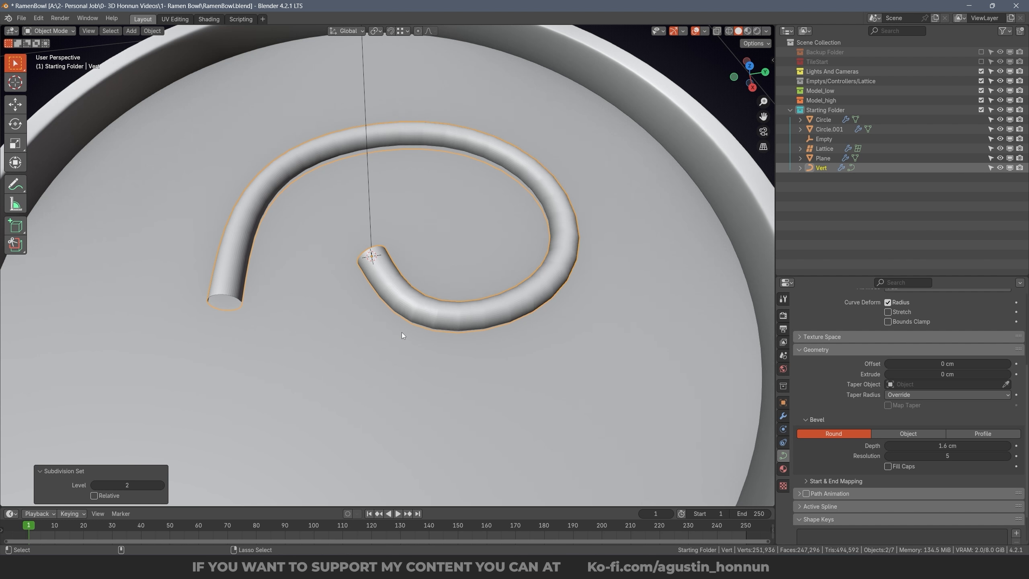
Step: Raise the noodle's Subdivision viewport level to 3 and turn off its Optimal Display
{"action": "left_click_drag", "start_coordinate": [406, 257], "coordinate": [433, 300], "text": "alt"}
{"action": "left_click", "coordinate": [442, 312]}
{"action": "left_click", "coordinate": [443, 332]}
{"action": "left_click_drag", "start_coordinate": [441, 344], "coordinate": [413, 325], "text": "alt"}
{"action": "scroll", "coordinate": [454, 280], "scroll_direction": "up", "scroll_amount": 5}
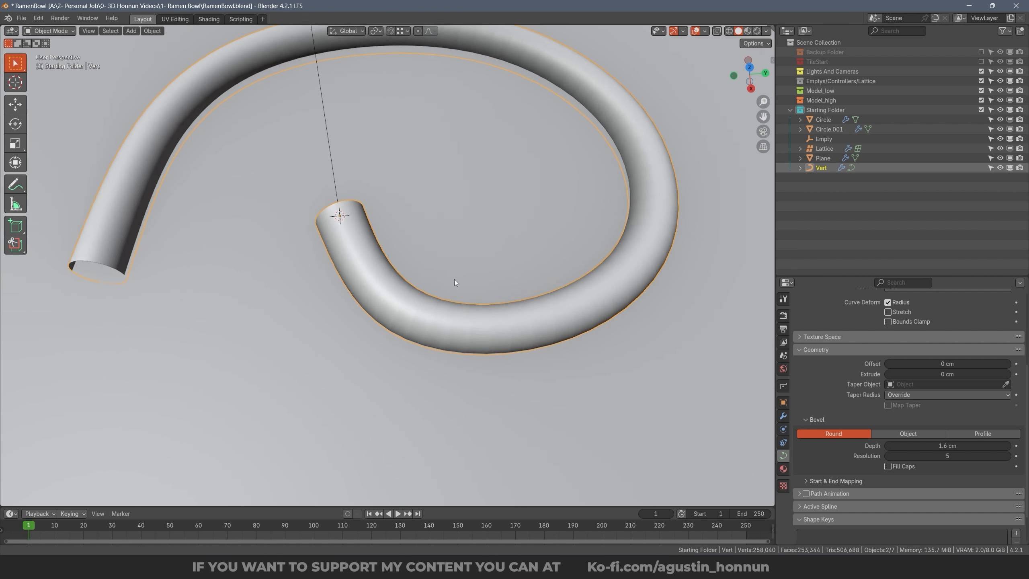
{"action": "scroll", "coordinate": [455, 282], "scroll_direction": "up", "scroll_amount": 6}
{"action": "scroll", "coordinate": [426, 307], "scroll_direction": "up", "scroll_amount": 2}
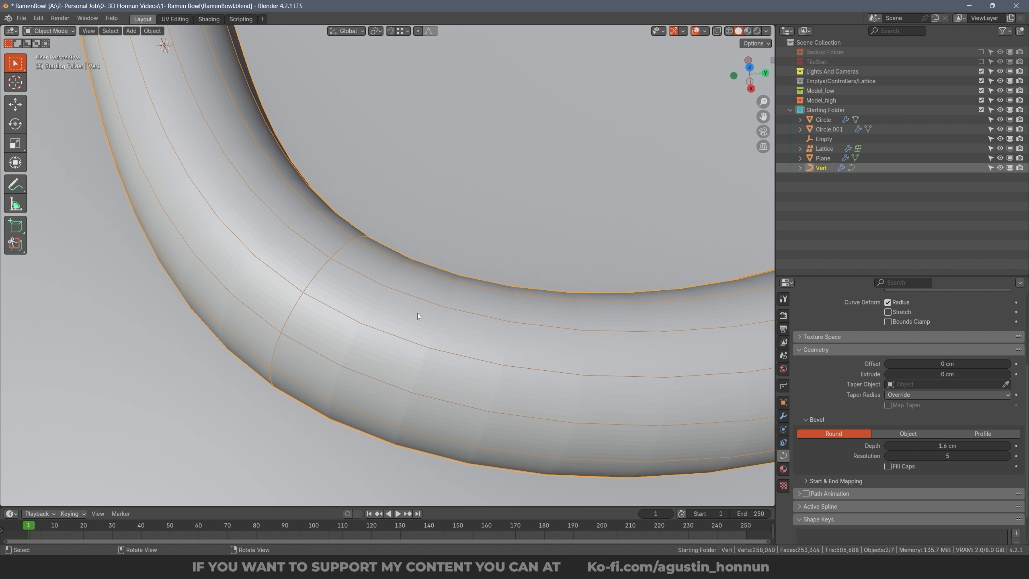
{"action": "left_click", "coordinate": [782, 416]}
{"action": "left_click", "coordinate": [887, 377]}
{"action": "scroll", "coordinate": [421, 251], "scroll_direction": "down", "scroll_amount": 5}
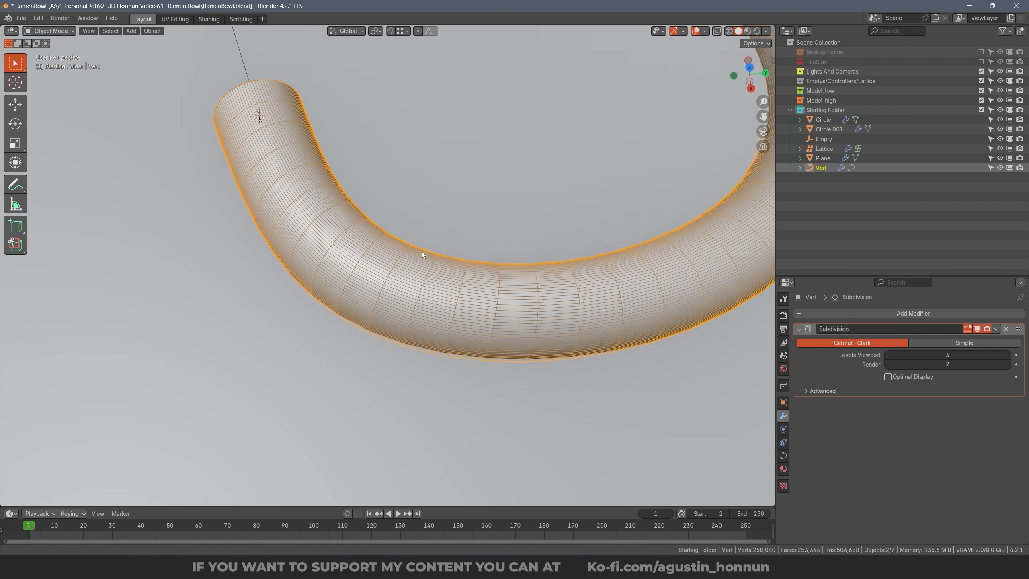
Step: Examine the wireframe density around the noodle's open end at the bowl's centre
{"action": "middle_click_drag", "start_coordinate": [421, 251], "coordinate": [345, 353]}
{"action": "scroll", "coordinate": [429, 259], "scroll_direction": "down", "scroll_amount": 2}
{"action": "left_click", "coordinate": [489, 335]}
{"action": "scroll", "coordinate": [508, 259], "scroll_direction": "up", "scroll_amount": 3}
{"action": "scroll", "coordinate": [380, 258], "scroll_direction": "up", "scroll_amount": 3}
{"action": "scroll", "coordinate": [380, 258], "scroll_direction": "down", "scroll_amount": 3}
{"action": "scroll", "coordinate": [316, 384], "scroll_direction": "down", "scroll_amount": 2}
{"action": "scroll", "coordinate": [295, 384], "scroll_direction": "down", "scroll_amount": 2}
{"action": "scroll", "coordinate": [334, 330], "scroll_direction": "up", "scroll_amount": 1}
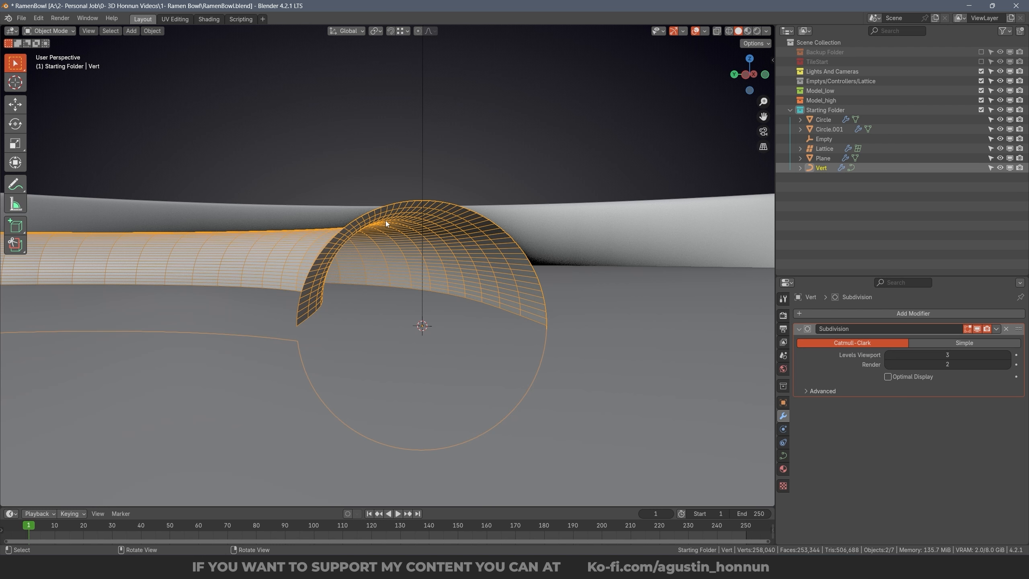
Step: Set the noodle curve's bevel resolution to 0 and its bevel depth to 2.4 cm
{"action": "left_click", "coordinate": [783, 455]}
{"action": "scroll", "coordinate": [859, 474], "scroll_direction": "down", "scroll_amount": 5}
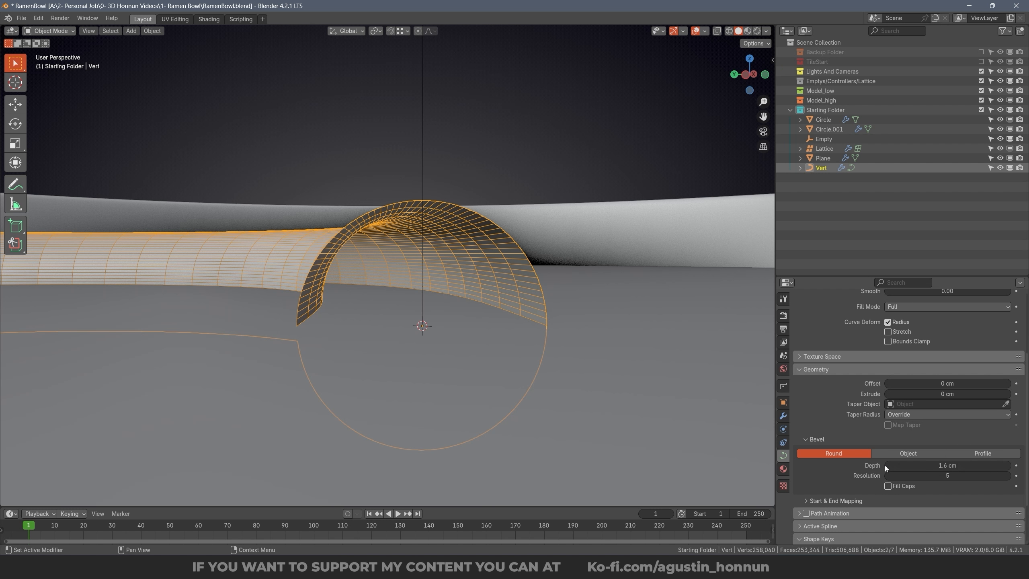
{"action": "left_click", "coordinate": [886, 477]}
{"action": "left_click", "coordinate": [885, 476]}
{"action": "left_click", "coordinate": [885, 476]}
{"action": "left_click", "coordinate": [885, 476]}
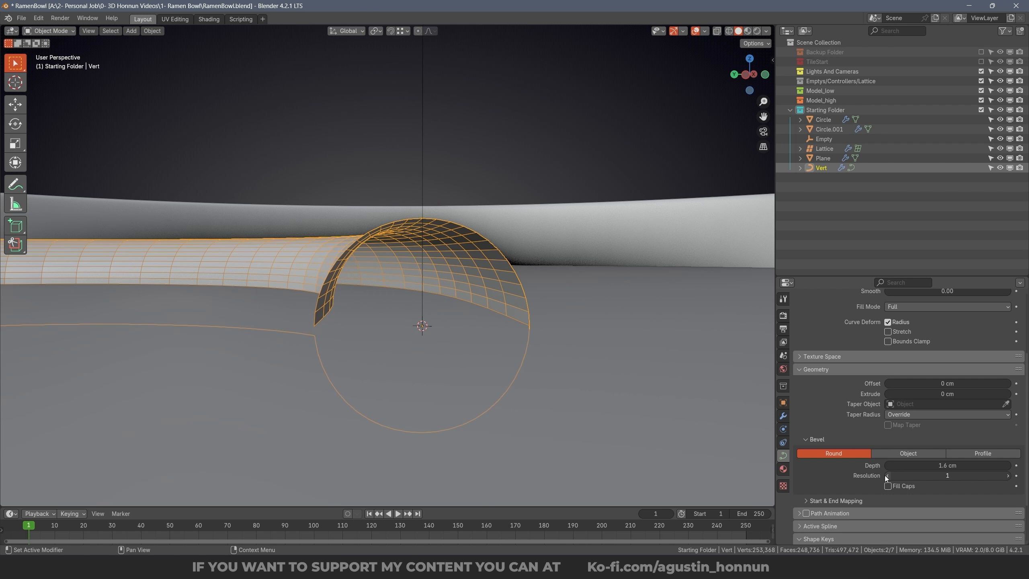
{"action": "left_click", "coordinate": [886, 476]}
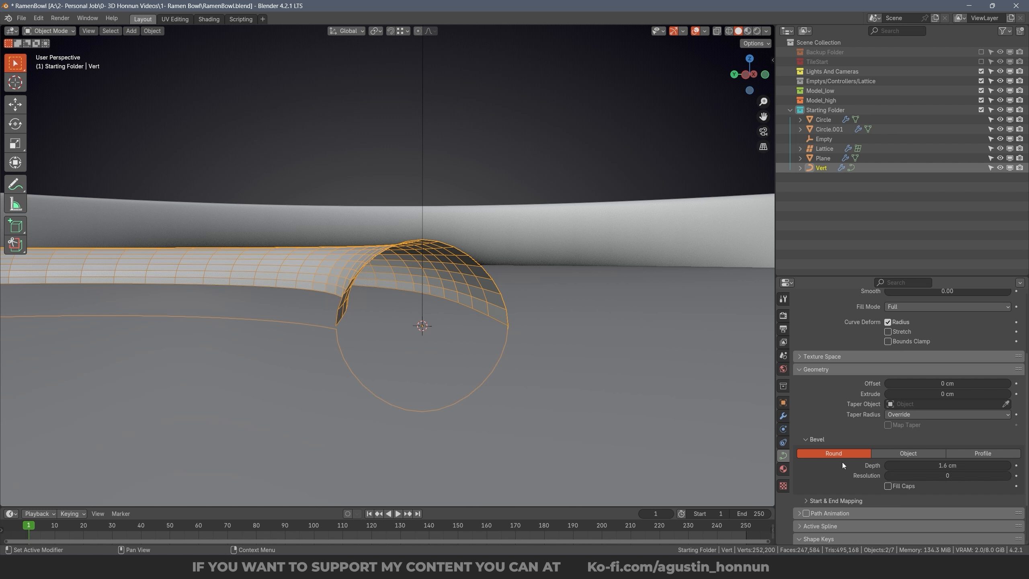
{"action": "left_click_drag", "start_coordinate": [947, 466], "coordinate": [992, 465]}
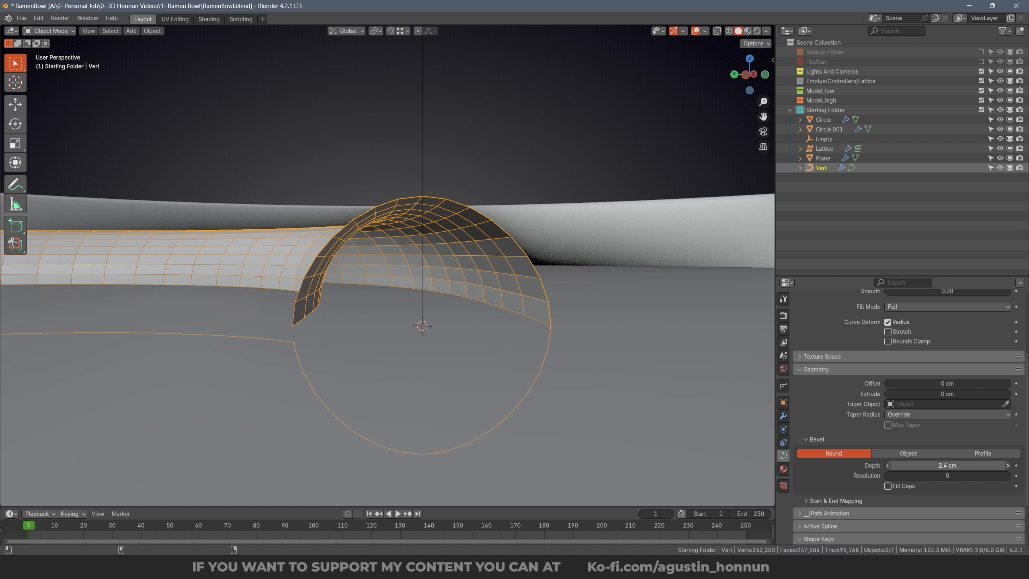
Step: Try a bevel resolution of 6 on the thicker noodle
{"action": "left_click", "coordinate": [1009, 476]}
{"action": "left_click", "coordinate": [1009, 476]}
{"action": "left_click", "coordinate": [1008, 476]}
{"action": "left_click", "coordinate": [1009, 476]}
{"action": "left_click", "coordinate": [1009, 476]}
{"action": "left_click", "coordinate": [1008, 476]}
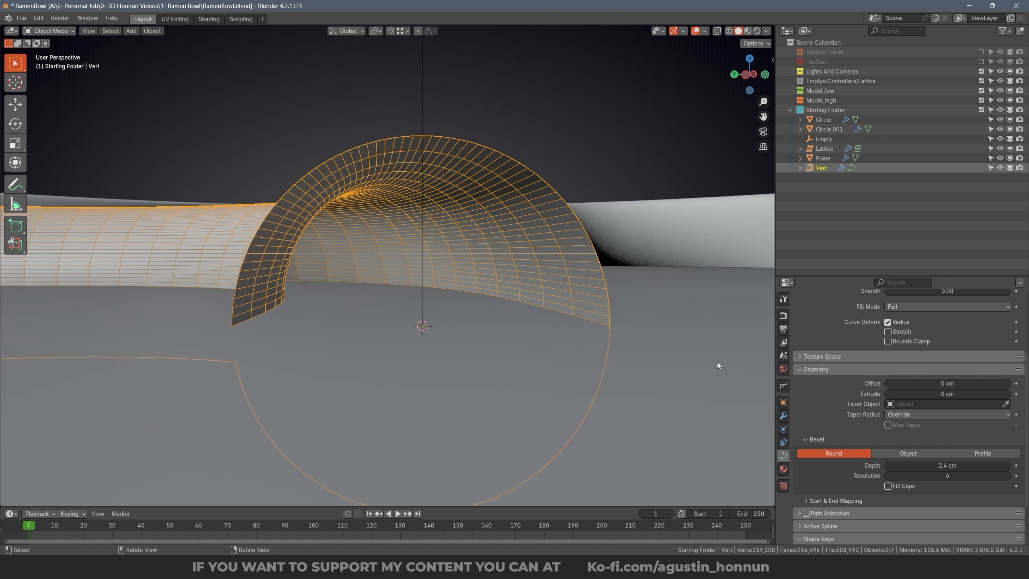
Step: Return the noodle's bevel resolution to 0 and set its Subdivision viewport level to 2
{"action": "left_click", "coordinate": [886, 476]}
{"action": "left_click", "coordinate": [886, 476]}
{"action": "left_click", "coordinate": [886, 475]}
{"action": "left_click", "coordinate": [885, 476]}
{"action": "left_click", "coordinate": [886, 476]}
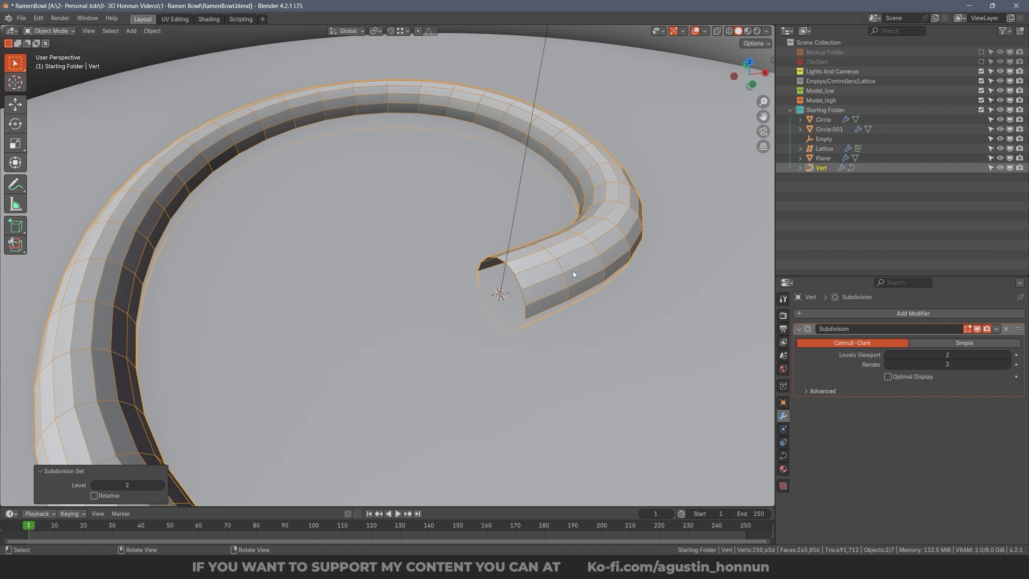
Step: Re-enable Optimal Display on the noodle's Subdivision modifier and open the curve for editing in top view
{"action": "left_click", "coordinate": [783, 454]}
{"action": "scroll", "coordinate": [974, 448], "scroll_direction": "down", "scroll_amount": 5}
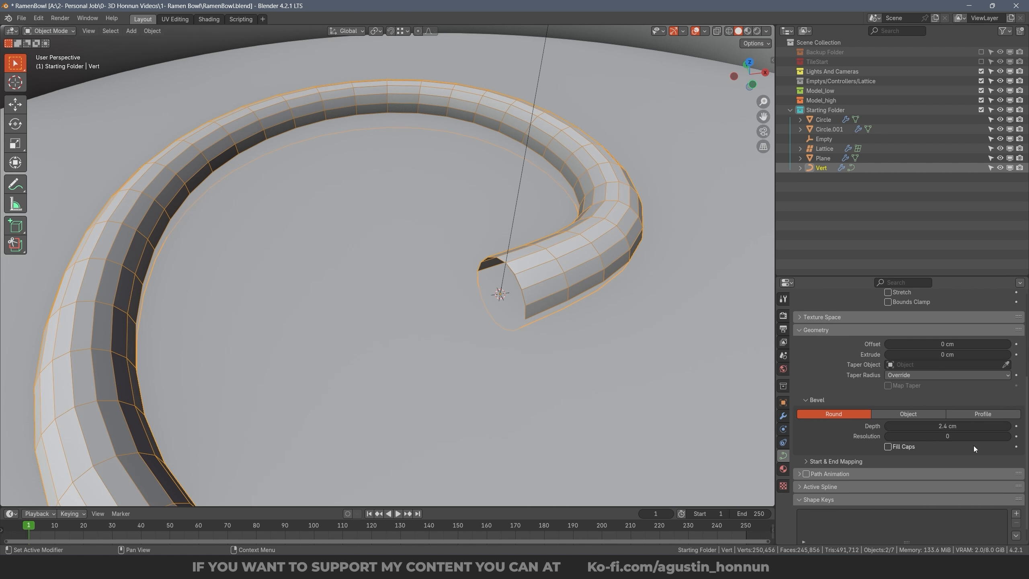
{"action": "left_click_drag", "start_coordinate": [940, 436], "coordinate": [948, 438]}
{"action": "scroll", "coordinate": [434, 188], "scroll_direction": "down", "scroll_amount": 5}
{"action": "middle_click_drag", "start_coordinate": [434, 188], "coordinate": [360, 356]}
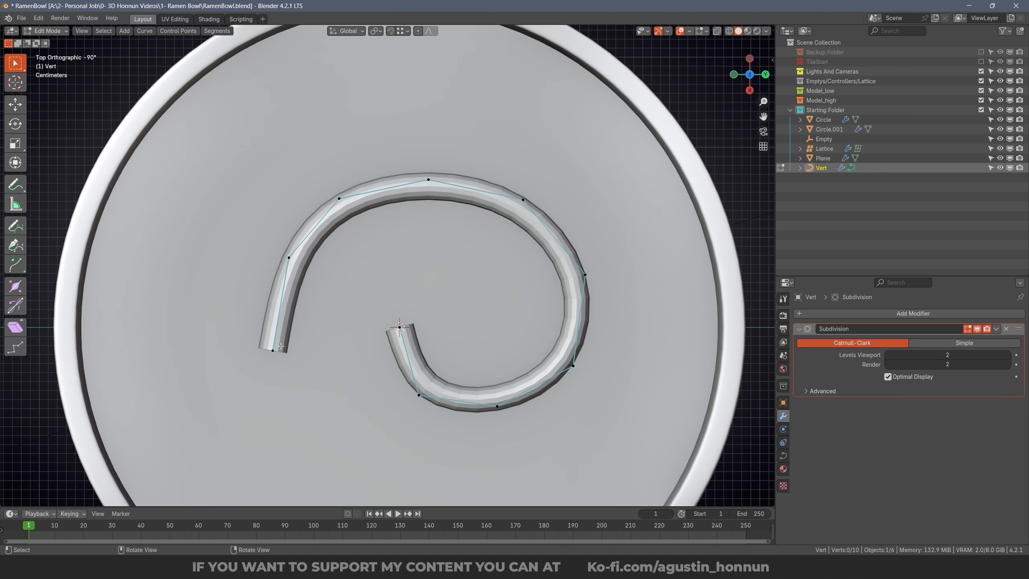
Step: Move the last four control points at the noodle's outer end so that the tail bends outward toward the rim
{"action": "middle_click_drag", "start_coordinate": [281, 345], "coordinate": [272, 410], "text": "shift"}
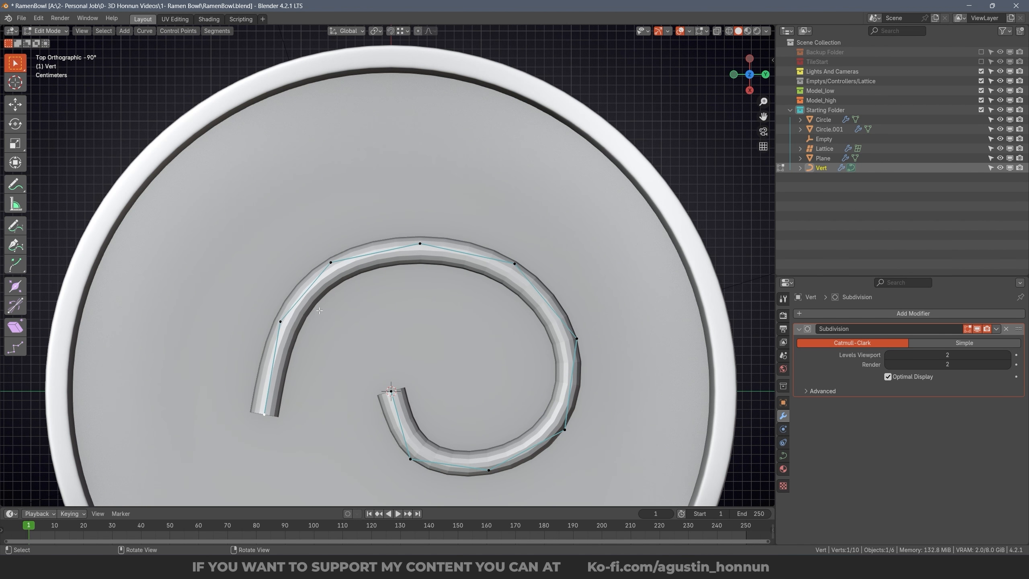
{"action": "left_click", "coordinate": [271, 417]}
{"action": "key", "text": "g"}
{"action": "left_click", "coordinate": [296, 232]}
{"action": "left_click", "coordinate": [281, 322]}
{"action": "key", "text": "g"}
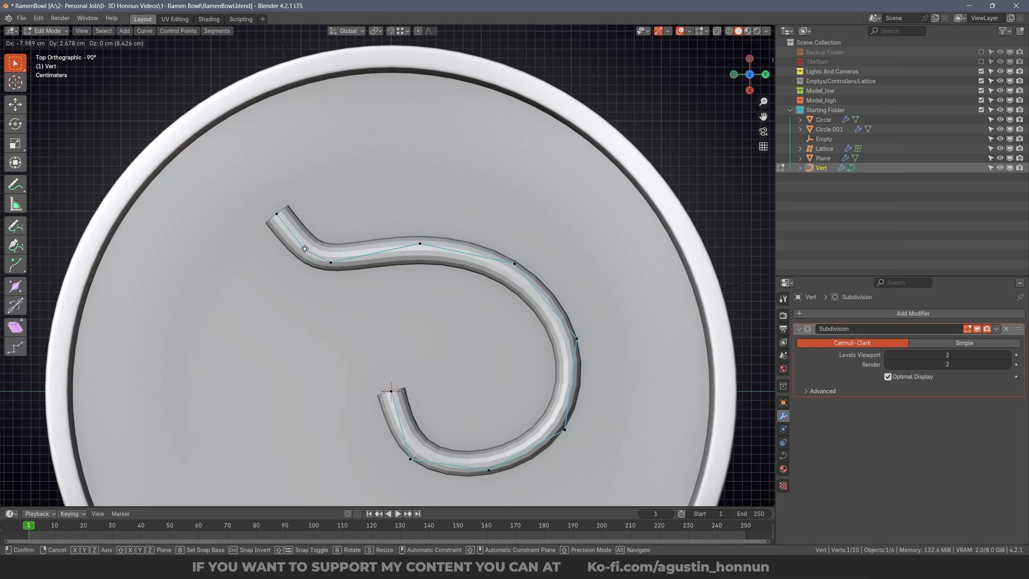
{"action": "left_click", "coordinate": [314, 253]}
{"action": "left_click", "coordinate": [331, 262]}
{"action": "key", "text": "g"}
{"action": "left_click", "coordinate": [420, 244]}
{"action": "left_click", "coordinate": [420, 244]}
{"action": "key", "text": "g"}
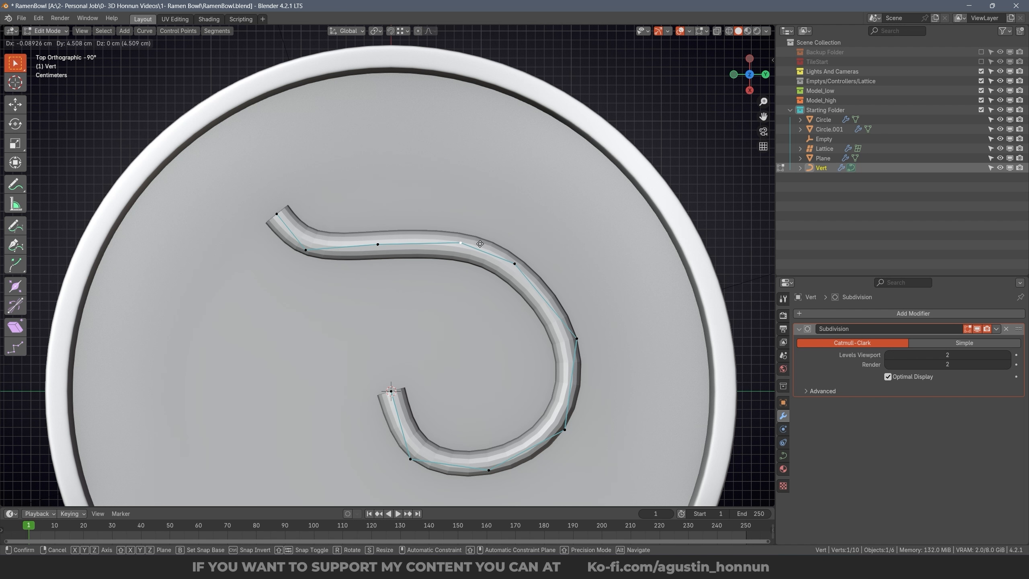
{"action": "left_click", "coordinate": [466, 244]}
Step: Adjust the two outermost control points of the tail to smooth its bend toward the rim
{"action": "left_click", "coordinate": [306, 250]}
{"action": "key", "text": "g"}
{"action": "left_click", "coordinate": [319, 247]}
{"action": "left_click", "coordinate": [277, 195]}
{"action": "key", "text": "g"}
{"action": "left_click", "coordinate": [287, 172]}
Step: Extrude the noodle's outer end into a rounded loop near the rim that turns back toward the middle
{"action": "middle_click_drag", "start_coordinate": [348, 185], "coordinate": [361, 231], "text": "shift"}
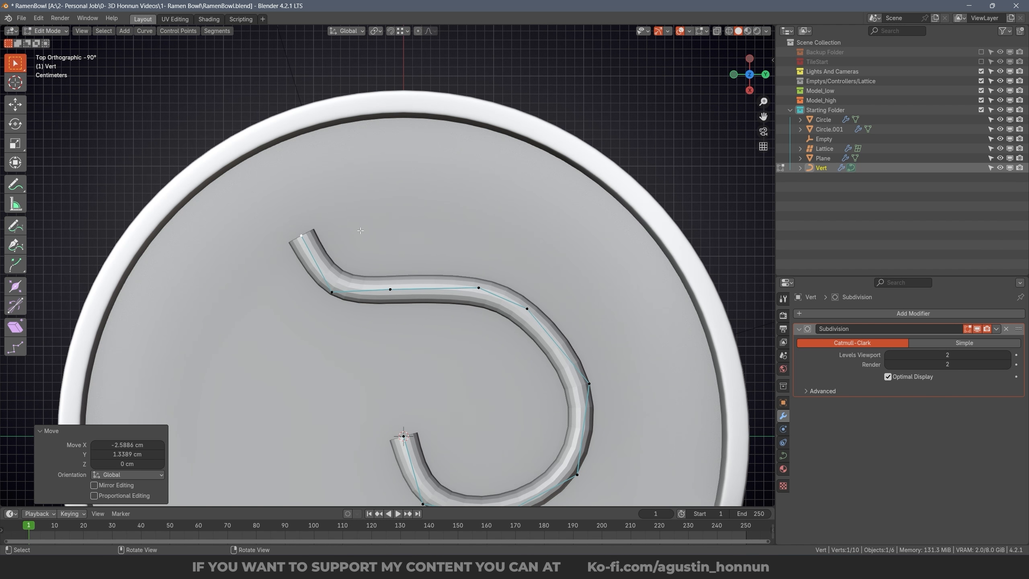
{"action": "left_click", "coordinate": [355, 167]}
{"action": "key", "text": "e"}
{"action": "left_click", "coordinate": [437, 171]}
{"action": "key", "text": "e"}
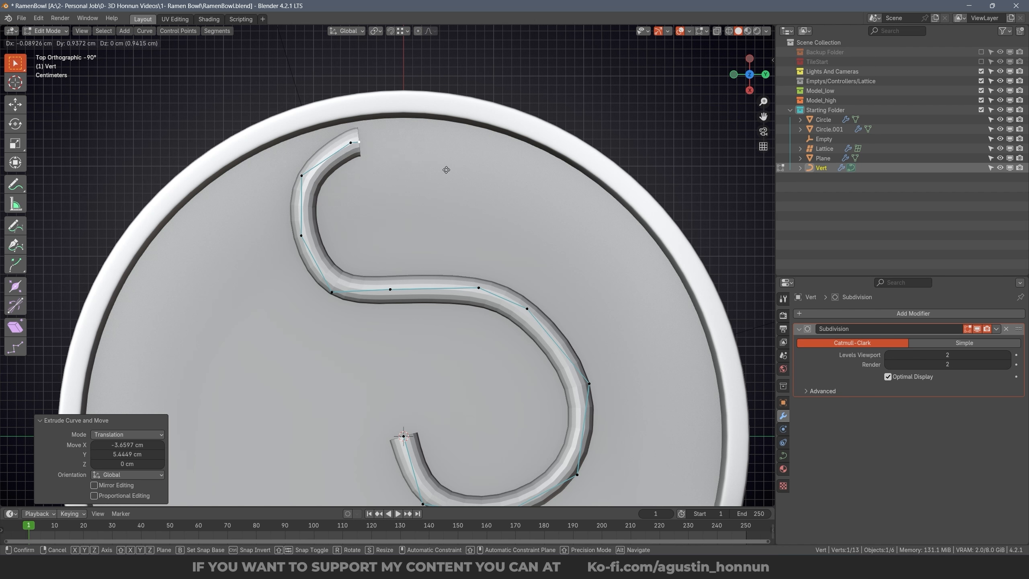
{"action": "key", "text": "e"}
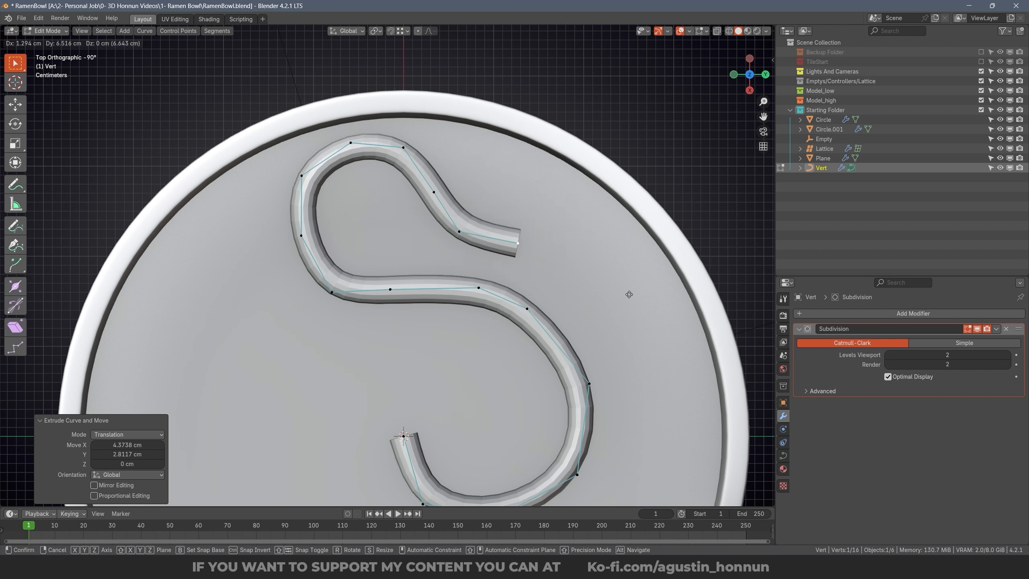
{"action": "left_click", "coordinate": [643, 297]}
Step: Continue extruding the outer end so that the noodle runs alongside the outside of its first loop
{"action": "middle_click_drag", "start_coordinate": [643, 297], "coordinate": [607, 210], "text": "shift"}
{"action": "key", "text": "e"}
{"action": "left_click", "coordinate": [662, 256]}
{"action": "left_click", "coordinate": [626, 393]}
{"action": "key", "text": "e"}
{"action": "key", "text": "e"}
Step: Extend the noodle's inner end with extruded points that wind out of the centre toward the rim
{"action": "left_click", "coordinate": [495, 233]}
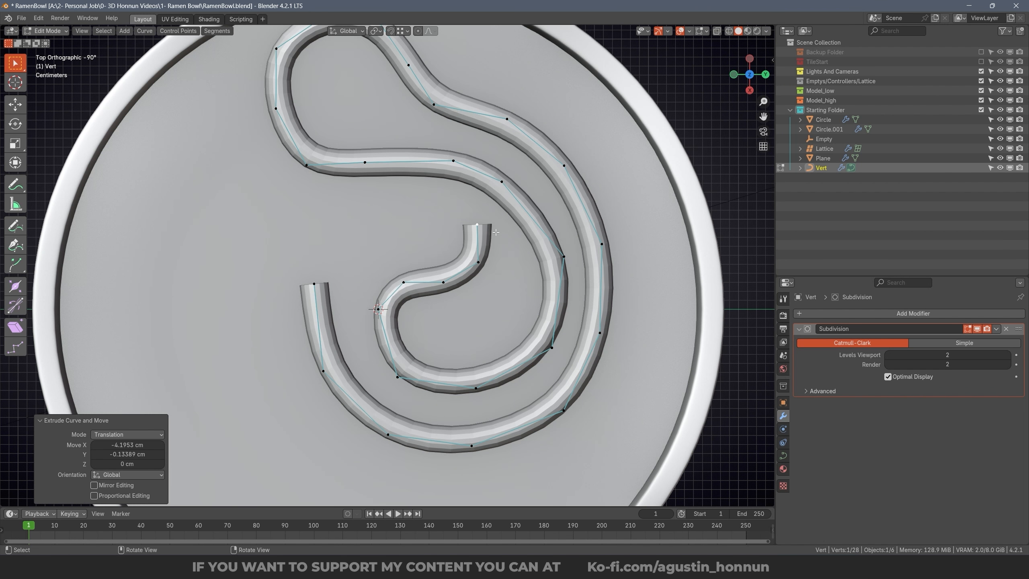
{"action": "key", "text": "e"}
{"action": "left_click", "coordinate": [445, 210]}
{"action": "key", "text": "e"}
{"action": "middle_click_drag", "start_coordinate": [345, 243], "coordinate": [413, 335], "text": "shift"}
{"action": "key", "text": "e"}
{"action": "left_click", "coordinate": [385, 314]}
{"action": "left_click", "coordinate": [358, 302]}
Step: Examine the noodle's layout on the broth surface from several angles, outside curve editing
{"action": "middle_click_drag", "start_coordinate": [454, 284], "coordinate": [462, 259]}
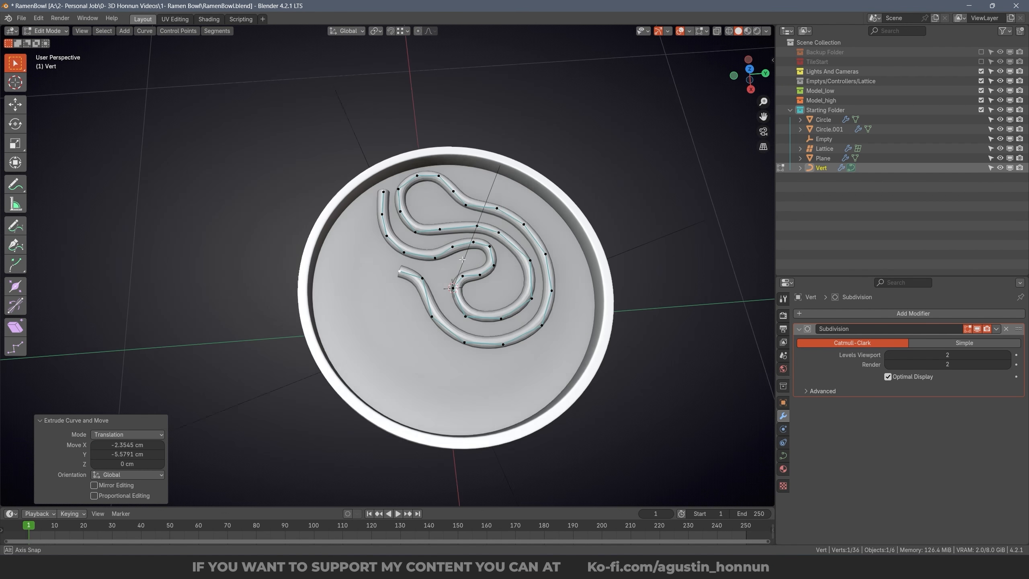
{"action": "left_click_drag", "start_coordinate": [462, 259], "coordinate": [481, 202], "text": "alt"}
{"action": "right_click_drag", "start_coordinate": [482, 202], "coordinate": [539, 162], "text": "alt"}
{"action": "left_click_drag", "start_coordinate": [539, 162], "coordinate": [545, 134], "text": "alt"}
{"action": "middle_click_drag", "start_coordinate": [544, 133], "coordinate": [471, 216], "text": "alt"}
{"action": "key", "text": "Tab"}
{"action": "scroll", "coordinate": [507, 188], "scroll_direction": "down", "scroll_amount": 5}
{"action": "scroll", "coordinate": [463, 217], "scroll_direction": "up", "scroll_amount": 5}
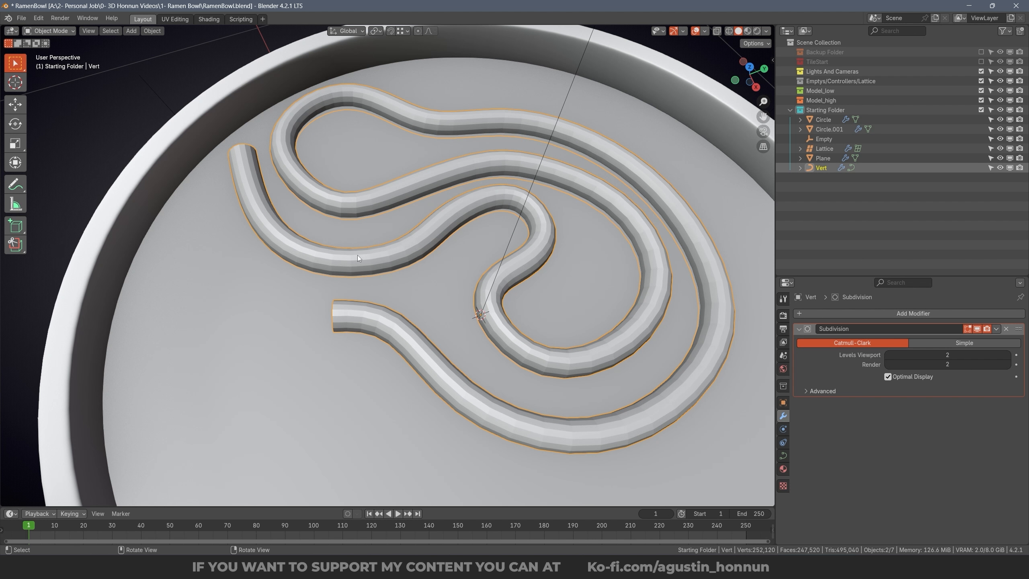
{"action": "left_click_drag", "start_coordinate": [357, 254], "coordinate": [374, 245], "text": "alt"}
{"action": "left_click_drag", "start_coordinate": [531, 183], "coordinate": [553, 162], "text": "alt"}
Step: Extrude the noodle's open end vertically along Z to sink it into the broth surface
{"action": "key", "text": "Tab"}
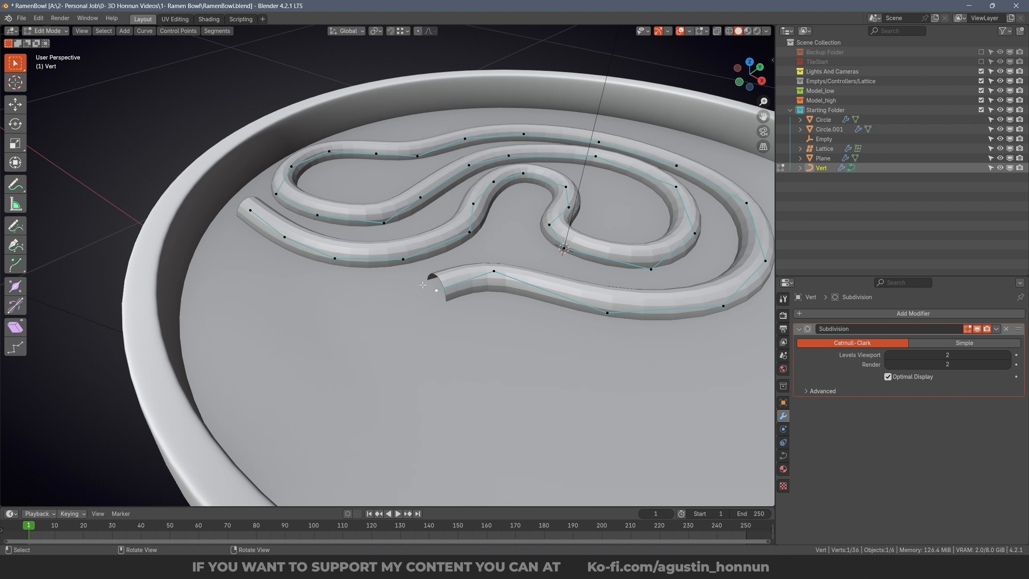
{"action": "scroll", "coordinate": [353, 219], "scroll_direction": "up", "scroll_amount": 1}
{"action": "middle_click_drag", "start_coordinate": [419, 198], "coordinate": [406, 235]}
{"action": "key", "text": "e"}
{"action": "key", "text": "z"}
{"action": "left_click", "coordinate": [404, 176]}
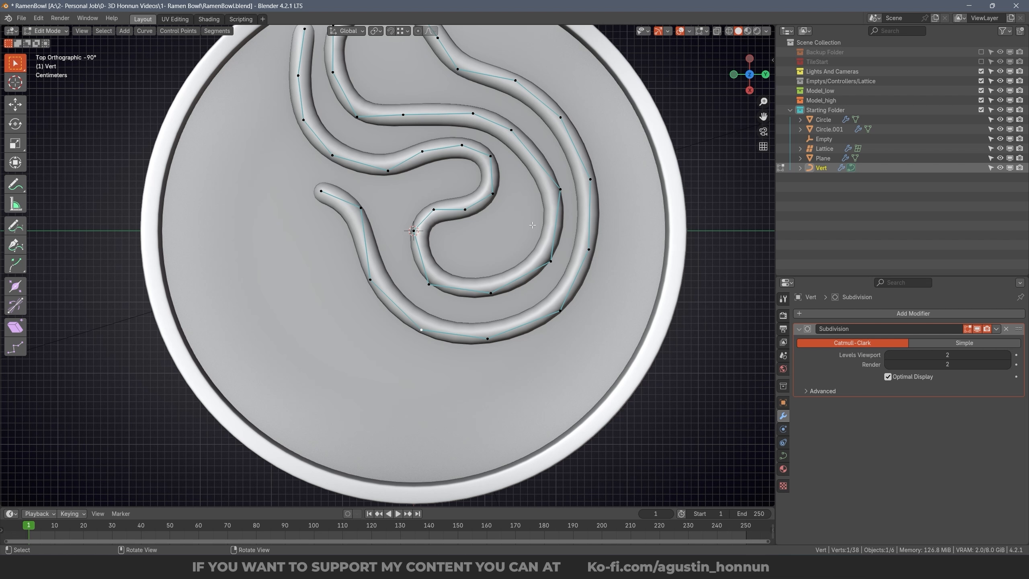
Step: In top view, duplicate a control point into the empty area beside the first noodle to start a second strand
{"action": "scroll", "coordinate": [532, 225], "scroll_direction": "up", "scroll_amount": 1}
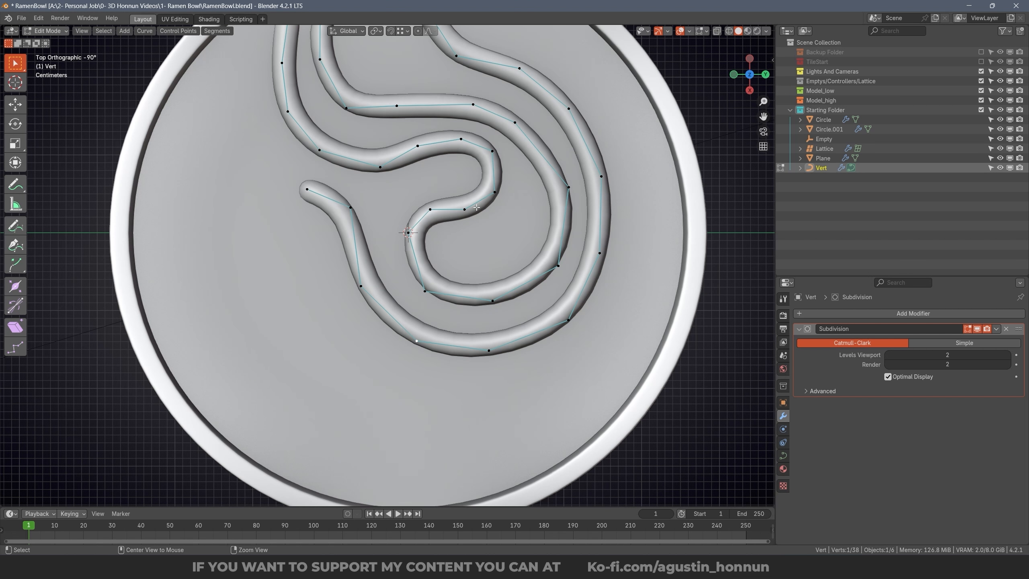
{"action": "middle_click_drag", "start_coordinate": [410, 341], "coordinate": [436, 396], "text": "shift"}
{"action": "left_click", "coordinate": [436, 396], "text": "shift"}
{"action": "middle_click_drag", "start_coordinate": [528, 310], "coordinate": [586, 193], "text": "shift"}
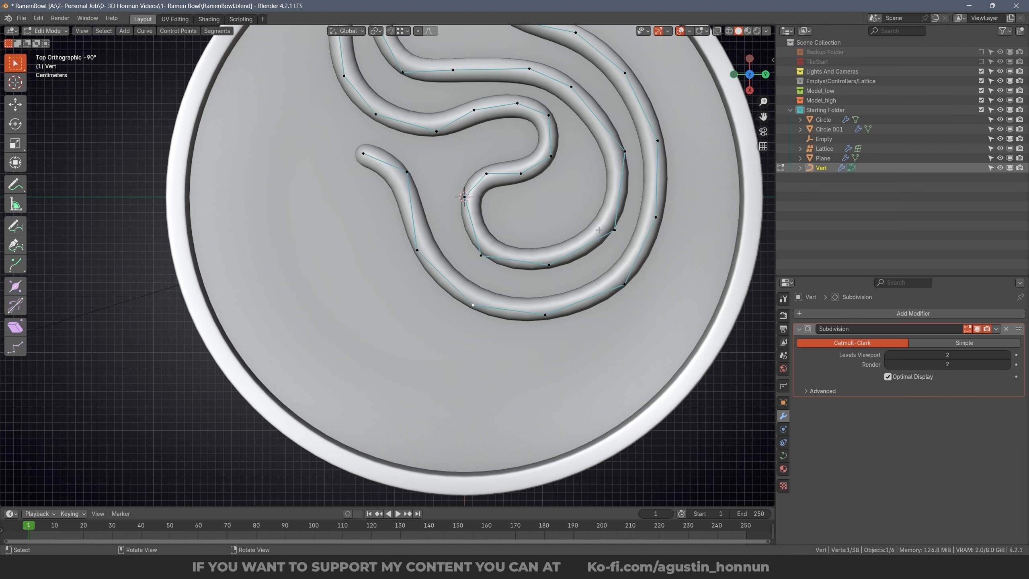
{"action": "middle_click_drag", "start_coordinate": [599, 230], "coordinate": [594, 236], "text": "shift"}
{"action": "key", "text": "e"}
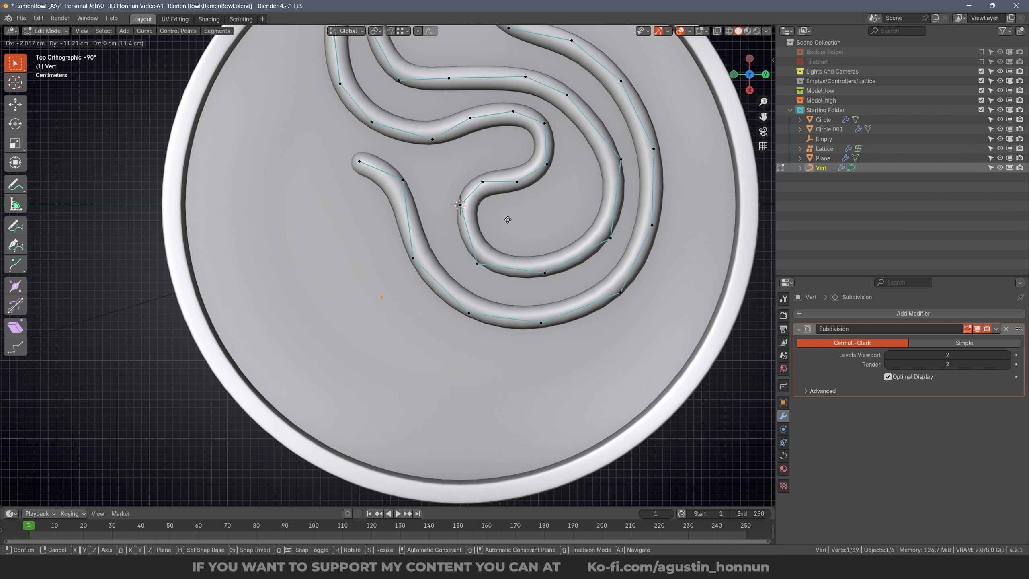
{"action": "key", "text": "x"}
{"action": "left_click", "coordinate": [507, 219]}
{"action": "scroll", "coordinate": [386, 264], "scroll_direction": "up", "scroll_amount": 1}
Step: Extrude the duplicated point six times into a curved strand around the outside of the first noodle
{"action": "left_click", "coordinate": [411, 307]}
{"action": "key", "text": "e"}
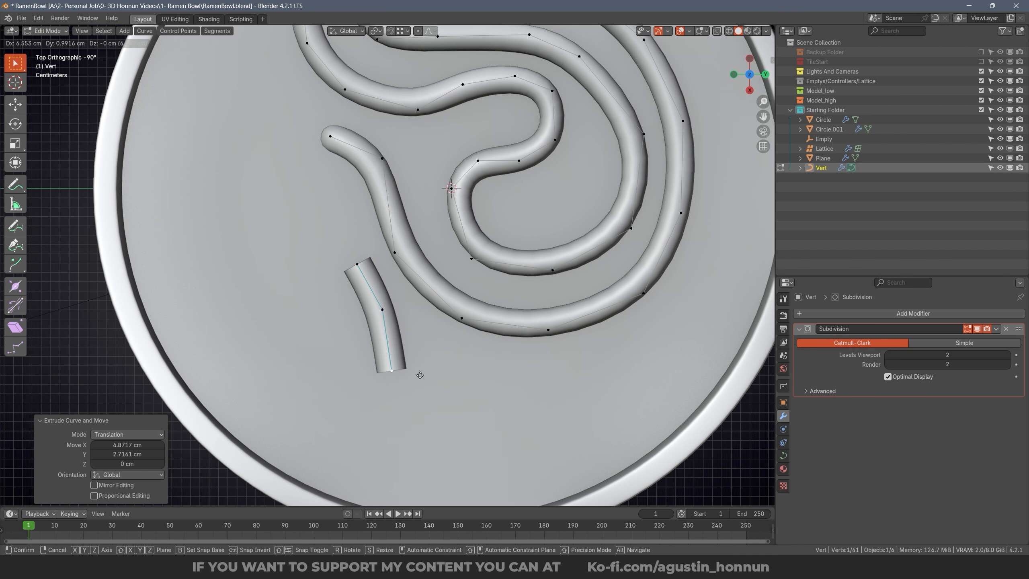
{"action": "left_click", "coordinate": [418, 377]}
{"action": "key", "text": "e"}
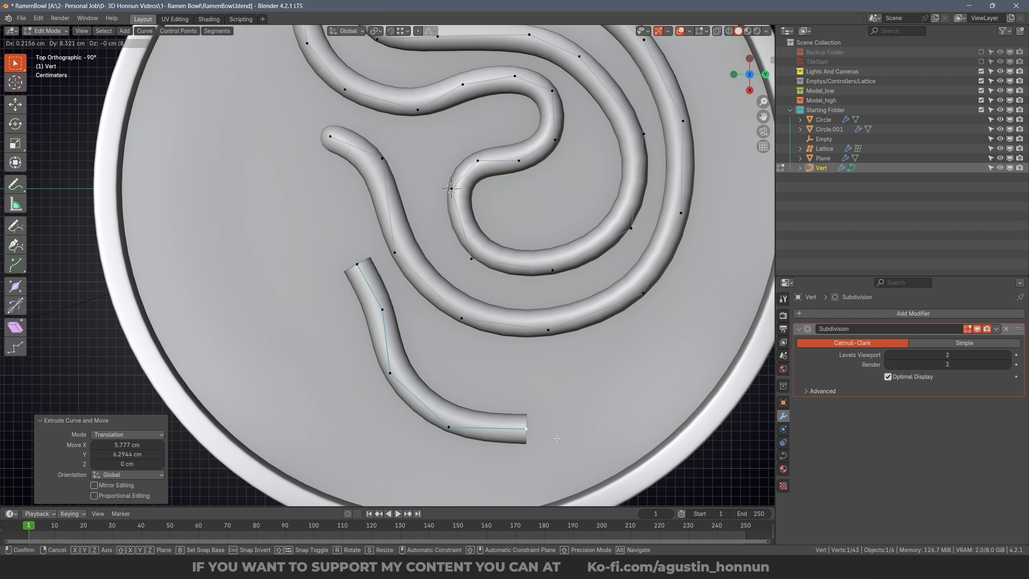
{"action": "left_click", "coordinate": [703, 344]}
{"action": "scroll", "coordinate": [607, 365], "scroll_direction": "down", "scroll_amount": 2}
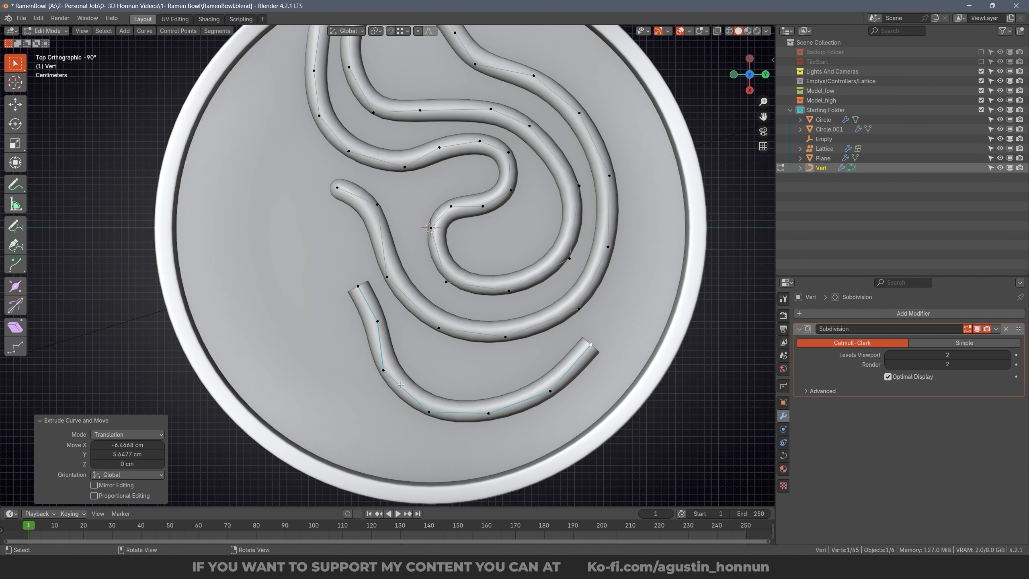
Step: Separate the new strand into its own curve object and select it in Object Mode
{"action": "left_click", "coordinate": [363, 357]}
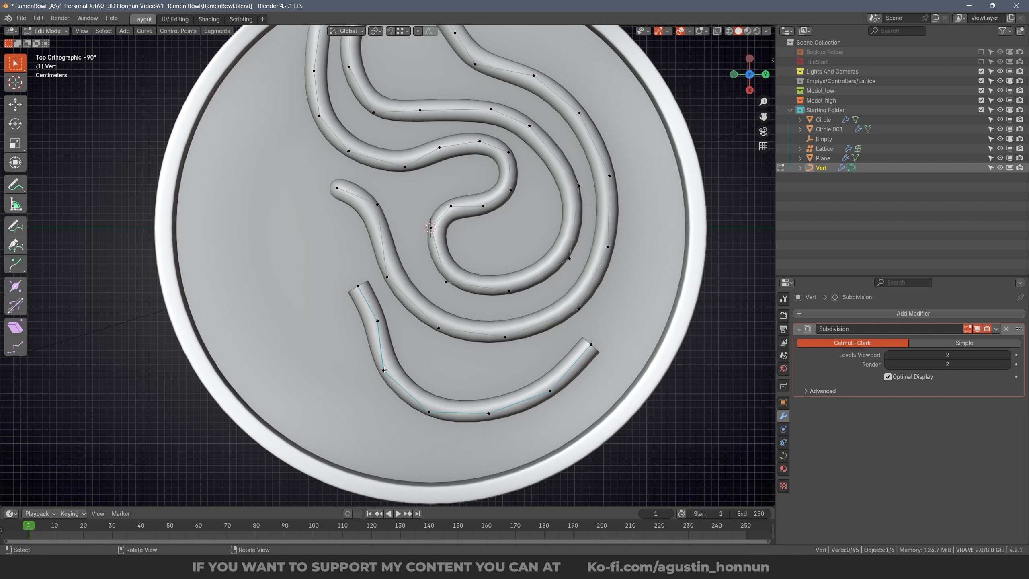
{"action": "key", "text": "Tab"}
{"action": "left_click", "coordinate": [574, 367]}
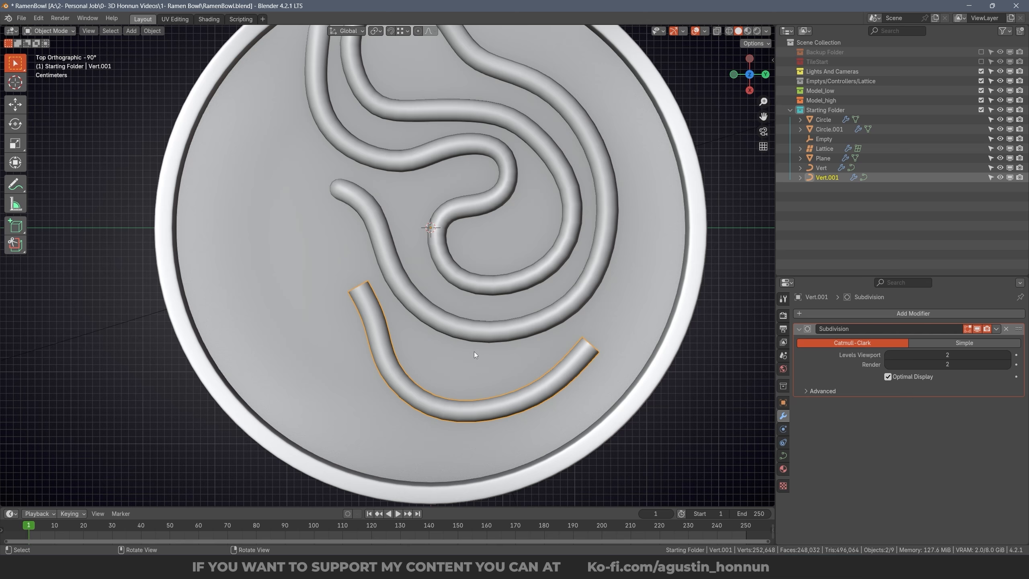
Step: Inspect the tangle of noodle strands filling the bowl, ending in top view
{"action": "scroll", "coordinate": [474, 352], "scroll_direction": "up", "scroll_amount": 1}
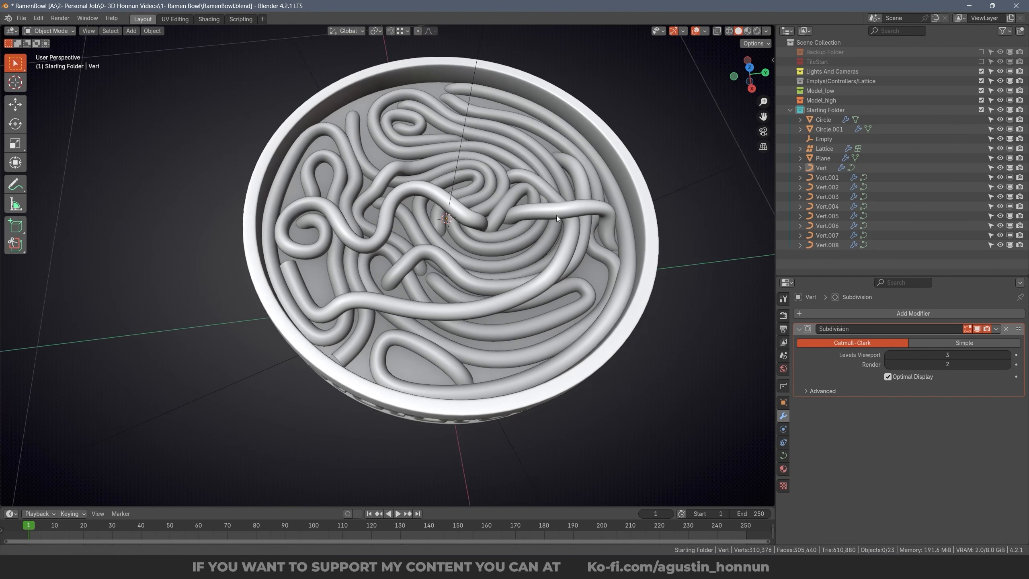
{"action": "middle_click_drag", "start_coordinate": [556, 215], "coordinate": [490, 293]}
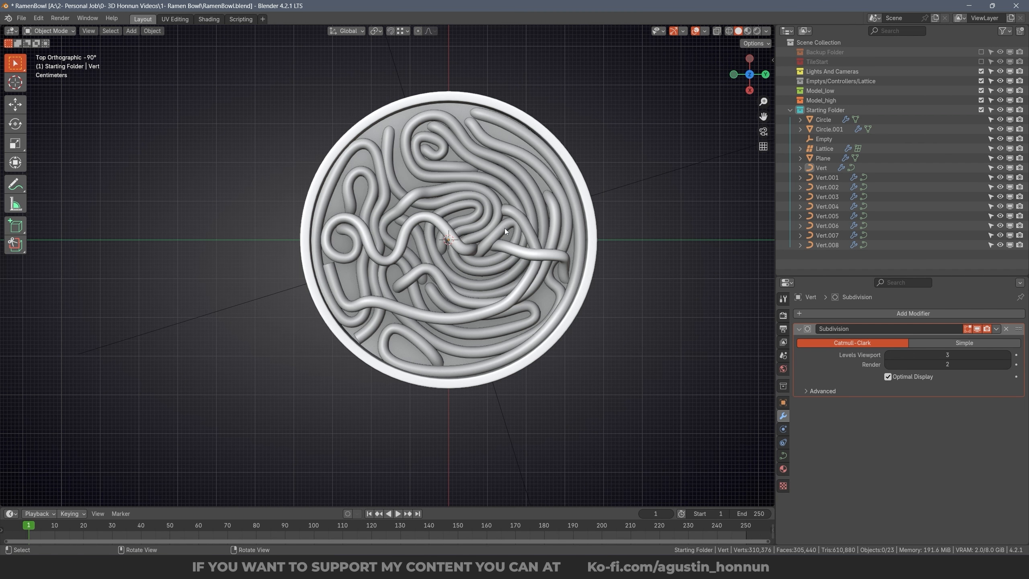
Step: Save the ramen bowl file and check the noodle strands up close from above
{"action": "middle_click_drag", "start_coordinate": [491, 198], "coordinate": [449, 218]}
{"action": "key", "text": "ctrl+s"}
{"action": "left_click", "coordinate": [311, 294]}
{"action": "scroll", "coordinate": [354, 292], "scroll_direction": "up", "scroll_amount": 2}
{"action": "middle_click_drag", "start_coordinate": [311, 293], "coordinate": [391, 286]}
{"action": "key", "text": "Tab"}
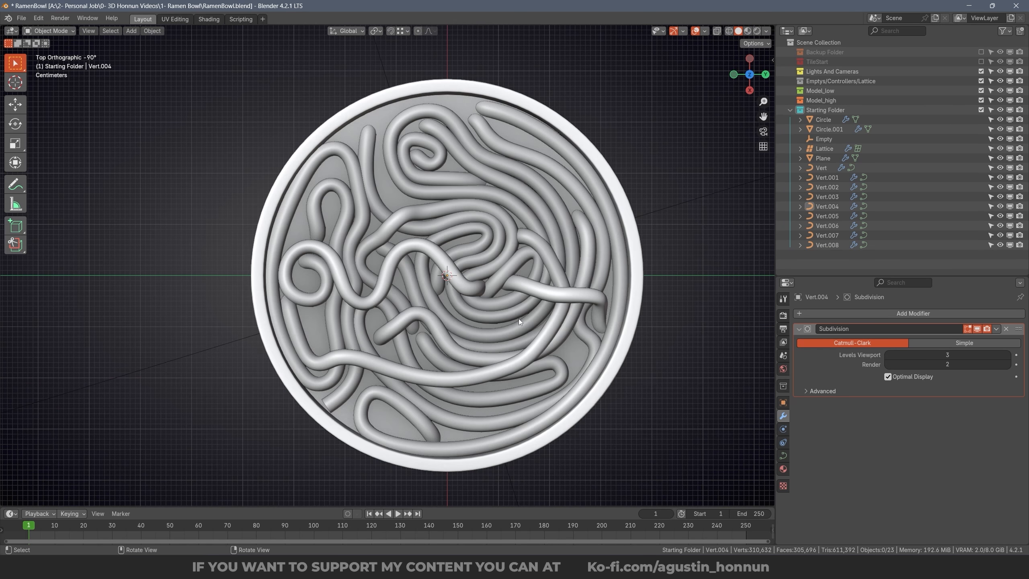
Step: Select all noodle curves from Vert to Vert.008 and thicken all their control points in Edit Mode with Shrink/Fatten by about 1.28
{"action": "middle_click_drag", "start_coordinate": [519, 319], "coordinate": [564, 263]}
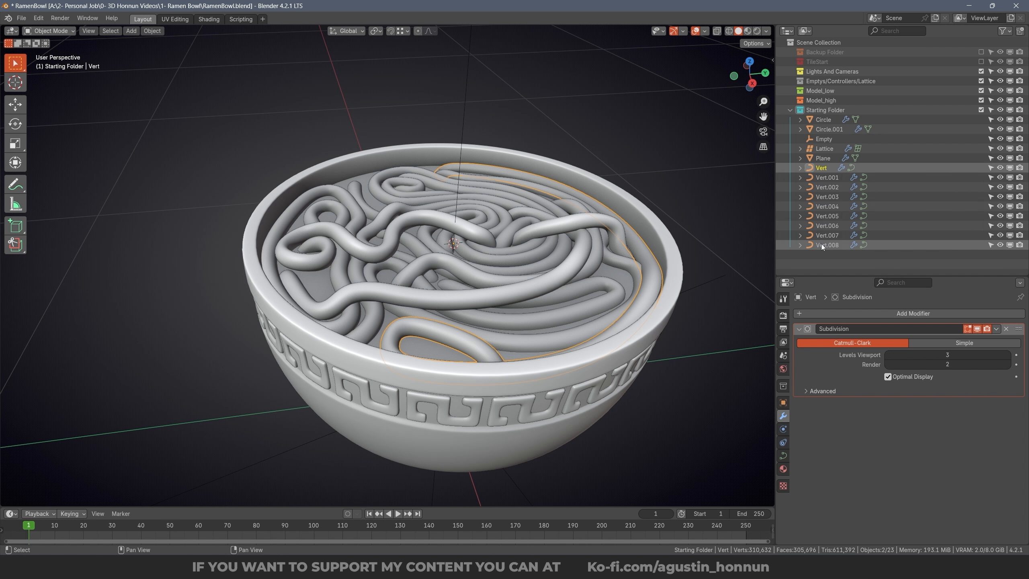
{"action": "left_click", "coordinate": [821, 243], "text": "shift"}
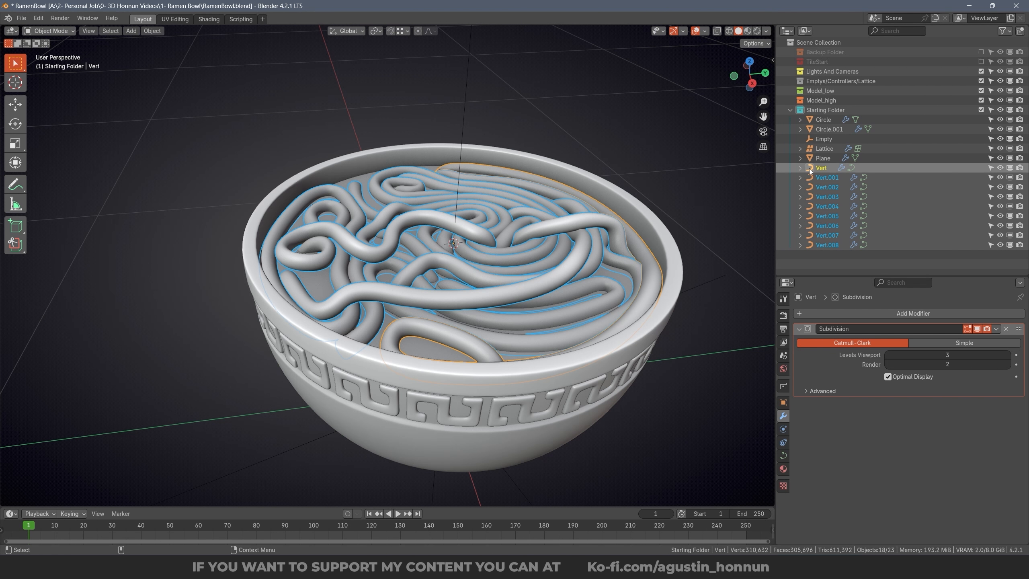
{"action": "key", "text": "Tab"}
{"action": "middle_click_drag", "start_coordinate": [657, 208], "coordinate": [404, 191]}
{"action": "key", "text": "a"}
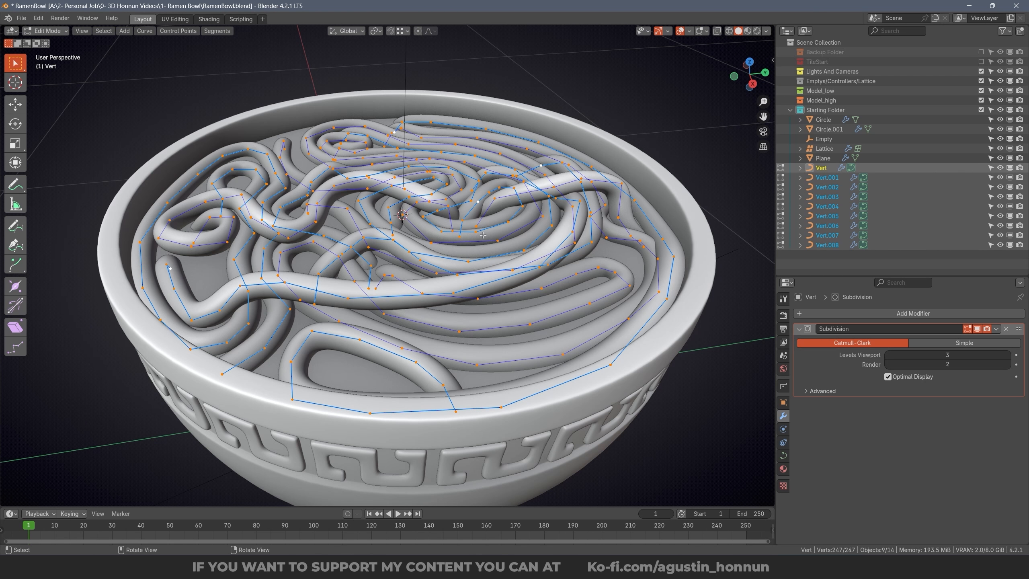
{"action": "scroll", "coordinate": [481, 240], "scroll_direction": "up", "scroll_amount": 1}
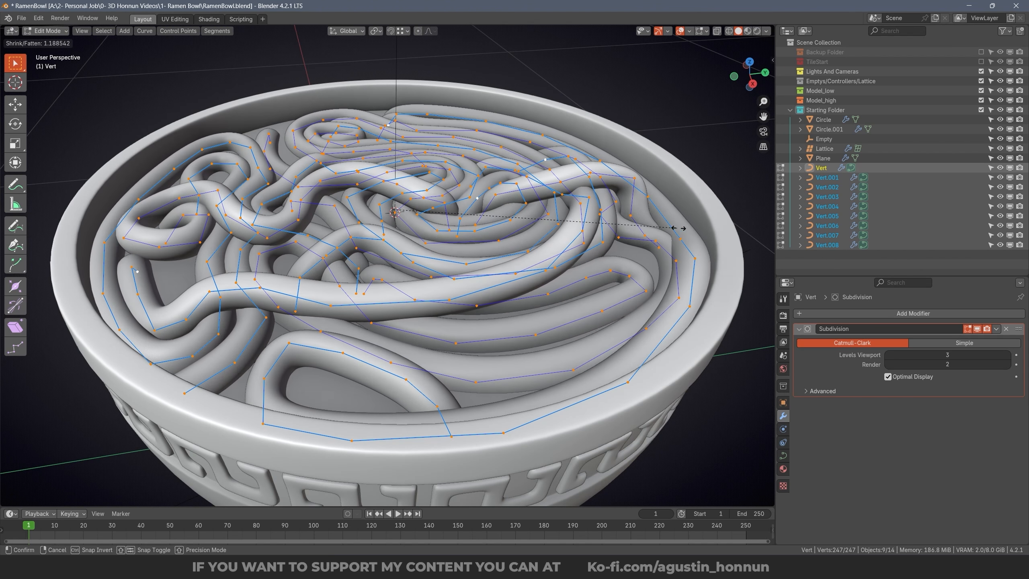
{"action": "left_click", "coordinate": [689, 229]}
{"action": "scroll", "coordinate": [525, 270], "scroll_direction": "down", "scroll_amount": 5}
{"action": "middle_click_drag", "start_coordinate": [526, 271], "coordinate": [575, 259]}
{"action": "scroll", "coordinate": [587, 256], "scroll_direction": "up", "scroll_amount": 4}
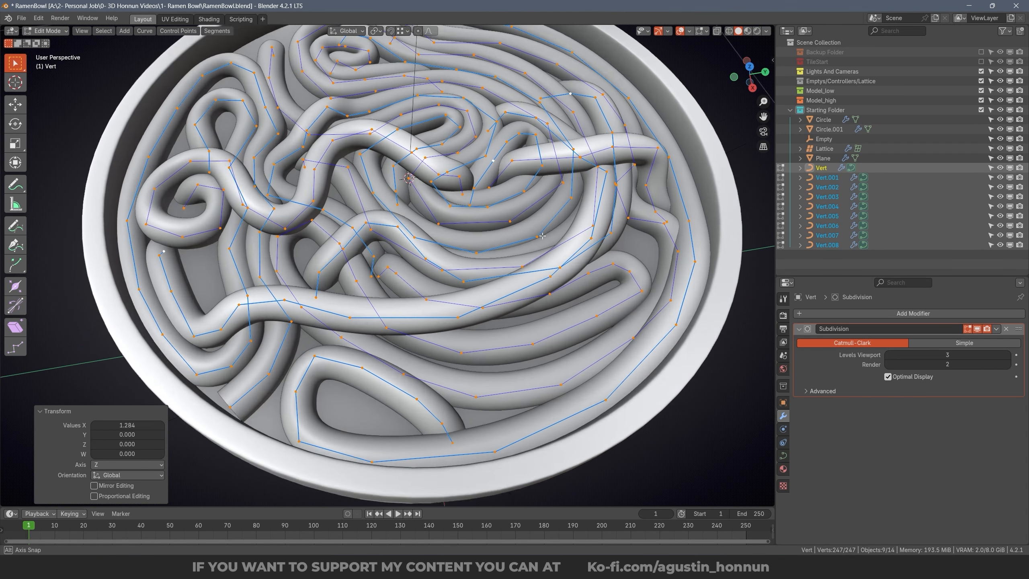
Step: Fine-tune the thickness of all noodles once more with Shrink/Fatten and return to Object Mode
{"action": "key", "text": "alt+s"}
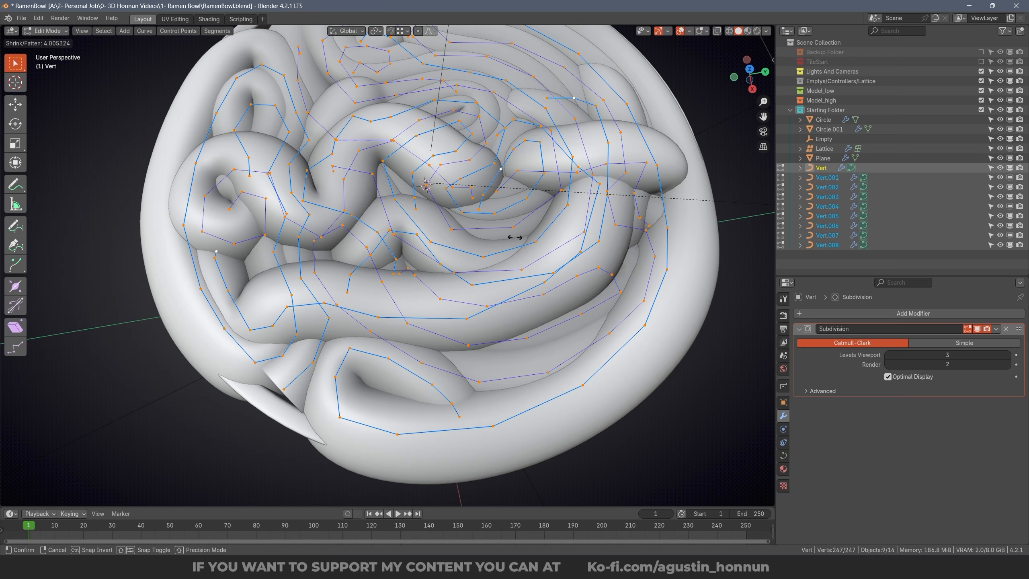
{"action": "right_click", "coordinate": [607, 239]}
{"action": "middle_click_drag", "start_coordinate": [628, 235], "coordinate": [633, 191]}
{"action": "key", "text": "alt+s"}
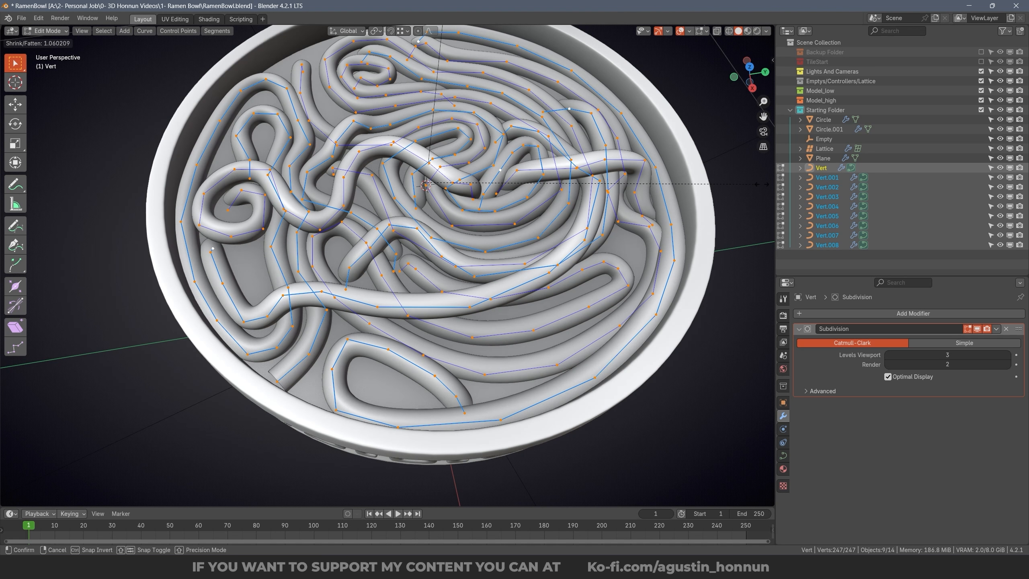
{"action": "left_click", "coordinate": [655, 208]}
{"action": "key", "text": "Tab"}
Step: Save the thickened noodles and deselect everything
{"action": "scroll", "coordinate": [511, 256], "scroll_direction": "down", "scroll_amount": 6}
{"action": "middle_click_drag", "start_coordinate": [512, 256], "coordinate": [505, 107]}
{"action": "key", "text": "ctrl+s"}
{"action": "scroll", "coordinate": [527, 177], "scroll_direction": "up", "scroll_amount": 3}
{"action": "middle_click_drag", "start_coordinate": [527, 176], "coordinate": [506, 226]}
{"action": "left_click", "coordinate": [455, 197]}
{"action": "key", "text": "a"}
{"action": "key", "text": "alt+a"}
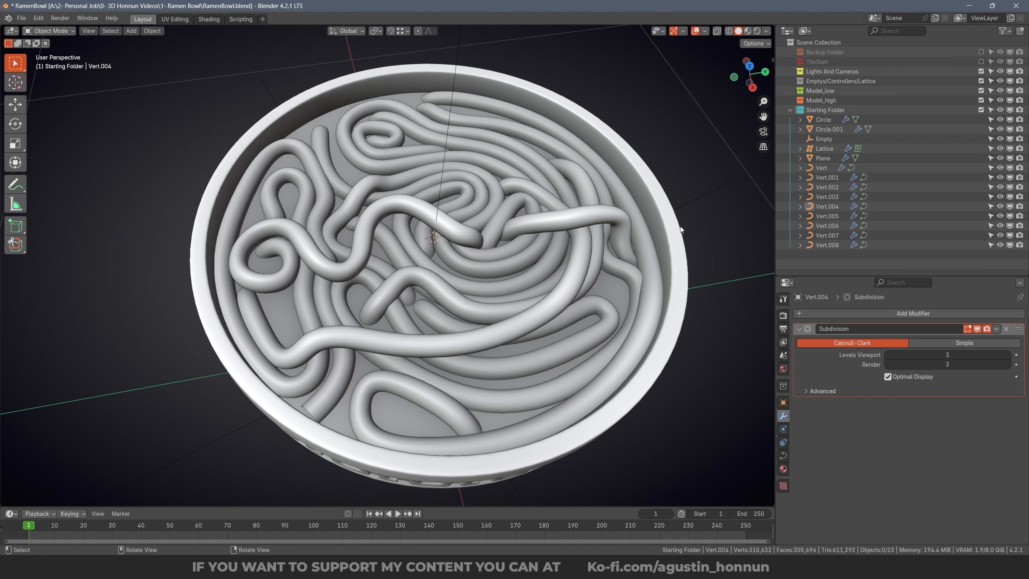
Step: Snap the 3D cursor to a control point on the Vert.001 noodle in Edit Mode, and return to Object Mode
{"action": "scroll", "coordinate": [427, 188], "scroll_direction": "up", "scroll_amount": 4}
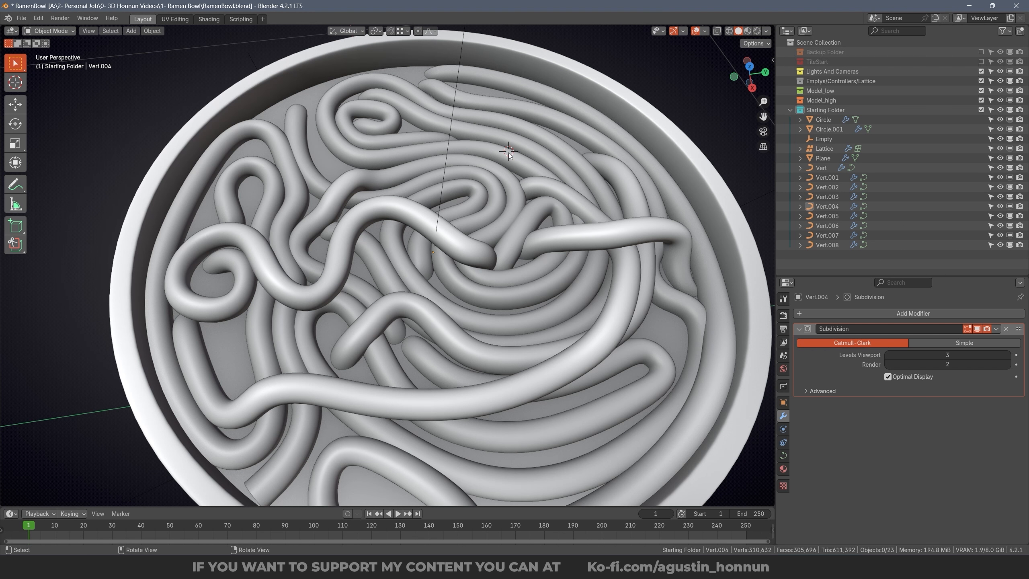
{"action": "scroll", "coordinate": [507, 162], "scroll_direction": "up", "scroll_amount": 2}
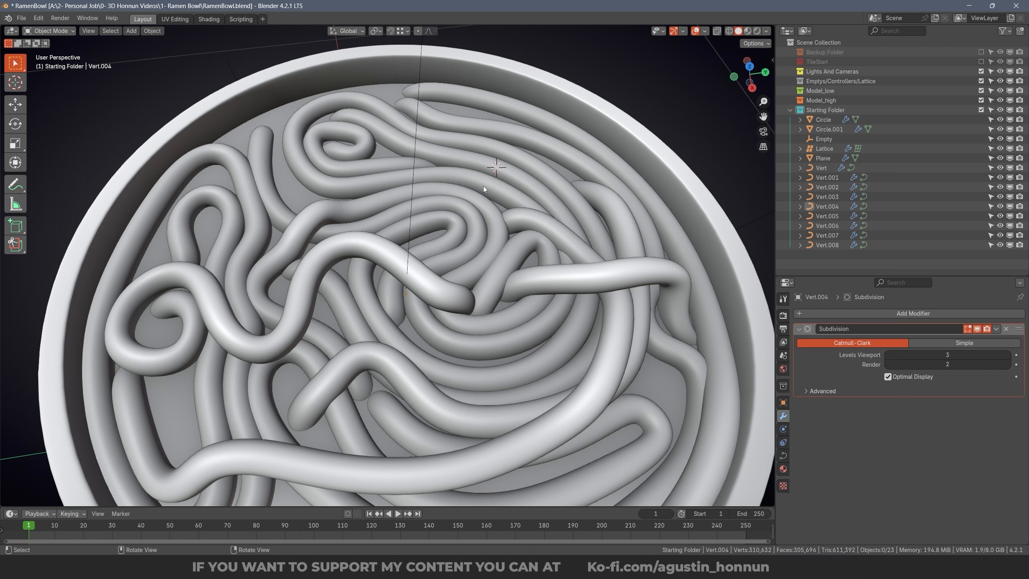
{"action": "left_click", "coordinate": [560, 157]}
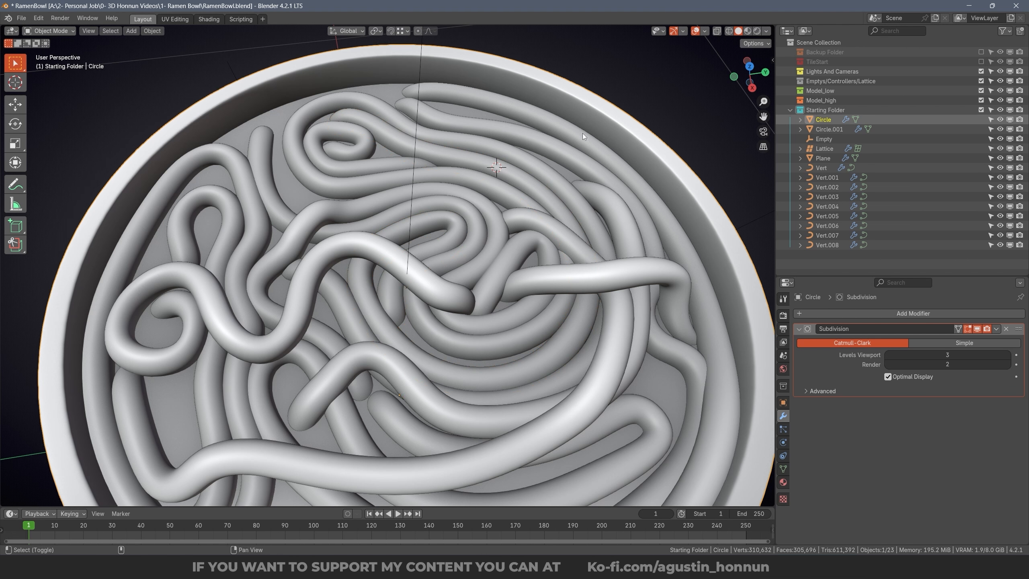
{"action": "scroll", "coordinate": [582, 133], "scroll_direction": "up", "scroll_amount": 3}
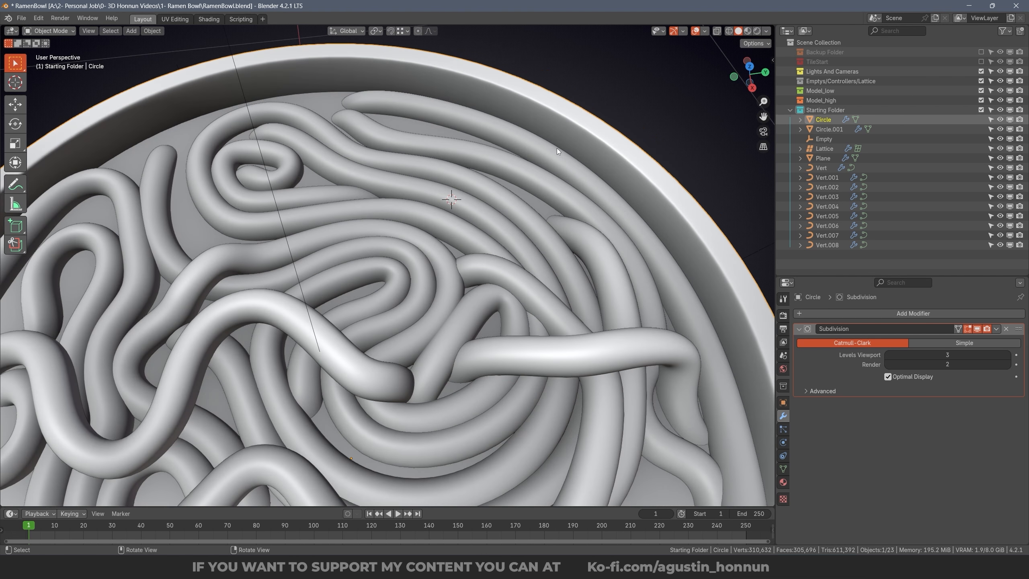
{"action": "left_click", "coordinate": [459, 206]}
{"action": "key", "text": "Tab"}
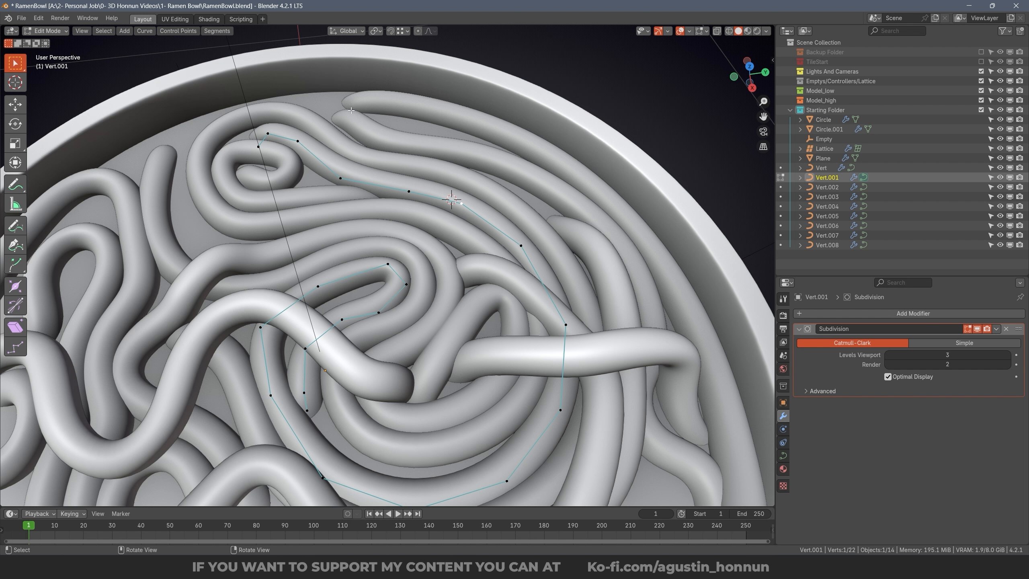
{"action": "key", "text": "shift+s"}
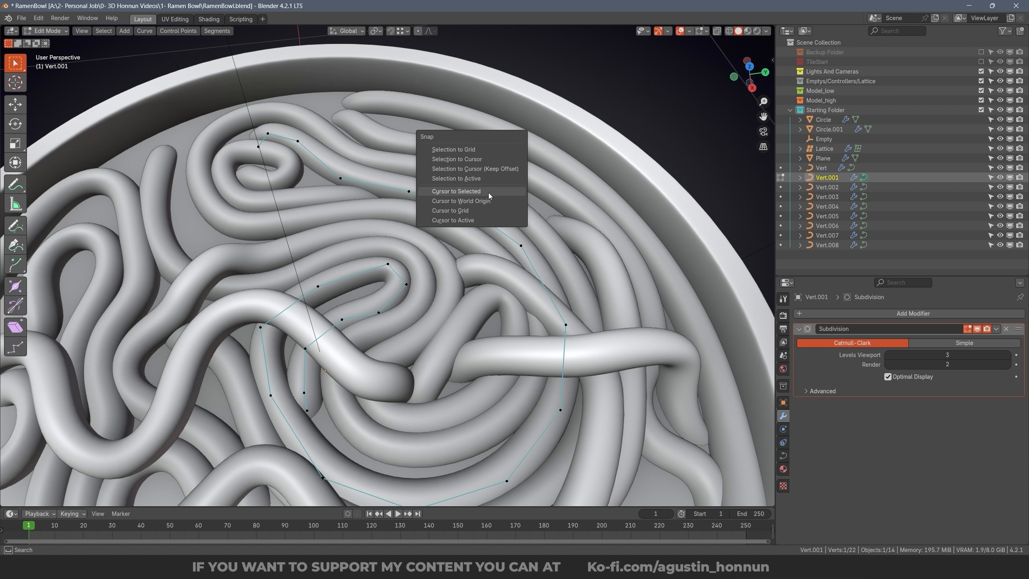
{"action": "left_click", "coordinate": [484, 191]}
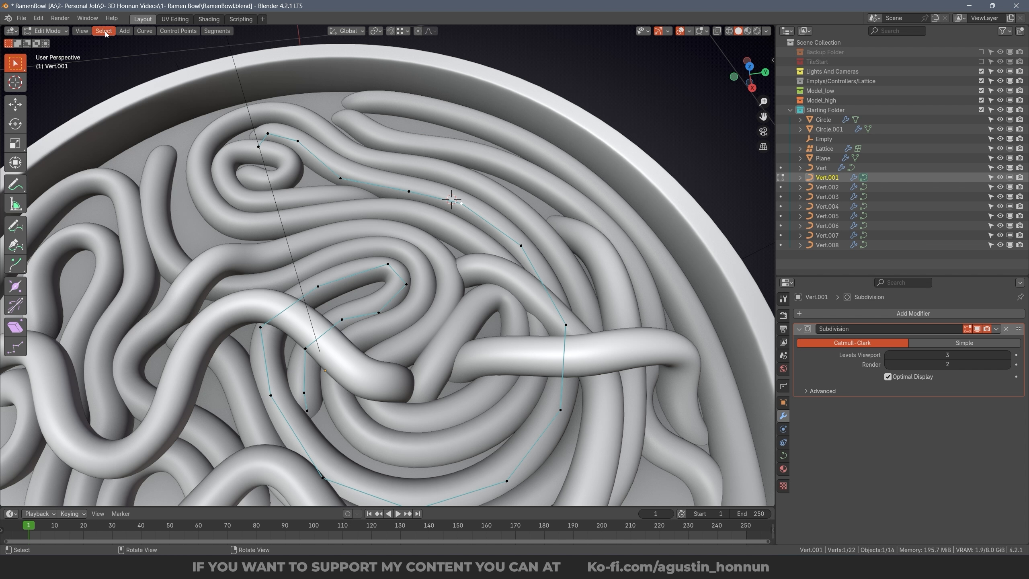
{"action": "left_click", "coordinate": [145, 32]}
{"action": "mouse_move", "coordinate": [172, 61]}
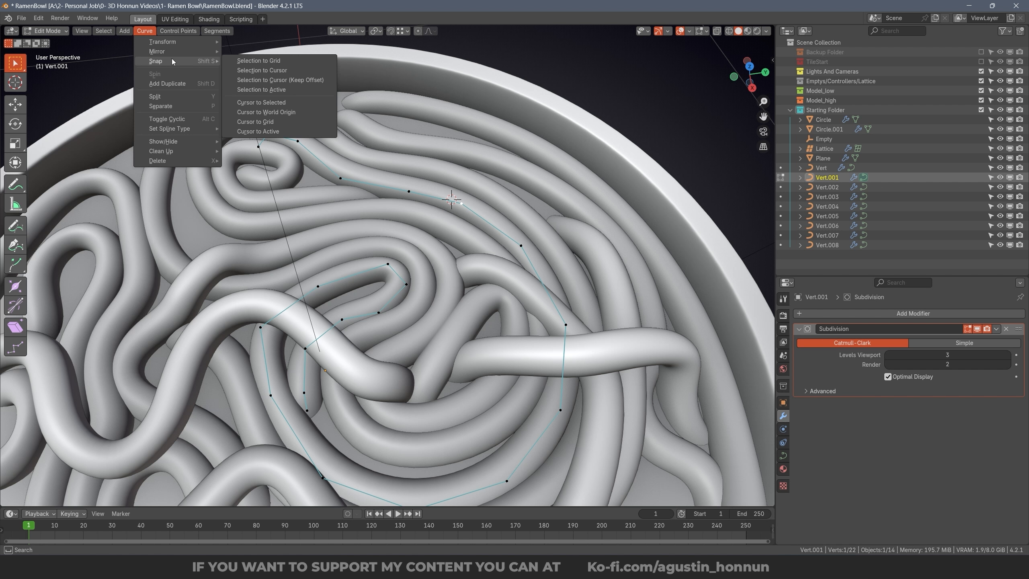
{"action": "left_click", "coordinate": [271, 103]}
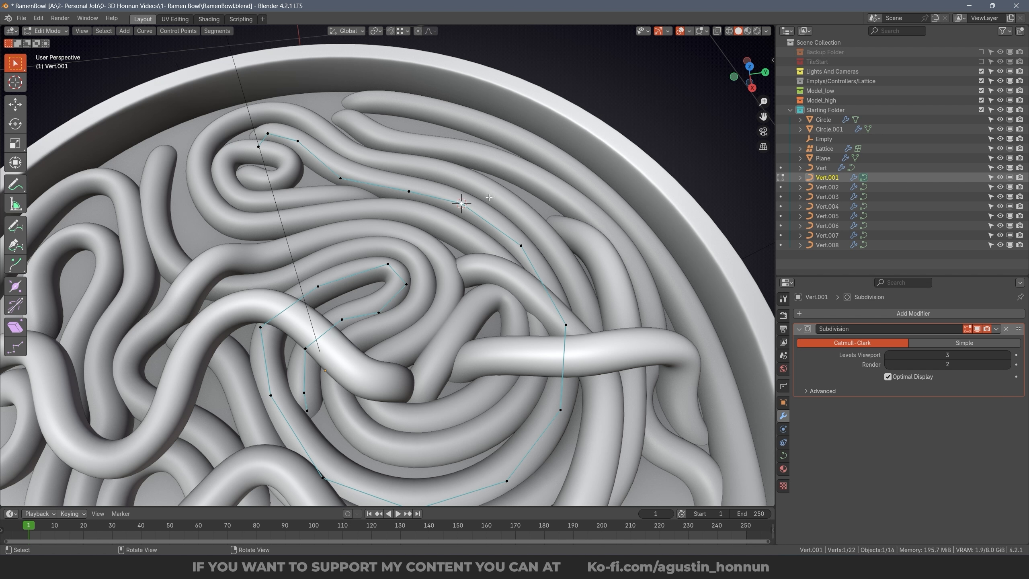
{"action": "key", "text": "Tab"}
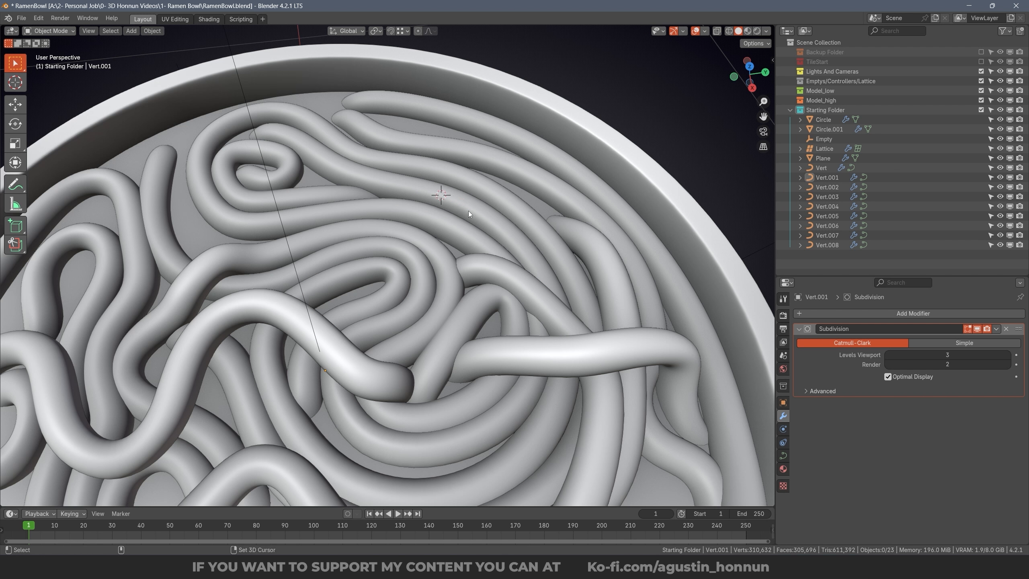
Step: Add a cube at the 3D cursor and scale it by about 0.056, followed by about 1.4
{"action": "scroll", "coordinate": [488, 196], "scroll_direction": "down", "scroll_amount": 1}
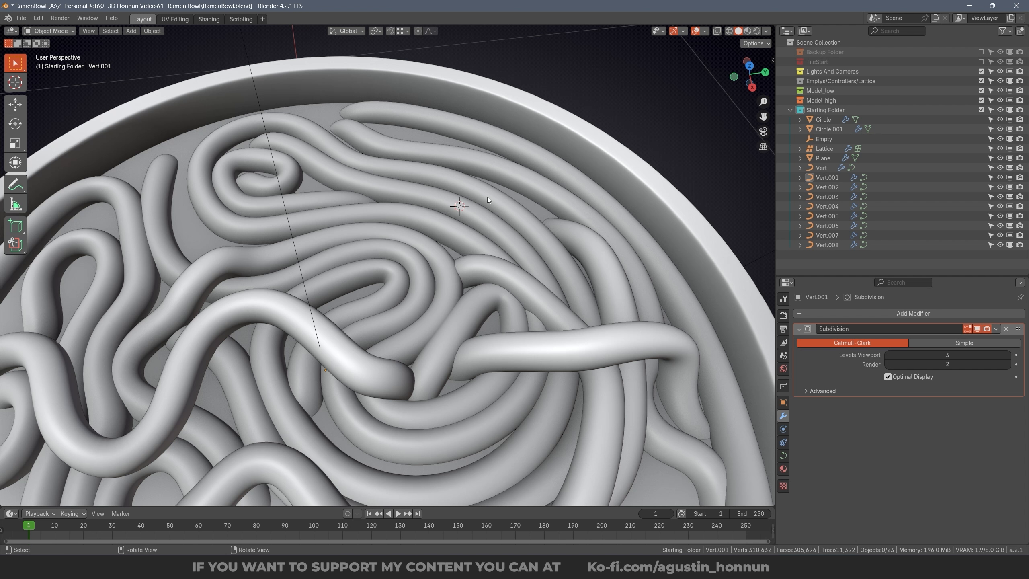
{"action": "key", "text": "shift+a"}
{"action": "mouse_move", "coordinate": [487, 196]}
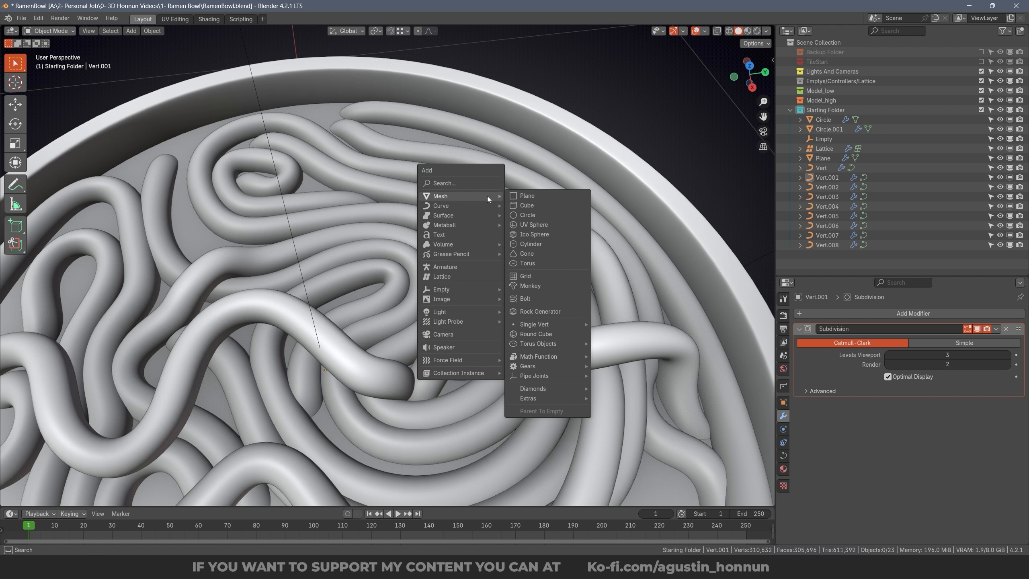
{"action": "left_click", "coordinate": [527, 205]}
{"action": "scroll", "coordinate": [526, 204], "scroll_direction": "down", "scroll_amount": 3}
{"action": "scroll", "coordinate": [469, 215], "scroll_direction": "down", "scroll_amount": 10}
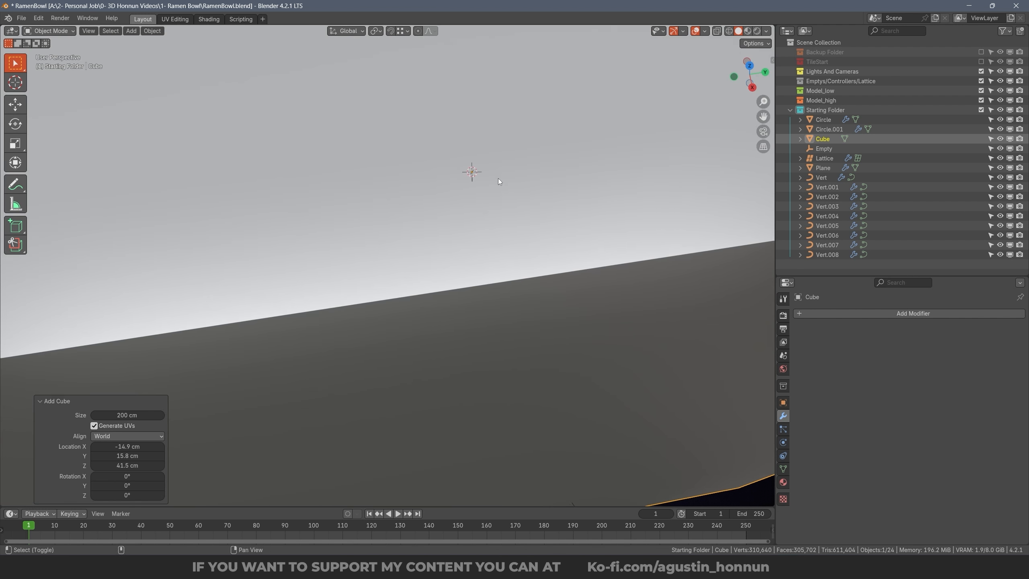
{"action": "key", "text": "s"}
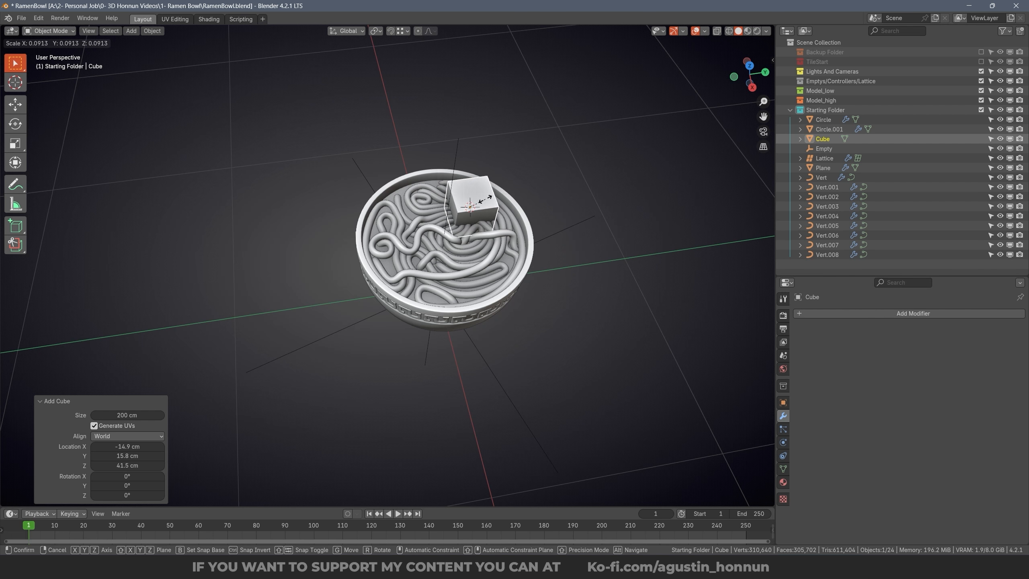
{"action": "left_click", "coordinate": [479, 202]}
{"action": "scroll", "coordinate": [479, 180], "scroll_direction": "up", "scroll_amount": 3}
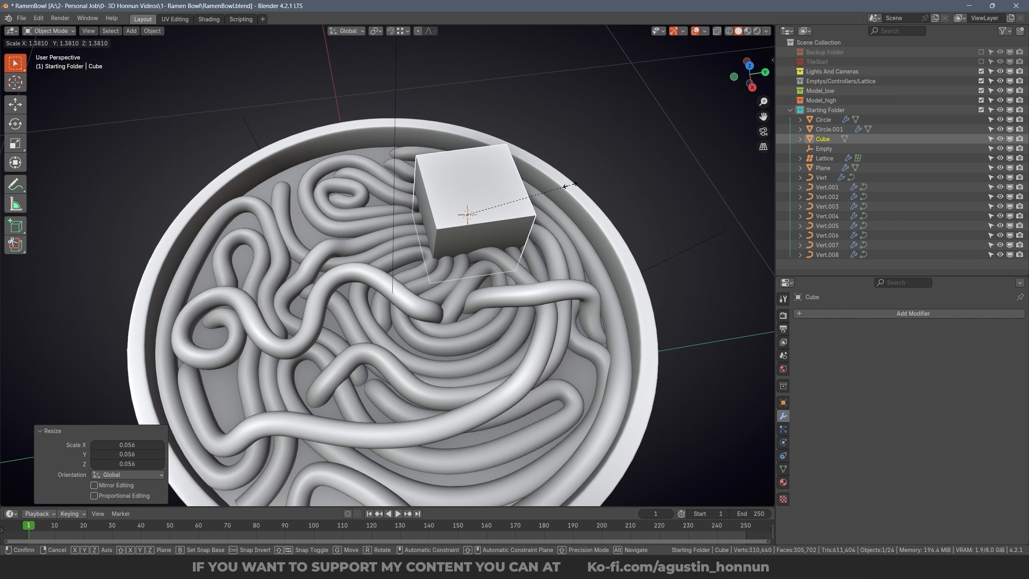
{"action": "left_click", "coordinate": [567, 177]}
Step: Raise the cube about 14.7 cm along Z so it floats above the noodles
{"action": "middle_click_drag", "start_coordinate": [567, 176], "coordinate": [558, 121]}
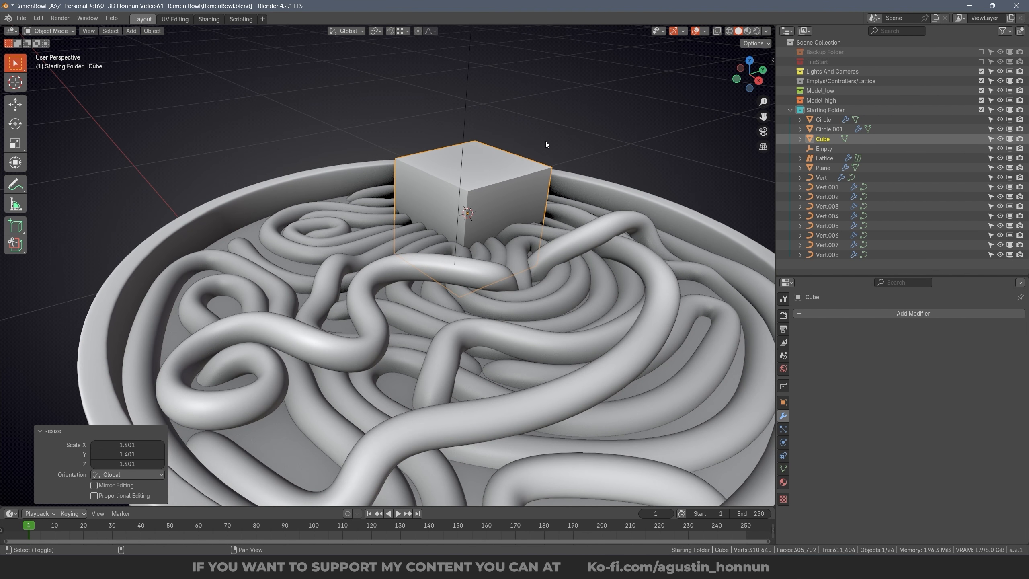
{"action": "middle_click_drag", "start_coordinate": [511, 180], "coordinate": [482, 179]}
{"action": "scroll", "coordinate": [482, 206], "scroll_direction": "down", "scroll_amount": 2}
{"action": "key", "text": "g"}
{"action": "key", "text": "z"}
{"action": "left_click", "coordinate": [501, 156]}
{"action": "scroll", "coordinate": [496, 179], "scroll_direction": "down", "scroll_amount": 1}
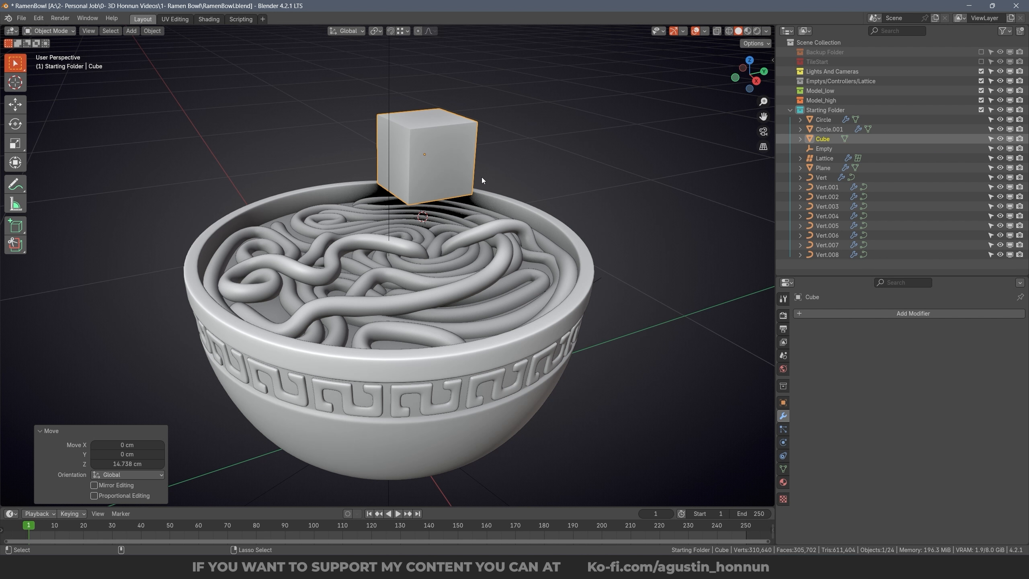
Step: Give the cube a Subdivision modifier at level 2
{"action": "key", "text": "ctrl+1"}
{"action": "key", "text": "ctrl+2"}
{"action": "scroll", "coordinate": [458, 150], "scroll_direction": "up", "scroll_amount": 3}
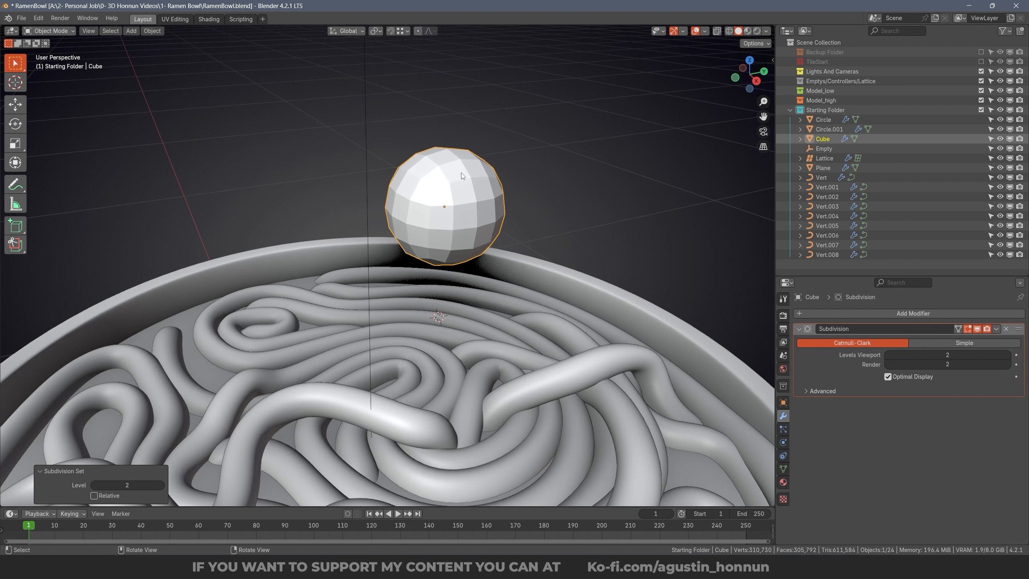
{"action": "middle_click_drag", "start_coordinate": [461, 172], "coordinate": [478, 184]}
{"action": "scroll", "coordinate": [725, 309], "scroll_direction": "up", "scroll_amount": 2}
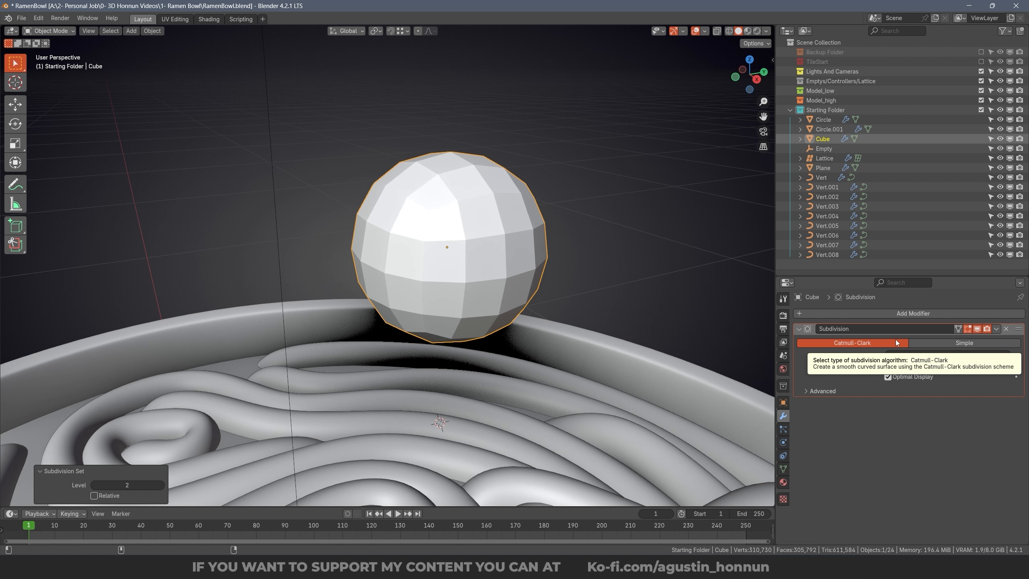
Step: Pull the cube's side face outward along X in Edit Mode to elongate the rounded shape
{"action": "middle_click_drag", "start_coordinate": [559, 259], "coordinate": [486, 246]}
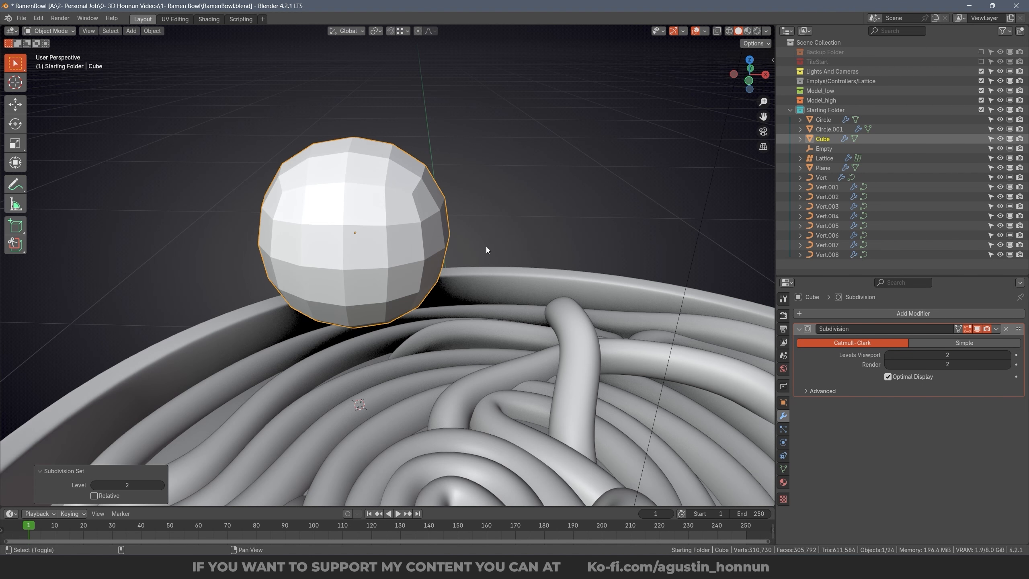
{"action": "key", "text": "Tab"}
{"action": "key", "text": "ctrl+Tab"}
{"action": "left_click", "coordinate": [445, 283]}
{"action": "middle_click_drag", "start_coordinate": [445, 283], "coordinate": [412, 264]}
{"action": "left_click", "coordinate": [470, 233]}
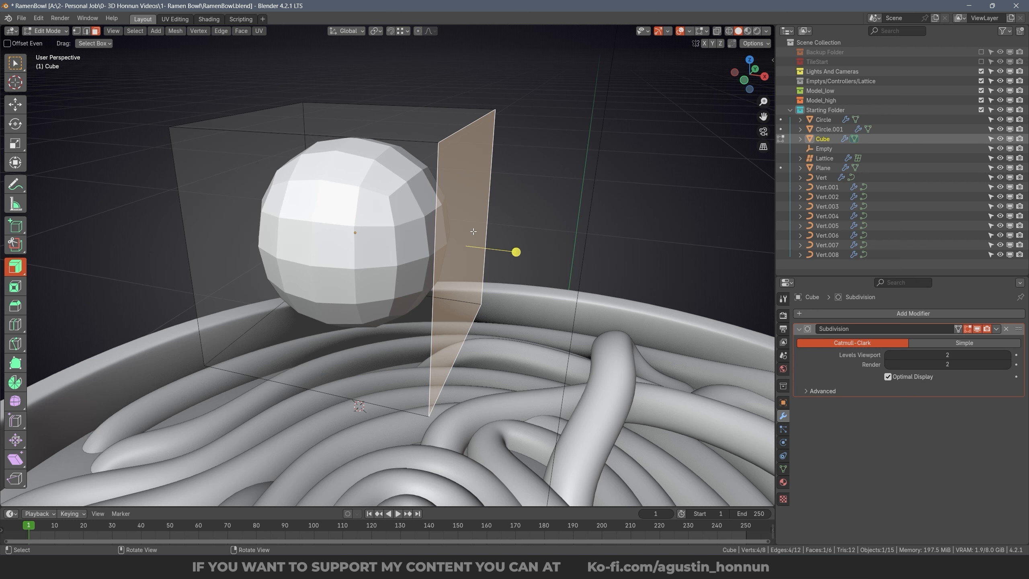
{"action": "scroll", "coordinate": [470, 233], "scroll_direction": "down", "scroll_amount": 2}
{"action": "key", "text": "g"}
{"action": "key", "text": "x"}
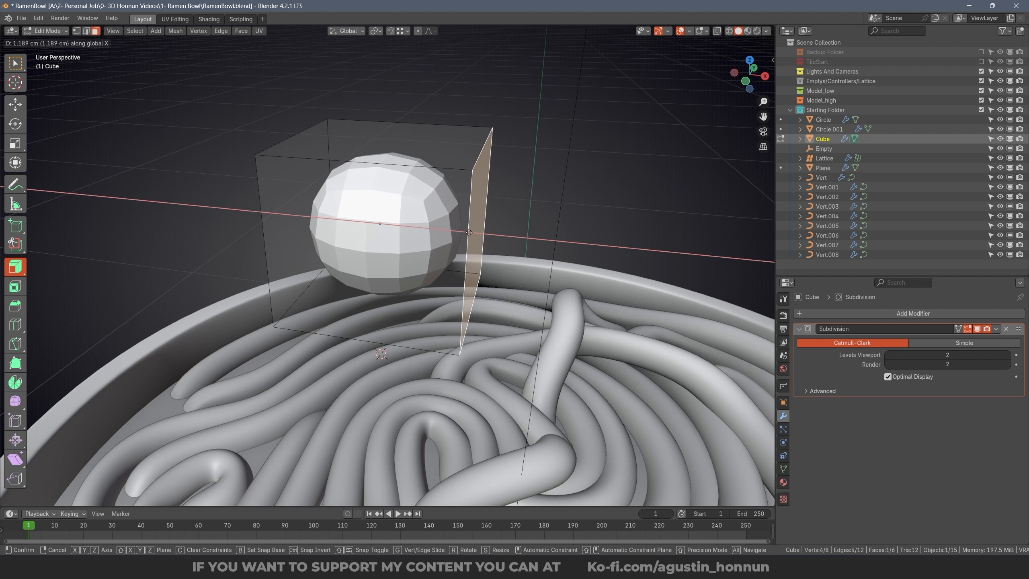
{"action": "left_click", "coordinate": [525, 253]}
Step: Add one centred loop cut across the elongated cube and apply its Subdivision modifier in Object Mode
{"action": "key", "text": "ctrl+r"}
{"action": "left_click", "coordinate": [425, 172]}
{"action": "left_click", "coordinate": [425, 172]}
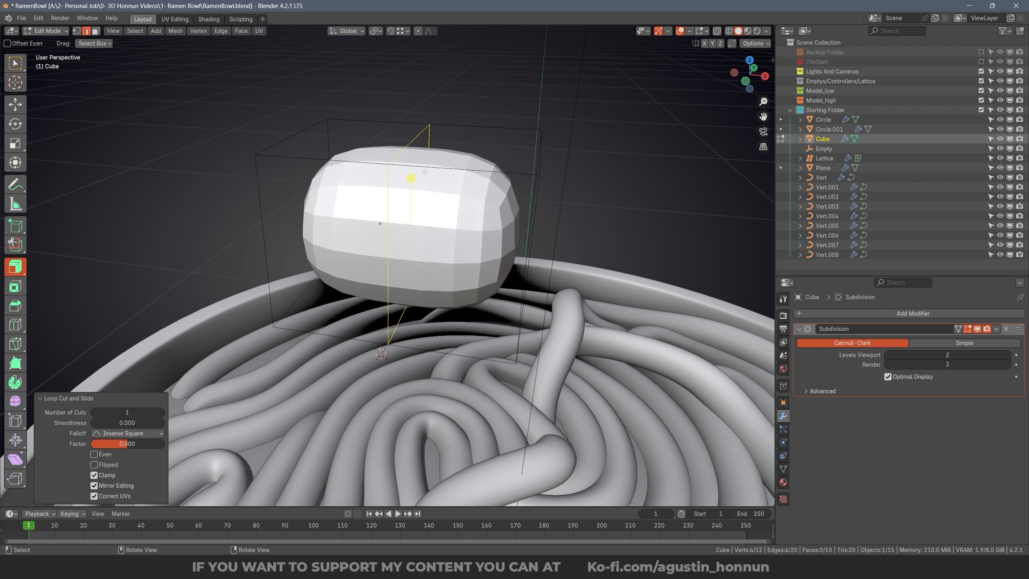
{"action": "middle_click_drag", "start_coordinate": [425, 172], "coordinate": [338, 161]}
{"action": "key", "text": "Tab"}
{"action": "middle_click_drag", "start_coordinate": [479, 236], "coordinate": [531, 251]}
{"action": "key", "text": "ctrl+a"}
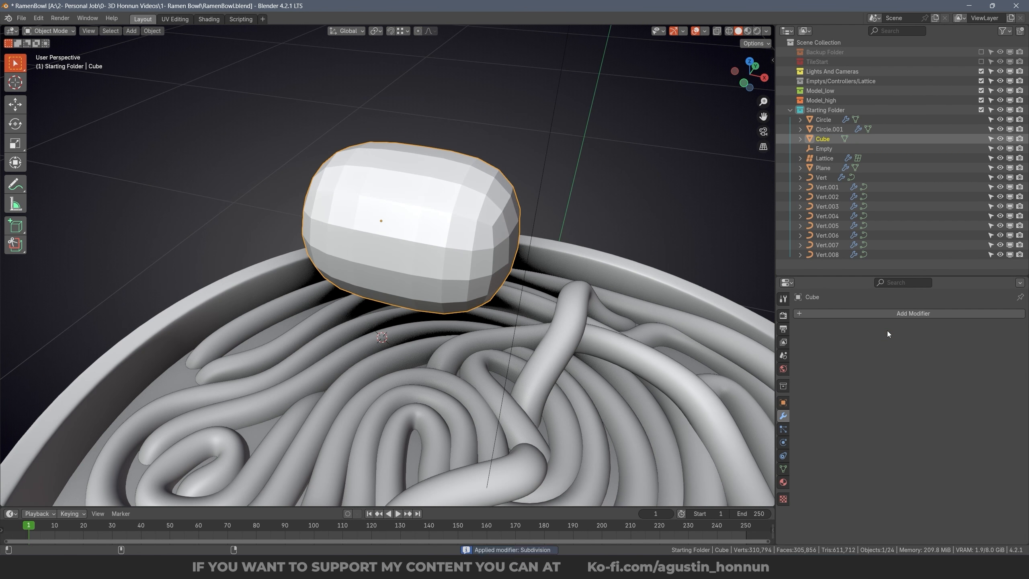
Step: Apply To Sphere to all faces of the elongated cube in Edit Mode to make it rounder
{"action": "middle_click_drag", "start_coordinate": [405, 244], "coordinate": [445, 259]}
{"action": "key", "text": "Tab"}
{"action": "scroll", "coordinate": [405, 223], "scroll_direction": "up", "scroll_amount": 3}
{"action": "left_click", "coordinate": [178, 32]}
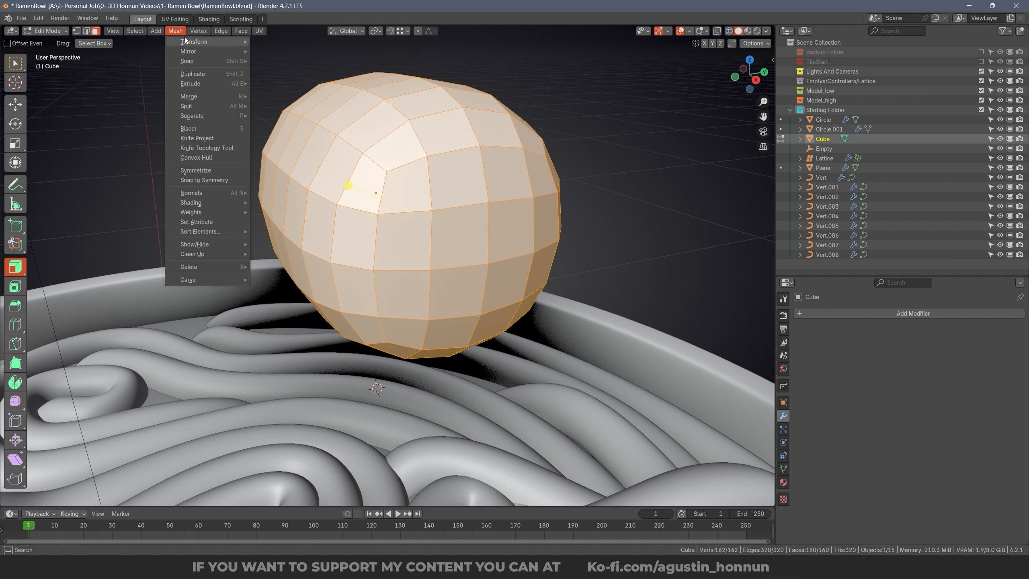
{"action": "mouse_move", "coordinate": [203, 43]}
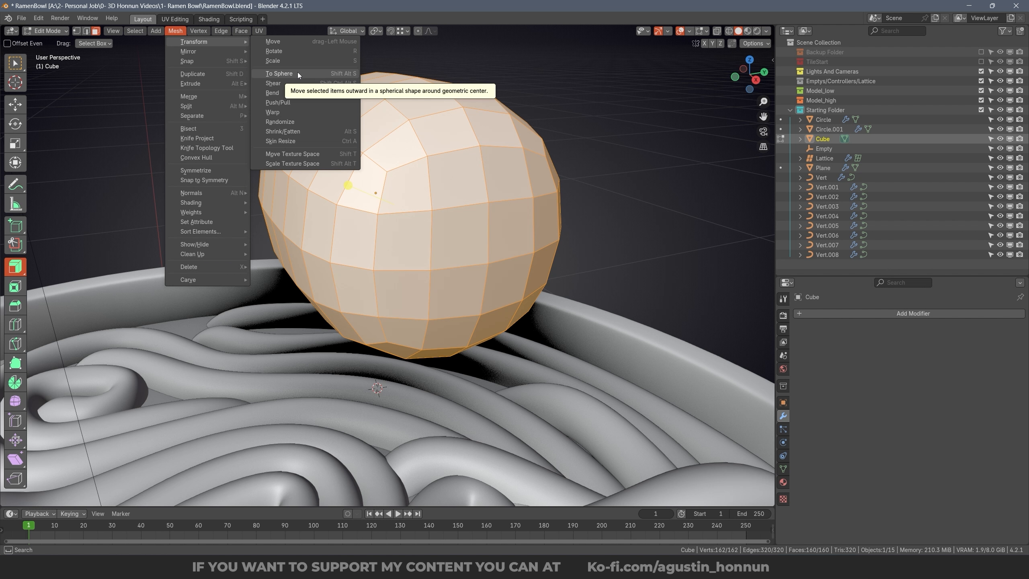
{"action": "left_click", "coordinate": [279, 74]}
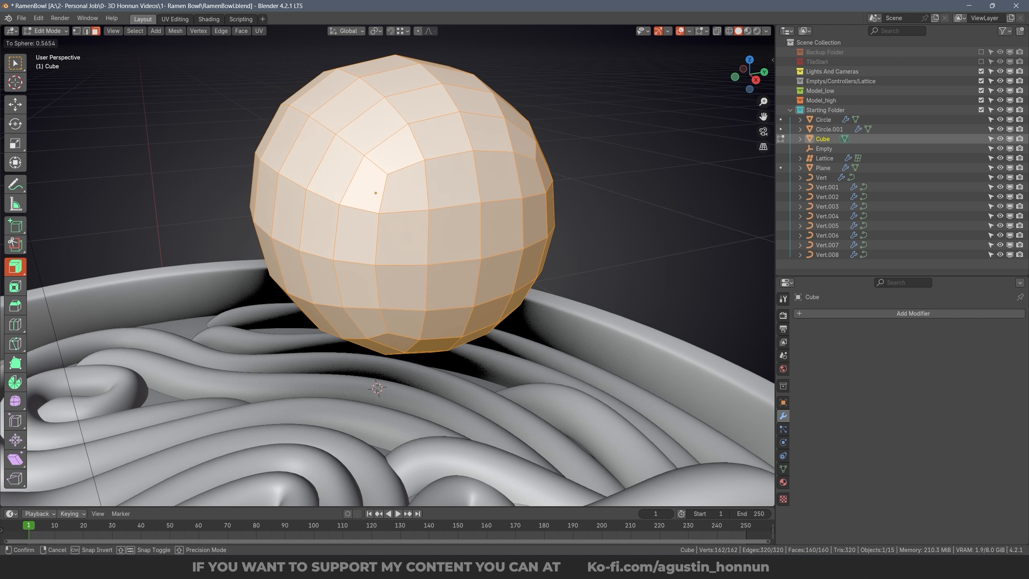
{"action": "left_click", "coordinate": [401, 155]}
Step: Delete the faces of the sphere's upper half through wireframe display, and return to Object Mode with solid shading
{"action": "middle_click_drag", "start_coordinate": [402, 155], "coordinate": [421, 101]}
{"action": "key", "text": "ctrl+Tab"}
{"action": "left_click", "coordinate": [487, 145]}
{"action": "key", "text": "shift+z"}
{"action": "left_click", "coordinate": [563, 34]}
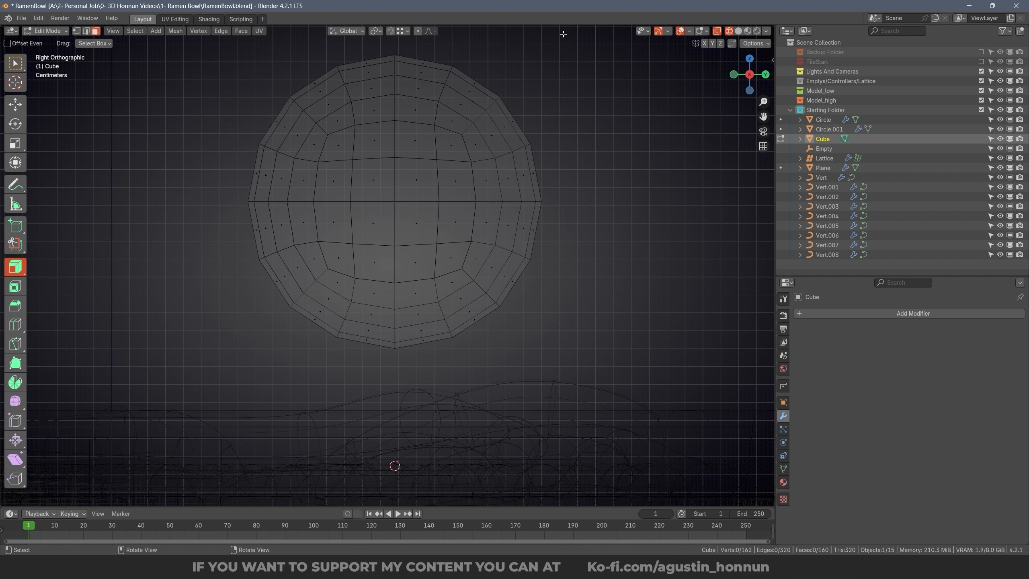
{"action": "left_click_drag", "start_coordinate": [563, 34], "coordinate": [198, 196]}
{"action": "key", "text": "x"}
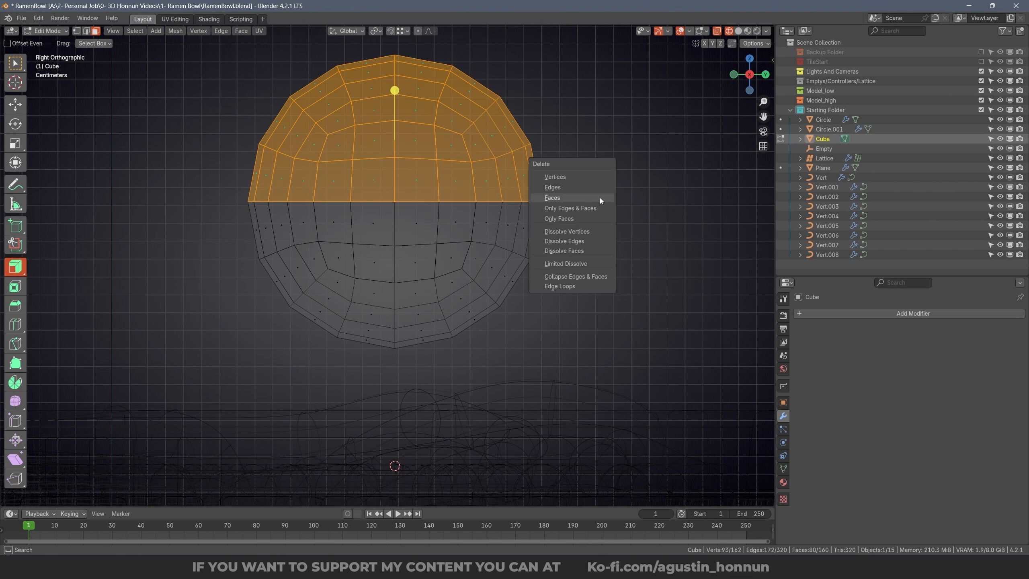
{"action": "left_click", "coordinate": [599, 198]}
{"action": "middle_click_drag", "start_coordinate": [367, 129], "coordinate": [449, 218]}
{"action": "key", "text": "Tab"}
{"action": "key", "text": "alt+a"}
{"action": "key", "text": "shift+z"}
Step: Scale the whole half-shell mesh along X by about 1.18 to make it oval
{"action": "mouse_move", "coordinate": [435, 151]}
{"action": "middle_mouse_down"}
{"action": "mouse_move", "coordinate": [422, 318]}
{"action": "mouse_move", "coordinate": [401, 211]}
{"action": "mouse_move", "coordinate": [405, 263]}
{"action": "middle_mouse_up"}
{"action": "left_click", "coordinate": [401, 211]}
{"action": "scroll", "coordinate": [405, 194], "scroll_direction": "up", "scroll_amount": 1}
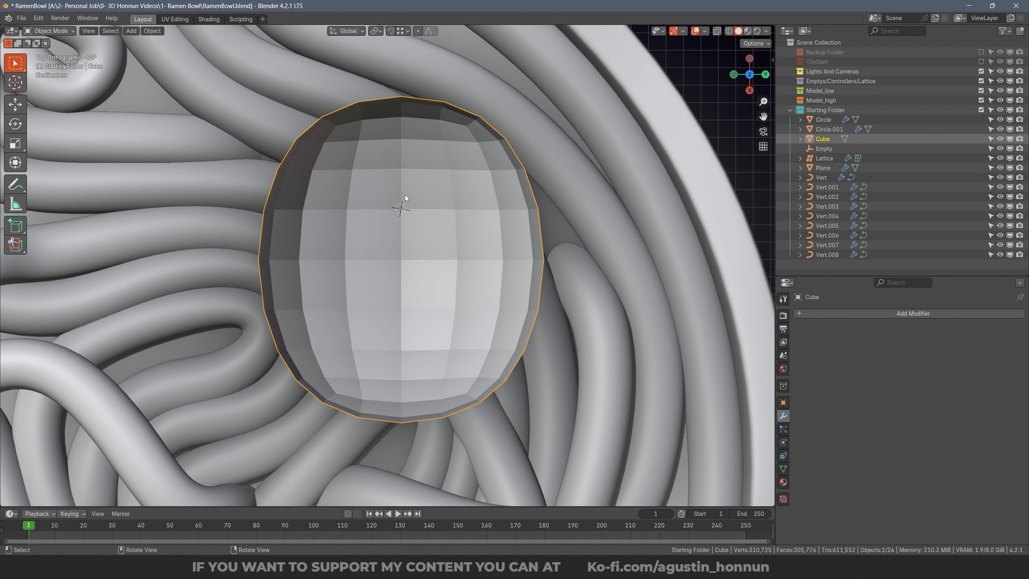
{"action": "key", "text": "Tab"}
{"action": "key", "text": "a"}
{"action": "key", "text": "s"}
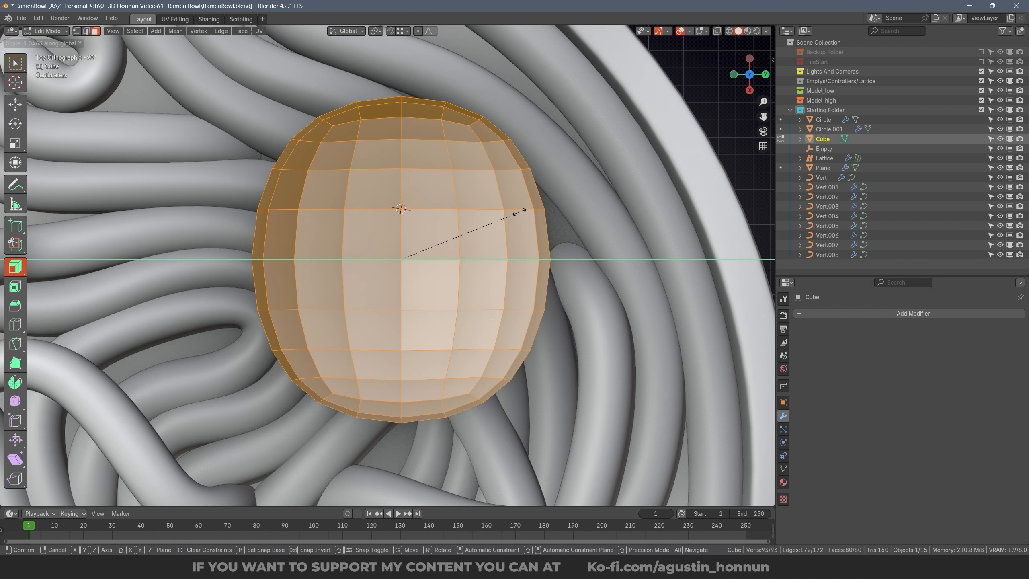
{"action": "key", "text": "x"}
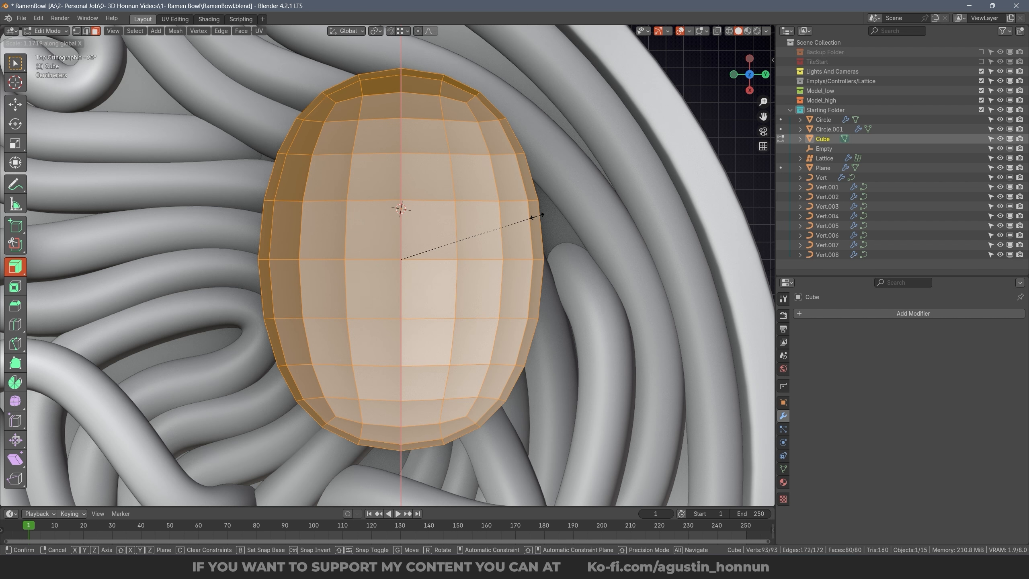
{"action": "left_click", "coordinate": [527, 215]}
Step: Taper one end into an egg shape by scaling its middle rim vertex along Y to about 0.603 with proportional editing at size 0.18
{"action": "scroll", "coordinate": [515, 234], "scroll_direction": "down", "scroll_amount": 5}
{"action": "scroll", "coordinate": [509, 174], "scroll_direction": "up", "scroll_amount": 6}
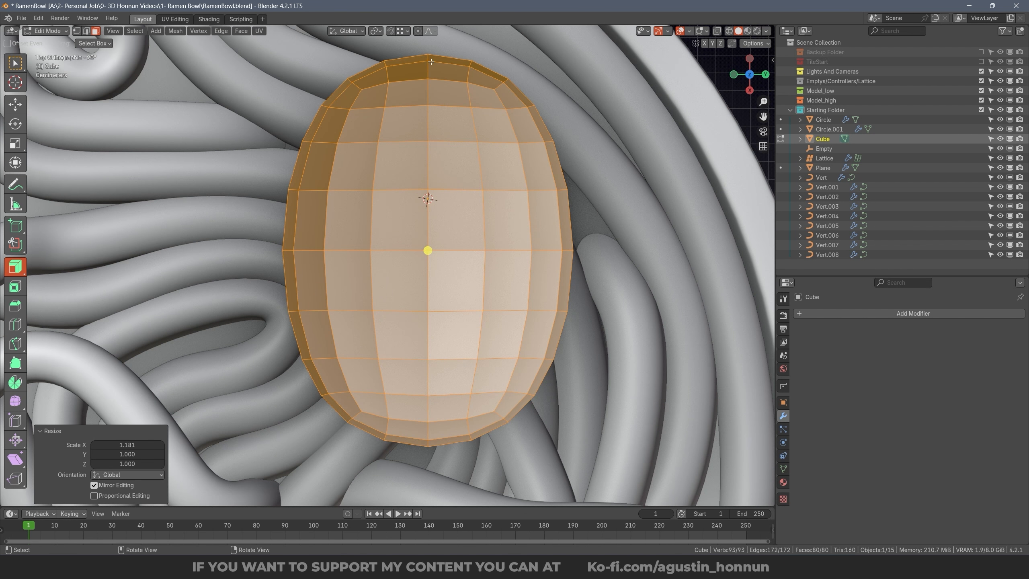
{"action": "left_click", "coordinate": [436, 52]}
{"action": "key", "text": "ctrl+Tab"}
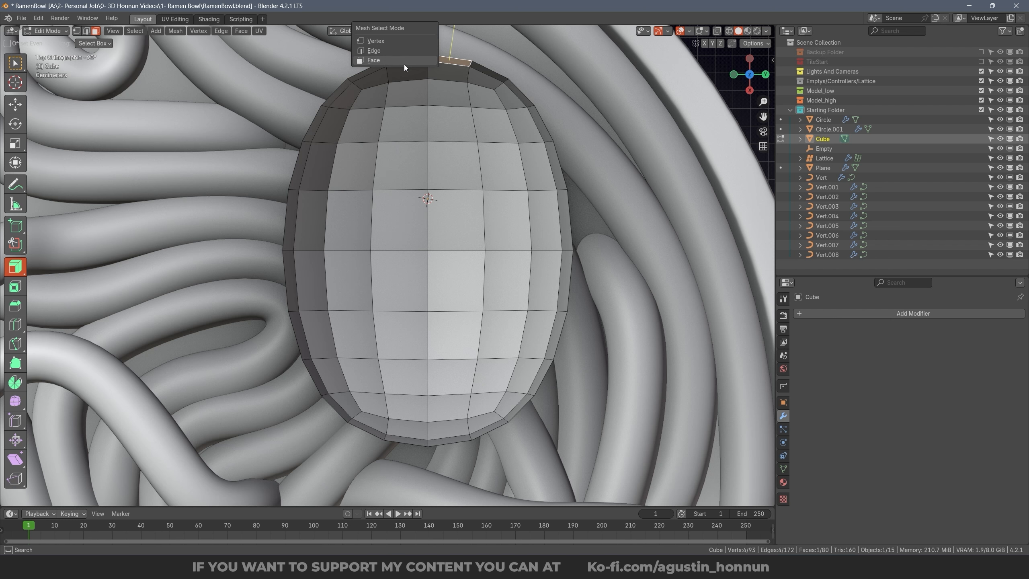
{"action": "left_click", "coordinate": [414, 39]}
{"action": "left_click", "coordinate": [428, 56]}
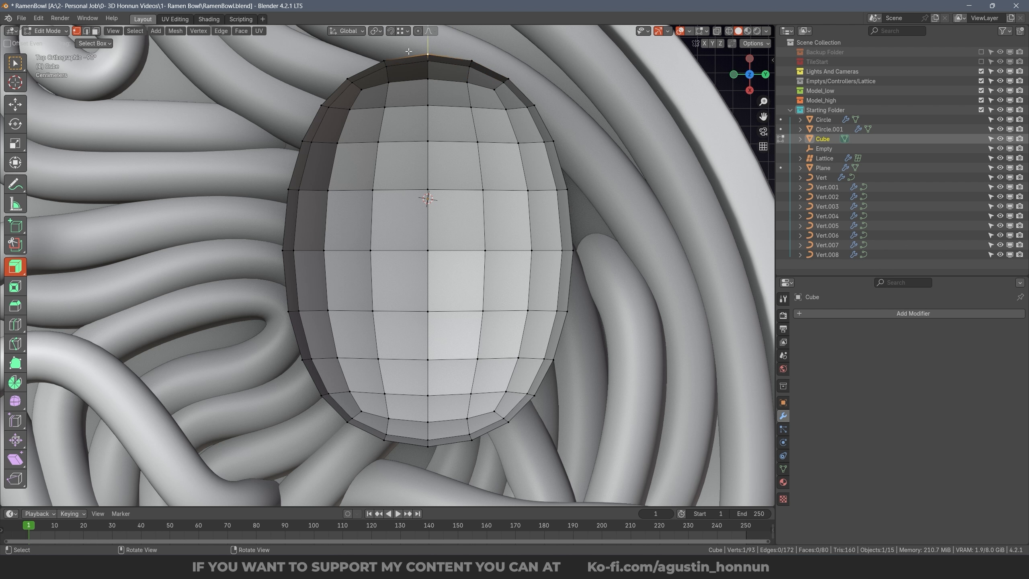
{"action": "middle_click_drag", "start_coordinate": [428, 69], "coordinate": [409, 99], "text": "shift"}
{"action": "mouse_move", "coordinate": [405, 64]}
{"action": "right_mouse_down", "text": "alt"}
{"action": "mouse_move", "coordinate": [411, 88]}
{"action": "mouse_move", "coordinate": [403, 58]}
{"action": "right_mouse_up", "text": "alt"}
{"action": "right_click_drag", "start_coordinate": [403, 59], "coordinate": [426, 35], "text": "alt"}
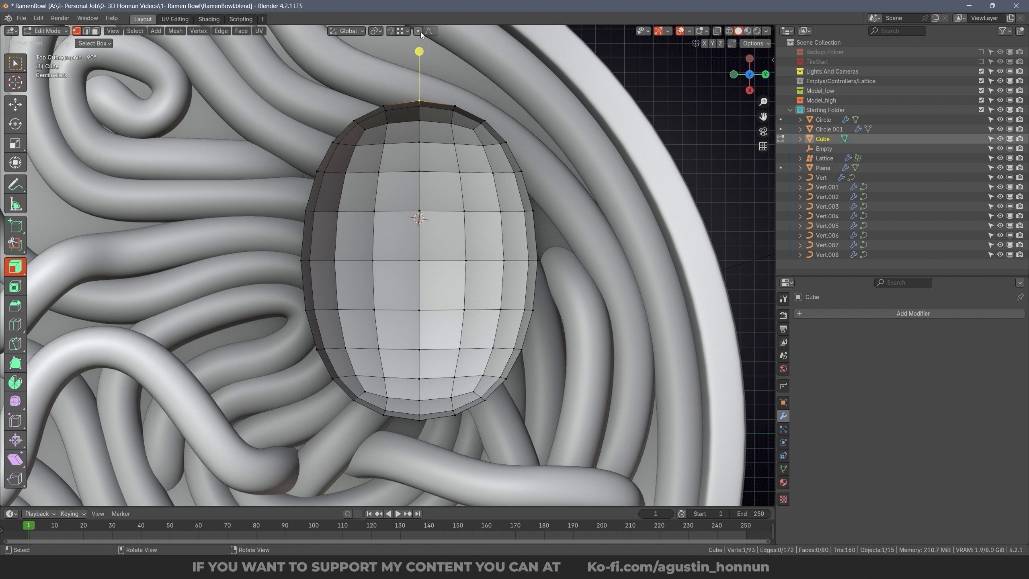
{"action": "left_click", "coordinate": [418, 32]}
{"action": "key", "text": "s"}
{"action": "key", "text": "y"}
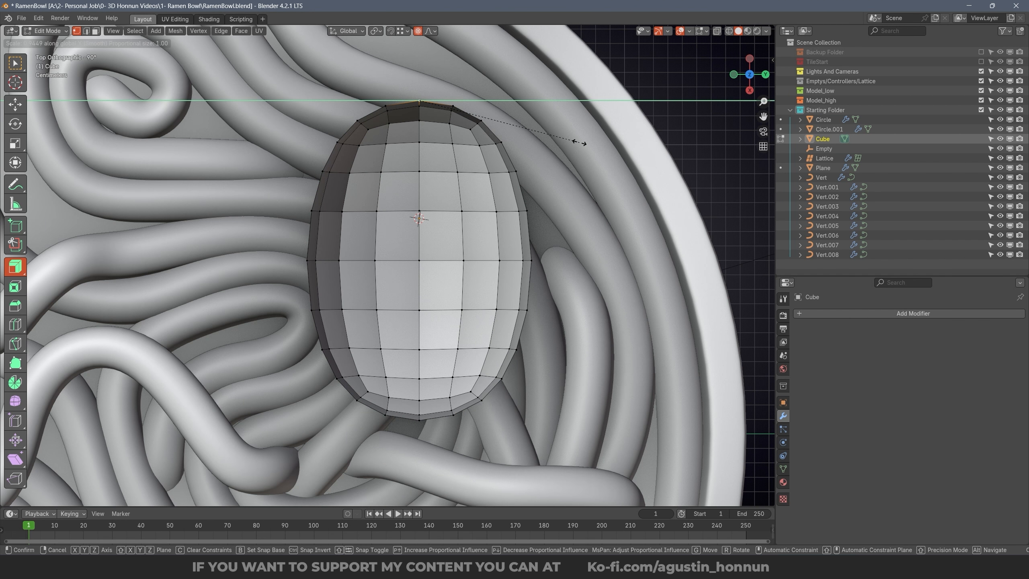
{"action": "scroll", "coordinate": [573, 143], "scroll_direction": "up", "scroll_amount": 18}
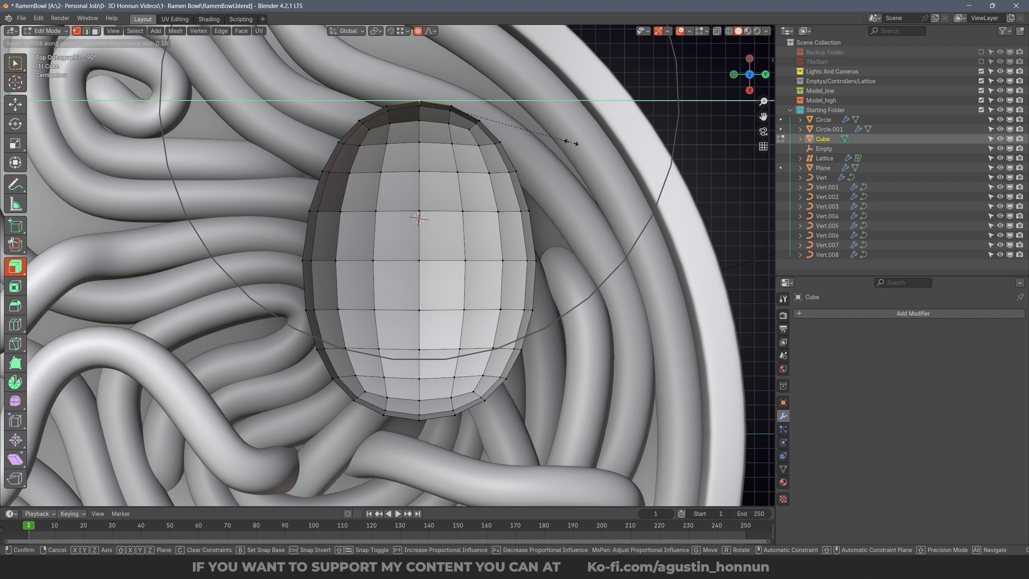
{"action": "scroll", "coordinate": [560, 141], "scroll_direction": "up", "scroll_amount": 2}
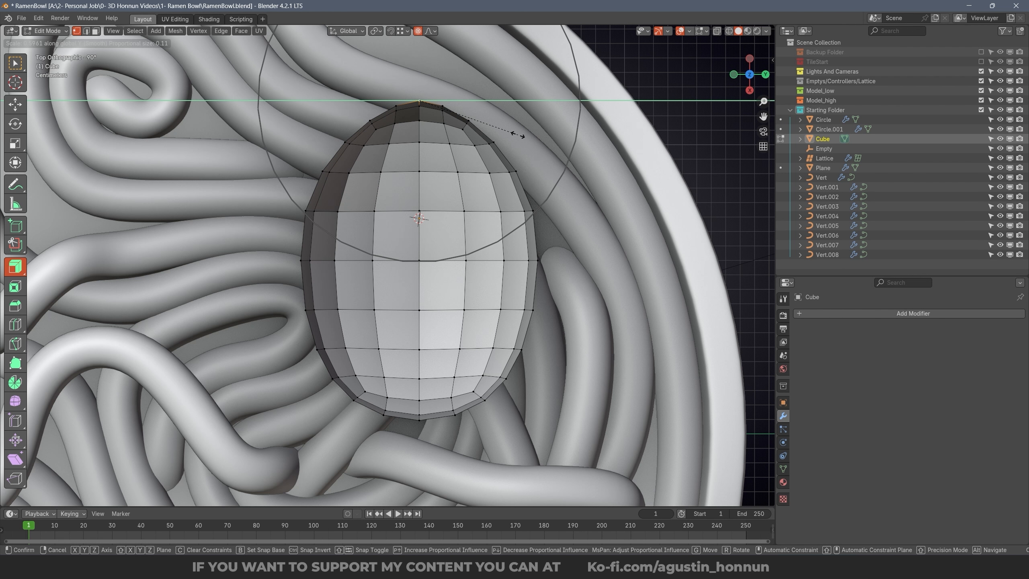
{"action": "scroll", "coordinate": [518, 134], "scroll_direction": "down", "scroll_amount": 5}
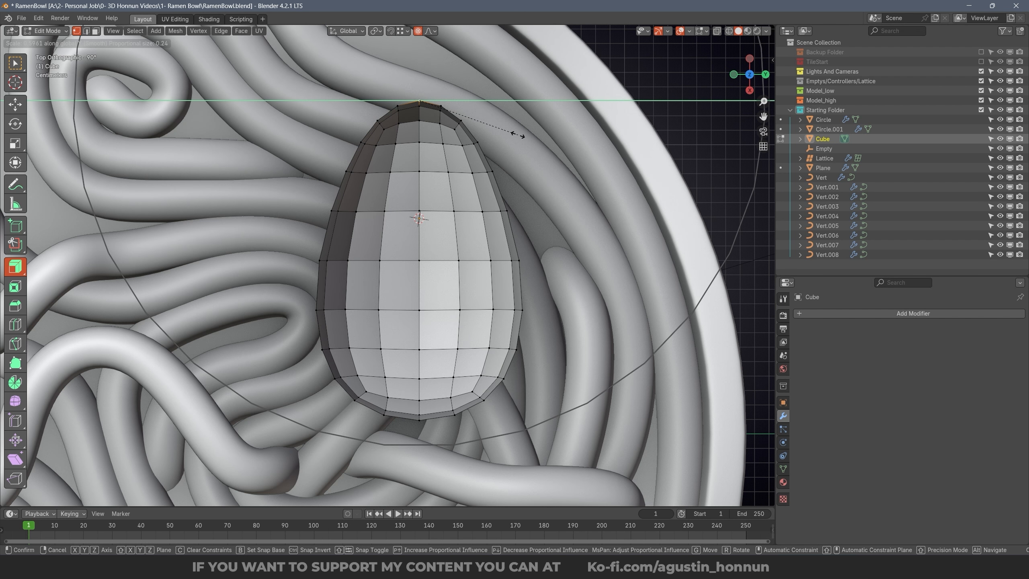
{"action": "scroll", "coordinate": [518, 135], "scroll_direction": "up", "scroll_amount": 12}
{"action": "scroll", "coordinate": [518, 135], "scroll_direction": "down", "scroll_amount": 8}
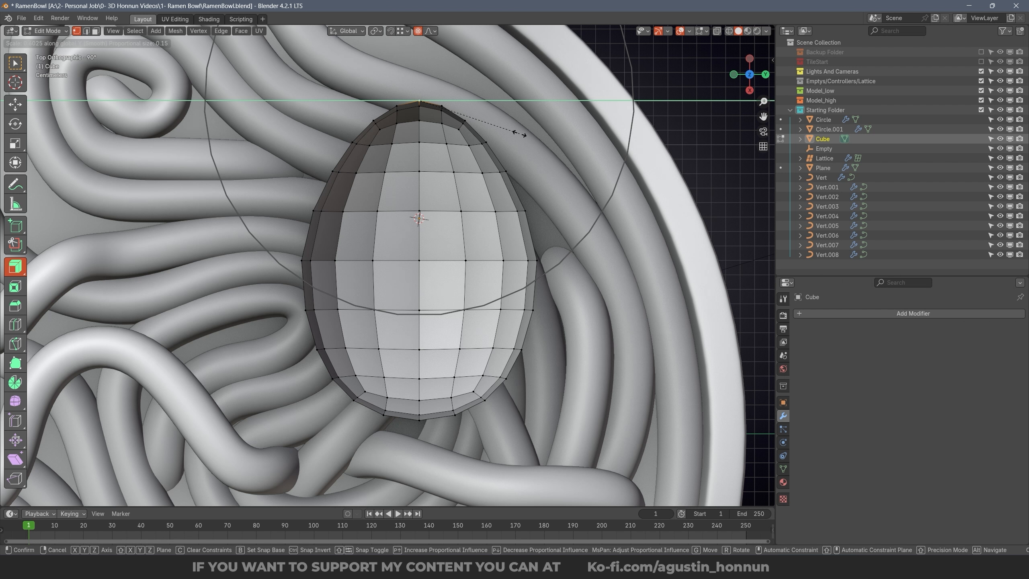
{"action": "scroll", "coordinate": [518, 134], "scroll_direction": "down", "scroll_amount": 1}
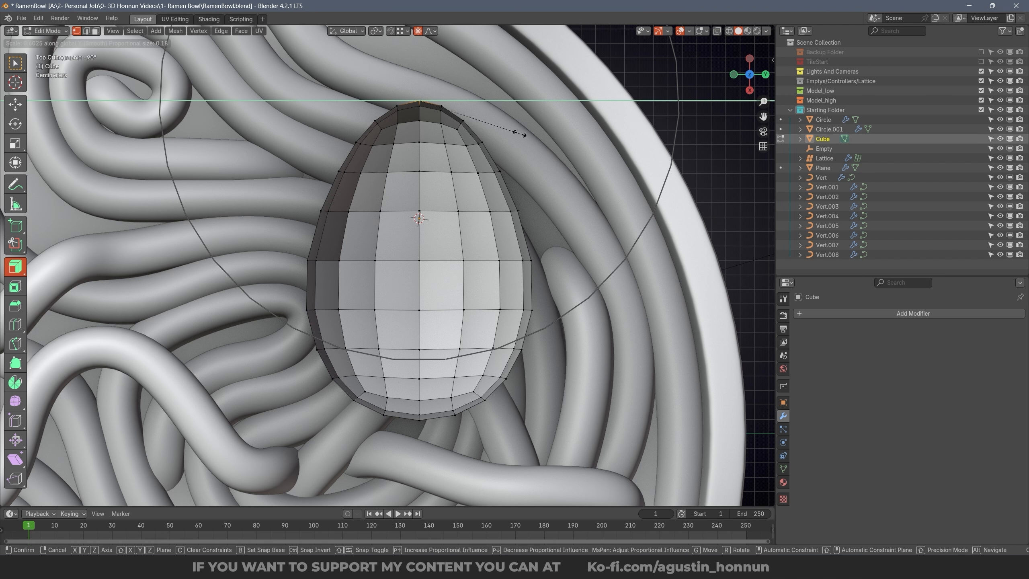
{"action": "scroll", "coordinate": [518, 134], "scroll_direction": "up", "scroll_amount": 2}
{"action": "scroll", "coordinate": [518, 134], "scroll_direction": "down", "scroll_amount": 3}
{"action": "scroll", "coordinate": [519, 134], "scroll_direction": "up", "scroll_amount": 1}
{"action": "left_click", "coordinate": [520, 134]}
Step: Adjust the egg's tapered end again by scaling along Y with proportional editing
{"action": "middle_click_drag", "start_coordinate": [519, 134], "coordinate": [567, 86]}
{"action": "scroll", "coordinate": [563, 122], "scroll_direction": "down", "scroll_amount": 4}
{"action": "middle_click_drag", "start_coordinate": [555, 174], "coordinate": [477, 205]}
{"action": "scroll", "coordinate": [479, 199], "scroll_direction": "up", "scroll_amount": 3}
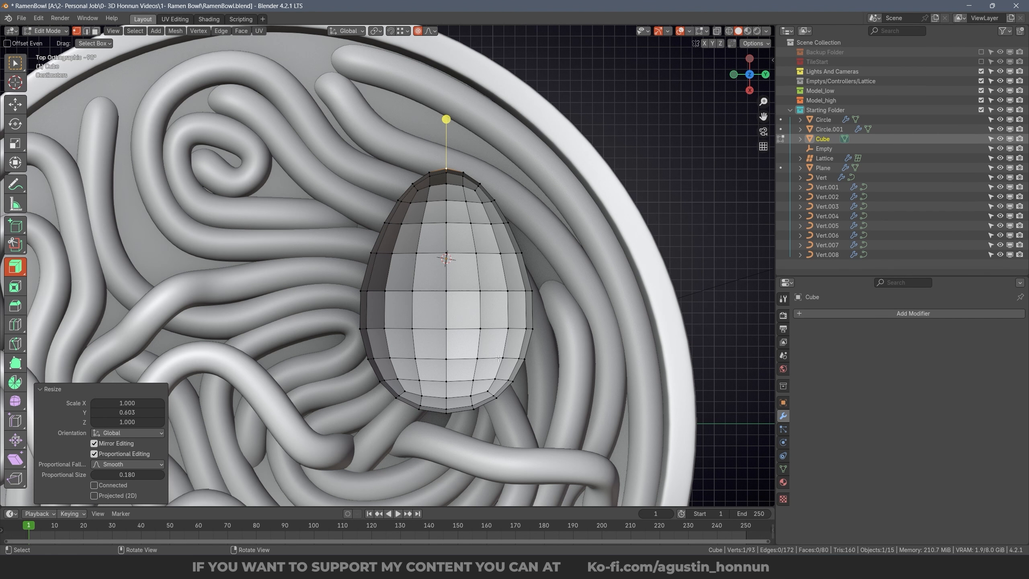
{"action": "key", "text": "s"}
{"action": "key", "text": "y"}
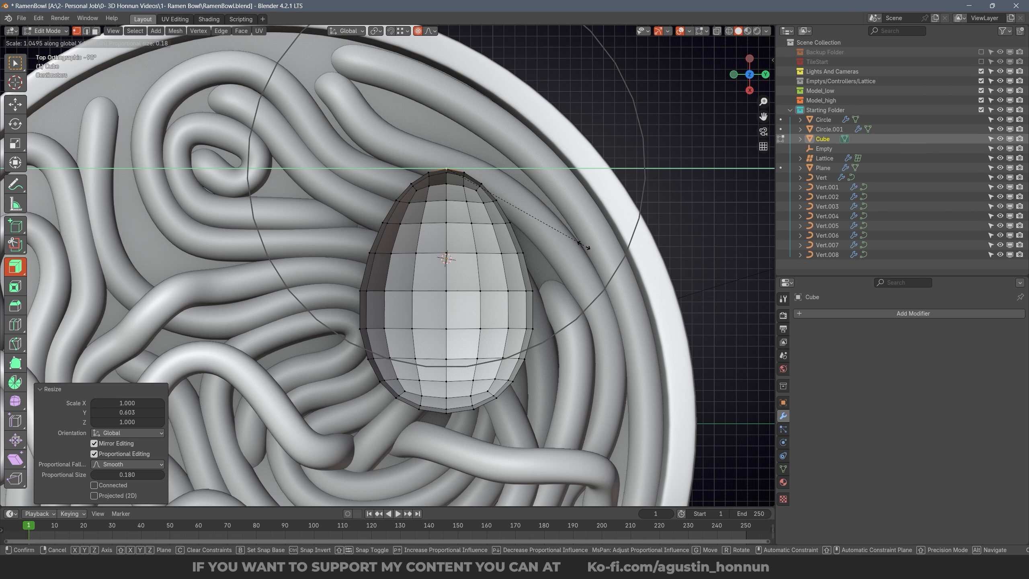
{"action": "scroll", "coordinate": [584, 245], "scroll_direction": "up", "scroll_amount": 2}
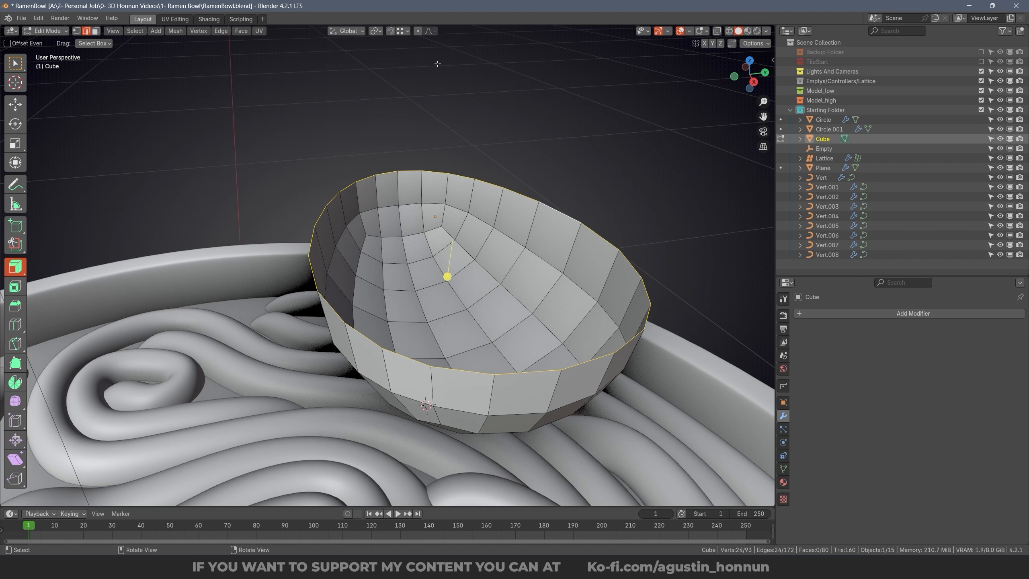
Step: Flatten the shell's open rim loop by scaling it to 0 along Z
{"action": "middle_click_drag", "start_coordinate": [439, 63], "coordinate": [494, 148]}
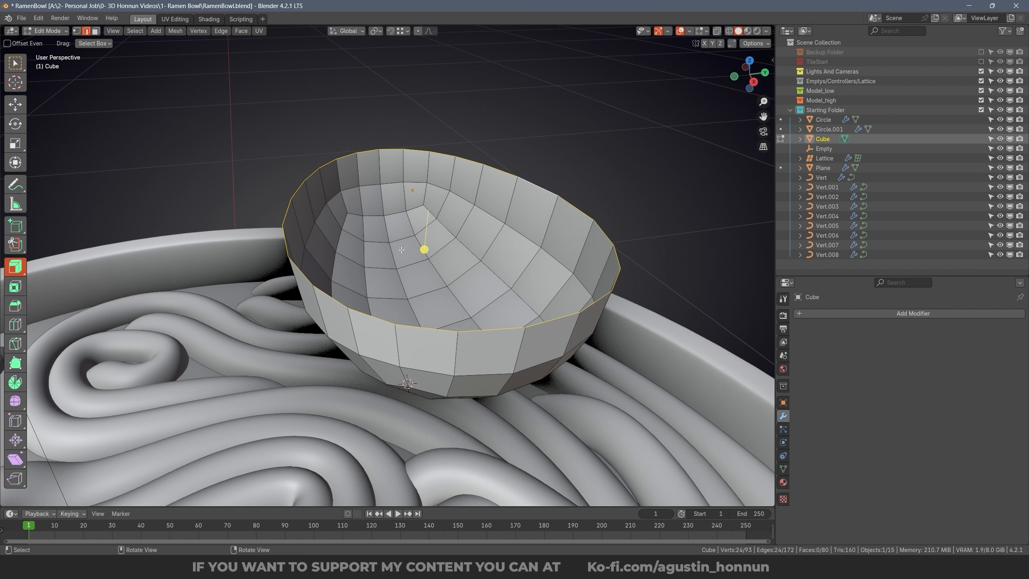
{"action": "middle_click_drag", "start_coordinate": [401, 250], "coordinate": [393, 210], "text": "alt"}
{"action": "middle_click_drag", "start_coordinate": [453, 218], "coordinate": [499, 229]}
{"action": "key", "text": "s"}
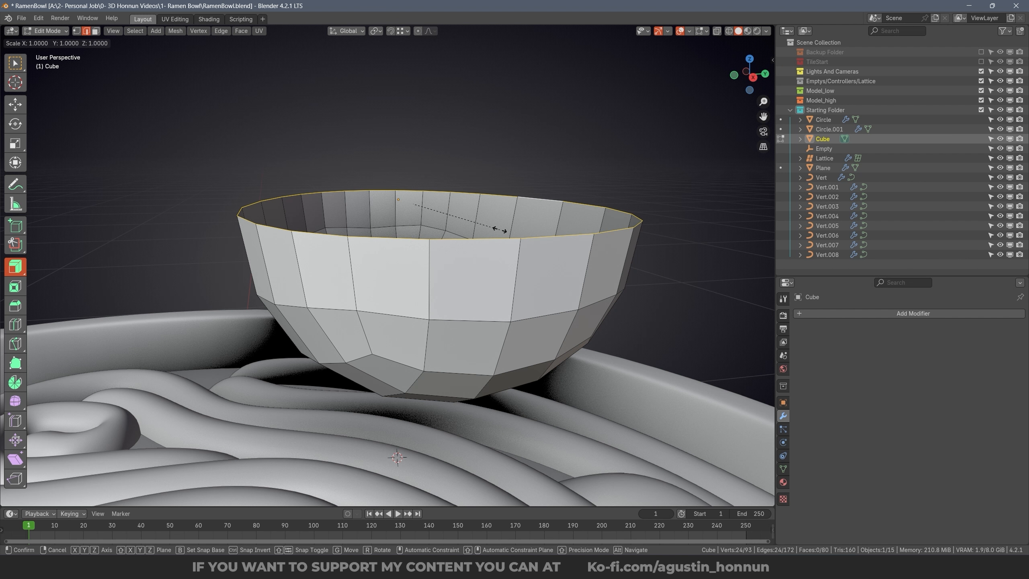
{"action": "key", "text": "z"}
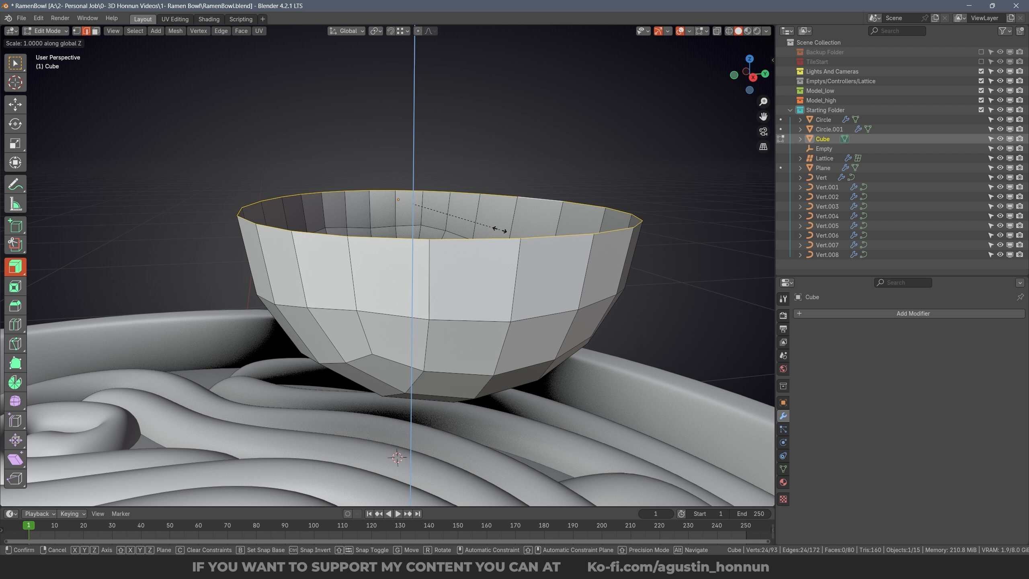
{"action": "key", "text": "Return"}
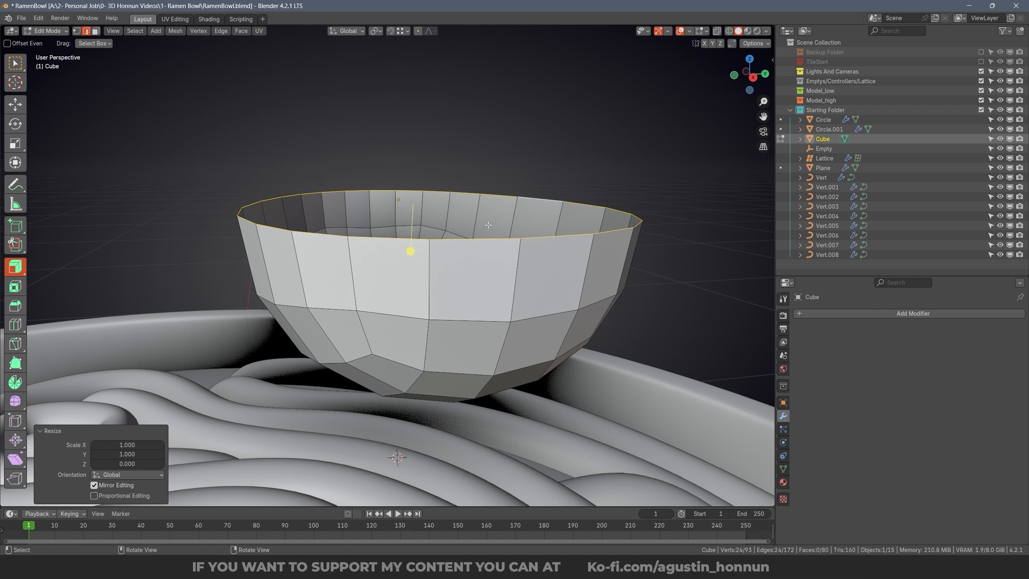
Step: Slide three separate rim vertices slightly down along their vertical edges to make the rim uneven
{"action": "middle_click_drag", "start_coordinate": [488, 225], "coordinate": [467, 259]}
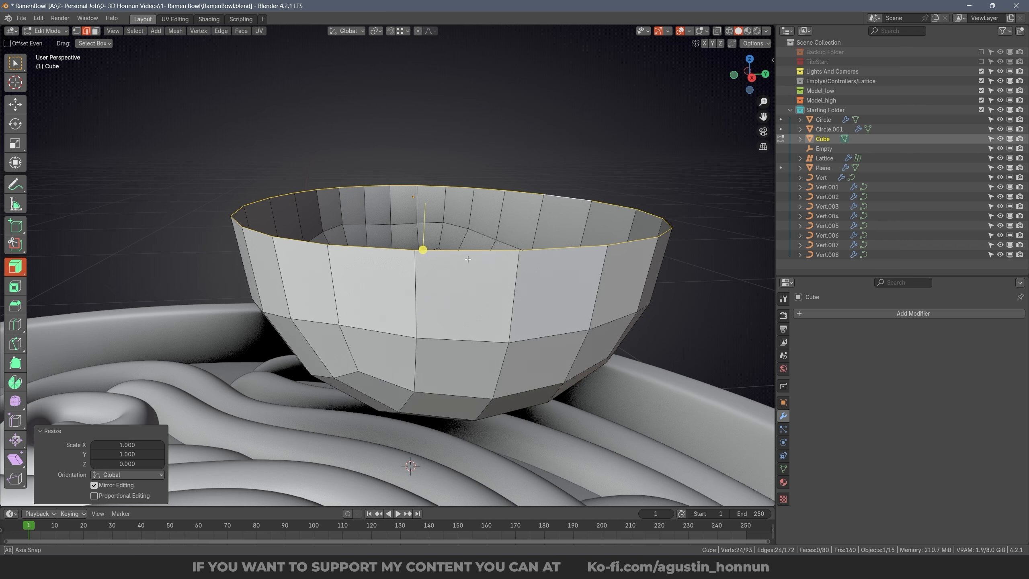
{"action": "key", "text": "ctrl+Tab"}
{"action": "left_click", "coordinate": [450, 233]}
{"action": "left_click", "coordinate": [520, 253]}
{"action": "key", "text": "shift+v"}
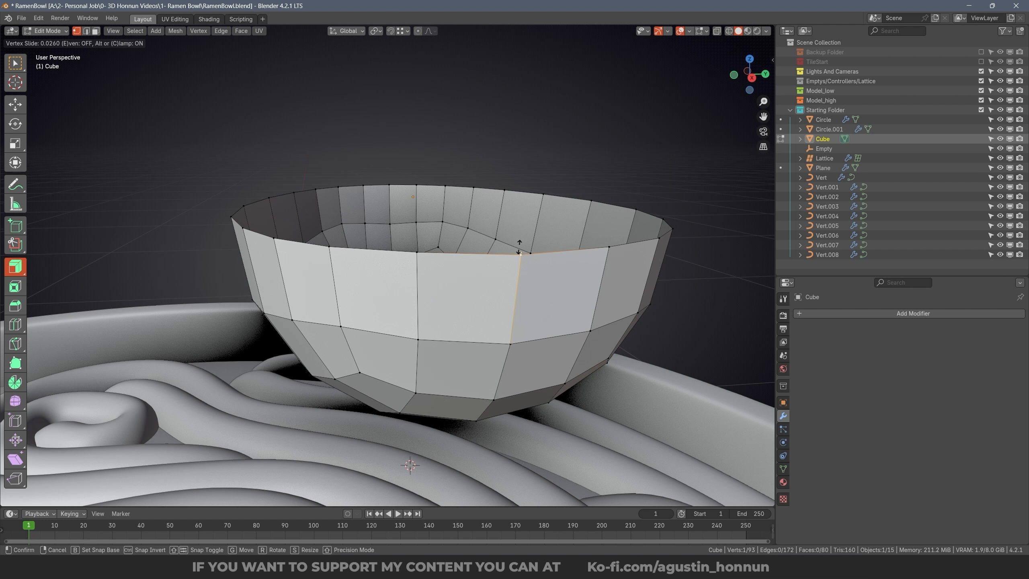
{"action": "left_click", "coordinate": [518, 250]}
{"action": "left_click", "coordinate": [504, 192]}
{"action": "key", "text": "shift+v"}
{"action": "left_click", "coordinate": [503, 201]}
{"action": "left_click", "coordinate": [322, 193]}
{"action": "key", "text": "shift+v"}
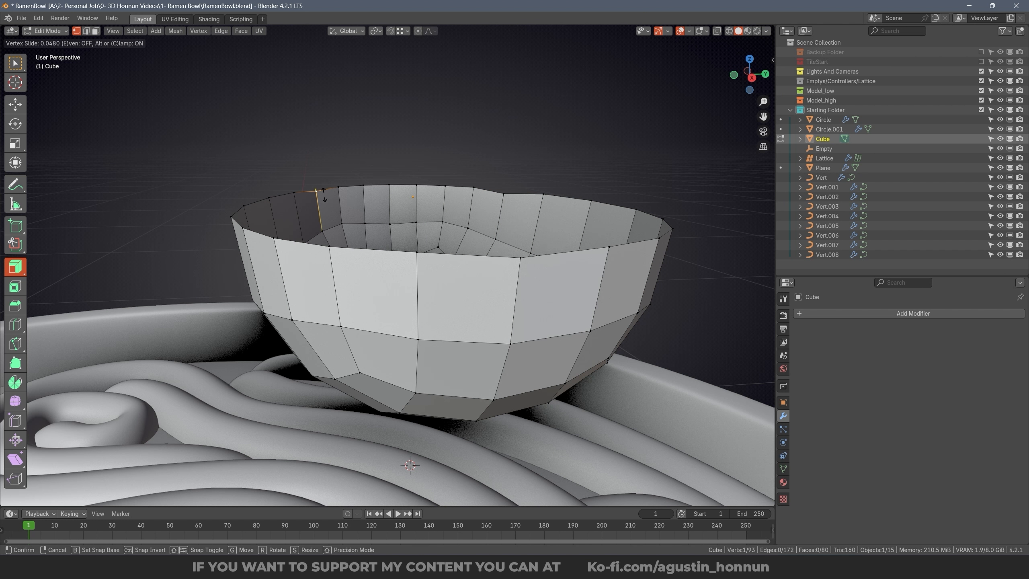
{"action": "left_click", "coordinate": [324, 194]}
Step: Try to extrude the uneven rim loop and scale it inward to cover the shell's opening
{"action": "left_click", "coordinate": [433, 184], "text": "alt"}
{"action": "key", "text": "e"}
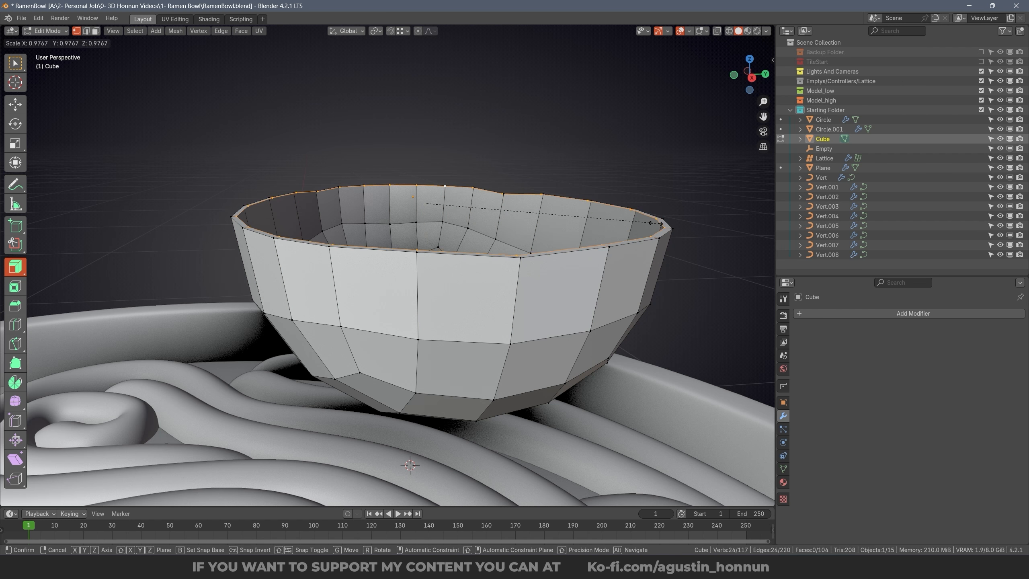
{"action": "key", "text": "s"}
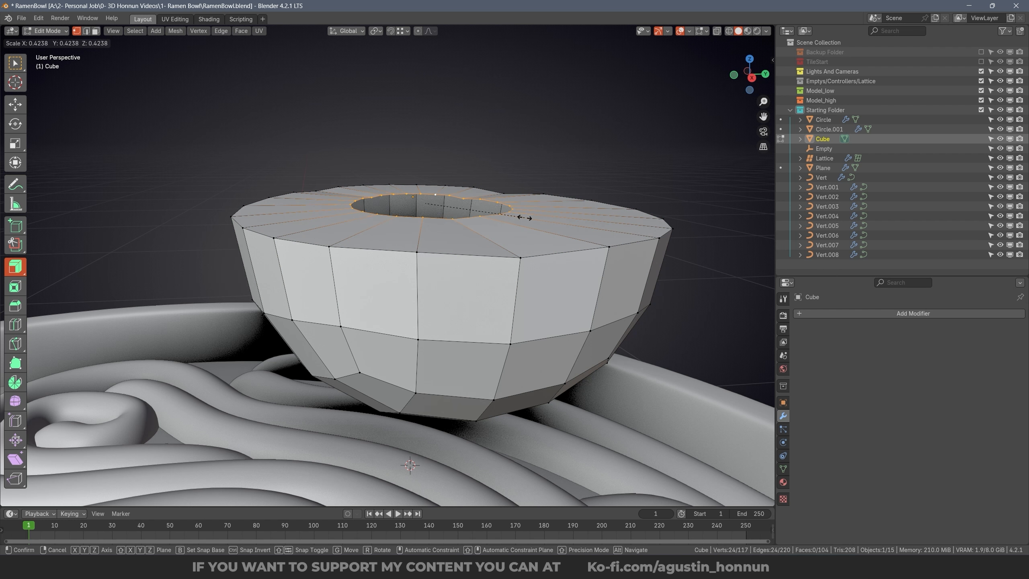
{"action": "left_click", "coordinate": [495, 214]}
{"action": "middle_click_drag", "start_coordinate": [495, 214], "coordinate": [476, 194]}
{"action": "key", "text": "Tab"}
{"action": "key", "text": "Tab"}
Step: Try to level the uneven rim loop in the right view by scaling it to 0 along Z
{"action": "left_click", "coordinate": [545, 184], "text": "alt"}
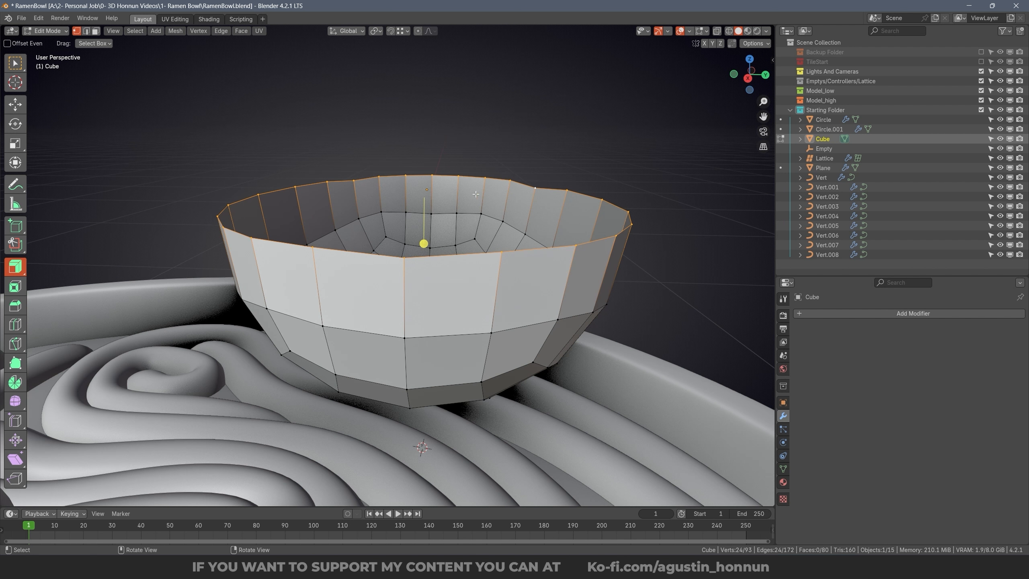
{"action": "middle_click_drag", "start_coordinate": [363, 258], "coordinate": [523, 186]}
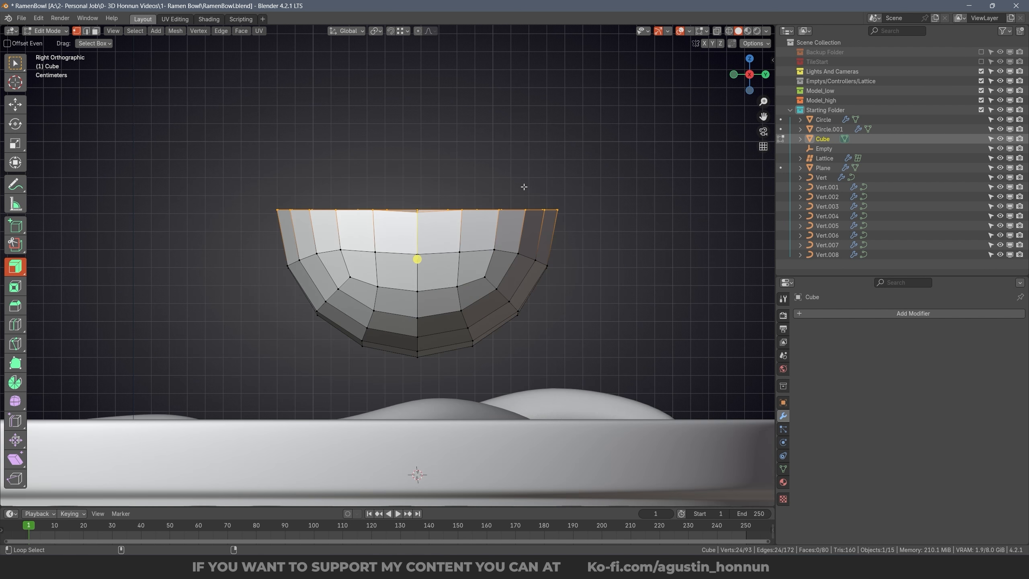
{"action": "key", "text": "s"}
{"action": "key", "text": "z"}
{"action": "key", "text": "0"}
{"action": "key", "text": "Return"}
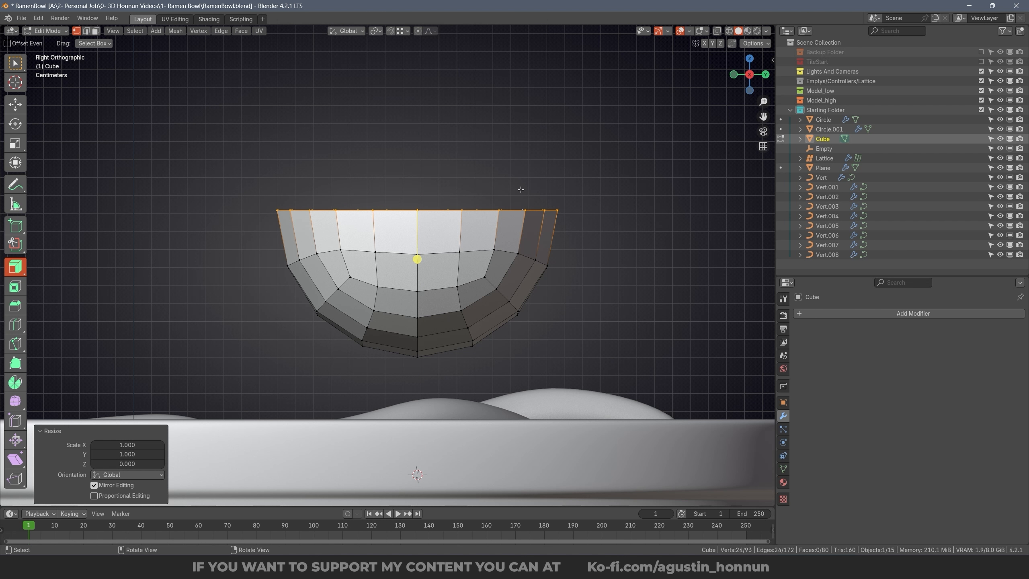
{"action": "mouse_move", "coordinate": [418, 259]}
{"action": "middle_mouse_down"}
{"action": "mouse_move", "coordinate": [420, 239]}
{"action": "mouse_move", "coordinate": [415, 259]}
{"action": "middle_mouse_up"}
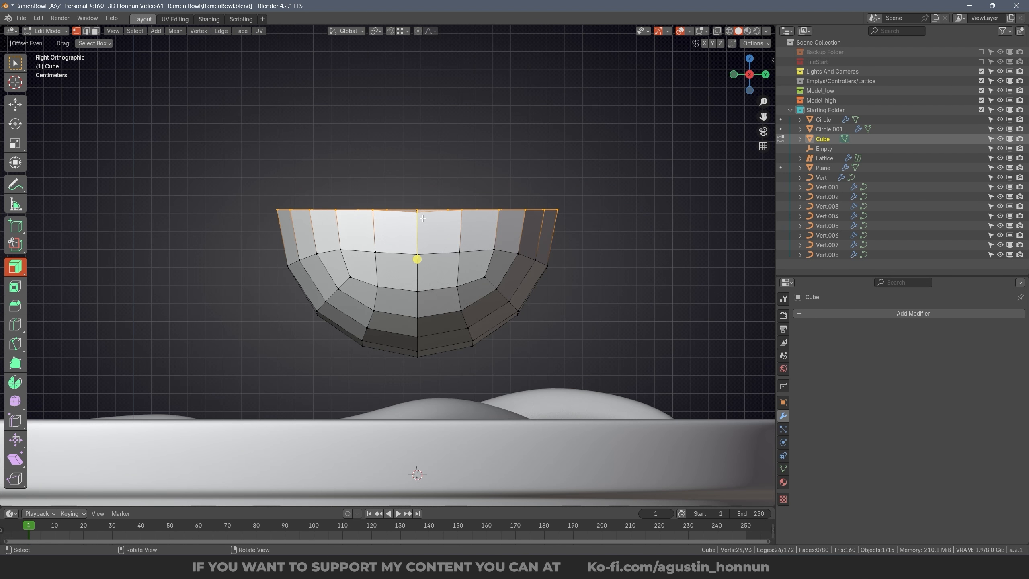
Step: Flatten the half-egg's open rim by scaling its vertices to 0 along Z
{"action": "key", "text": "s"}
{"action": "key", "text": "z"}
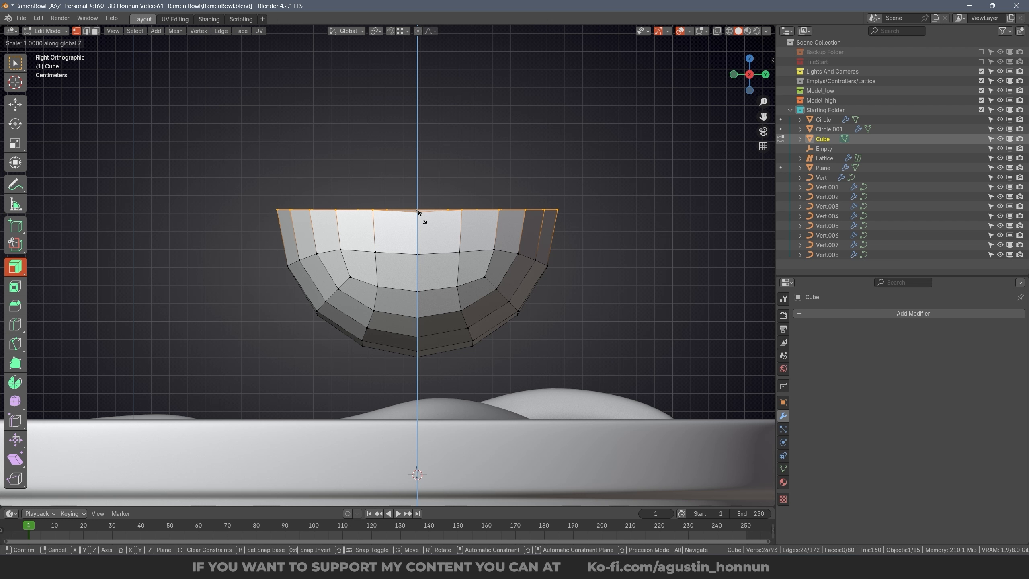
{"action": "type", "text": "0"}
{"action": "key", "text": "Return"}
Step: Fill the half-egg's open rim loop with a single flat face
{"action": "key", "text": "2"}
{"action": "middle_click_drag", "start_coordinate": [422, 219], "coordinate": [543, 149]}
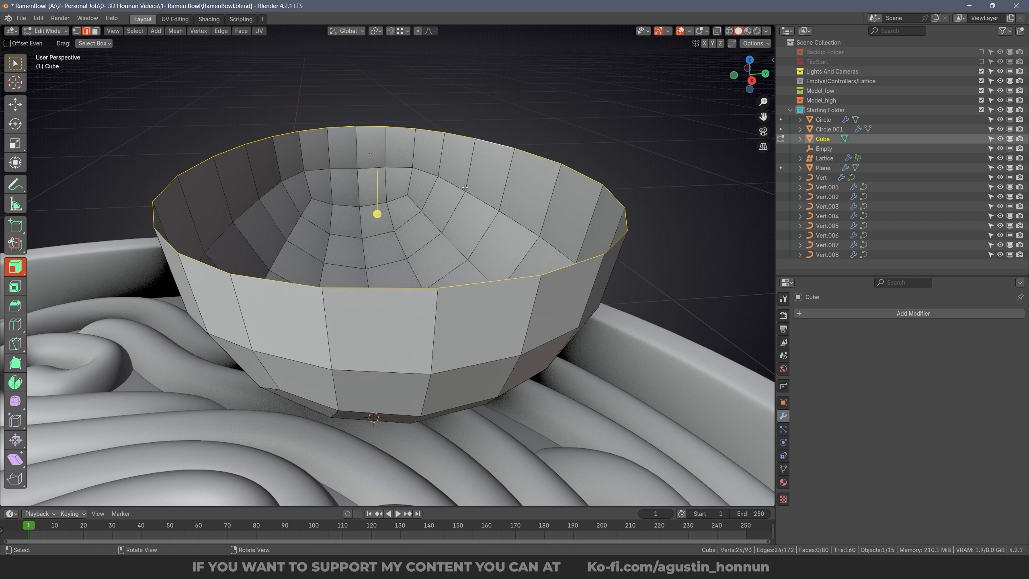
{"action": "key", "text": "f"}
{"action": "middle_click_drag", "start_coordinate": [465, 188], "coordinate": [416, 202]}
{"action": "key", "text": "ctrl+Tab"}
{"action": "left_click", "coordinate": [385, 314]}
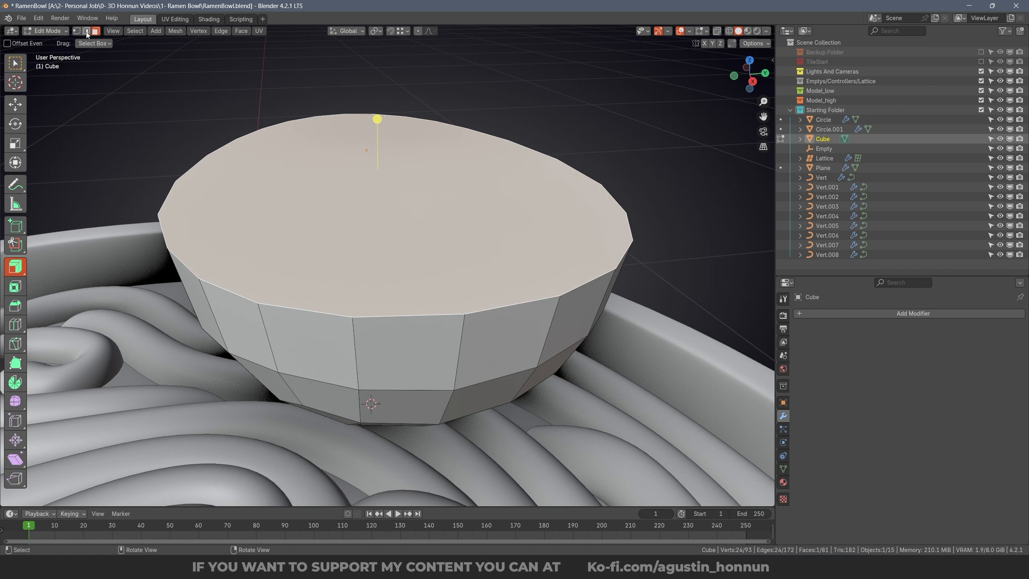
Step: Inset the flat top face to leave a narrow border inside the rim
{"action": "scroll", "coordinate": [471, 134], "scroll_direction": "down", "scroll_amount": 2}
{"action": "middle_click_drag", "start_coordinate": [537, 134], "coordinate": [539, 179]}
{"action": "key", "text": "i"}
{"action": "left_click", "coordinate": [556, 151]}
Step: Connect opposite vertices of the inset face with straight crosswise edges along the egg's length
{"action": "key", "text": "ctrl+Tab"}
{"action": "left_click", "coordinate": [455, 158]}
{"action": "key", "text": "alt+a"}
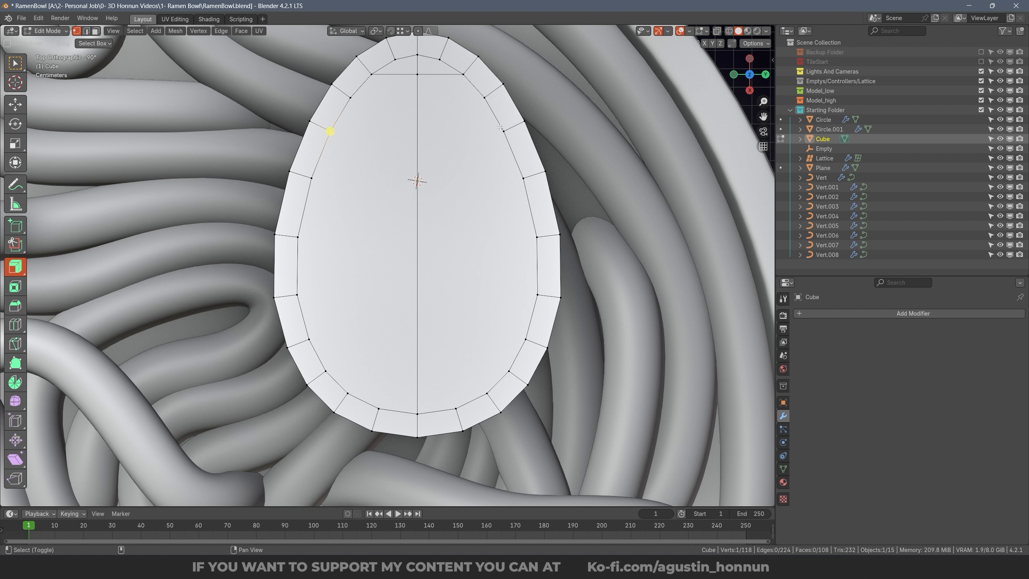
{"action": "left_click", "coordinate": [312, 178]}
{"action": "left_click", "coordinate": [523, 179], "text": "shift"}
{"action": "key", "text": "j"}
{"action": "left_click", "coordinate": [298, 237]}
{"action": "left_click", "coordinate": [537, 237], "text": "shift"}
{"action": "key", "text": "j"}
{"action": "left_click", "coordinate": [297, 294]}
{"action": "left_click", "coordinate": [537, 294], "text": "shift"}
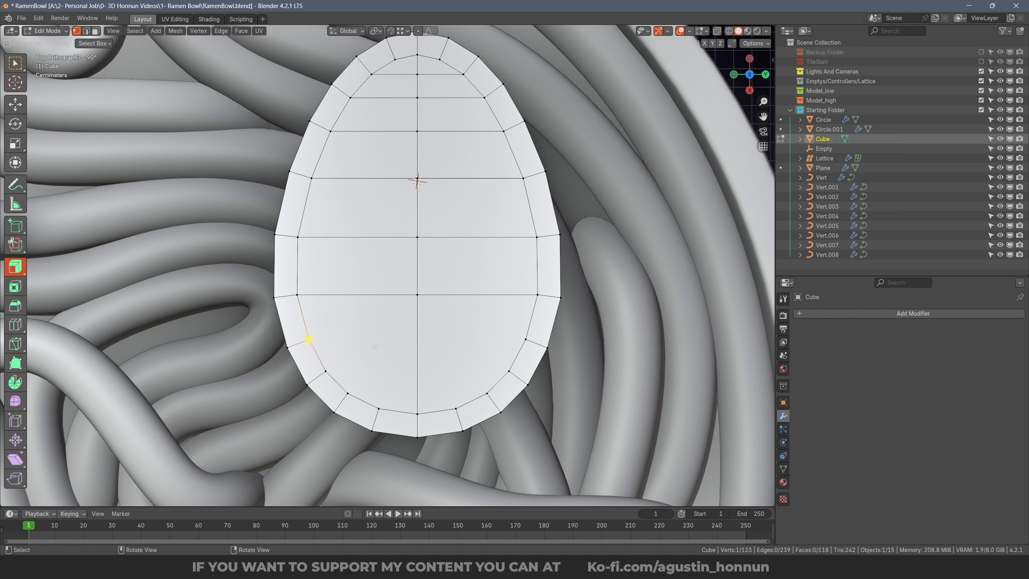
Step: Add a Subdivision Surface modifier to the half-egg with viewport levels set to 3
{"action": "middle_click_drag", "start_coordinate": [372, 398], "coordinate": [385, 308]}
{"action": "key", "text": "Tab"}
{"action": "left_click", "coordinate": [822, 313]}
{"action": "mouse_move", "coordinate": [823, 317]}
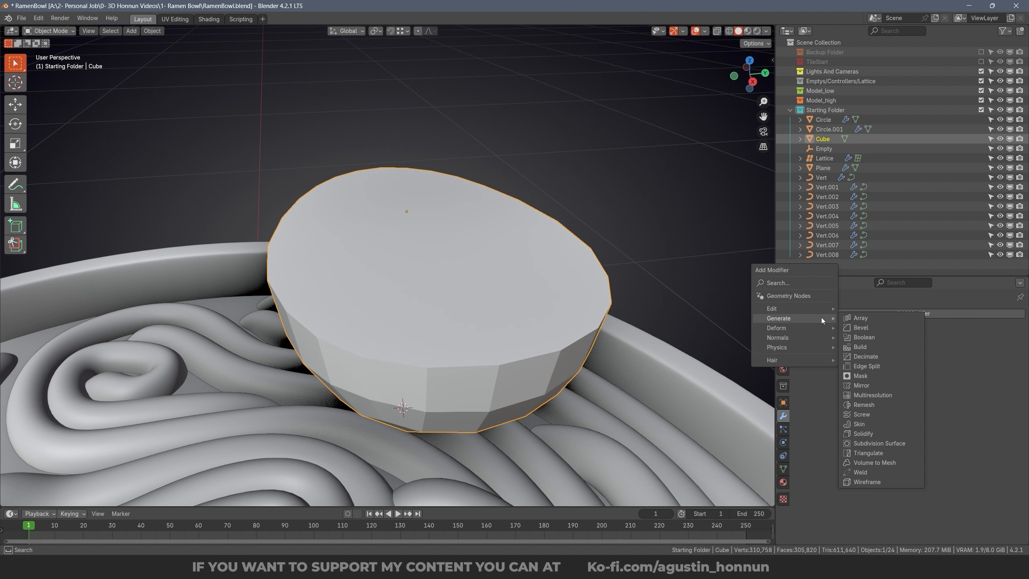
{"action": "left_click", "coordinate": [873, 441]}
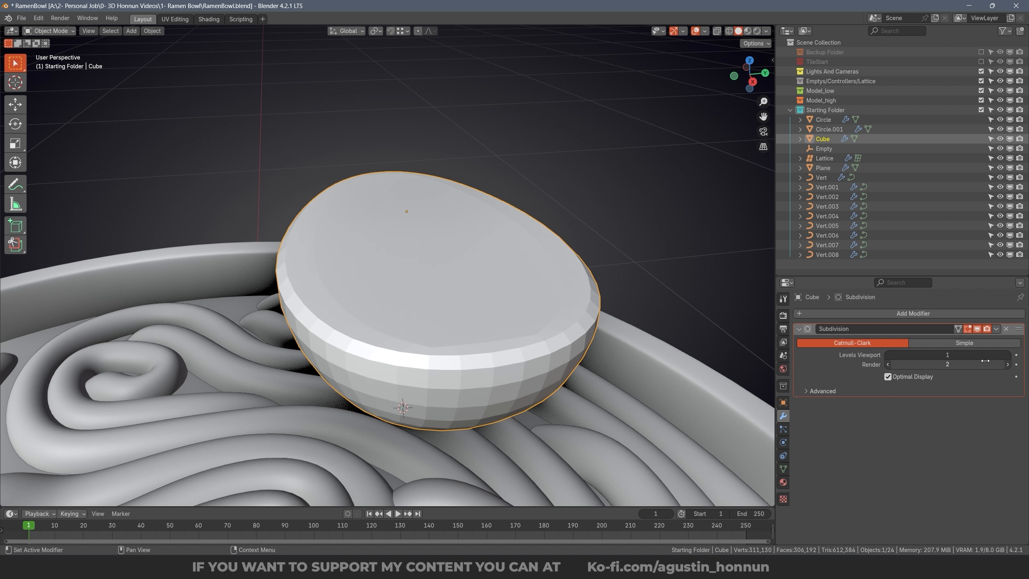
{"action": "left_click", "coordinate": [1004, 354]}
{"action": "left_click", "coordinate": [1004, 355]}
Step: Shade the half-egg smooth and sharpen its rim with supporting edge loops
{"action": "middle_click_drag", "start_coordinate": [567, 259], "coordinate": [560, 280]}
{"action": "right_click", "coordinate": [560, 277]}
{"action": "left_click", "coordinate": [560, 276]}
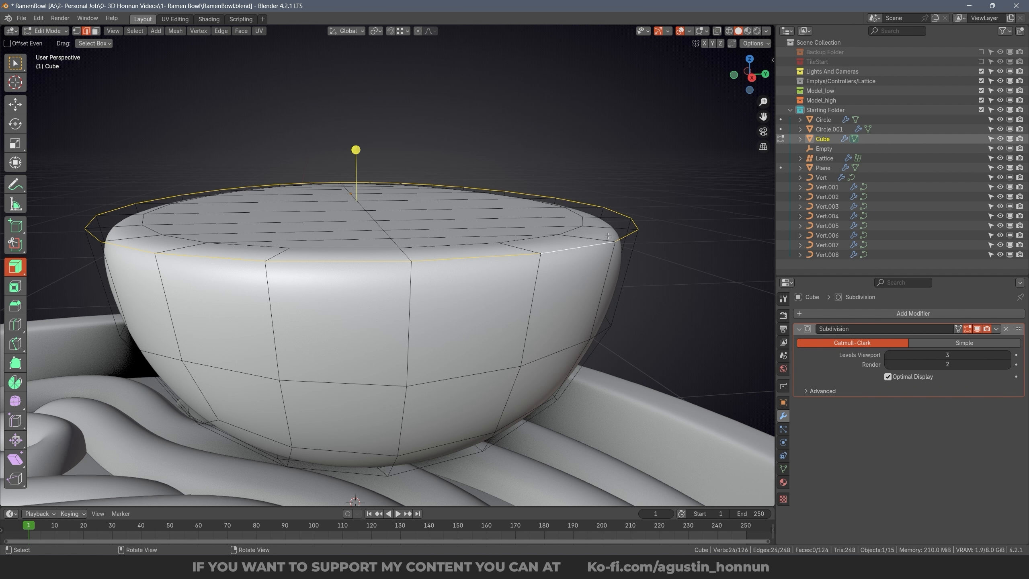
{"action": "key", "text": "e"}
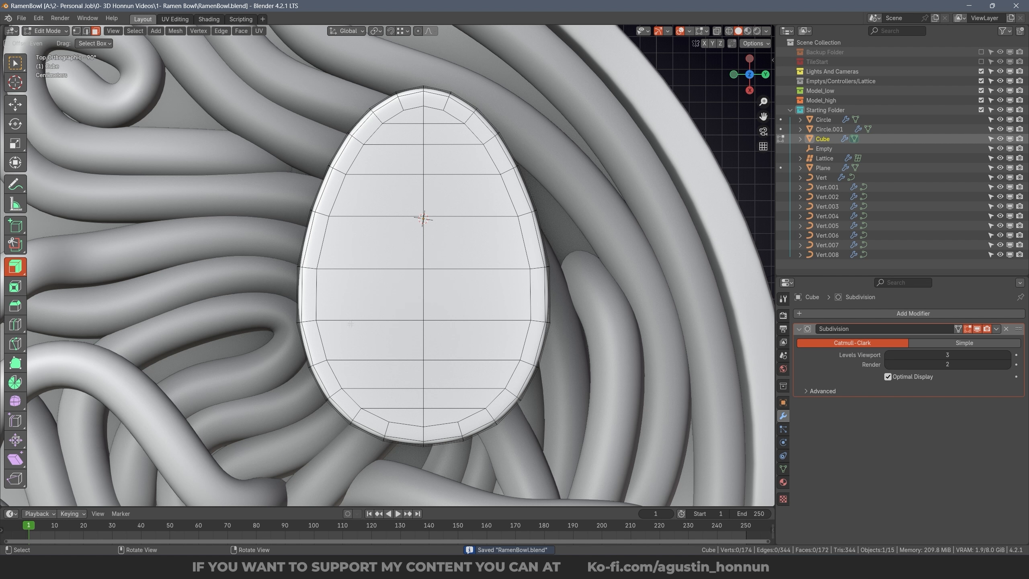
Step: Duplicate the inner faces of the flat top about 1.66 cm upward along Z and separate them into their own object
{"action": "key", "text": "c"}
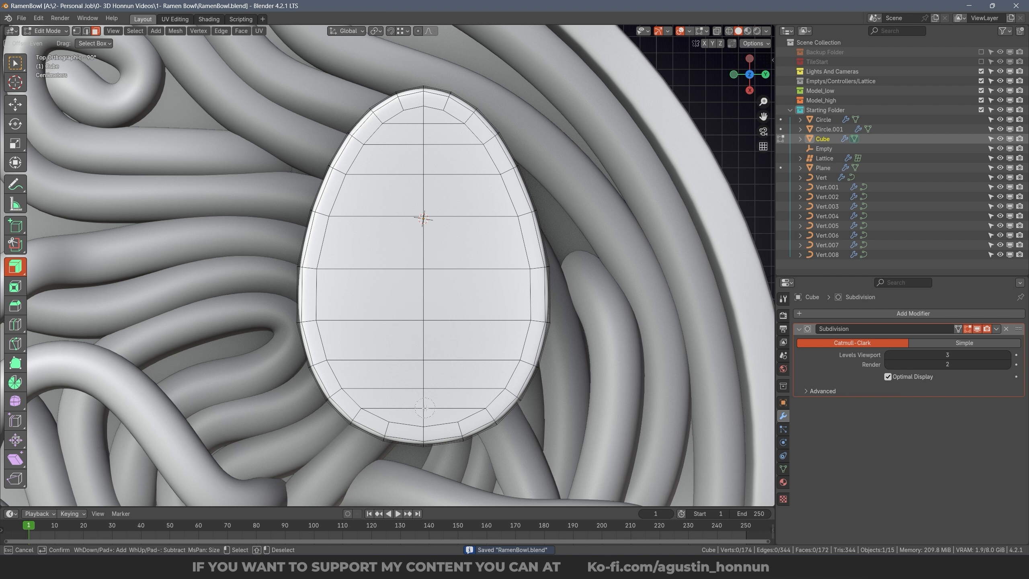
{"action": "mouse_move", "coordinate": [351, 324]}
{"action": "left_mouse_down"}
{"action": "mouse_move", "coordinate": [434, 167]}
{"action": "mouse_move", "coordinate": [407, 189]}
{"action": "left_mouse_up"}
{"action": "key", "text": "Escape"}
{"action": "key", "text": "ctrl+Tab"}
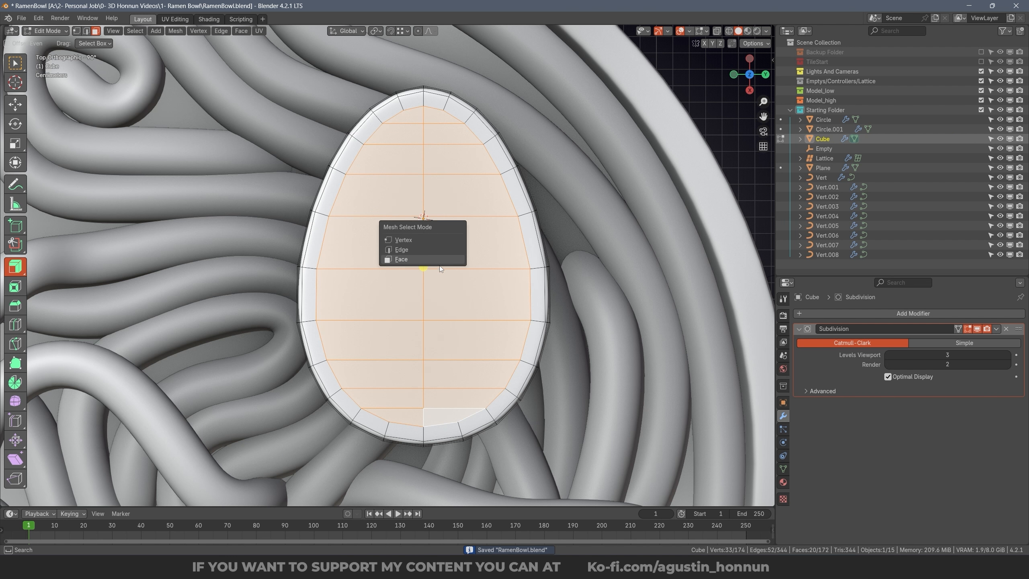
{"action": "left_click", "coordinate": [439, 262]}
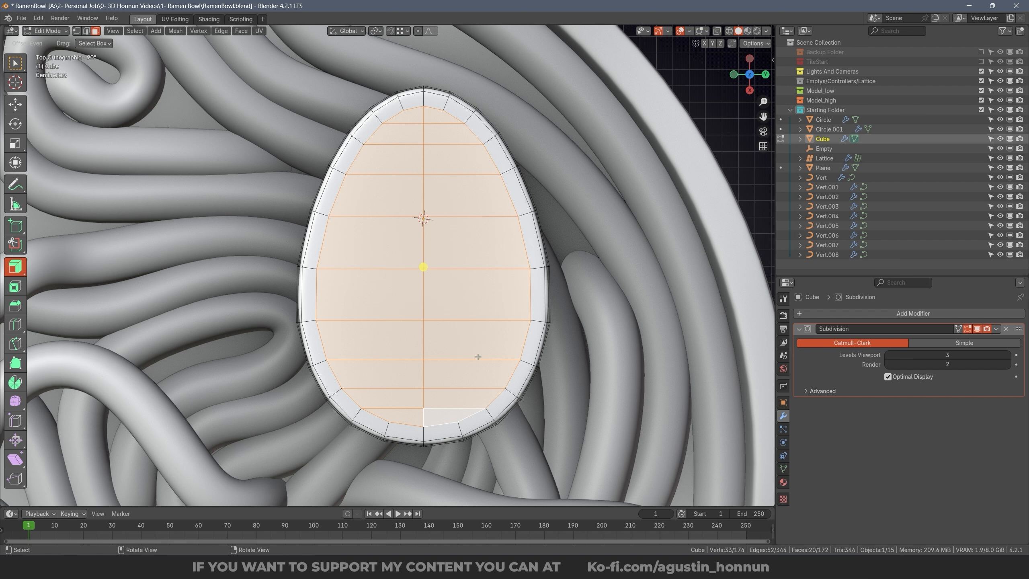
{"action": "scroll", "coordinate": [392, 100], "scroll_direction": "down", "scroll_amount": 3}
{"action": "middle_click_drag", "start_coordinate": [393, 101], "coordinate": [511, 171]}
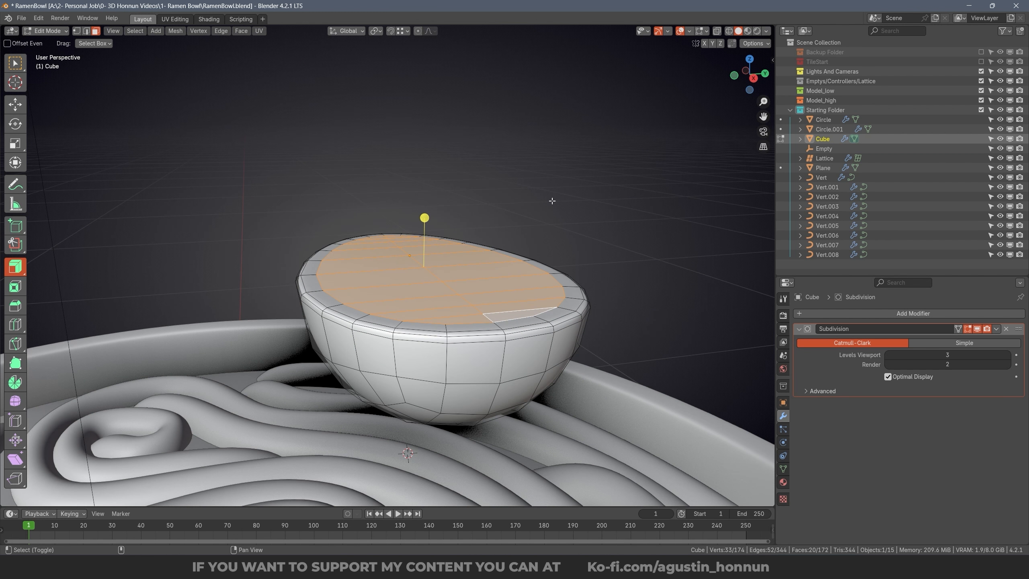
{"action": "middle_click_drag", "start_coordinate": [558, 211], "coordinate": [560, 199]}
{"action": "key", "text": "shift+d"}
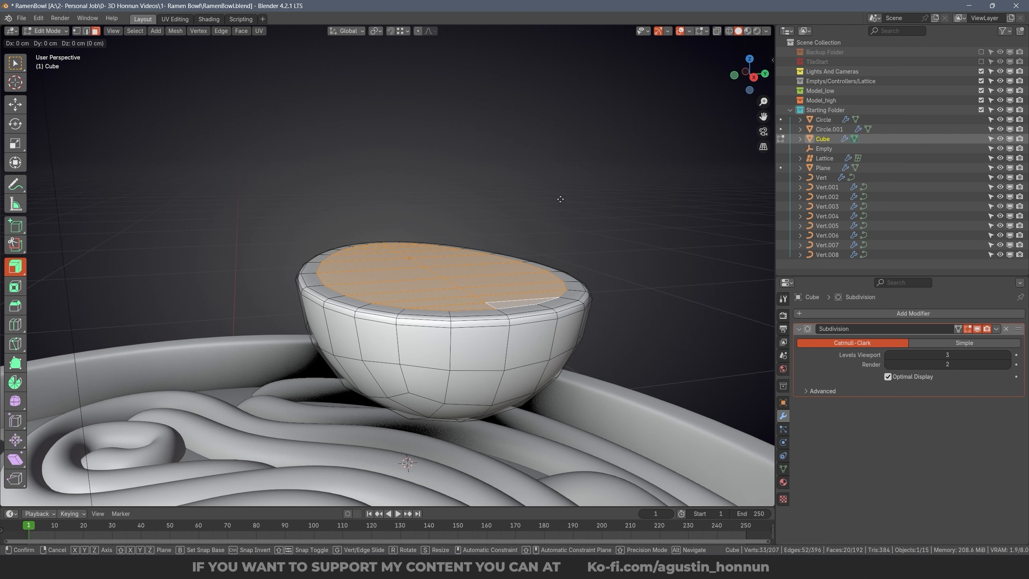
{"action": "key", "text": "z"}
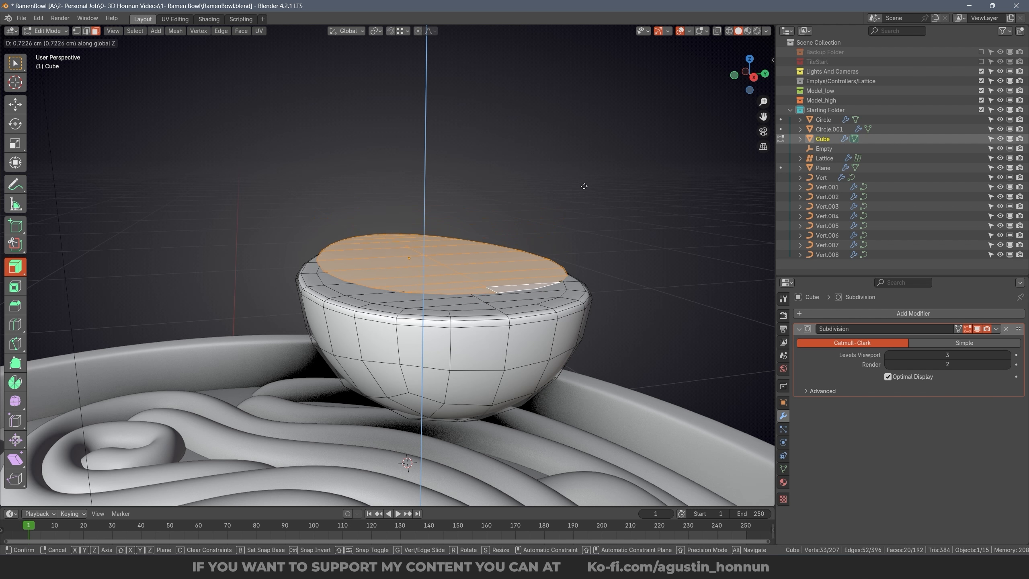
{"action": "left_click", "coordinate": [575, 172]}
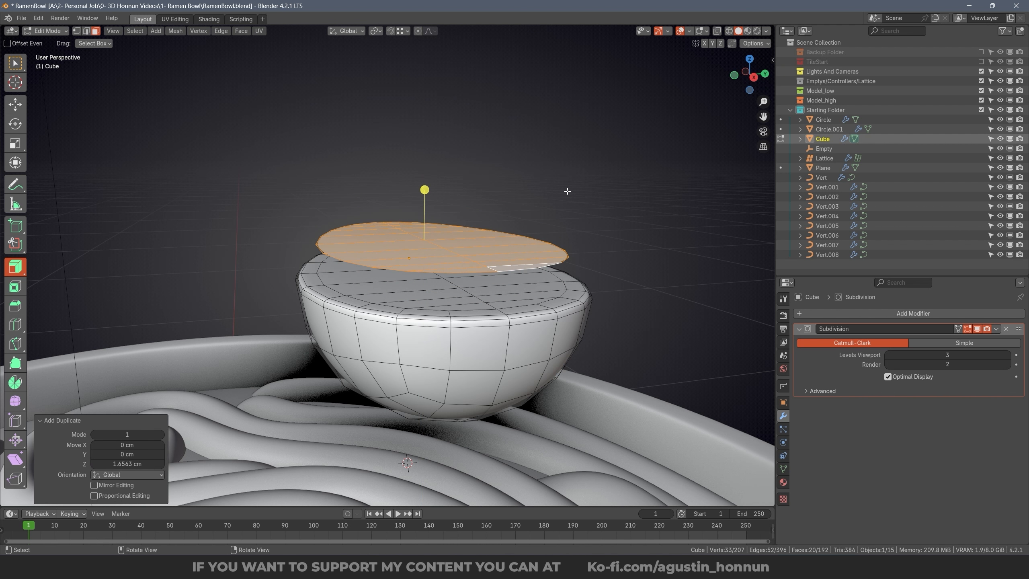
{"action": "key", "text": "p"}
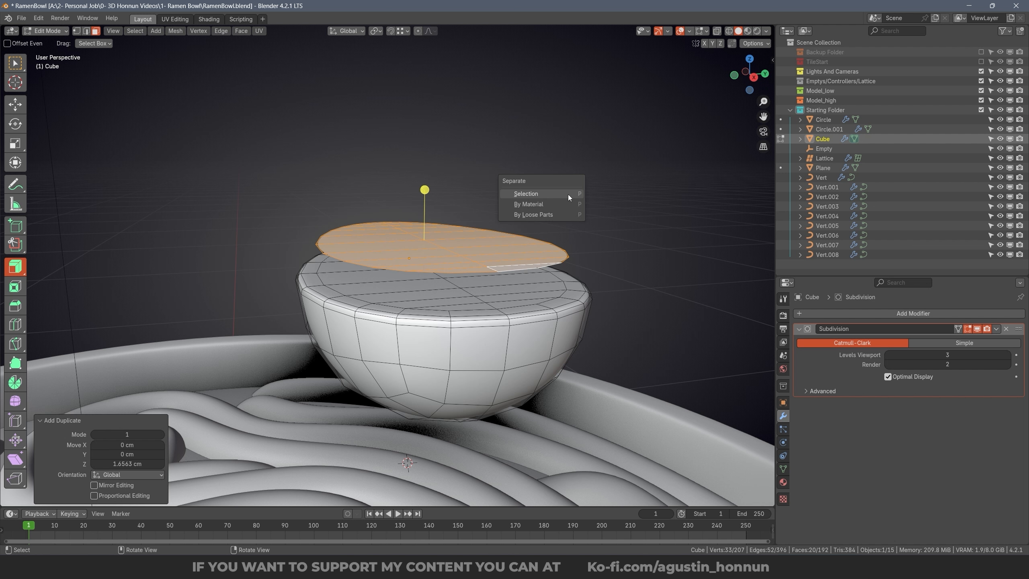
{"action": "left_click", "coordinate": [541, 193]}
Step: Scale the separated yolk surface to about 0.697 overall and shorten it to about 0.785 along X
{"action": "key", "text": "KP_7"}
{"action": "key", "text": "s"}
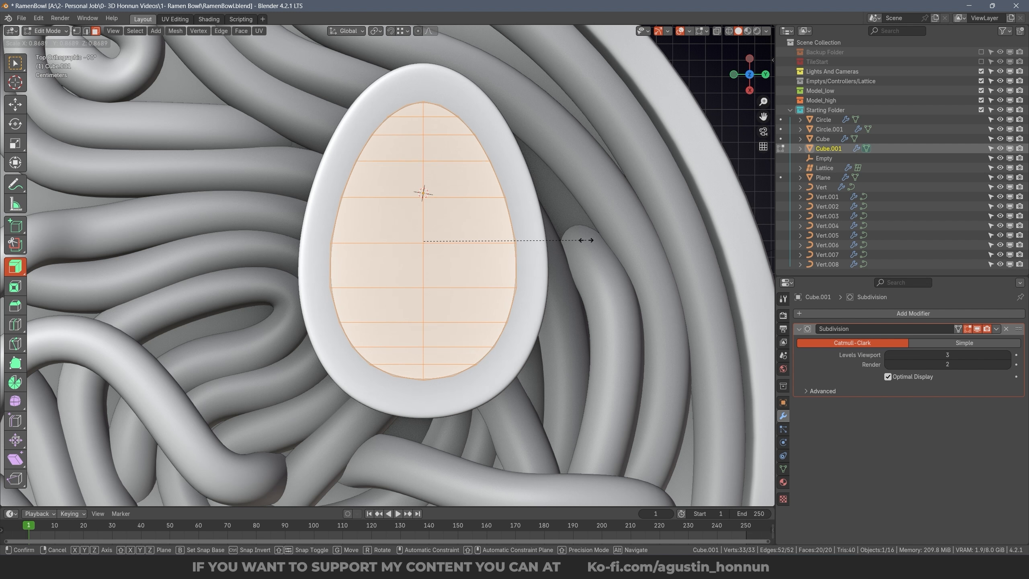
{"action": "left_click", "coordinate": [560, 242]}
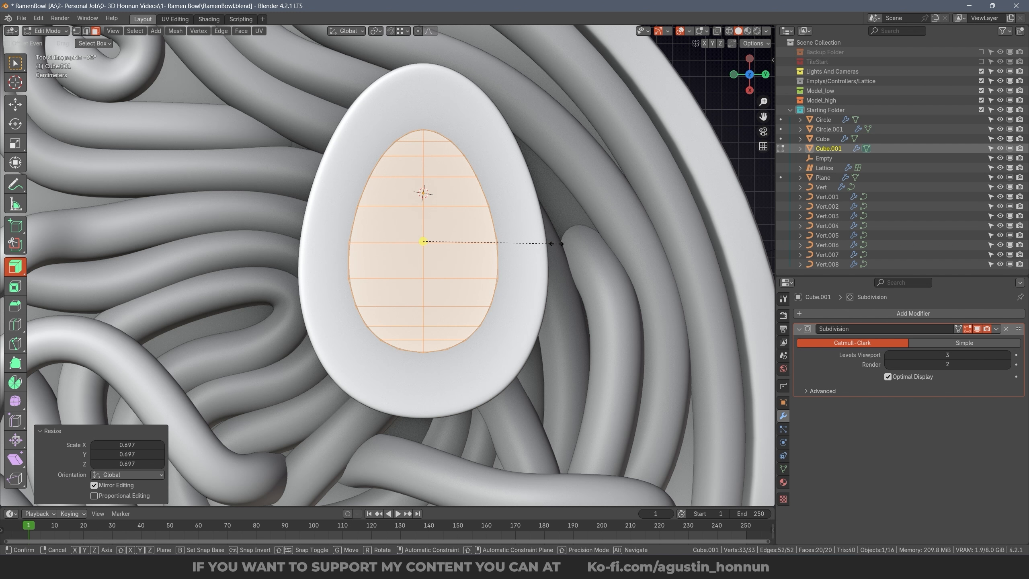
{"action": "key", "text": "s"}
{"action": "key", "text": "y"}
{"action": "key", "text": "x"}
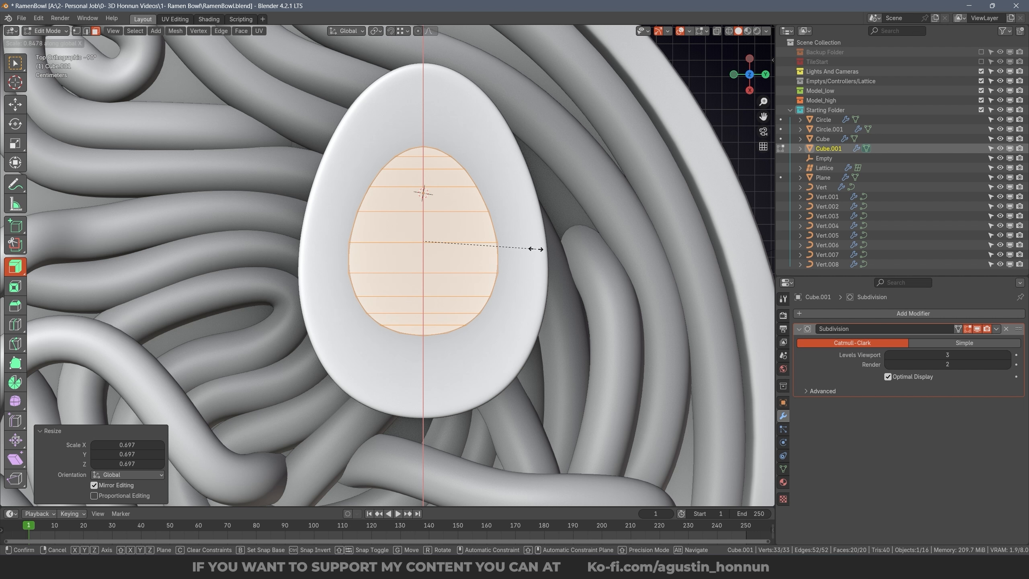
{"action": "left_click", "coordinate": [532, 243]}
Step: Move the yolk surface about 2.38 cm along X toward the egg's wide end and scale it to about 1.163
{"action": "key", "text": "g"}
{"action": "key", "text": "x"}
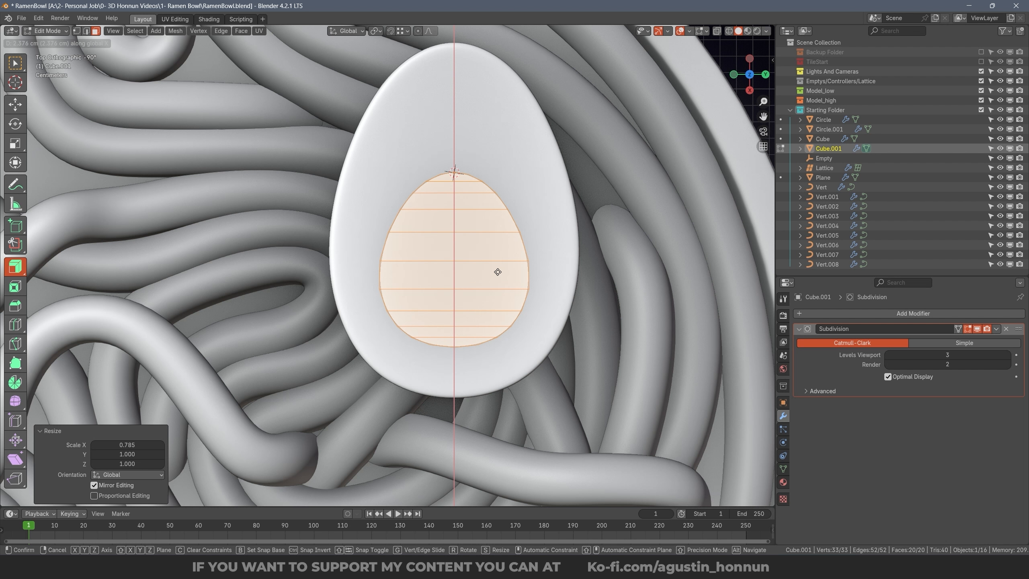
{"action": "left_click", "coordinate": [498, 272]}
{"action": "key", "text": "s"}
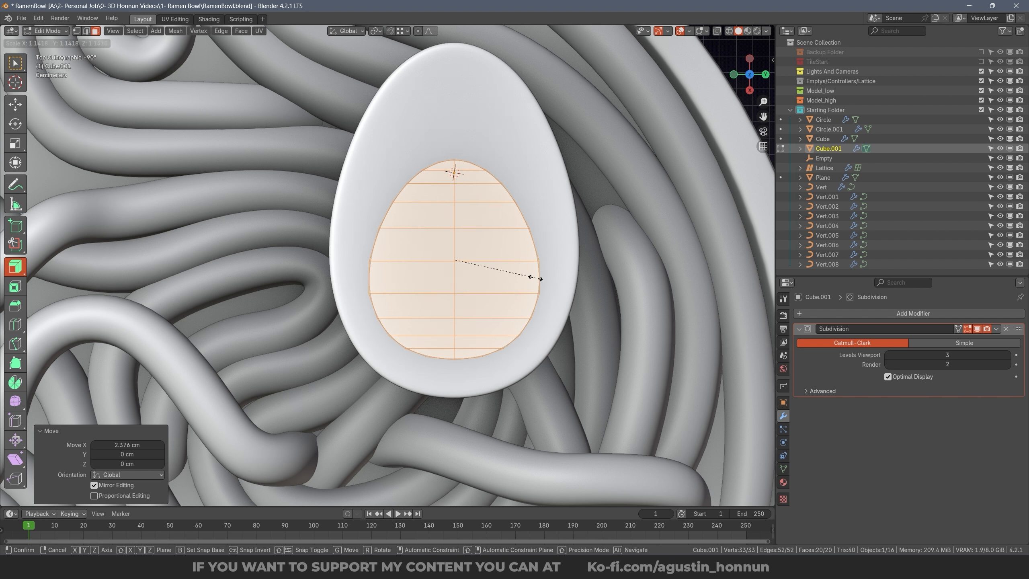
{"action": "left_click", "coordinate": [536, 278]}
Step: Add one centred lengthwise loop cut to each half of the yolk surface
{"action": "scroll", "coordinate": [537, 278], "scroll_direction": "down", "scroll_amount": 4}
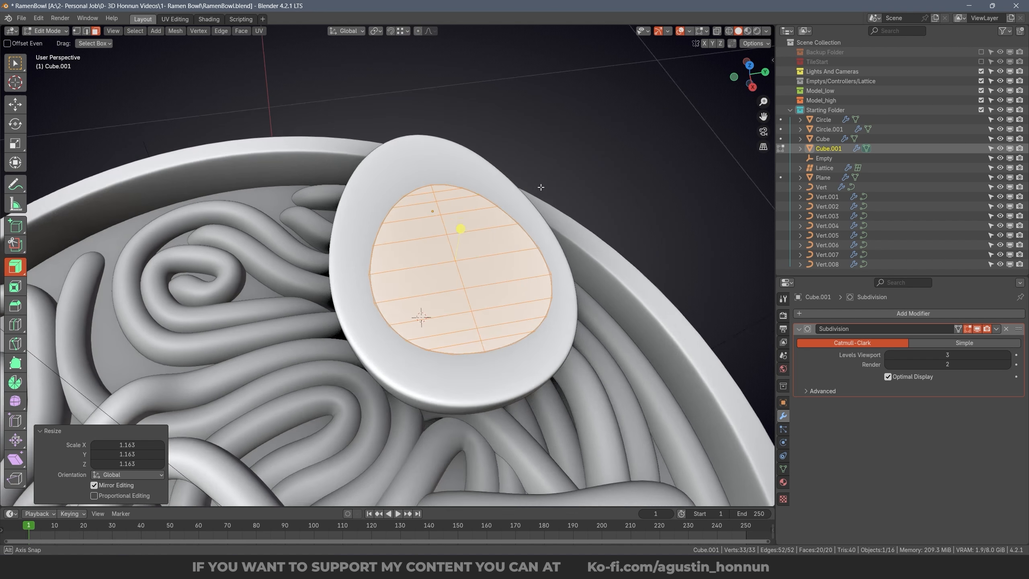
{"action": "scroll", "coordinate": [420, 315], "scroll_direction": "up", "scroll_amount": 6}
{"action": "key", "text": "alt+a"}
{"action": "key", "text": "2"}
{"action": "key", "text": "ctrl+r"}
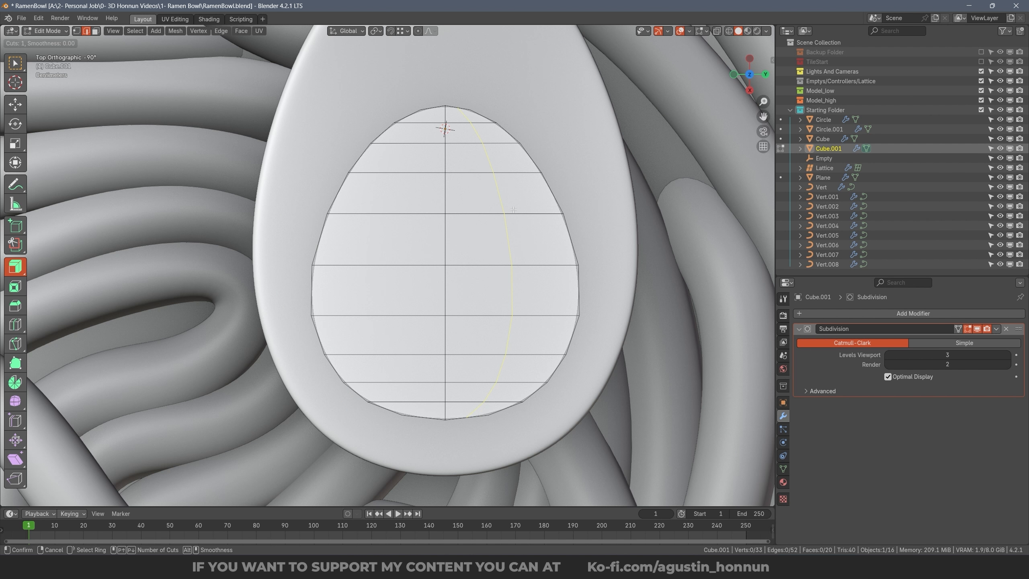
{"action": "left_click", "coordinate": [514, 209]}
{"action": "right_click", "coordinate": [513, 209]}
{"action": "key", "text": "alt+a"}
{"action": "key", "text": "ctrl+r"}
{"action": "left_click", "coordinate": [413, 218]}
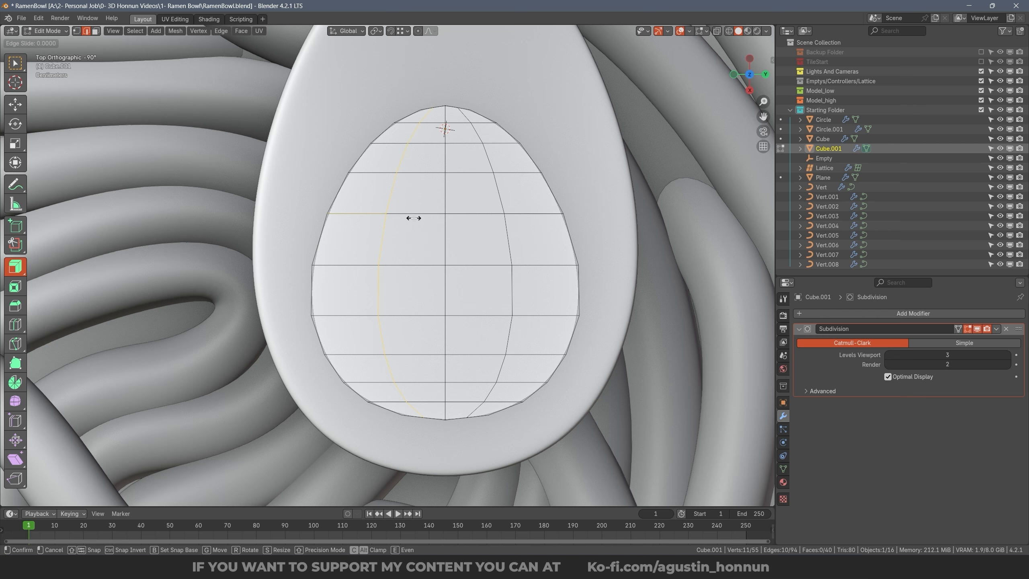
{"action": "right_click", "coordinate": [413, 218]}
{"action": "key", "text": "alt+a"}
{"action": "middle_click_drag", "start_coordinate": [514, 323], "coordinate": [495, 228]}
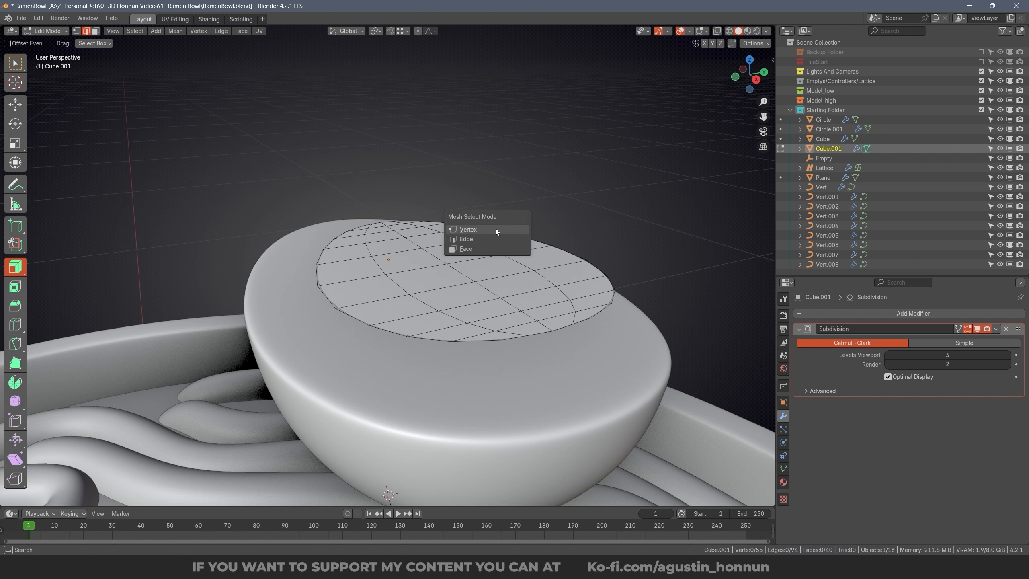
{"action": "key", "text": "1"}
{"action": "left_click", "coordinate": [446, 262]}
{"action": "middle_click_drag", "start_coordinate": [459, 260], "coordinate": [532, 230]}
Step: Extrude the yolk surface's whole boundary edge loop in place and scale it outward to about 1.11
{"action": "key", "text": "ctrl+Tab"}
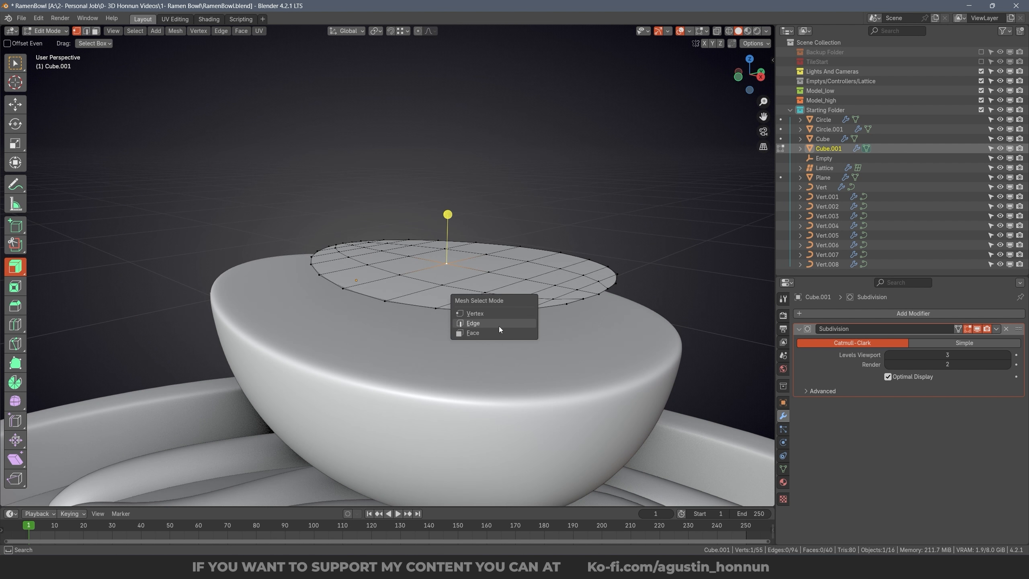
{"action": "left_click", "coordinate": [498, 327]}
{"action": "key", "text": "a"}
{"action": "key", "text": "alt+a"}
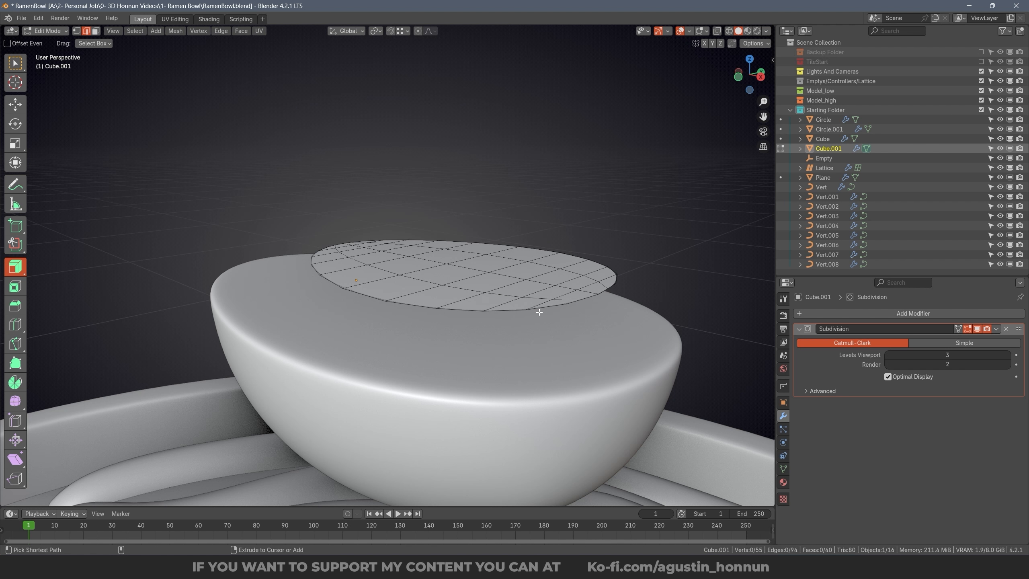
{"action": "left_click", "coordinate": [613, 294], "text": "alt"}
{"action": "left_click", "coordinate": [503, 256], "text": "alt+shift"}
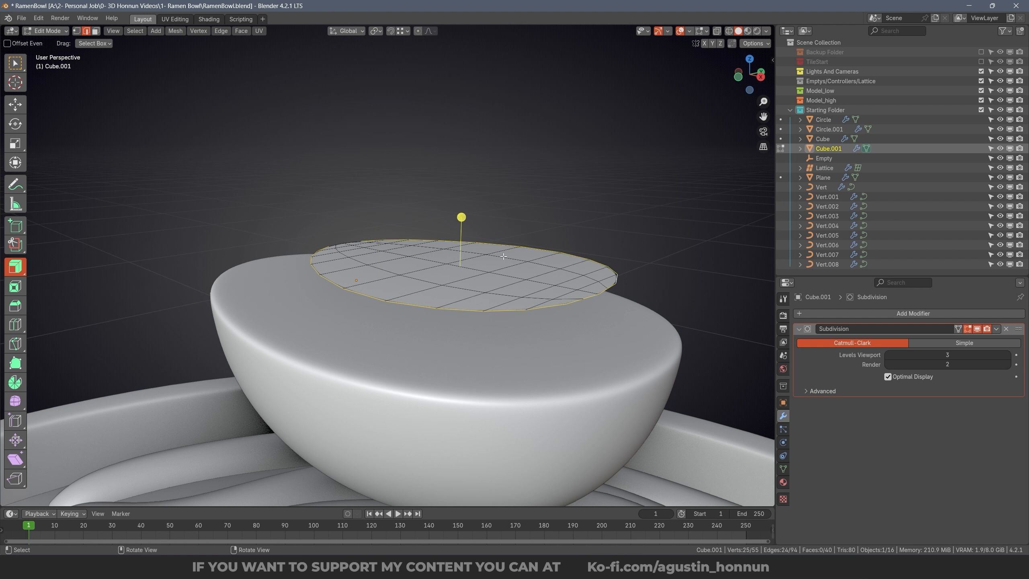
{"action": "left_click", "coordinate": [407, 240], "text": "alt+shift"}
{"action": "scroll", "coordinate": [408, 240], "scroll_direction": "up", "scroll_amount": 1}
{"action": "middle_click_drag", "start_coordinate": [508, 254], "coordinate": [526, 276]}
{"action": "key", "text": "e"}
{"action": "key", "text": "Escape"}
{"action": "key", "text": "s"}
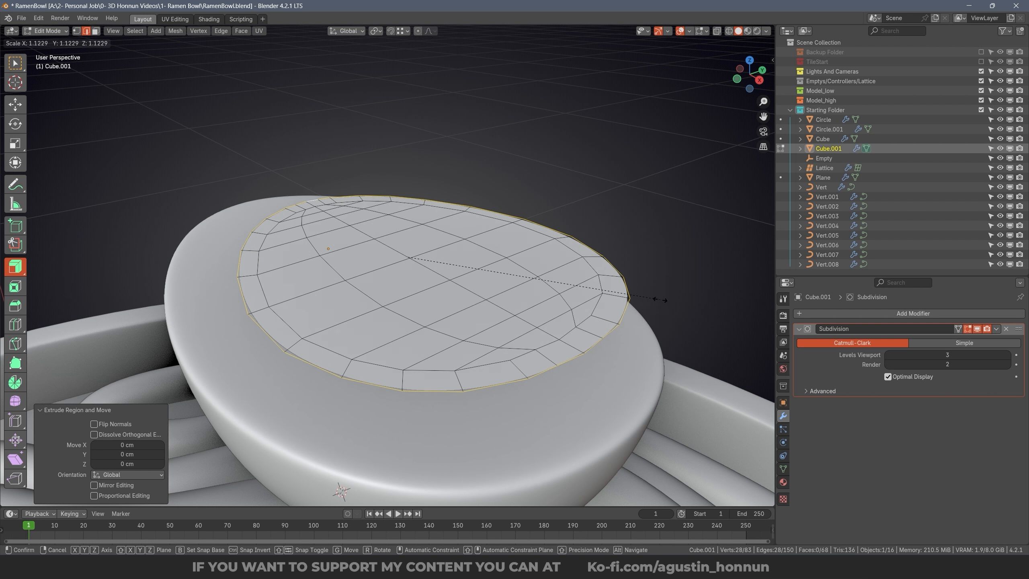
{"action": "left_click", "coordinate": [654, 298]}
Step: Lower the yolk's new outer edge loop about 0.11 cm along Z
{"action": "key", "text": "g"}
{"action": "key", "text": "z"}
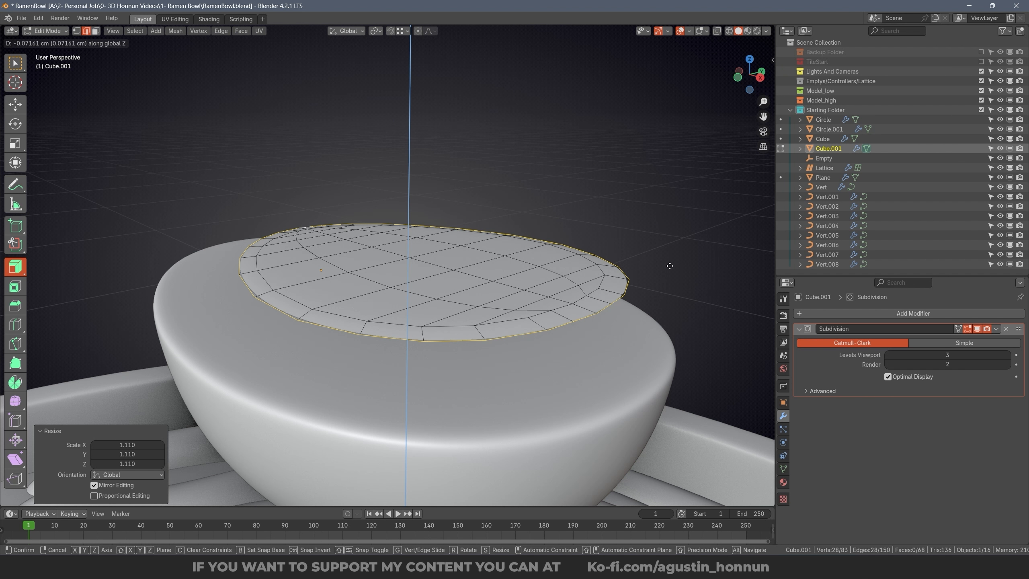
{"action": "left_click", "coordinate": [668, 266]}
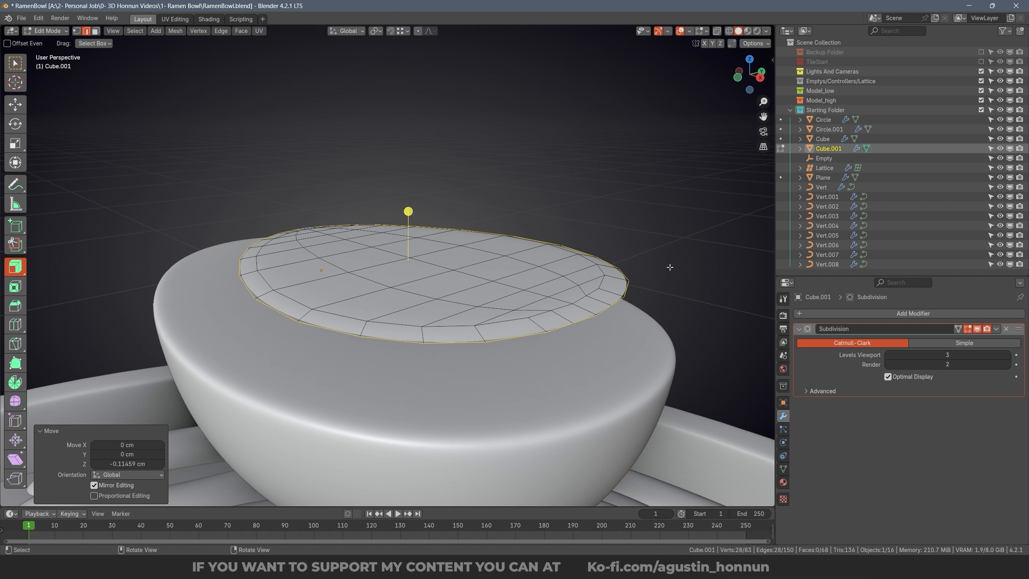
Step: Extrude the yolk's outer edge loop about 0.28 cm down along Z and widen it to about 1.054
{"action": "key", "text": "e"}
{"action": "key", "text": "z"}
{"action": "left_click", "coordinate": [663, 266]}
{"action": "key", "text": "s"}
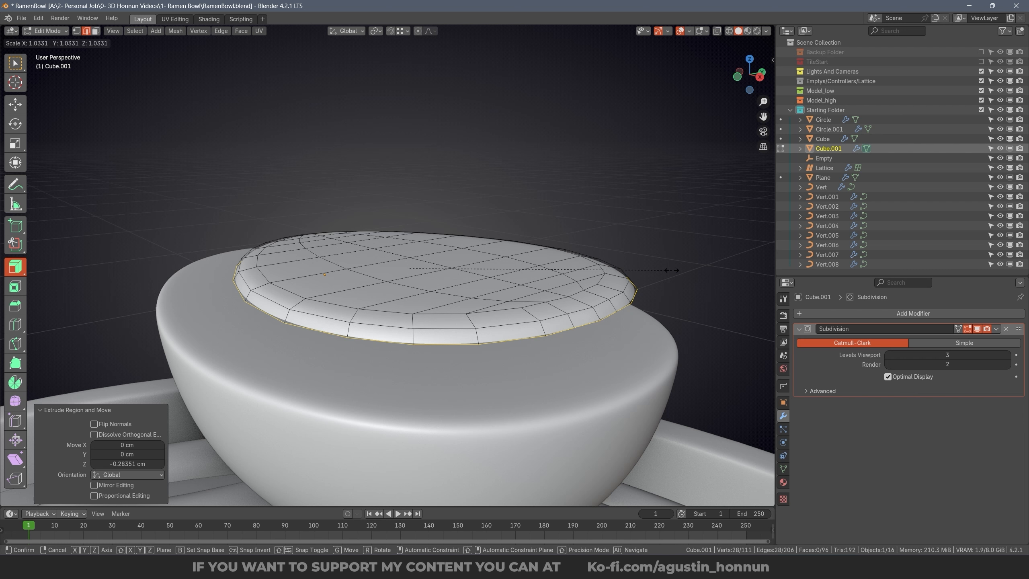
{"action": "left_click", "coordinate": [674, 271]}
Step: Extrude the yolk's lower edge loop about 0.63 cm further down and widen it to about 1.027
{"action": "key", "text": "e"}
{"action": "key", "text": "z"}
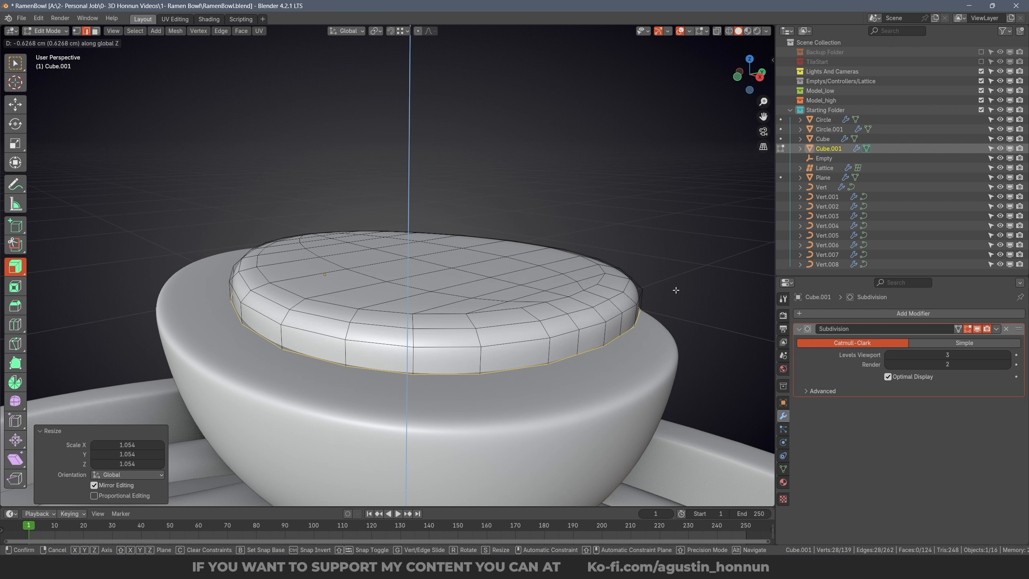
{"action": "left_click", "coordinate": [680, 290]}
{"action": "key", "text": "s"}
{"action": "left_click", "coordinate": [682, 290]}
Step: Extrude the yolk's lower edge loop about 0.82 cm further down along Z and finish editing its mesh
{"action": "key", "text": "e"}
{"action": "key", "text": "z"}
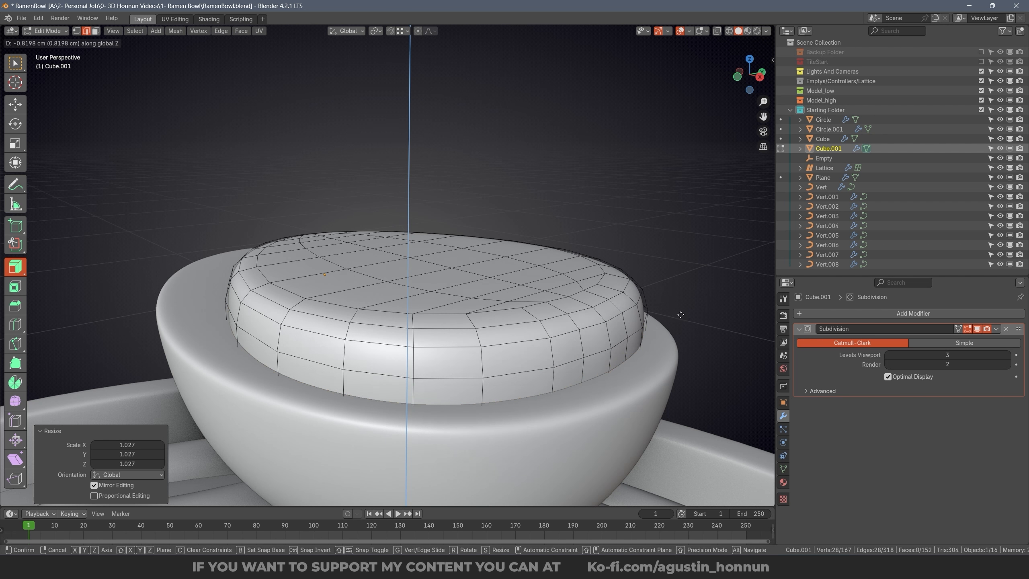
{"action": "left_click", "coordinate": [623, 312]}
{"action": "middle_click_drag", "start_coordinate": [623, 312], "coordinate": [617, 318]}
{"action": "key", "text": "Tab"}
Step: Scale the whole yolk object to about 0.902 and lower it about 0.87 cm along Z into the egg white
{"action": "key", "text": "s"}
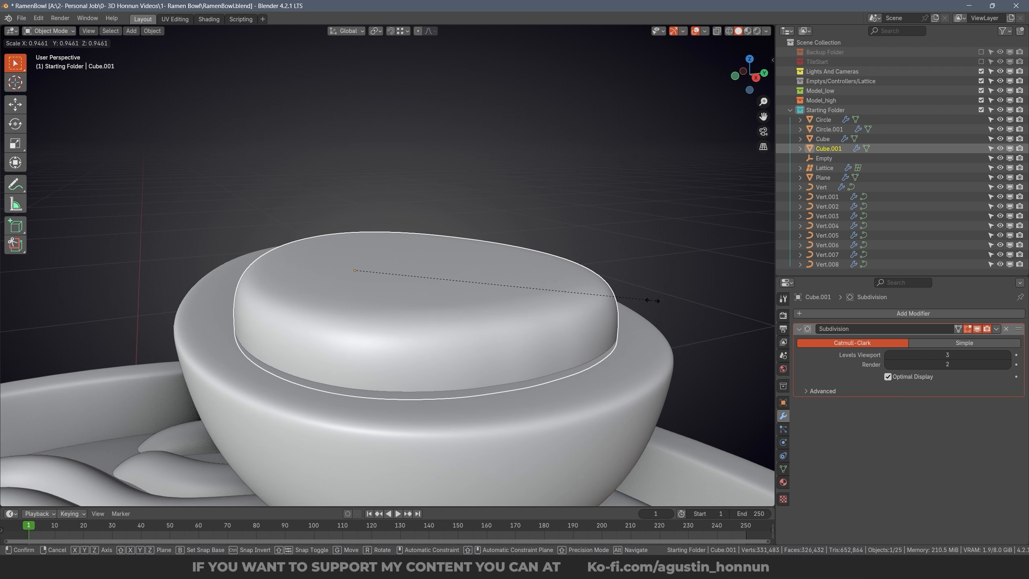
{"action": "left_click", "coordinate": [635, 288]}
{"action": "key", "text": "g"}
{"action": "key", "text": "z"}
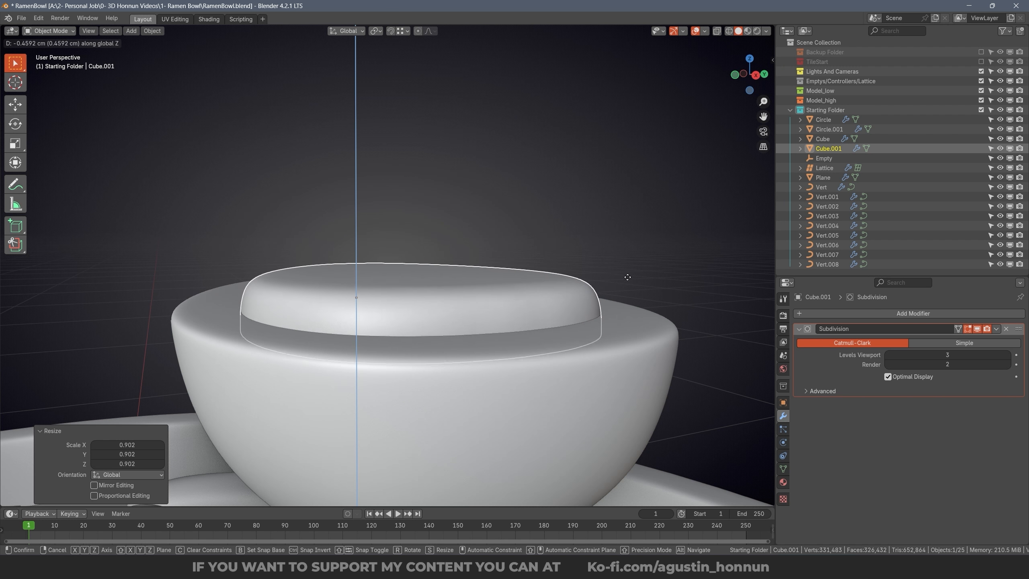
{"action": "left_click", "coordinate": [623, 287]}
Step: Flatten the yolk to about 0.88 along Z and nudge its position along Z and Y
{"action": "key", "text": "s"}
{"action": "key", "text": "z"}
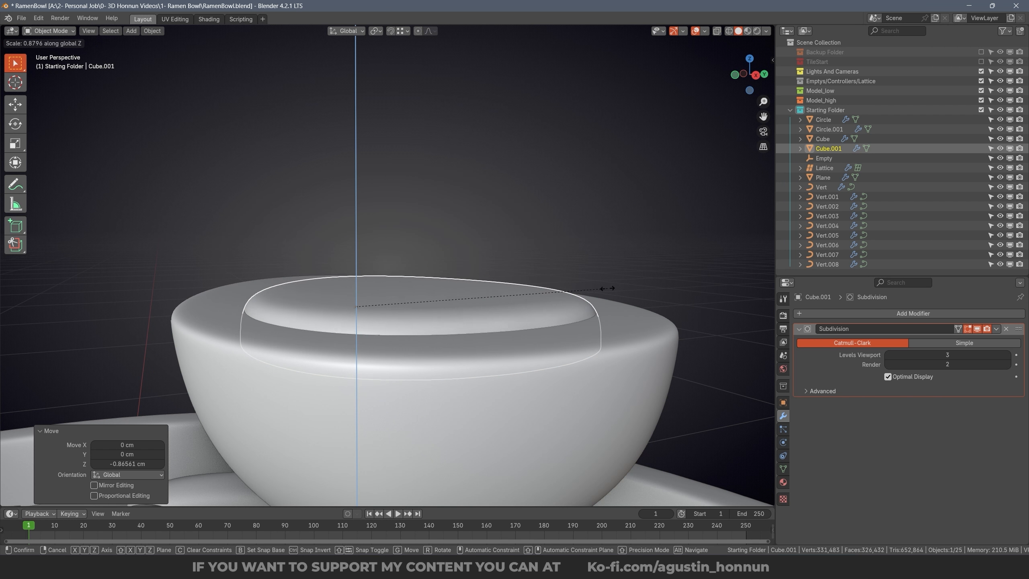
{"action": "left_click", "coordinate": [601, 288]}
{"action": "key", "text": "g"}
{"action": "key", "text": "z"}
{"action": "left_click", "coordinate": [601, 285]}
{"action": "key", "text": "g"}
{"action": "key", "text": "y"}
{"action": "left_click", "coordinate": [601, 288]}
Step: Scale the yolk to about 0.968 while viewing the egg from above
{"action": "middle_click_drag", "start_coordinate": [575, 260], "coordinate": [573, 287]}
{"action": "scroll", "coordinate": [526, 202], "scroll_direction": "down", "scroll_amount": 10}
{"action": "left_click", "coordinate": [482, 126]}
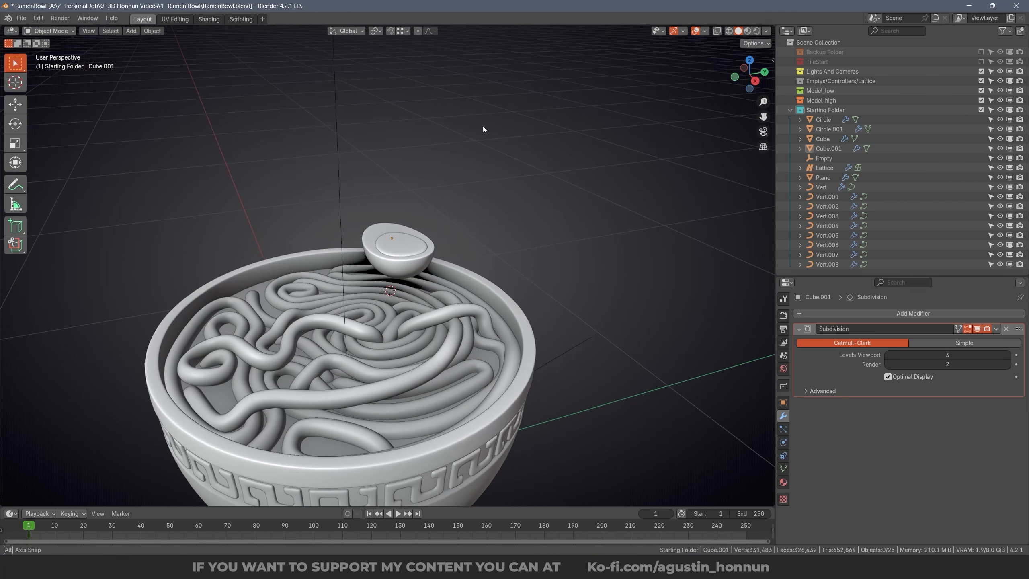
{"action": "scroll", "coordinate": [418, 164], "scroll_direction": "up", "scroll_amount": 6}
{"action": "left_click", "coordinate": [420, 221]}
{"action": "key", "text": "KP_7"}
{"action": "key", "text": "s"}
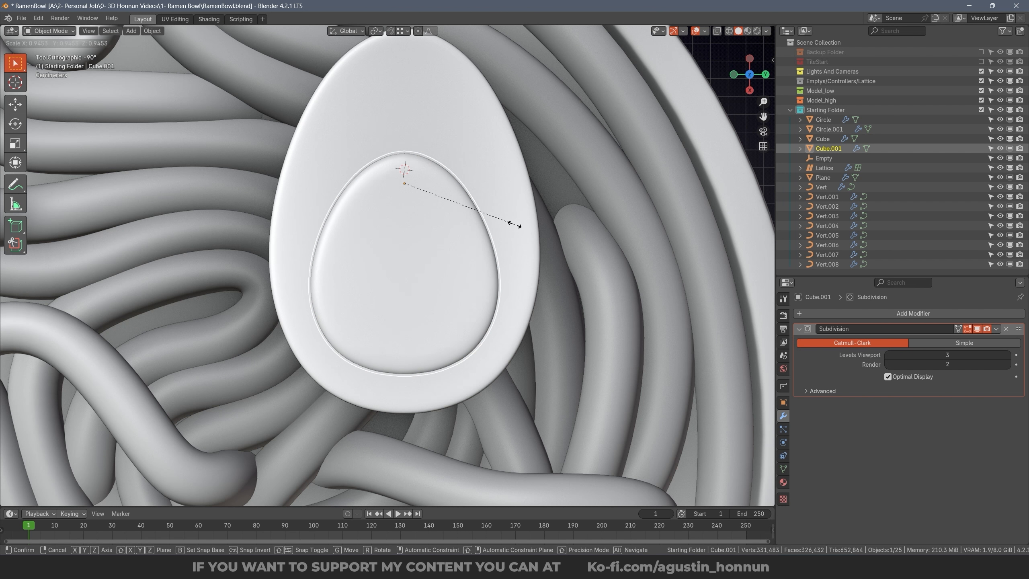
{"action": "left_click", "coordinate": [518, 225]}
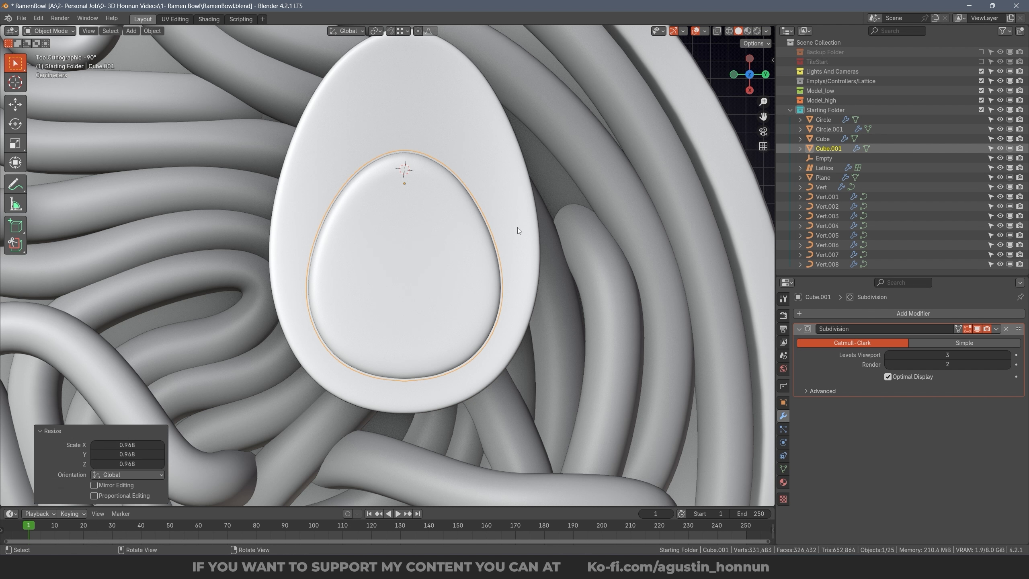
Step: Select the yolk and egg white together and scale them to about 0.971 from the top view
{"action": "middle_click_drag", "start_coordinate": [518, 227], "coordinate": [498, 320]}
{"action": "scroll", "coordinate": [504, 331], "scroll_direction": "up", "scroll_amount": 1}
{"action": "left_click", "coordinate": [499, 312]}
{"action": "left_click", "coordinate": [478, 153], "text": "shift"}
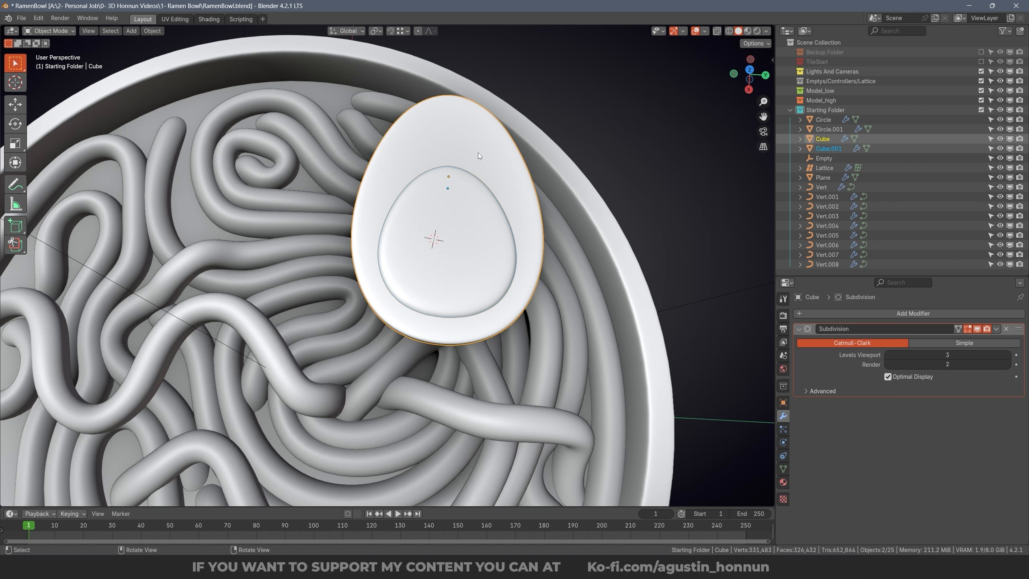
{"action": "middle_click_drag", "start_coordinate": [479, 160], "coordinate": [479, 282]}
{"action": "scroll", "coordinate": [487, 245], "scroll_direction": "down", "scroll_amount": 2}
{"action": "scroll", "coordinate": [479, 282], "scroll_direction": "down", "scroll_amount": 1}
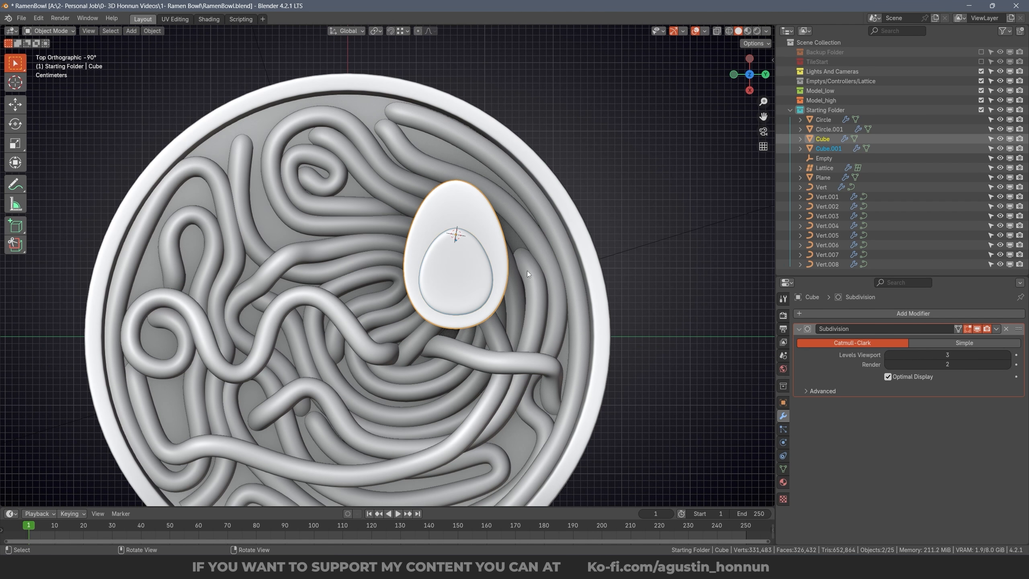
{"action": "key", "text": "s"}
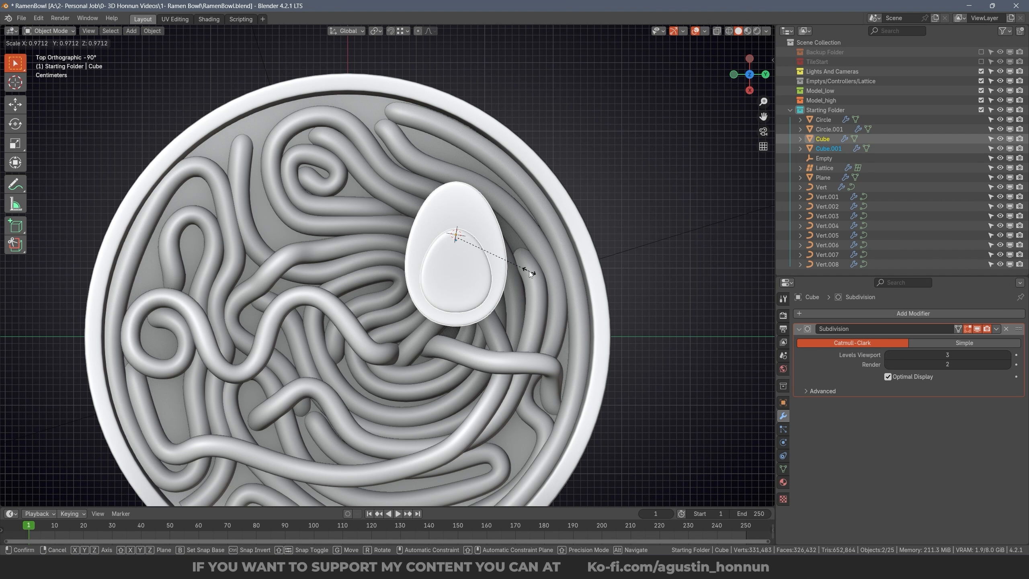
{"action": "left_click", "coordinate": [529, 271]}
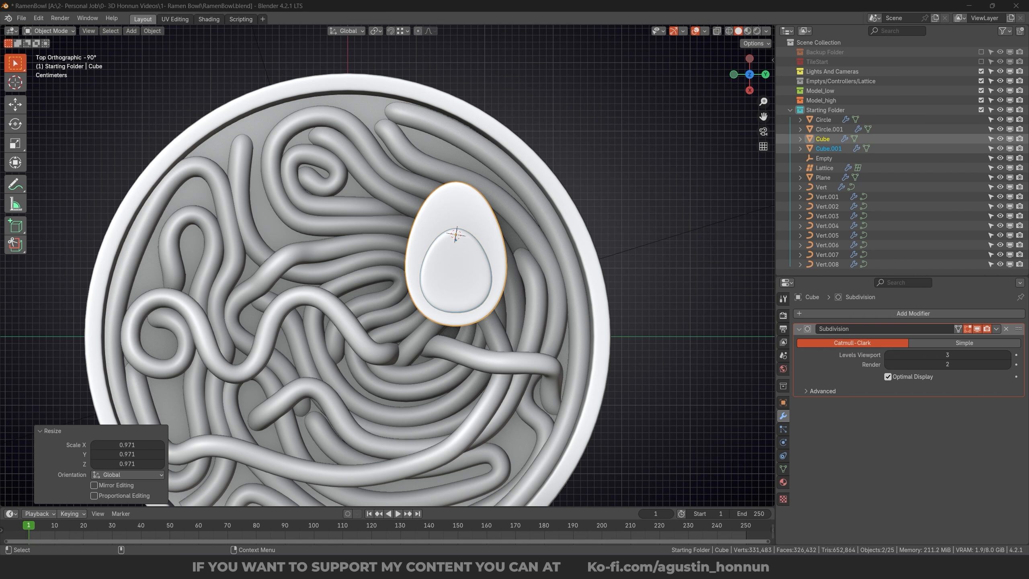
Step: Save the file and rotate the egg half 55° in the top view
{"action": "middle_click_drag", "start_coordinate": [553, 292], "coordinate": [545, 269], "text": "shift"}
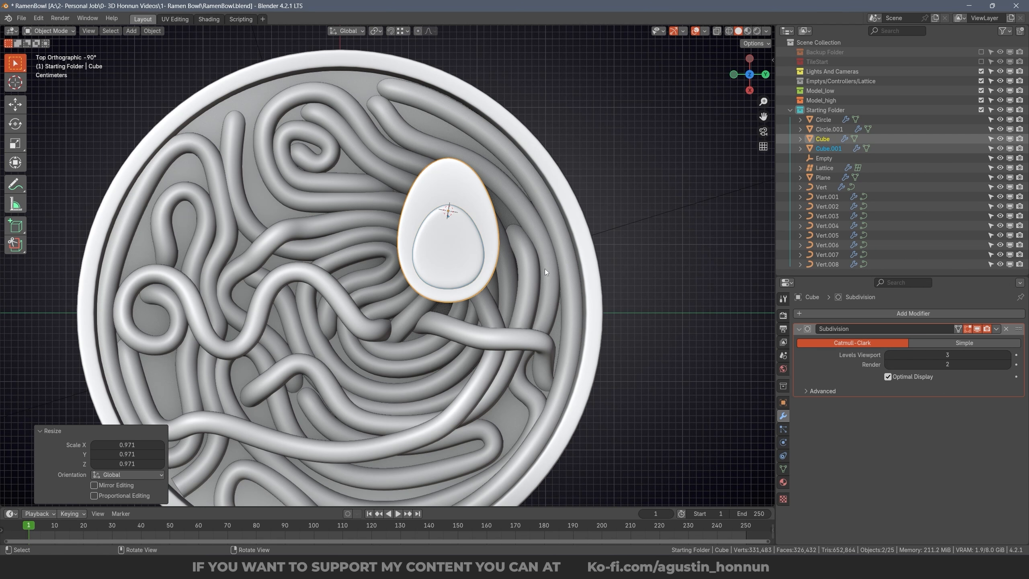
{"action": "key", "text": "ctrl+s"}
{"action": "key", "text": "r"}
{"action": "left_click", "coordinate": [535, 294]}
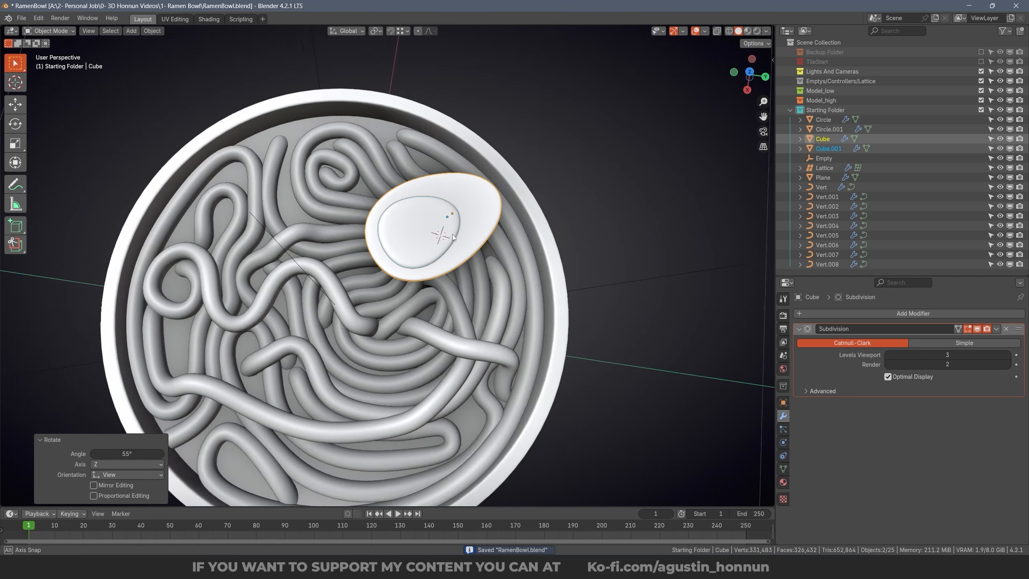
Step: Rotate the egg half about -10° around the global Z axis
{"action": "middle_click_drag", "start_coordinate": [452, 234], "coordinate": [508, 200]}
{"action": "key", "text": "r"}
{"action": "key", "text": "z"}
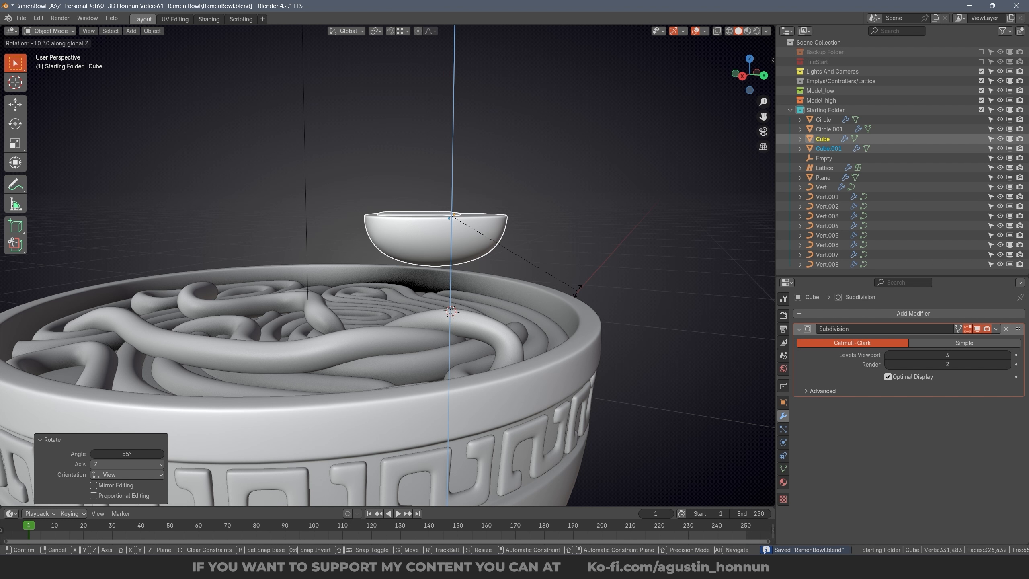
{"action": "left_click", "coordinate": [576, 293]}
Step: Tilt the egg half and move it down onto the noodles near the bowl's rim
{"action": "key", "text": "r"}
{"action": "left_click", "coordinate": [569, 230]}
{"action": "key", "text": "g"}
{"action": "left_click", "coordinate": [595, 279]}
{"action": "key", "text": "r"}
{"action": "middle_click_drag", "start_coordinate": [594, 278], "coordinate": [477, 290]}
{"action": "left_click", "coordinate": [612, 280]}
{"action": "key", "text": "g"}
{"action": "left_click", "coordinate": [551, 282]}
Step: Refine the egg half's tilt and position against the inner rim of the bowl, and save the file
{"action": "scroll", "coordinate": [551, 282], "scroll_direction": "up", "scroll_amount": 4}
{"action": "key", "text": "r"}
{"action": "left_click", "coordinate": [609, 293]}
{"action": "key", "text": "g"}
{"action": "left_click", "coordinate": [595, 283]}
{"action": "scroll", "coordinate": [478, 289], "scroll_direction": "up", "scroll_amount": 4}
{"action": "key", "text": "r"}
{"action": "left_click", "coordinate": [558, 230]}
{"action": "key", "text": "ctrl+s"}
Step: Try duplicating the egg white and yolk together from the top view
{"action": "left_click", "coordinate": [463, 170]}
{"action": "middle_click_drag", "start_coordinate": [555, 227], "coordinate": [498, 227]}
{"action": "left_click", "coordinate": [486, 194], "text": "shift"}
{"action": "scroll", "coordinate": [473, 150], "scroll_direction": "up", "scroll_amount": 5}
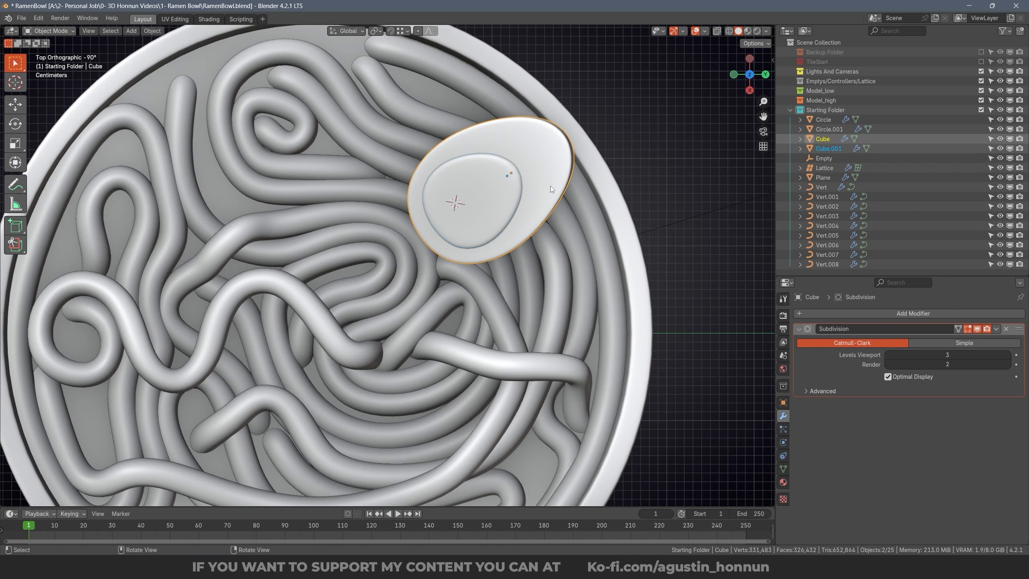
{"action": "middle_click_drag", "start_coordinate": [550, 186], "coordinate": [541, 149], "text": "shift"}
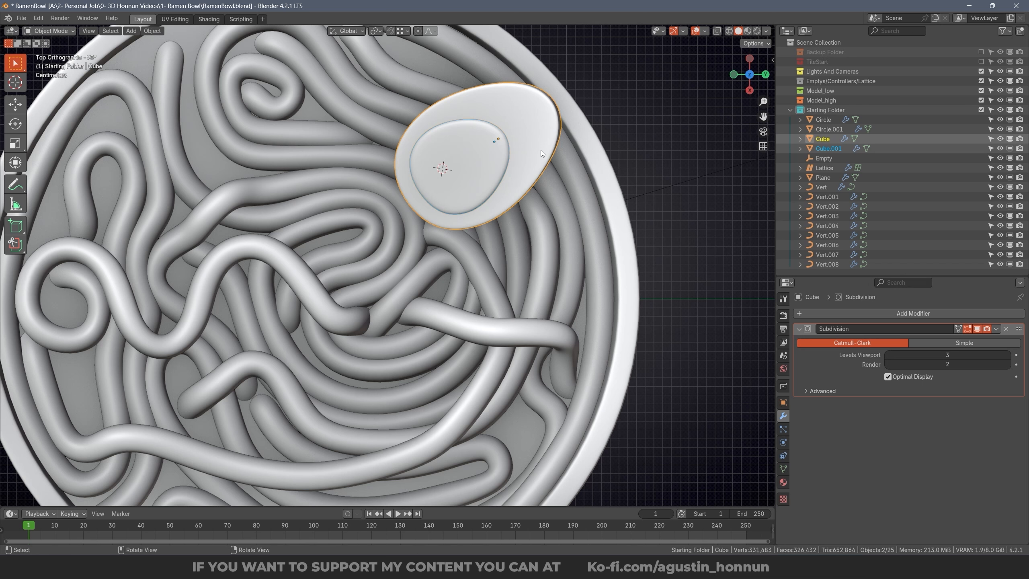
{"action": "key", "text": "shift+d"}
{"action": "left_click", "coordinate": [574, 283]}
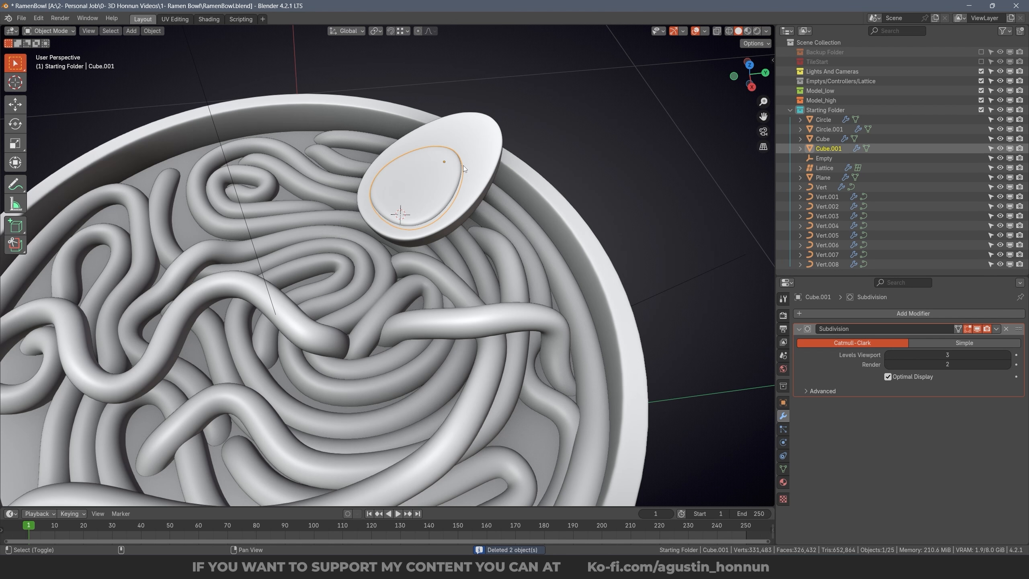
Step: Save the file and make a linked duplicate of the egg half, offset about 12.11 cm in X and 8.32 cm in Y
{"action": "left_click", "coordinate": [463, 166]}
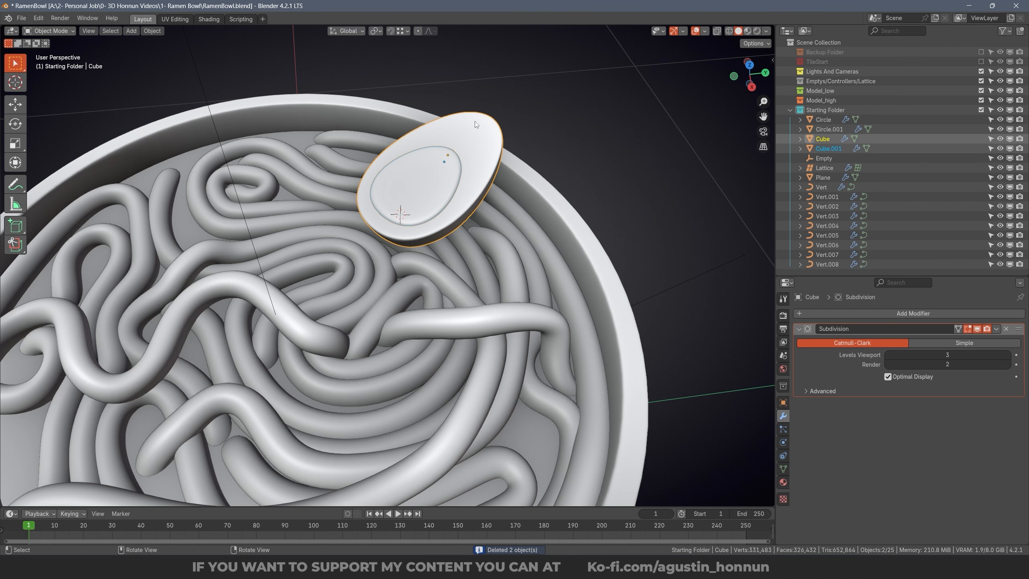
{"action": "middle_click_drag", "start_coordinate": [474, 121], "coordinate": [482, 236]}
{"action": "key", "text": "ctrl+s"}
{"action": "scroll", "coordinate": [479, 284], "scroll_direction": "down", "scroll_amount": 2}
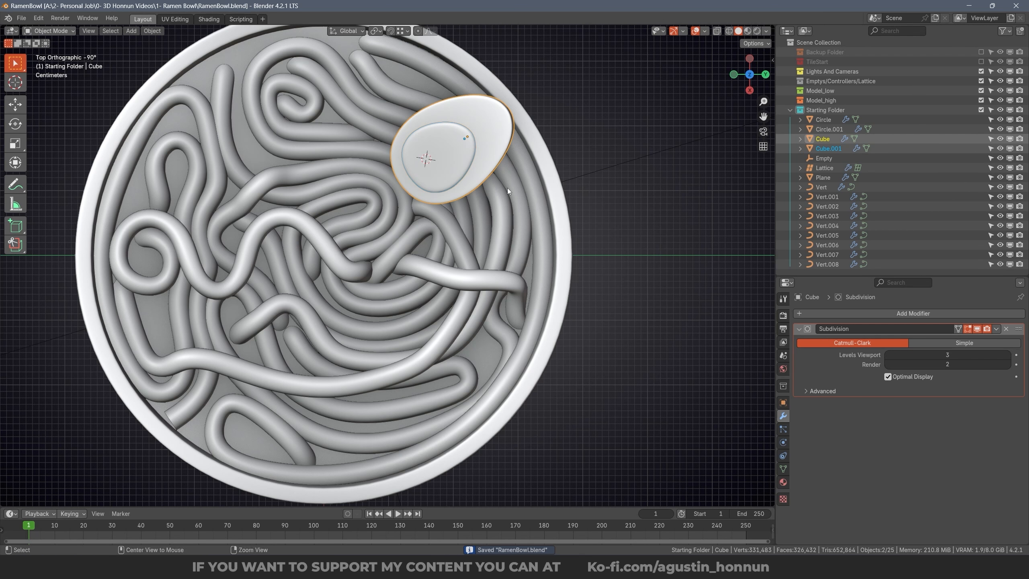
{"action": "key", "text": "shift+d"}
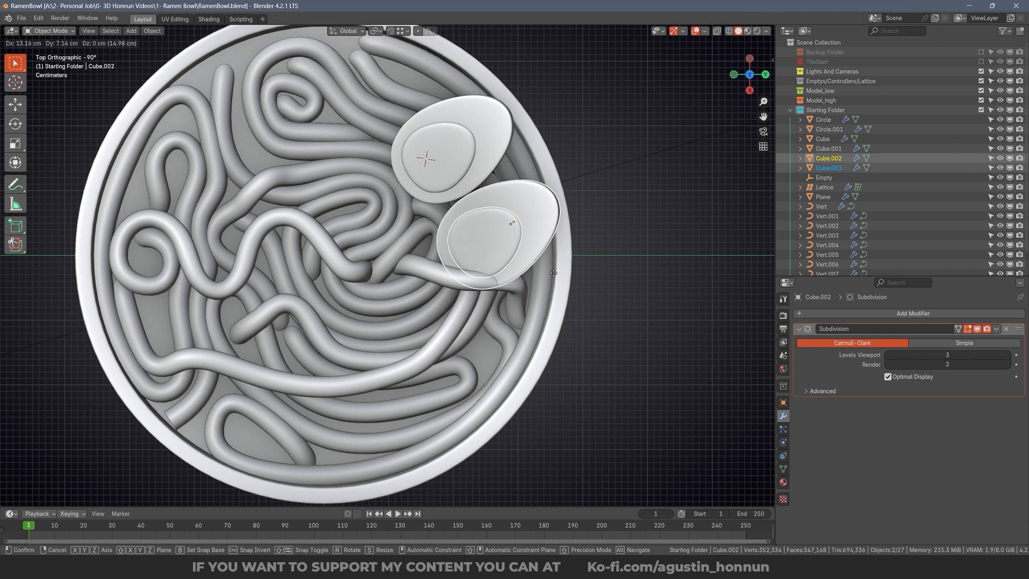
{"action": "left_click", "coordinate": [561, 266]}
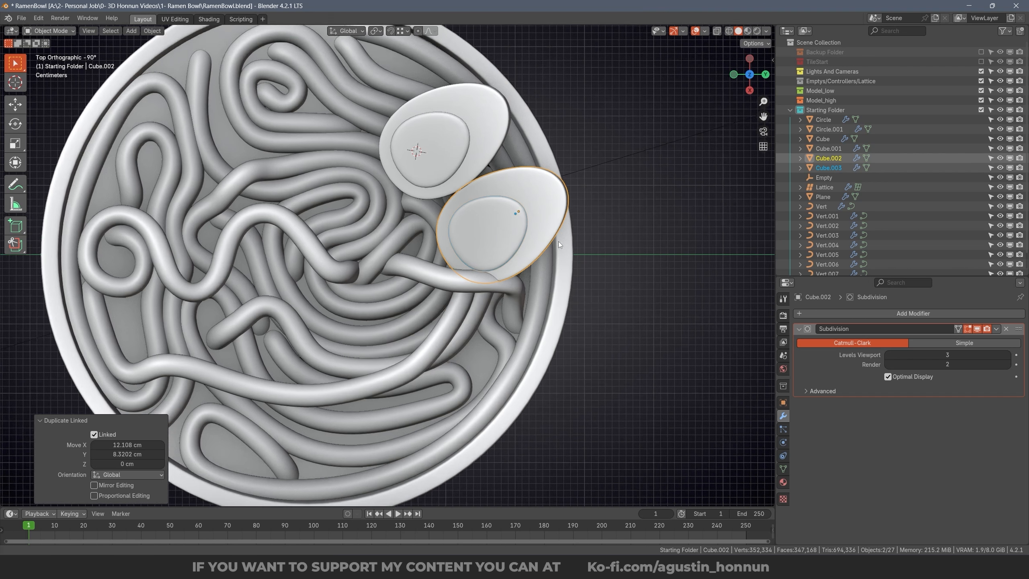
Step: Rotate the duplicated egg half and move it to the other side of the original, near the bowl's rim
{"action": "scroll", "coordinate": [558, 241], "scroll_direction": "up", "scroll_amount": 4}
{"action": "key", "text": "r"}
{"action": "left_click", "coordinate": [592, 258]}
{"action": "middle_click_drag", "start_coordinate": [592, 258], "coordinate": [637, 425]}
{"action": "key", "text": "g"}
{"action": "left_click", "coordinate": [409, 172]}
{"action": "key", "text": "g"}
{"action": "left_click", "coordinate": [530, 198]}
Step: Adjust the duplicated egg half's tilt and position so it rests against the rim beside the original
{"action": "middle_click_drag", "start_coordinate": [409, 172], "coordinate": [534, 251]}
{"action": "key", "text": "r"}
{"action": "left_click", "coordinate": [491, 138]}
{"action": "key", "text": "g"}
{"action": "left_click", "coordinate": [539, 162]}
{"action": "middle_click_drag", "start_coordinate": [538, 162], "coordinate": [400, 107]}
{"action": "key", "text": "g"}
{"action": "left_click", "coordinate": [259, 205]}
Step: Fine-tune the position and rotation so the two egg halves sit close together on the noodles
{"action": "left_click", "coordinate": [486, 156]}
{"action": "key", "text": "g"}
{"action": "middle_click_drag", "start_coordinate": [531, 200], "coordinate": [445, 182]}
{"action": "key", "text": "r"}
{"action": "left_click", "coordinate": [645, 149]}
{"action": "middle_click_drag", "start_coordinate": [645, 149], "coordinate": [457, 138]}
{"action": "scroll", "coordinate": [520, 127], "scroll_direction": "up", "scroll_amount": 5}
Step: Try moving a vertex on the original yolk's top surface with proportional editing
{"action": "left_click", "coordinate": [520, 128]}
{"action": "key", "text": "Tab"}
{"action": "scroll", "coordinate": [527, 147], "scroll_direction": "down", "scroll_amount": 2}
{"action": "key", "text": "g"}
{"action": "right_click", "coordinate": [431, 136]}
{"action": "key", "text": "g"}
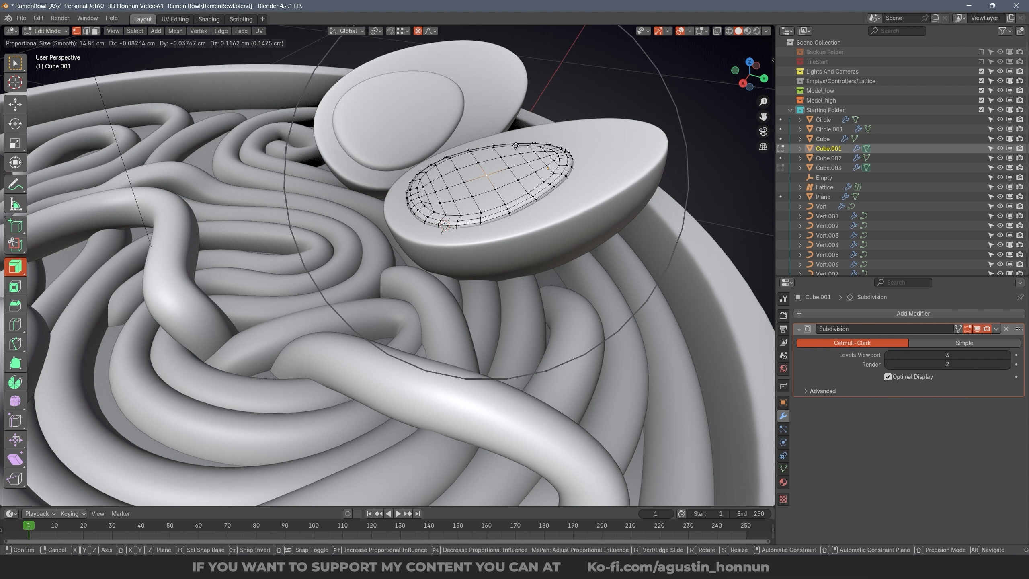
{"action": "right_click", "coordinate": [478, 131]}
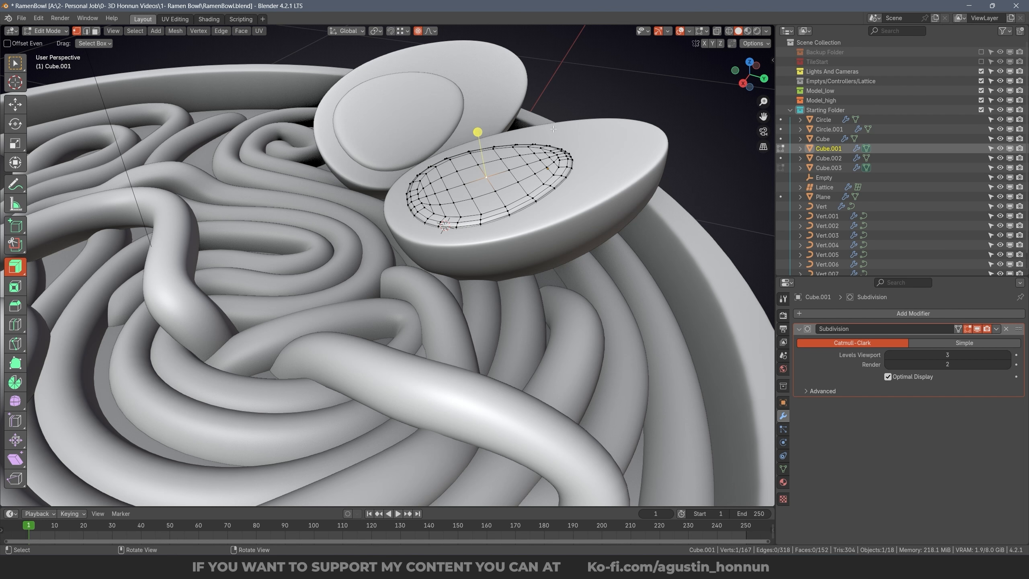
Step: Try moving a vertex at the narrow tip of the original egg white with proportional editing
{"action": "key", "text": "Tab"}
{"action": "left_click", "coordinate": [608, 159]}
{"action": "key", "text": "Tab"}
{"action": "key", "text": "g"}
{"action": "right_click", "coordinate": [662, 156]}
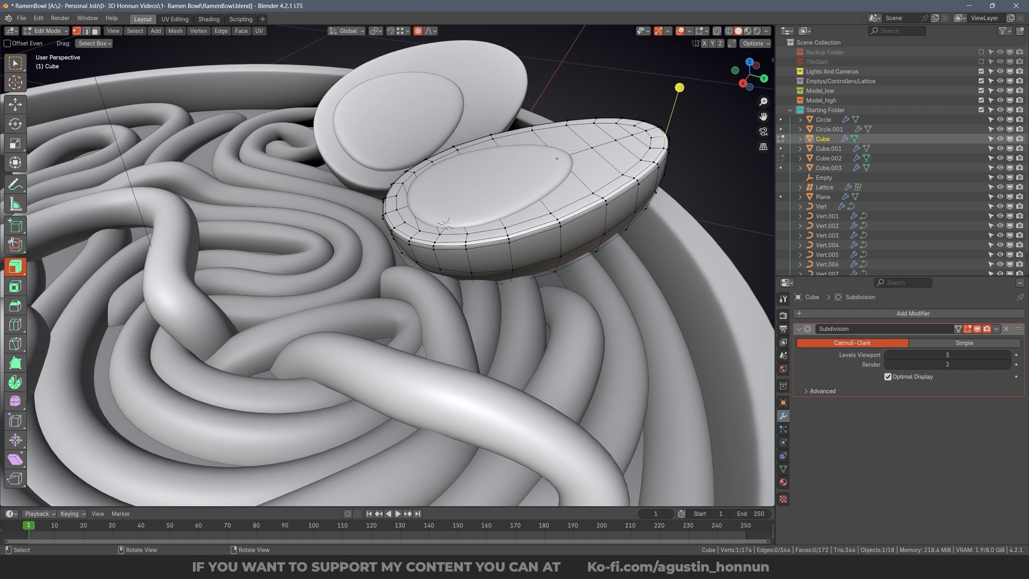
{"action": "key", "text": "Tab"}
Step: Try setting a level 1 subdivision on the selected egg parts and undo the changes
{"action": "middle_click_drag", "start_coordinate": [492, 113], "coordinate": [519, 172], "text": "ctrl"}
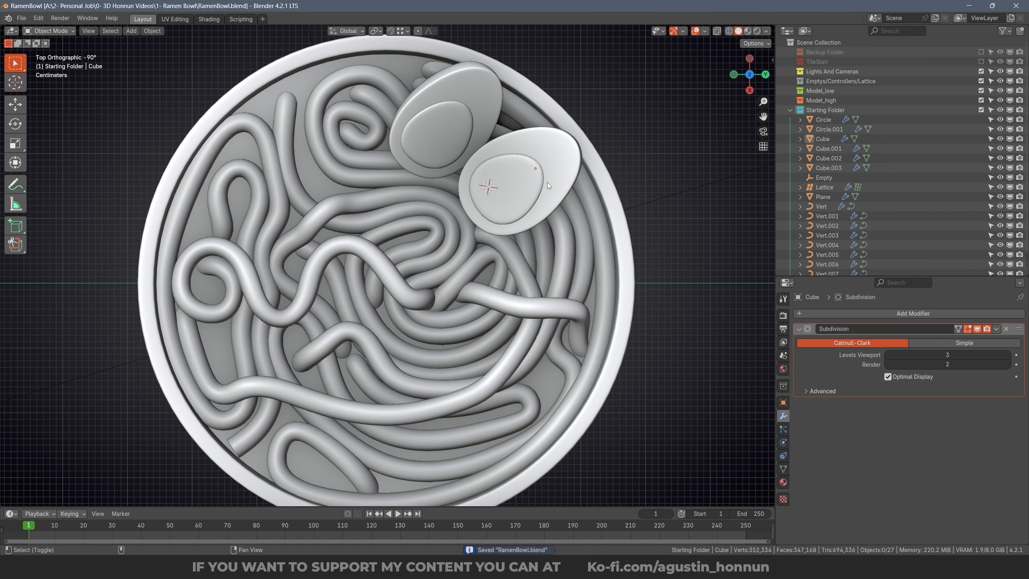
{"action": "middle_click_drag", "start_coordinate": [547, 182], "coordinate": [547, 145], "text": "ctrl"}
{"action": "left_click", "coordinate": [576, 183]}
{"action": "left_click", "coordinate": [577, 185], "text": "shift"}
{"action": "key", "text": "ctrl+1"}
{"action": "key", "text": "ctrl+z"}
{"action": "key", "text": "ctrl+z"}
{"action": "key", "text": "ctrl+z"}
Step: Save the file, deselect everything and add a plane mesh at the 3D cursor
{"action": "key", "text": "ctrl+s"}
{"action": "middle_click_drag", "start_coordinate": [516, 192], "coordinate": [451, 295]}
{"action": "left_click", "coordinate": [455, 269]}
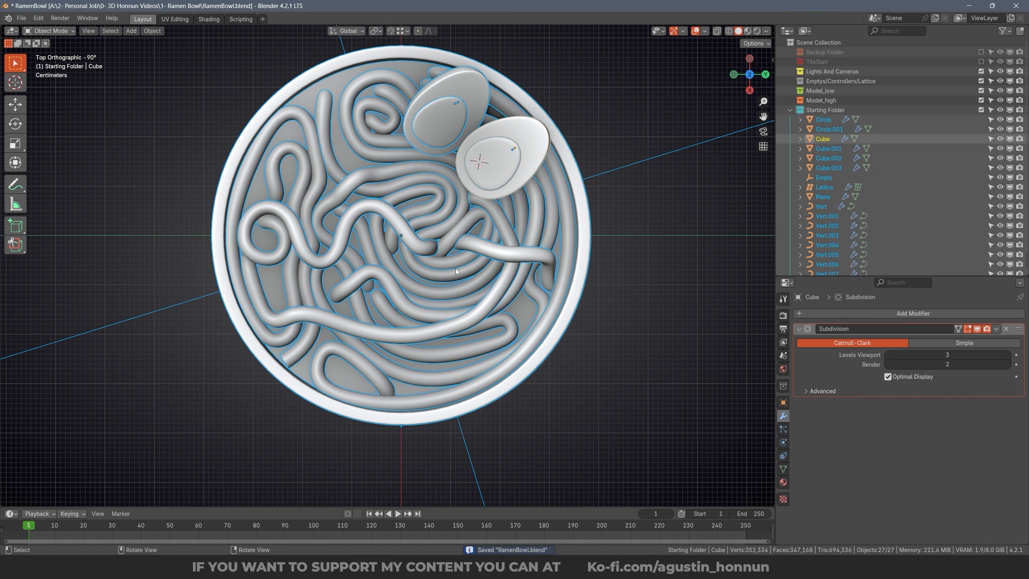
{"action": "key", "text": "alt+a"}
{"action": "key", "text": "shift+a"}
{"action": "mouse_move", "coordinate": [459, 268]}
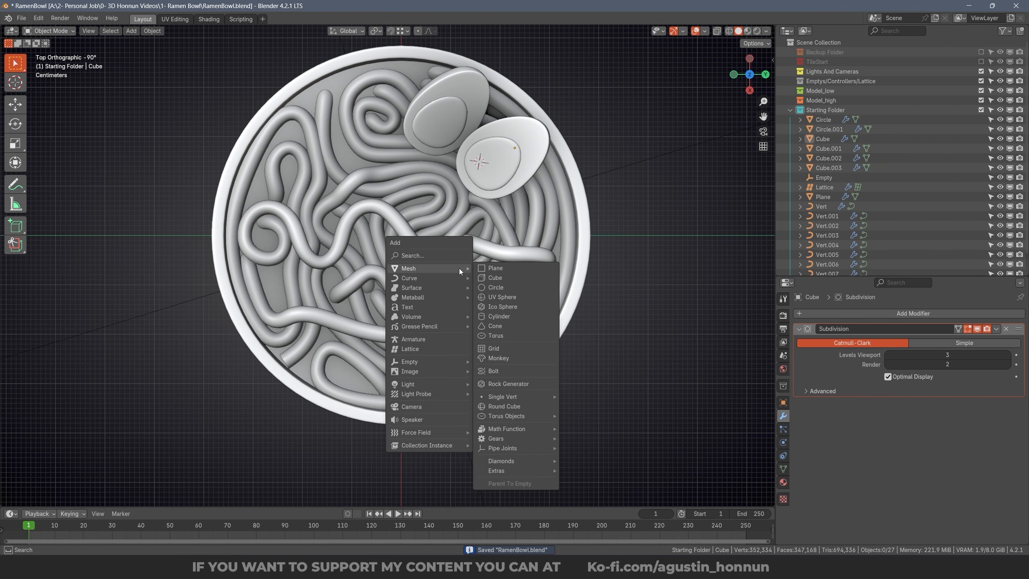
{"action": "left_click", "coordinate": [491, 268]}
Step: Enlarge the new plane and raise it about 11.39 cm along Z above the eggs
{"action": "middle_click_drag", "start_coordinate": [498, 266], "coordinate": [557, 225]}
{"action": "key", "text": "s"}
{"action": "left_click", "coordinate": [492, 179]}
{"action": "key", "text": "g"}
{"action": "key", "text": "z"}
{"action": "left_click", "coordinate": [514, 183]}
Step: Stretch the plane to 1.3 along X in the top view to make it rectangular
{"action": "middle_click_drag", "start_coordinate": [517, 186], "coordinate": [522, 225], "text": "alt"}
{"action": "key", "text": "s"}
{"action": "key", "text": "x"}
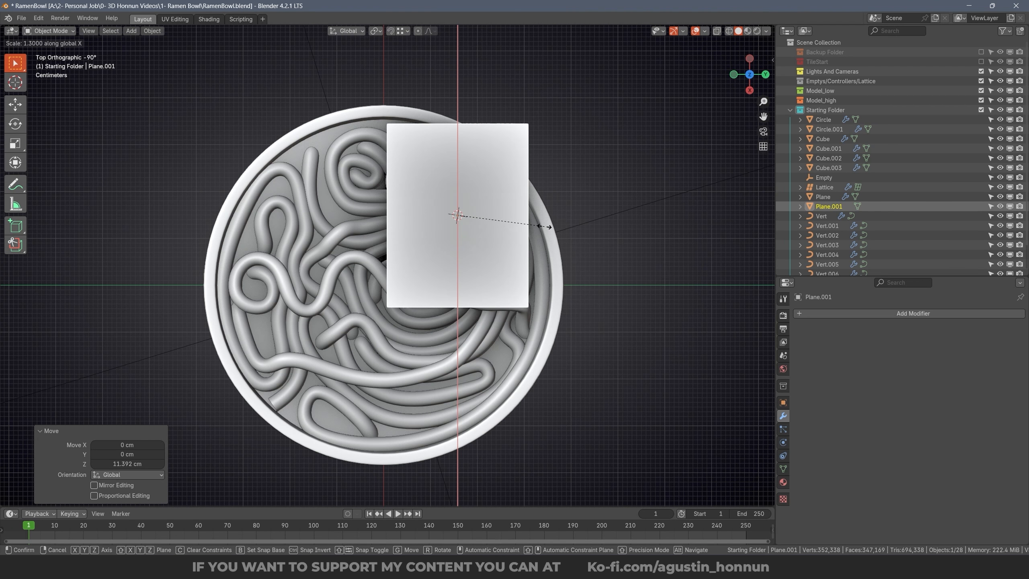
{"action": "left_click", "coordinate": [543, 227]}
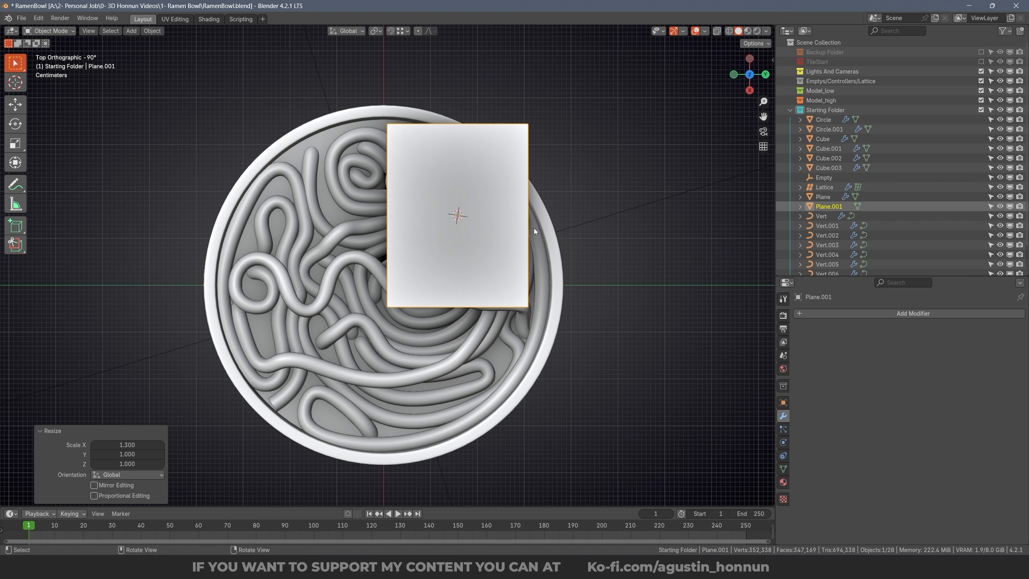
Step: Subdivide the whole plane mesh three times with one cut each into an 8 by 8 grid
{"action": "scroll", "coordinate": [508, 253], "scroll_direction": "up", "scroll_amount": 1}
{"action": "key", "text": "Tab"}
{"action": "scroll", "coordinate": [509, 243], "scroll_direction": "up", "scroll_amount": 1}
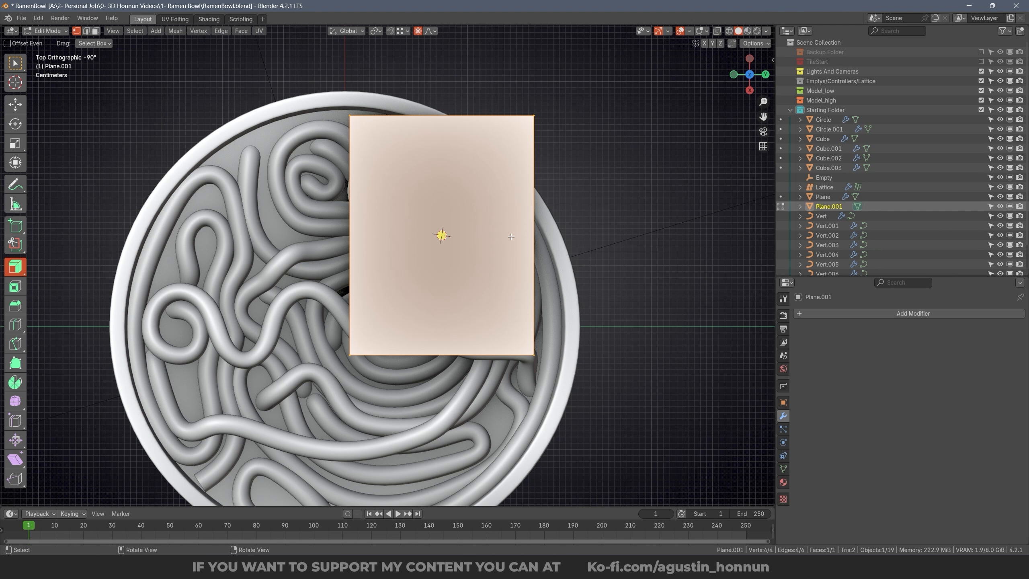
{"action": "right_click", "coordinate": [511, 237]}
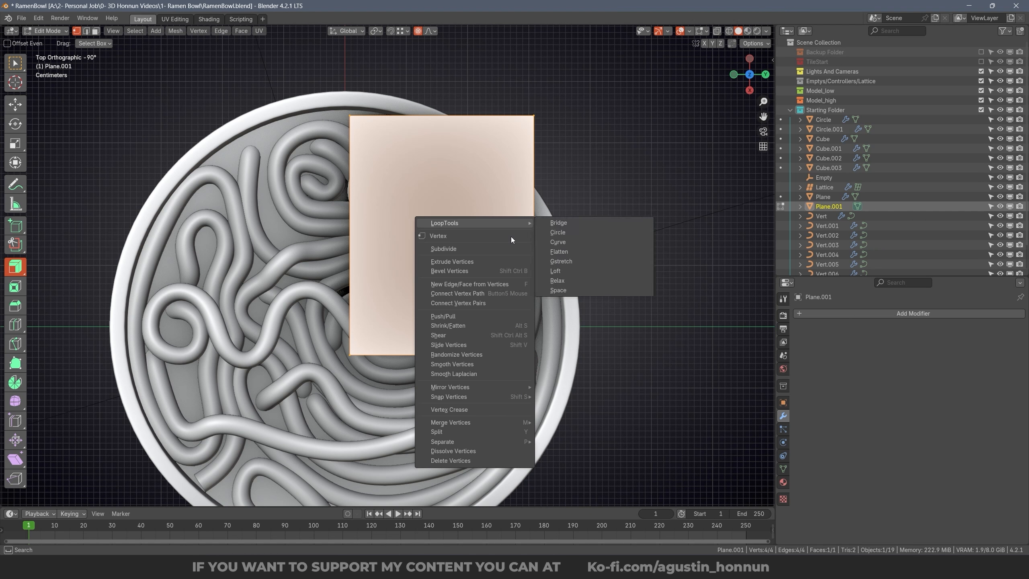
{"action": "left_click", "coordinate": [467, 246]}
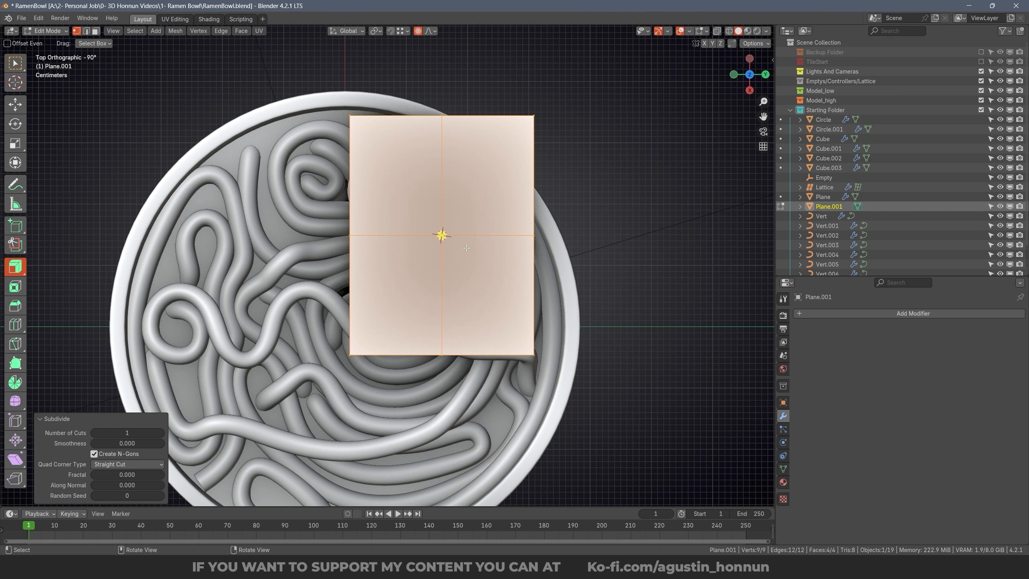
{"action": "right_click", "coordinate": [466, 248]}
{"action": "left_click", "coordinate": [466, 247]}
{"action": "right_click", "coordinate": [466, 248]}
{"action": "left_click", "coordinate": [466, 247]}
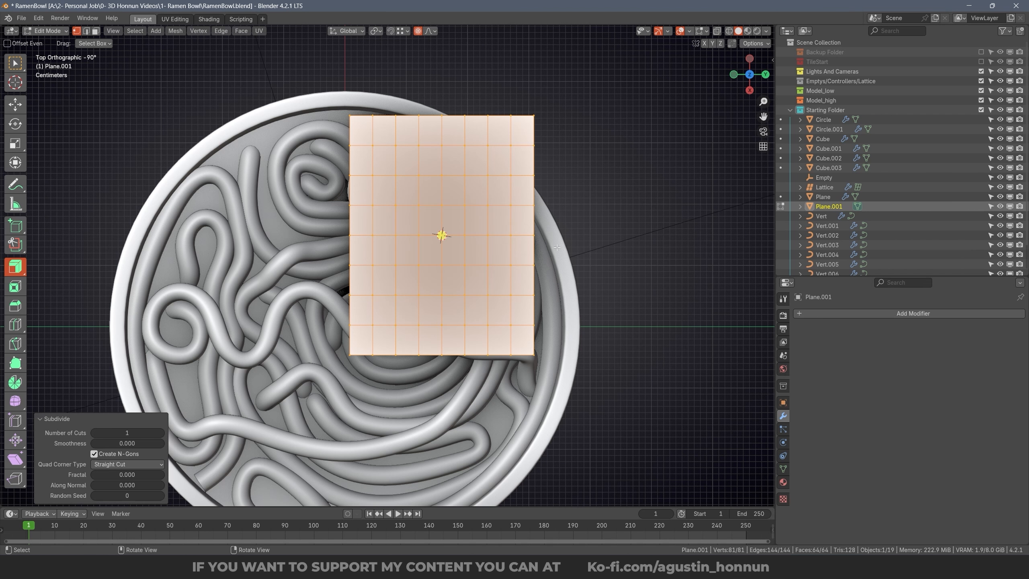
Step: Nudge a vertex on the sheet's upper edge and its upper-right corner inward, using proportional editing with a size of about 0.102
{"action": "middle_click_drag", "start_coordinate": [514, 242], "coordinate": [507, 223], "text": "ctrl"}
{"action": "key", "text": "ctrl+Tab"}
{"action": "left_click", "coordinate": [506, 223]}
{"action": "key", "text": "a"}
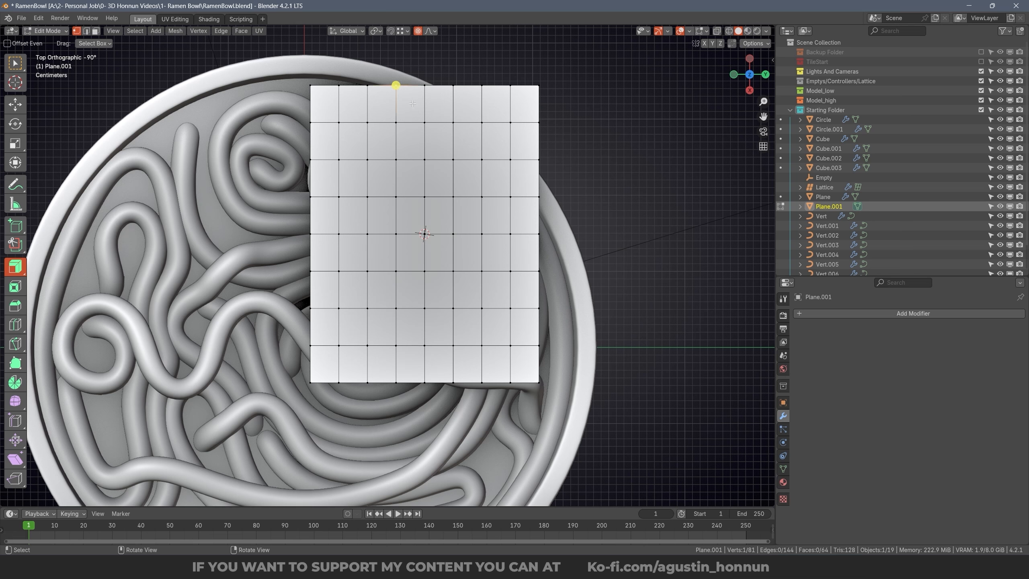
{"action": "key", "text": "g"}
{"action": "scroll", "coordinate": [430, 141], "scroll_direction": "up", "scroll_amount": 2}
{"action": "scroll", "coordinate": [435, 141], "scroll_direction": "down", "scroll_amount": 4}
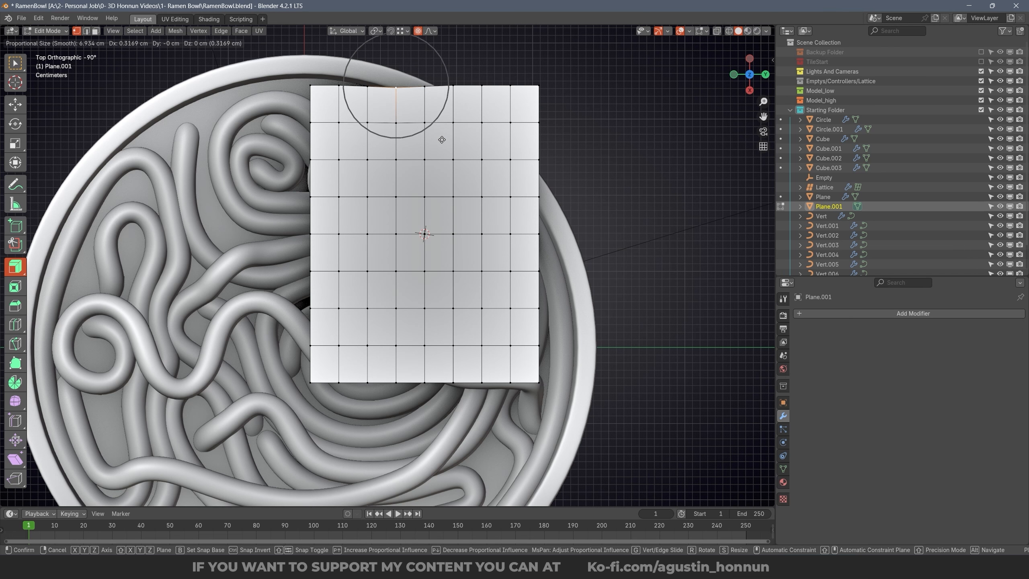
{"action": "left_click", "coordinate": [442, 141]}
{"action": "left_click", "coordinate": [538, 86]}
{"action": "key", "text": "g"}
{"action": "left_click", "coordinate": [536, 90]}
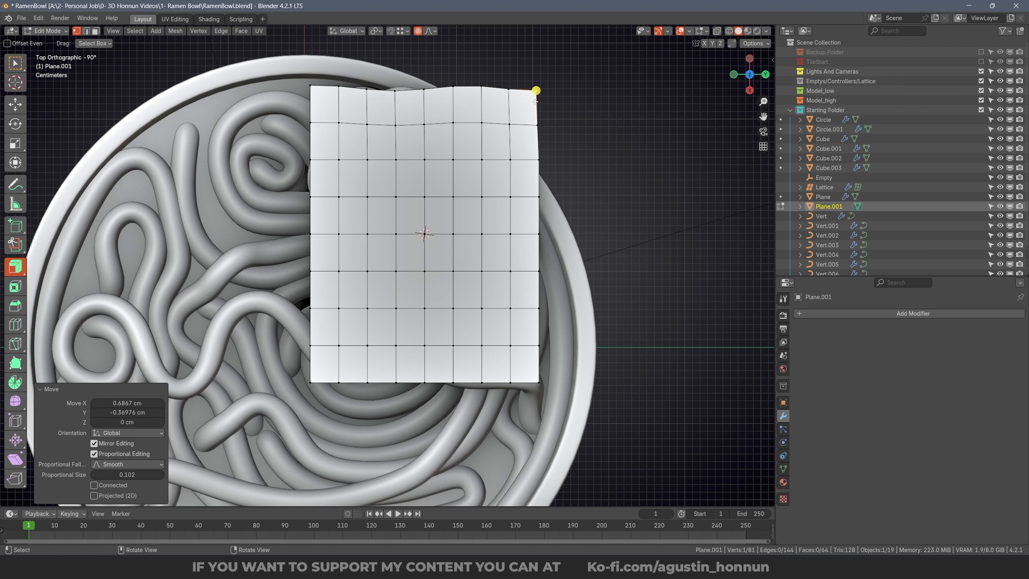
Step: Pull vertices on the sheet's left, right and lower borders slightly out of line with proportional editing
{"action": "left_click", "coordinate": [310, 345]}
{"action": "key", "text": "g"}
{"action": "left_click", "coordinate": [322, 347]}
{"action": "left_click", "coordinate": [311, 160]}
{"action": "key", "text": "g"}
{"action": "left_click", "coordinate": [308, 159]}
{"action": "left_click", "coordinate": [538, 234]}
{"action": "key", "text": "g"}
{"action": "left_click", "coordinate": [533, 235]}
{"action": "left_click", "coordinate": [424, 382]}
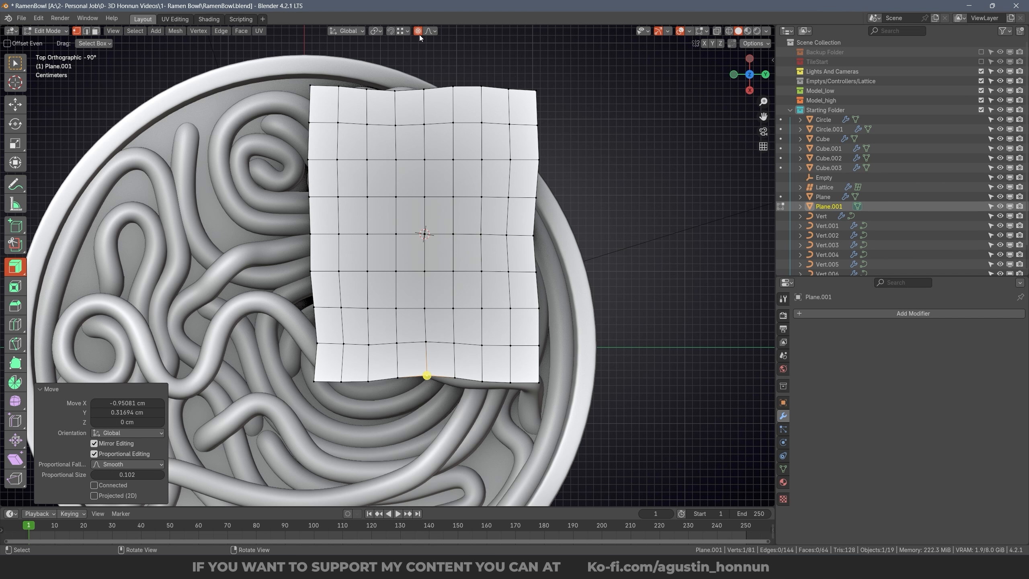
Step: Adjust further vertices along the upper and right borders and the lower-right corner to make the sheet's outline wavy
{"action": "left_click", "coordinate": [460, 96]}
{"action": "key", "text": "g"}
{"action": "left_click", "coordinate": [462, 106]}
{"action": "left_click", "coordinate": [533, 235]}
{"action": "key", "text": "g"}
{"action": "left_click", "coordinate": [537, 237]}
{"action": "left_click", "coordinate": [539, 381]}
{"action": "key", "text": "g"}
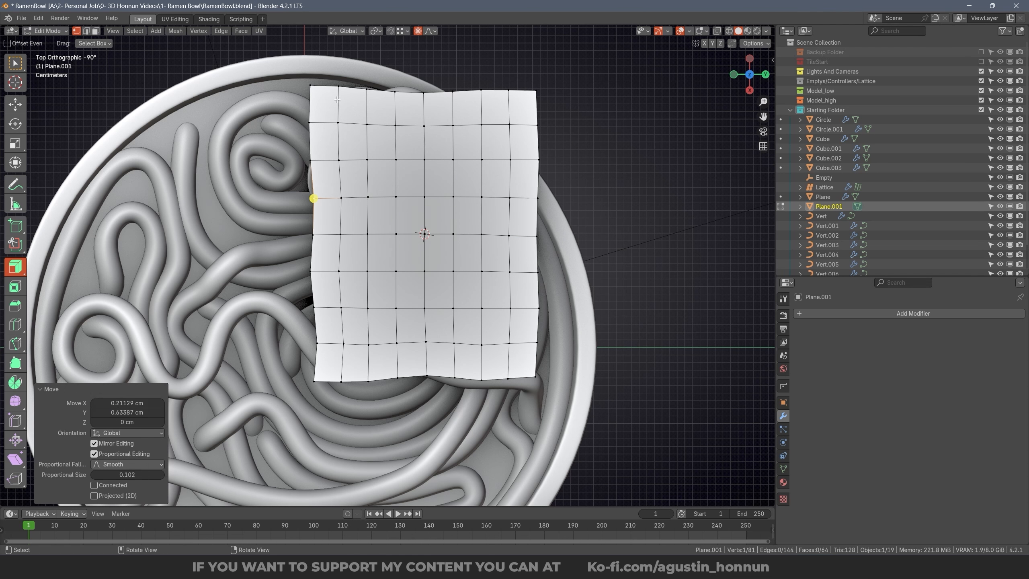
{"action": "left_click", "coordinate": [338, 87]}
{"action": "key", "text": "g"}
{"action": "left_click", "coordinate": [340, 96]}
Step: Leave Edit Mode and add a Solidify modifier to the sheet
{"action": "middle_click_drag", "start_coordinate": [364, 227], "coordinate": [319, 134]}
{"action": "key", "text": "Tab"}
{"action": "scroll", "coordinate": [405, 227], "scroll_direction": "up", "scroll_amount": 5}
{"action": "left_click", "coordinate": [853, 315]}
{"action": "mouse_move", "coordinate": [860, 318]}
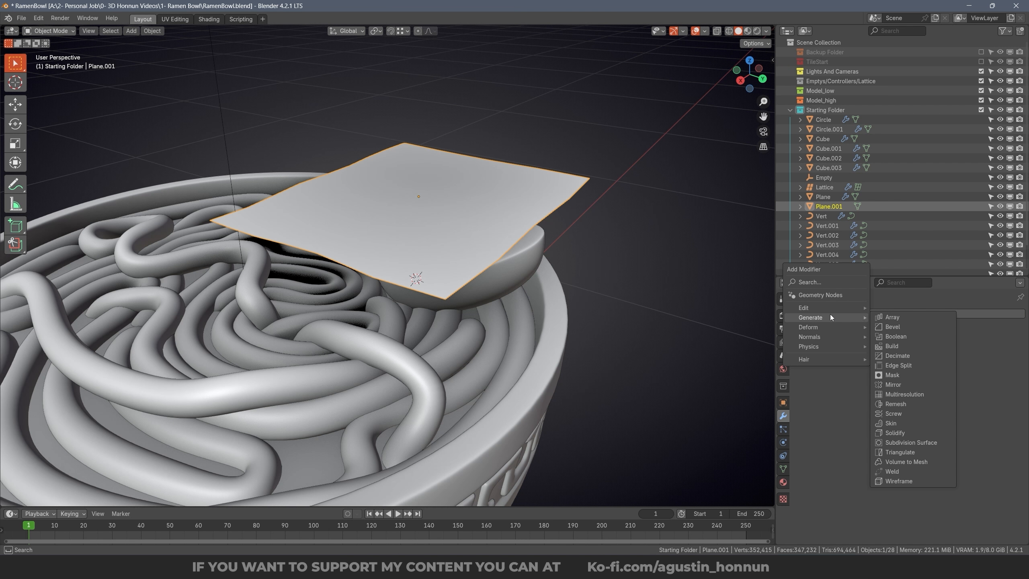
{"action": "left_click", "coordinate": [906, 433]}
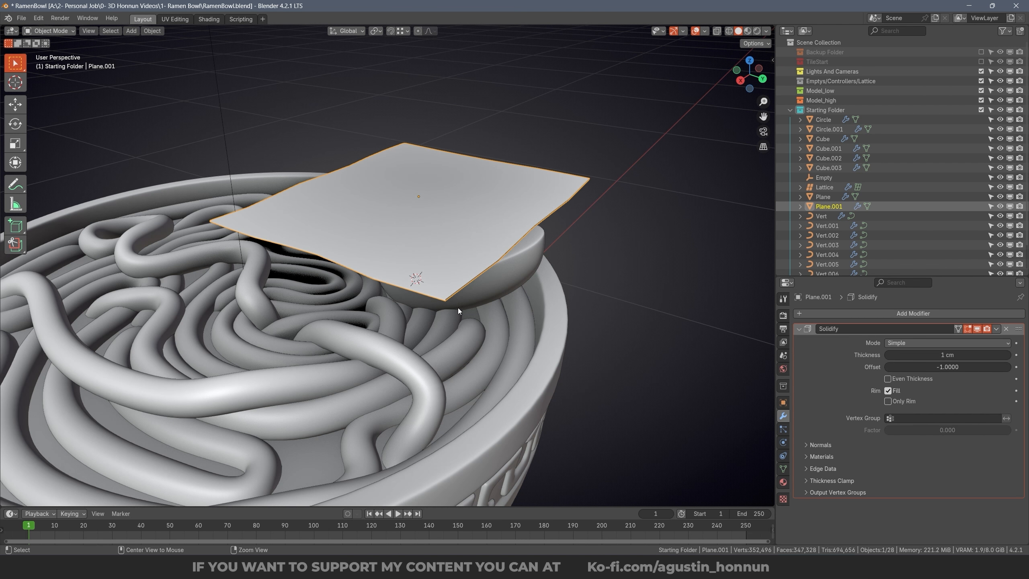
{"action": "scroll", "coordinate": [459, 279], "scroll_direction": "up", "scroll_amount": 4}
{"action": "middle_click_drag", "start_coordinate": [460, 248], "coordinate": [472, 277]}
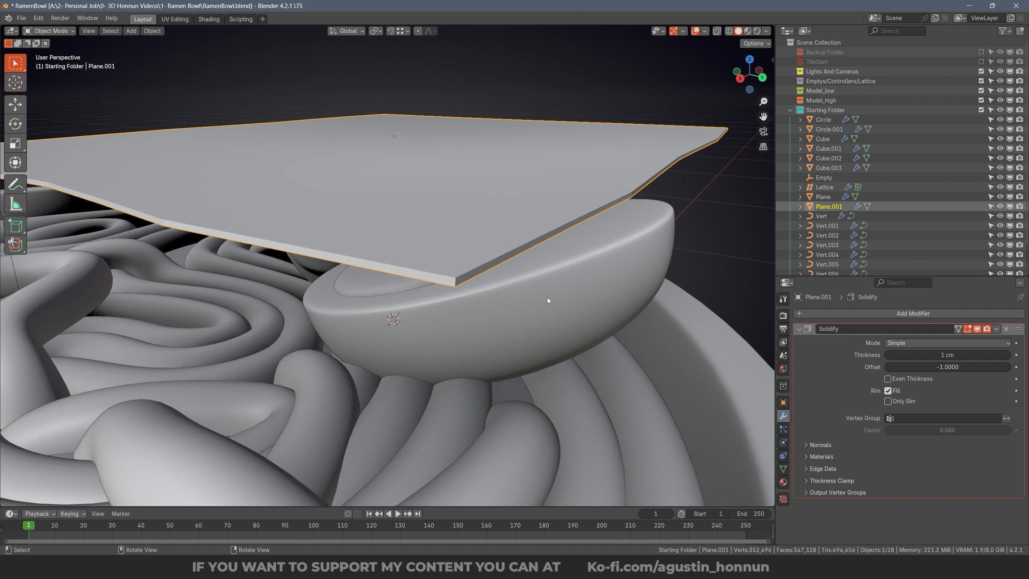
Step: Enable Even Thickness in the Solidify modifier and set the thickness to 2.3 cm
{"action": "middle_click_drag", "start_coordinate": [547, 300], "coordinate": [498, 295]}
{"action": "left_click", "coordinate": [901, 378]}
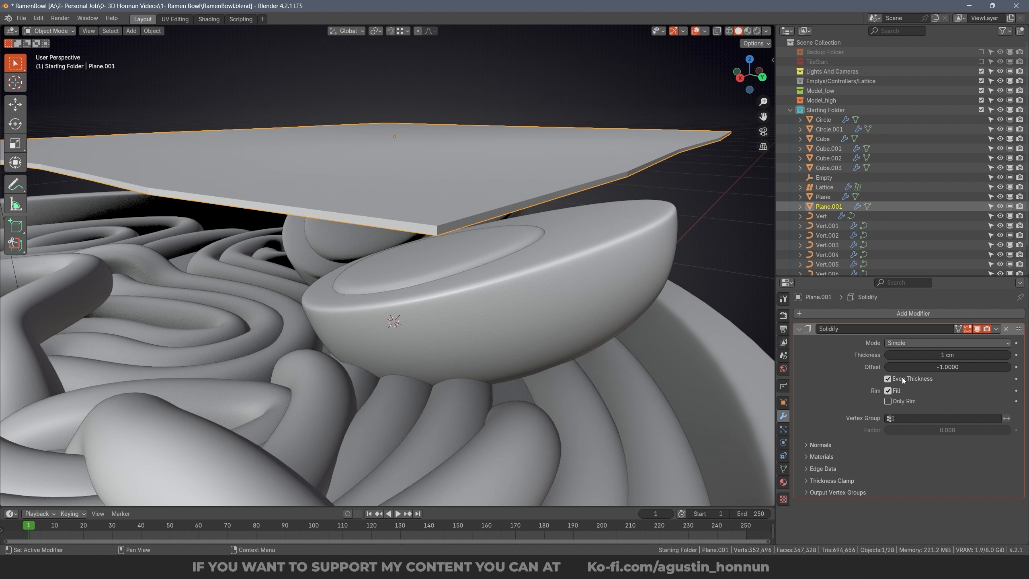
{"action": "left_click_drag", "start_coordinate": [947, 354], "coordinate": [995, 354]}
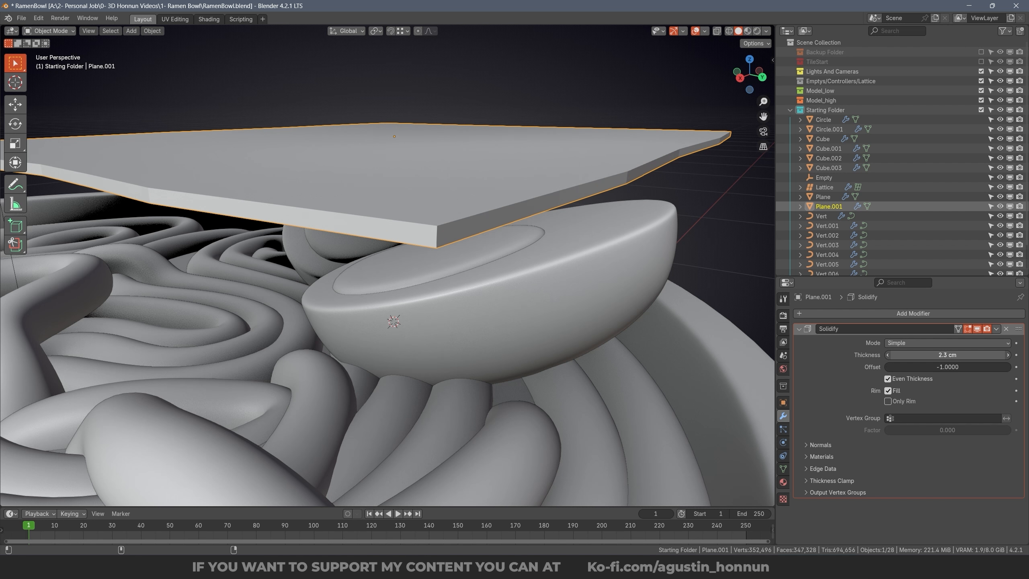
{"action": "middle_click_drag", "start_coordinate": [684, 301], "coordinate": [499, 264]}
{"action": "left_click", "coordinate": [800, 329]}
Step: Add a Subdivision Surface modifier with a viewport level of 3 to the sheet
{"action": "middle_click_drag", "start_coordinate": [567, 284], "coordinate": [439, 262]}
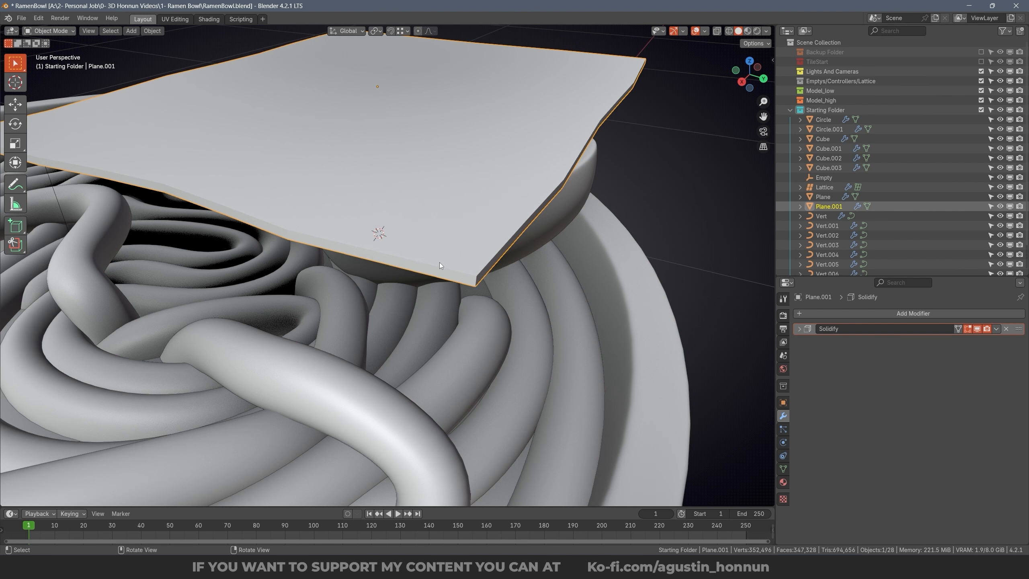
{"action": "key", "text": "ctrl+3"}
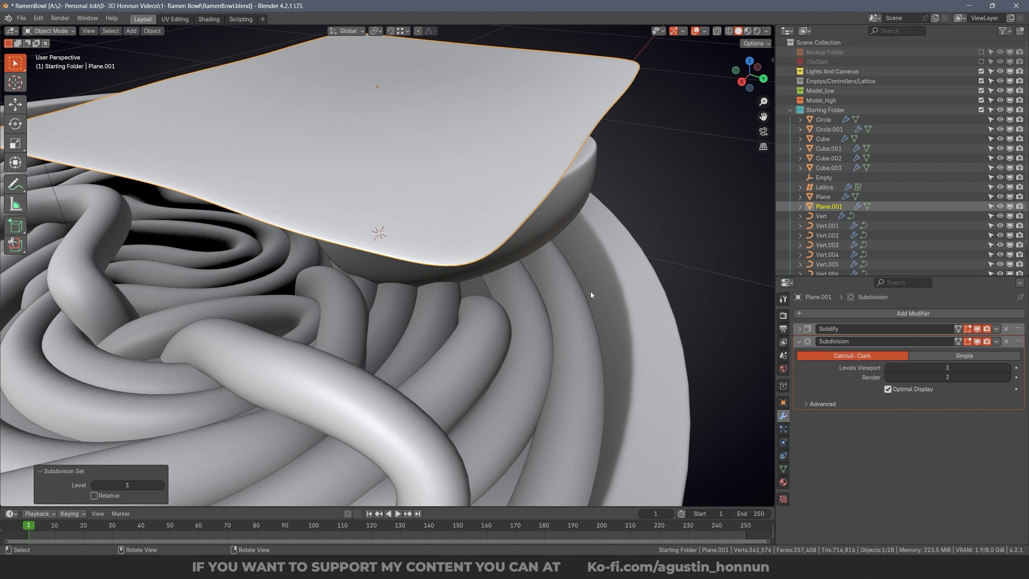
{"action": "middle_click_drag", "start_coordinate": [590, 291], "coordinate": [508, 291]}
{"action": "left_click", "coordinate": [508, 291]}
Step: In Edit Mode, select all four boundary edge rows around the sheet's outline
{"action": "key", "text": "Tab"}
{"action": "scroll", "coordinate": [542, 258], "scroll_direction": "up", "scroll_amount": 5}
{"action": "middle_click_drag", "start_coordinate": [541, 258], "coordinate": [351, 352]}
{"action": "scroll", "coordinate": [540, 352], "scroll_direction": "down", "scroll_amount": 4}
{"action": "middle_click_drag", "start_coordinate": [541, 277], "coordinate": [588, 394], "text": "shift"}
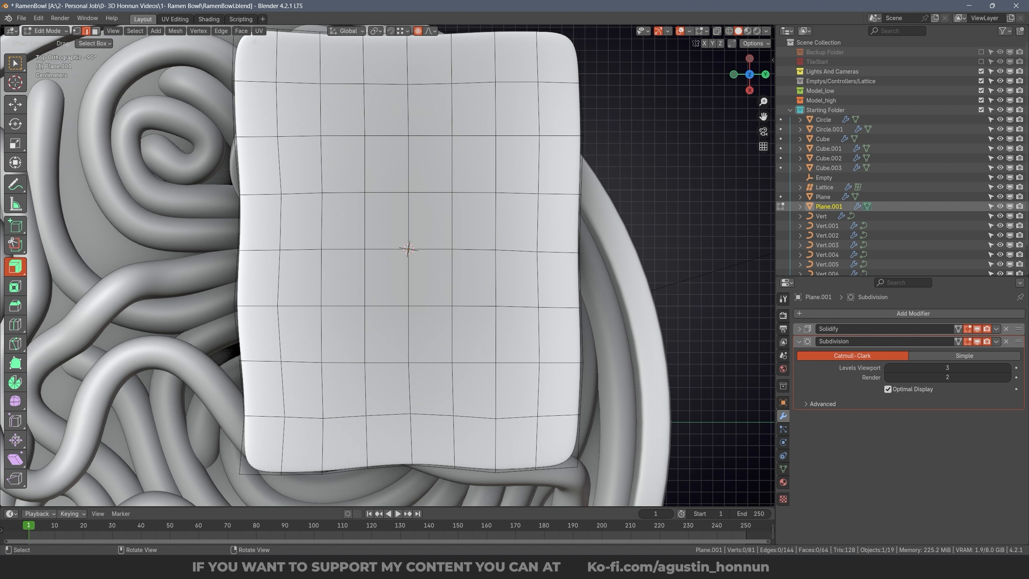
{"action": "middle_click_drag", "start_coordinate": [620, 121], "coordinate": [606, 70], "text": "shift"}
{"action": "left_click", "coordinate": [566, 200], "text": "alt"}
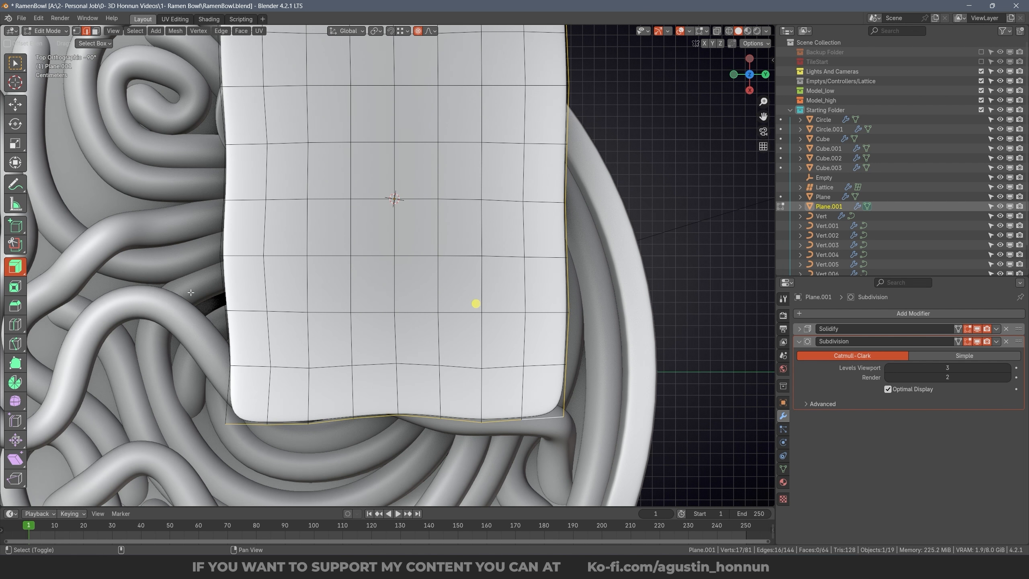
{"action": "scroll", "coordinate": [219, 231], "scroll_direction": "up", "scroll_amount": 4, "text": "shift"}
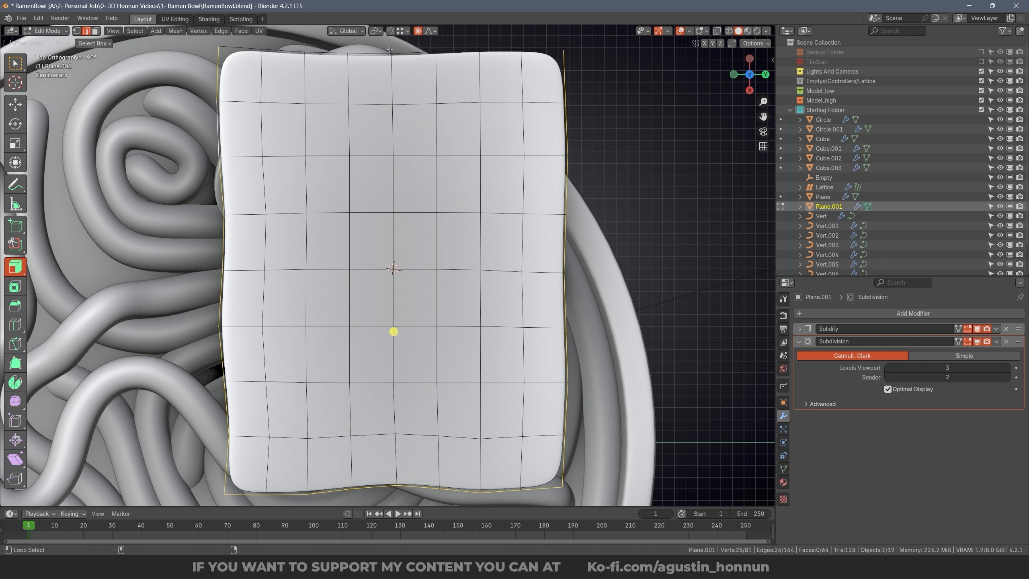
{"action": "left_click", "coordinate": [390, 49], "text": "alt+shift"}
{"action": "scroll", "coordinate": [390, 50], "scroll_direction": "down", "scroll_amount": 4}
{"action": "middle_click_drag", "start_coordinate": [389, 49], "coordinate": [559, 334]}
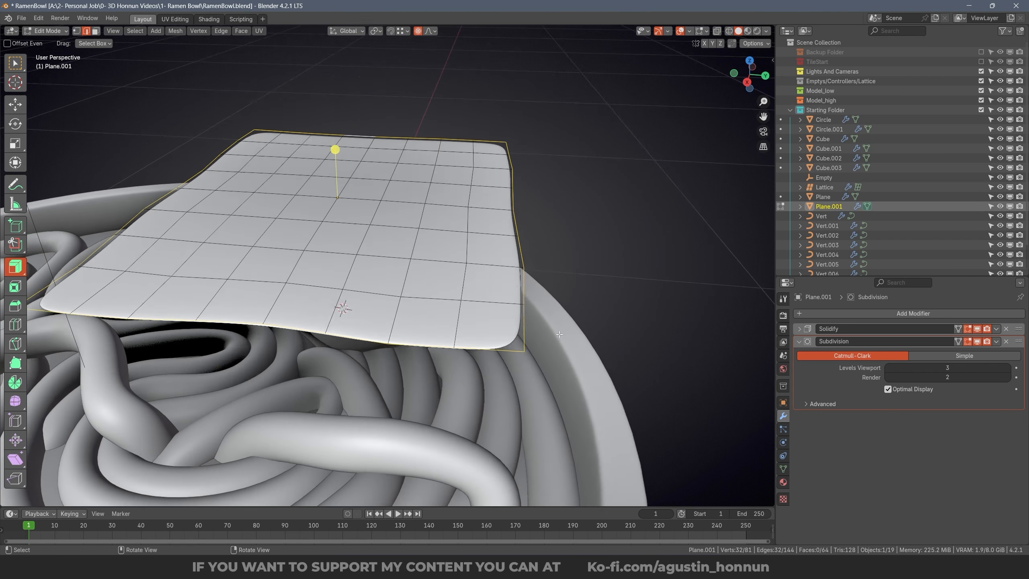
Step: Return to Object Mode and apply the sheet's Solidify modifier
{"action": "key", "text": "Tab"}
{"action": "scroll", "coordinate": [559, 334], "scroll_direction": "up", "scroll_amount": 2}
{"action": "key", "text": "ctrl+a"}
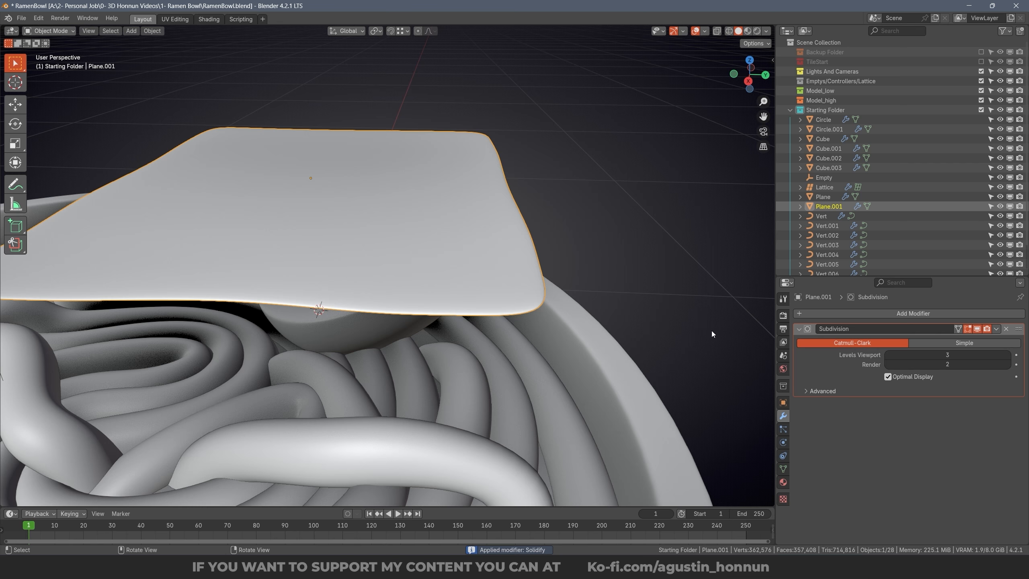
Step: Crease both rim loops and the vertical corner edges of the sheet by 0.5
{"action": "middle_click_drag", "start_coordinate": [711, 333], "coordinate": [424, 279]}
{"action": "key", "text": "Tab"}
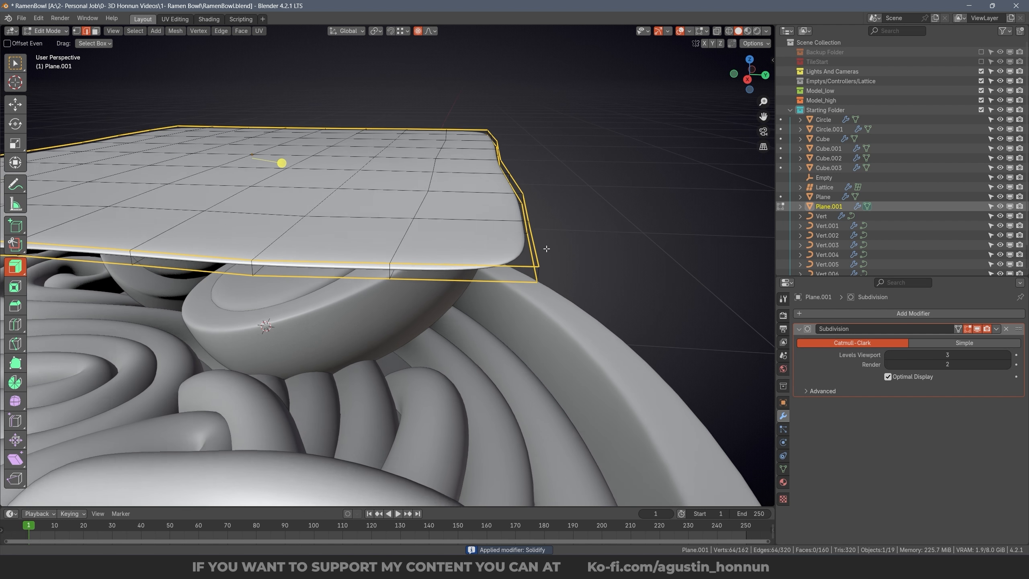
{"action": "scroll", "coordinate": [546, 248], "scroll_direction": "up", "scroll_amount": 2}
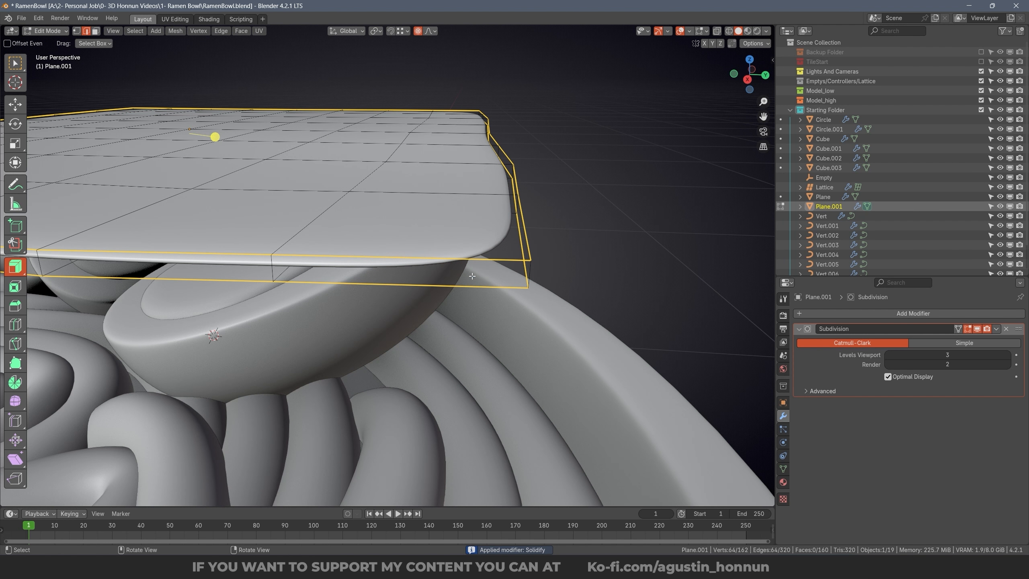
{"action": "scroll", "coordinate": [511, 260], "scroll_direction": "down", "scroll_amount": 1}
{"action": "middle_click_drag", "start_coordinate": [513, 243], "coordinate": [454, 308]}
{"action": "middle_click_drag", "start_coordinate": [258, 279], "coordinate": [593, 307]}
{"action": "scroll", "coordinate": [486, 313], "scroll_direction": "up", "scroll_amount": 2}
{"action": "key", "text": "shift+e"}
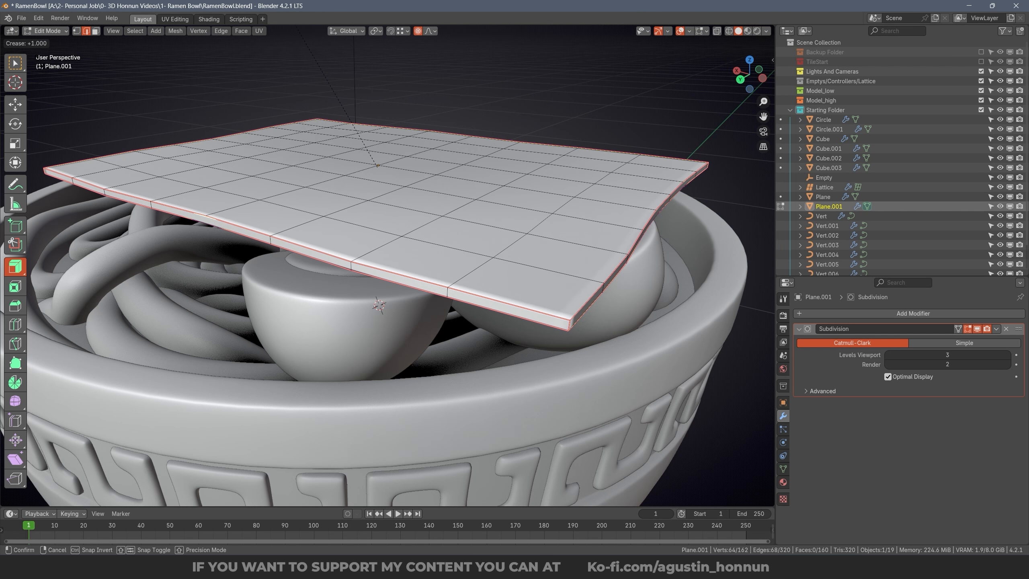
{"action": "left_click", "coordinate": [94, 100]}
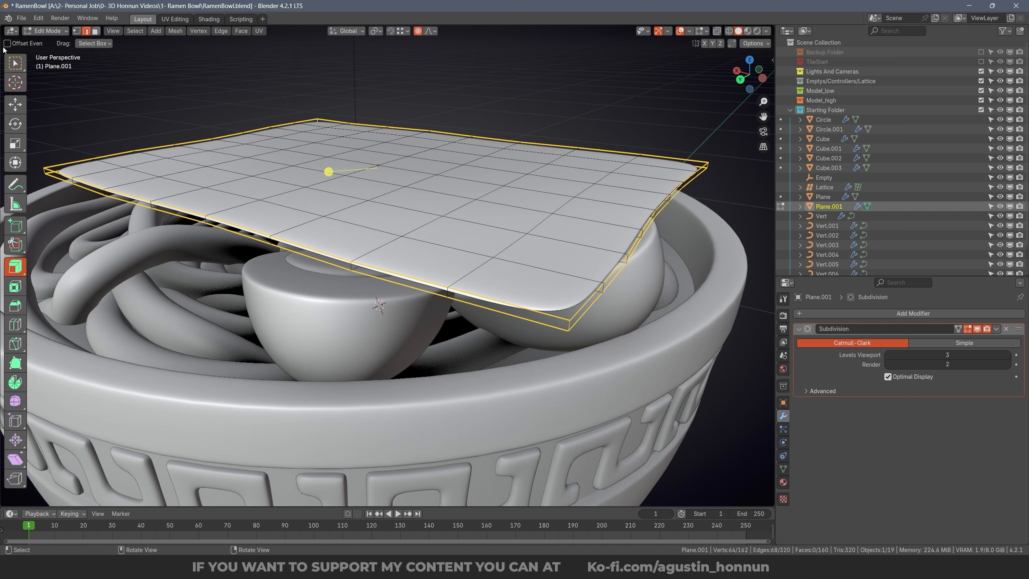
{"action": "key", "text": "shift+e"}
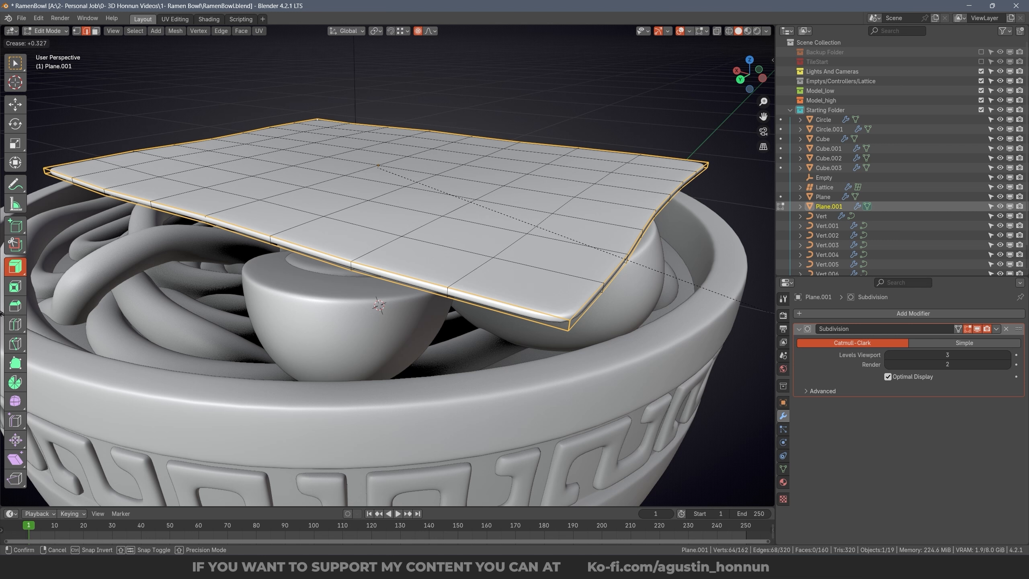
{"action": "type", "text": ".5"}
{"action": "key", "text": "Return"}
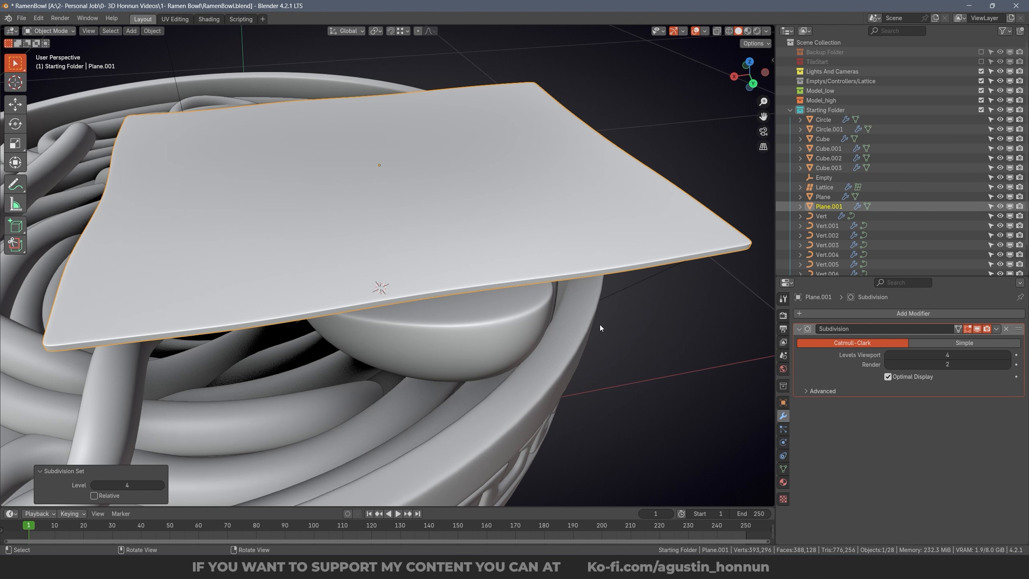
Step: Set the sheet's viewport subdivision level to 5 and check its edges up close
{"action": "left_click", "coordinate": [887, 355]}
{"action": "middle_click_drag", "start_coordinate": [766, 357], "coordinate": [734, 366], "text": "shift"}
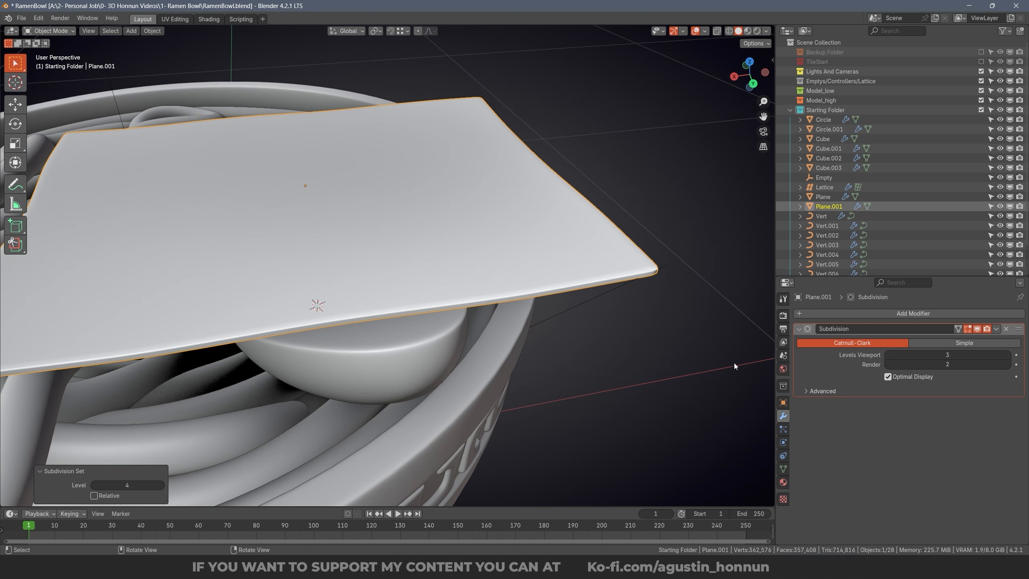
{"action": "left_click", "coordinate": [1007, 356]}
{"action": "left_click", "coordinate": [1007, 355]}
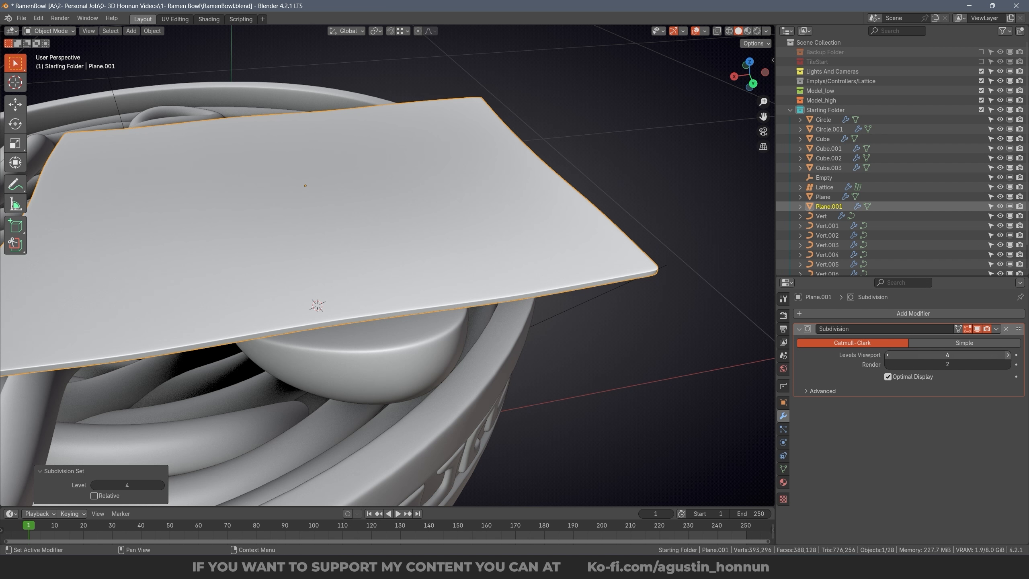
{"action": "scroll", "coordinate": [654, 281], "scroll_direction": "up", "scroll_amount": 2}
{"action": "left_click", "coordinate": [654, 282]}
{"action": "middle_click_drag", "start_coordinate": [648, 280], "coordinate": [553, 270]}
{"action": "mouse_move", "coordinate": [534, 361]}
{"action": "middle_mouse_down"}
{"action": "mouse_move", "coordinate": [528, 339]}
{"action": "mouse_move", "coordinate": [535, 340]}
{"action": "middle_mouse_up"}
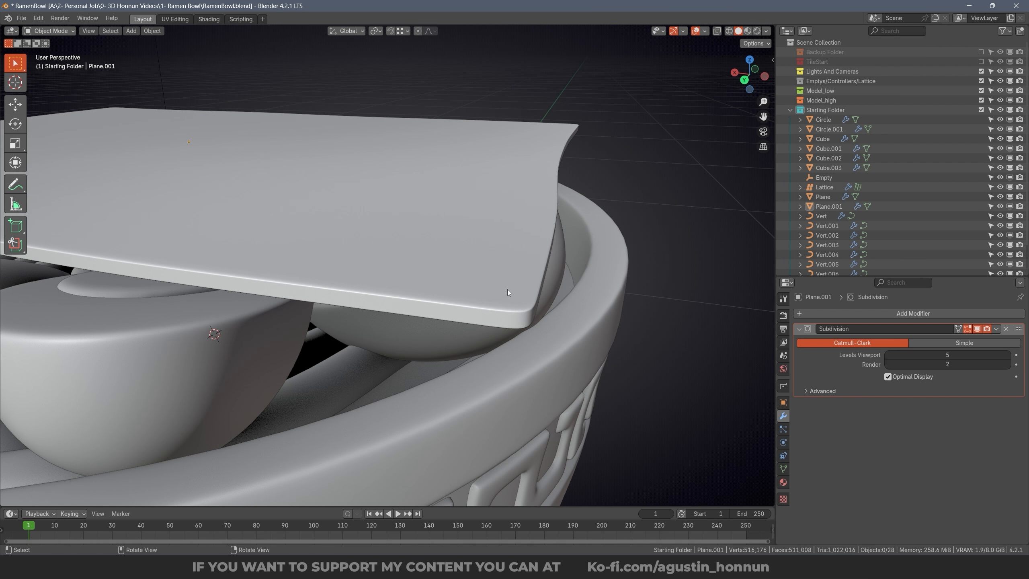
{"action": "left_click", "coordinate": [507, 289]}
{"action": "middle_click_drag", "start_coordinate": [507, 290], "coordinate": [524, 321]}
Step: Move the sheet toward the bowl's rim, tilt it and lower it behind the two egg halves
{"action": "scroll", "coordinate": [408, 268], "scroll_direction": "down", "scroll_amount": 6}
{"action": "middle_click_drag", "start_coordinate": [408, 268], "coordinate": [518, 326]}
{"action": "left_click", "coordinate": [518, 326]}
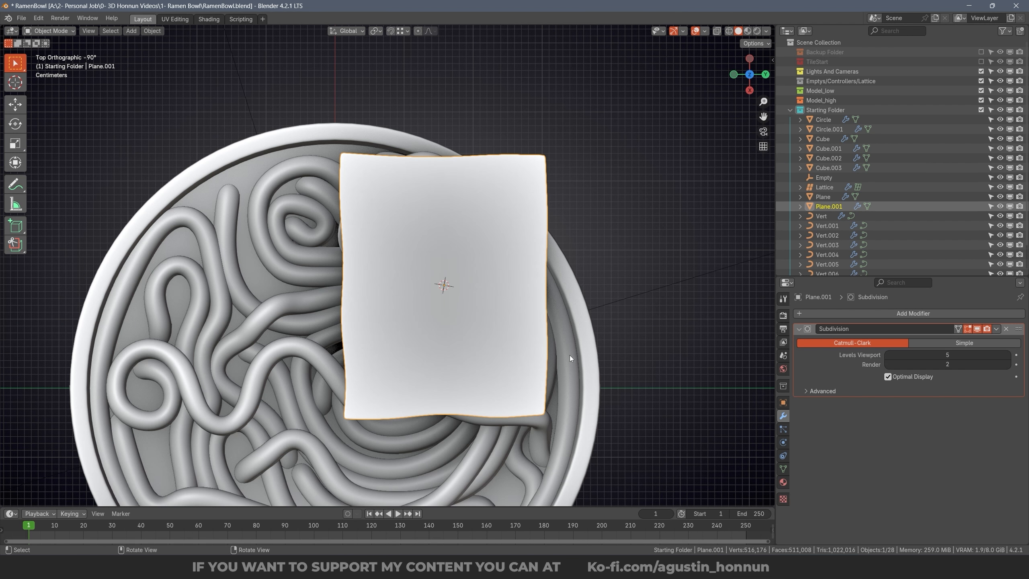
{"action": "key", "text": "g"}
{"action": "left_click", "coordinate": [553, 279]}
{"action": "middle_click_drag", "start_coordinate": [553, 280], "coordinate": [577, 325]}
{"action": "key", "text": "r"}
{"action": "key", "text": "z"}
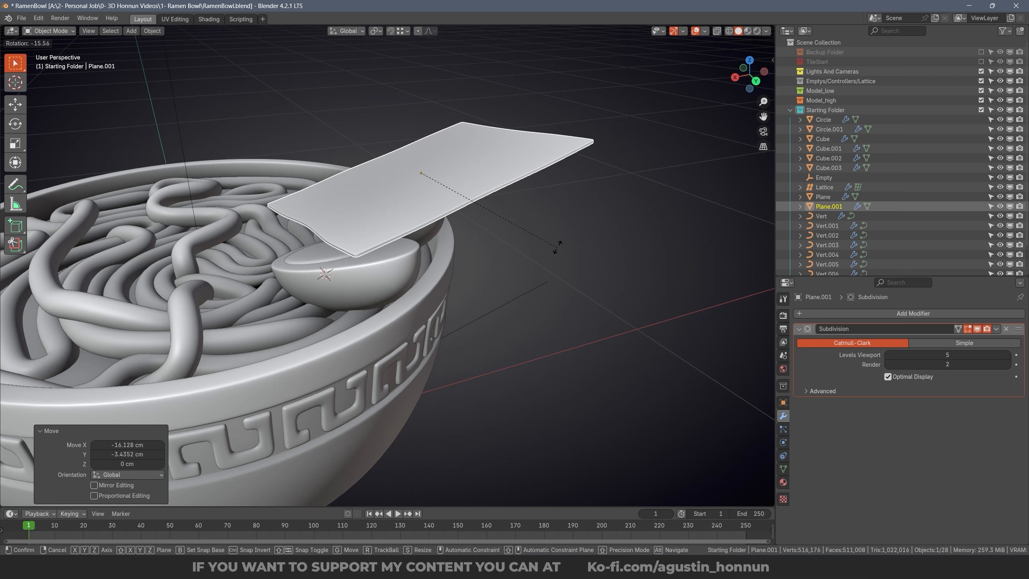
{"action": "left_click", "coordinate": [567, 308]}
{"action": "key", "text": "g"}
{"action": "left_click", "coordinate": [555, 299]}
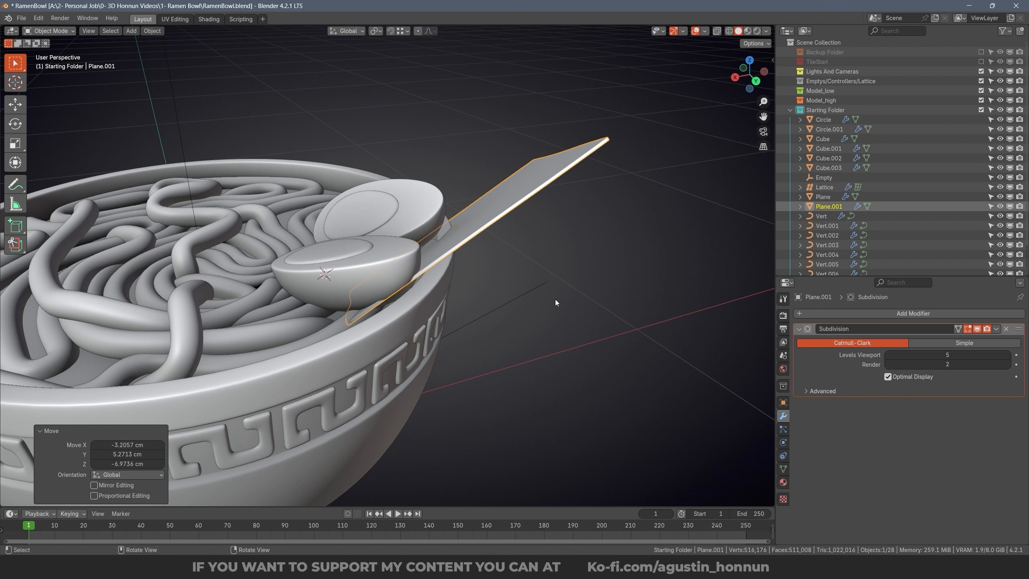
Step: Rotate the sheet further, including about the Z axis, and reposition it standing behind the egg halves
{"action": "middle_click_drag", "start_coordinate": [555, 299], "coordinate": [569, 298]}
{"action": "key", "text": "r"}
{"action": "left_click", "coordinate": [575, 279]}
{"action": "middle_click_drag", "start_coordinate": [456, 277], "coordinate": [567, 283]}
{"action": "key", "text": "r"}
{"action": "left_click", "coordinate": [659, 312]}
{"action": "key", "text": "g"}
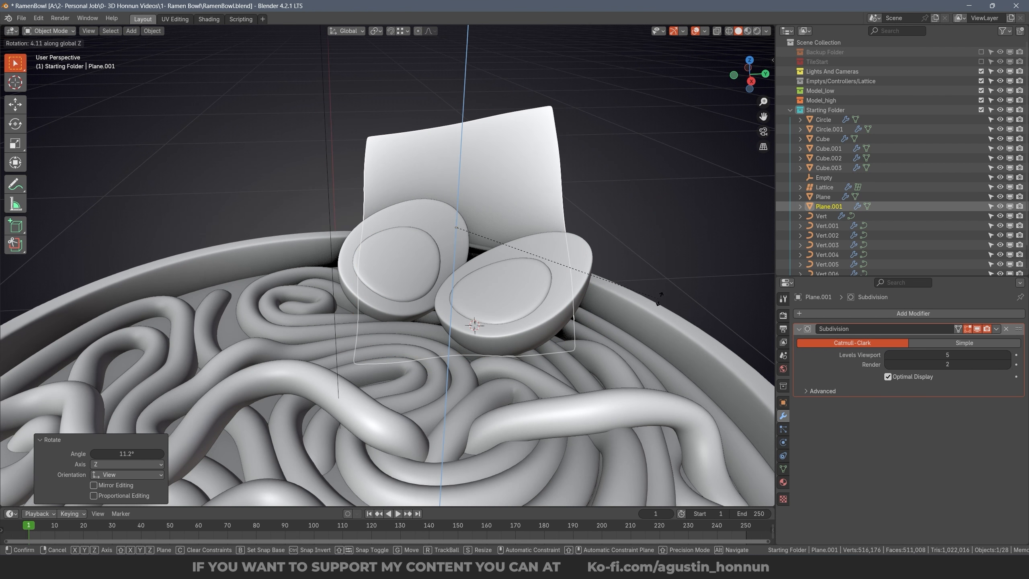
{"action": "left_click", "coordinate": [471, 175]}
Step: Bend the sheet's upper part outward by rotating its top corner about 33.4° with proportional editing at size 0.350
{"action": "middle_click_drag", "start_coordinate": [471, 176], "coordinate": [493, 126]}
{"action": "key", "text": "Tab"}
{"action": "left_click", "coordinate": [498, 136]}
{"action": "key", "text": "r"}
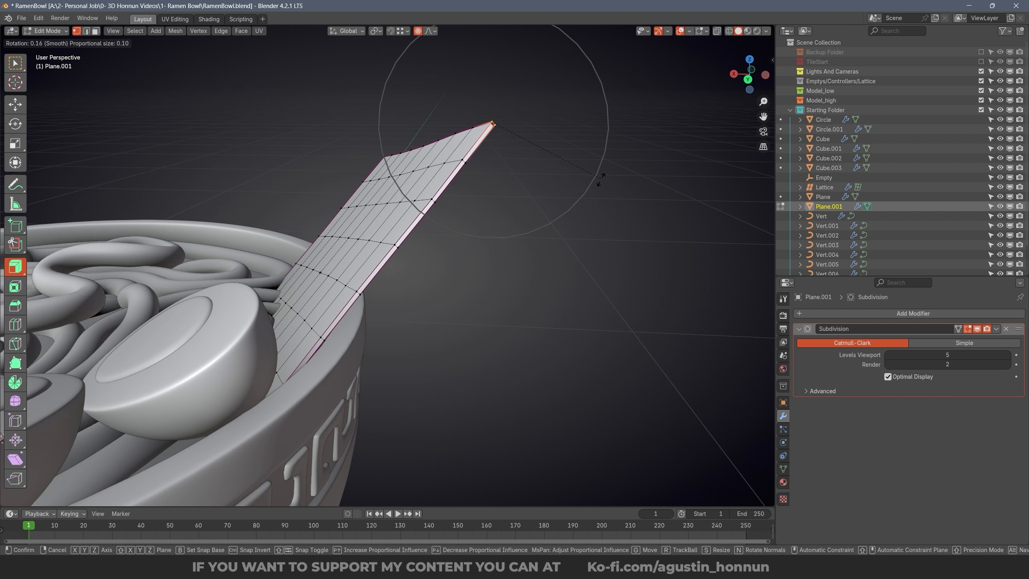
{"action": "left_click", "coordinate": [609, 259]}
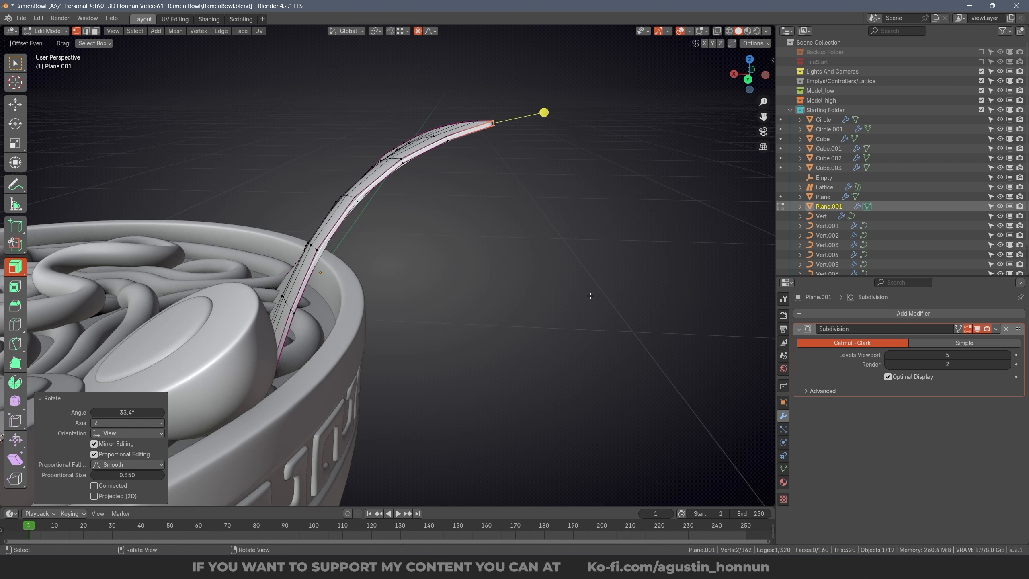
Step: Move the selected top corner of the sheet with proportional editing to refine its curve
{"action": "key", "text": "g"}
{"action": "left_click", "coordinate": [649, 443]}
{"action": "middle_click_drag", "start_coordinate": [649, 227], "coordinate": [451, 247]}
{"action": "key", "text": "g"}
{"action": "left_click", "coordinate": [480, 205]}
{"action": "key", "text": "Tab"}
Step: Select the entire sheet mesh, rotate it about the Z axis and shift it along the bowl's rim
{"action": "key", "text": "Tab"}
{"action": "key", "text": "a"}
{"action": "key", "text": "r"}
{"action": "key", "text": "z"}
{"action": "left_click", "coordinate": [582, 246]}
{"action": "key", "text": "g"}
{"action": "left_click", "coordinate": [542, 227]}
Step: Refine the bent sheet's Z rotation and position so it leans over the rim beside the eggs
{"action": "key", "text": "r"}
{"action": "key", "text": "z"}
{"action": "left_click", "coordinate": [622, 198]}
{"action": "key", "text": "r"}
{"action": "key", "text": "z"}
{"action": "key", "text": "g"}
{"action": "left_click", "coordinate": [530, 251]}
{"action": "key", "text": "Tab"}
Step: Duplicate the bent sheet in the top view, rotate the copy about 45° around Z and place it farther along the rim
{"action": "scroll", "coordinate": [518, 249], "scroll_direction": "down", "scroll_amount": 5}
{"action": "left_click", "coordinate": [518, 249]}
{"action": "scroll", "coordinate": [452, 248], "scroll_direction": "up", "scroll_amount": 1}
{"action": "middle_click_drag", "start_coordinate": [517, 230], "coordinate": [566, 201], "text": "shift"}
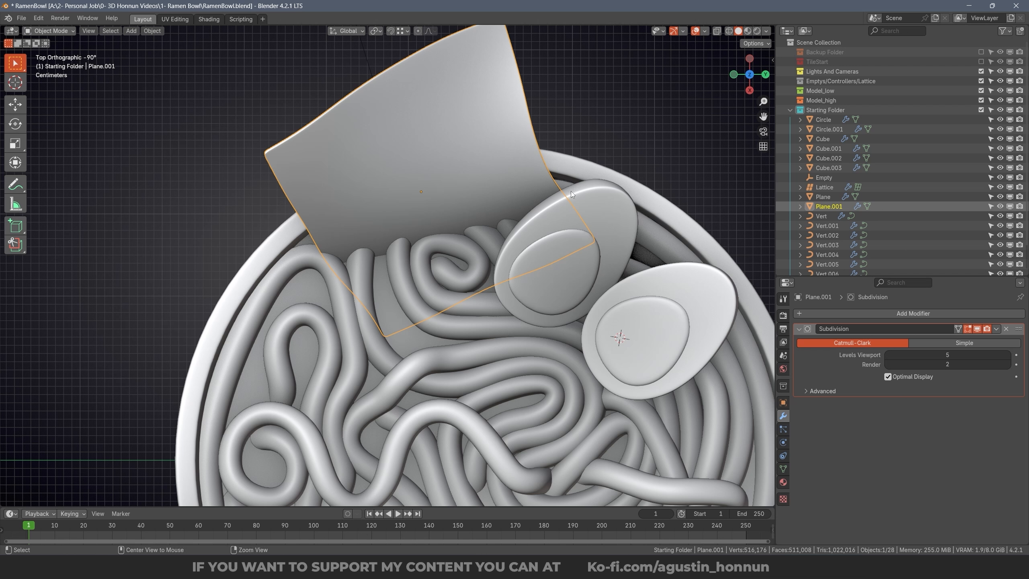
{"action": "key", "text": "shift+d"}
{"action": "left_click", "coordinate": [422, 315]}
{"action": "key", "text": "r"}
{"action": "key", "text": "z"}
{"action": "left_click", "coordinate": [407, 176]}
{"action": "key", "text": "r"}
{"action": "key", "text": "z"}
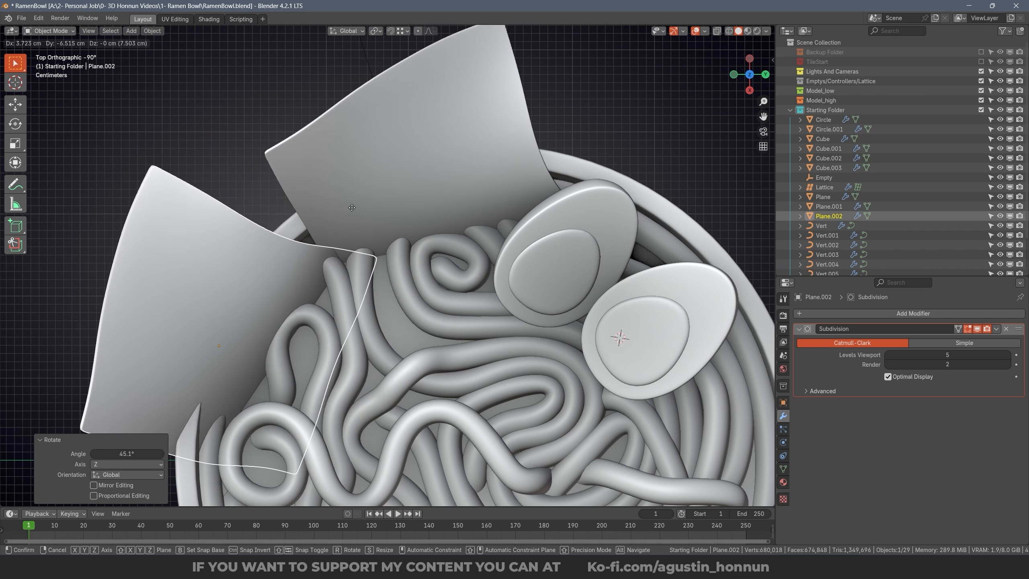
{"action": "left_click", "coordinate": [434, 212]}
{"action": "middle_click_drag", "start_coordinate": [434, 212], "coordinate": [380, 215]}
{"action": "key", "text": "Tab"}
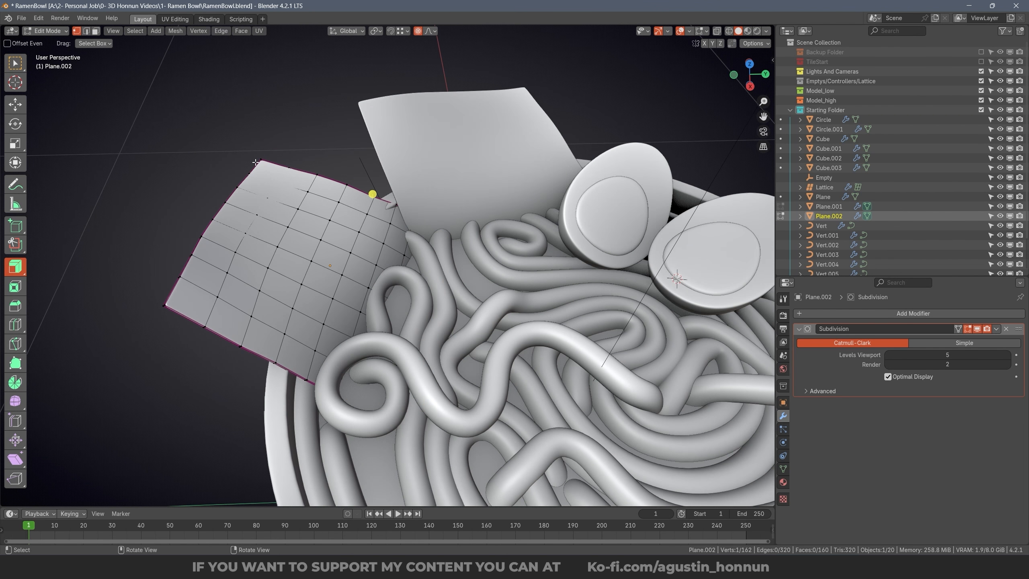
{"action": "left_click", "coordinate": [259, 160]}
{"action": "middle_click_drag", "start_coordinate": [330, 239], "coordinate": [329, 207]}
{"action": "key", "text": "g"}
{"action": "scroll", "coordinate": [296, 166], "scroll_direction": "down", "scroll_amount": 15}
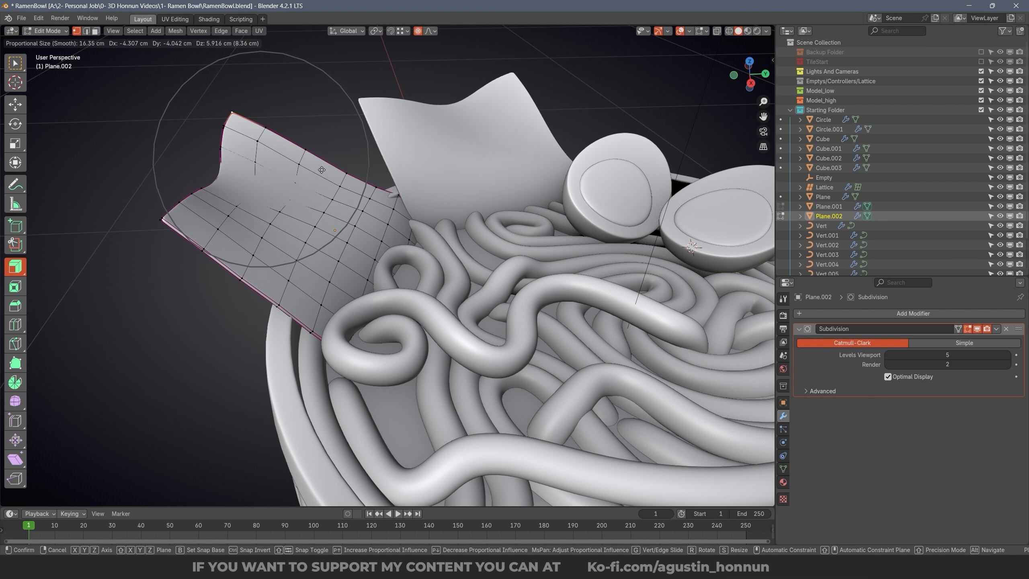
{"action": "right_click", "coordinate": [364, 170]}
Step: Delete the copied sheet and duplicate the original bent sheet as an unlinked object, moved about 18.2 cm in X and -20.5 cm in Y
{"action": "middle_click_drag", "start_coordinate": [400, 195], "coordinate": [433, 195]}
{"action": "key", "text": "Tab"}
{"action": "key", "text": "x"}
{"action": "left_click", "coordinate": [383, 193]}
{"action": "left_click", "coordinate": [446, 192]}
{"action": "key", "text": "shift+d"}
{"action": "left_click", "coordinate": [349, 340]}
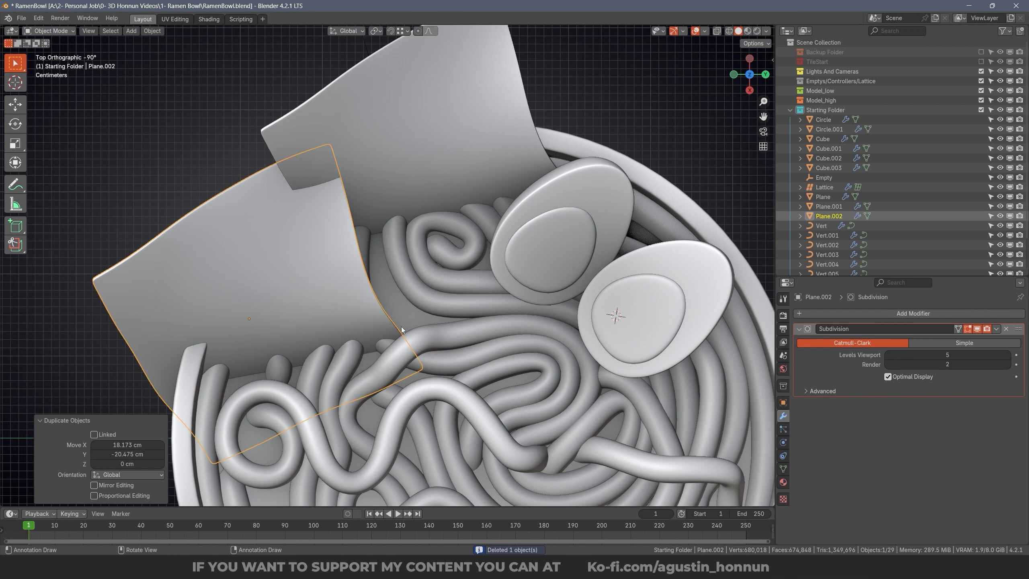
Step: Rotate the duplicated sheet about 38.5° around Z and shift it along the rim so it leans beside the first sheet
{"action": "key", "text": "r"}
{"action": "left_click", "coordinate": [421, 198]}
{"action": "key", "text": "g"}
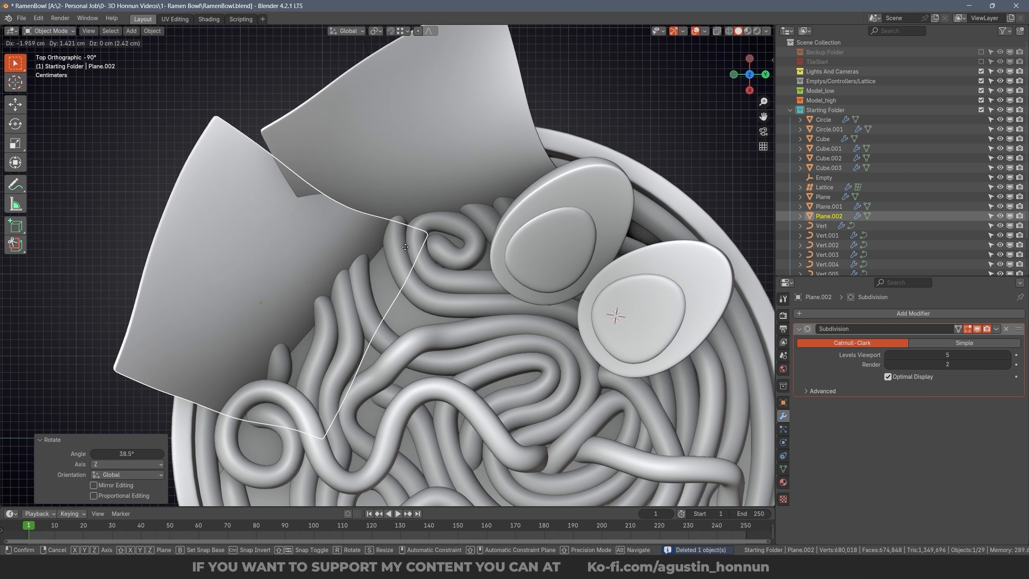
{"action": "left_click", "coordinate": [328, 287]}
{"action": "middle_click_drag", "start_coordinate": [327, 287], "coordinate": [364, 179]}
{"action": "key", "text": "g"}
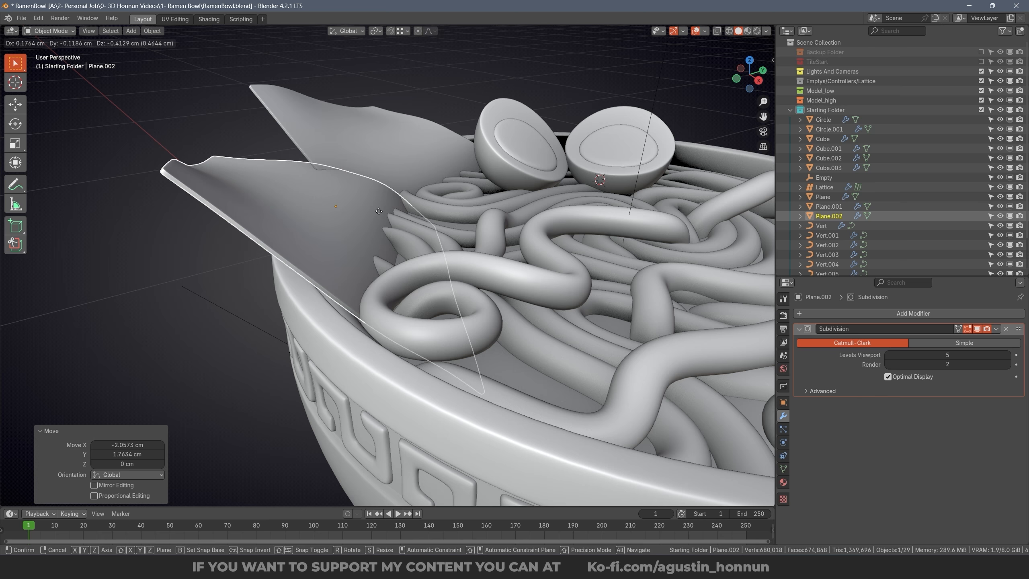
{"action": "left_click", "coordinate": [359, 174]}
Step: Bend the duplicated sheet's outer corner with proportional editing so its curve differs from the first sheet
{"action": "key", "text": "Tab"}
{"action": "key", "text": "g"}
{"action": "left_click", "coordinate": [178, 141]}
{"action": "middle_click_drag", "start_coordinate": [178, 142], "coordinate": [465, 121]}
{"action": "key", "text": "g"}
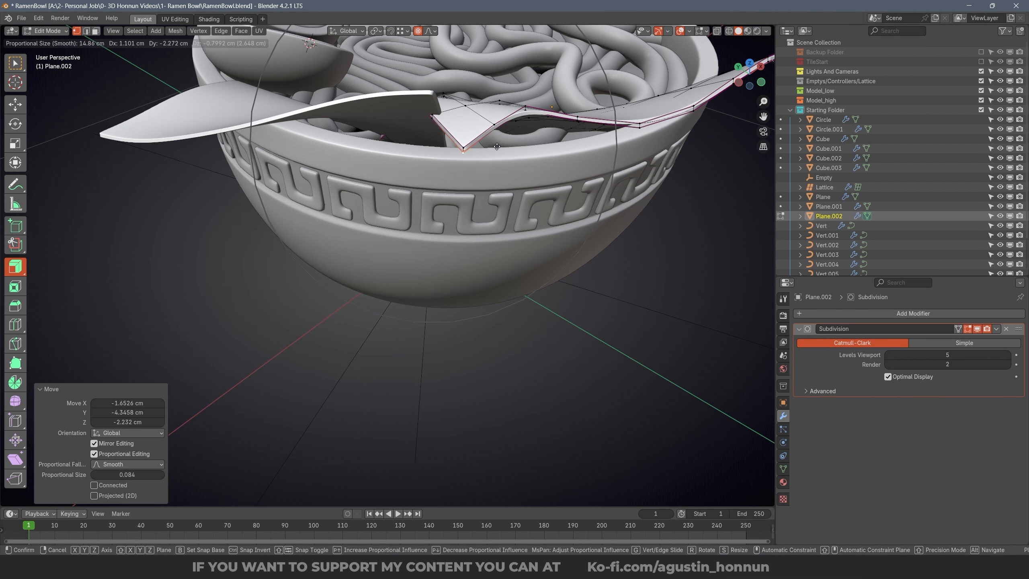
{"action": "left_click", "coordinate": [466, 117]}
{"action": "key", "text": "Tab"}
Step: Refine the sheet's shape with further proportional vertex moves, and save the RamenBowl file
{"action": "left_click", "coordinate": [387, 152]}
{"action": "middle_click_drag", "start_coordinate": [388, 152], "coordinate": [522, 283]}
{"action": "left_click", "coordinate": [348, 228]}
{"action": "key", "text": "Tab"}
{"action": "key", "text": "g"}
{"action": "key", "text": "g"}
{"action": "middle_click_drag", "start_coordinate": [522, 325], "coordinate": [503, 259]}
{"action": "left_click", "coordinate": [567, 228]}
{"action": "key", "text": "g"}
{"action": "left_click", "coordinate": [472, 213]}
{"action": "key", "text": "Tab"}
{"action": "scroll", "coordinate": [261, 311], "scroll_direction": "down", "scroll_amount": 5}
{"action": "key", "text": "ctrl+s"}
Step: Place the 3D cursor on a noodle on the bowl's egg-free side and add an 8-vertex mesh circle there
{"action": "mouse_move", "coordinate": [372, 263]}
{"action": "middle_mouse_down", "text": "ctrl"}
{"action": "mouse_move", "coordinate": [367, 214]}
{"action": "mouse_move", "coordinate": [360, 253]}
{"action": "mouse_move", "coordinate": [323, 216]}
{"action": "mouse_move", "coordinate": [355, 262]}
{"action": "middle_mouse_up", "text": "ctrl"}
{"action": "right_click", "coordinate": [325, 259], "text": "shift"}
{"action": "key", "text": "shift+a"}
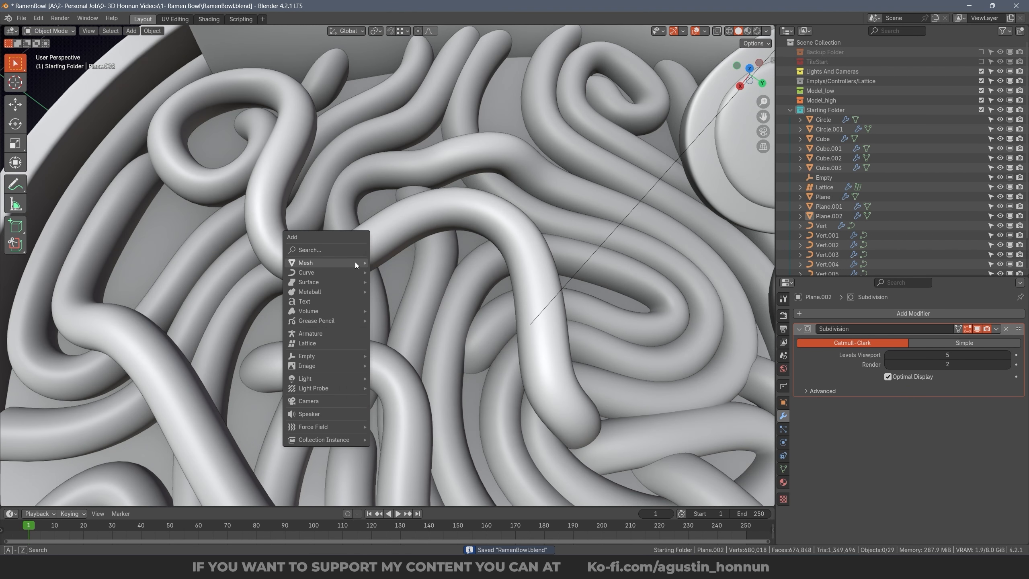
{"action": "left_click", "coordinate": [389, 283]}
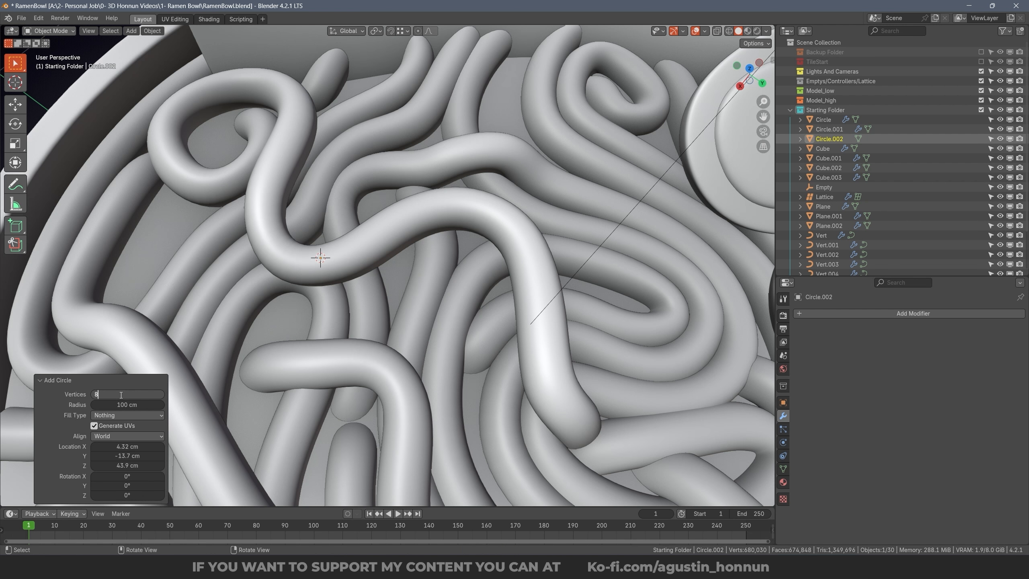
{"action": "left_click", "coordinate": [88, 380]}
Step: Scale the circle down to a small topping size and adjust its height along Z over the noodle
{"action": "middle_click_drag", "start_coordinate": [447, 219], "coordinate": [531, 294], "text": "ctrl"}
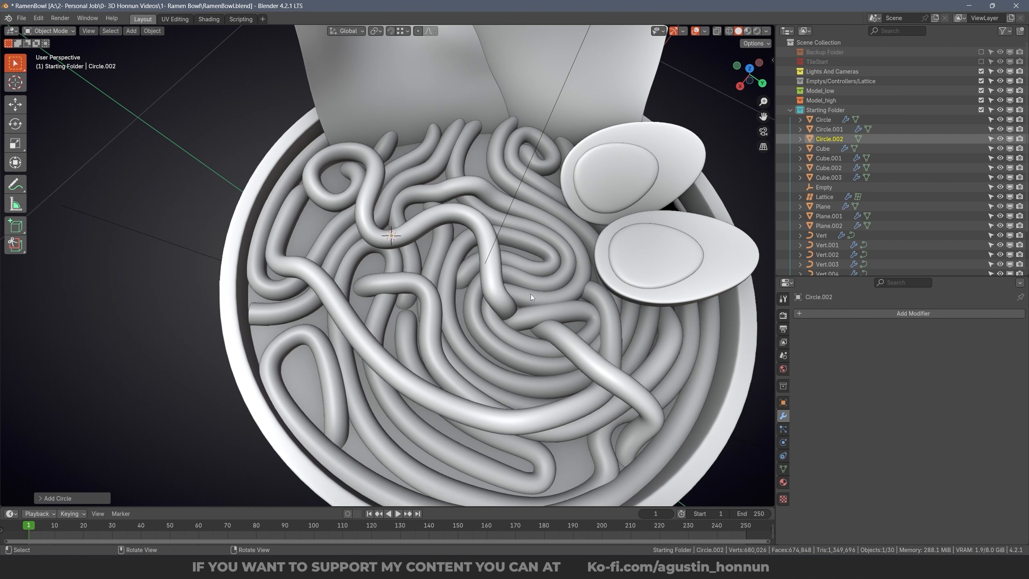
{"action": "key", "text": "s"}
{"action": "left_click", "coordinate": [404, 246]}
{"action": "scroll", "coordinate": [404, 247], "scroll_direction": "up", "scroll_amount": 4}
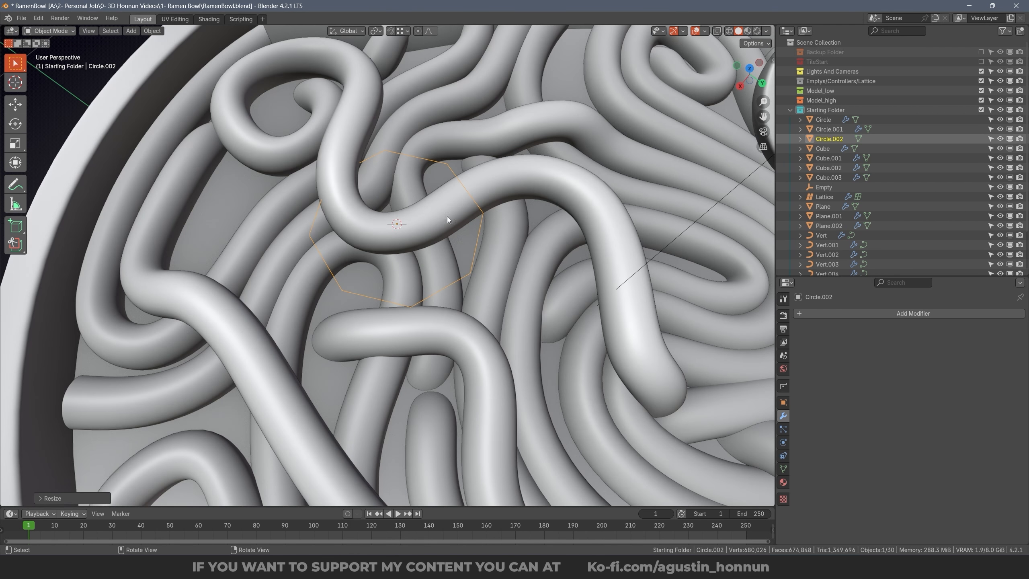
{"action": "key", "text": "s"}
{"action": "left_click", "coordinate": [474, 218]}
{"action": "mouse_move", "coordinate": [474, 214]}
{"action": "middle_mouse_down", "text": "shift"}
{"action": "mouse_move", "coordinate": [466, 289]}
{"action": "mouse_move", "coordinate": [478, 204]}
{"action": "middle_mouse_up", "text": "shift"}
{"action": "key", "text": "g"}
{"action": "key", "text": "z"}
{"action": "left_click", "coordinate": [490, 189]}
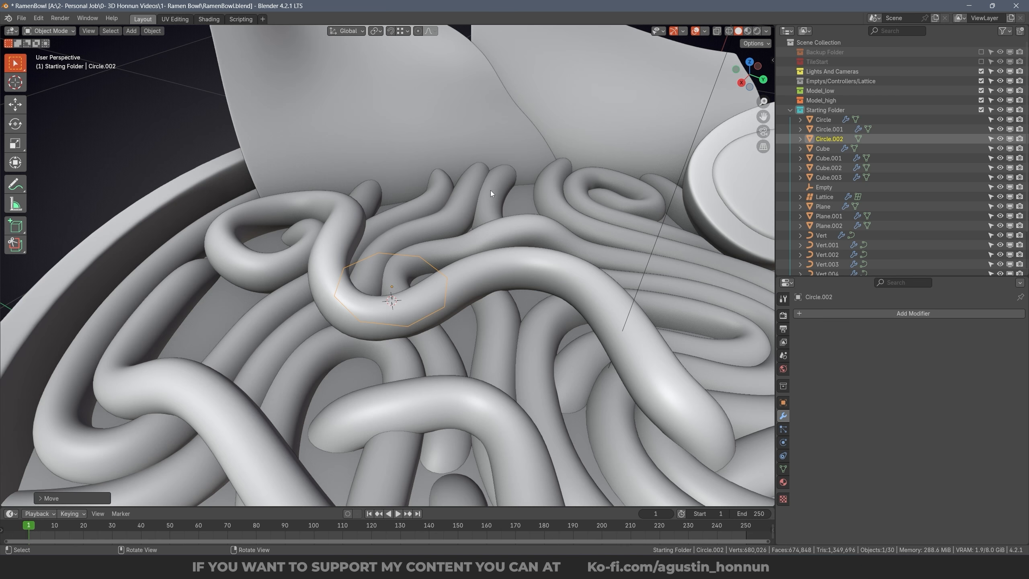
Step: Extrude the circle's vertices upward along Z to form an open octagonal tube
{"action": "scroll", "coordinate": [496, 243], "scroll_direction": "up", "scroll_amount": 3}
{"action": "key", "text": "Tab"}
{"action": "key", "text": "ctrl+Tab"}
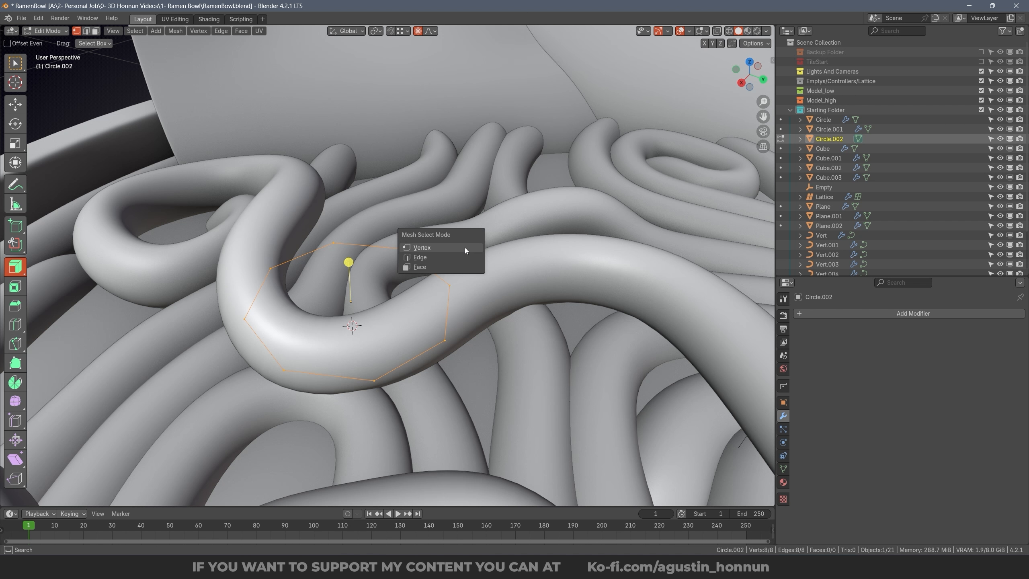
{"action": "left_click", "coordinate": [467, 248]}
{"action": "middle_click_drag", "start_coordinate": [404, 312], "coordinate": [483, 273]}
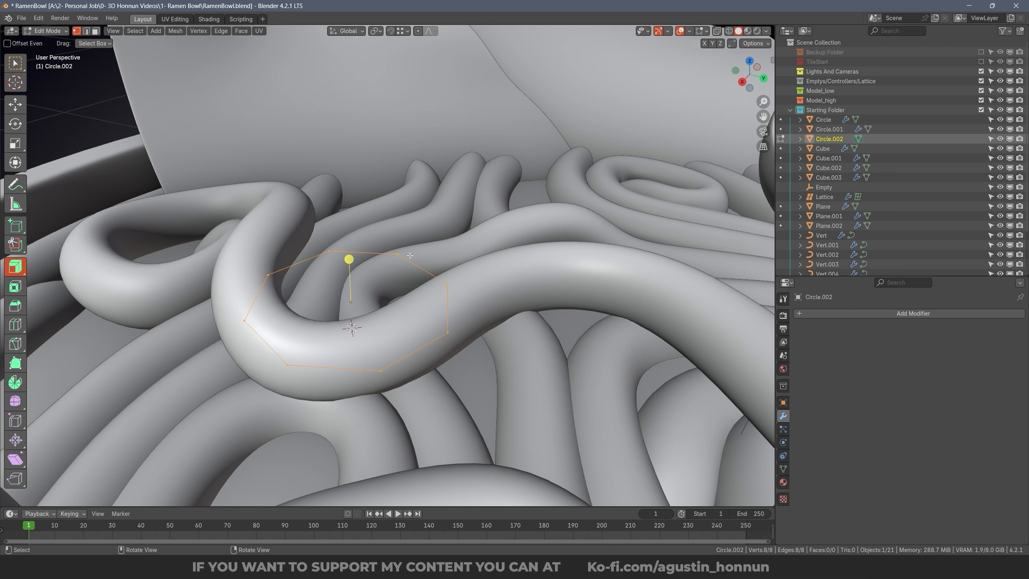
{"action": "scroll", "coordinate": [415, 267], "scroll_direction": "up", "scroll_amount": 2}
{"action": "middle_click_drag", "start_coordinate": [416, 267], "coordinate": [429, 241]}
{"action": "scroll", "coordinate": [531, 278], "scroll_direction": "down", "scroll_amount": 3}
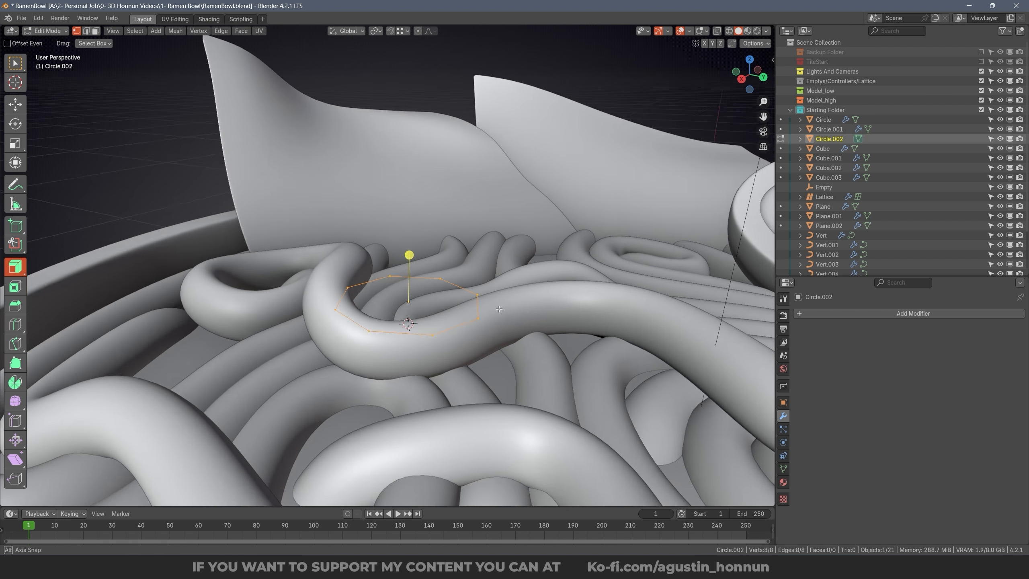
{"action": "middle_click_drag", "start_coordinate": [521, 308], "coordinate": [512, 296]}
{"action": "key", "text": "e"}
{"action": "key", "text": "z"}
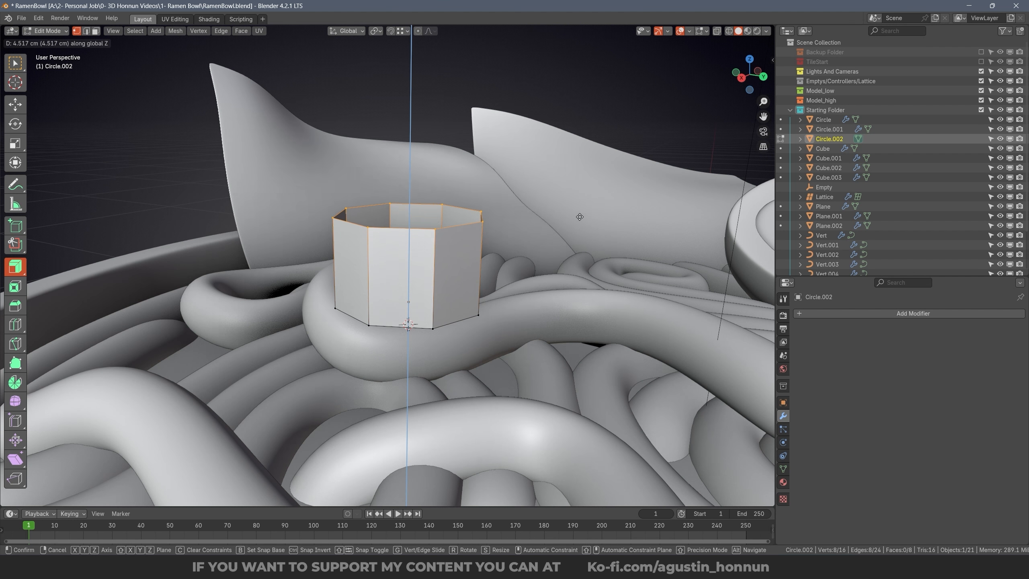
{"action": "left_click", "coordinate": [588, 203]}
Step: Extrude all faces of the octagonal tube and scale them inward to give its wall thickness
{"action": "scroll", "coordinate": [489, 239], "scroll_direction": "up", "scroll_amount": 4}
{"action": "middle_click_drag", "start_coordinate": [489, 237], "coordinate": [490, 321]}
{"action": "key", "text": "ctrl+Tab"}
{"action": "left_click", "coordinate": [471, 332]}
{"action": "key", "text": "a"}
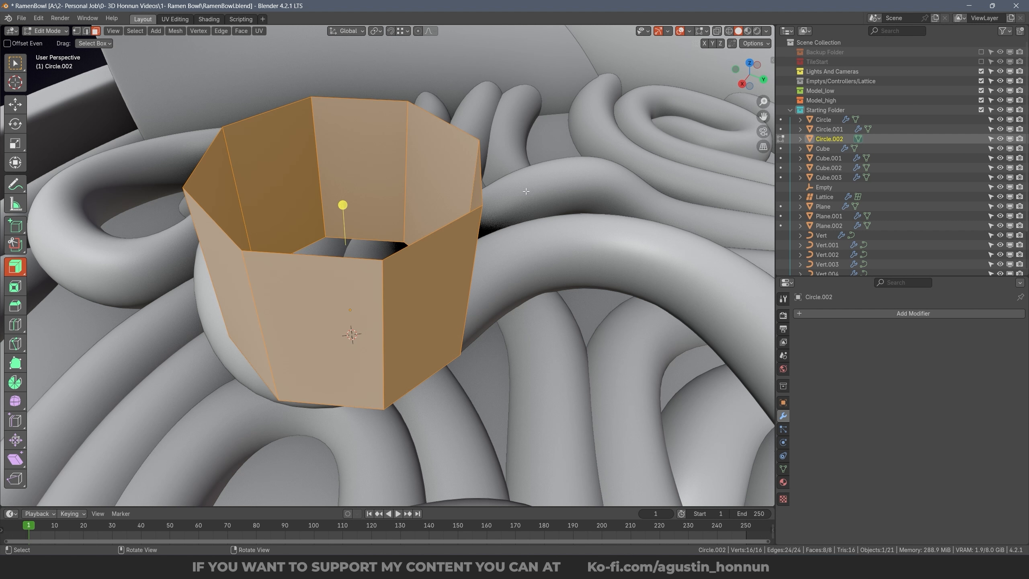
{"action": "key", "text": "e"}
{"action": "right_click", "coordinate": [498, 196]}
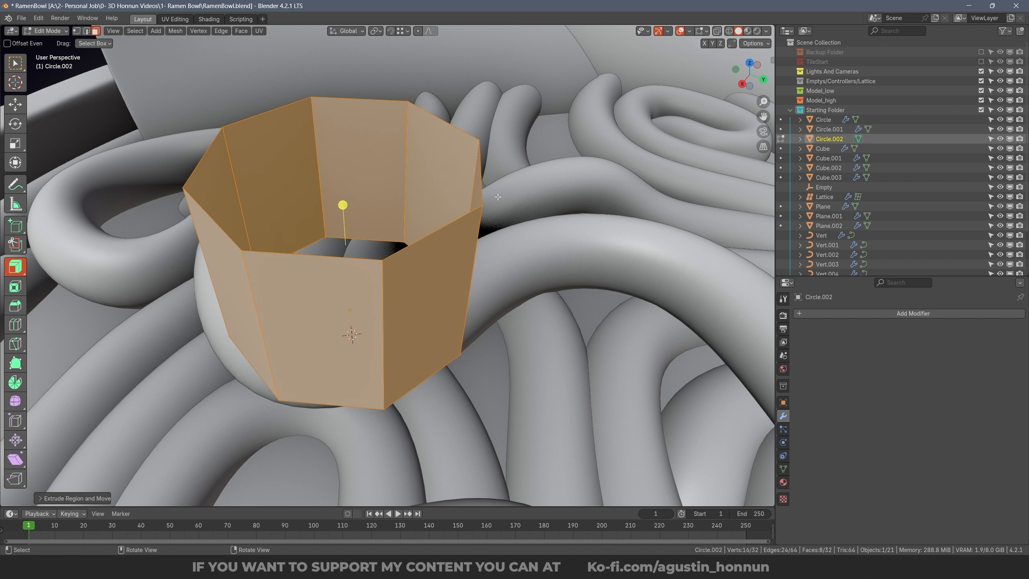
{"action": "key", "text": "e"}
{"action": "key", "text": "s"}
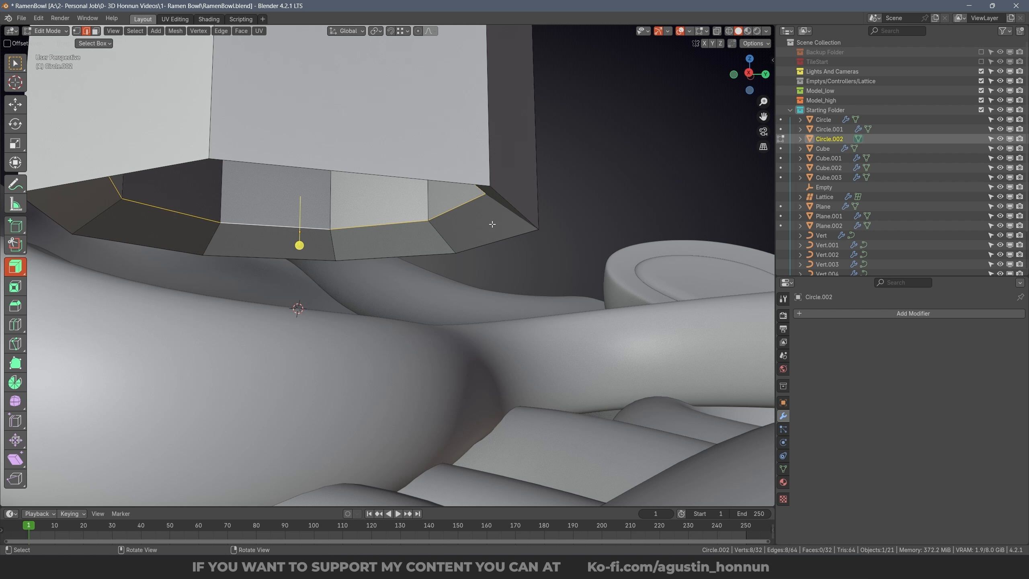
Step: Move the tube's inner bottom edge loop along Z with vertex snapping to the outer bottom edge, and save the file
{"action": "left_click", "coordinate": [405, 32]}
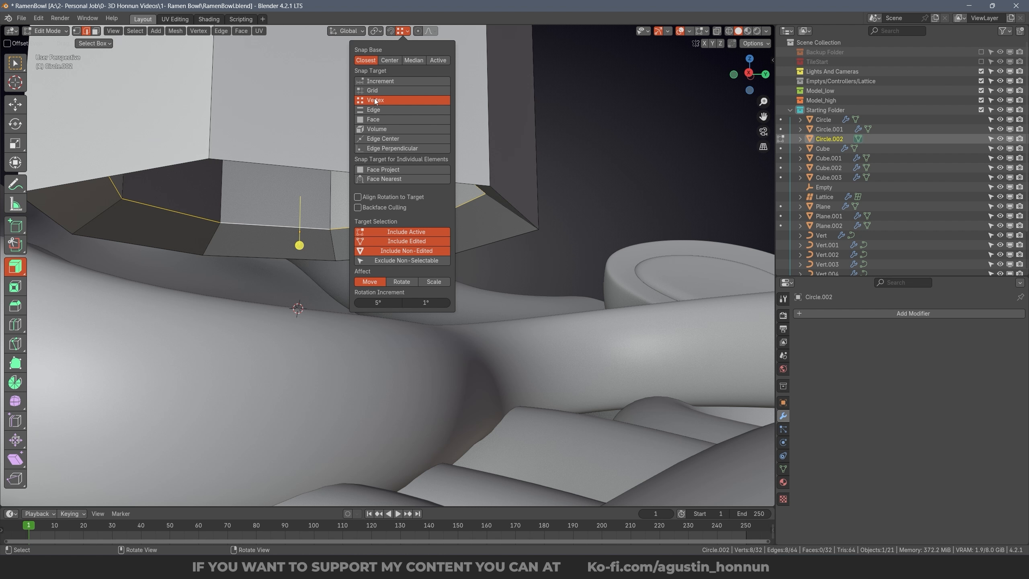
{"action": "key", "text": "g"}
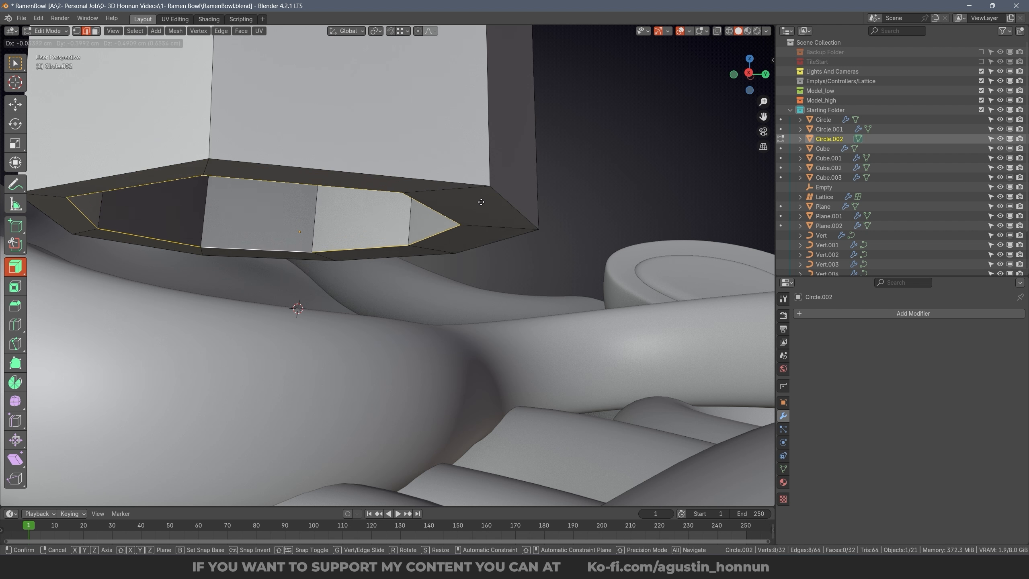
{"action": "key", "text": "z"}
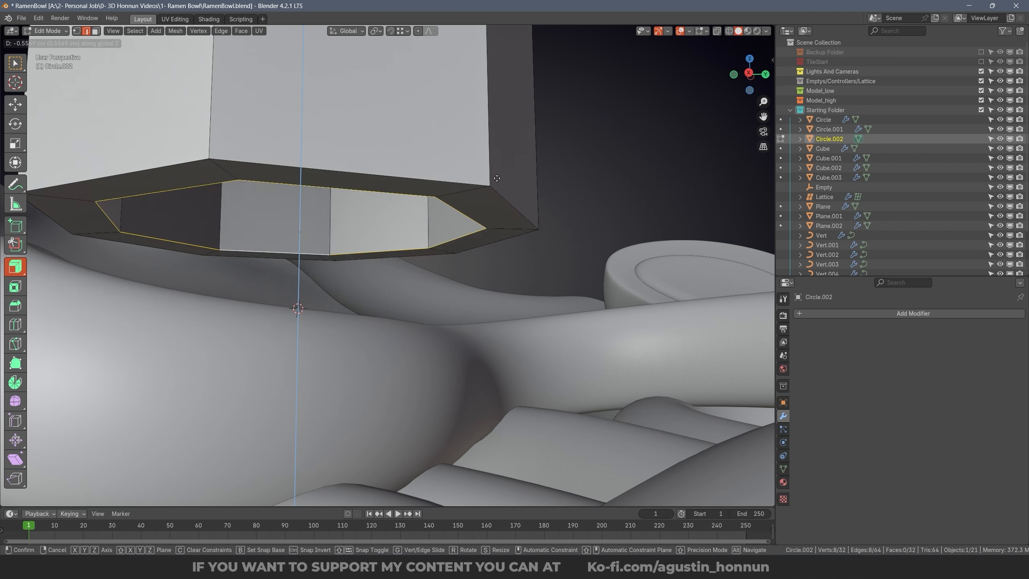
{"action": "key", "text": "ctrl"}
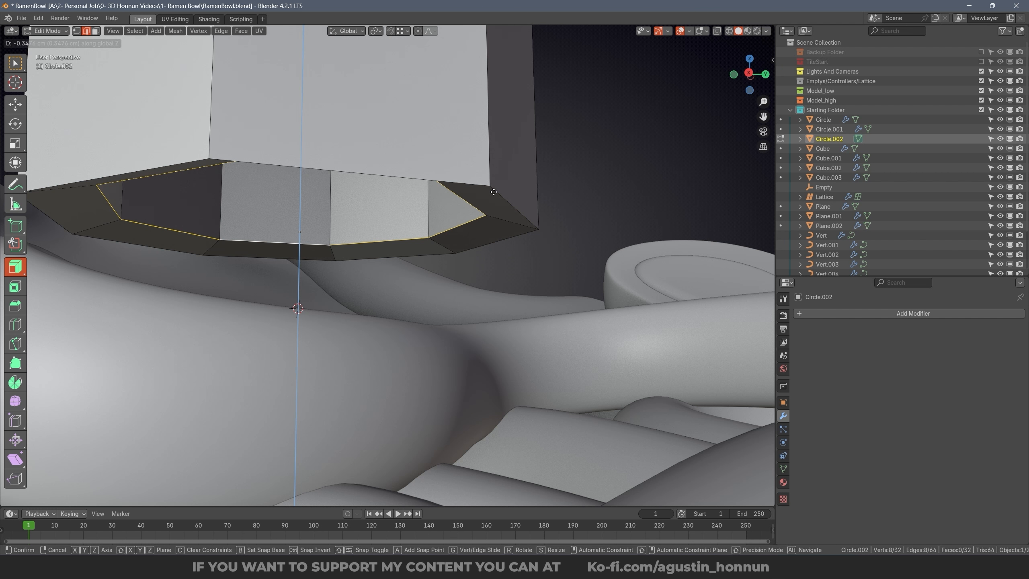
{"action": "key", "text": "ctrl"}
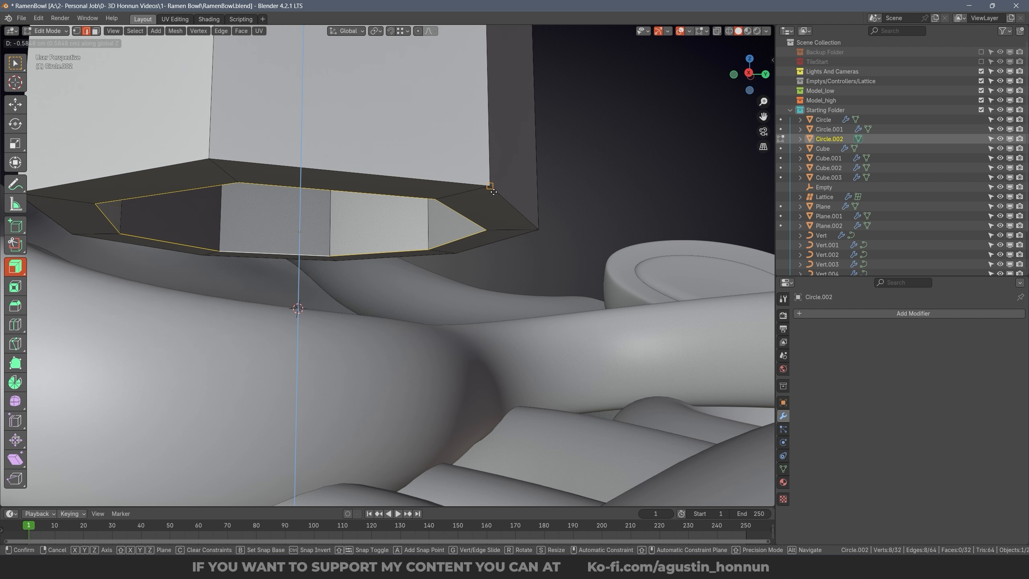
{"action": "left_click", "coordinate": [493, 192]}
{"action": "key", "text": "ctrl+s"}
{"action": "key", "text": "alt+a"}
Step: Select the ring of faces capping the tube's upper end and lower it along Z to shorten the tube
{"action": "middle_click_drag", "start_coordinate": [493, 192], "coordinate": [476, 237]}
{"action": "scroll", "coordinate": [477, 276], "scroll_direction": "down", "scroll_amount": 9}
{"action": "scroll", "coordinate": [476, 237], "scroll_direction": "up", "scroll_amount": 4}
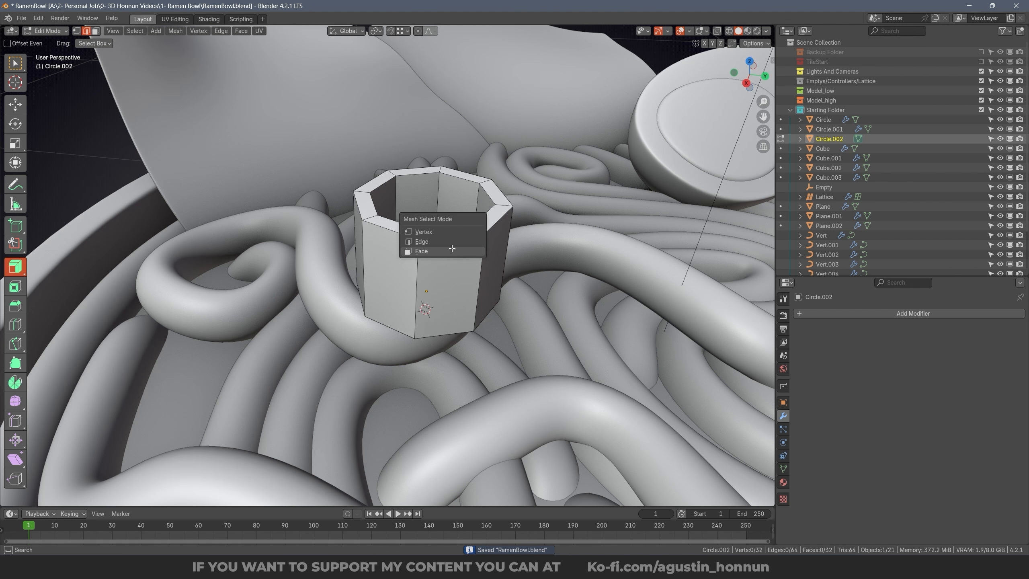
{"action": "left_click", "coordinate": [452, 248]}
{"action": "key", "text": "alt+z"}
{"action": "middle_click_drag", "start_coordinate": [468, 197], "coordinate": [535, 200]}
{"action": "left_click_drag", "start_coordinate": [535, 200], "coordinate": [221, 138]}
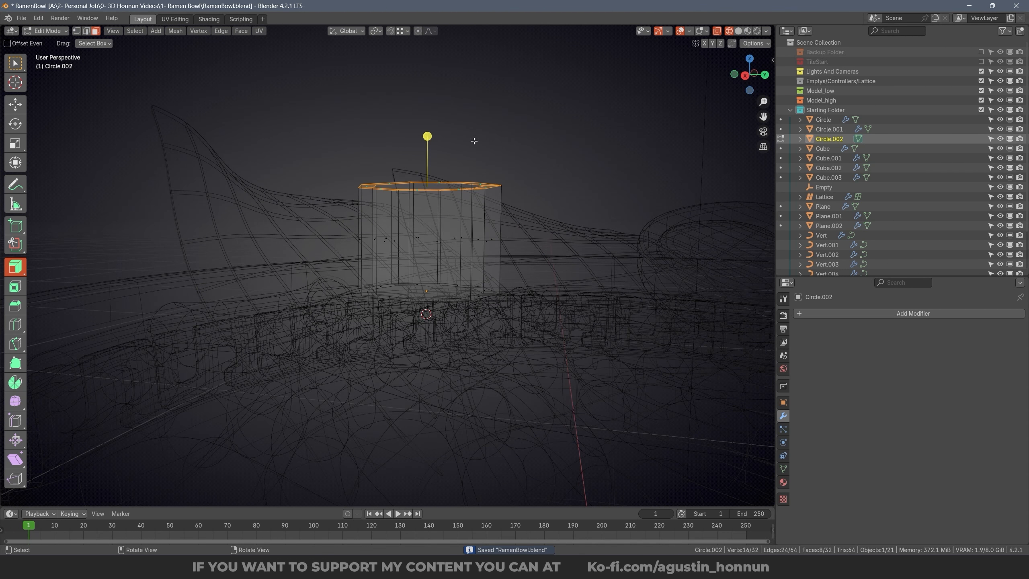
{"action": "key", "text": "alt+z"}
{"action": "key", "text": "g"}
{"action": "key", "text": "z"}
{"action": "left_click", "coordinate": [471, 219]}
Step: Add a level 3 Subdivision modifier to the ring and shade it smooth
{"action": "scroll", "coordinate": [471, 226], "scroll_direction": "up", "scroll_amount": 5}
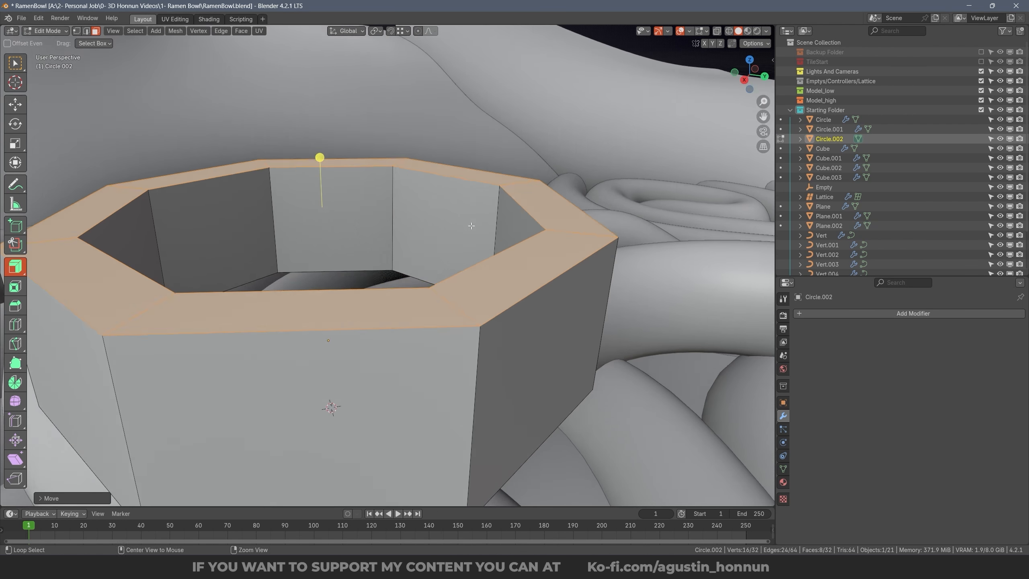
{"action": "scroll", "coordinate": [471, 226], "scroll_direction": "down", "scroll_amount": 3}
{"action": "scroll", "coordinate": [474, 229], "scroll_direction": "down", "scroll_amount": 5}
{"action": "middle_click_drag", "start_coordinate": [474, 229], "coordinate": [493, 197]}
{"action": "scroll", "coordinate": [483, 239], "scroll_direction": "up", "scroll_amount": 2}
{"action": "key", "text": "Tab"}
{"action": "key", "text": "ctrl+3"}
{"action": "right_click", "coordinate": [494, 197]}
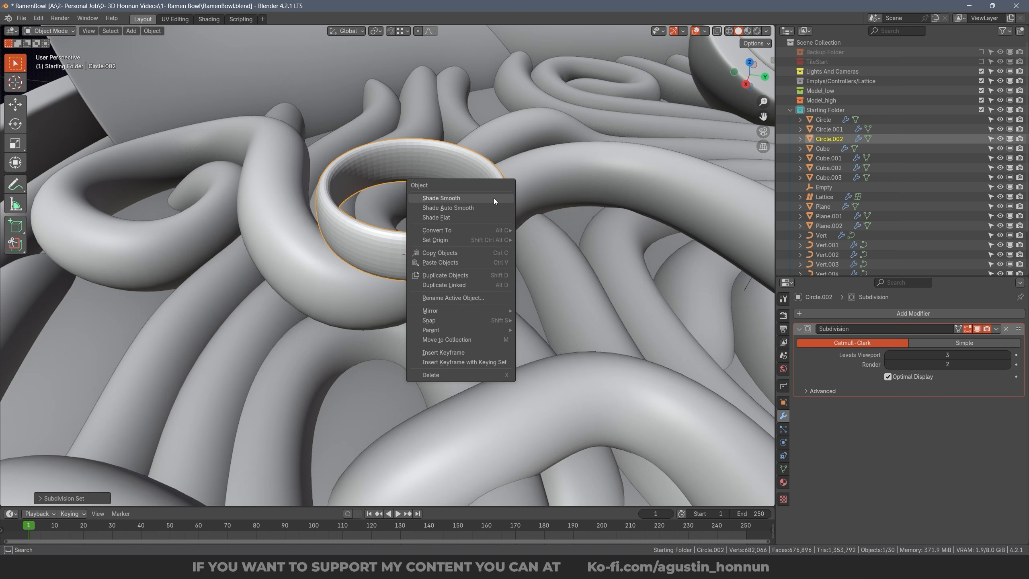
{"action": "left_click", "coordinate": [493, 197]}
Step: Bevel the ring's inner and outer edge loops at both ends with 2 segments and an offset of about 6.4 cm
{"action": "key", "text": "Tab"}
{"action": "scroll", "coordinate": [493, 198], "scroll_direction": "up", "scroll_amount": 4}
{"action": "key", "text": "ctrl+Tab"}
{"action": "left_click", "coordinate": [502, 203]}
{"action": "scroll", "coordinate": [523, 223], "scroll_direction": "down", "scroll_amount": 2}
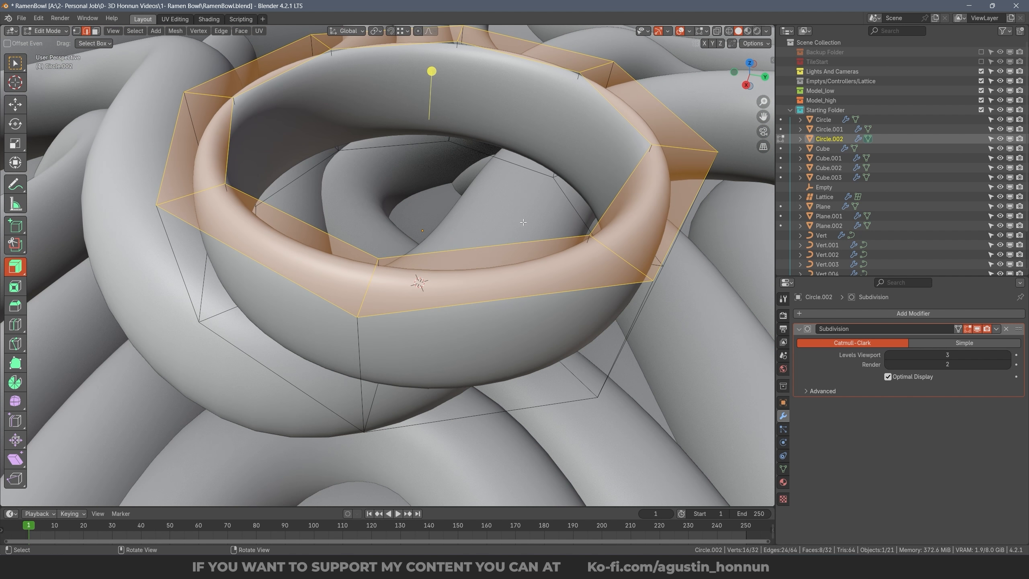
{"action": "left_click", "coordinate": [565, 195], "text": "alt"}
{"action": "key", "text": "shift+z"}
{"action": "left_click", "coordinate": [569, 400], "text": "alt+shift"}
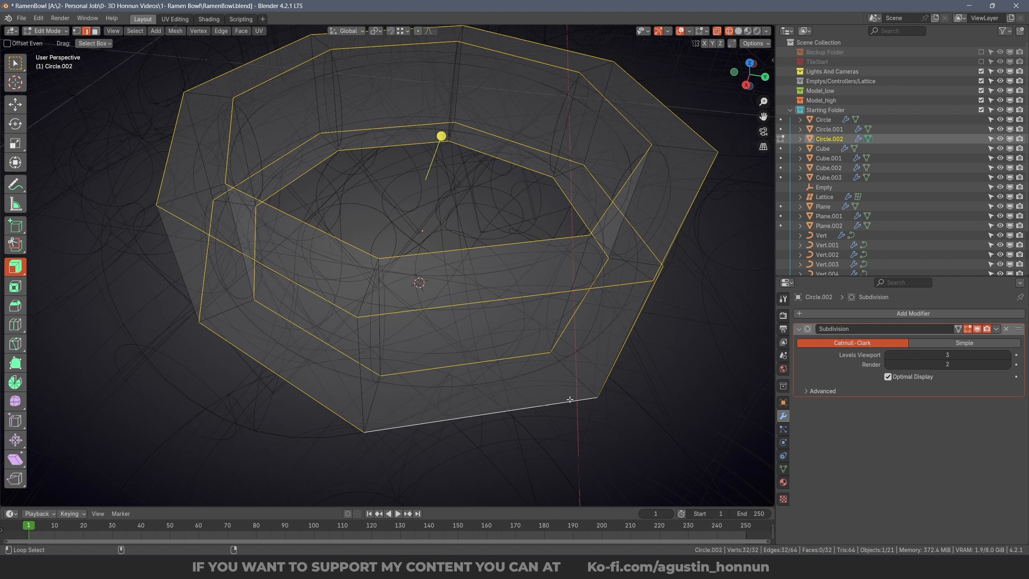
{"action": "mouse_move", "coordinate": [705, 255]}
{"action": "middle_mouse_down", "text": "shift"}
{"action": "mouse_move", "coordinate": [542, 313]}
{"action": "mouse_move", "coordinate": [651, 258]}
{"action": "middle_mouse_up", "text": "shift"}
{"action": "key", "text": "shift+z"}
{"action": "key", "text": "ctrl+b"}
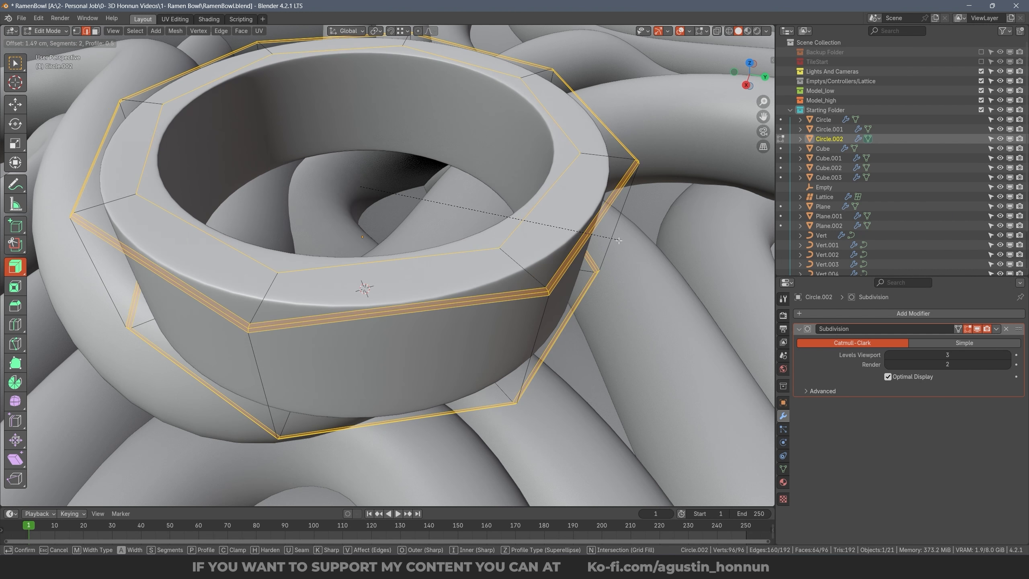
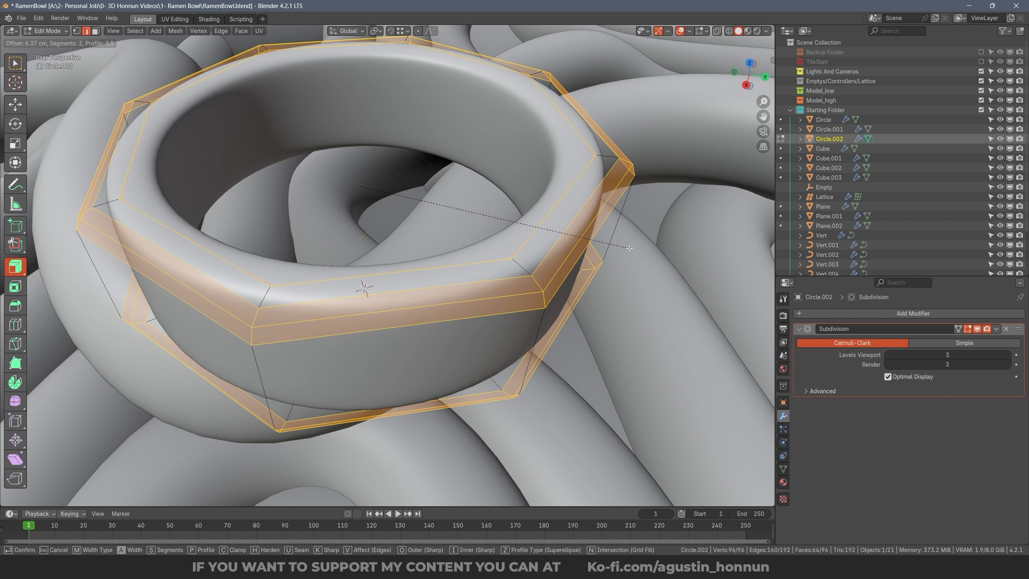
{"action": "left_click", "coordinate": [630, 251]}
{"action": "key", "text": "Tab"}
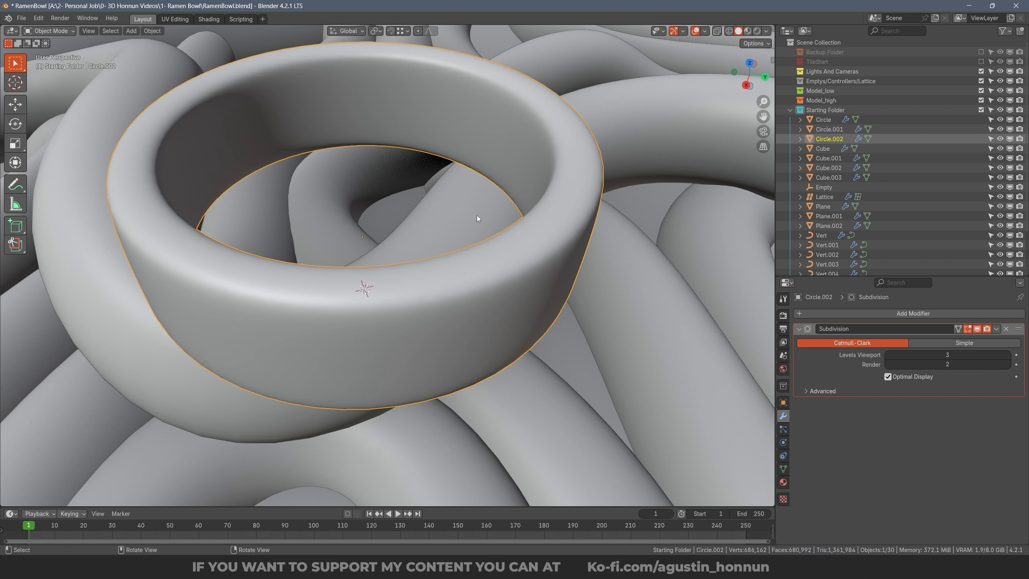
Step: Open the ring for face editing and turn off its Subdivision modifier's viewport display
{"action": "key", "text": "alt+a"}
{"action": "scroll", "coordinate": [477, 215], "scroll_direction": "down", "scroll_amount": 10}
{"action": "middle_click_drag", "start_coordinate": [477, 216], "coordinate": [454, 251]}
{"action": "scroll", "coordinate": [474, 128], "scroll_direction": "up", "scroll_amount": 14}
{"action": "scroll", "coordinate": [475, 128], "scroll_direction": "down", "scroll_amount": 8}
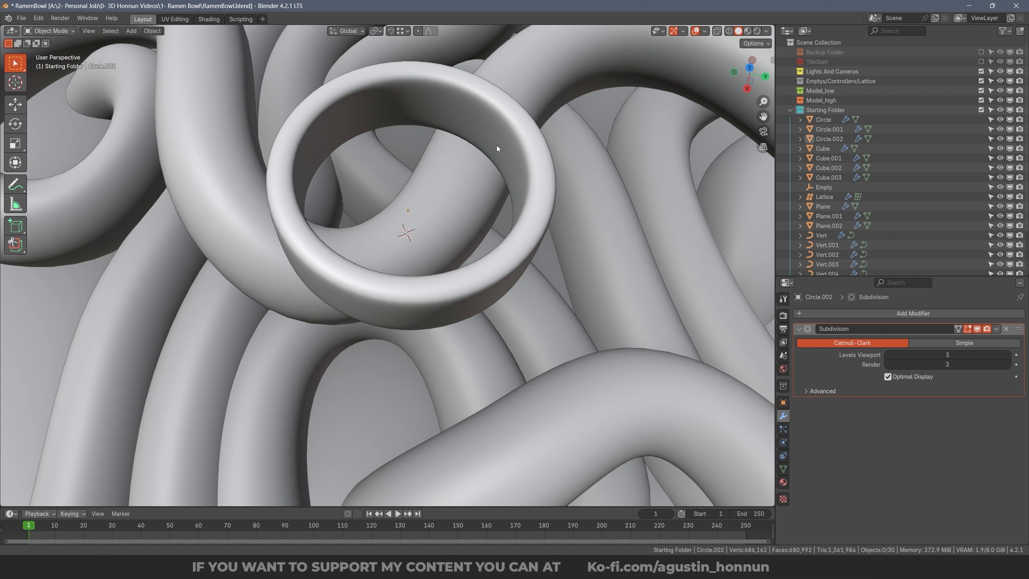
{"action": "left_click", "coordinate": [507, 171]}
{"action": "scroll", "coordinate": [507, 171], "scroll_direction": "up", "scroll_amount": 4}
{"action": "key", "text": "Tab"}
{"action": "key", "text": "ctrl+Tab"}
{"action": "left_click", "coordinate": [471, 199]}
{"action": "key", "text": "alt+a"}
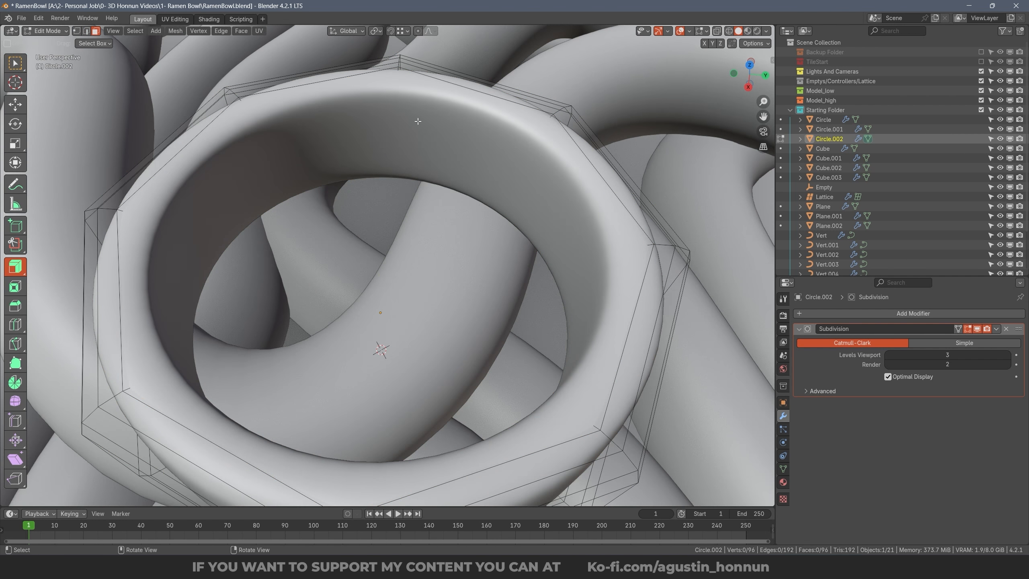
{"action": "key", "text": "shift+z"}
{"action": "key", "text": "shift+z"}
{"action": "left_click", "coordinate": [379, 132], "text": "alt"}
{"action": "left_click", "coordinate": [977, 328]}
Step: Duplicate the loop of faces on the ring's inner wall and separate it into its own object
{"action": "middle_click_drag", "start_coordinate": [527, 190], "coordinate": [407, 196]}
{"action": "left_click", "coordinate": [526, 219]}
{"action": "key", "text": "alt+a"}
{"action": "left_click", "coordinate": [344, 177], "text": "alt"}
{"action": "key", "text": "shift+d"}
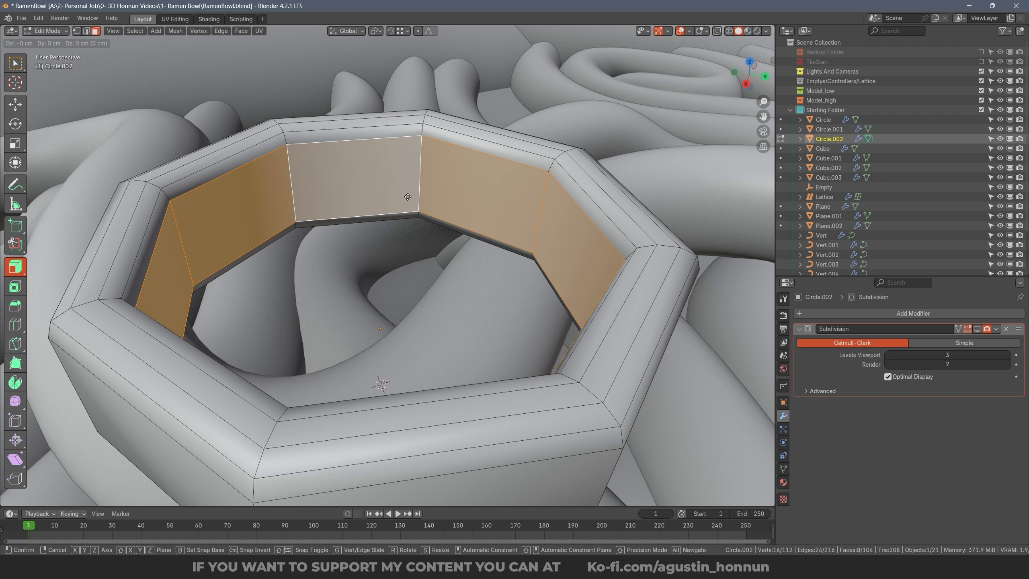
{"action": "right_click", "coordinate": [407, 197]}
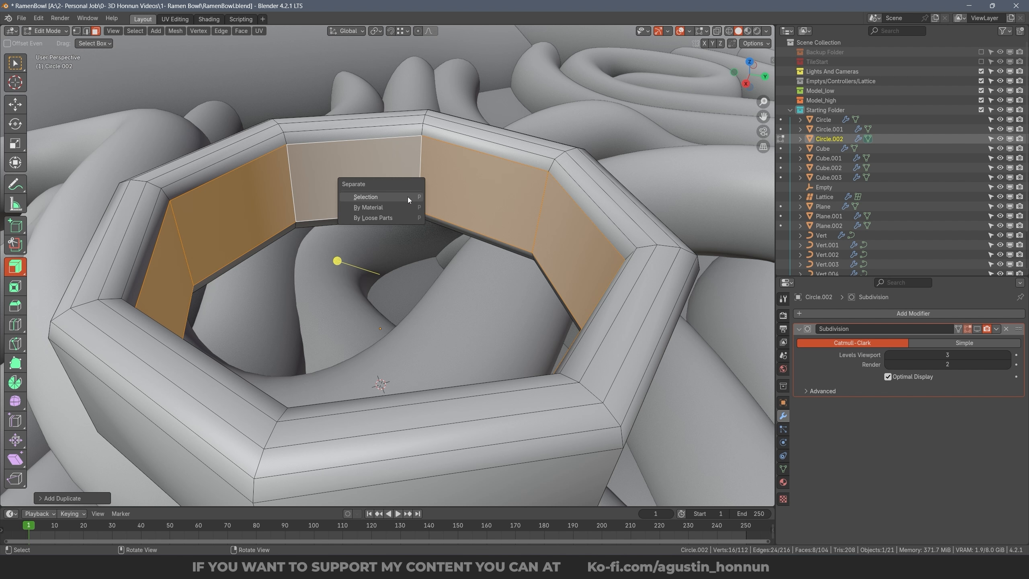
{"action": "left_click", "coordinate": [408, 196]}
{"action": "key", "text": "Tab"}
Step: Open the separated inner wall for editing and fill its lower and upper openings with faces
{"action": "middle_click_drag", "start_coordinate": [407, 196], "coordinate": [482, 208]}
{"action": "key", "text": "alt+a"}
{"action": "left_click", "coordinate": [449, 178]}
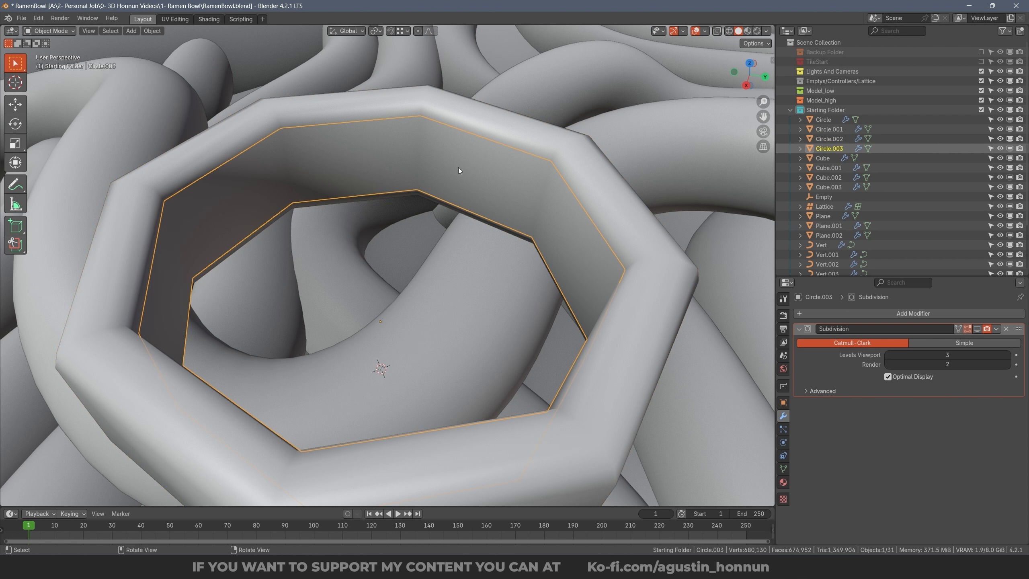
{"action": "key", "text": "Tab"}
{"action": "middle_click_drag", "start_coordinate": [459, 168], "coordinate": [471, 204]}
{"action": "key", "text": "f"}
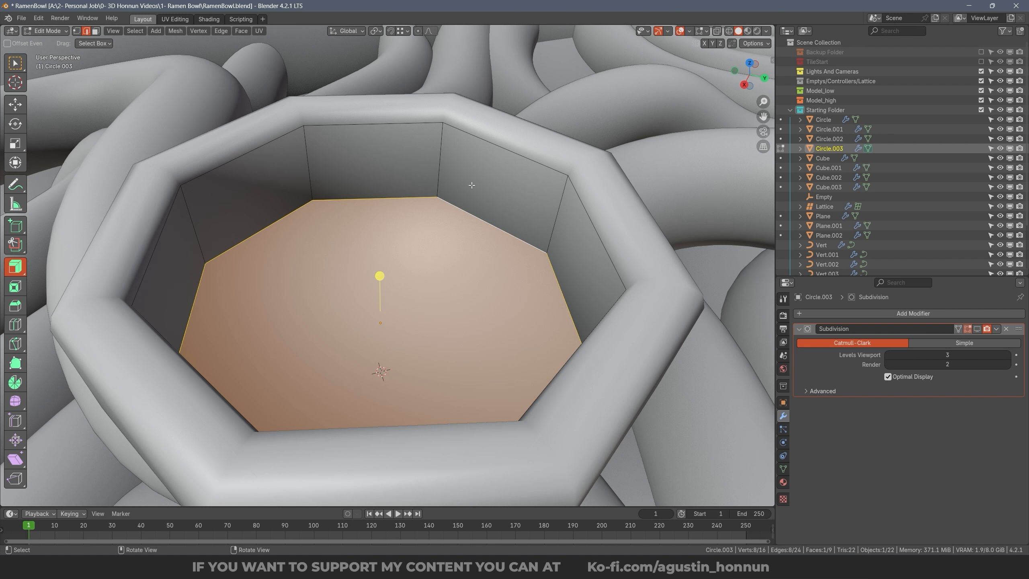
{"action": "key", "text": "alt+a"}
{"action": "middle_click_drag", "start_coordinate": [461, 195], "coordinate": [471, 257]}
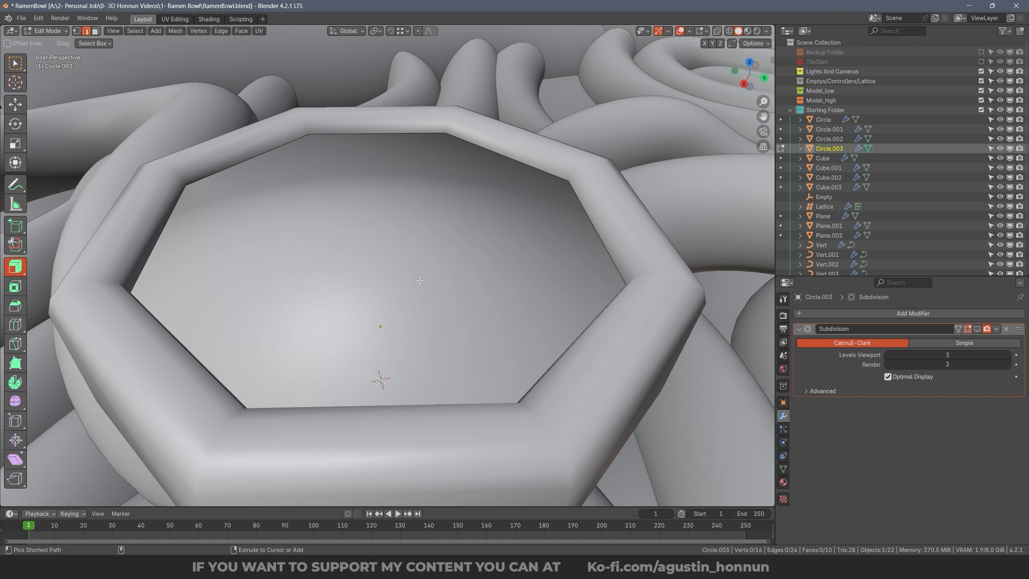
Step: Select the upper and lower cap faces of the inner piece and inset them slightly
{"action": "left_click", "coordinate": [359, 307]}
{"action": "left_click", "coordinate": [406, 268]}
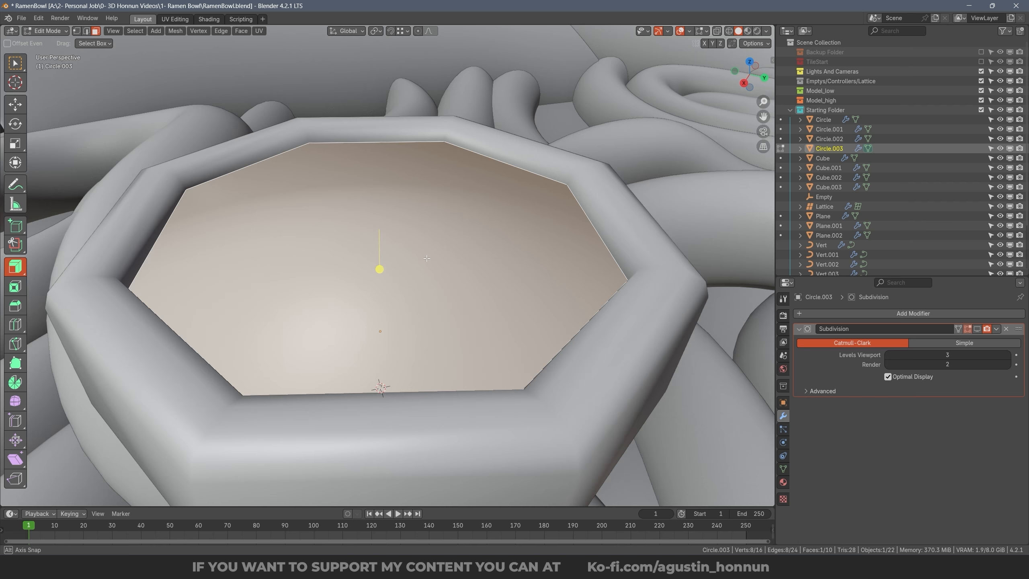
{"action": "middle_click_drag", "start_coordinate": [405, 268], "coordinate": [522, 227]}
{"action": "left_click", "coordinate": [408, 270], "text": "shift"}
{"action": "key", "text": "i"}
{"action": "left_click", "coordinate": [626, 189]}
Step: Connect opposite vertices across the inner piece's inset caps to divide each cap into four faces
{"action": "scroll", "coordinate": [507, 223], "scroll_direction": "down", "scroll_amount": 7}
{"action": "key", "text": "ctrl+Tab"}
{"action": "left_click", "coordinate": [488, 223]}
{"action": "left_click", "coordinate": [487, 221]}
{"action": "scroll", "coordinate": [478, 192], "scroll_direction": "up", "scroll_amount": 2}
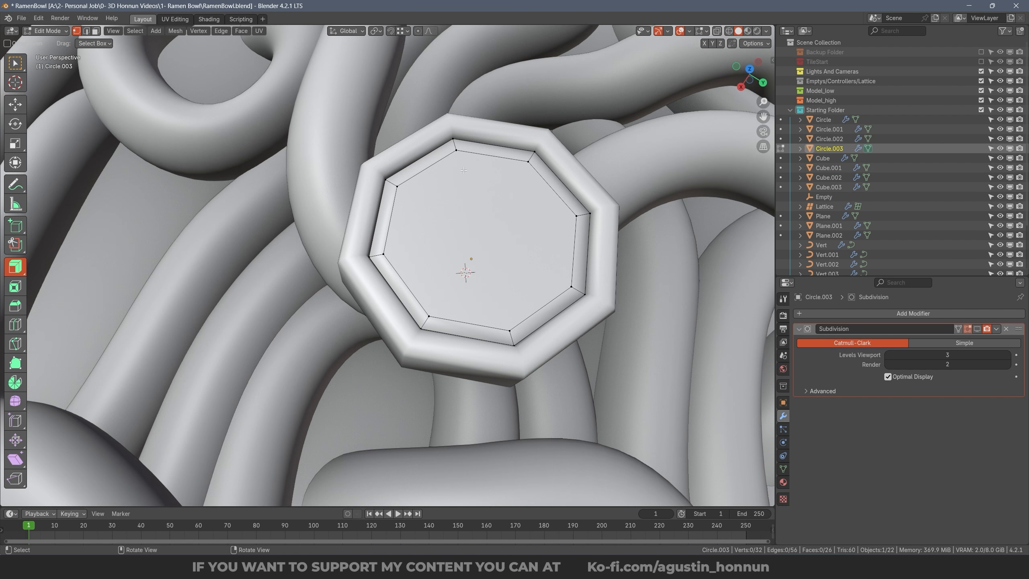
{"action": "left_click", "coordinate": [450, 167], "text": "shift"}
{"action": "middle_click_drag", "start_coordinate": [450, 167], "coordinate": [485, 268]}
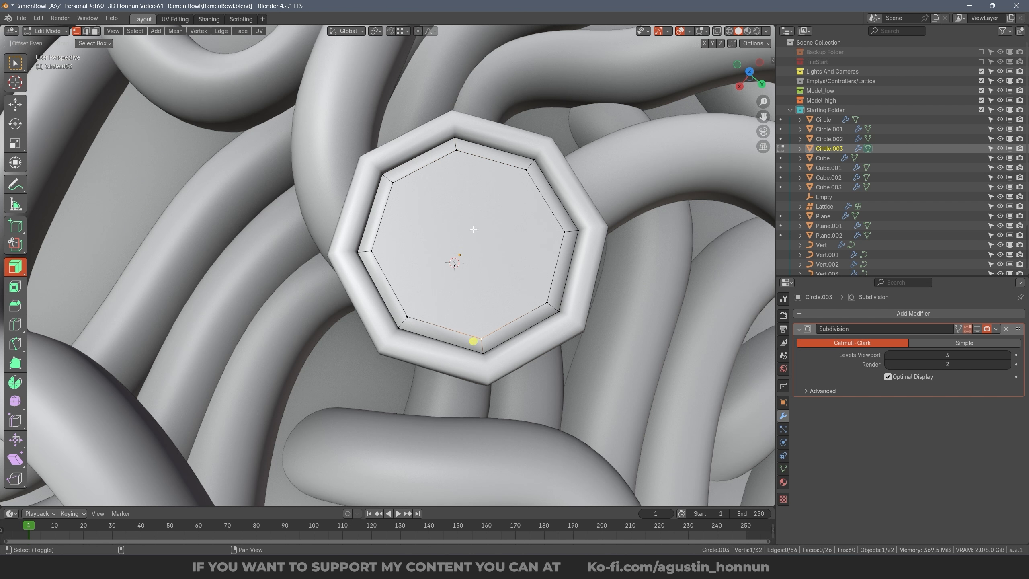
{"action": "key", "text": "Tab"}
{"action": "middle_click_drag", "start_coordinate": [544, 240], "coordinate": [595, 154]}
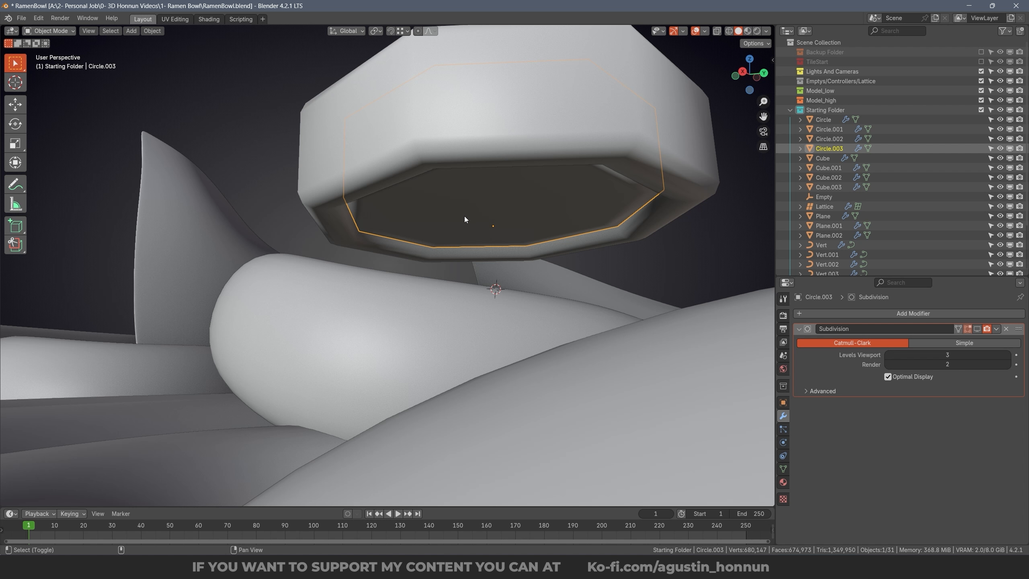
{"action": "key", "text": "shift+h"}
Step: Set Subdivision level 3 on the ring and inner disc and turn their viewport display back on
{"action": "key", "text": "ctrl+3"}
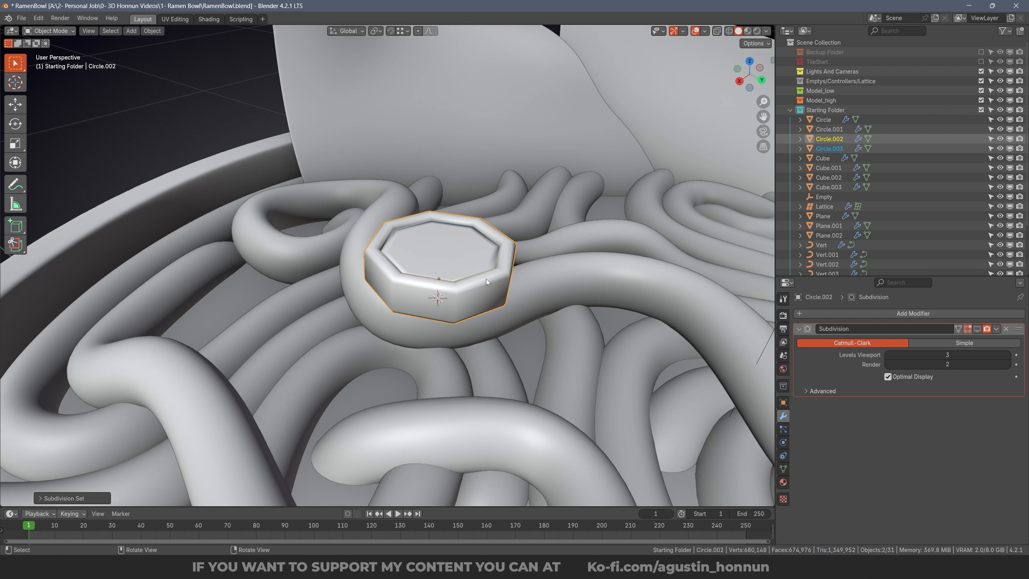
{"action": "scroll", "coordinate": [486, 279], "scroll_direction": "up", "scroll_amount": 3}
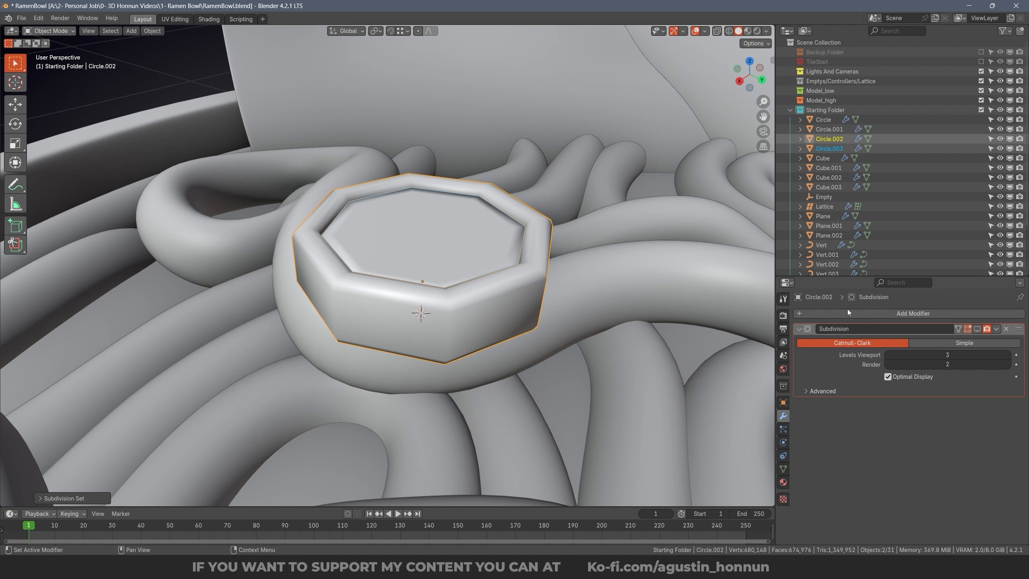
{"action": "left_click", "coordinate": [979, 329]}
{"action": "left_click", "coordinate": [500, 241]}
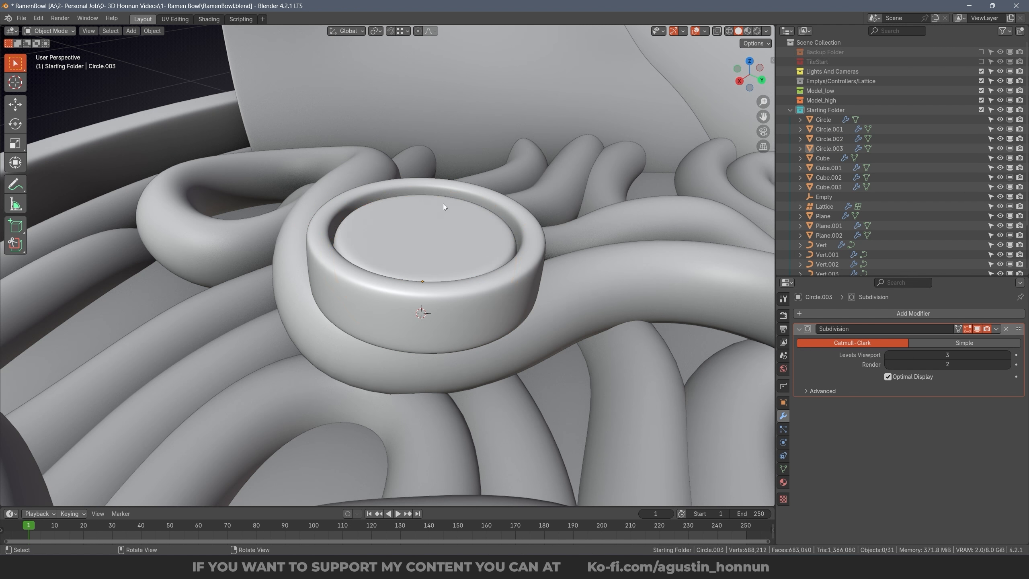
Step: Select the inner disc's whole mesh and scale it up slightly to close the gap to the ring
{"action": "middle_click_drag", "start_coordinate": [443, 203], "coordinate": [464, 256]}
{"action": "left_click", "coordinate": [464, 255]}
{"action": "scroll", "coordinate": [464, 255], "scroll_direction": "up", "scroll_amount": 3}
{"action": "key", "text": "Tab"}
{"action": "key", "text": "a"}
{"action": "middle_click_drag", "start_coordinate": [559, 253], "coordinate": [580, 258]}
{"action": "key", "text": "ctrl+Tab"}
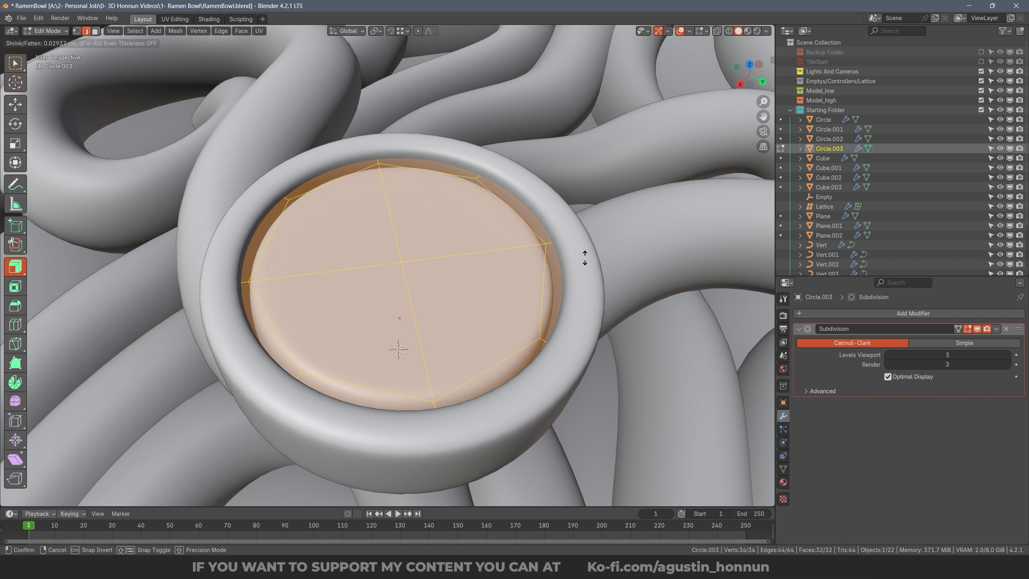
{"action": "key", "text": "Escape"}
{"action": "key", "text": "s"}
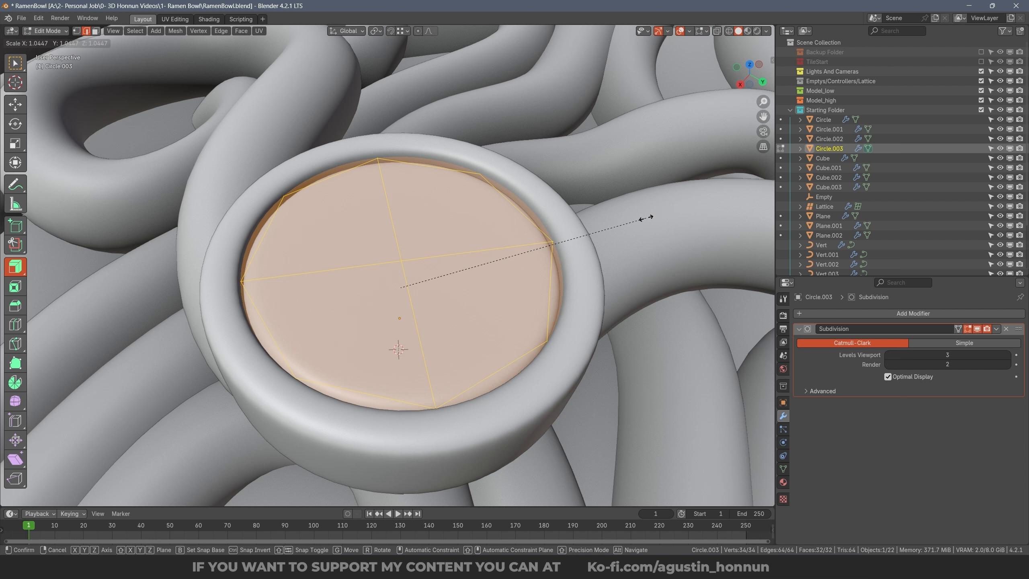
{"action": "left_click", "coordinate": [654, 218]}
Step: Select the four central faces on top of the inner disc and inset them by about 15.5 cm
{"action": "key", "text": "Tab"}
{"action": "key", "text": "alt+a"}
{"action": "scroll", "coordinate": [424, 222], "scroll_direction": "down", "scroll_amount": 9}
{"action": "middle_click_drag", "start_coordinate": [424, 222], "coordinate": [394, 262]}
{"action": "scroll", "coordinate": [429, 230], "scroll_direction": "up", "scroll_amount": 8}
{"action": "left_click", "coordinate": [423, 229]}
{"action": "key", "text": "Tab"}
{"action": "scroll", "coordinate": [425, 227], "scroll_direction": "up", "scroll_amount": 4}
{"action": "left_click", "coordinate": [408, 246]}
{"action": "key", "text": "alt+a"}
{"action": "key", "text": "c"}
{"action": "left_click", "coordinate": [390, 249]}
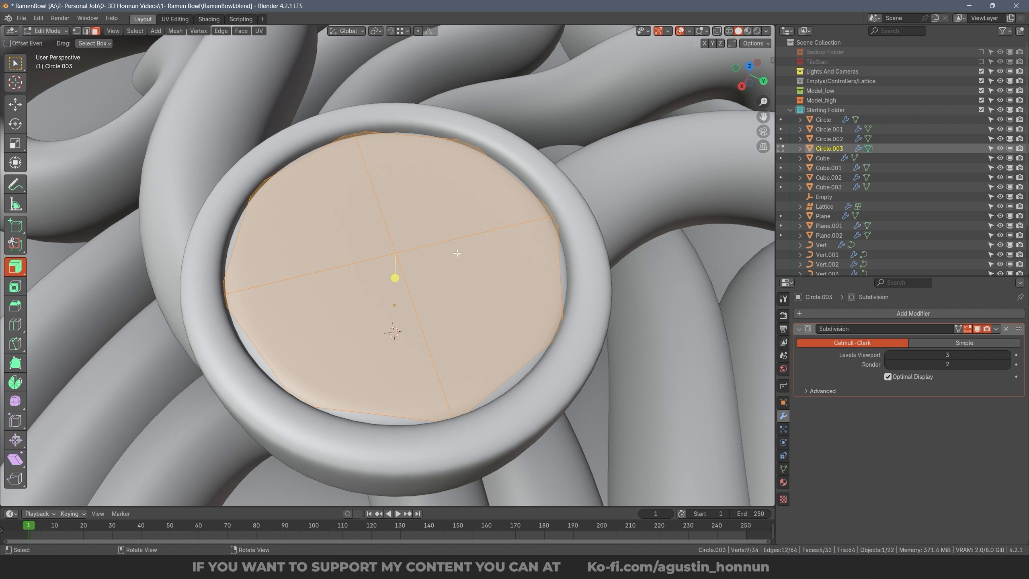
{"action": "middle_click_drag", "start_coordinate": [457, 252], "coordinate": [459, 246]}
{"action": "key", "text": "i"}
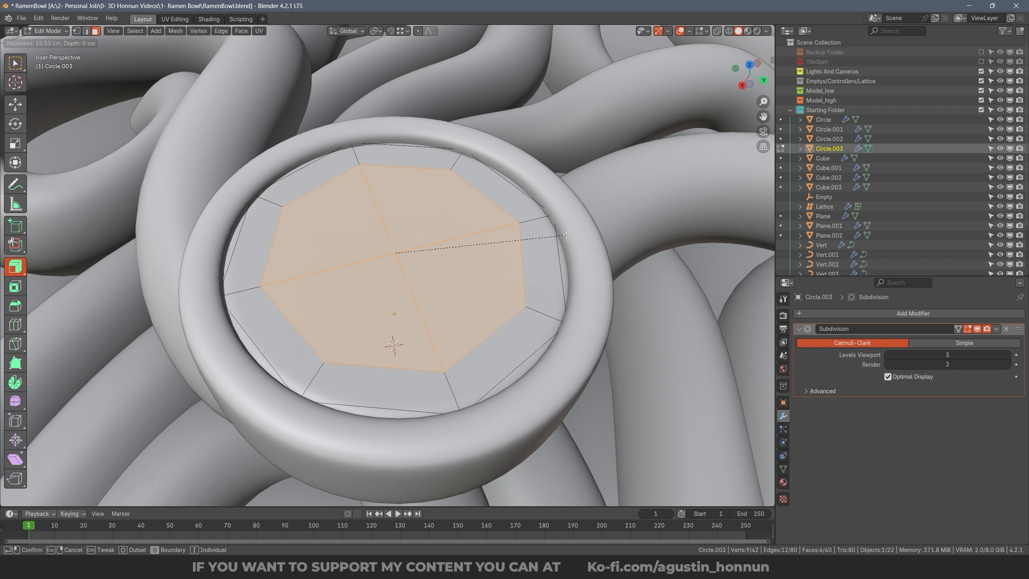
{"action": "left_click", "coordinate": [564, 236]}
Step: Bevel the inset edge loop on the disc's top with 2 segments
{"action": "key", "text": "alt+a"}
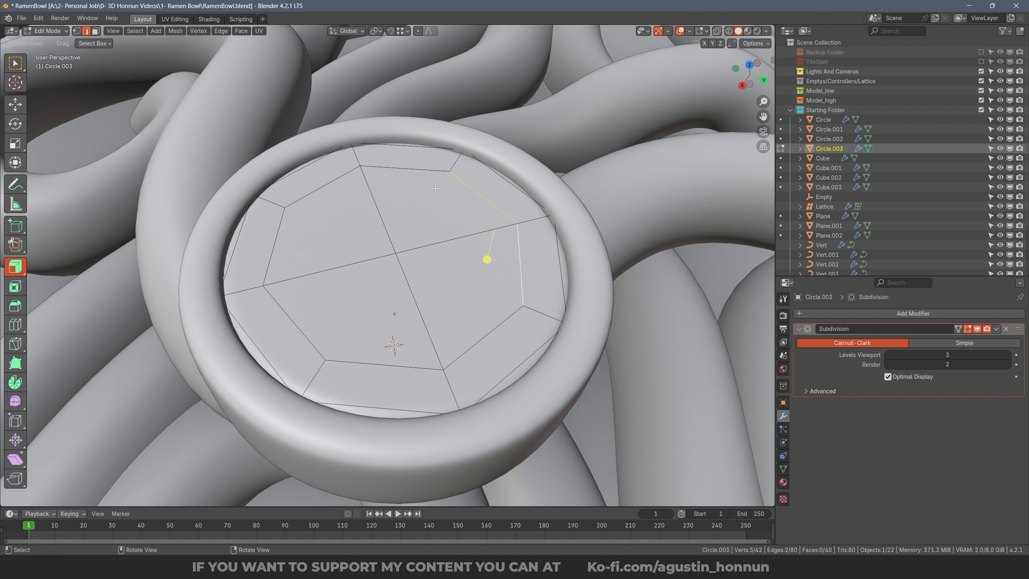
{"action": "key", "text": "ctrl+b"}
{"action": "left_click", "coordinate": [594, 259]}
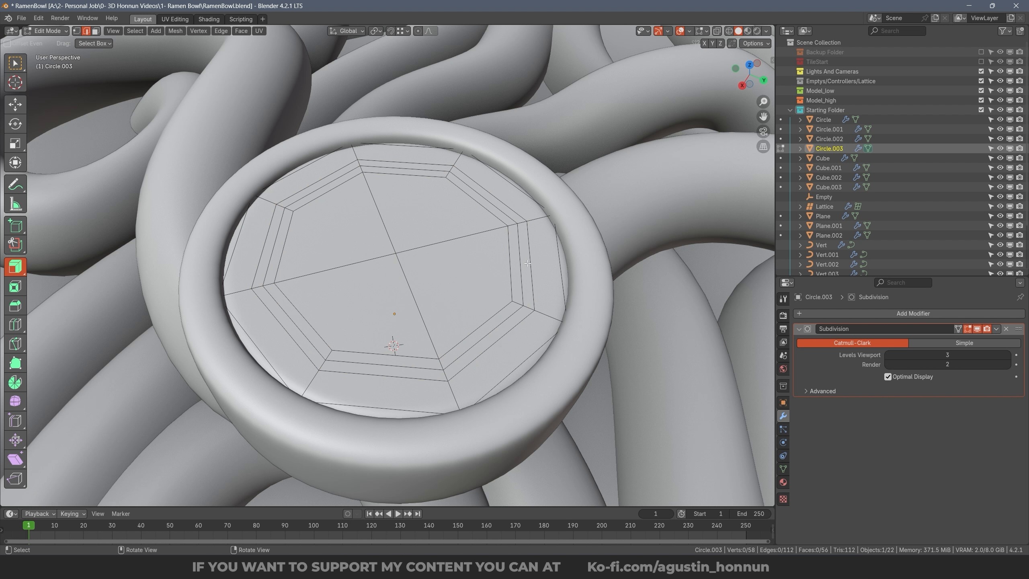
Step: Lower the middle edge loop of the bevel about 0.19 cm along Z and crease it to form a sharp groove
{"action": "left_click", "coordinate": [526, 259], "text": "alt"}
{"action": "scroll", "coordinate": [488, 255], "scroll_direction": "up", "scroll_amount": 4}
{"action": "key", "text": "g"}
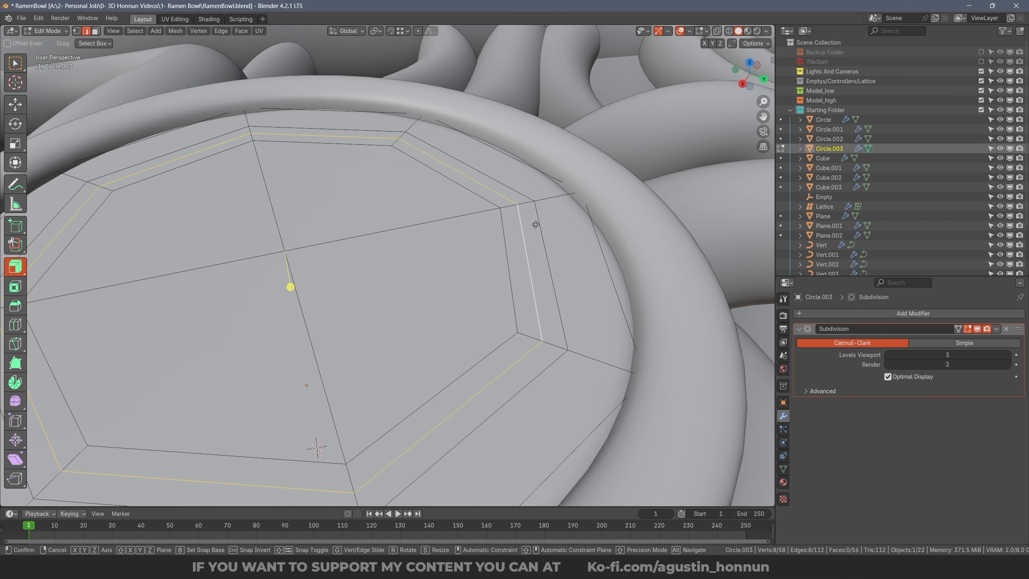
{"action": "key", "text": "z"}
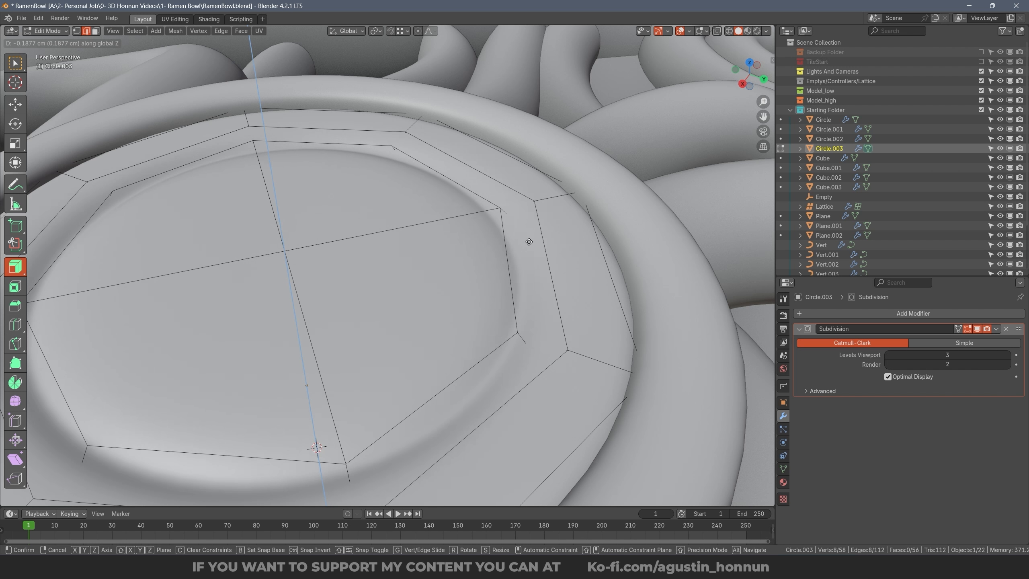
{"action": "left_click", "coordinate": [529, 242]}
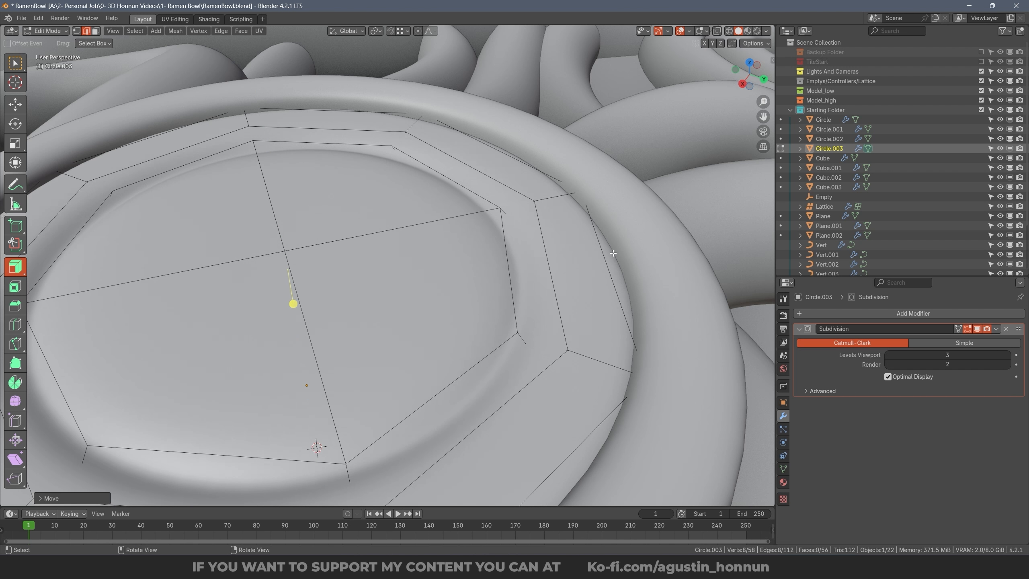
{"action": "key", "text": "shift+e"}
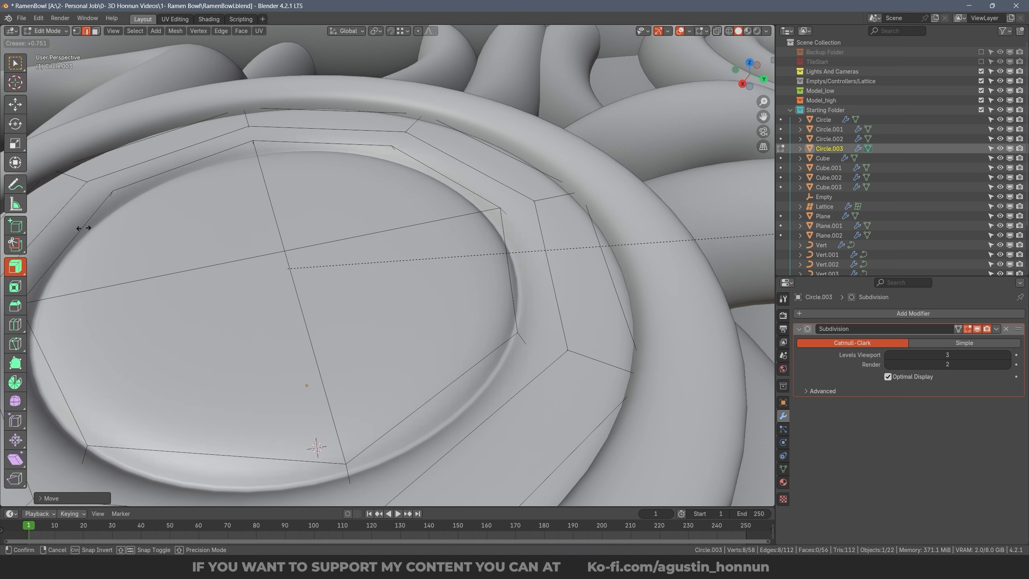
{"action": "left_click", "coordinate": [200, 219]}
{"action": "middle_click_drag", "start_coordinate": [199, 218], "coordinate": [498, 182]}
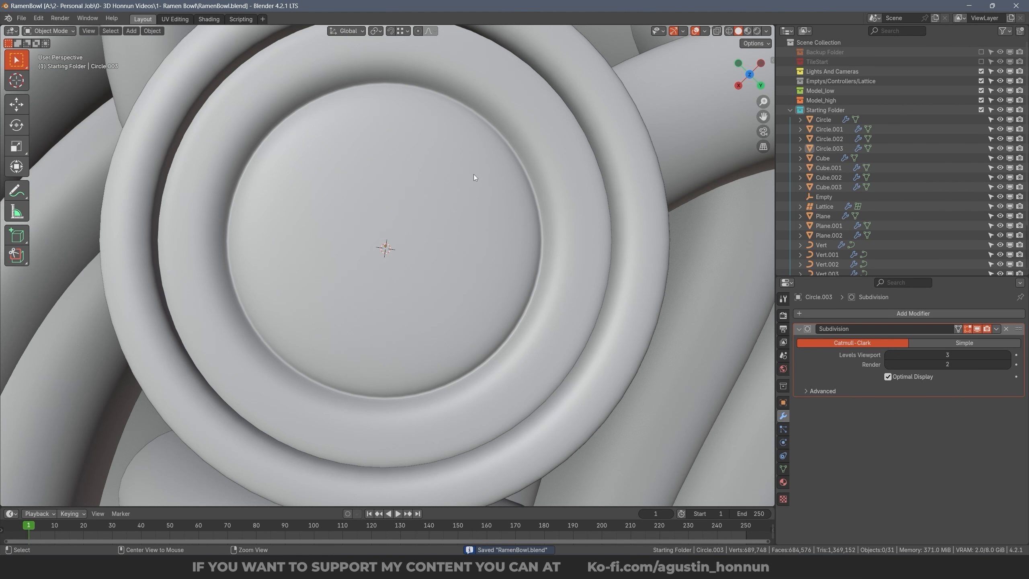
Step: Move vertices around the disc's groove with proportional editing to give it an irregular outline
{"action": "scroll", "coordinate": [474, 174], "scroll_direction": "up", "scroll_amount": 3}
{"action": "left_click", "coordinate": [485, 184]}
{"action": "key", "text": "Tab"}
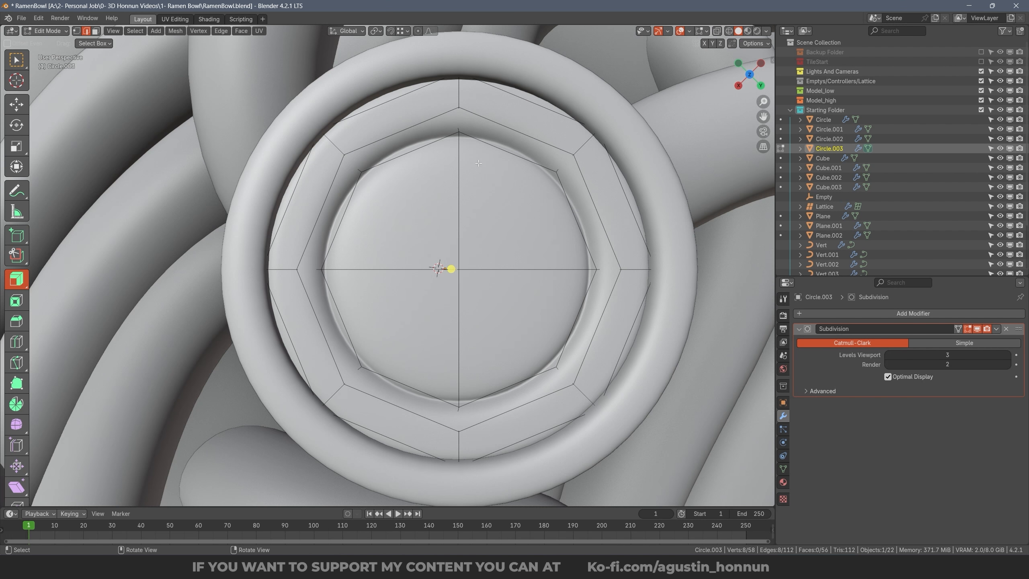
{"action": "key", "text": "ctrl+Tab"}
{"action": "left_click", "coordinate": [459, 138]}
{"action": "left_click", "coordinate": [458, 132]}
{"action": "middle_click_drag", "start_coordinate": [453, 166], "coordinate": [393, 183], "text": "shift"}
{"action": "key", "text": "g"}
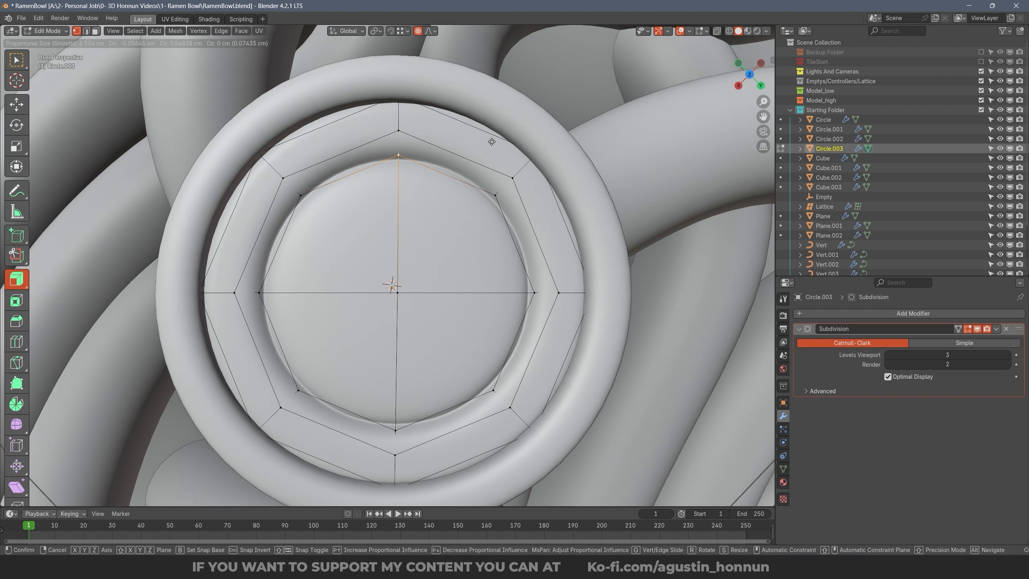
{"action": "scroll", "coordinate": [491, 142], "scroll_direction": "up", "scroll_amount": 20}
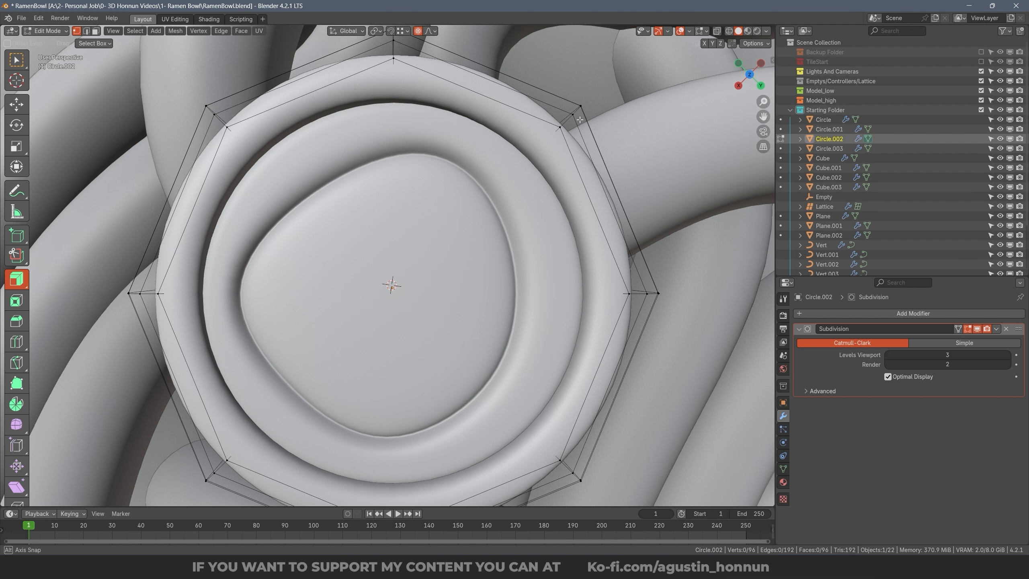
{"action": "middle_click_drag", "start_coordinate": [260, 243], "coordinate": [265, 190], "text": "alt"}
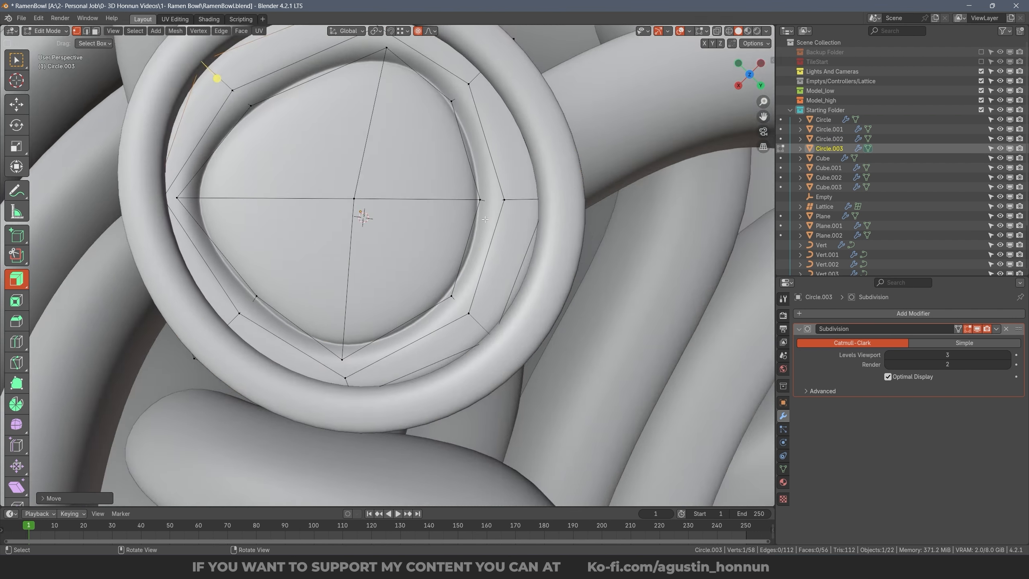
{"action": "scroll", "coordinate": [431, 186], "scroll_direction": "down", "scroll_amount": 8}
{"action": "key", "text": "Tab"}
Step: Select the ring together with its inner disc and apply their object transforms
{"action": "scroll", "coordinate": [428, 219], "scroll_direction": "up", "scroll_amount": 8}
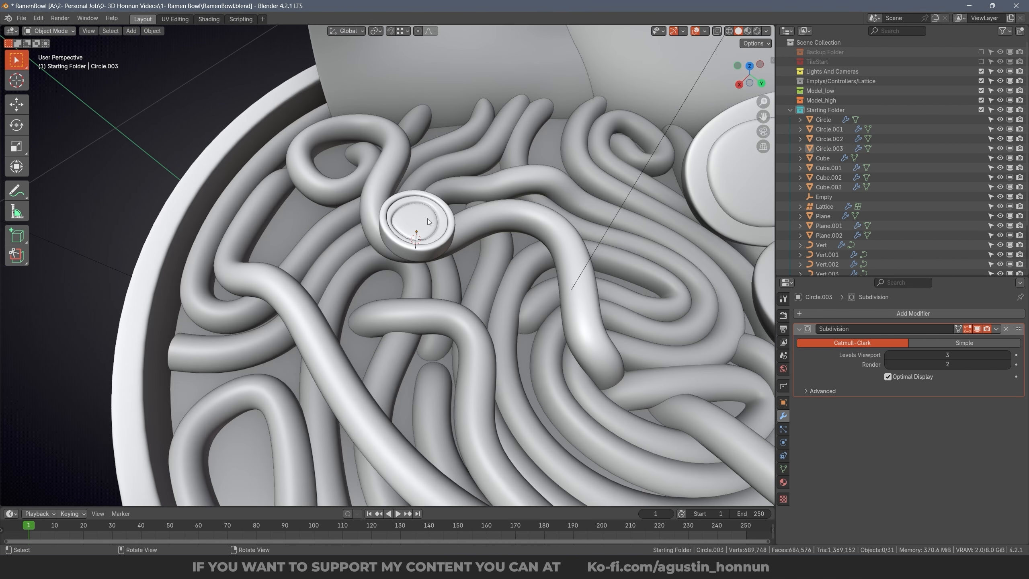
{"action": "left_click", "coordinate": [428, 219]}
{"action": "middle_click_drag", "start_coordinate": [450, 268], "coordinate": [450, 238]}
{"action": "scroll", "coordinate": [572, 210], "scroll_direction": "up", "scroll_amount": 3}
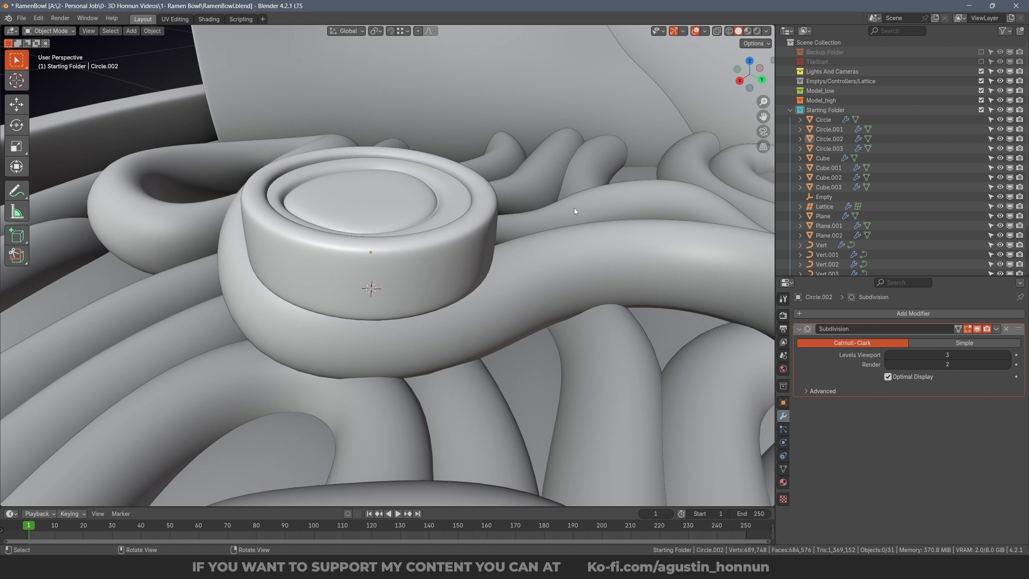
{"action": "middle_click_drag", "start_coordinate": [573, 207], "coordinate": [580, 239]}
{"action": "scroll", "coordinate": [486, 214], "scroll_direction": "down", "scroll_amount": 7}
{"action": "left_click", "coordinate": [377, 198]}
{"action": "left_click", "coordinate": [380, 212], "text": "shift"}
{"action": "scroll", "coordinate": [383, 210], "scroll_direction": "up", "scroll_amount": 3}
{"action": "key", "text": "ctrl+a"}
{"action": "left_click", "coordinate": [376, 215]}
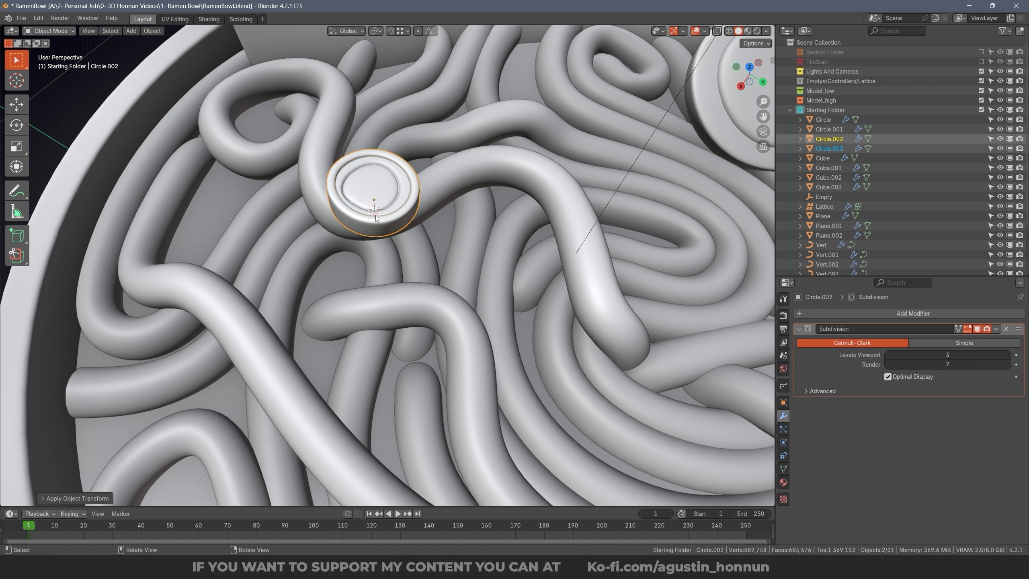
{"action": "key", "text": "ctrl+a"}
{"action": "left_click", "coordinate": [378, 204]}
{"action": "middle_click_drag", "start_coordinate": [379, 202], "coordinate": [384, 180]}
{"action": "scroll", "coordinate": [413, 182], "scroll_direction": "up", "scroll_amount": 6}
{"action": "scroll", "coordinate": [415, 180], "scroll_direction": "down", "scroll_amount": 2}
{"action": "left_click", "coordinate": [423, 171]}
{"action": "left_click", "coordinate": [473, 212]}
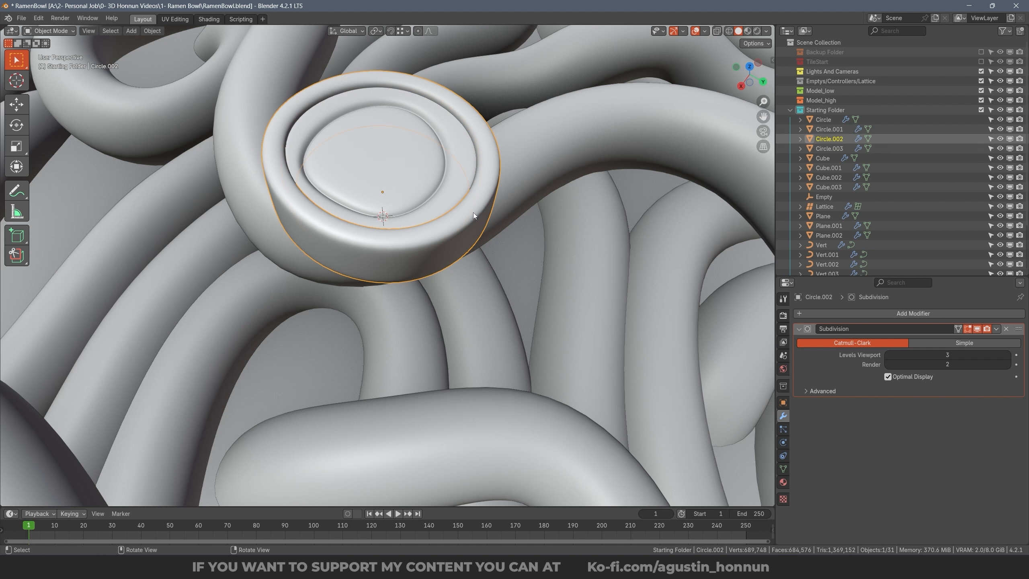
{"action": "left_click", "coordinate": [442, 175]}
{"action": "left_click", "coordinate": [463, 212]}
{"action": "left_click", "coordinate": [444, 178]}
{"action": "left_click", "coordinate": [462, 210]}
{"action": "left_click", "coordinate": [438, 172]}
{"action": "left_click", "coordinate": [459, 207]}
{"action": "left_click", "coordinate": [439, 175]}
{"action": "left_click", "coordinate": [464, 215]}
Step: Select the ring and inner disc together and, in top view, move them to a gap between the noodles nearer the bowl's rim
{"action": "left_click", "coordinate": [440, 177]}
{"action": "left_click", "coordinate": [466, 215], "text": "shift"}
{"action": "middle_click_drag", "start_coordinate": [418, 144], "coordinate": [442, 192]}
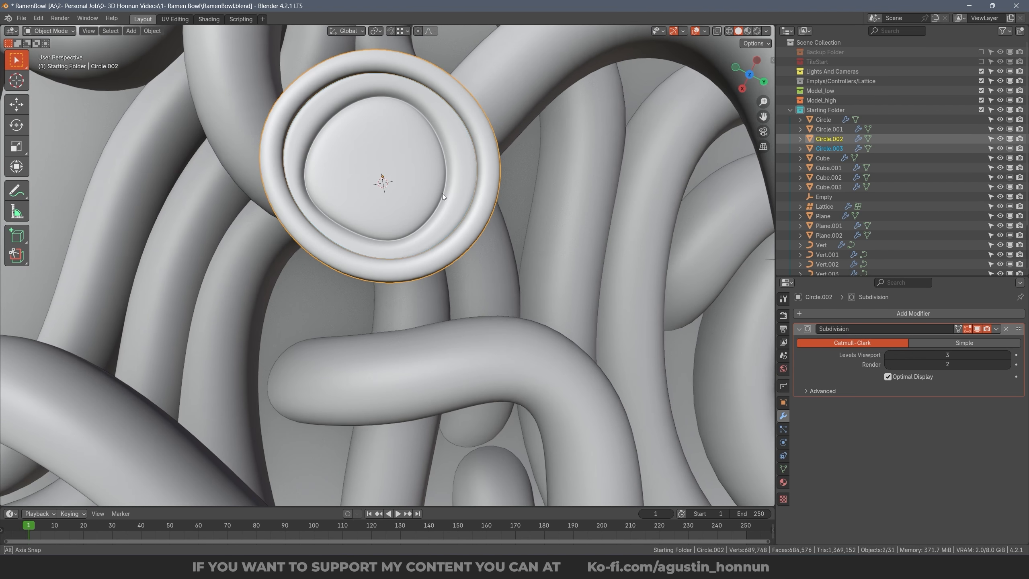
{"action": "scroll", "coordinate": [450, 162], "scroll_direction": "down", "scroll_amount": 9}
{"action": "middle_click_drag", "start_coordinate": [512, 158], "coordinate": [493, 171]}
{"action": "scroll", "coordinate": [486, 173], "scroll_direction": "up", "scroll_amount": 2}
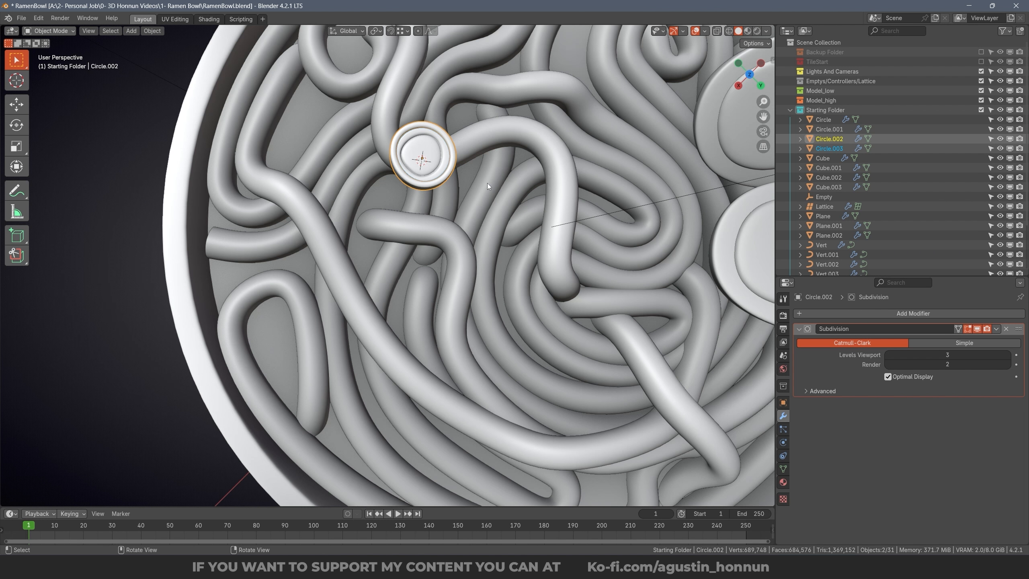
{"action": "scroll", "coordinate": [487, 184], "scroll_direction": "down", "scroll_amount": 5}
{"action": "key", "text": "KP_7"}
{"action": "scroll", "coordinate": [466, 209], "scroll_direction": "up", "scroll_amount": 6}
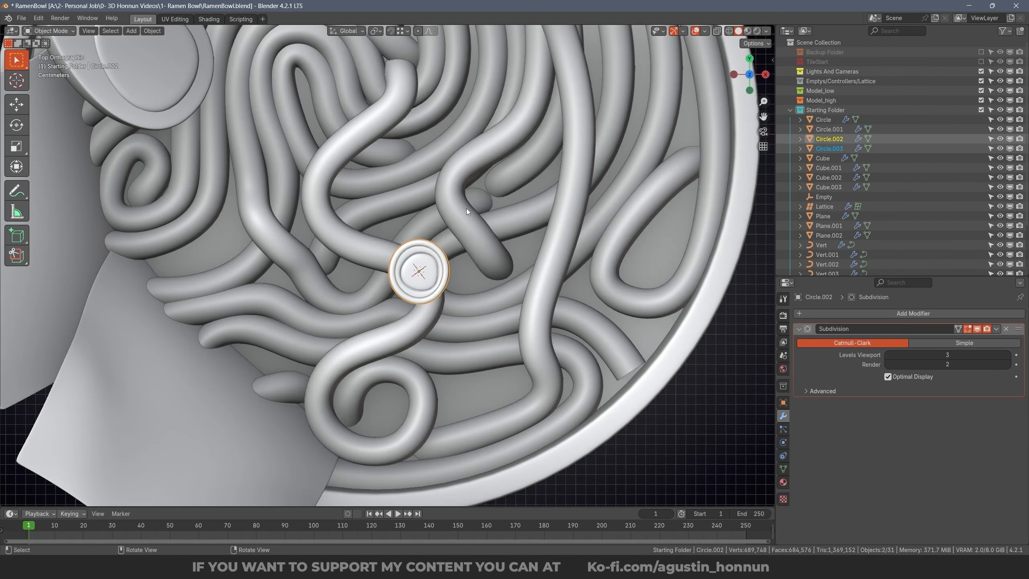
{"action": "key", "text": "g"}
{"action": "left_click", "coordinate": [517, 233]}
{"action": "middle_click_drag", "start_coordinate": [517, 233], "coordinate": [465, 280]}
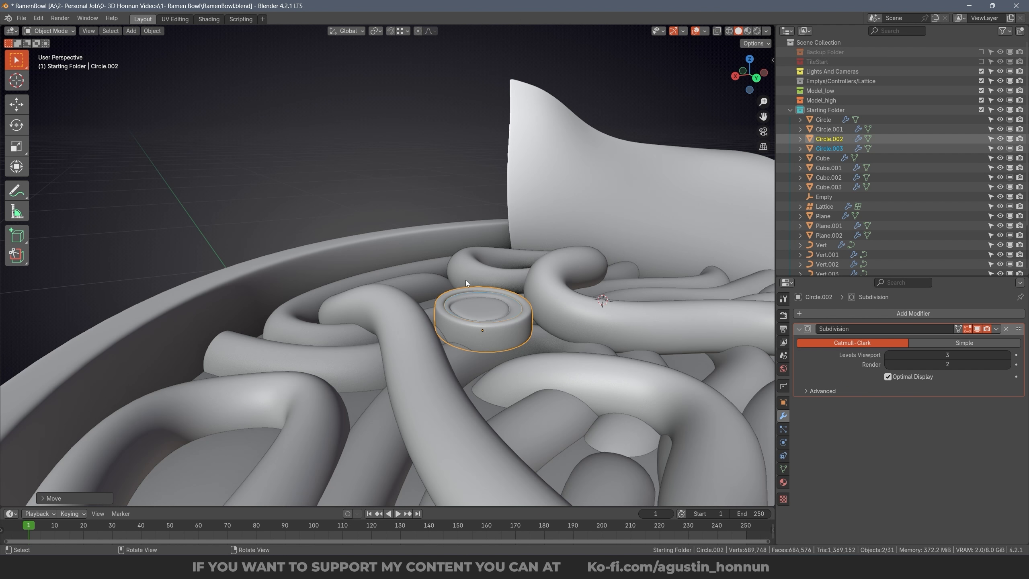
Step: Rotate the topping slightly, then duplicate its ring and inner disc and rotate and scale the copy beside the original
{"action": "key", "text": "r"}
{"action": "left_click", "coordinate": [535, 283]}
{"action": "middle_click_drag", "start_coordinate": [535, 284], "coordinate": [461, 246]}
{"action": "key", "text": "shift+d"}
{"action": "key", "text": "r"}
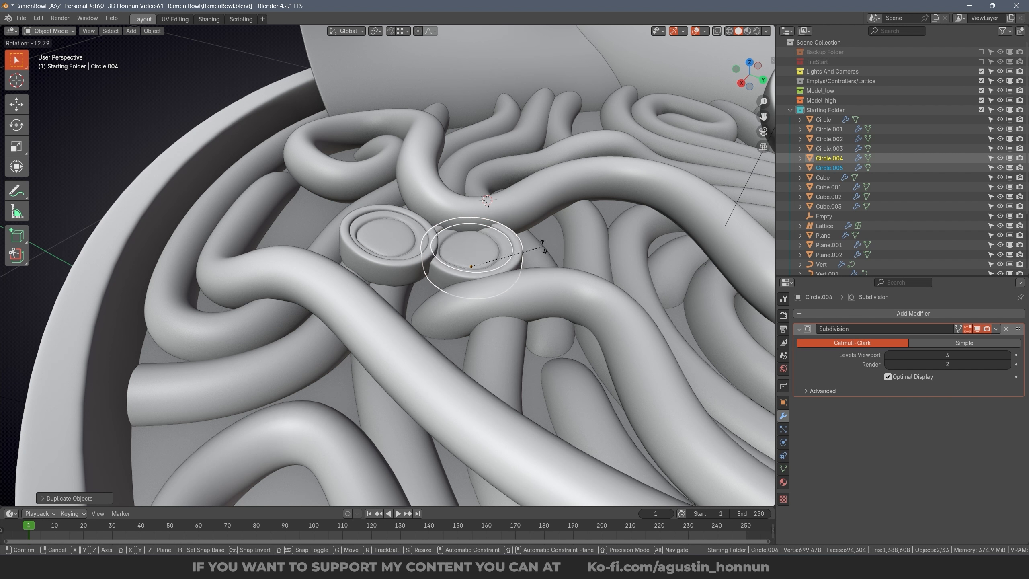
{"action": "key", "text": "s"}
{"action": "left_click", "coordinate": [523, 217]}
Step: Try a third topping copy rotated and moved along Z near the other two, and delete it
{"action": "middle_click_drag", "start_coordinate": [522, 217], "coordinate": [424, 216]}
{"action": "key", "text": "Delete"}
{"action": "left_click", "coordinate": [482, 219]}
{"action": "key", "text": "shift+d"}
{"action": "key", "text": "r"}
{"action": "key", "text": "g"}
{"action": "key", "text": "z"}
{"action": "left_click", "coordinate": [562, 248]}
{"action": "key", "text": "g"}
{"action": "left_click", "coordinate": [561, 239]}
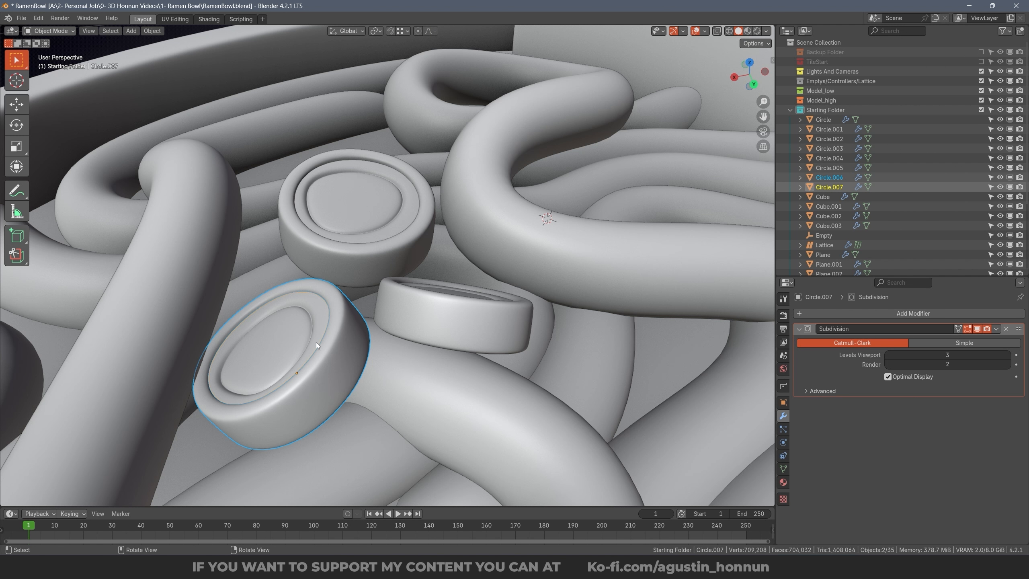
{"action": "key", "text": "x"}
{"action": "left_click", "coordinate": [403, 298]}
Step: Select the second topping's ring and inner disc and place a tilted duplicate of them next to the neighbouring noodle end
{"action": "left_click", "coordinate": [454, 288]}
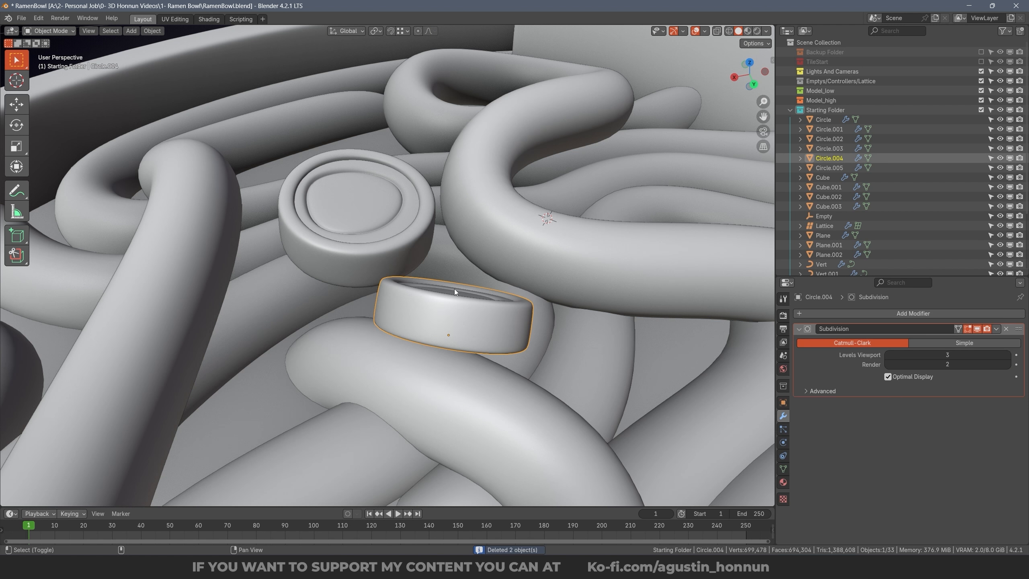
{"action": "middle_click_drag", "start_coordinate": [453, 286], "coordinate": [450, 289]}
{"action": "key", "text": "alt+a"}
{"action": "left_click", "coordinate": [449, 292]}
{"action": "left_click", "coordinate": [414, 318], "text": "shift"}
{"action": "scroll", "coordinate": [414, 319], "scroll_direction": "down", "scroll_amount": 1}
{"action": "middle_click_drag", "start_coordinate": [413, 318], "coordinate": [500, 276]}
{"action": "key", "text": "shift+d"}
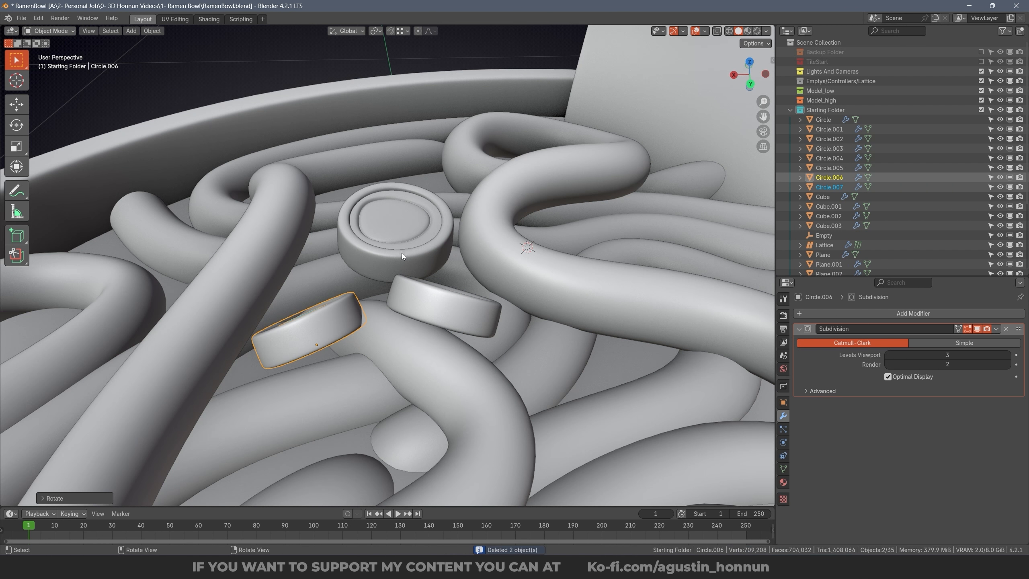
{"action": "left_click", "coordinate": [380, 294]}
{"action": "middle_click_drag", "start_coordinate": [381, 295], "coordinate": [405, 259]}
Step: Rotate the third topping further and reposition it among the noodles
{"action": "key", "text": "r"}
{"action": "left_click", "coordinate": [397, 310]}
{"action": "key", "text": "g"}
{"action": "left_click", "coordinate": [383, 313]}
Step: Select the first topping's ring and disc and place two successive duplicates in nearby gaps between the noodles
{"action": "left_click", "coordinate": [395, 237]}
{"action": "left_click", "coordinate": [397, 248], "text": "shift"}
{"action": "key", "text": "shift+d"}
{"action": "mouse_move", "coordinate": [464, 218]}
{"action": "middle_mouse_down"}
{"action": "mouse_move", "coordinate": [569, 234]}
{"action": "mouse_move", "coordinate": [452, 264]}
{"action": "mouse_move", "coordinate": [447, 226]}
{"action": "middle_mouse_up"}
{"action": "left_click", "coordinate": [559, 239]}
{"action": "key", "text": "shift+d"}
{"action": "left_click", "coordinate": [453, 341]}
Step: Duplicate the topping again, place and scale the copy among the noodles, and save the file
{"action": "middle_click_drag", "start_coordinate": [453, 340], "coordinate": [385, 212]}
{"action": "key", "text": "Tab"}
{"action": "key", "text": "Tab"}
{"action": "key", "text": "shift+d"}
{"action": "left_click", "coordinate": [364, 233]}
{"action": "key", "text": "s"}
{"action": "left_click", "coordinate": [458, 226]}
{"action": "middle_click_drag", "start_coordinate": [458, 227], "coordinate": [458, 162]}
{"action": "key", "text": "alt+a"}
{"action": "key", "text": "ctrl+s"}
Step: Duplicate one topping's ring and disc, place the copy separately nearer the bowl's centre, and save the file
{"action": "left_click", "coordinate": [357, 244]}
{"action": "left_click", "coordinate": [365, 237], "text": "shift"}
{"action": "key", "text": "shift+d"}
{"action": "left_click", "coordinate": [283, 235]}
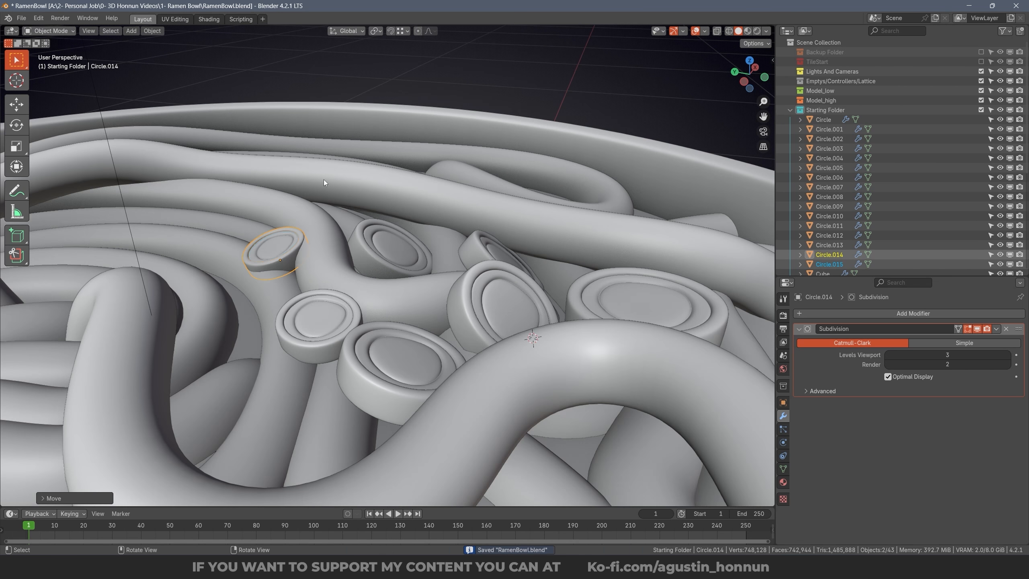
{"action": "middle_click_drag", "start_coordinate": [323, 180], "coordinate": [405, 138]}
{"action": "key", "text": "r"}
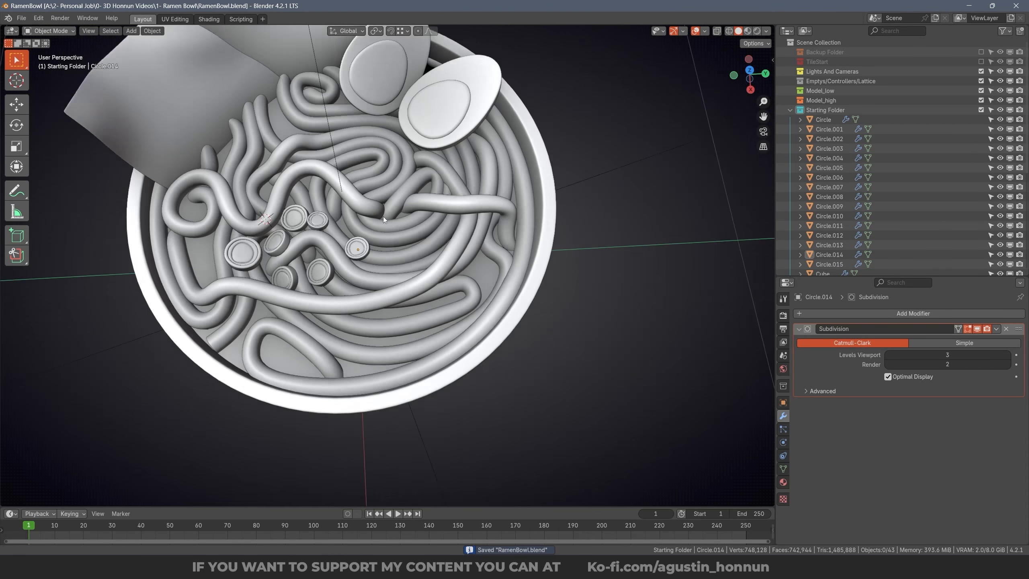
{"action": "middle_click_drag", "start_coordinate": [382, 216], "coordinate": [355, 216]}
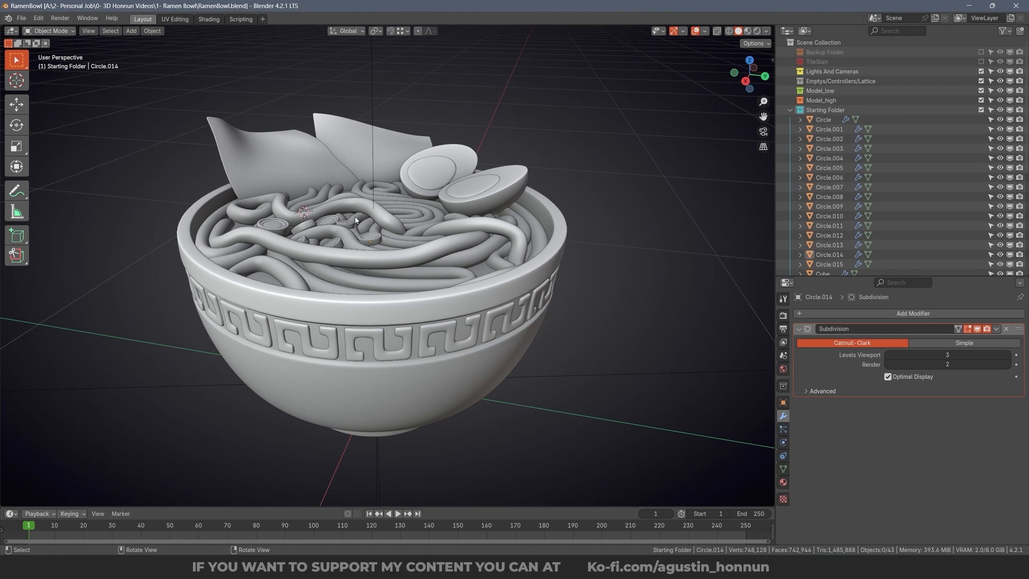
{"action": "middle_click_drag", "start_coordinate": [397, 246], "coordinate": [394, 292]}
{"action": "scroll", "coordinate": [393, 259], "scroll_direction": "down", "scroll_amount": 3}
{"action": "key", "text": "ctrl+s"}
Step: Exclude the Starting Folder collection from the view layer and add a new active collection to the scene
{"action": "key", "text": "a"}
{"action": "left_click", "coordinate": [790, 111]}
{"action": "left_click", "coordinate": [981, 110]}
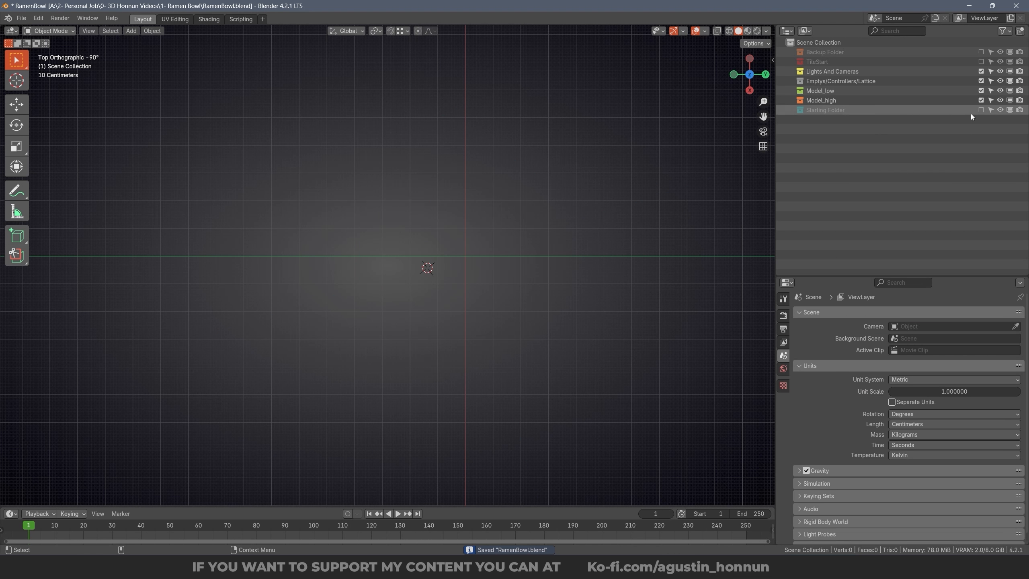
{"action": "right_click", "coordinate": [835, 151]}
{"action": "left_click", "coordinate": [836, 149]}
{"action": "left_click", "coordinate": [826, 120]}
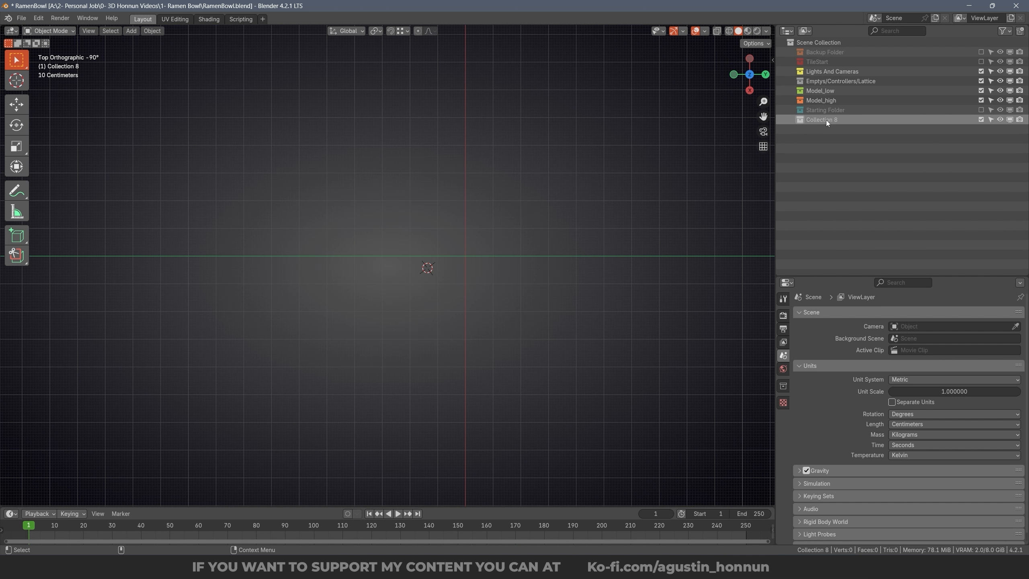
Step: Snap the 3D cursor to the world origin
{"action": "scroll", "coordinate": [494, 217], "scroll_direction": "up", "scroll_amount": 1}
{"action": "key", "text": "shift+s"}
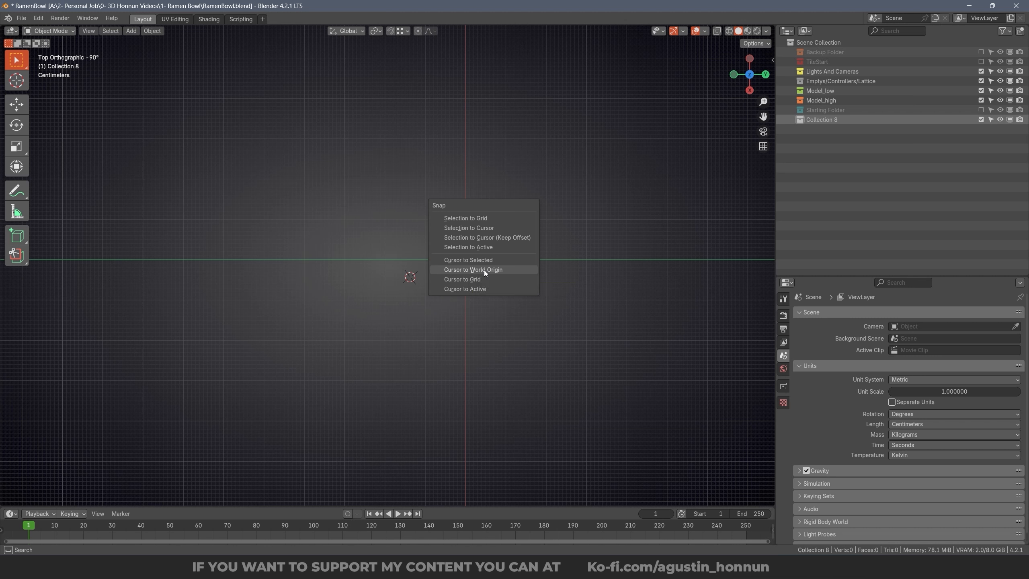
{"action": "left_click", "coordinate": [483, 270]}
{"action": "middle_click_drag", "start_coordinate": [333, 122], "coordinate": [291, 146], "text": "shift"}
{"action": "left_click", "coordinate": [153, 31]}
{"action": "mouse_move", "coordinate": [178, 91]}
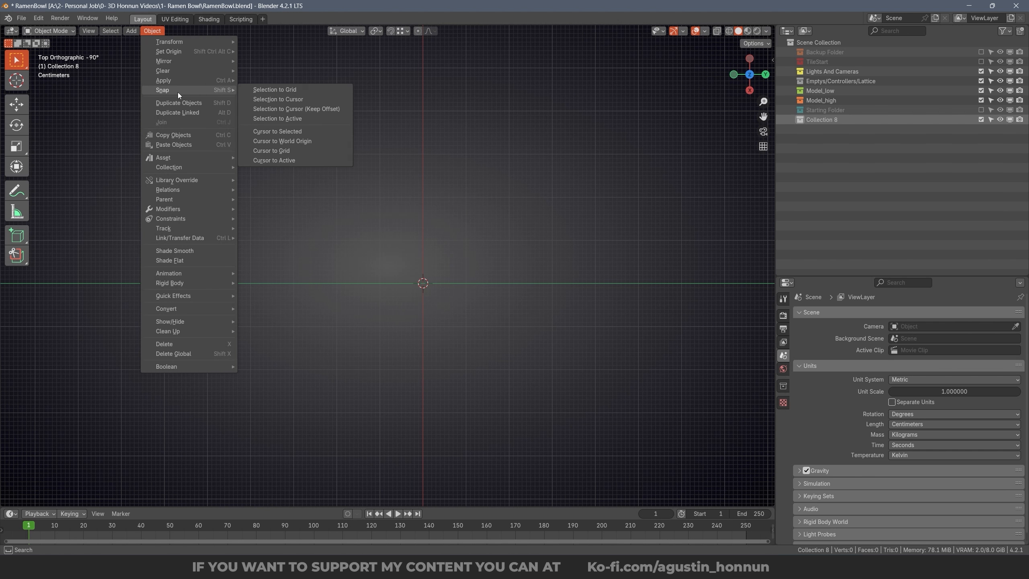
{"action": "left_click", "coordinate": [313, 141]}
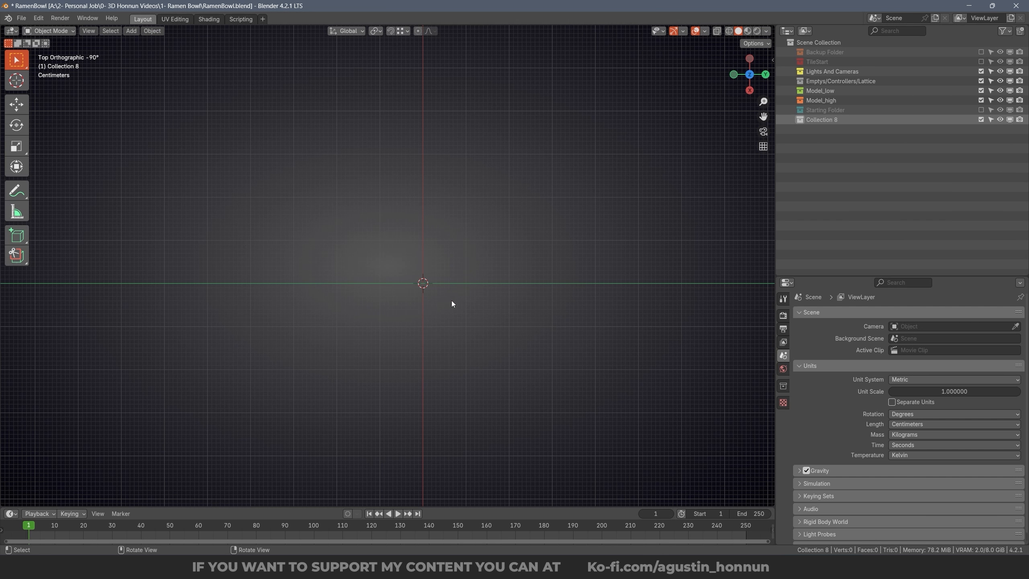
Step: Add a mesh circle with 12 vertices at the world origin
{"action": "key", "text": "shift+a"}
{"action": "mouse_move", "coordinate": [436, 219]}
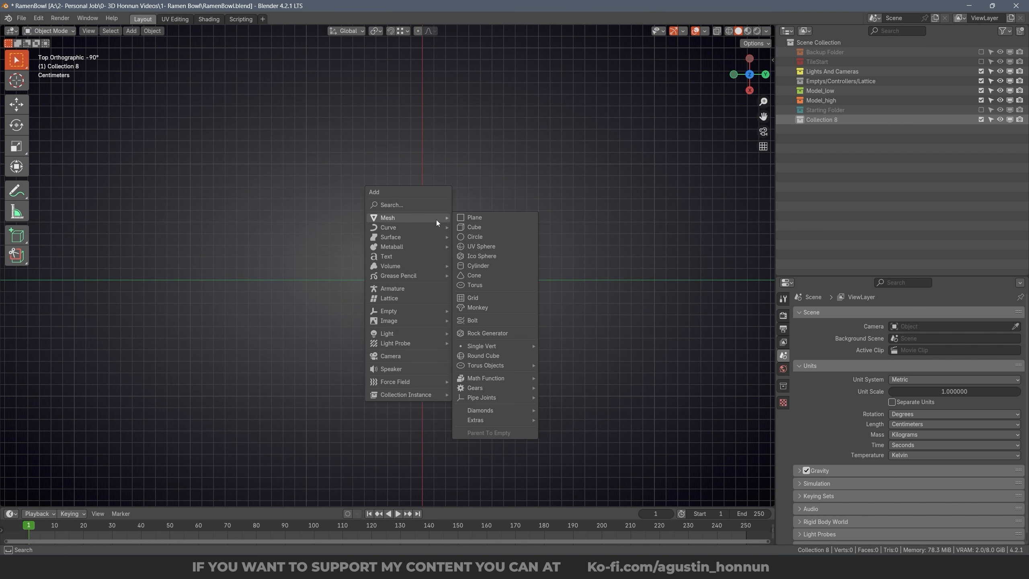
{"action": "left_click", "coordinate": [470, 236]}
{"action": "scroll", "coordinate": [446, 260], "scroll_direction": "down", "scroll_amount": 6}
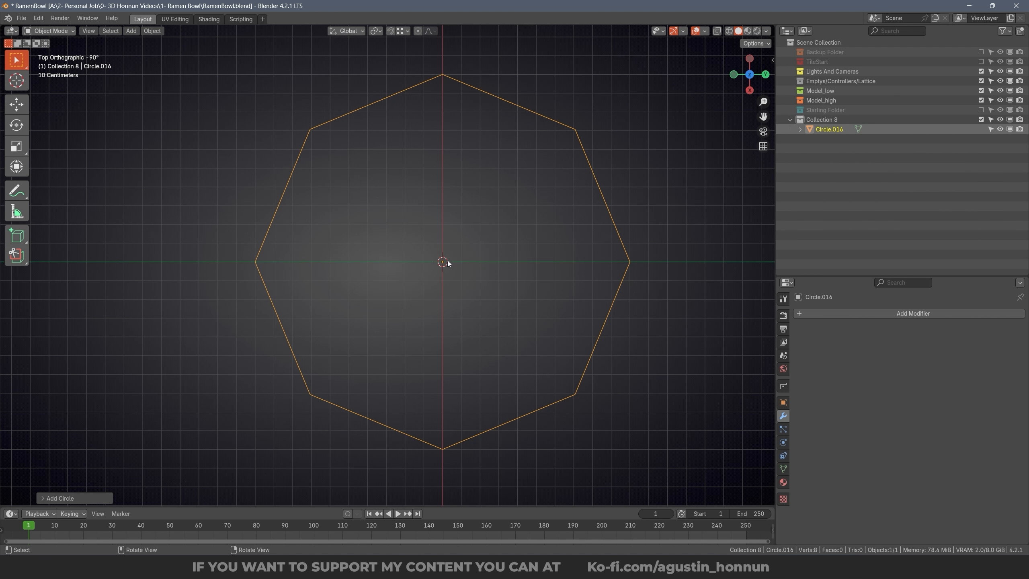
{"action": "left_click", "coordinate": [72, 498]}
{"action": "left_click_drag", "start_coordinate": [130, 394], "coordinate": [52, 378]}
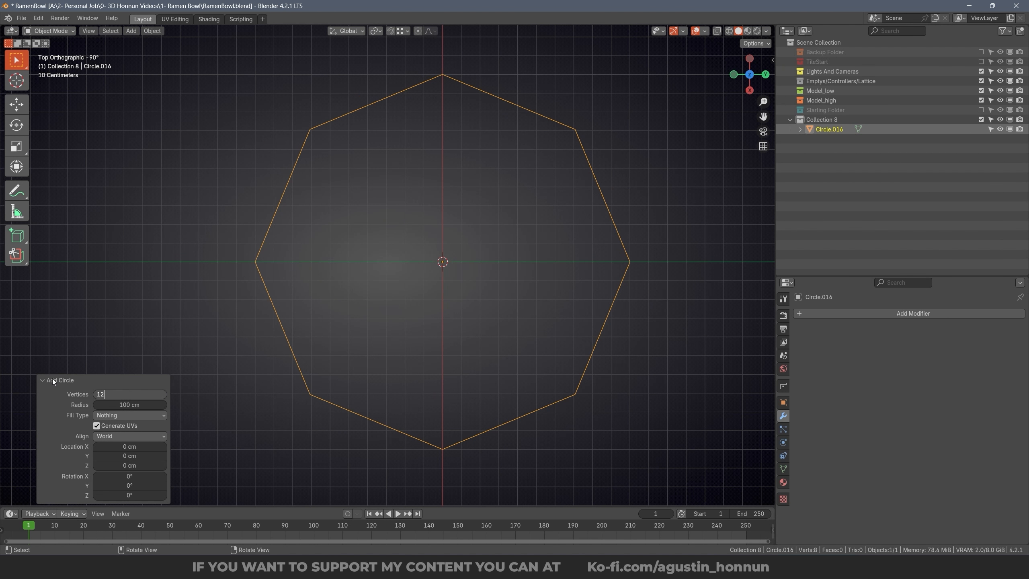
Step: Scale the circle down to about 0.153 and stretch it by about 1.283 along X into an oval
{"action": "key", "text": "s"}
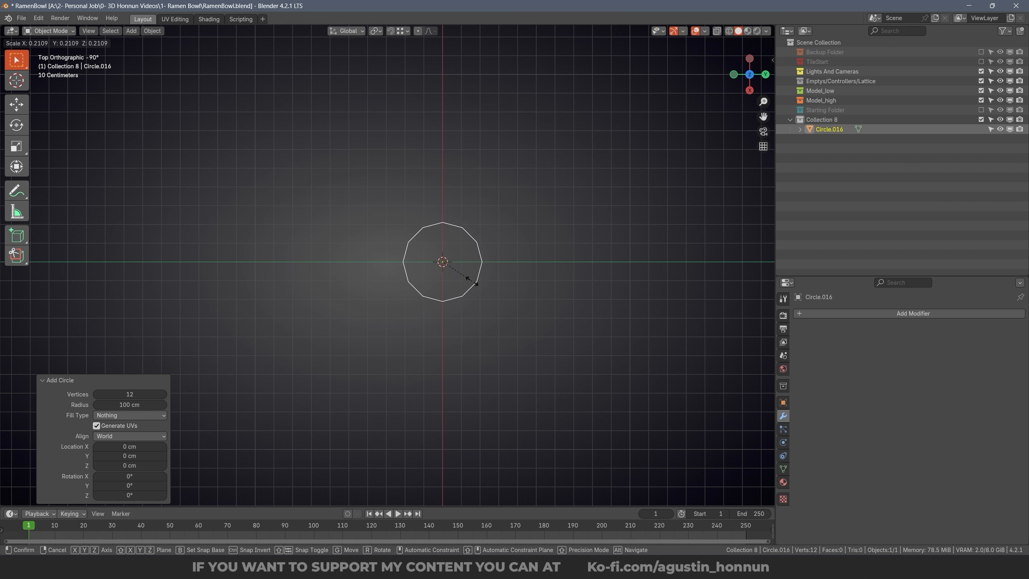
{"action": "left_click", "coordinate": [462, 278]}
{"action": "key", "text": "KP_Decimal"}
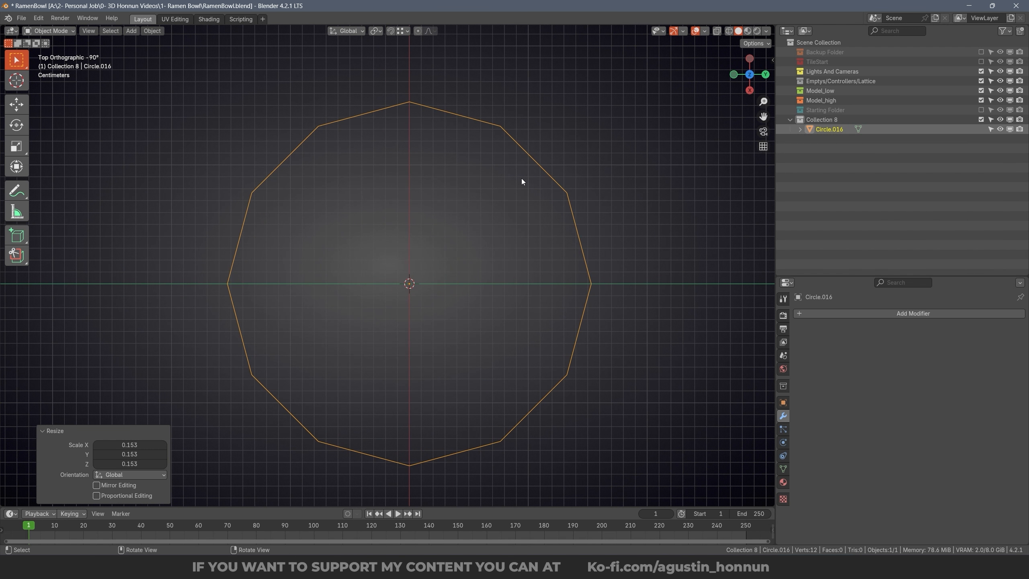
{"action": "key", "text": "s"}
{"action": "key", "text": "x"}
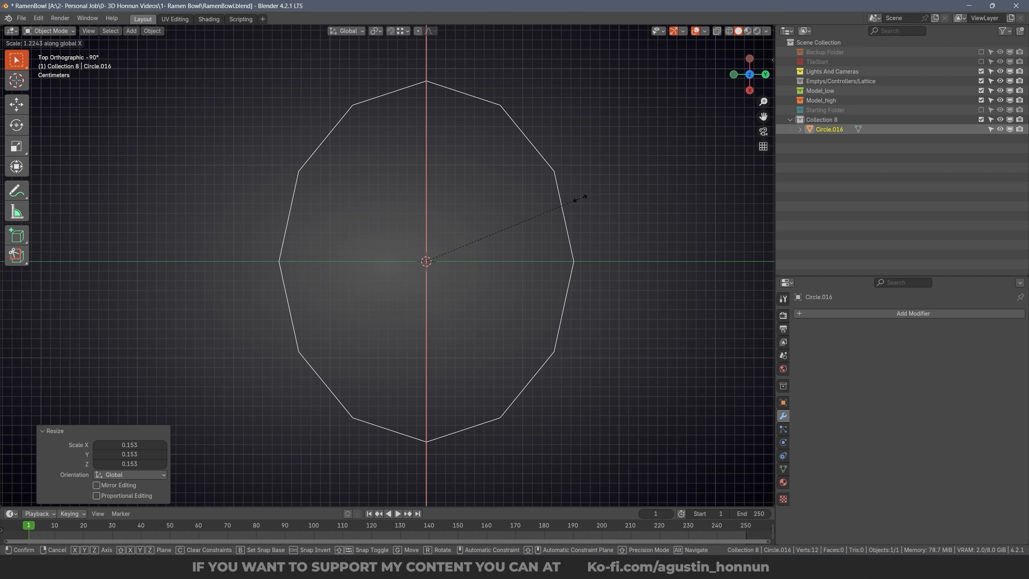
{"action": "left_click", "coordinate": [588, 197]}
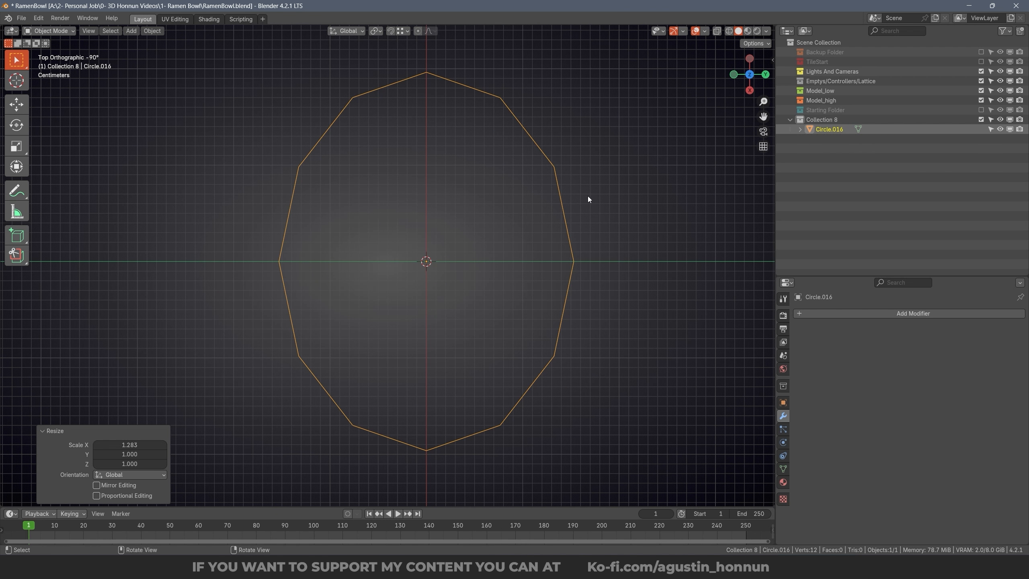
{"action": "scroll", "coordinate": [538, 212], "scroll_direction": "down", "scroll_amount": 2}
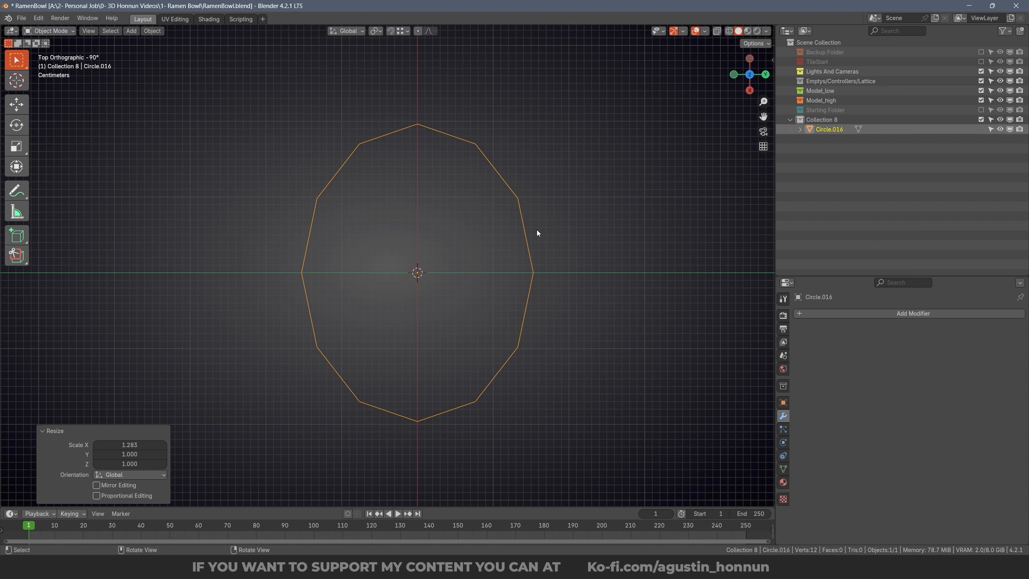
Step: Fill the oval with a face and inset it about 15.6 cm to form a border, ending in edge selection with nothing selected
{"action": "key", "text": "Tab"}
{"action": "key", "text": "f"}
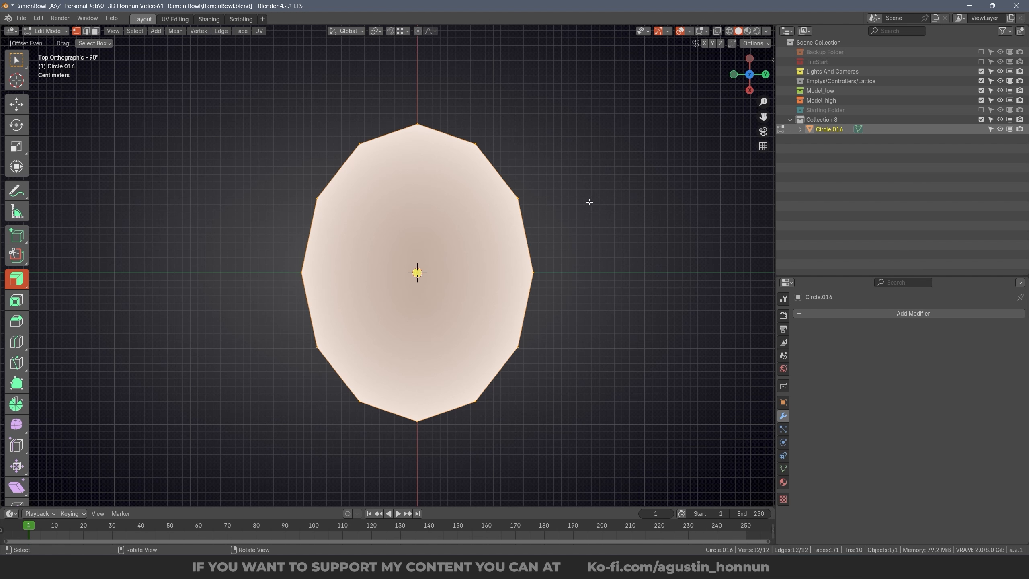
{"action": "key", "text": "i"}
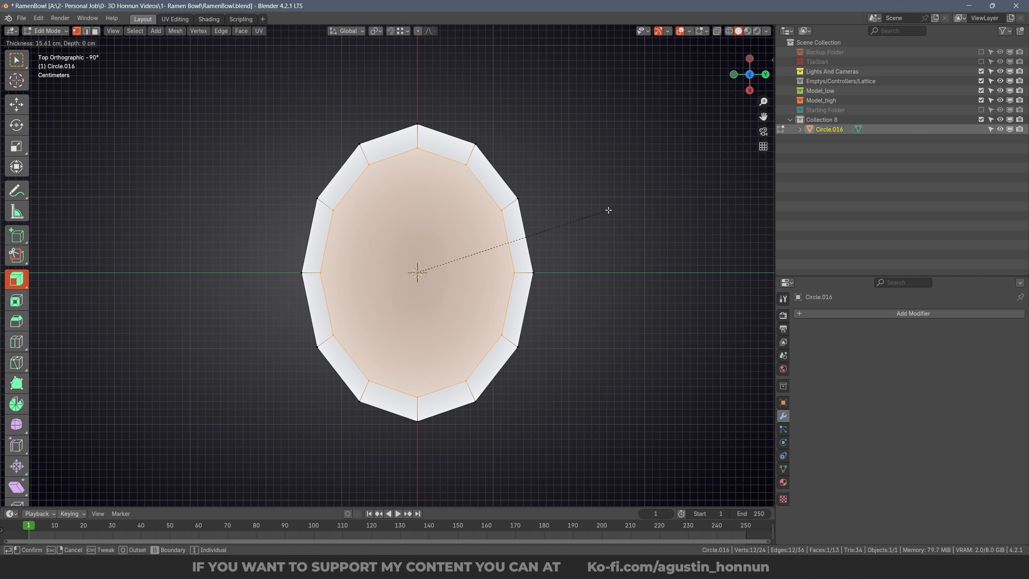
{"action": "left_click", "coordinate": [608, 210]}
{"action": "scroll", "coordinate": [536, 238], "scroll_direction": "up", "scroll_amount": 2}
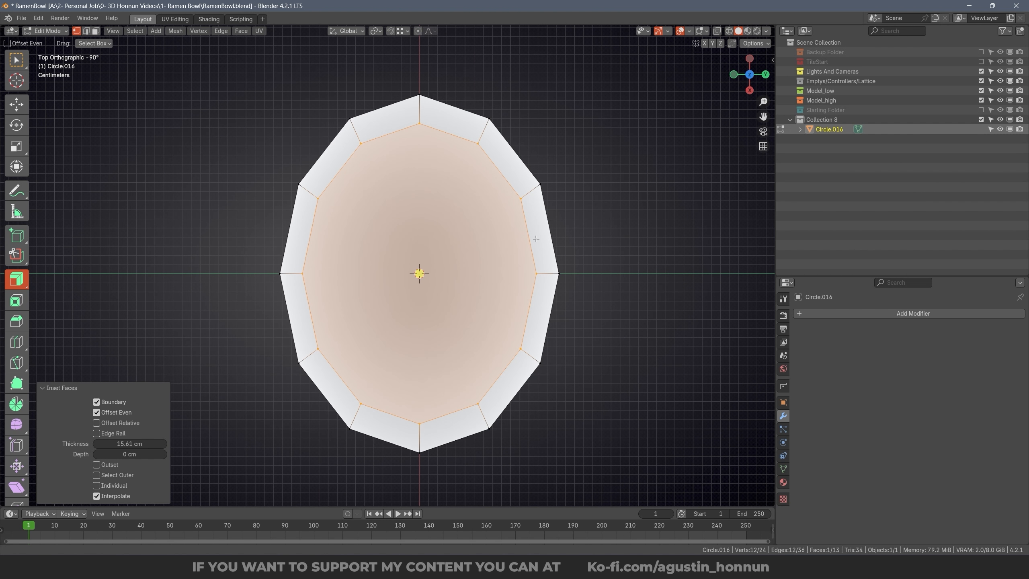
{"action": "scroll", "coordinate": [536, 238], "scroll_direction": "down", "scroll_amount": 1}
{"action": "key", "text": "ctrl+Tab"}
{"action": "left_click", "coordinate": [516, 278]}
{"action": "key", "text": "alt+a"}
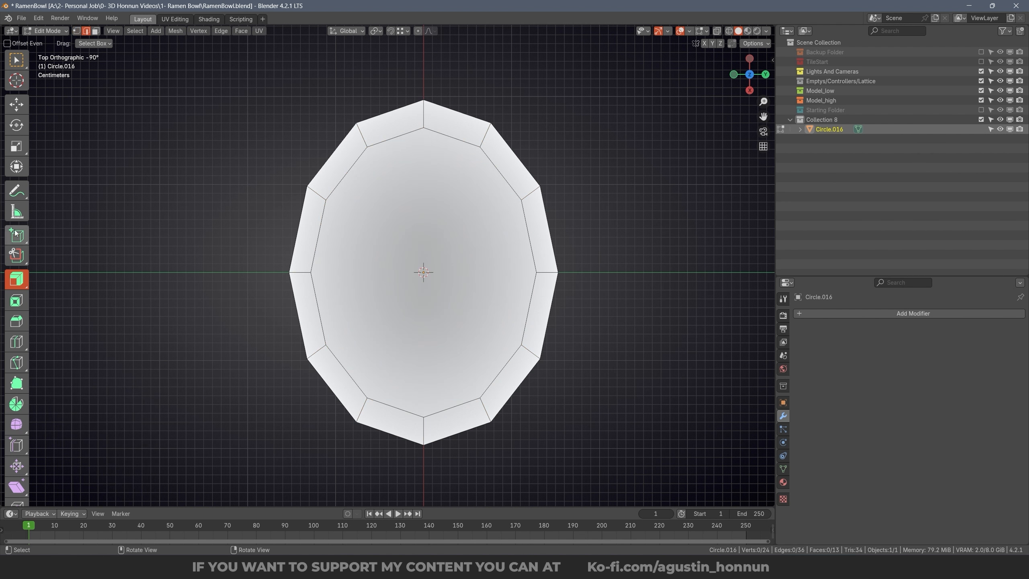
Step: Sketch freehand outlines over the oval with the Annotate tool, undo them, and return to the selection tool in Edit Mode
{"action": "left_click", "coordinate": [16, 191]}
{"action": "left_click_drag", "start_coordinate": [419, 100], "coordinate": [346, 150]}
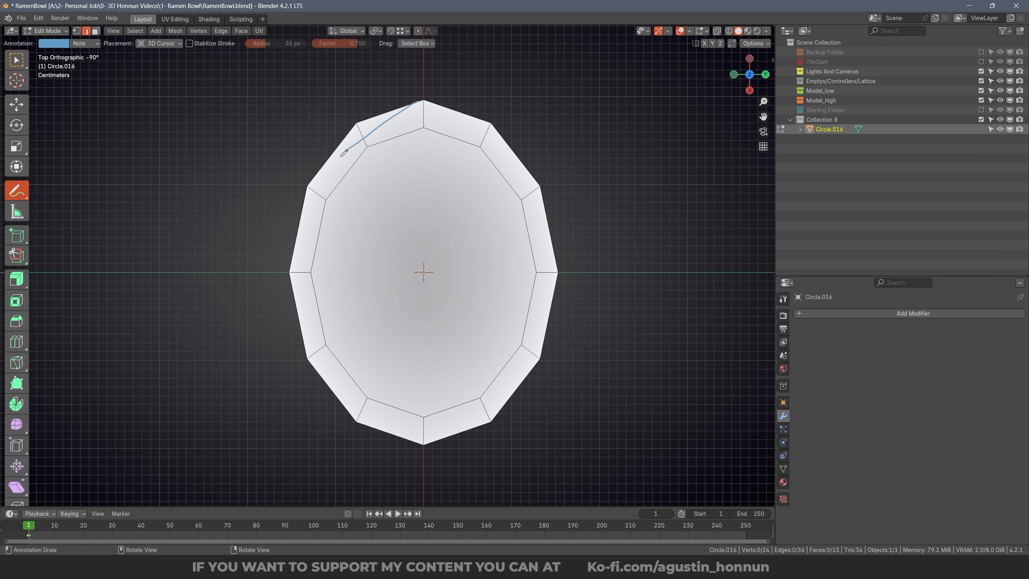
{"action": "left_click_drag", "start_coordinate": [377, 426], "coordinate": [489, 338]}
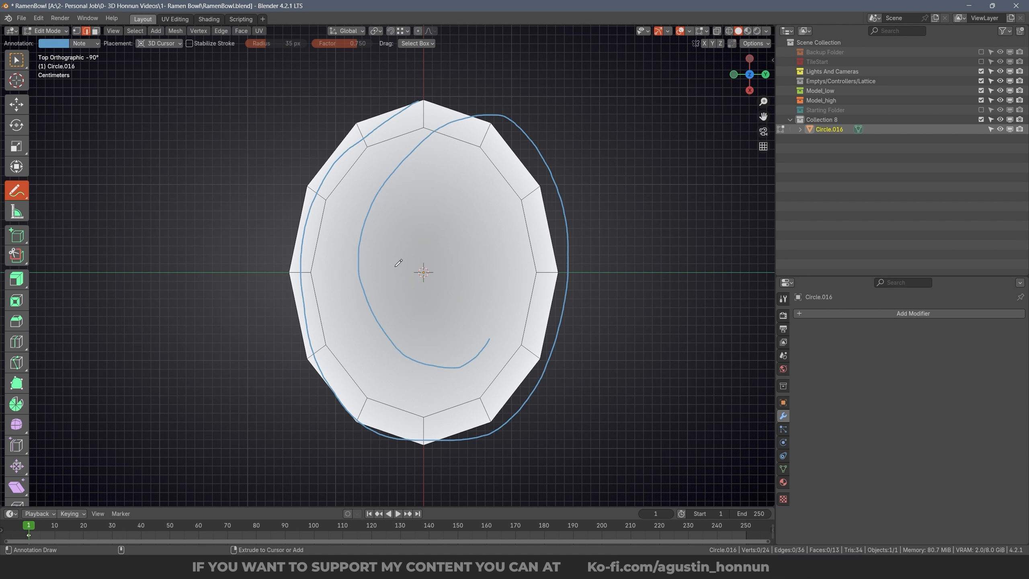
{"action": "key", "text": "ctrl+z"}
{"action": "left_click", "coordinate": [60, 33]}
{"action": "left_click", "coordinate": [54, 42]}
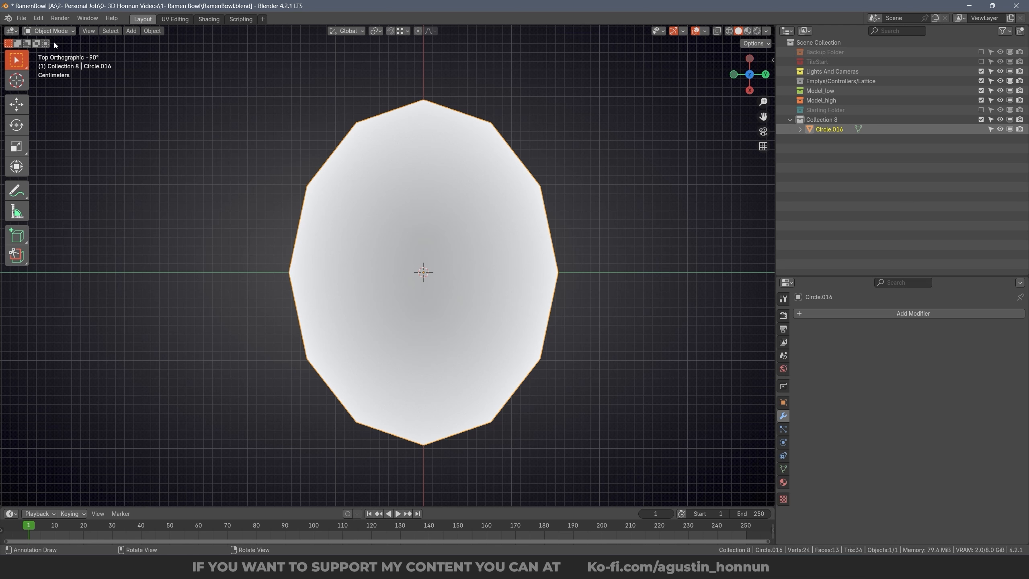
{"action": "key", "text": "Tab"}
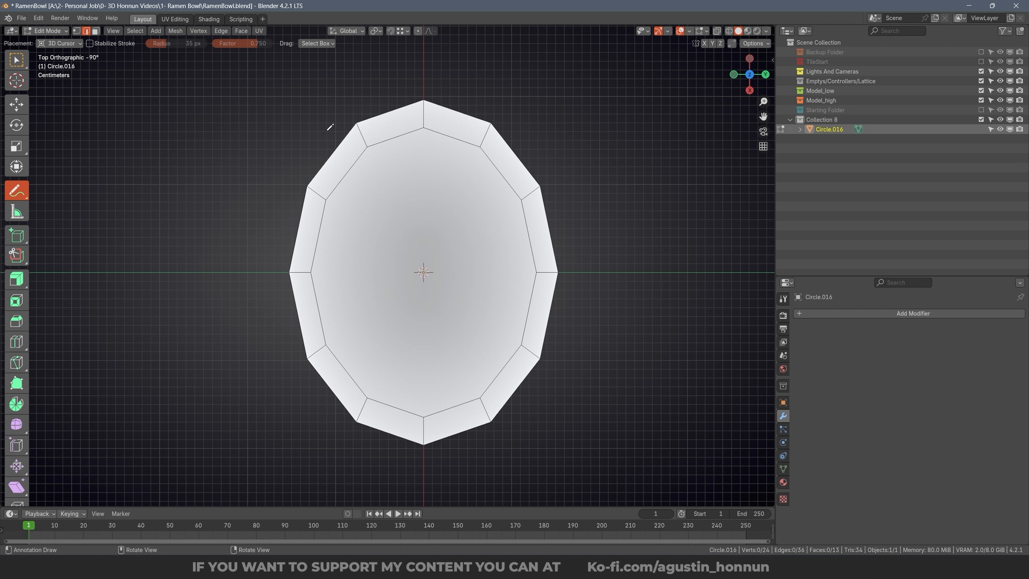
{"action": "left_click", "coordinate": [17, 59]}
Step: Select the oval's outer edge loop, duplicate it in place and separate the duplicate into its own object
{"action": "key", "text": "a"}
{"action": "key", "text": "a"}
{"action": "left_click", "coordinate": [359, 125], "text": "alt"}
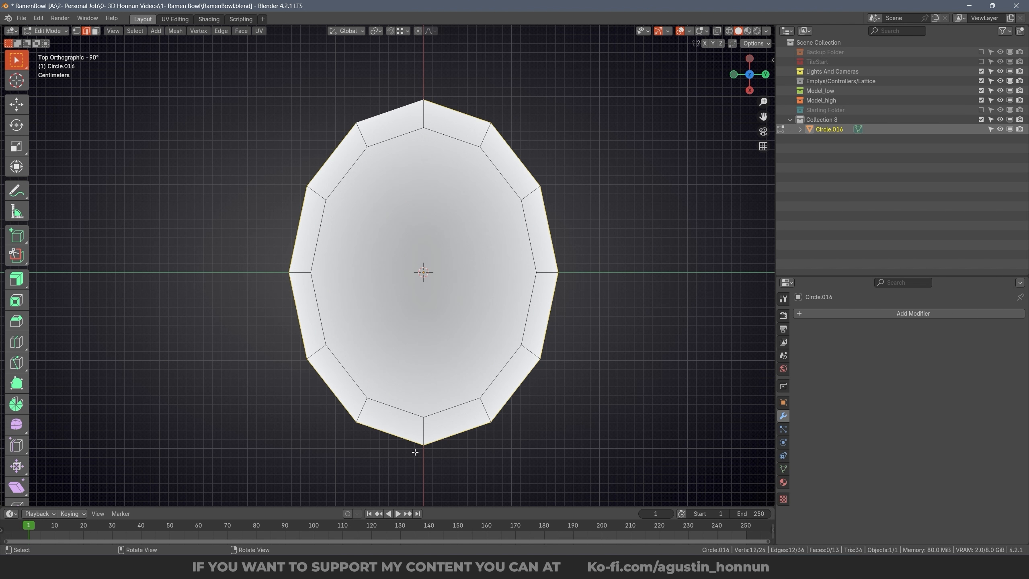
{"action": "middle_click_drag", "start_coordinate": [583, 351], "coordinate": [605, 190]}
{"action": "key", "text": "shift+d"}
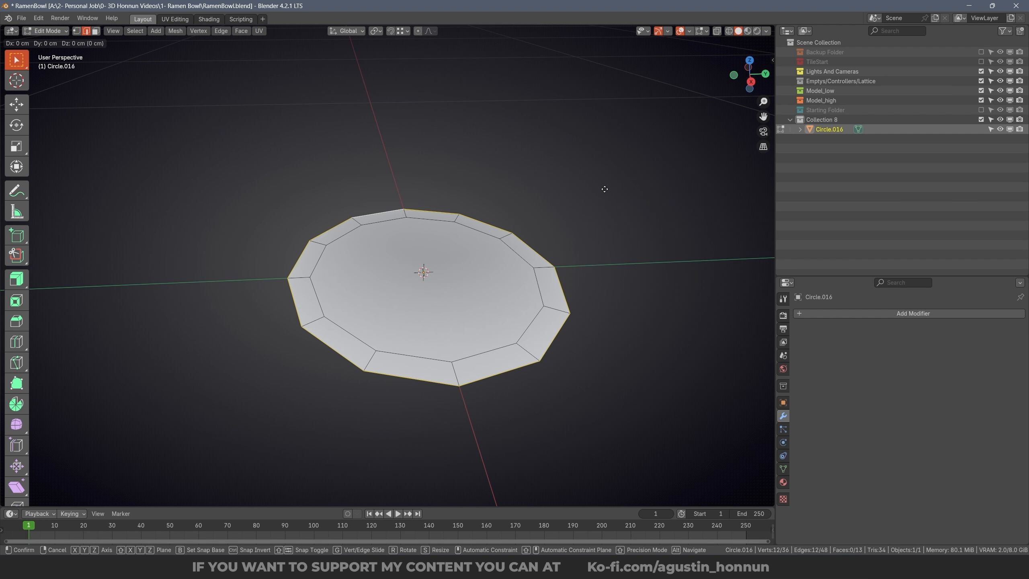
{"action": "right_click", "coordinate": [605, 190]}
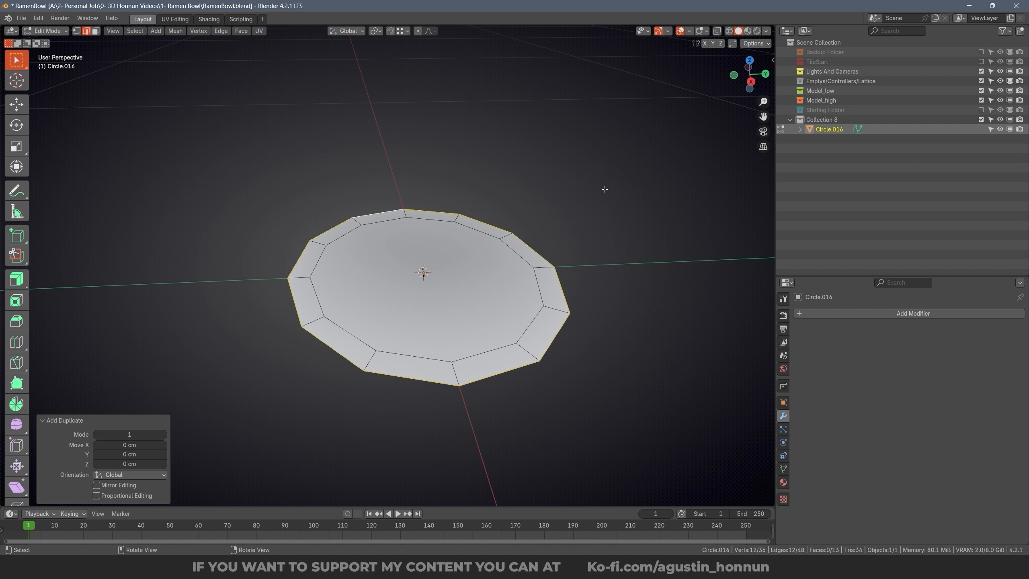
{"action": "key", "text": "p"}
{"action": "left_click", "coordinate": [605, 189]}
{"action": "key", "text": "Tab"}
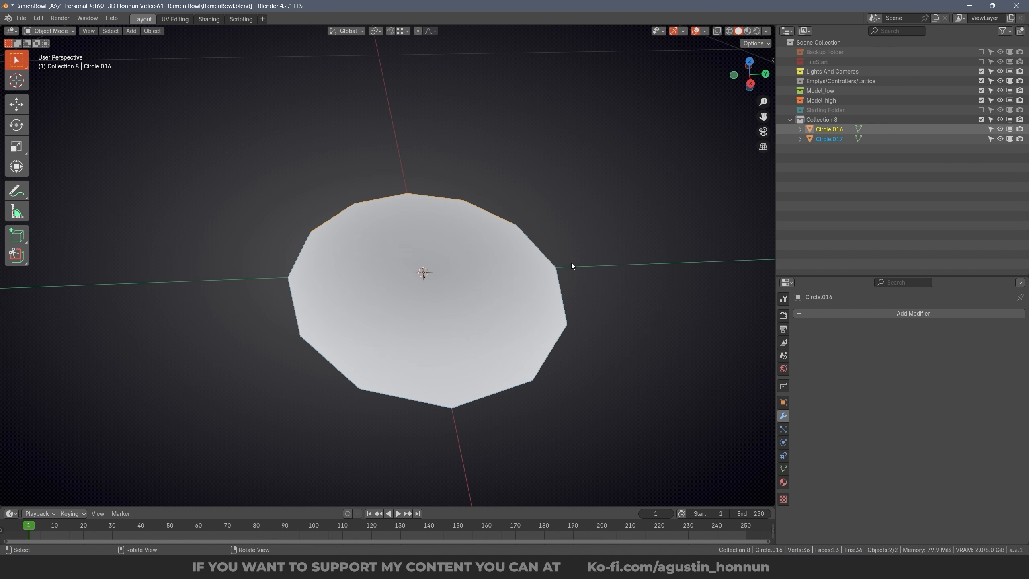
{"action": "left_click", "coordinate": [556, 265]}
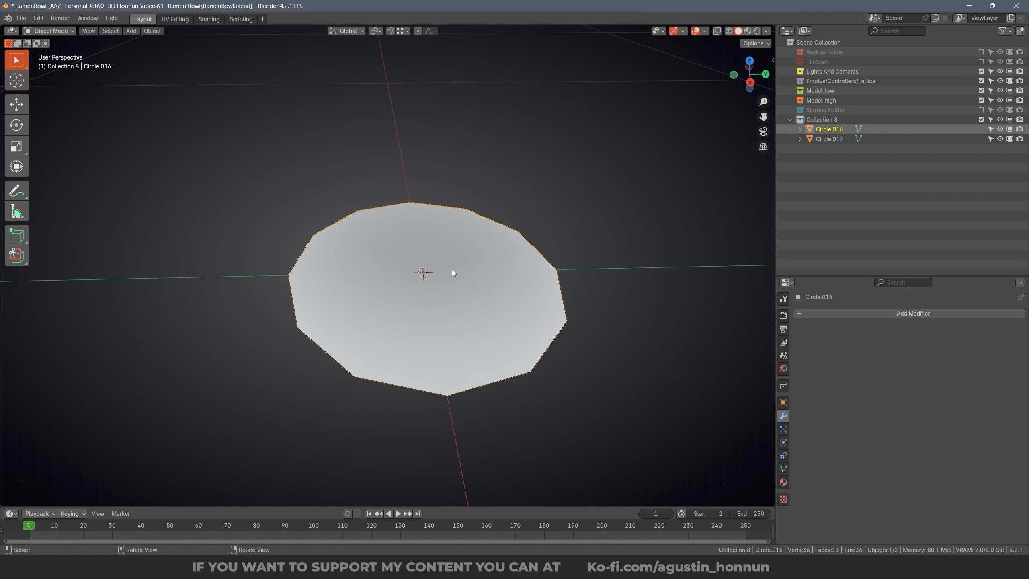
{"action": "key", "text": "g"}
{"action": "key", "text": "z"}
{"action": "key", "text": "Escape"}
{"action": "left_click", "coordinate": [558, 260]}
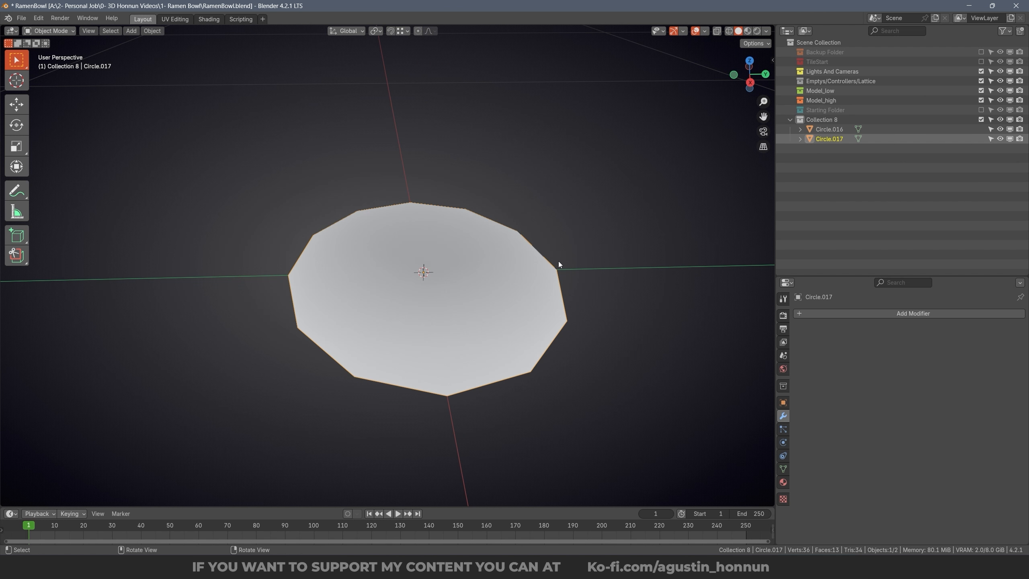
{"action": "key", "text": "g"}
{"action": "key", "text": "z"}
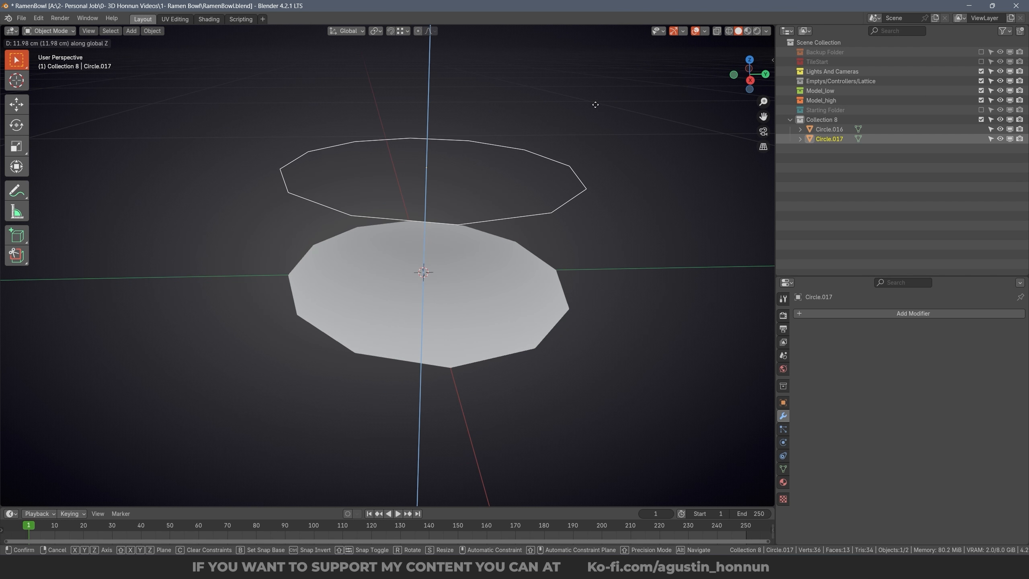
{"action": "left_click", "coordinate": [600, 101]}
Step: Hide the filled oval in the viewport and select the separated outline object
{"action": "middle_click_drag", "start_coordinate": [599, 101], "coordinate": [522, 296], "text": "alt"}
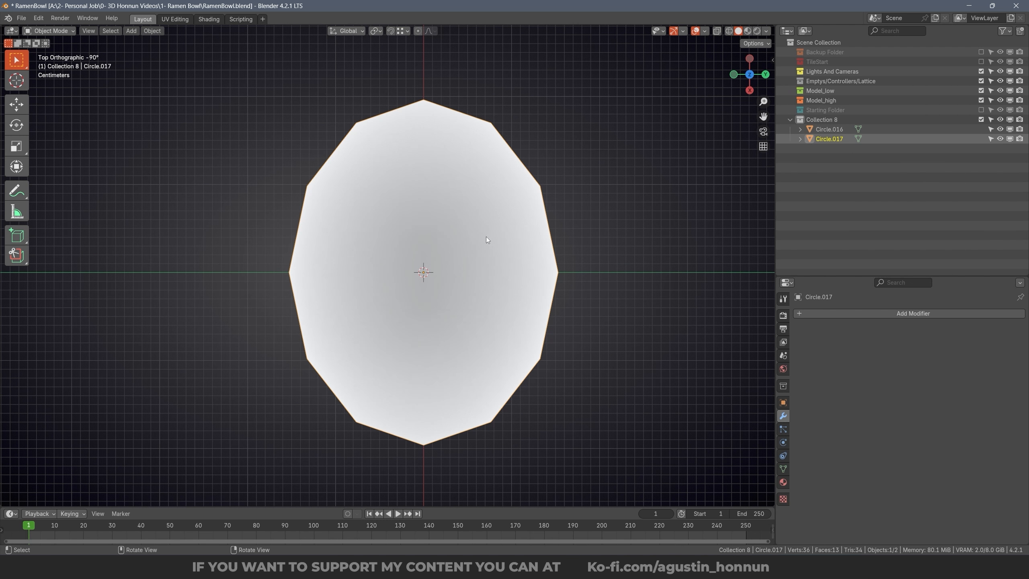
{"action": "left_click", "coordinate": [996, 129]}
{"action": "left_click", "coordinate": [1010, 129]}
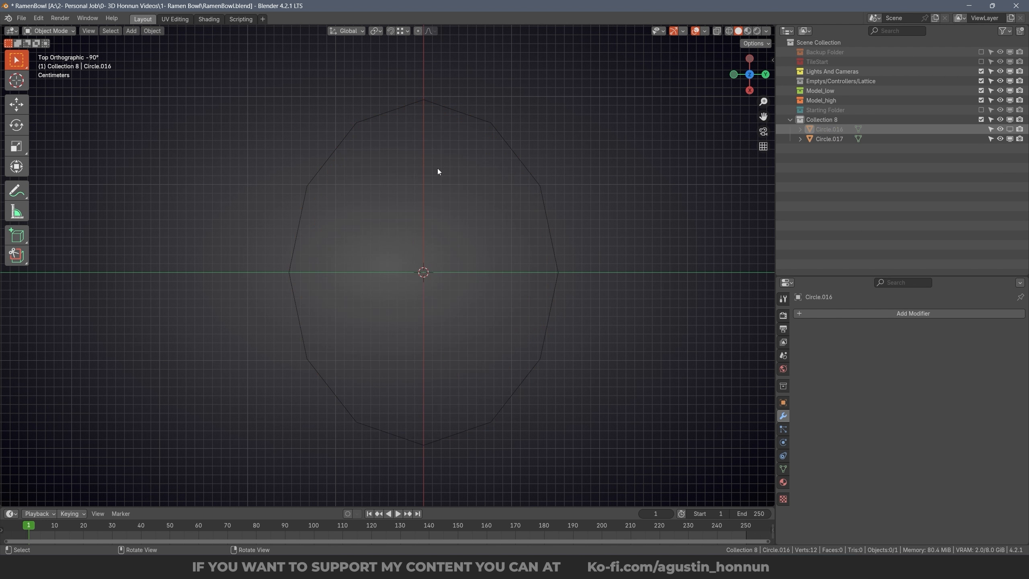
{"action": "left_click", "coordinate": [474, 116]}
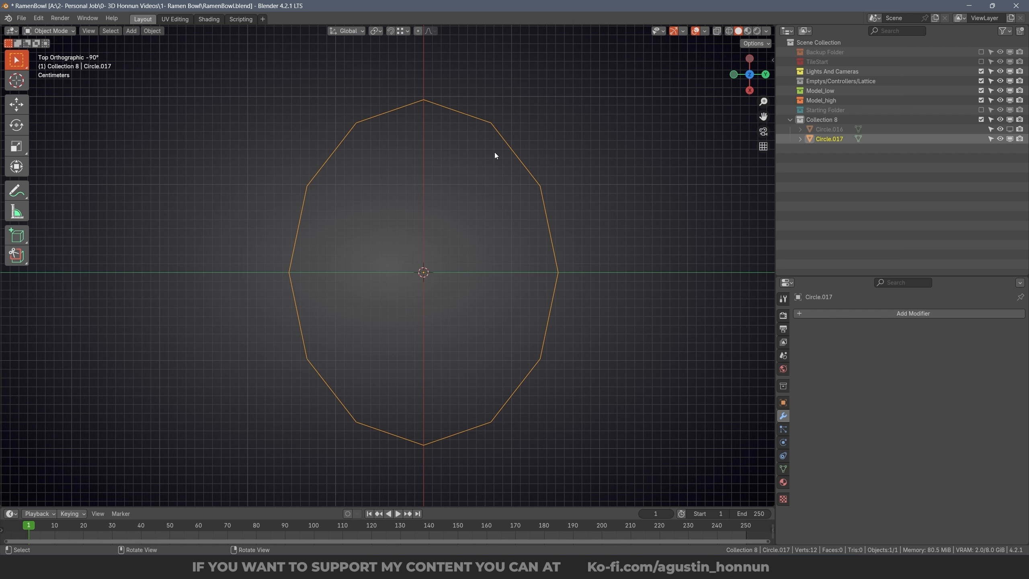
Step: Rip the outline's upper end vertex in Edit Mode, offsetting the loose vertex about 1.2 cm inward
{"action": "key", "text": "Tab"}
{"action": "key", "text": "ctrl+Tab"}
{"action": "left_click", "coordinate": [477, 145]}
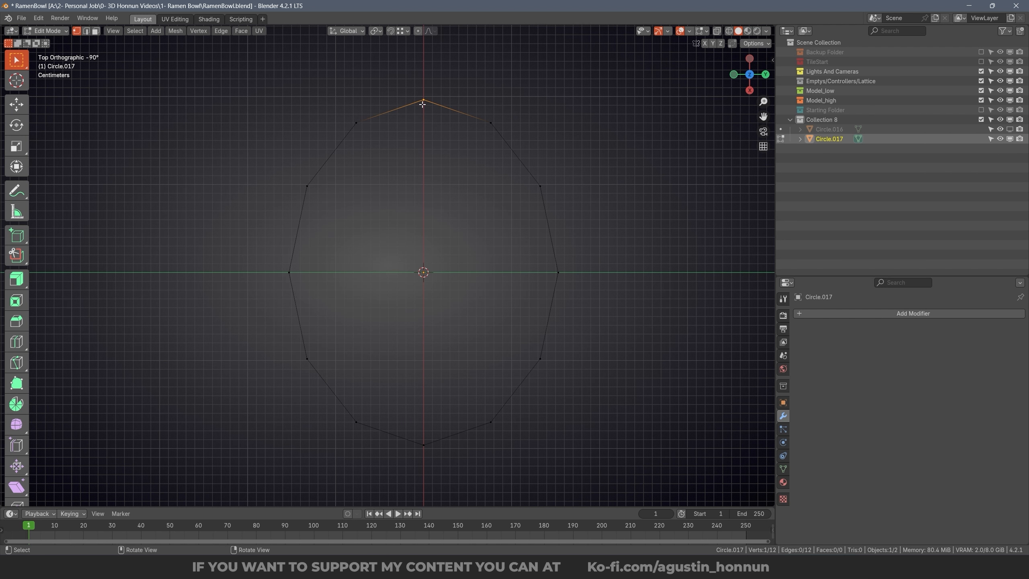
{"action": "key", "text": "v"}
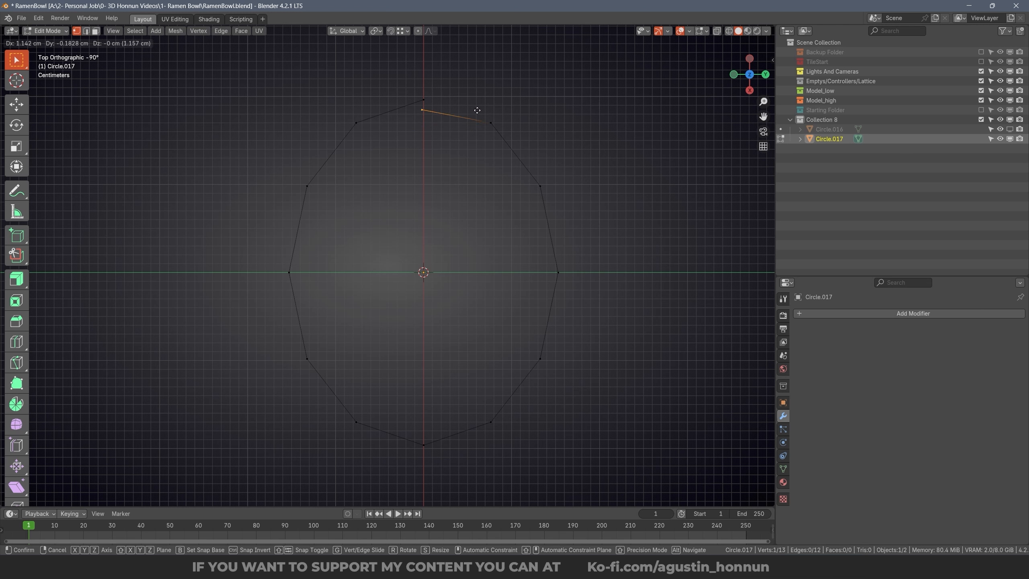
{"action": "left_click", "coordinate": [477, 110]}
Step: Extrude the ripped vertex through eight segments around the inside of the outline to form an inward spiral
{"action": "key", "text": "v"}
{"action": "left_click", "coordinate": [410, 147]}
{"action": "key", "text": "e"}
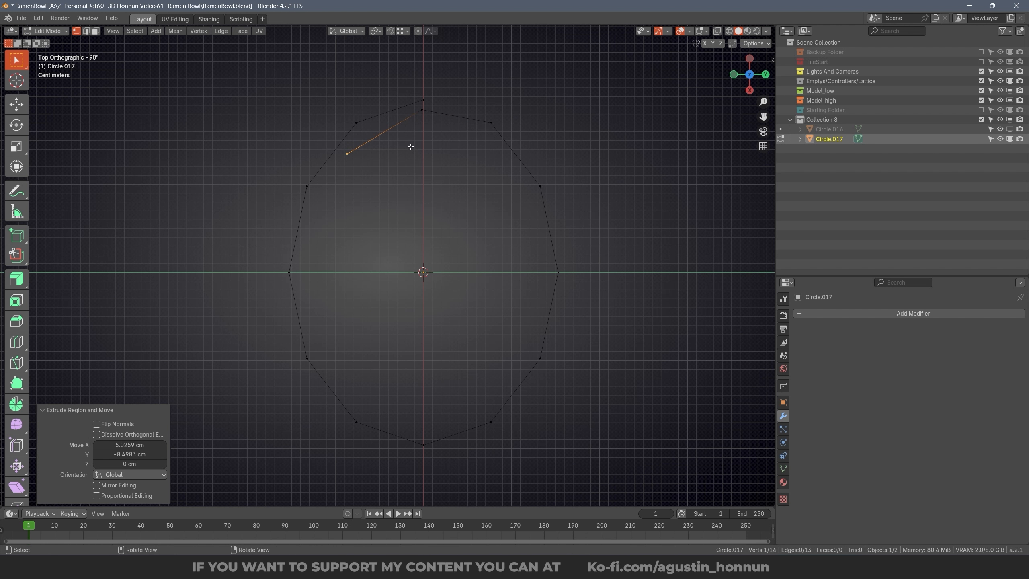
{"action": "left_click", "coordinate": [383, 263]}
{"action": "key", "text": "e"}
{"action": "left_click", "coordinate": [385, 322]}
{"action": "key", "text": "e"}
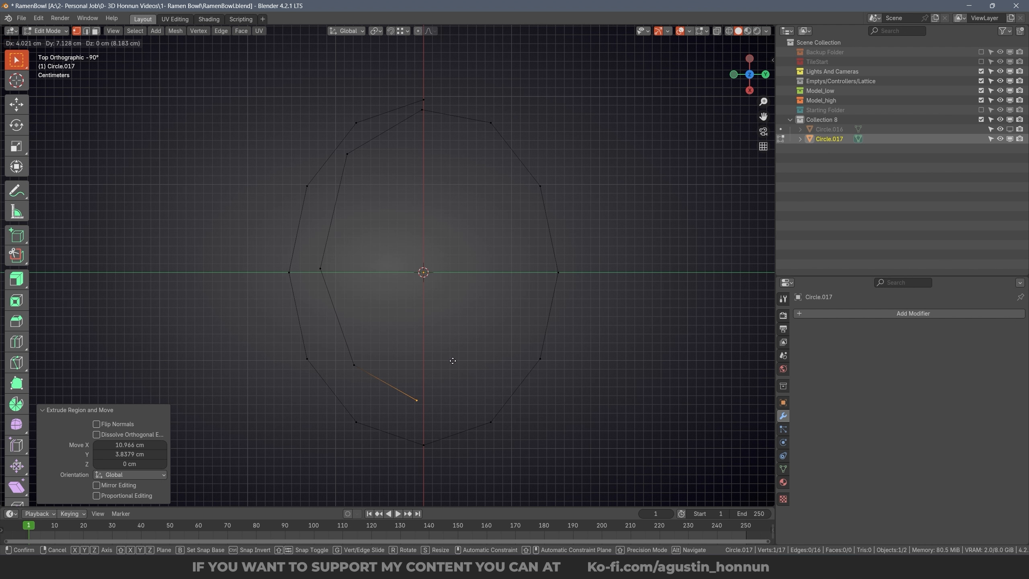
{"action": "left_click", "coordinate": [468, 365]}
{"action": "key", "text": "e"}
{"action": "left_click", "coordinate": [532, 320]}
{"action": "key", "text": "e"}
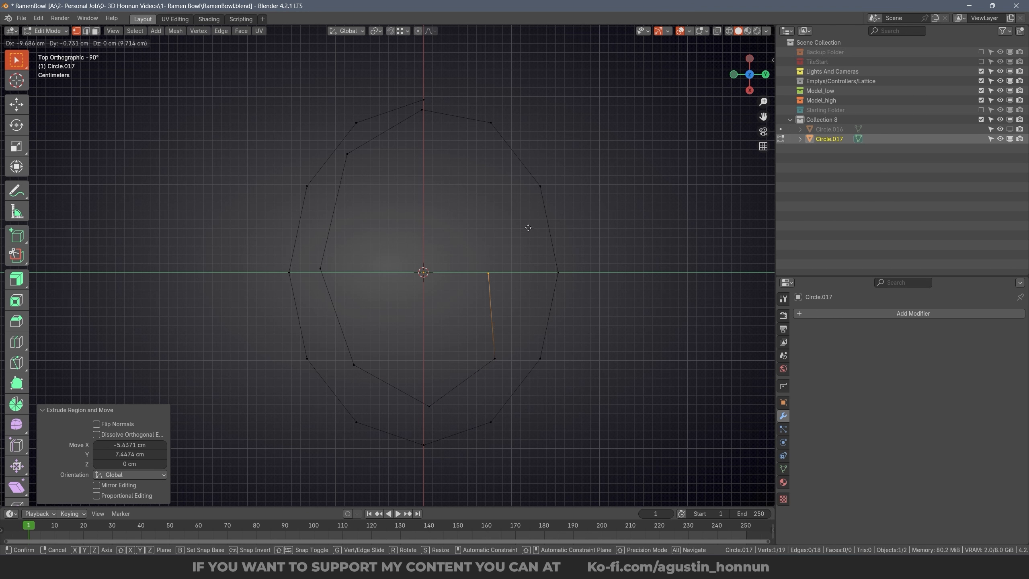
{"action": "left_click", "coordinate": [554, 233]}
{"action": "key", "text": "e"}
{"action": "left_click", "coordinate": [515, 158]}
{"action": "key", "text": "e"}
{"action": "left_click", "coordinate": [453, 135]}
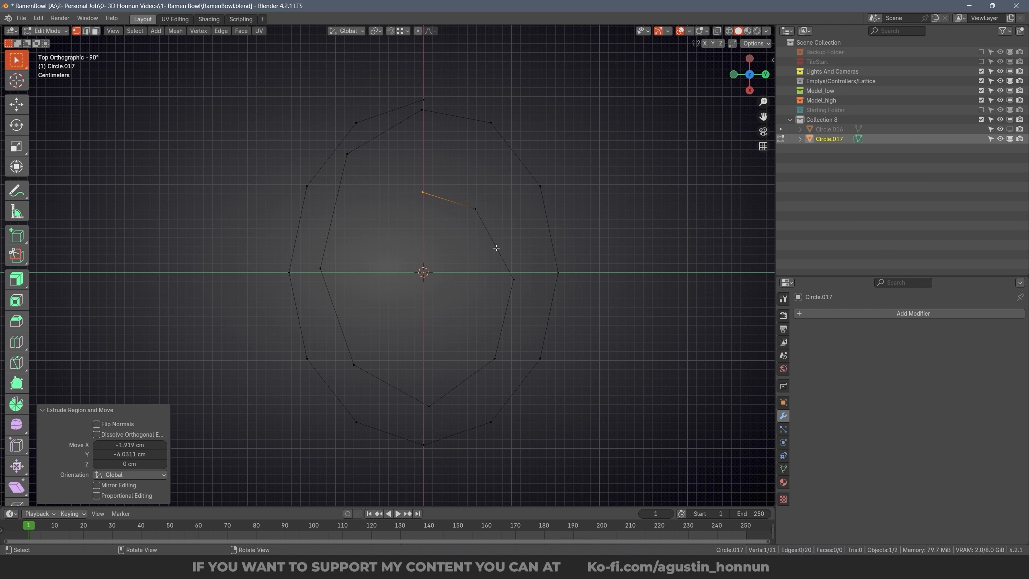
Step: Select the whole spiral and extrude it about 2.21 cm along Z into a vertical strip
{"action": "key", "text": "a"}
{"action": "middle_click_drag", "start_coordinate": [490, 303], "coordinate": [494, 207]}
{"action": "key", "text": "e"}
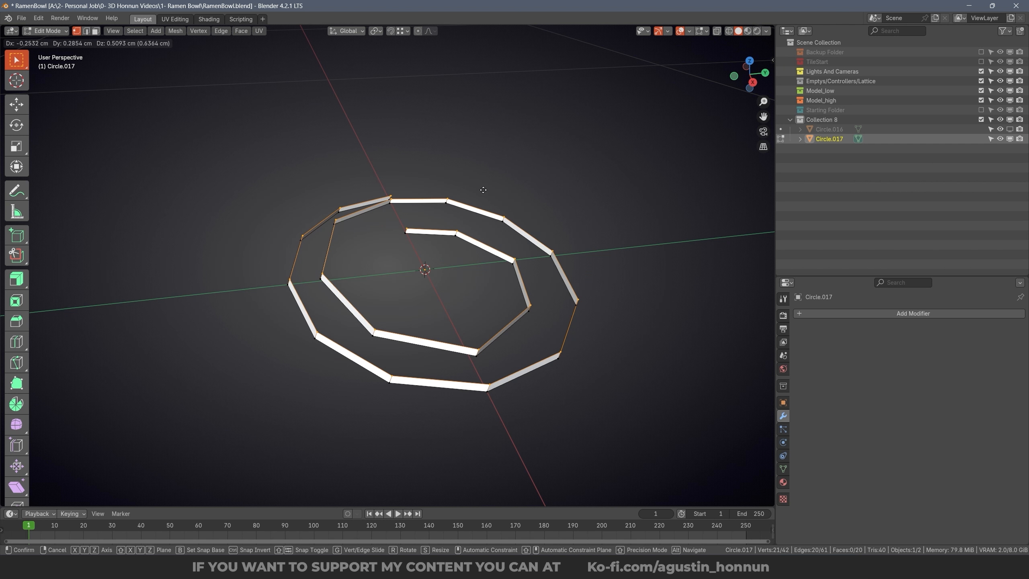
{"action": "key", "text": "z"}
{"action": "left_click", "coordinate": [494, 178]}
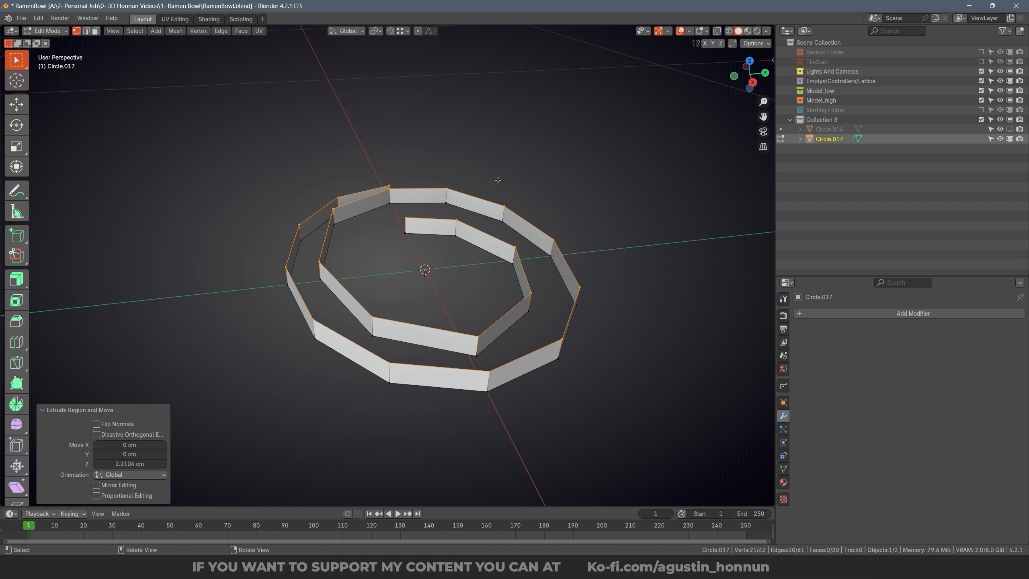
Step: Leave Edit Mode and add a Solidify modifier to the spiral strip
{"action": "key", "text": "Tab"}
{"action": "middle_click_drag", "start_coordinate": [496, 178], "coordinate": [466, 262]}
{"action": "left_click", "coordinate": [835, 316]}
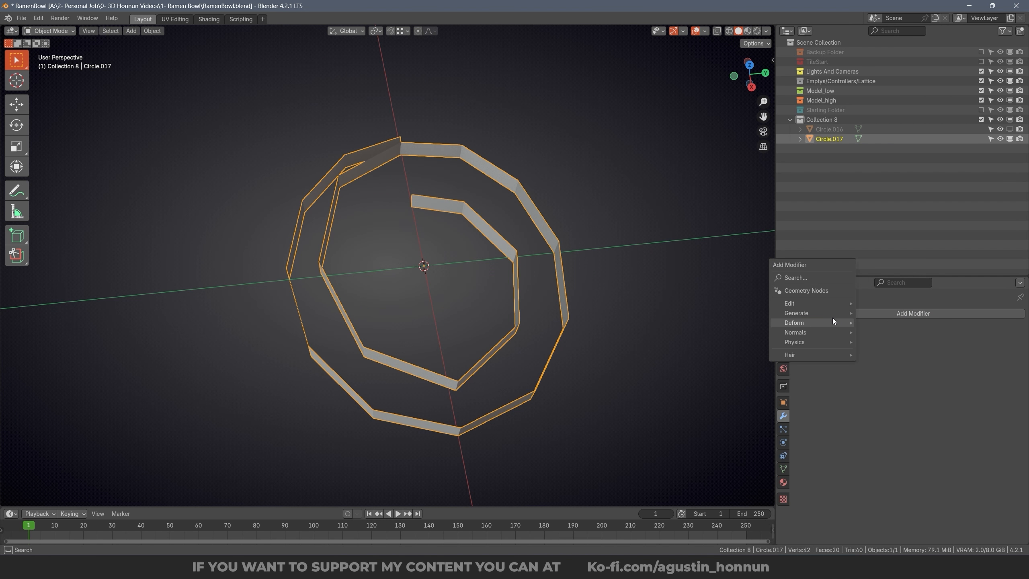
{"action": "mouse_move", "coordinate": [811, 314]}
{"action": "left_click", "coordinate": [887, 427]}
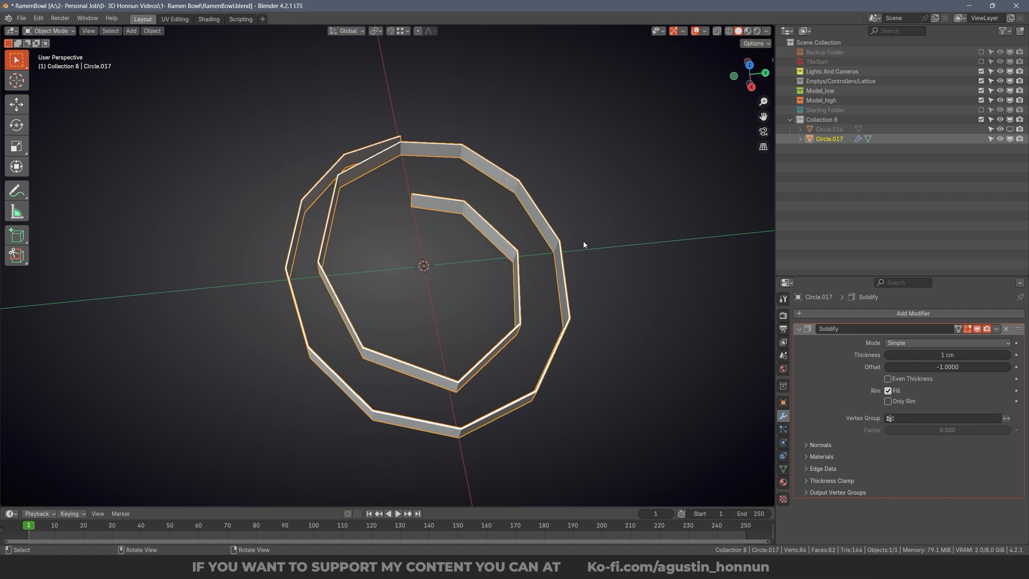
{"action": "middle_click_drag", "start_coordinate": [584, 241], "coordinate": [537, 281], "text": "alt"}
Step: Set the Solidify thickness to about -10.9 cm and apply the modifier
{"action": "left_click_drag", "start_coordinate": [942, 356], "coordinate": [987, 356]}
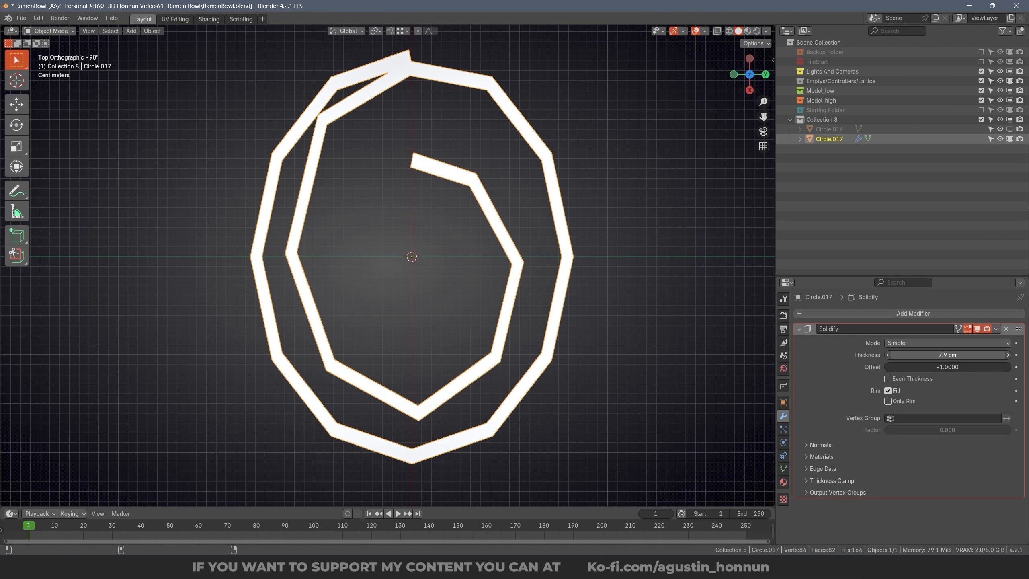
{"action": "left_click_drag", "start_coordinate": [946, 355], "coordinate": [901, 355]}
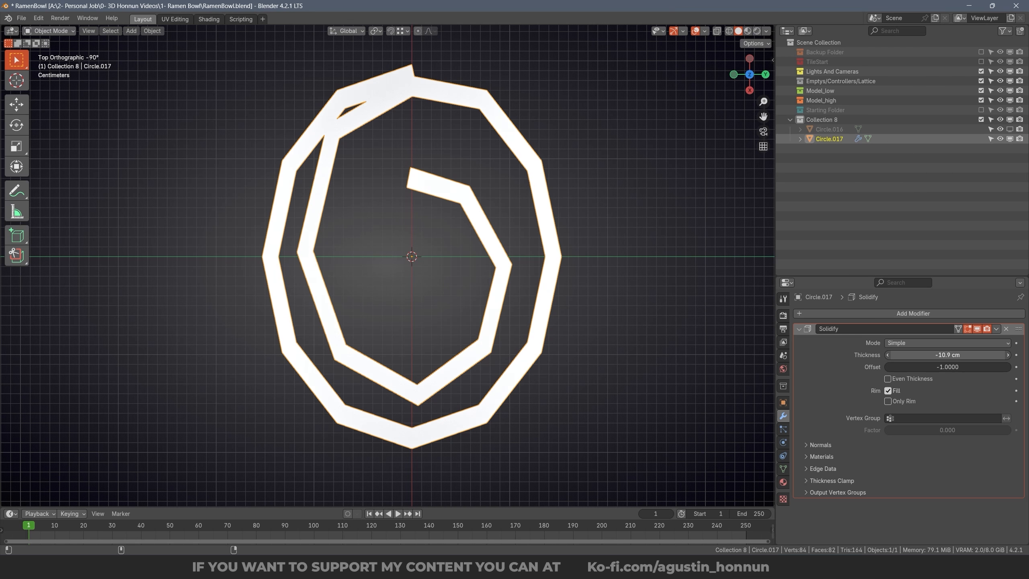
{"action": "middle_click_drag", "start_coordinate": [600, 223], "coordinate": [514, 308]}
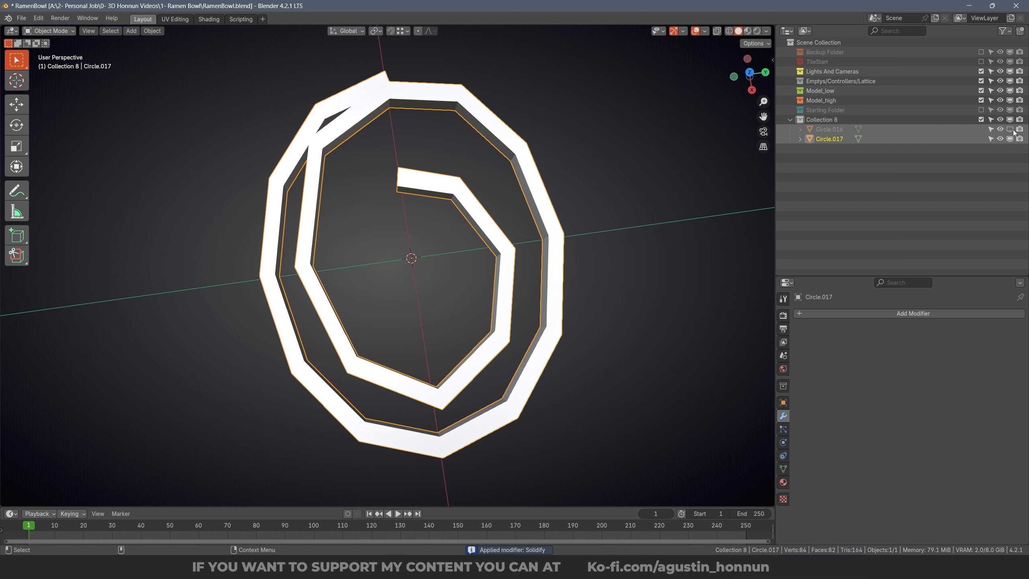
Step: Show the filled oval again and raise its mesh about 0.5 cm along Z in Edit Mode
{"action": "left_click", "coordinate": [1009, 129]}
{"action": "left_click", "coordinate": [466, 194]}
{"action": "middle_click_drag", "start_coordinate": [466, 194], "coordinate": [560, 216], "text": "alt"}
{"action": "key", "text": "Tab"}
{"action": "middle_click_drag", "start_coordinate": [548, 282], "coordinate": [516, 237]}
{"action": "scroll", "coordinate": [516, 236], "scroll_direction": "up", "scroll_amount": 1}
{"action": "key", "text": "g"}
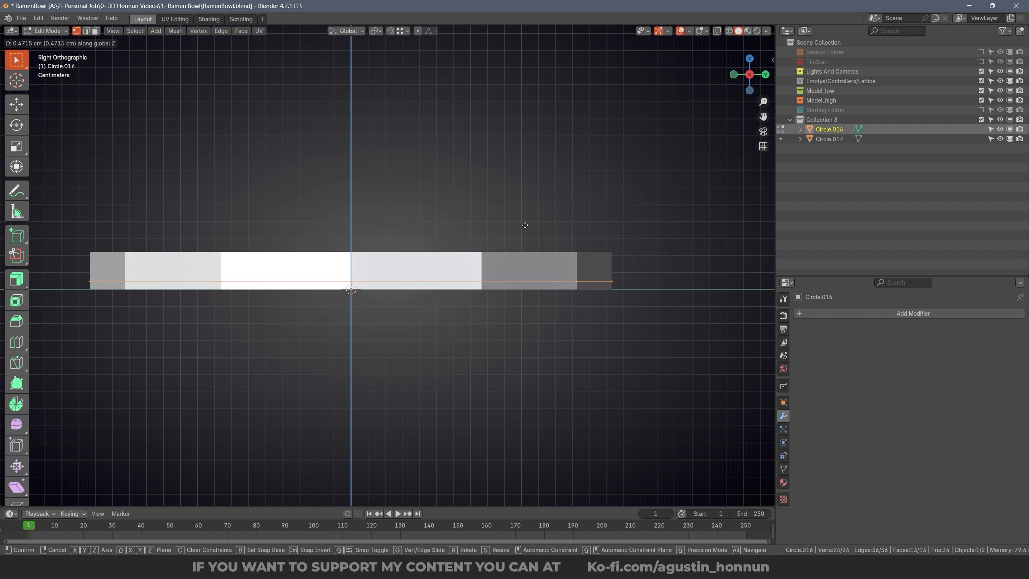
{"action": "left_click", "coordinate": [525, 225]}
{"action": "key", "text": "shift+z"}
{"action": "scroll", "coordinate": [499, 261], "scroll_direction": "up", "scroll_amount": 3}
{"action": "key", "text": "g"}
{"action": "key", "text": "z"}
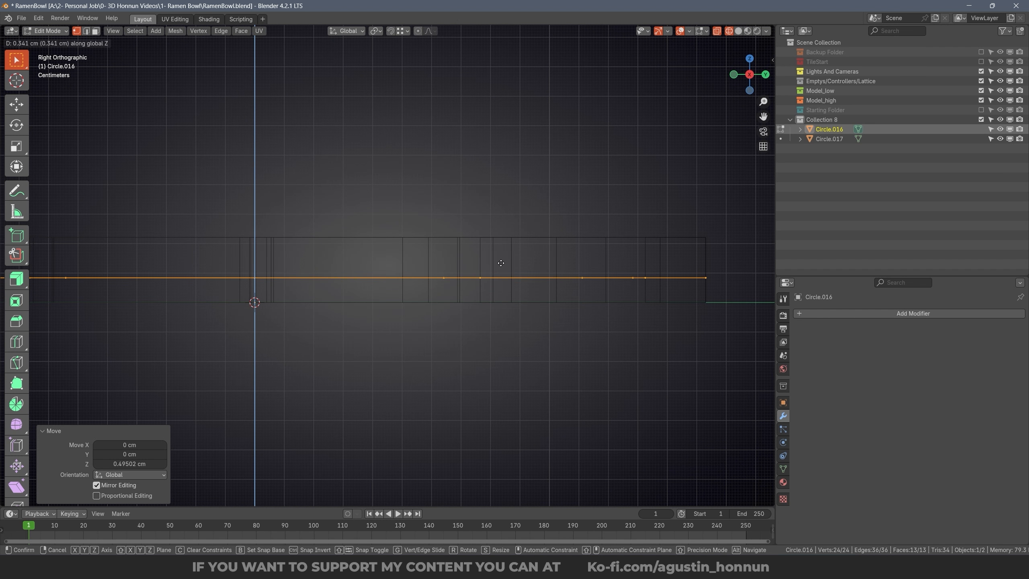
{"action": "left_click", "coordinate": [501, 269]}
{"action": "key", "text": "e"}
{"action": "mouse_move", "coordinate": [501, 269]}
{"action": "middle_mouse_down", "text": "alt+shift"}
{"action": "mouse_move", "coordinate": [572, 267]}
{"action": "mouse_move", "coordinate": [587, 227]}
{"action": "mouse_move", "coordinate": [582, 214]}
{"action": "mouse_move", "coordinate": [532, 241]}
{"action": "middle_mouse_up", "text": "alt+shift"}
{"action": "key", "text": "Escape"}
{"action": "key", "text": "ctrl+z"}
Step: Isolate the oval, divide its inner face into six quads around a central vertex, and unhide the spiral
{"action": "key", "text": "shift+z"}
{"action": "key", "text": "Tab"}
{"action": "key", "text": "shift+h"}
{"action": "key", "text": "Tab"}
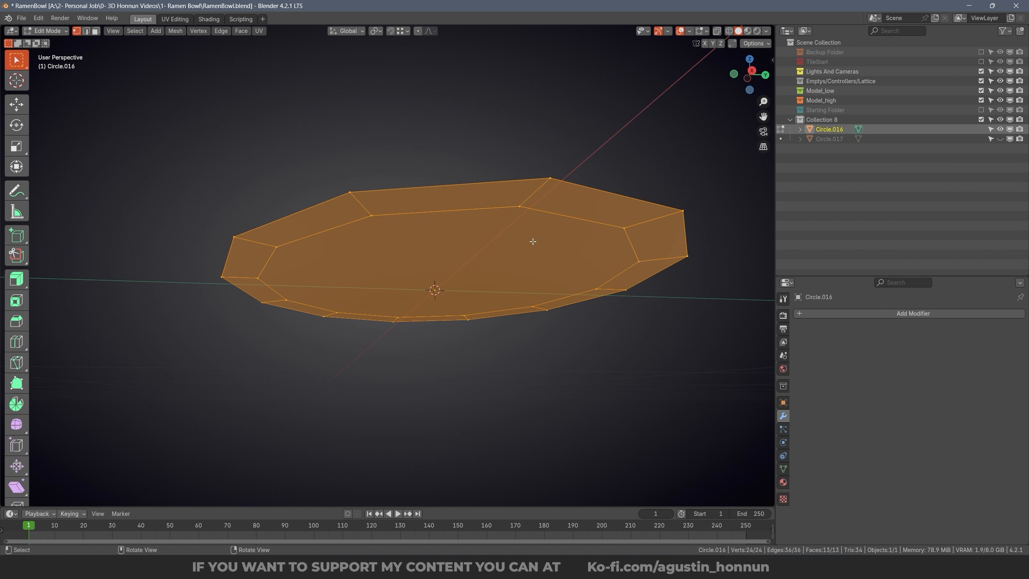
{"action": "left_click", "coordinate": [515, 234]}
{"action": "left_click", "coordinate": [519, 206]}
{"action": "key", "text": "ctrl+KP_7"}
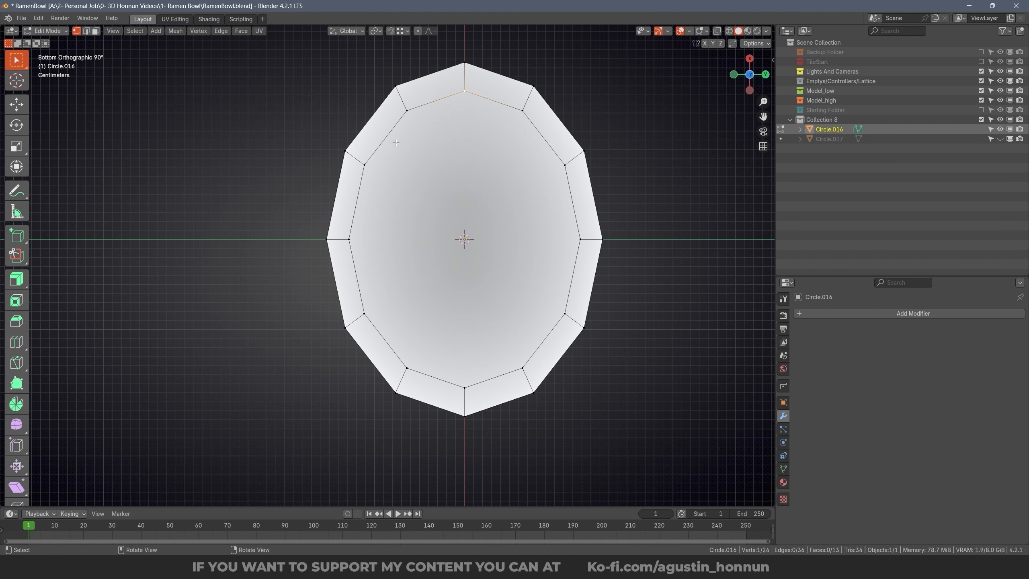
{"action": "key", "text": "alt+h"}
{"action": "middle_click_drag", "start_coordinate": [532, 113], "coordinate": [529, 178]}
Step: Select the oval's entire mesh and extrude it upward to give it thickness within the spiral's height
{"action": "key", "text": "a"}
{"action": "key", "text": "KP_3"}
{"action": "key", "text": "alt+z"}
{"action": "key", "text": "e"}
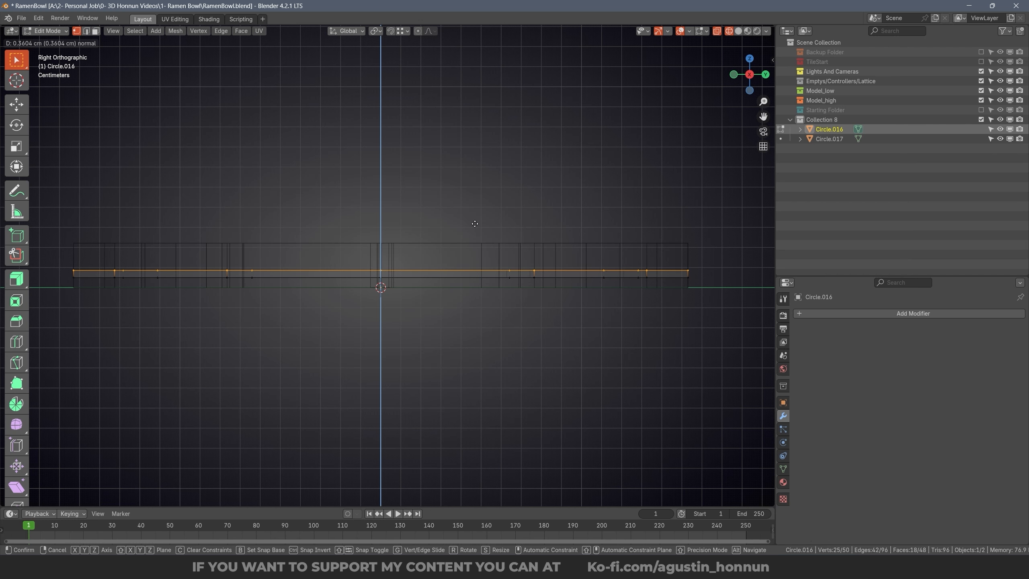
{"action": "left_click", "coordinate": [500, 210]}
Step: Scale the extruded oval to 0.983, then shrink it further to fit inside the spiral's outer rim
{"action": "middle_click_drag", "start_coordinate": [500, 209], "coordinate": [692, 260]}
{"action": "key", "text": "s"}
{"action": "left_click", "coordinate": [707, 250]}
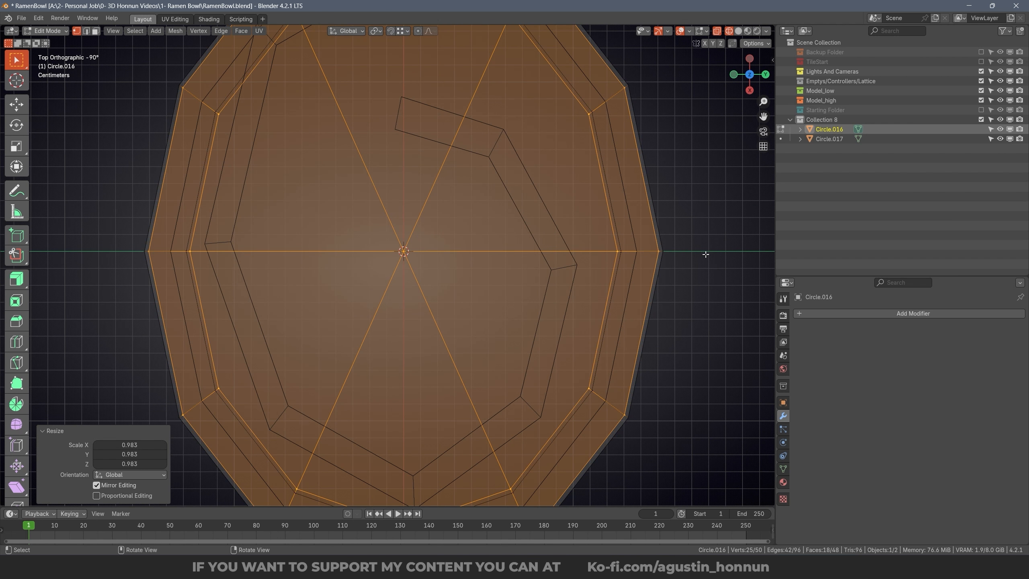
{"action": "scroll", "coordinate": [707, 251], "scroll_direction": "down", "scroll_amount": 2}
{"action": "key", "text": "alt+z"}
{"action": "scroll", "coordinate": [514, 132], "scroll_direction": "down", "scroll_amount": 3}
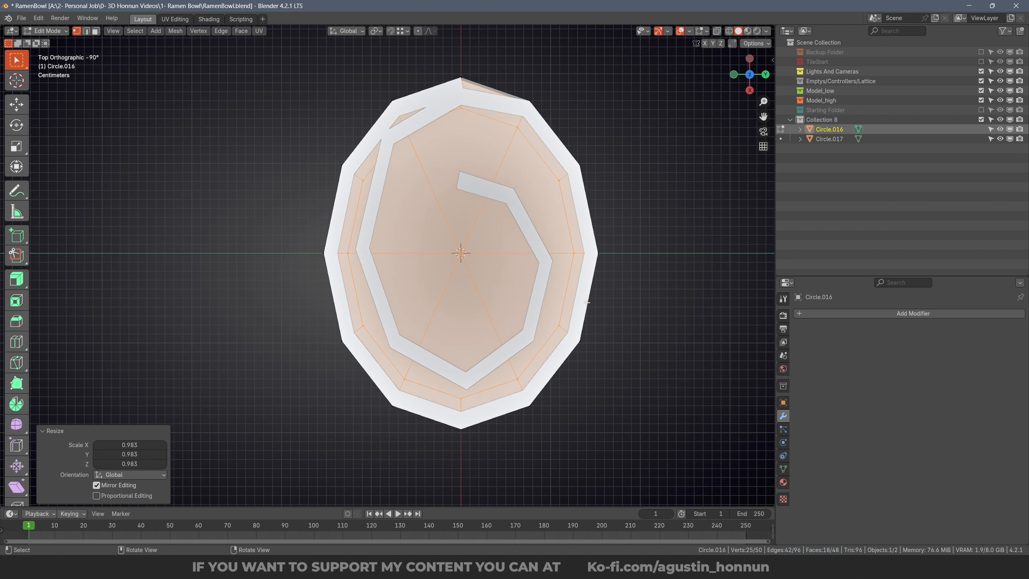
{"action": "scroll", "coordinate": [634, 255], "scroll_direction": "up", "scroll_amount": 4}
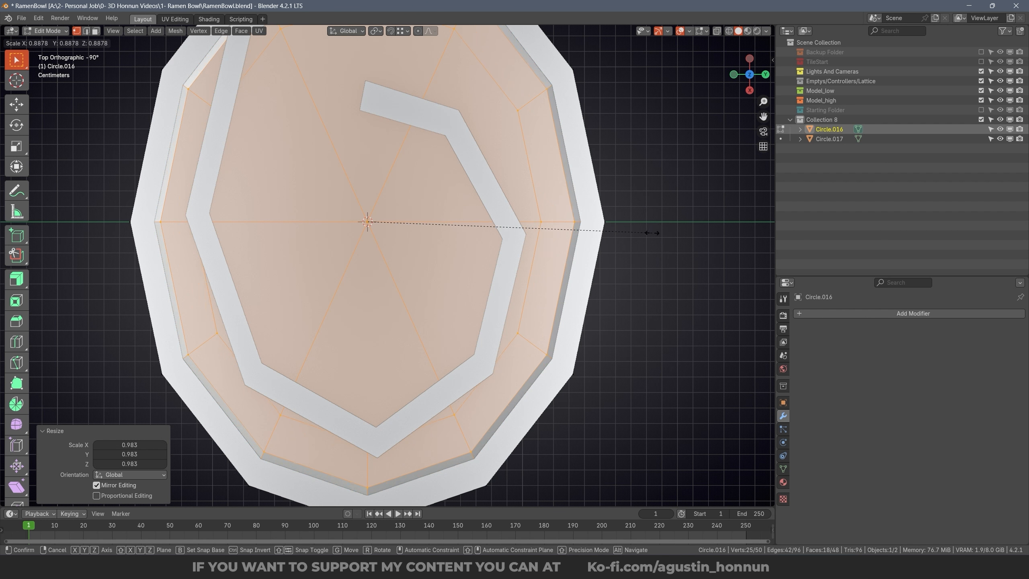
{"action": "left_click", "coordinate": [677, 230]}
Step: Return to Object Mode and add a level 3 Subdivision modifier to both the oval and the spiral
{"action": "key", "text": "Tab"}
{"action": "middle_click_drag", "start_coordinate": [559, 308], "coordinate": [527, 259]}
{"action": "key", "text": "alt+a"}
{"action": "key", "text": "a"}
{"action": "key", "text": "ctrl+3"}
Step: Shade the oval and the spiral smooth, then deselect everything
{"action": "left_click", "coordinate": [530, 280]}
{"action": "left_click", "coordinate": [453, 261], "text": "shift"}
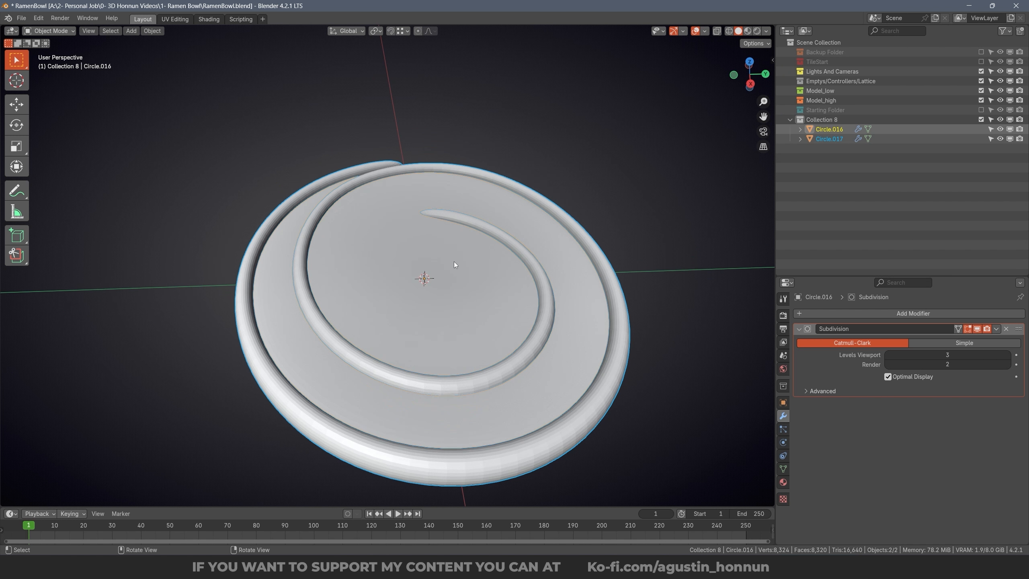
{"action": "right_click", "coordinate": [454, 261]}
{"action": "left_click", "coordinate": [452, 261]}
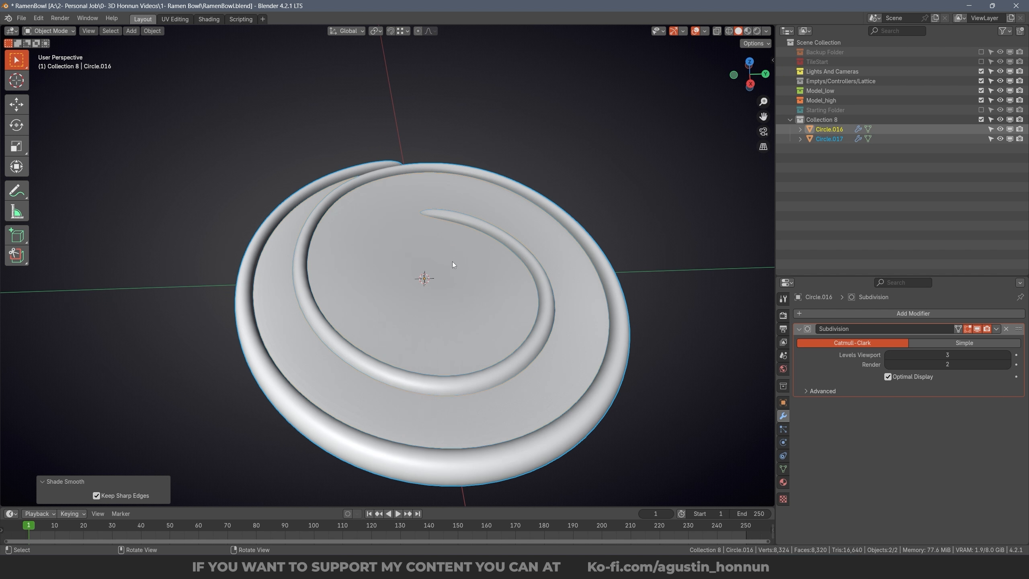
{"action": "key", "text": "alt+a"}
Step: Edit the spiral mesh from above and add one loop cut near its inner end
{"action": "middle_click_drag", "start_coordinate": [529, 205], "coordinate": [513, 273]}
{"action": "left_click", "coordinate": [483, 224]}
{"action": "middle_click_drag", "start_coordinate": [484, 225], "coordinate": [467, 247], "text": "alt"}
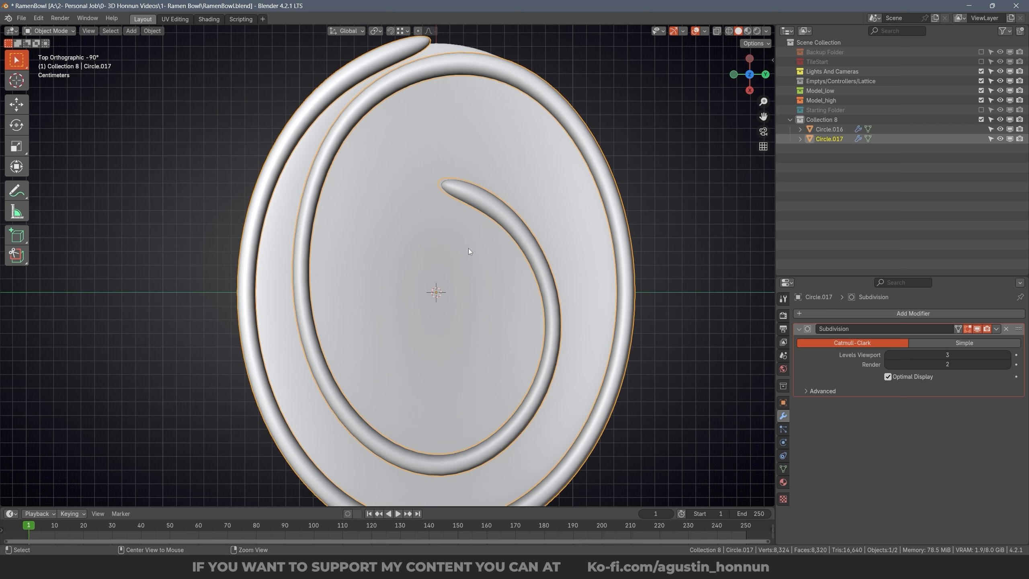
{"action": "scroll", "coordinate": [463, 224], "scroll_direction": "up", "scroll_amount": 2}
{"action": "key", "text": "Tab"}
{"action": "key", "text": "alt+a"}
{"action": "key", "text": "ctrl+r"}
{"action": "left_click", "coordinate": [472, 160]}
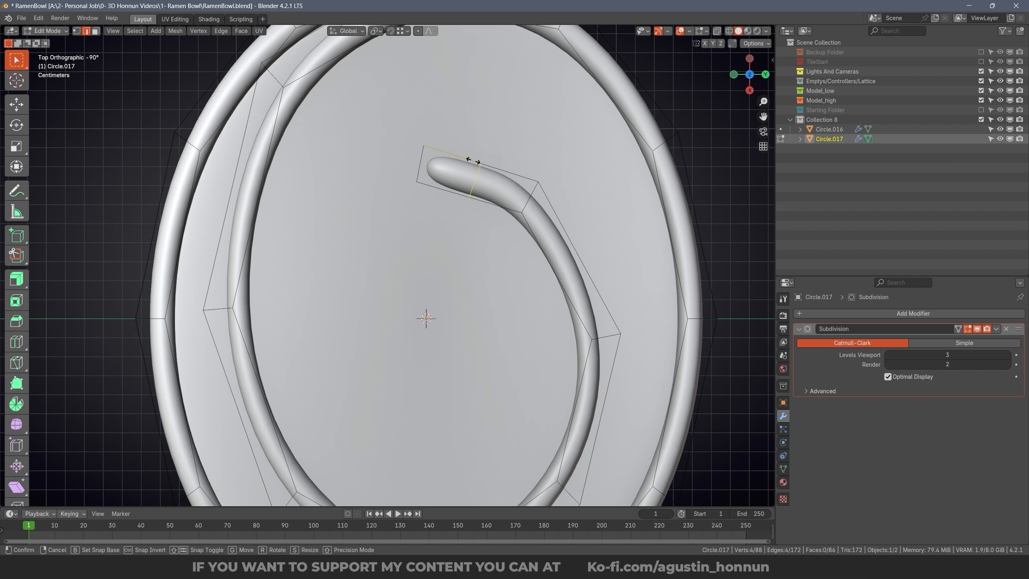
{"action": "left_click", "coordinate": [475, 164]}
Step: Move the outer-side corner of the spiral's inner end inward to narrow the tip
{"action": "key", "text": "alt+z"}
{"action": "left_click_drag", "start_coordinate": [448, 160], "coordinate": [396, 117]}
{"action": "key", "text": "alt+z"}
{"action": "key", "text": "g"}
{"action": "left_click", "coordinate": [480, 152]}
Step: Reposition the outer-side edges of the new loop and its neighbouring section to smooth the tapered inner tip
{"action": "key", "text": "shift+z"}
{"action": "left_click_drag", "start_coordinate": [474, 174], "coordinate": [492, 155]}
{"action": "key", "text": "shift+z"}
{"action": "key", "text": "g"}
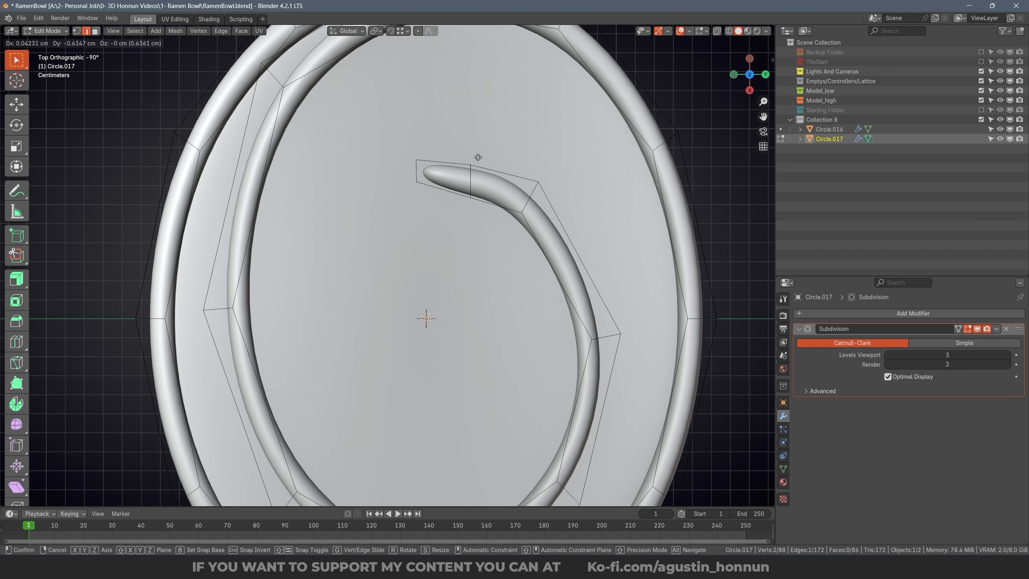
{"action": "left_click", "coordinate": [478, 156]}
{"action": "key", "text": "shift+z"}
{"action": "left_click_drag", "start_coordinate": [557, 198], "coordinate": [509, 165]}
{"action": "key", "text": "shift+z"}
{"action": "key", "text": "g"}
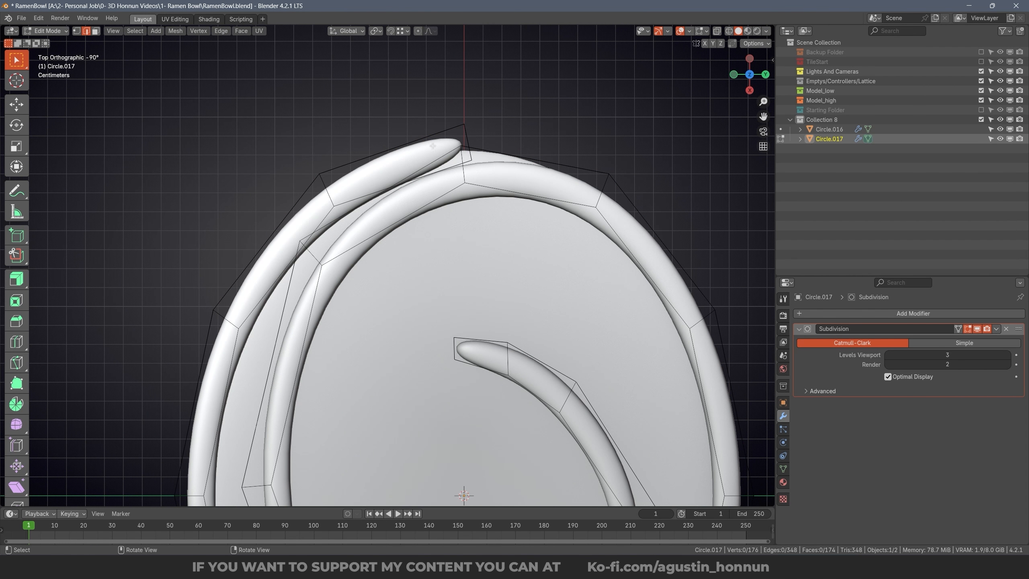
Step: Add one loop cut close to the spiral's outer end, sliding it to a factor of about -0.648
{"action": "key", "text": "ctrl+r"}
{"action": "left_click", "coordinate": [426, 143]}
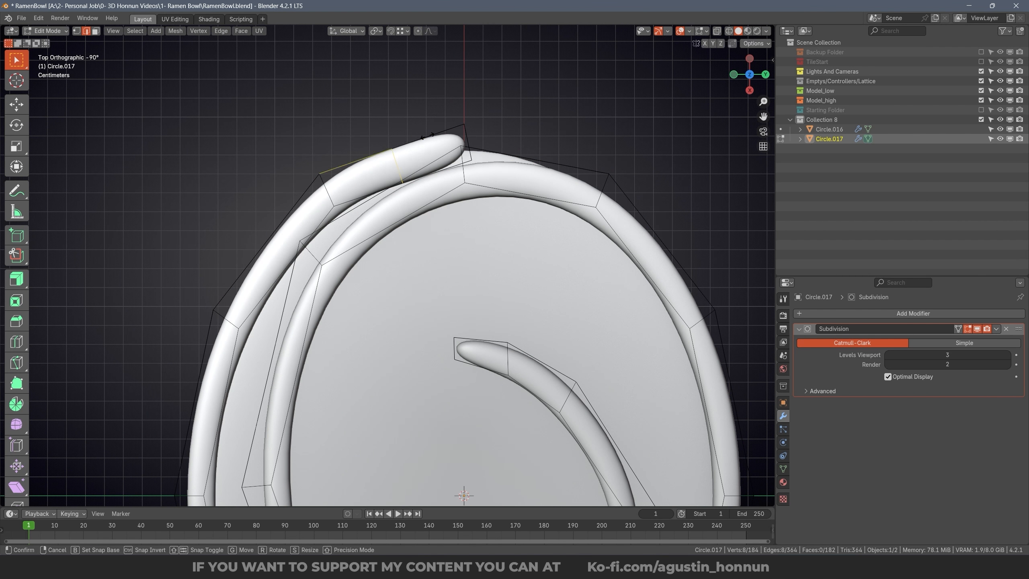
{"action": "left_click", "coordinate": [457, 114]}
Step: Switch to vertex selection and move the spiral's outer tip corner about 0.85 cm in X and 1.1 cm in Y
{"action": "key", "text": "ctrl+Tab"}
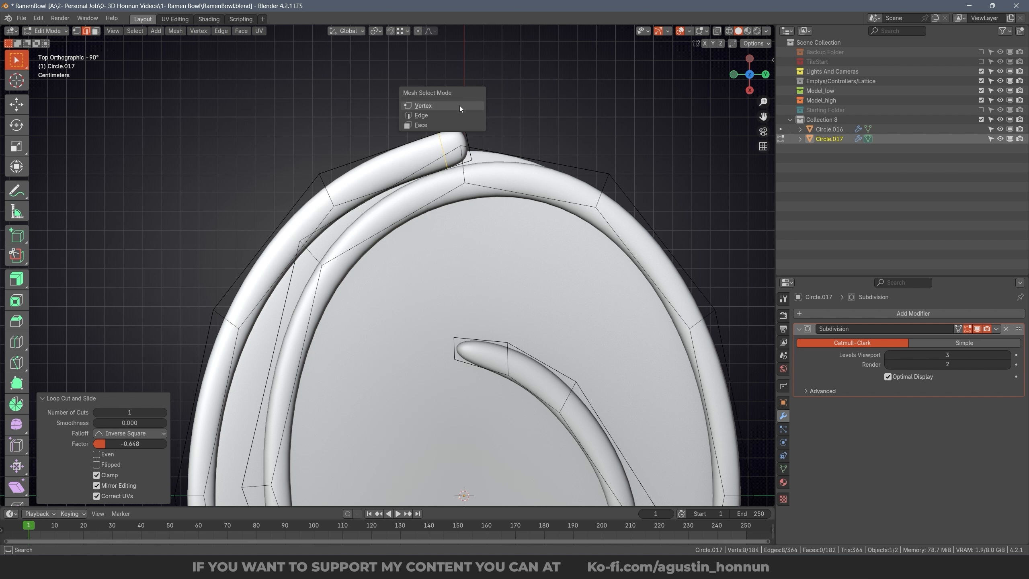
{"action": "left_click", "coordinate": [459, 106]}
{"action": "key", "text": "shift+z"}
{"action": "left_click_drag", "start_coordinate": [438, 108], "coordinate": [482, 130]}
{"action": "key", "text": "shift+z"}
{"action": "key", "text": "g"}
{"action": "left_click", "coordinate": [513, 135]}
{"action": "scroll", "coordinate": [514, 135], "scroll_direction": "up", "scroll_amount": 3}
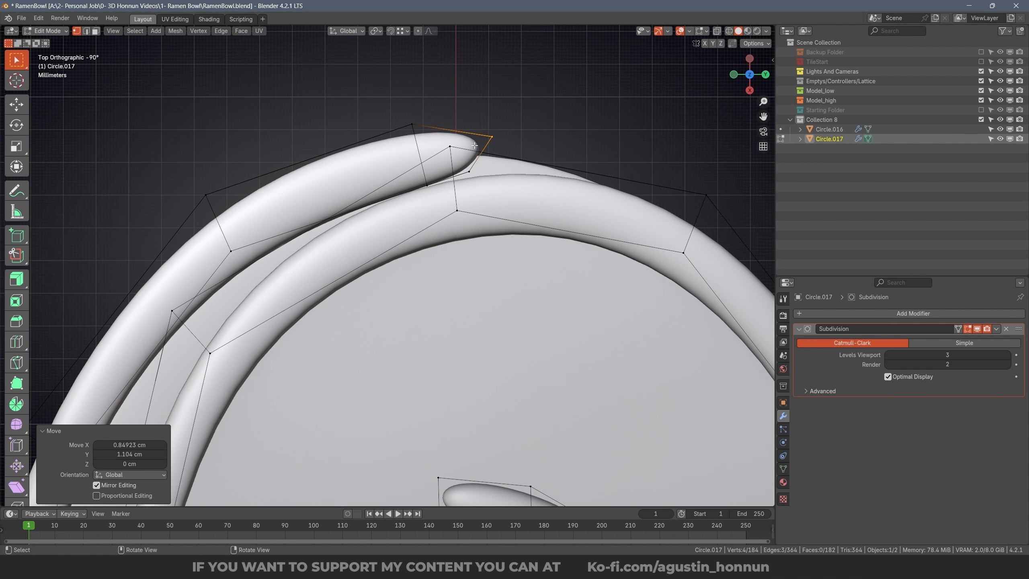
Step: Select all vertices of the spiral's outer tip and move them about 1.23 cm in X and 4.52 cm in Y
{"action": "key", "text": "shift+z"}
{"action": "left_click_drag", "start_coordinate": [486, 184], "coordinate": [435, 149]}
{"action": "key", "text": "shift+z"}
{"action": "key", "text": "g"}
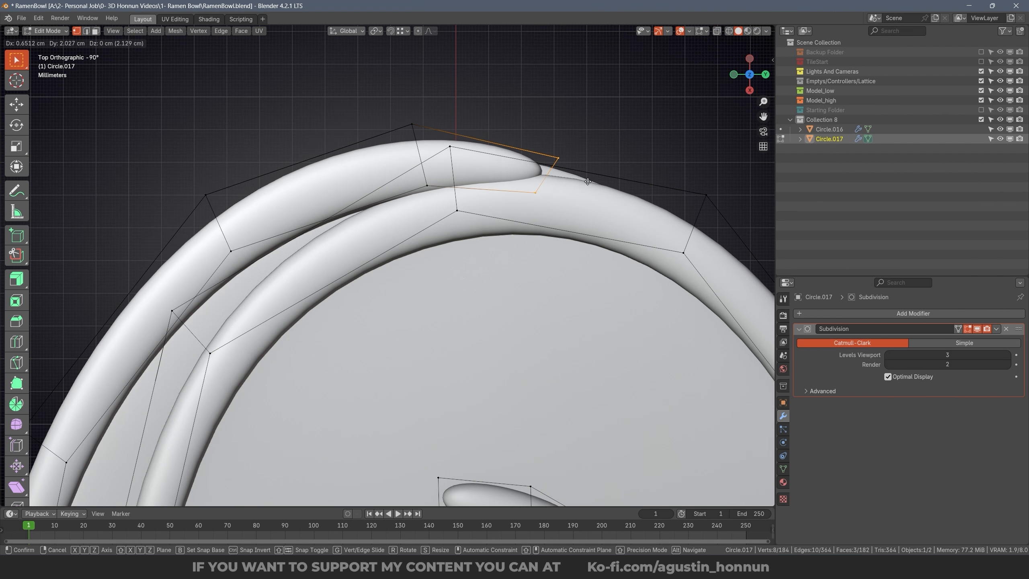
{"action": "left_click", "coordinate": [661, 200]}
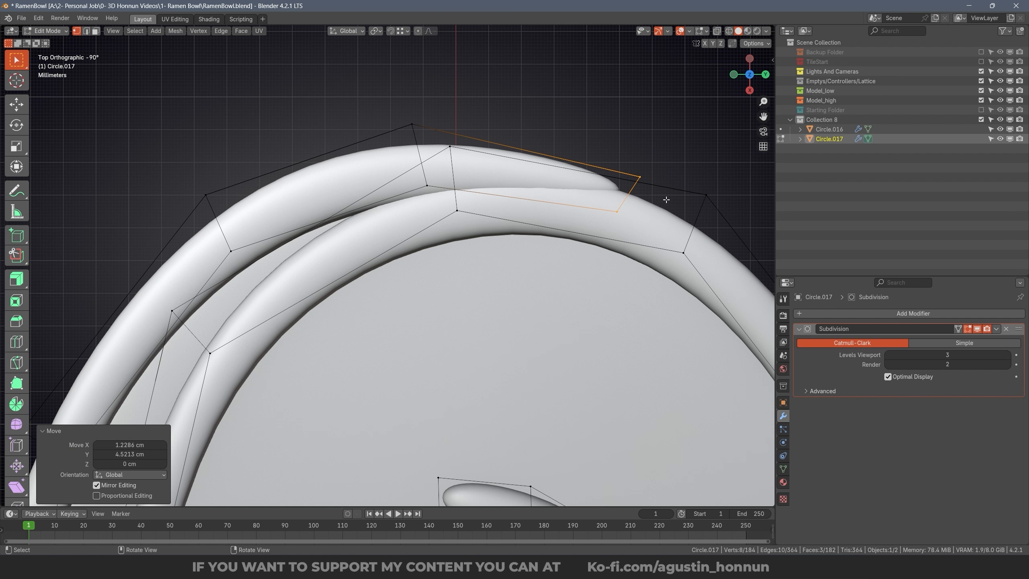
Step: Crease the selected lower edge loops of the spiral to sharpen its underside
{"action": "middle_click_drag", "start_coordinate": [662, 200], "coordinate": [514, 195]}
{"action": "scroll", "coordinate": [514, 195], "scroll_direction": "down", "scroll_amount": 5}
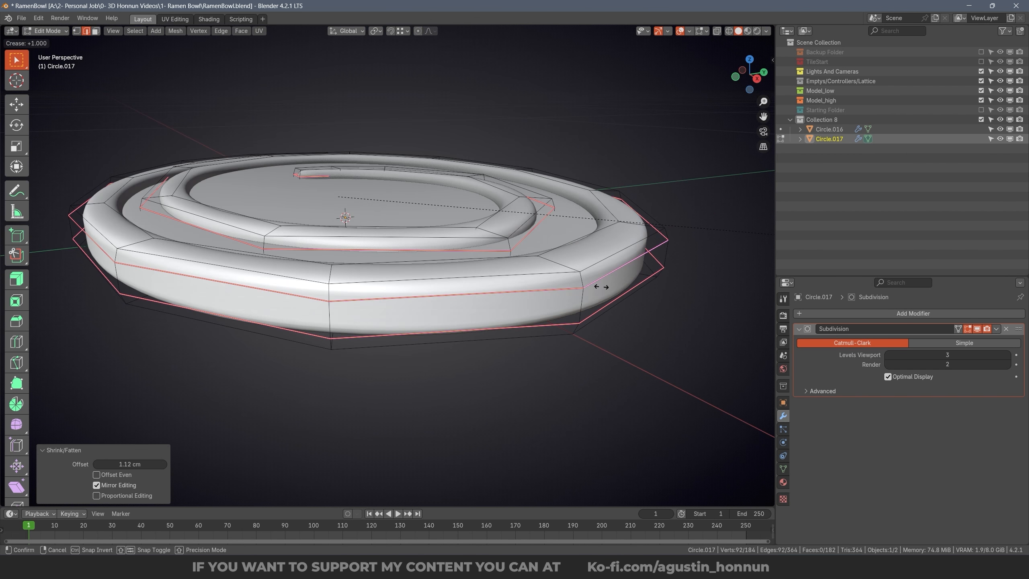
{"action": "right_click", "coordinate": [601, 287]}
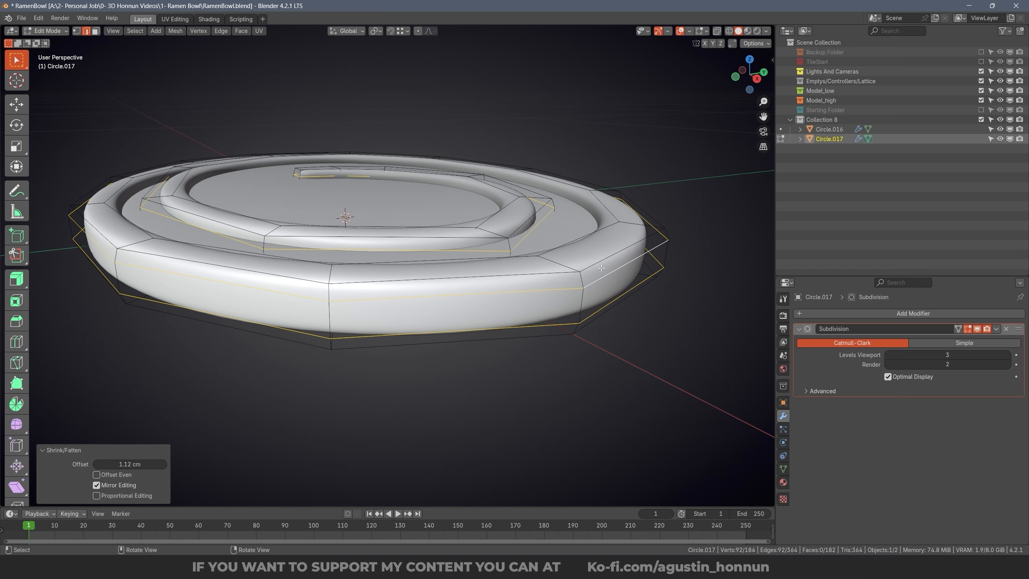
{"action": "scroll", "coordinate": [614, 256], "scroll_direction": "up", "scroll_amount": 2}
{"action": "left_click", "coordinate": [765, 279]}
{"action": "middle_click_drag", "start_coordinate": [450, 296], "coordinate": [455, 302]}
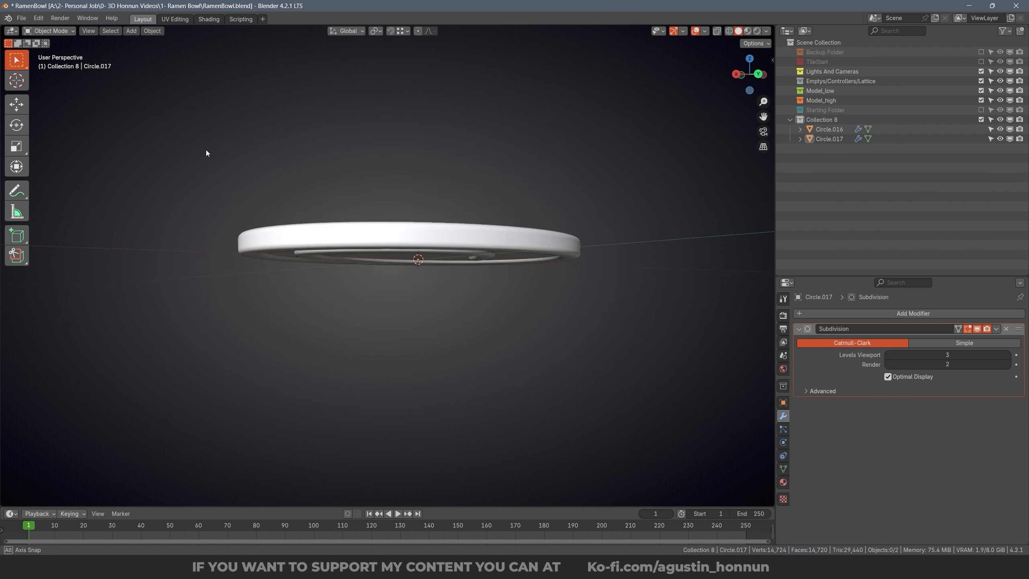
Step: Select the topping's base and spiral together in Object Mode and raise them about 38.3 cm along Z
{"action": "middle_click_drag", "start_coordinate": [206, 149], "coordinate": [469, 305]}
{"action": "left_click", "coordinate": [415, 257]}
{"action": "scroll", "coordinate": [504, 179], "scroll_direction": "down", "scroll_amount": 4}
{"action": "left_click", "coordinate": [505, 178]}
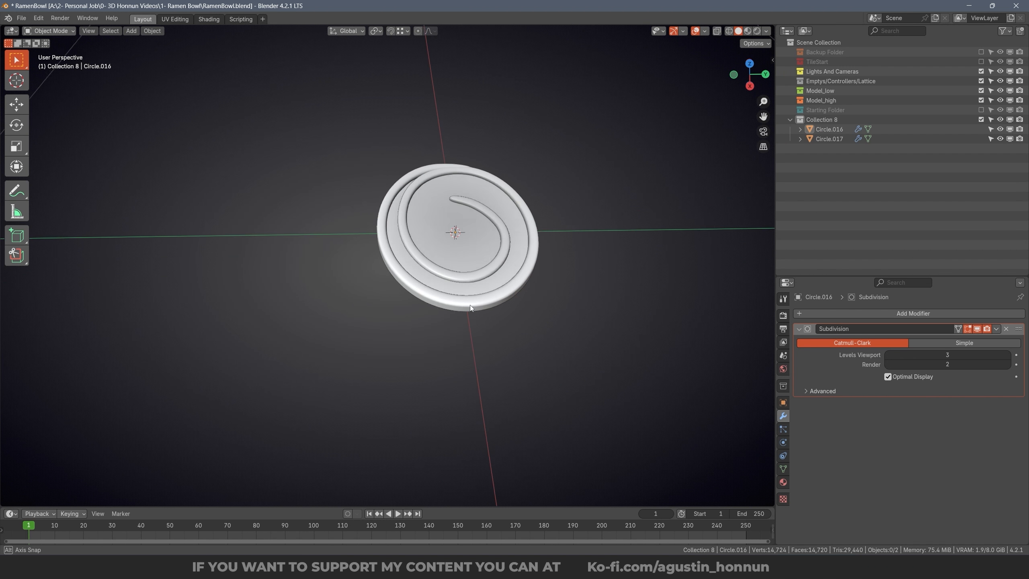
{"action": "left_click_drag", "start_coordinate": [543, 343], "coordinate": [439, 179]}
{"action": "scroll", "coordinate": [458, 179], "scroll_direction": "down", "scroll_amount": 2}
{"action": "middle_click_drag", "start_coordinate": [461, 179], "coordinate": [477, 264]}
{"action": "key", "text": "g"}
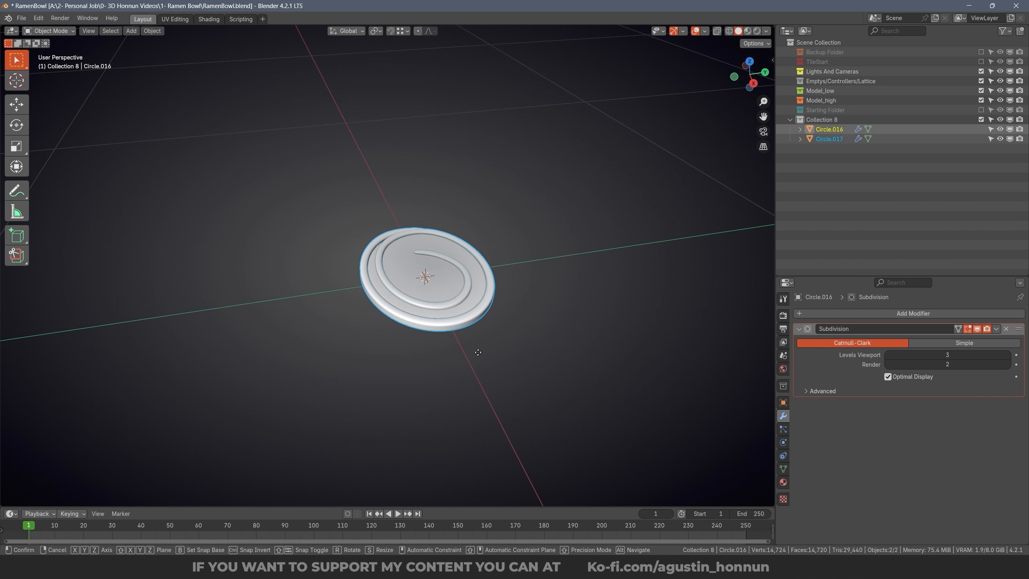
{"action": "key", "text": "z"}
{"action": "left_click", "coordinate": [492, 211]}
Step: Raise the topping by another 40 cm or so along Z and deselect it
{"action": "middle_click_drag", "start_coordinate": [494, 212], "coordinate": [485, 297], "text": "shift"}
{"action": "scroll", "coordinate": [477, 255], "scroll_direction": "down", "scroll_amount": 2}
{"action": "key", "text": "g"}
{"action": "key", "text": "z"}
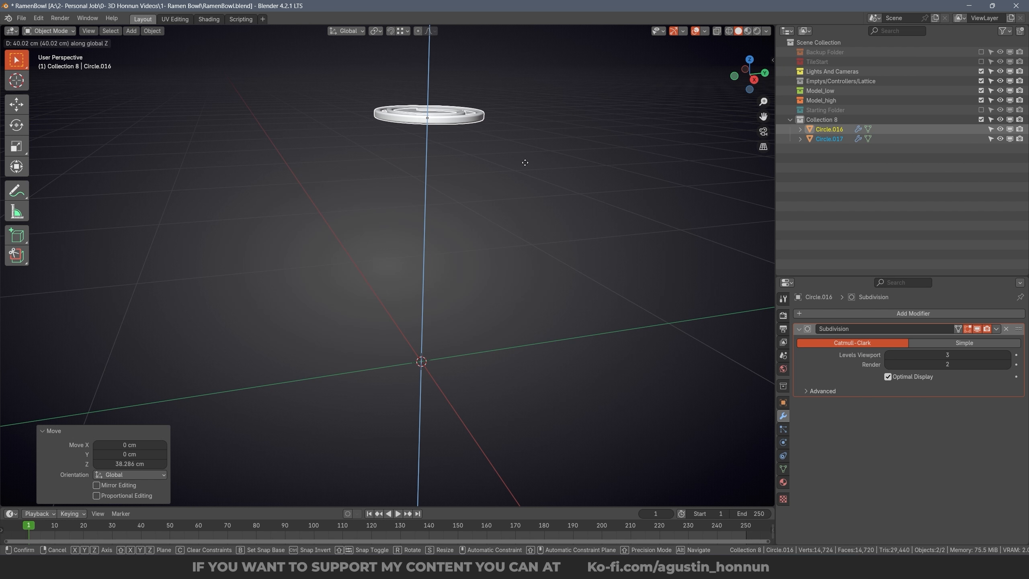
{"action": "left_click", "coordinate": [525, 162]}
{"action": "middle_click_drag", "start_coordinate": [526, 164], "coordinate": [538, 237]}
{"action": "left_click", "coordinate": [577, 189]}
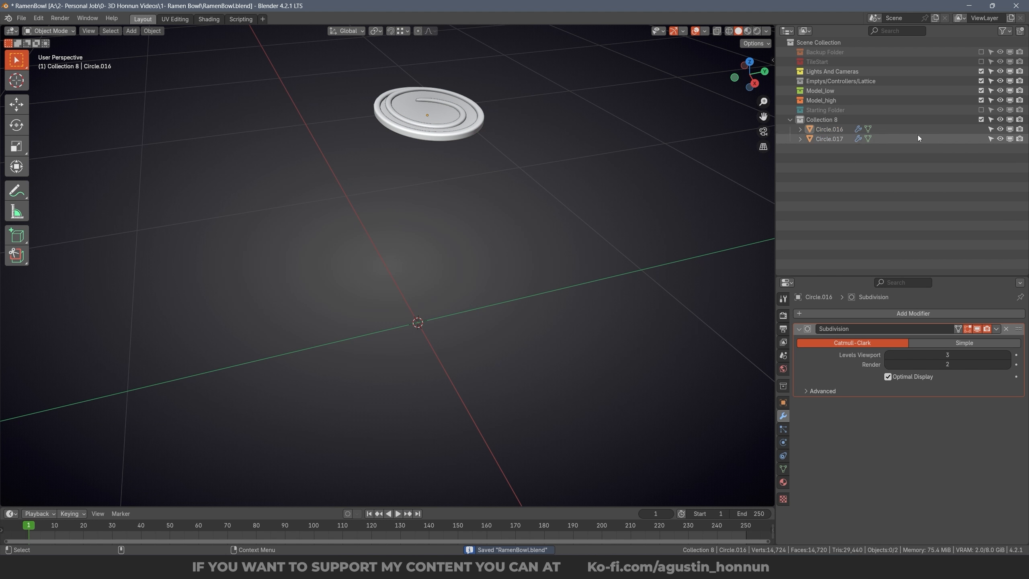
Step: Show the Starting Folder collection and apply the scale and rotation of the topping's base and spiral
{"action": "left_click", "coordinate": [981, 110]}
{"action": "scroll", "coordinate": [444, 239], "scroll_direction": "up", "scroll_amount": 2}
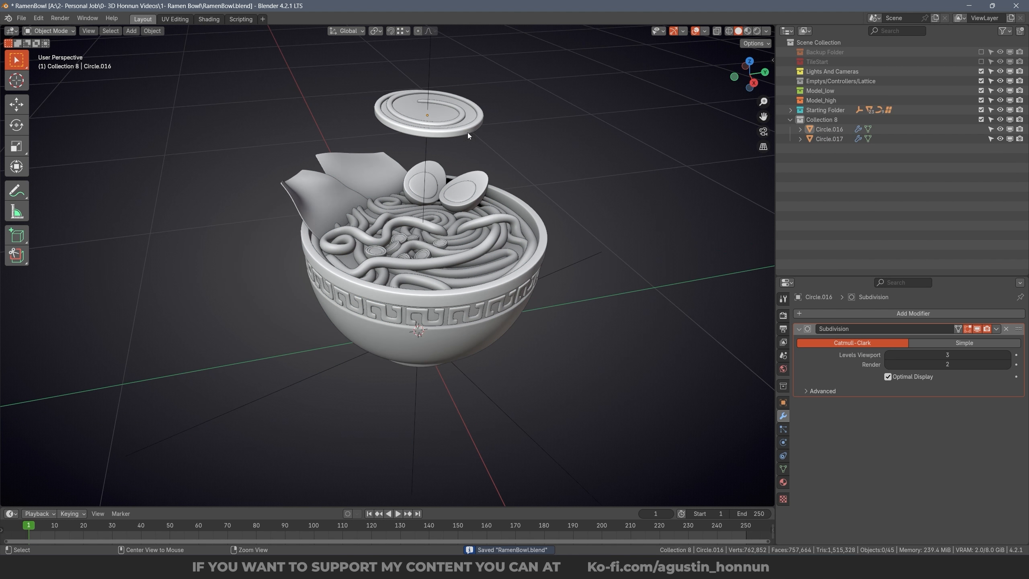
{"action": "left_click", "coordinate": [459, 115]}
{"action": "scroll", "coordinate": [481, 148], "scroll_direction": "up", "scroll_amount": 2}
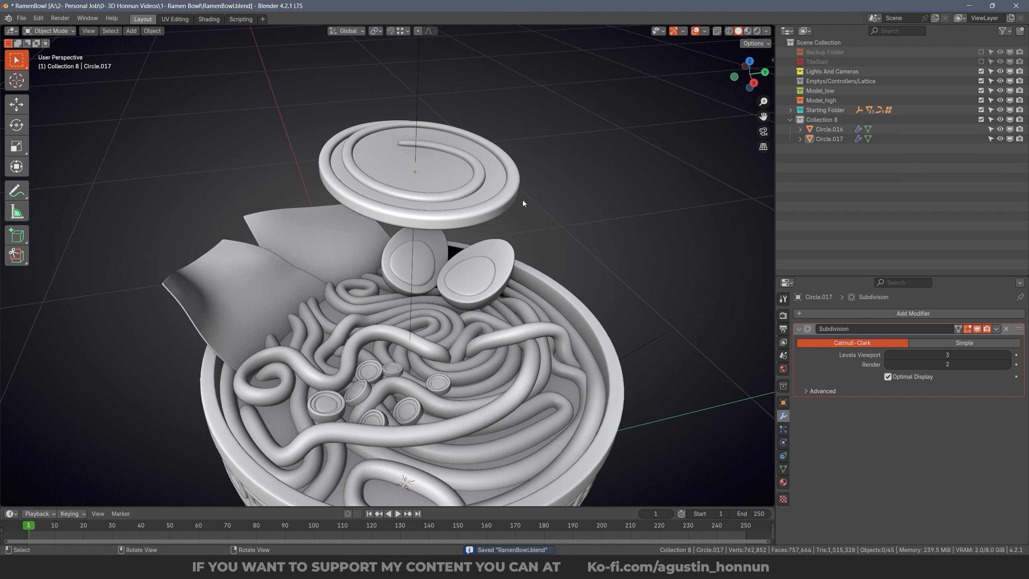
{"action": "key", "text": "ctrl+a"}
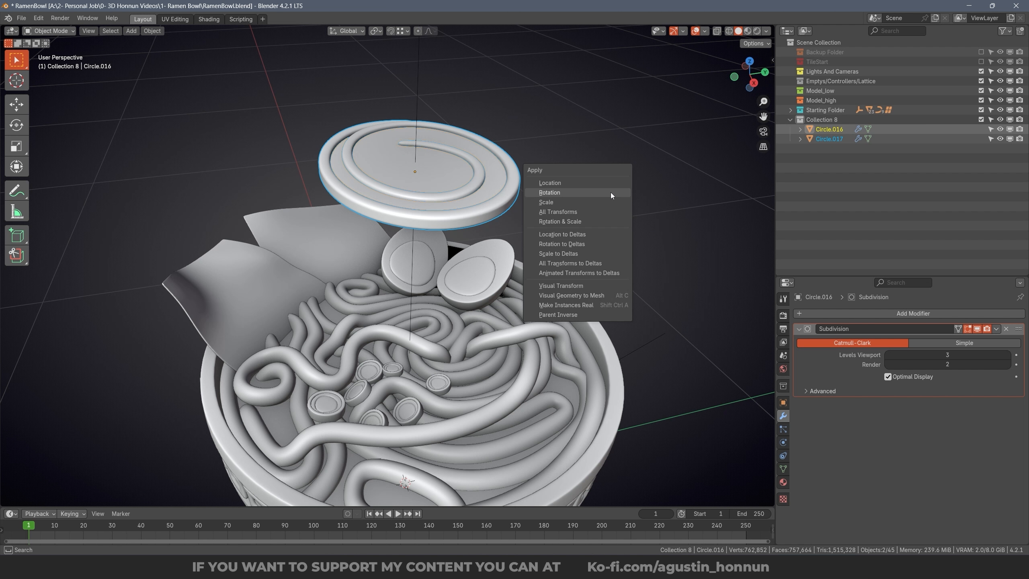
{"action": "left_click", "coordinate": [571, 205]}
{"action": "key", "text": "ctrl+a"}
{"action": "left_click", "coordinate": [510, 195]}
{"action": "scroll", "coordinate": [465, 172], "scroll_direction": "down", "scroll_amount": 4}
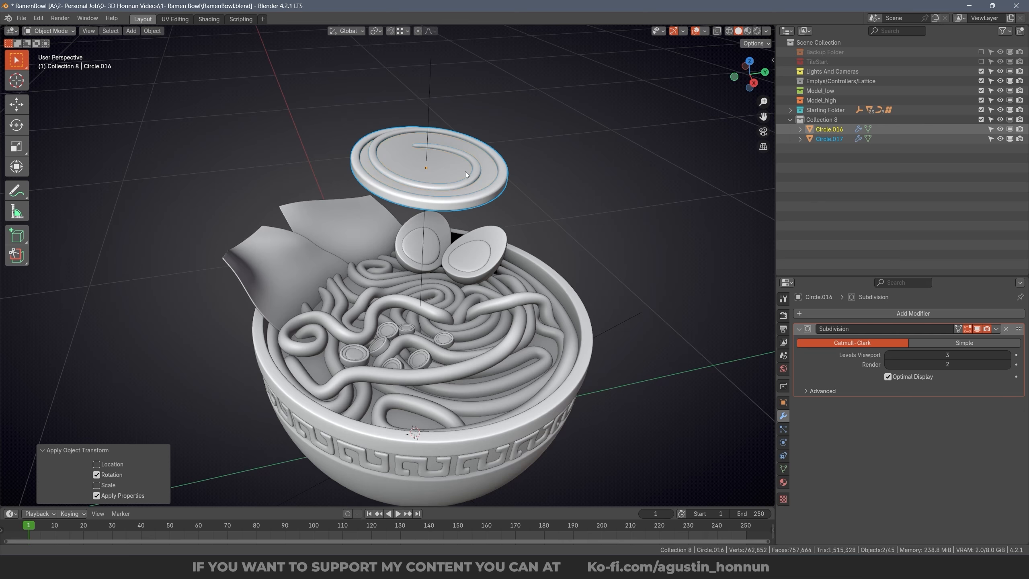
Step: Lower the topping about 37.1 cm along Z onto the noodles
{"action": "key", "text": "g"}
{"action": "key", "text": "z"}
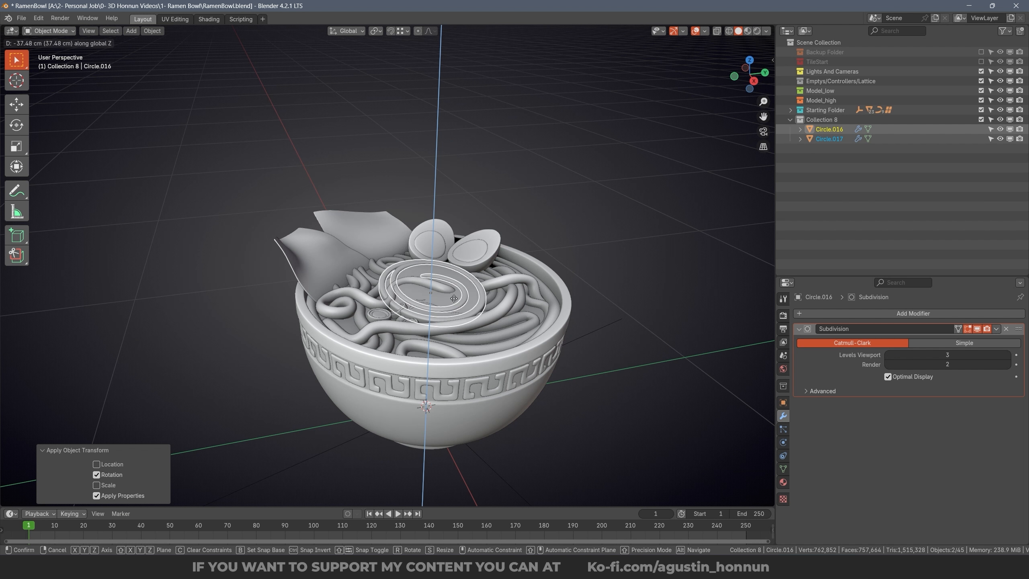
{"action": "left_click", "coordinate": [454, 298]}
{"action": "scroll", "coordinate": [478, 275], "scroll_direction": "up", "scroll_amount": 3}
Step: From the top view, rotate the topping 105° about Z and move it about 6.9 cm in X and -31.5 cm in Y
{"action": "middle_click_drag", "start_coordinate": [491, 254], "coordinate": [522, 242], "text": "alt"}
{"action": "key", "text": "r"}
{"action": "key", "text": "z"}
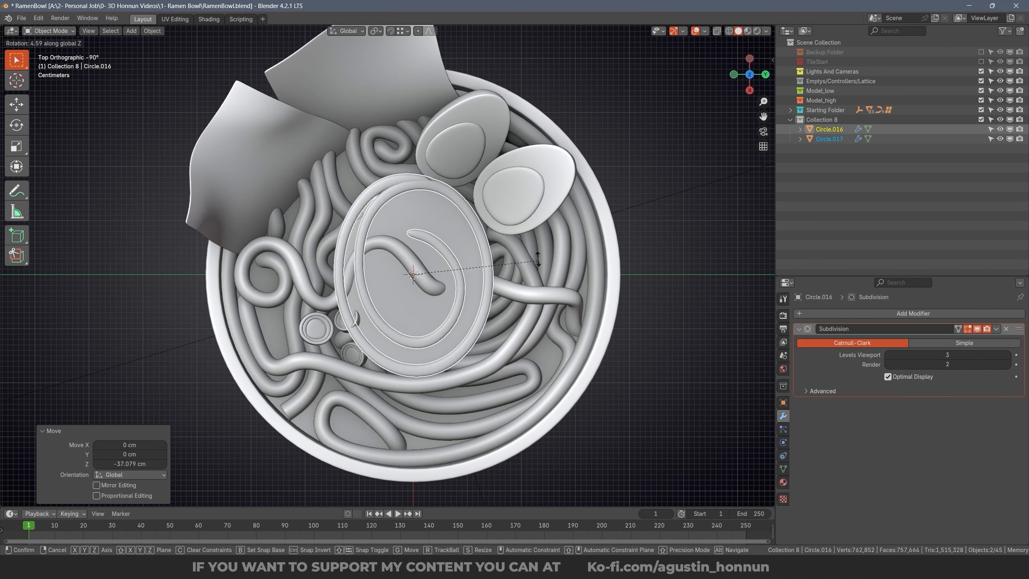
{"action": "left_click", "coordinate": [575, 221]}
{"action": "key", "text": "g"}
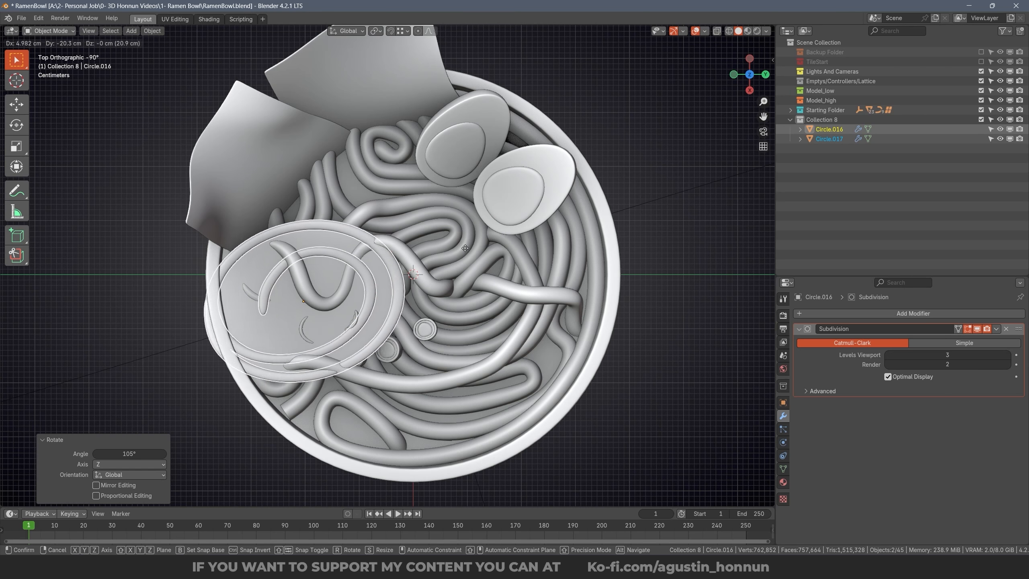
{"action": "left_click", "coordinate": [410, 257]}
Step: Scale the topping to about 0.77, rotate it, and place it over the noodles opposite the leaf-like sheets
{"action": "key", "text": "s"}
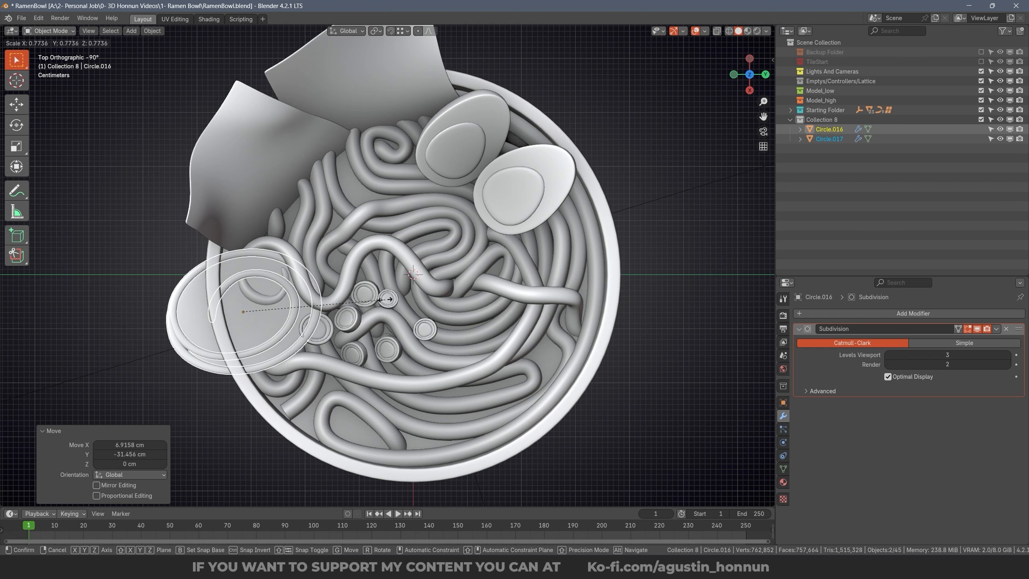
{"action": "key", "text": "r"}
{"action": "left_click", "coordinate": [382, 273]}
{"action": "middle_click_drag", "start_coordinate": [382, 273], "coordinate": [476, 316]}
{"action": "key", "text": "KP_7"}
{"action": "key", "text": "g"}
{"action": "left_click", "coordinate": [627, 233]}
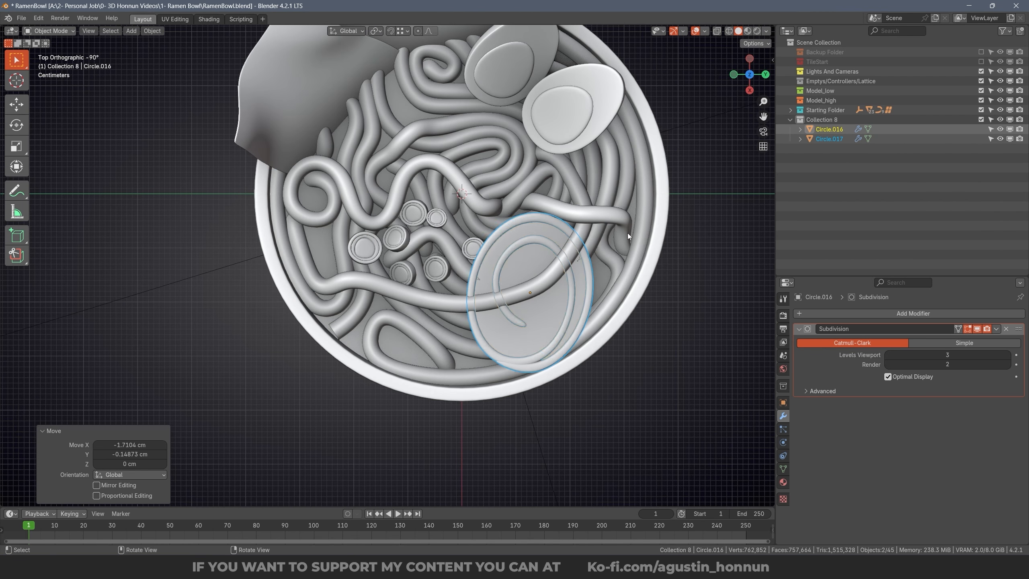
Step: Refine the topping's rotation and shift it about 2.1 cm in X and -12 cm in Y, beside the small round slices
{"action": "scroll", "coordinate": [627, 233], "scroll_direction": "up", "scroll_amount": 2}
{"action": "key", "text": "r"}
{"action": "left_click", "coordinate": [501, 240]}
{"action": "key", "text": "g"}
{"action": "left_click", "coordinate": [430, 253]}
{"action": "key", "text": "r"}
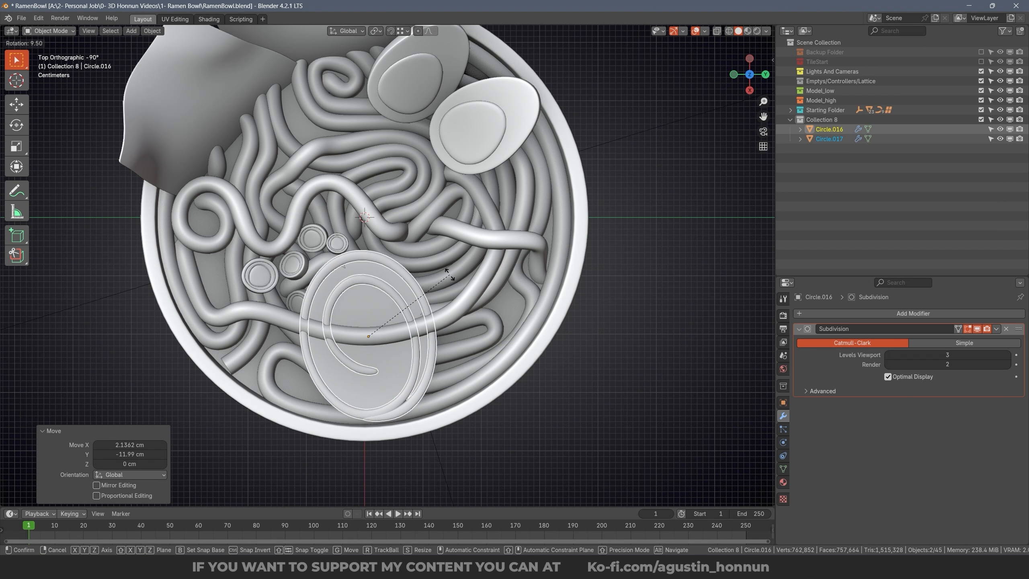
{"action": "left_click", "coordinate": [445, 268]}
{"action": "key", "text": "g"}
{"action": "left_click", "coordinate": [467, 268]}
Step: Hide the topping, move the two round slices beneath it over to the other slices, and unhide the topping
{"action": "scroll", "coordinate": [345, 298], "scroll_direction": "up", "scroll_amount": 3}
{"action": "left_click", "coordinate": [369, 282], "text": "shift"}
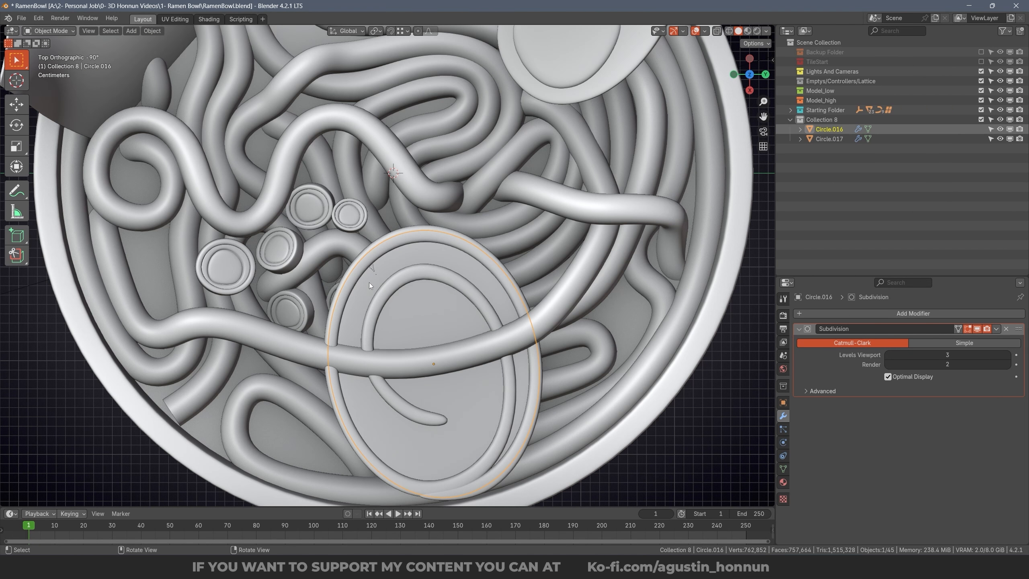
{"action": "key", "text": "h"}
{"action": "left_click", "coordinate": [364, 292], "text": "shift"}
{"action": "middle_click_drag", "start_coordinate": [410, 287], "coordinate": [505, 285], "text": "shift"}
{"action": "key", "text": "g"}
{"action": "left_click", "coordinate": [316, 272]}
{"action": "left_click", "coordinate": [496, 275]}
{"action": "key", "text": "g"}
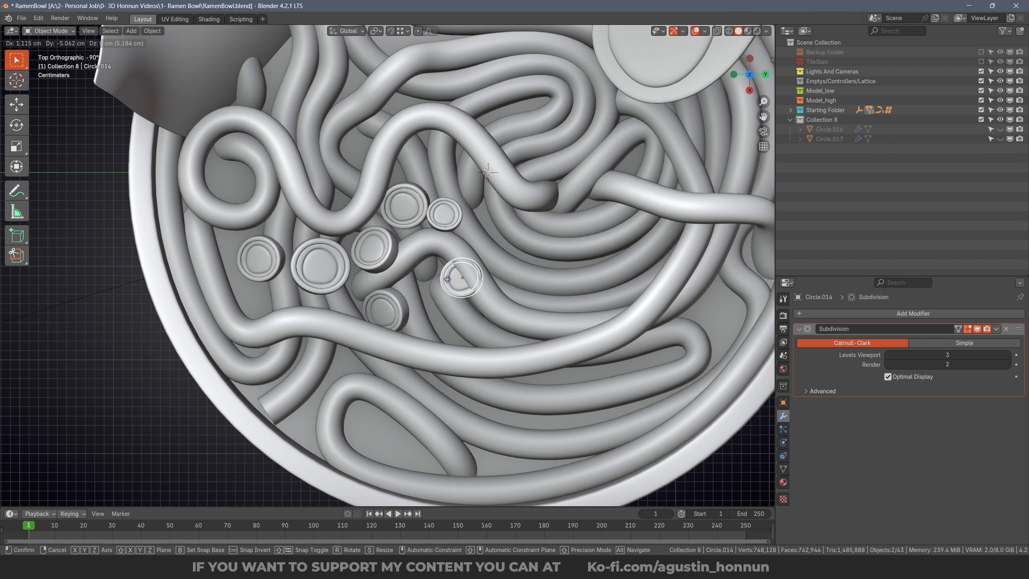
{"action": "left_click", "coordinate": [337, 311]}
{"action": "key", "text": "alt+h"}
Step: Tilt the topping and reposition it so it rests against the bowl's rim
{"action": "middle_click_drag", "start_coordinate": [509, 324], "coordinate": [575, 251]}
{"action": "key", "text": "r"}
{"action": "left_click", "coordinate": [594, 247]}
{"action": "key", "text": "g"}
{"action": "left_click", "coordinate": [626, 221]}
Step: Move a control point of the noodle crossing the topping so that it passes underneath
{"action": "middle_click_drag", "start_coordinate": [626, 220], "coordinate": [432, 284]}
{"action": "left_click", "coordinate": [437, 306]}
{"action": "key", "text": "Tab"}
{"action": "left_click", "coordinate": [428, 304]}
{"action": "key", "text": "g"}
{"action": "left_click", "coordinate": [424, 324]}
{"action": "middle_click_drag", "start_coordinate": [424, 325], "coordinate": [416, 278]}
{"action": "key", "text": "alt+a"}
{"action": "key", "text": "Tab"}
Step: Adjust the neighbouring noodle near the topping in Edit Mode and save the file
{"action": "left_click", "coordinate": [571, 269]}
{"action": "key", "text": "Tab"}
{"action": "left_click", "coordinate": [469, 248]}
{"action": "key", "text": "ctrl+s"}
{"action": "left_click", "coordinate": [547, 266]}
{"action": "key", "text": "Tab"}
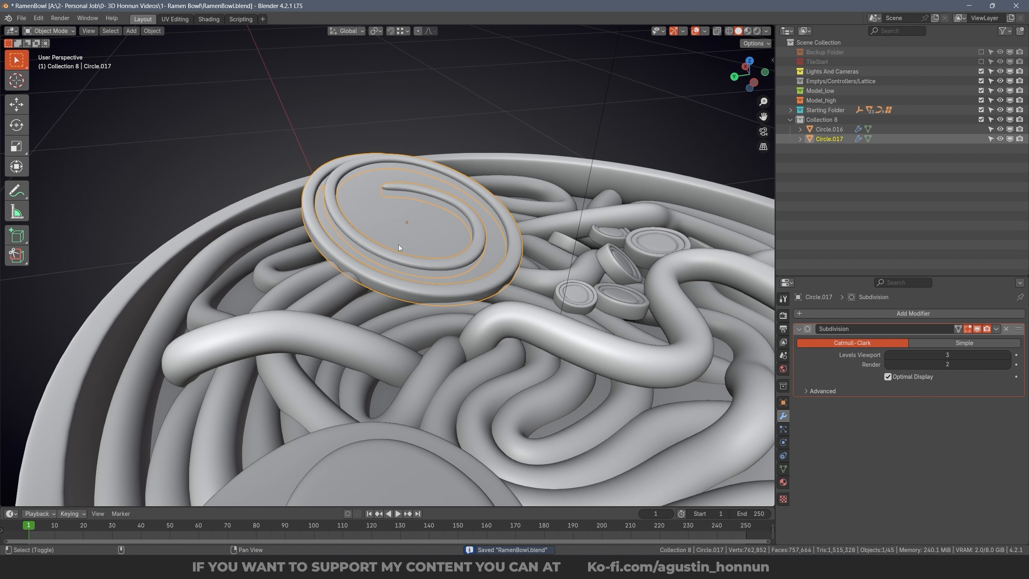
Step: Make a linked duplicate of the topping's base and spiral, offset about -8.6 cm in X and 16.8 cm in Y, and rotate it
{"action": "left_click", "coordinate": [402, 243], "text": "shift"}
{"action": "middle_click_drag", "start_coordinate": [401, 242], "coordinate": [471, 307]}
{"action": "left_click", "coordinate": [503, 239], "text": "shift"}
{"action": "key", "text": "shift+d"}
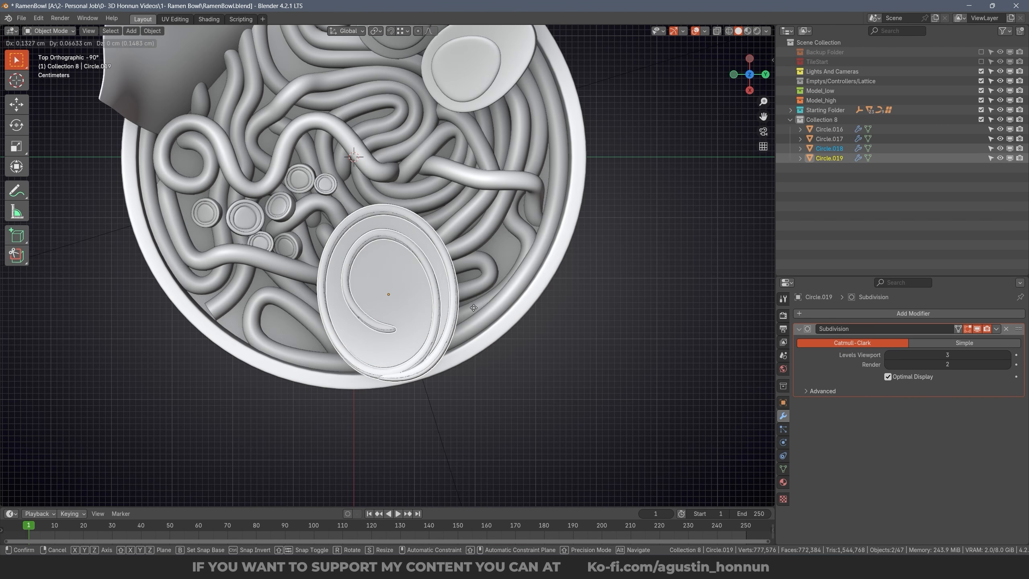
{"action": "left_click", "coordinate": [576, 255]}
{"action": "key", "text": "r"}
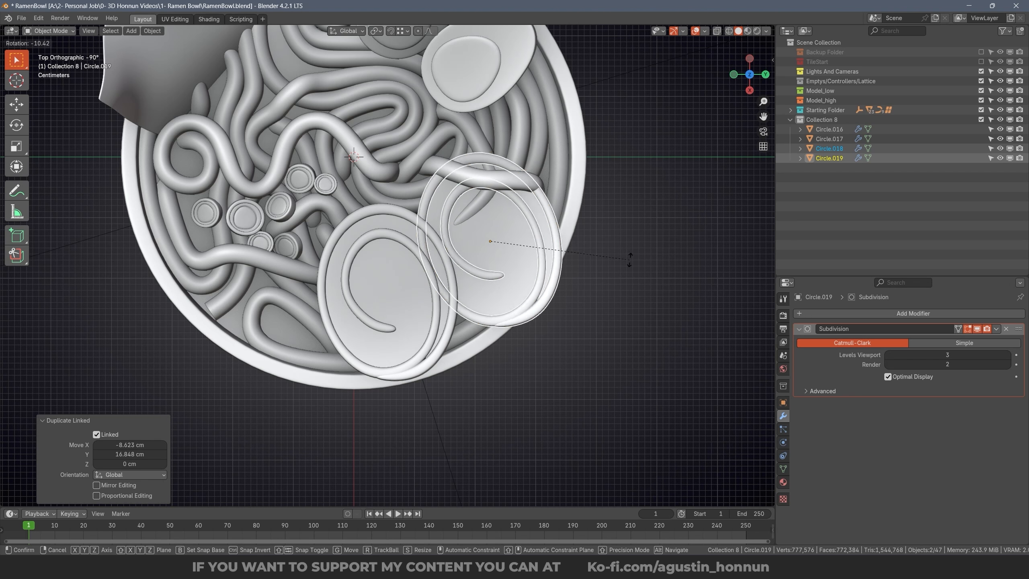
{"action": "left_click", "coordinate": [649, 179]}
Step: Reposition the noodles around the duplicated topping, moving one control point about 0.54, 0.78 and -1.05 cm in X, Y and Z
{"action": "middle_click_drag", "start_coordinate": [650, 179], "coordinate": [591, 227]}
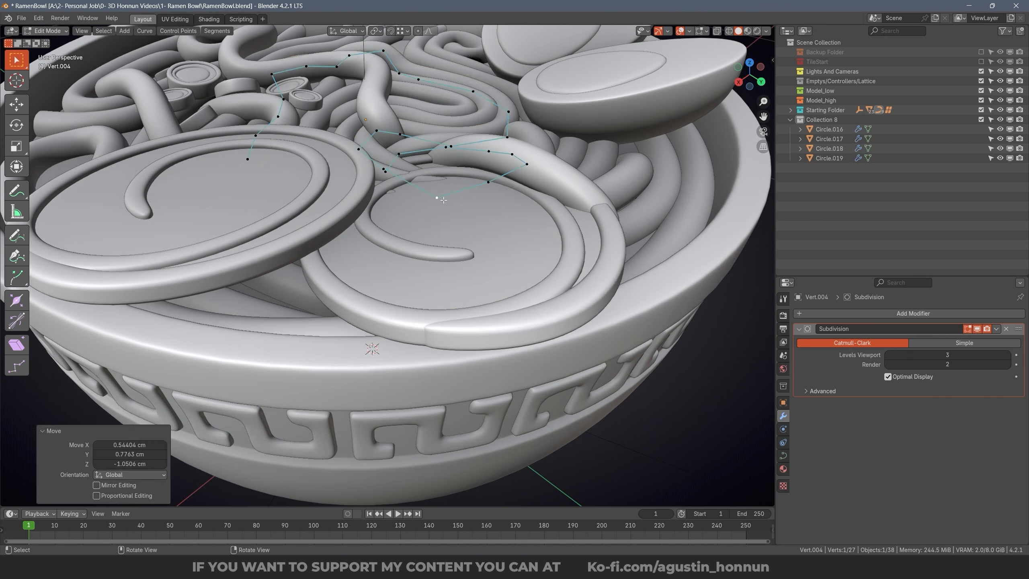
{"action": "scroll", "coordinate": [376, 197], "scroll_direction": "up", "scroll_amount": 3}
{"action": "middle_click_drag", "start_coordinate": [376, 197], "coordinate": [410, 196]}
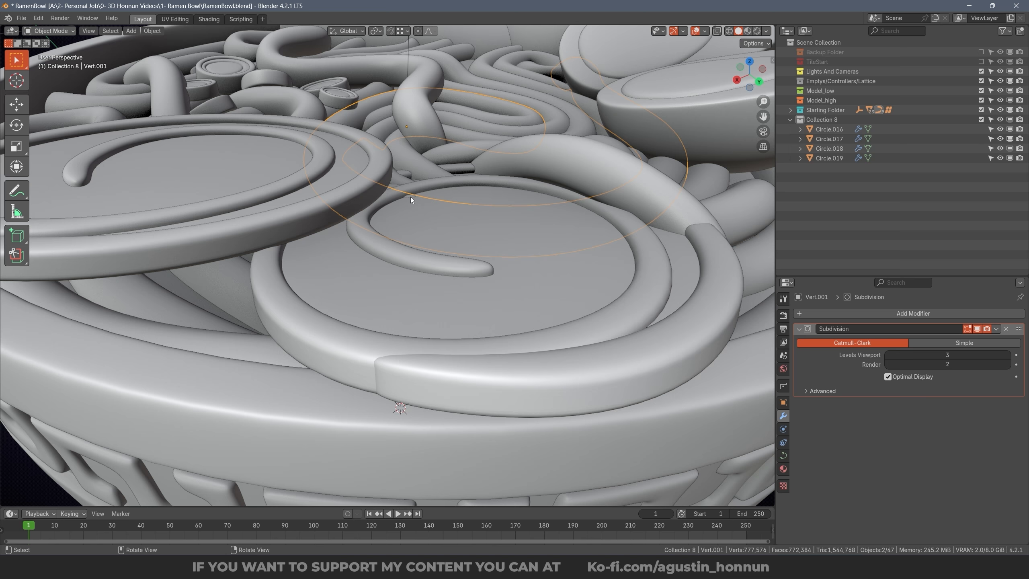
{"action": "key", "text": "g"}
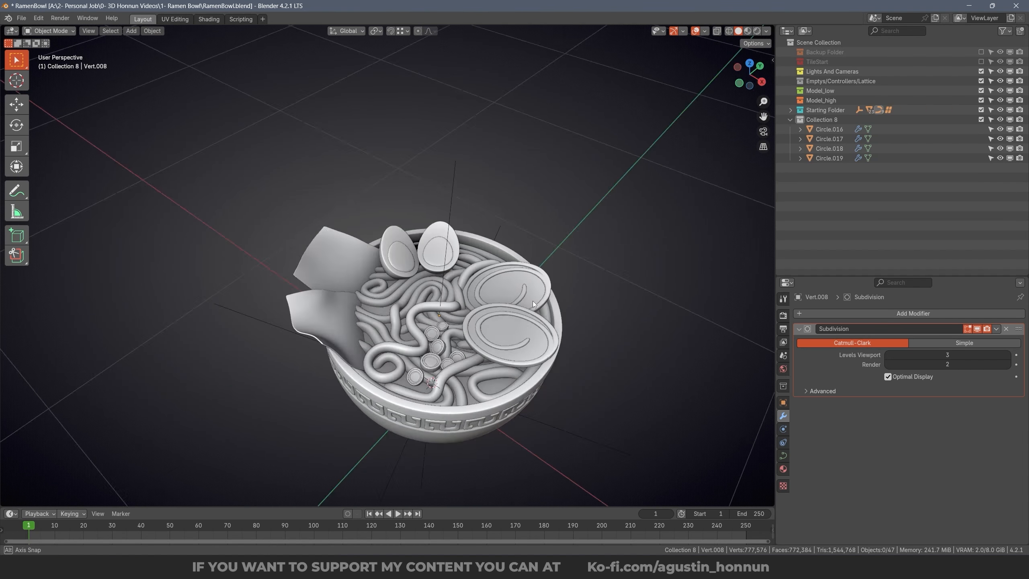
Step: Turn on the Face Orientation overlay and check the bowl and its toppings for reversed faces
{"action": "middle_click_drag", "start_coordinate": [532, 301], "coordinate": [484, 209]}
{"action": "scroll", "coordinate": [435, 192], "scroll_direction": "up", "scroll_amount": 6}
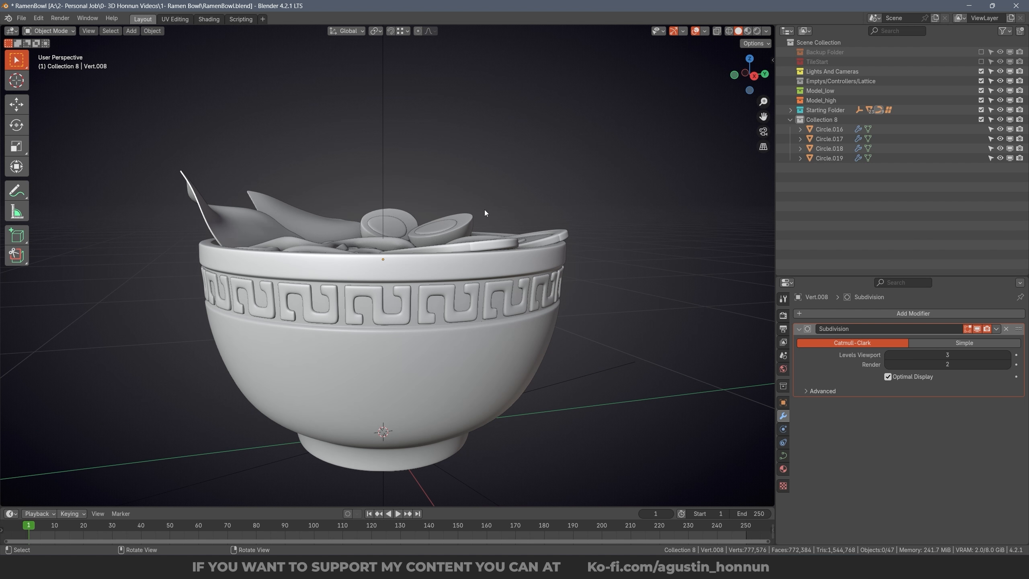
{"action": "left_click", "coordinate": [707, 30]}
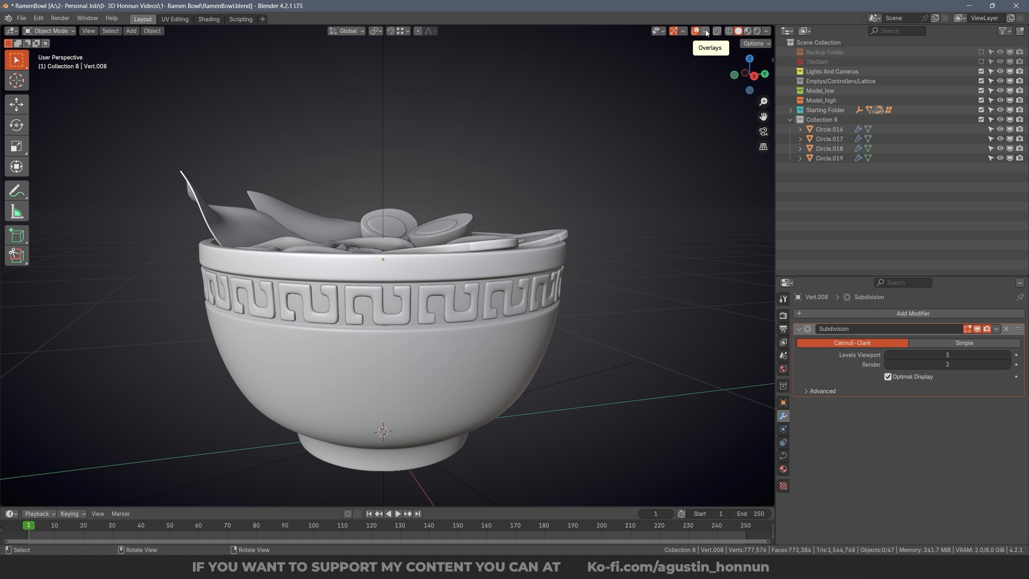
{"action": "left_click", "coordinate": [706, 32]}
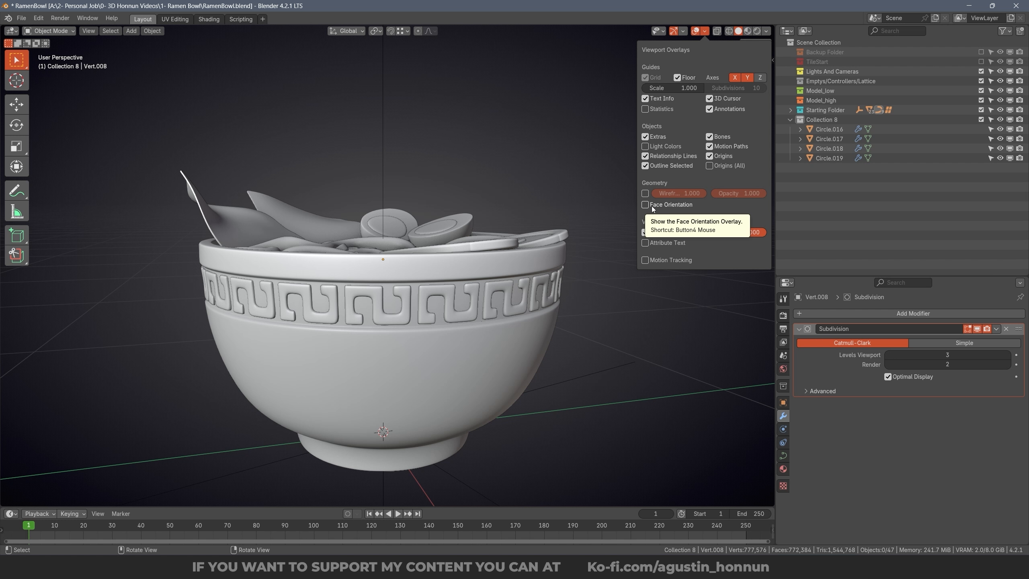
{"action": "left_click", "coordinate": [664, 207]}
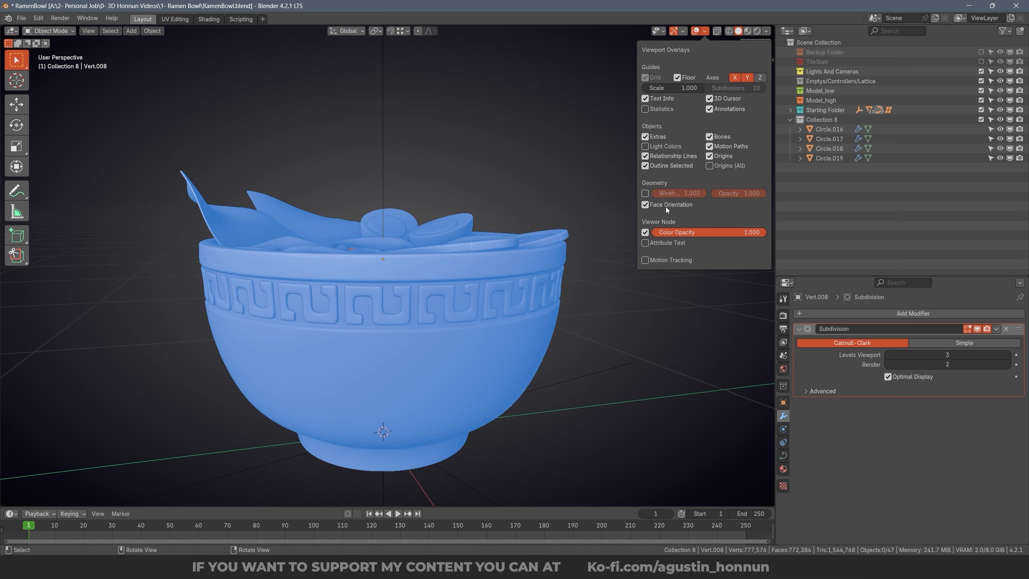
{"action": "right_click", "coordinate": [666, 207]}
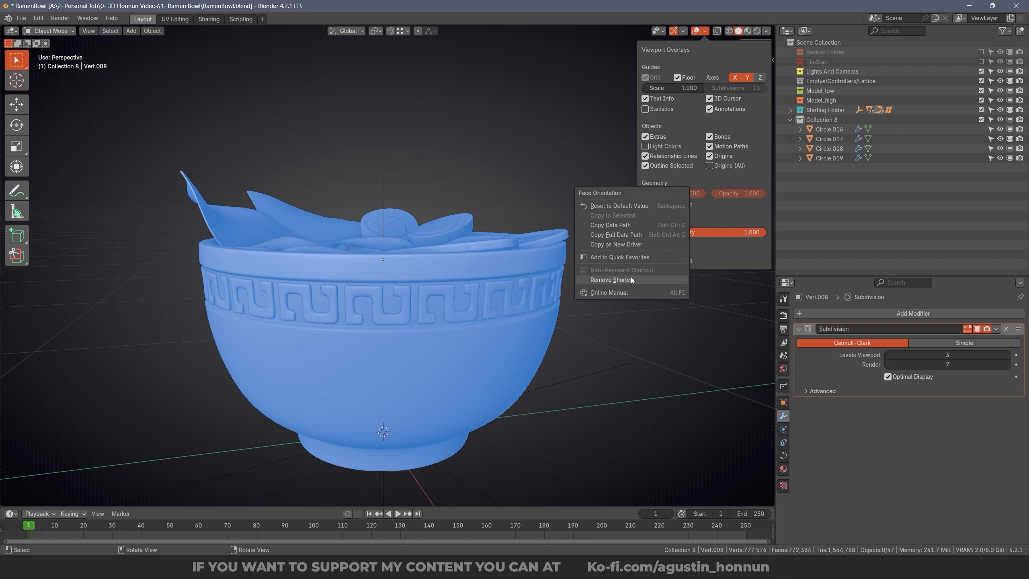
{"action": "middle_click_drag", "start_coordinate": [635, 187], "coordinate": [578, 180]}
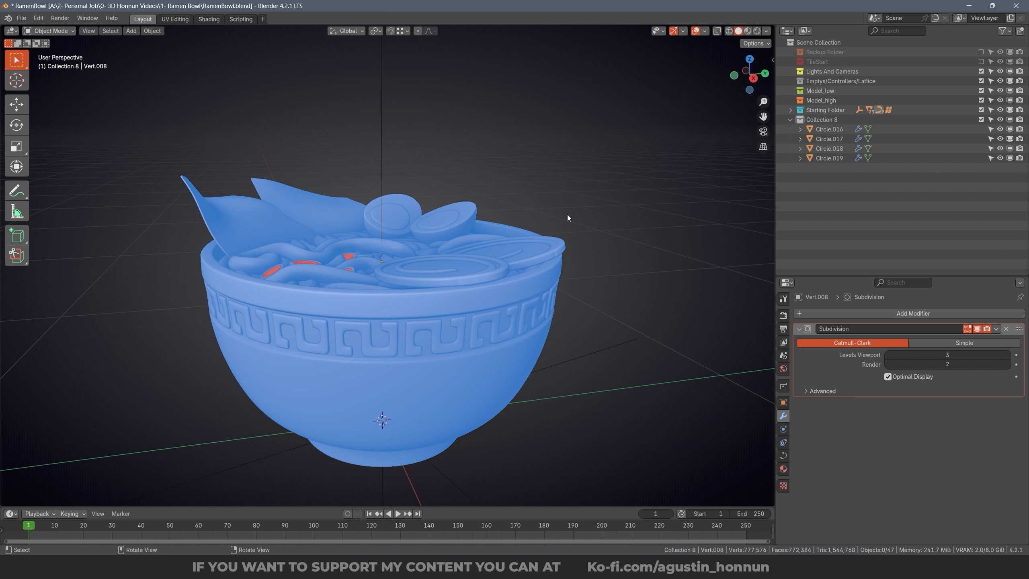
{"action": "key", "text": "3"}
{"action": "key", "text": "ctrl+z"}
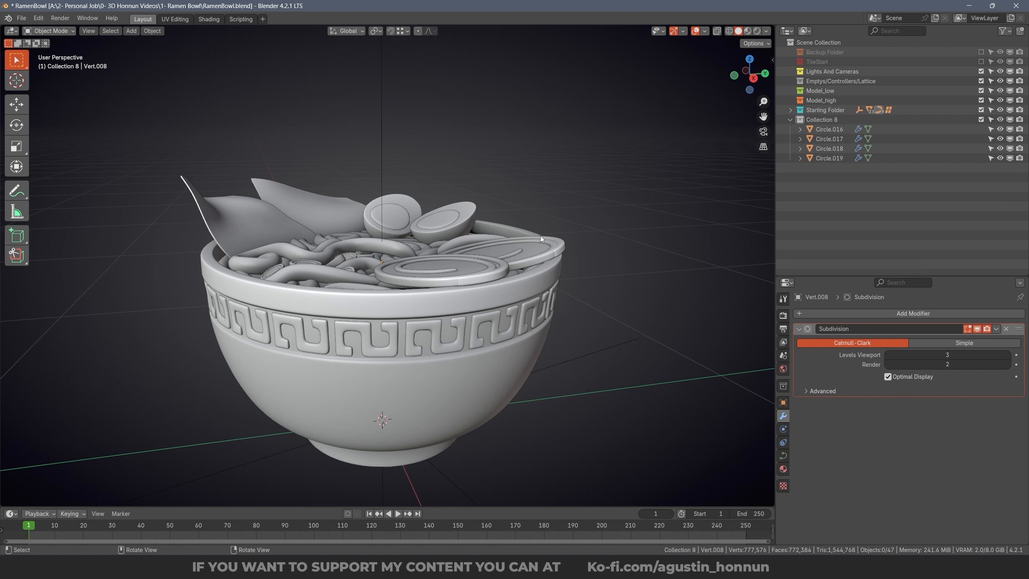
Step: Select the seven round slices showing reversed faces among the noodles and recalculate the normals of all their faces in Edit Mode
{"action": "mouse_move", "coordinate": [540, 235]}
{"action": "middle_mouse_down"}
{"action": "mouse_move", "coordinate": [421, 289]}
{"action": "mouse_move", "coordinate": [490, 272]}
{"action": "mouse_move", "coordinate": [472, 169]}
{"action": "mouse_move", "coordinate": [716, 161]}
{"action": "mouse_move", "coordinate": [549, 345]}
{"action": "mouse_move", "coordinate": [374, 352]}
{"action": "middle_mouse_up"}
{"action": "scroll", "coordinate": [447, 259], "scroll_direction": "up", "scroll_amount": 3}
{"action": "left_click", "coordinate": [412, 242]}
{"action": "middle_click_drag", "start_coordinate": [447, 260], "coordinate": [417, 174], "text": "ctrl"}
{"action": "left_click", "coordinate": [470, 250], "text": "shift"}
{"action": "left_click", "coordinate": [372, 299], "text": "shift"}
{"action": "left_click", "coordinate": [294, 323], "text": "shift"}
{"action": "left_click", "coordinate": [191, 315], "text": "shift"}
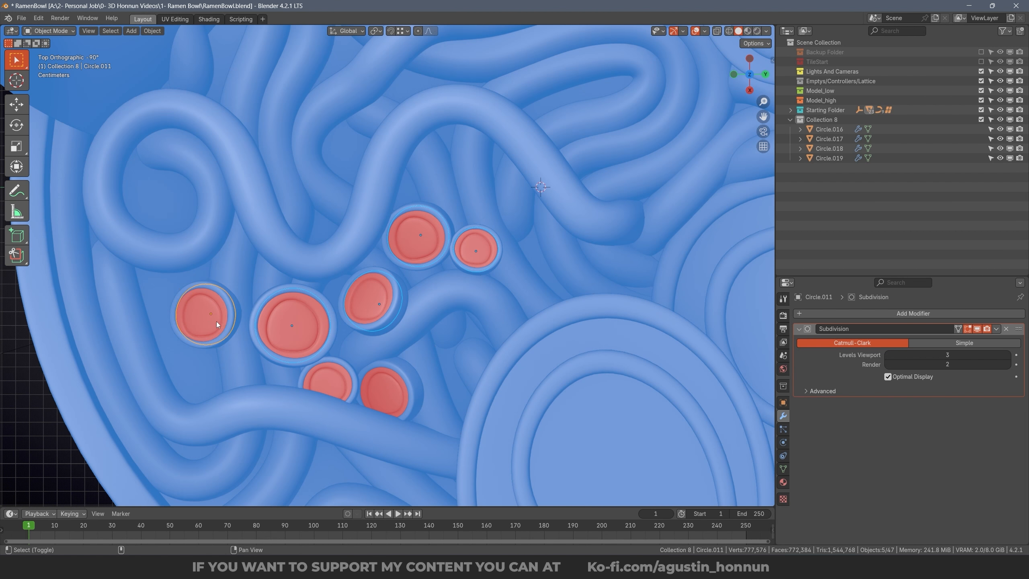
{"action": "left_click", "coordinate": [329, 372], "text": "shift"}
{"action": "left_click", "coordinate": [416, 381], "text": "shift"}
{"action": "key", "text": "Tab"}
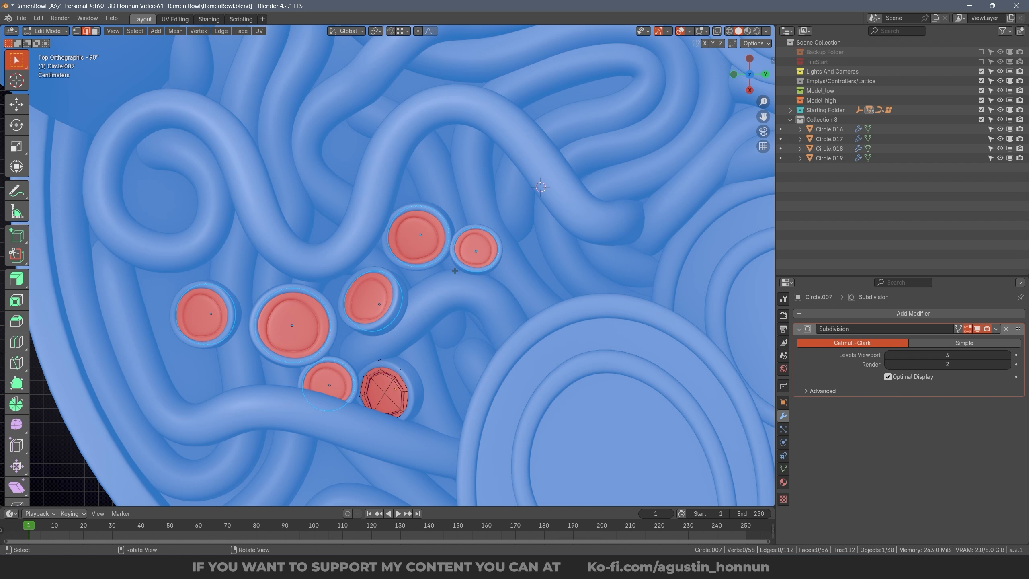
{"action": "middle_click_drag", "start_coordinate": [406, 401], "coordinate": [391, 323]}
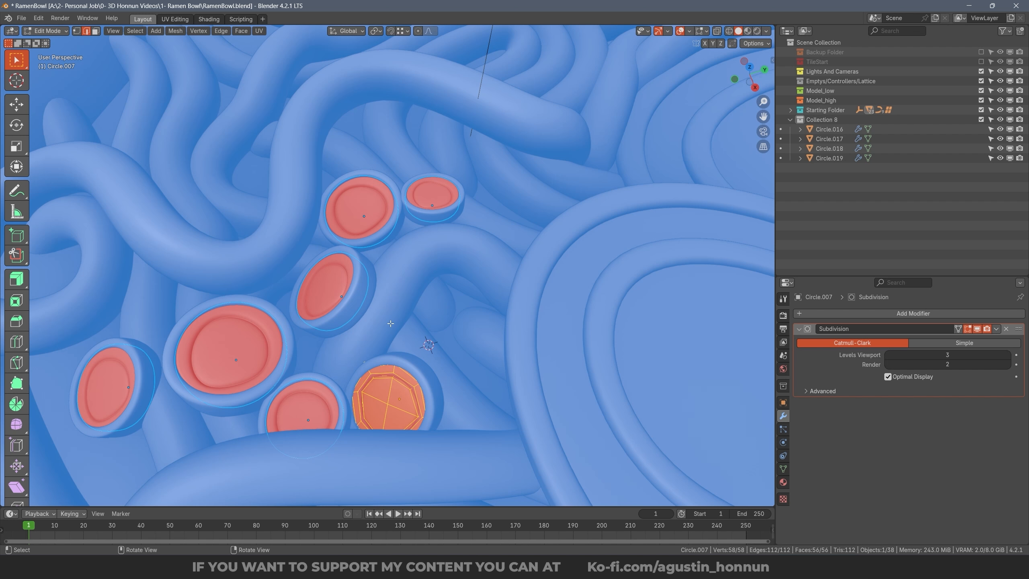
{"action": "key", "text": "shift+n"}
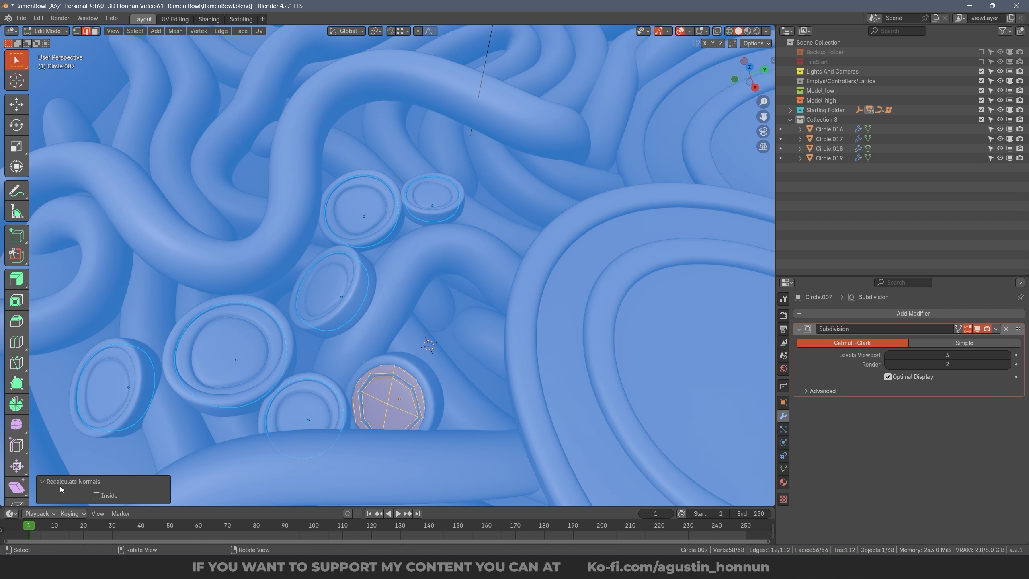
Step: Toggle the Inside option of the normals recalculation on the slices to compare both orientations, ending with it disabled
{"action": "left_click", "coordinate": [103, 498]}
{"action": "left_click", "coordinate": [105, 496]}
{"action": "left_click", "coordinate": [105, 498]}
{"action": "left_click", "coordinate": [105, 497]}
{"action": "left_click", "coordinate": [105, 496]}
{"action": "left_click", "coordinate": [105, 496]}
Step: Deselect the slice mesh, return to Object Mode without the Face Orientation overlay, and save the file
{"action": "middle_click_drag", "start_coordinate": [365, 284], "coordinate": [415, 274]}
{"action": "key", "text": "alt+a"}
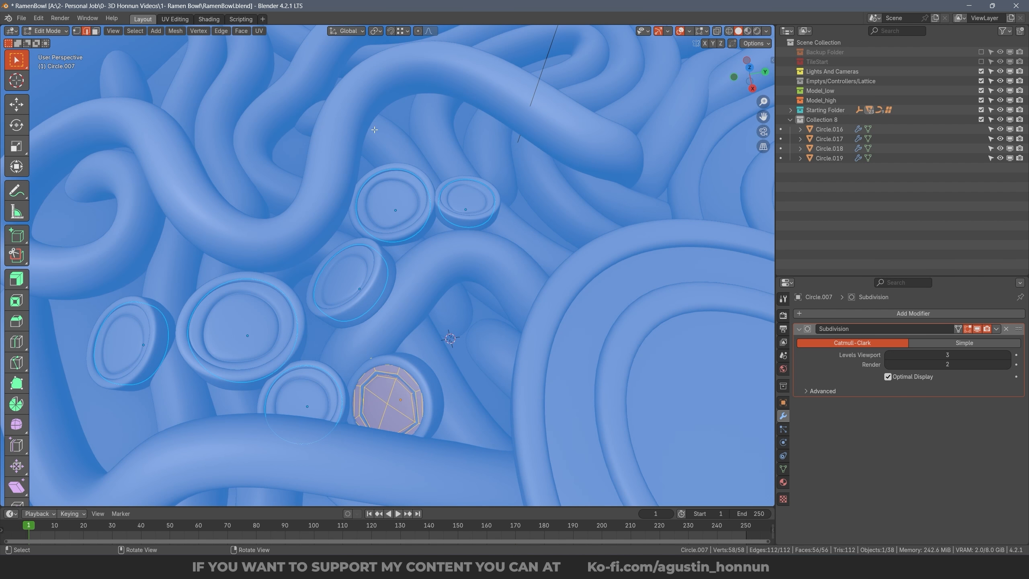
{"action": "left_click", "coordinate": [182, 33]}
{"action": "mouse_move", "coordinate": [211, 193]}
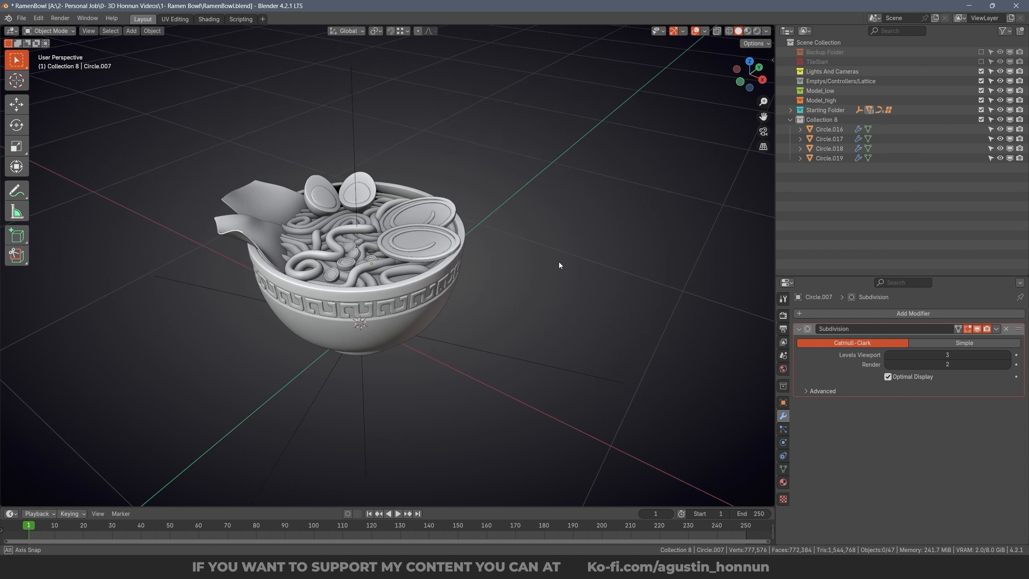
{"action": "middle_click_drag", "start_coordinate": [559, 262], "coordinate": [424, 170]}
{"action": "middle_click_drag", "start_coordinate": [434, 262], "coordinate": [430, 280]}
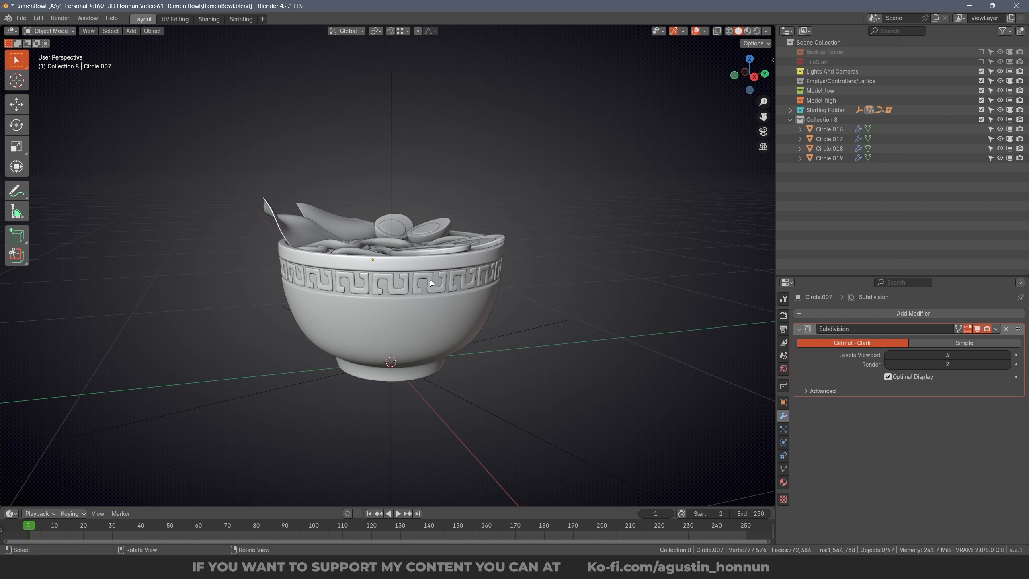
{"action": "key", "text": "ctrl+s"}
Step: Move the four spiral topping objects from Collection 8 to Starting Folder and exclude Starting Folder from the view layer
{"action": "key", "text": "KP_7"}
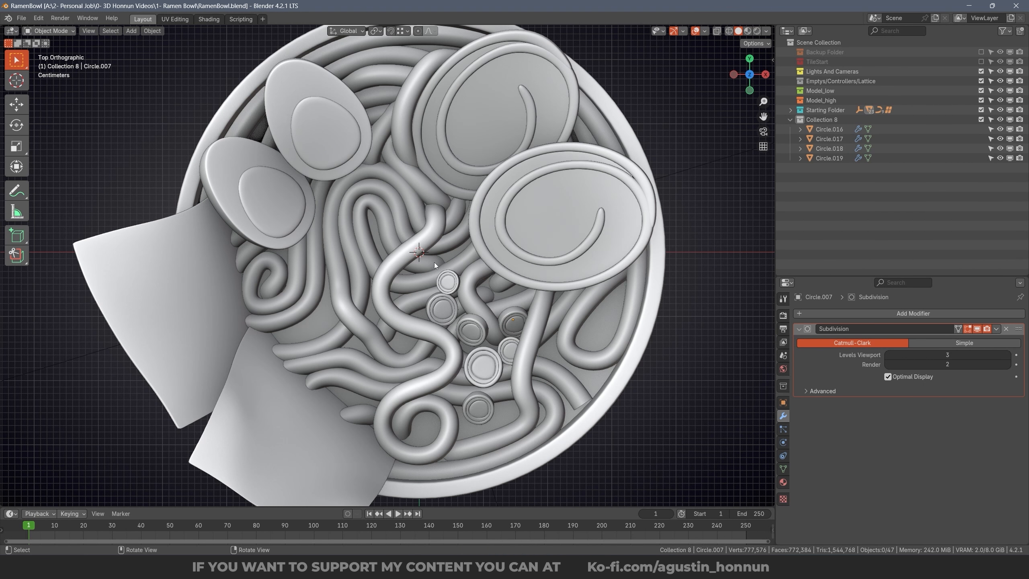
{"action": "left_click", "coordinate": [791, 120]}
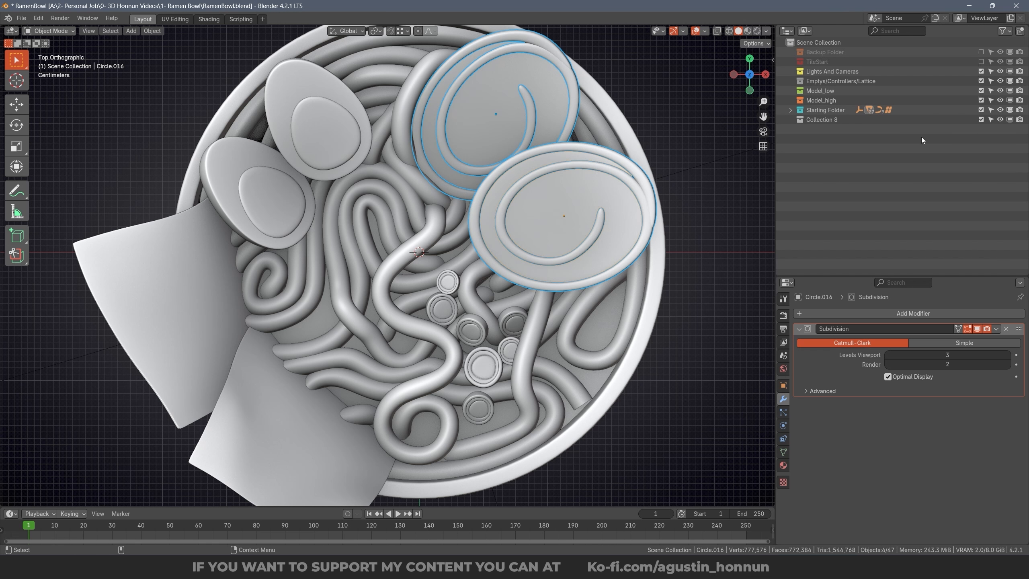
{"action": "left_click", "coordinate": [981, 110]}
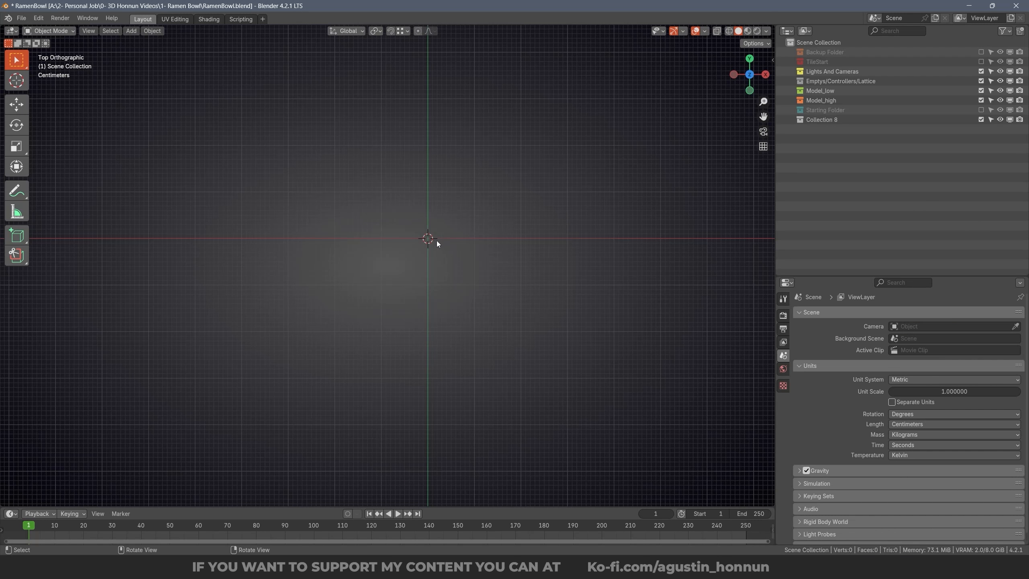
Step: Reset the 3D cursor to the world origin and add a single-vertex mesh there
{"action": "middle_click_drag", "start_coordinate": [434, 236], "coordinate": [477, 344]}
{"action": "key", "text": "shift+s"}
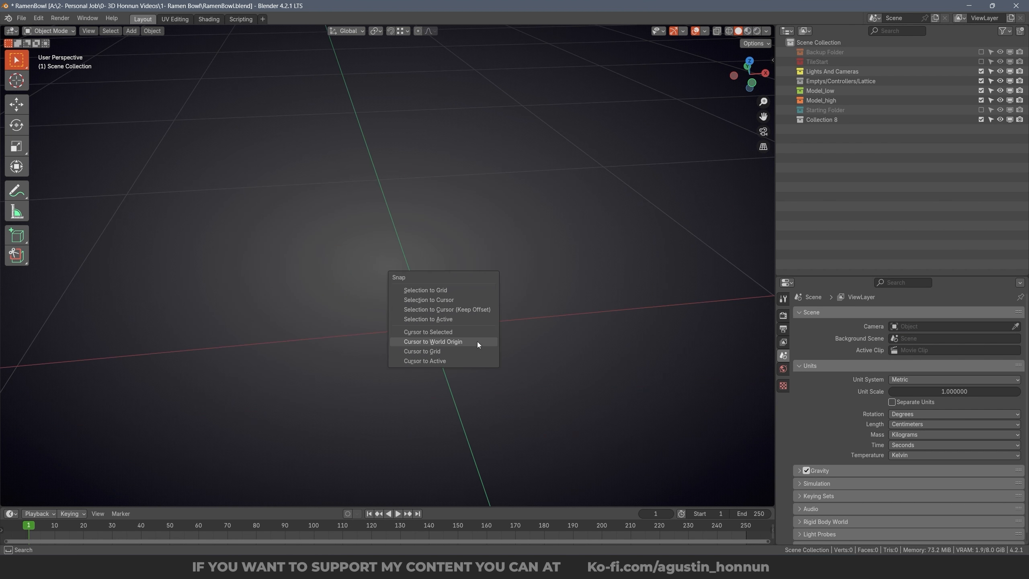
{"action": "left_click", "coordinate": [463, 344]}
{"action": "key", "text": "shift+a"}
{"action": "mouse_move", "coordinate": [492, 302]}
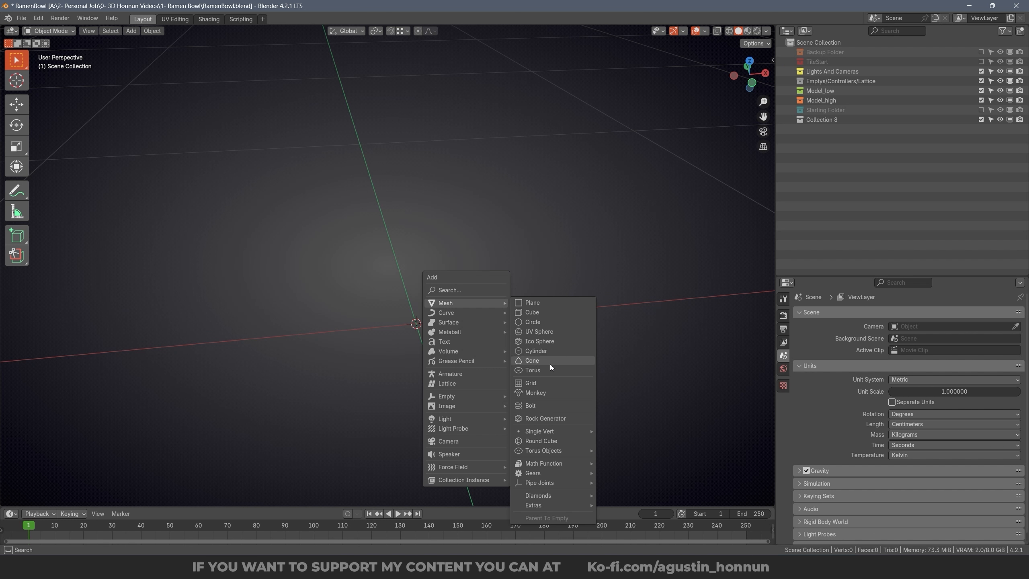
{"action": "mouse_move", "coordinate": [538, 433]}
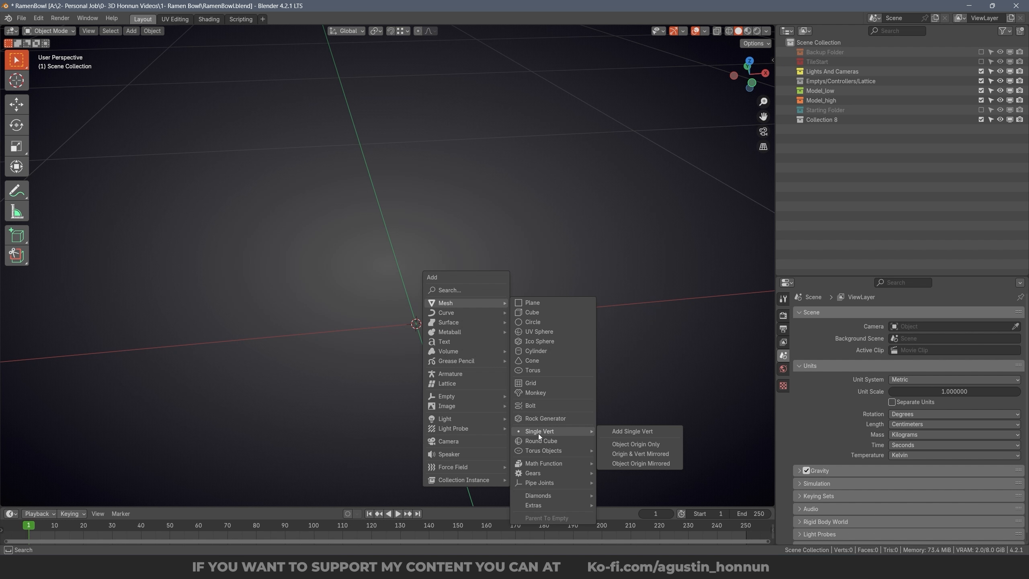
{"action": "left_click", "coordinate": [636, 431]}
Step: Try to extrude the single vertex along the X axis in edge select mode
{"action": "middle_click_drag", "start_coordinate": [461, 264], "coordinate": [439, 290], "text": "alt"}
{"action": "key", "text": "g"}
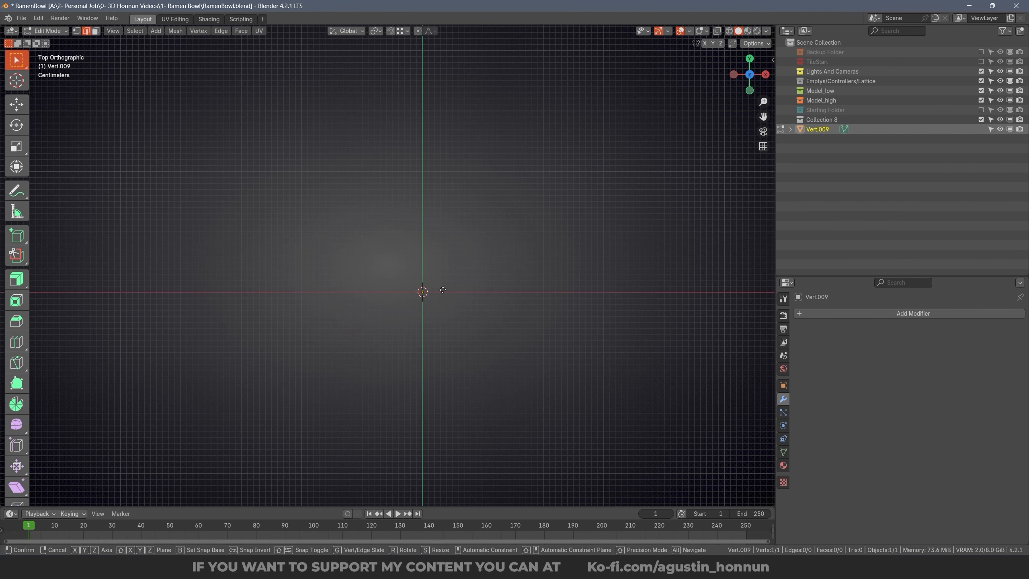
{"action": "key", "text": "x"}
{"action": "right_click", "coordinate": [551, 314]}
{"action": "middle_click_drag", "start_coordinate": [520, 299], "coordinate": [480, 291], "text": "shift"}
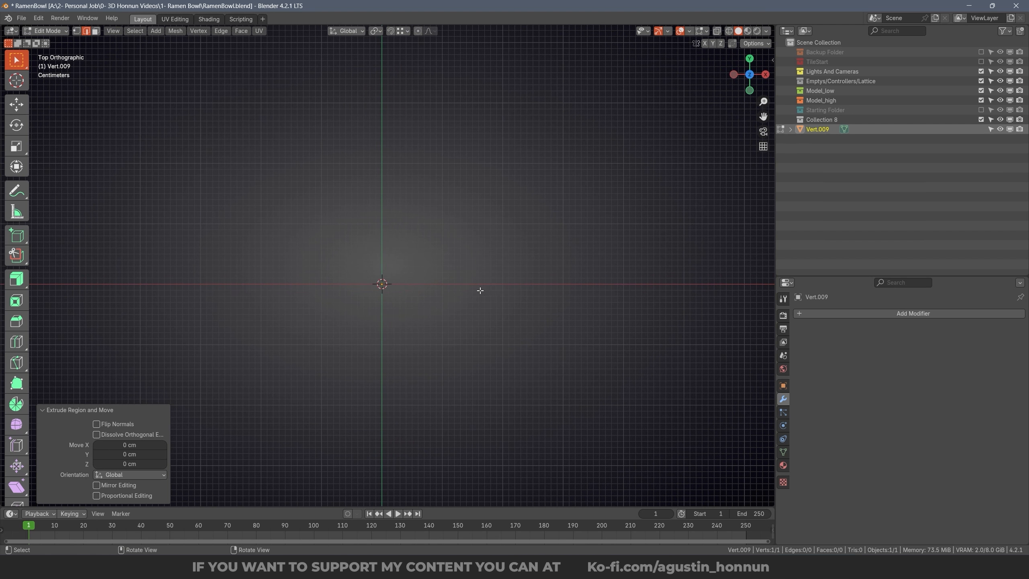
{"action": "key", "text": "e"}
{"action": "key", "text": "x"}
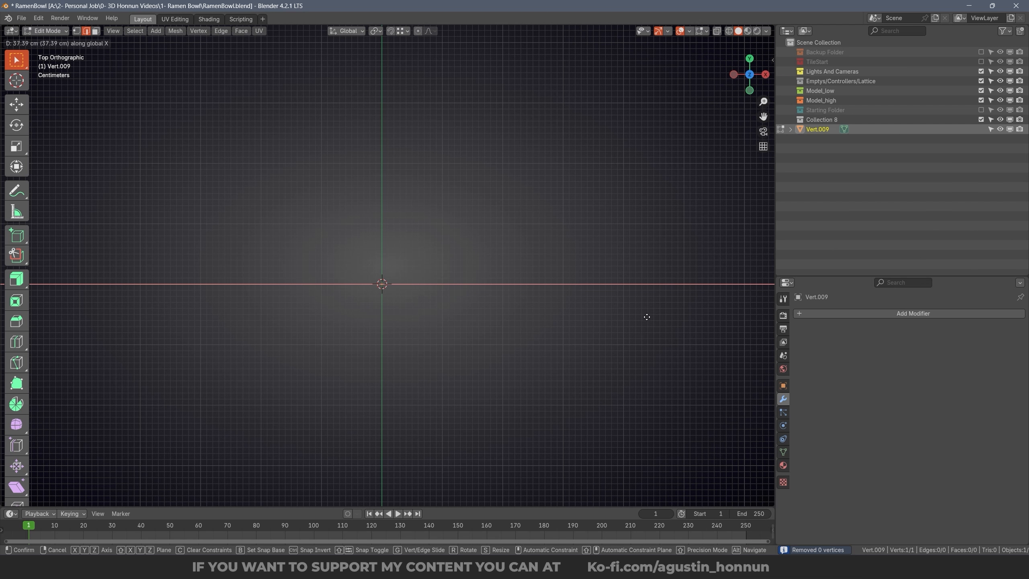
{"action": "left_click", "coordinate": [665, 307]}
Step: Switch to vertex selection, extrude the vertex along X into a straight edge, and move its end about 22.8 cm further along X
{"action": "middle_click_drag", "start_coordinate": [608, 338], "coordinate": [599, 199]}
{"action": "key", "text": "ctrl+Tab"}
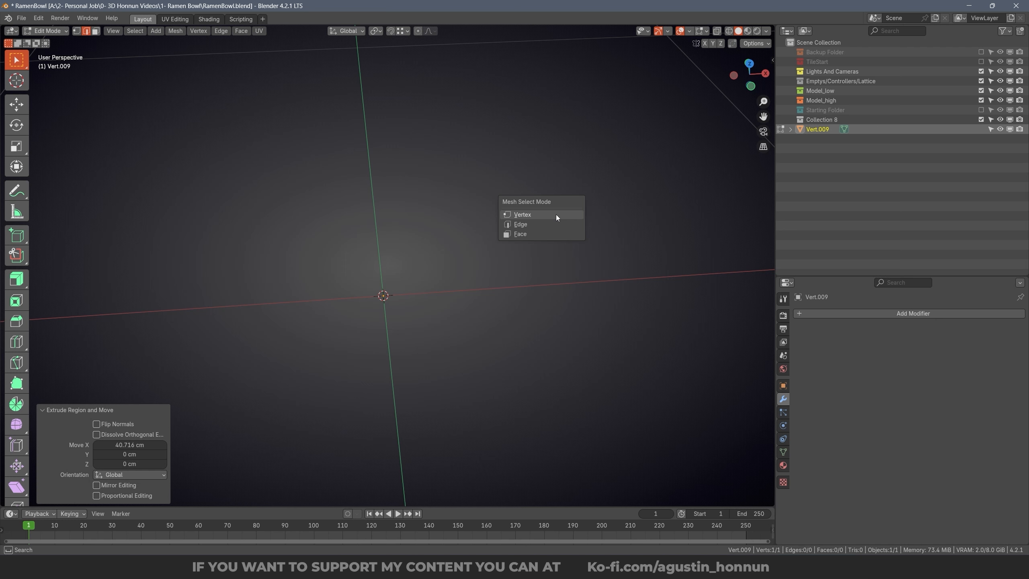
{"action": "left_click", "coordinate": [556, 213]}
{"action": "key", "text": "e"}
{"action": "key", "text": "x"}
{"action": "left_click", "coordinate": [605, 281]}
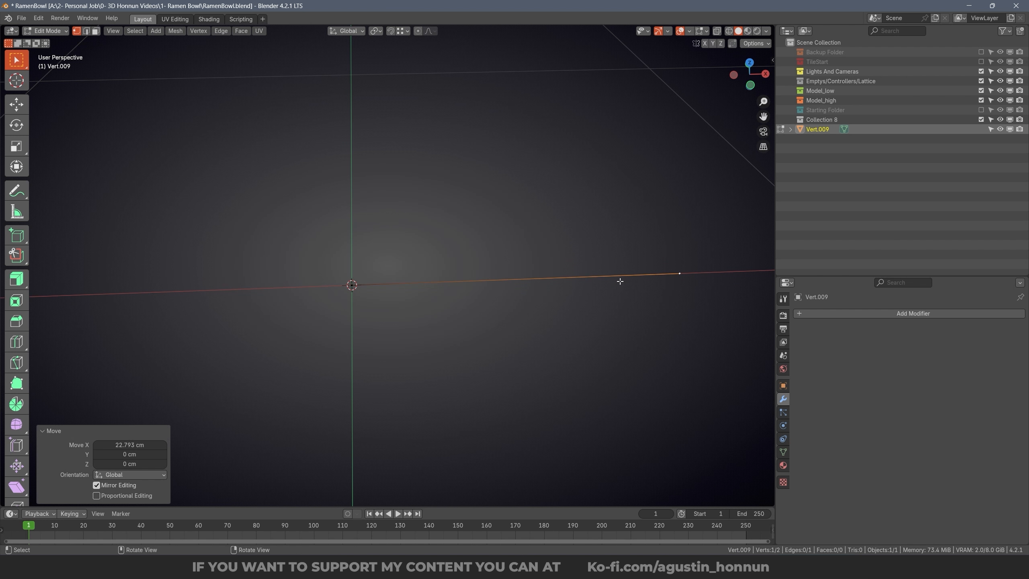
Step: Leave Edit Mode and convert the straight edge to a curve object
{"action": "key", "text": "Tab"}
{"action": "left_click", "coordinate": [159, 34]}
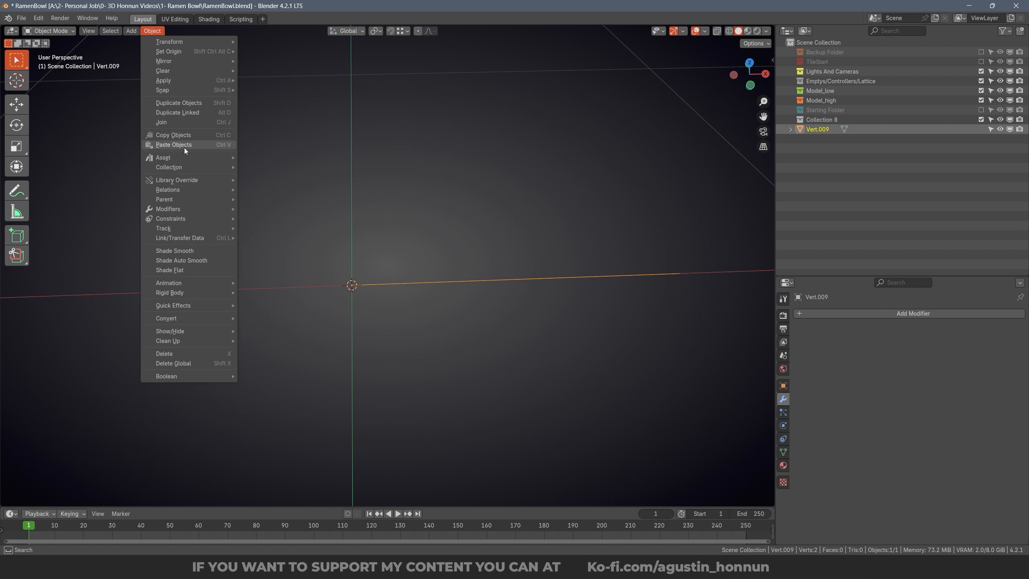
{"action": "mouse_move", "coordinate": [180, 318]}
{"action": "left_click", "coordinate": [283, 329]}
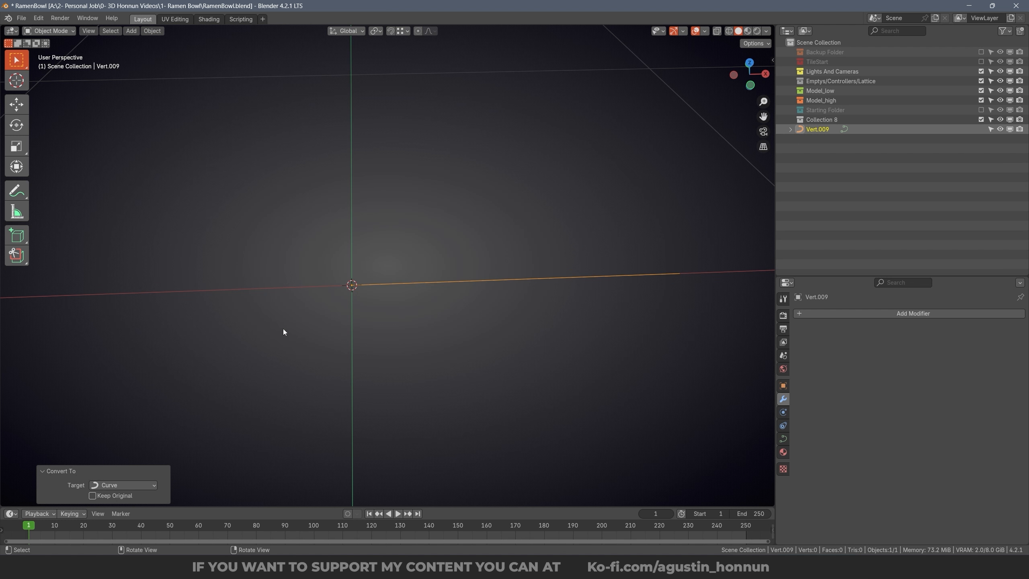
Step: Give the curve a round bevel with 3.6 cm depth and resolution 0, and add a level 3 Subdivision modifier
{"action": "middle_click_drag", "start_coordinate": [282, 331], "coordinate": [714, 344]}
{"action": "left_click", "coordinate": [782, 440]}
{"action": "scroll", "coordinate": [863, 429], "scroll_direction": "down", "scroll_amount": 5}
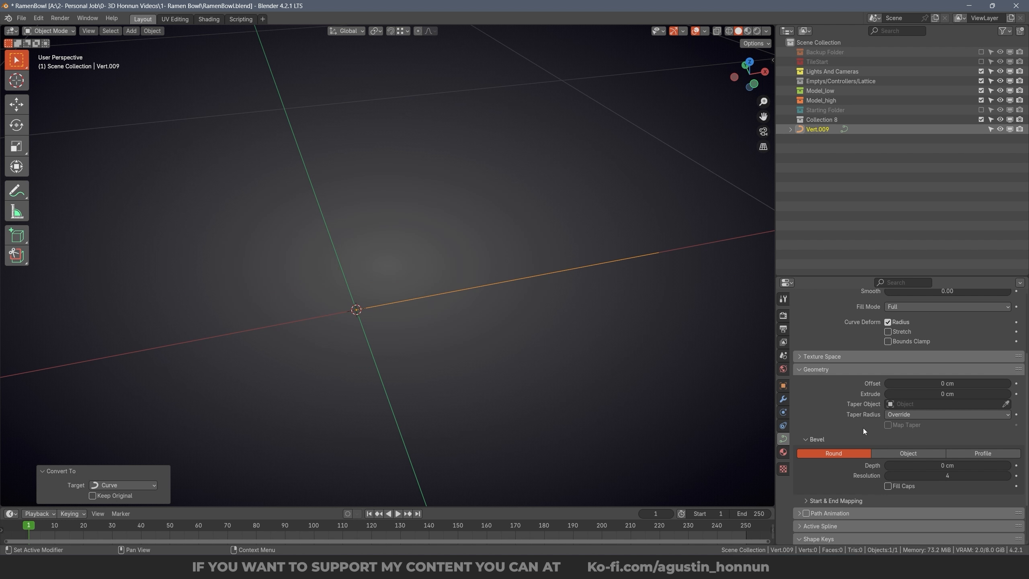
{"action": "mouse_move", "coordinate": [916, 465]}
{"action": "left_mouse_down"}
{"action": "mouse_move", "coordinate": [943, 465]}
{"action": "mouse_move", "coordinate": [907, 475]}
{"action": "left_mouse_up"}
{"action": "key", "text": "ctrl+3"}
{"action": "left_click", "coordinate": [782, 399]}
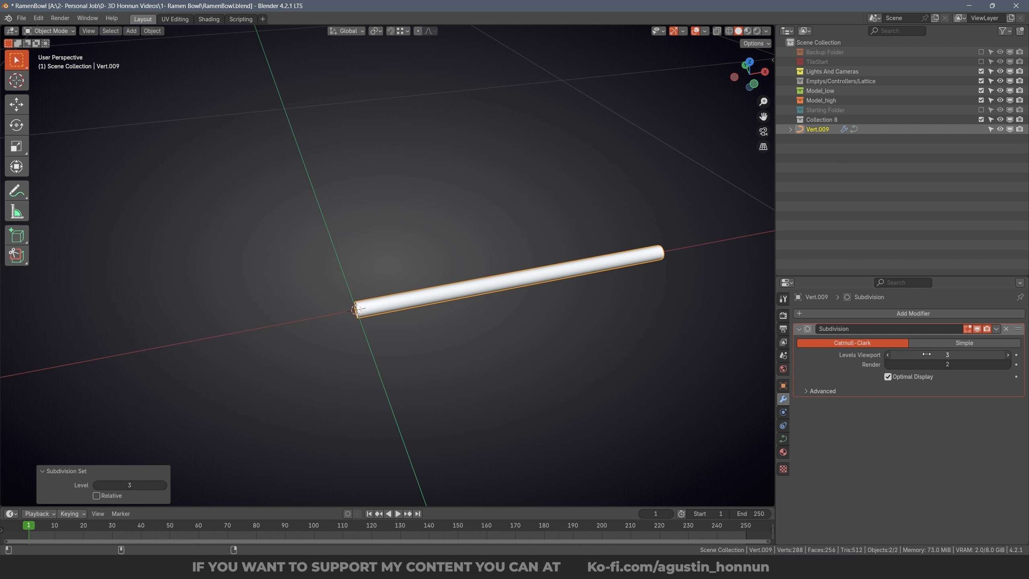
{"action": "left_click", "coordinate": [783, 439]}
{"action": "scroll", "coordinate": [937, 442], "scroll_direction": "down", "scroll_amount": 1}
{"action": "left_click_drag", "start_coordinate": [937, 442], "coordinate": [948, 442]}
Step: Move the curve's origin-side point -10.578 cm along X and adjust the point radius so the tube tapers toward the +X end
{"action": "key", "text": "KP_7"}
{"action": "key", "text": "Tab"}
{"action": "key", "text": "g"}
{"action": "key", "text": "x"}
{"action": "left_click", "coordinate": [446, 306]}
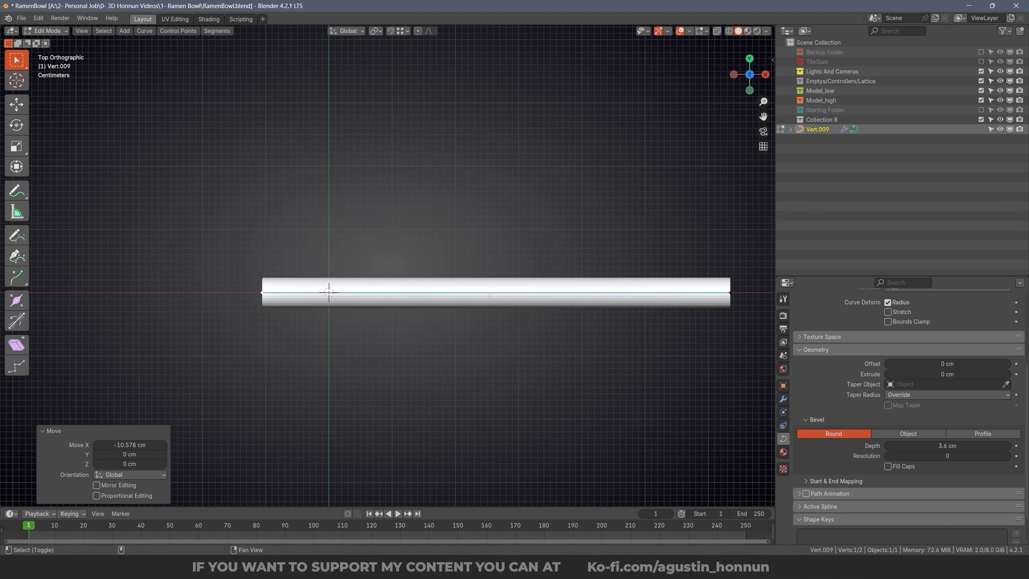
{"action": "key", "text": "alt+s"}
{"action": "left_click", "coordinate": [536, 303]}
{"action": "key", "text": "Tab"}
Step: Remove the Subdivision modifier from the tapered tube and convert the curve to a mesh
{"action": "middle_click_drag", "start_coordinate": [536, 302], "coordinate": [551, 268]}
{"action": "left_click", "coordinate": [782, 399]}
{"action": "middle_click_drag", "start_coordinate": [393, 296], "coordinate": [425, 274]}
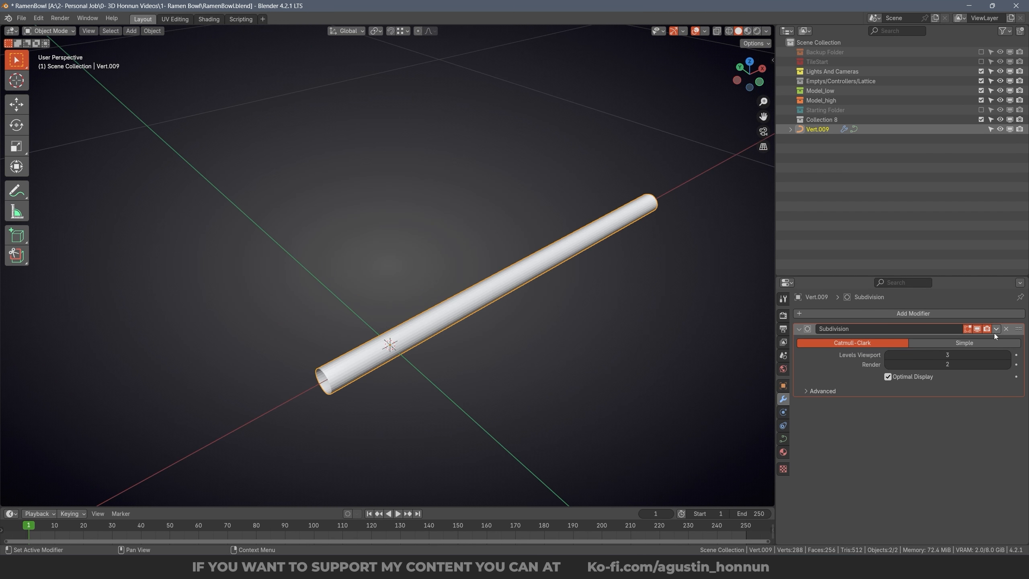
{"action": "left_click", "coordinate": [1006, 329]}
{"action": "middle_click_drag", "start_coordinate": [545, 284], "coordinate": [531, 313]}
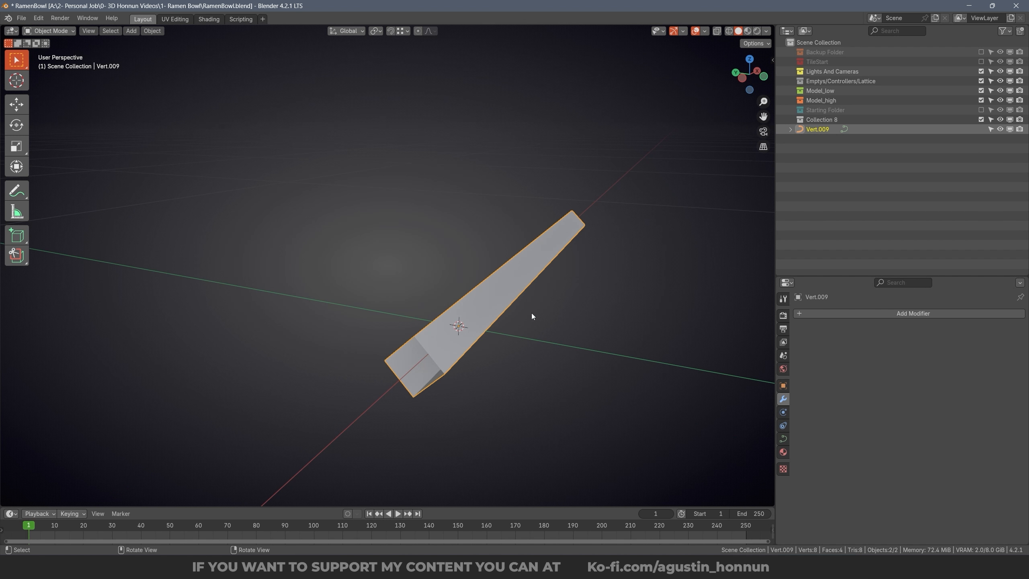
{"action": "key", "text": "alt+c"}
{"action": "key", "text": "alt+c"}
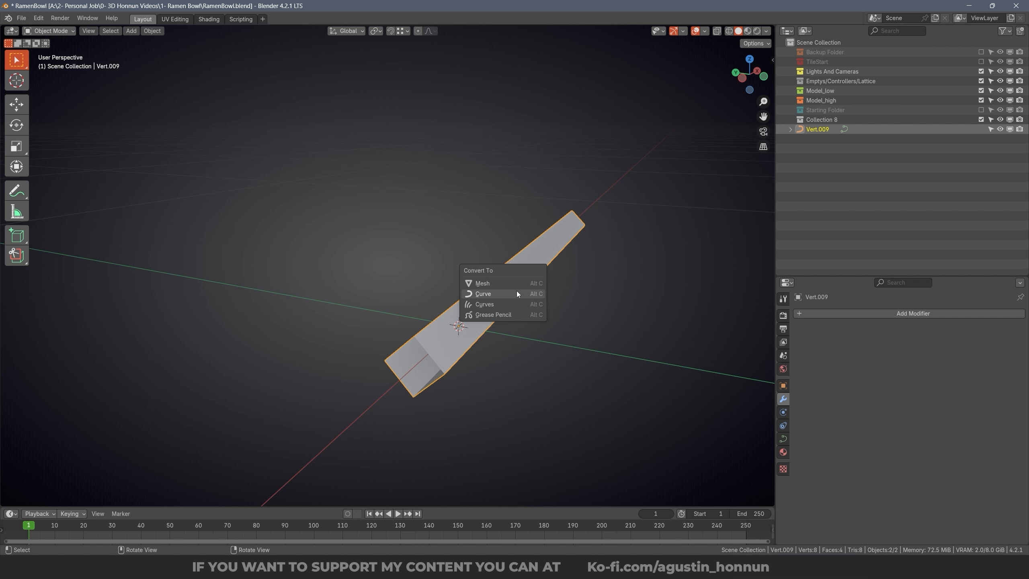
{"action": "left_click", "coordinate": [492, 282]}
{"action": "middle_click_drag", "start_coordinate": [423, 231], "coordinate": [516, 345]}
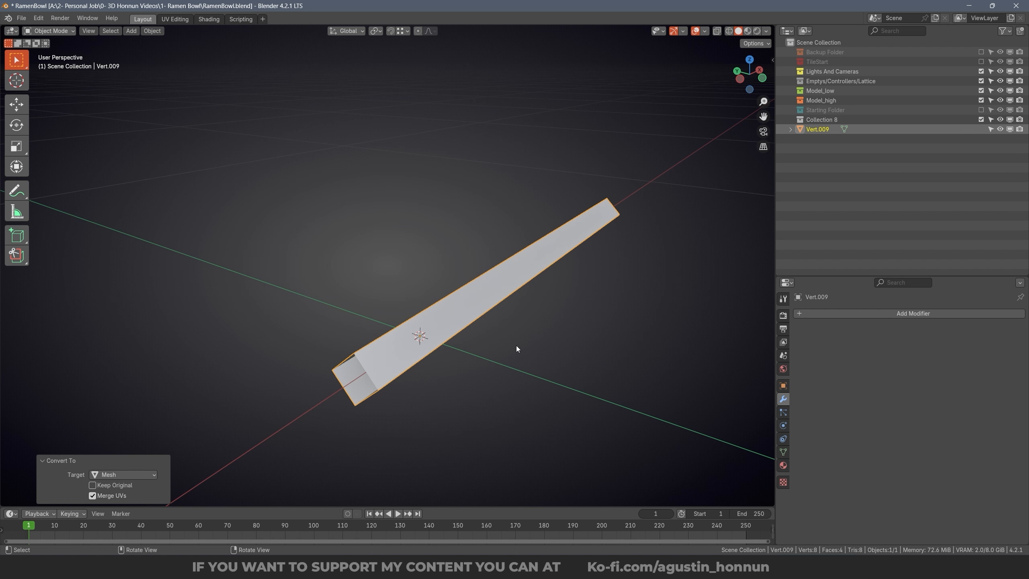
Step: Add a level 2 Subdivision modifier to the tapered mesh and shade it smooth
{"action": "key", "text": "ctrl+2"}
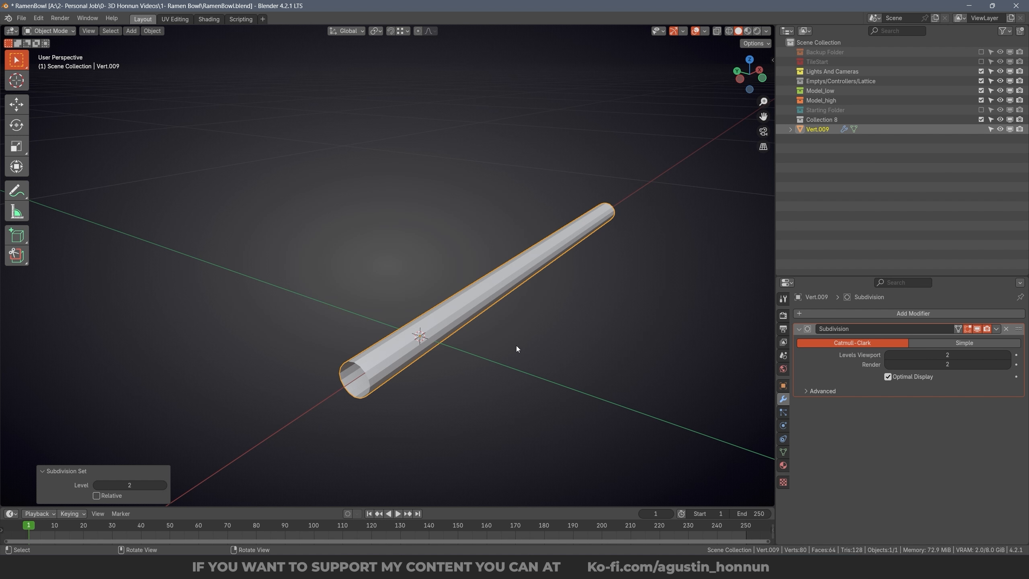
{"action": "right_click", "coordinate": [516, 348]}
{"action": "left_click", "coordinate": [516, 345]}
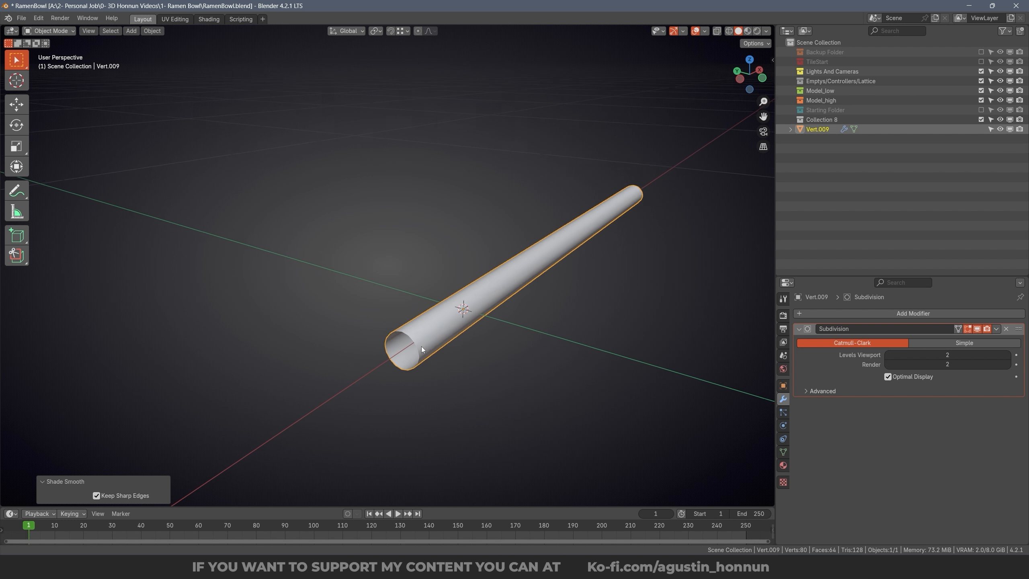
Step: Fill the open wide end of the tube with a face and bevel its rim edges with 2 segments
{"action": "key", "text": "Tab"}
{"action": "key", "text": "ctrl+Tab"}
{"action": "left_click", "coordinate": [463, 338]}
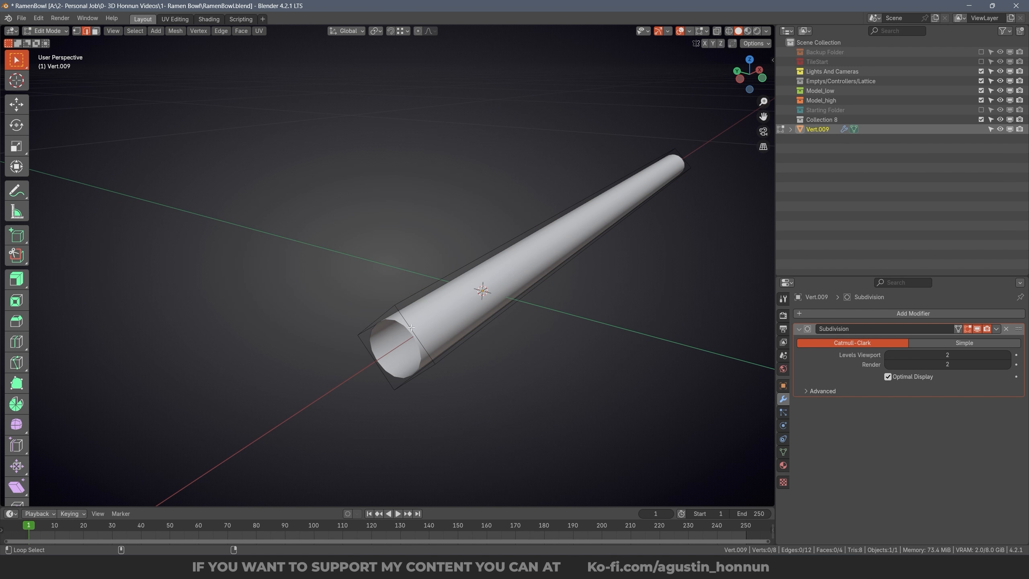
{"action": "middle_click_drag", "start_coordinate": [446, 332], "coordinate": [496, 319]}
{"action": "key", "text": "f"}
{"action": "key", "text": "ctrl+b"}
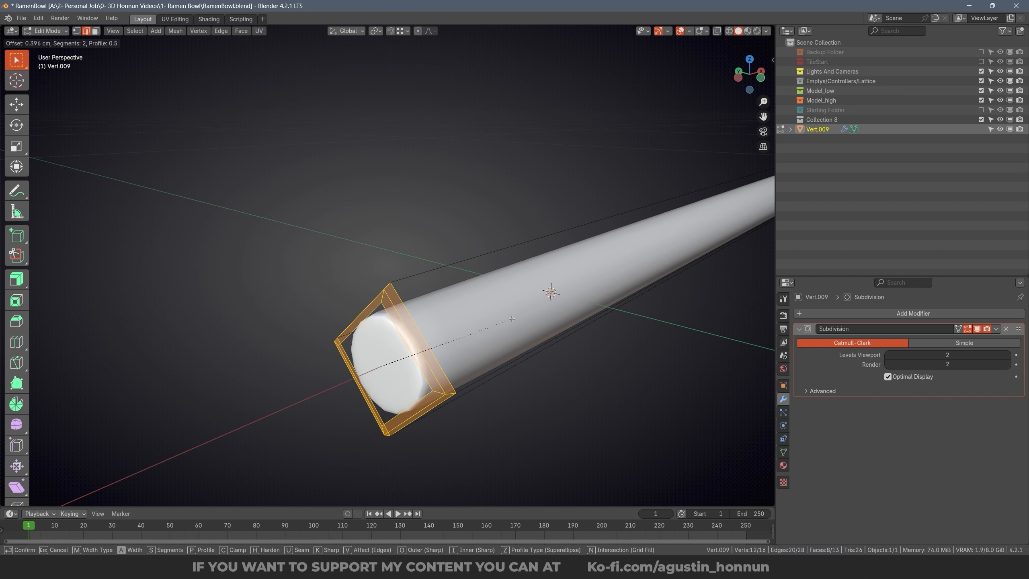
{"action": "scroll", "coordinate": [547, 322], "scroll_direction": "up", "scroll_amount": 1}
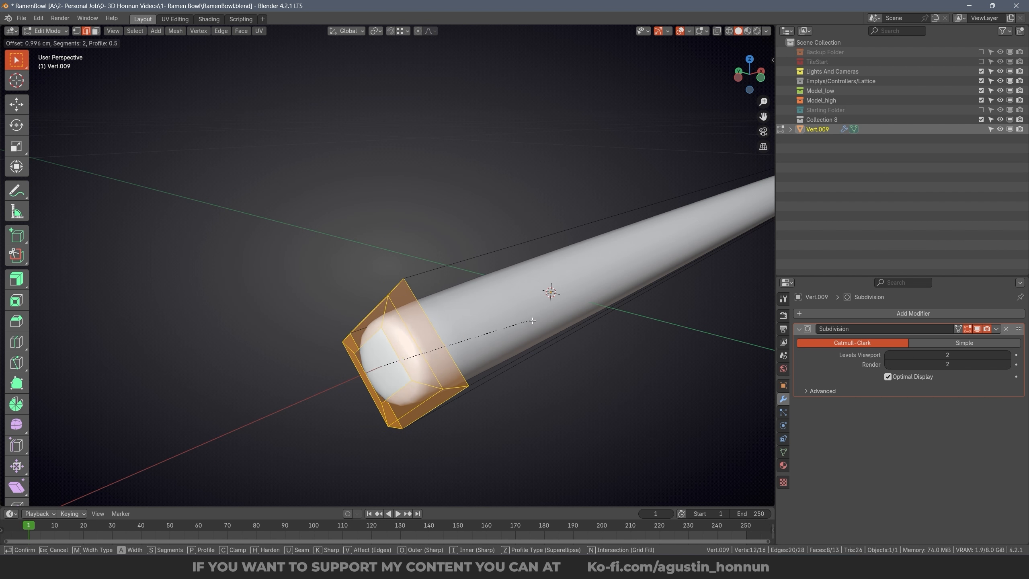
{"action": "left_click", "coordinate": [554, 323]}
{"action": "middle_click_drag", "start_coordinate": [554, 323], "coordinate": [477, 386]}
Step: Add one edge loop around the stick, slid toward the capped end at factor -0.881, and turn on X-ray display
{"action": "key", "text": "Tab"}
{"action": "left_click", "coordinate": [433, 346]}
{"action": "key", "text": "Tab"}
{"action": "key", "text": "a"}
{"action": "key", "text": "ctrl+r"}
{"action": "left_click", "coordinate": [583, 335]}
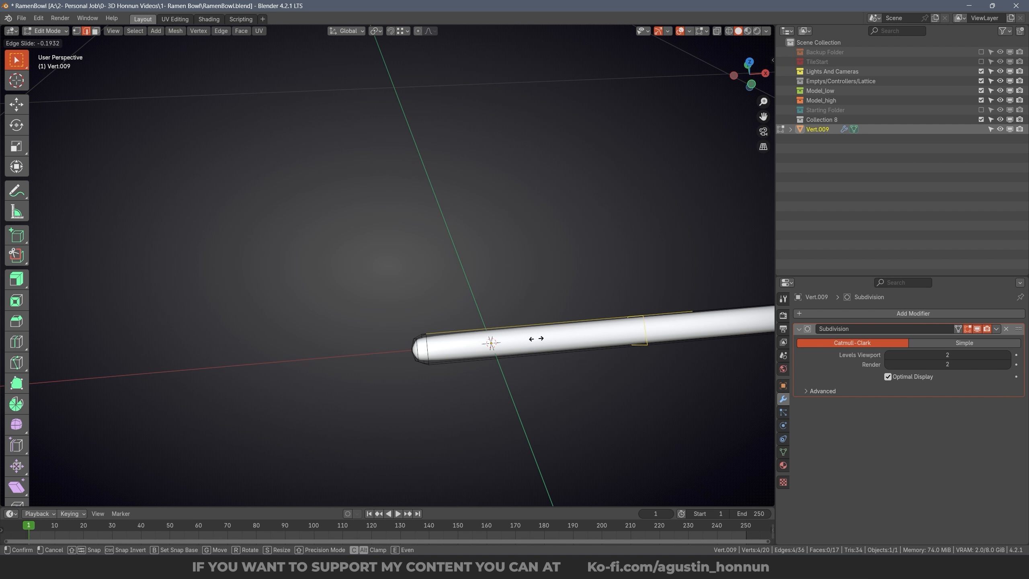
{"action": "left_click", "coordinate": [362, 357]}
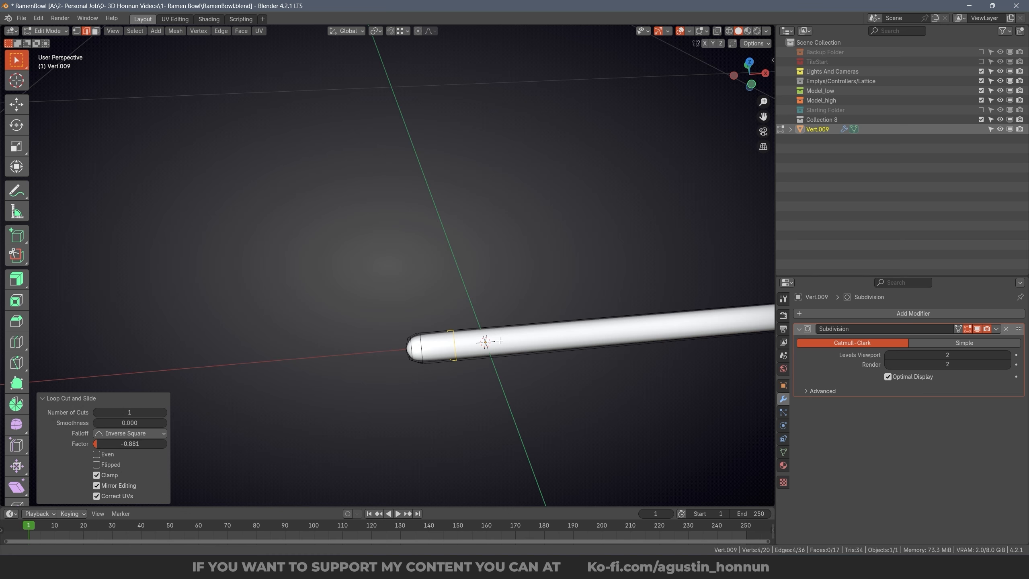
{"action": "middle_click_drag", "start_coordinate": [363, 357], "coordinate": [409, 315]}
{"action": "key", "text": "alt+z"}
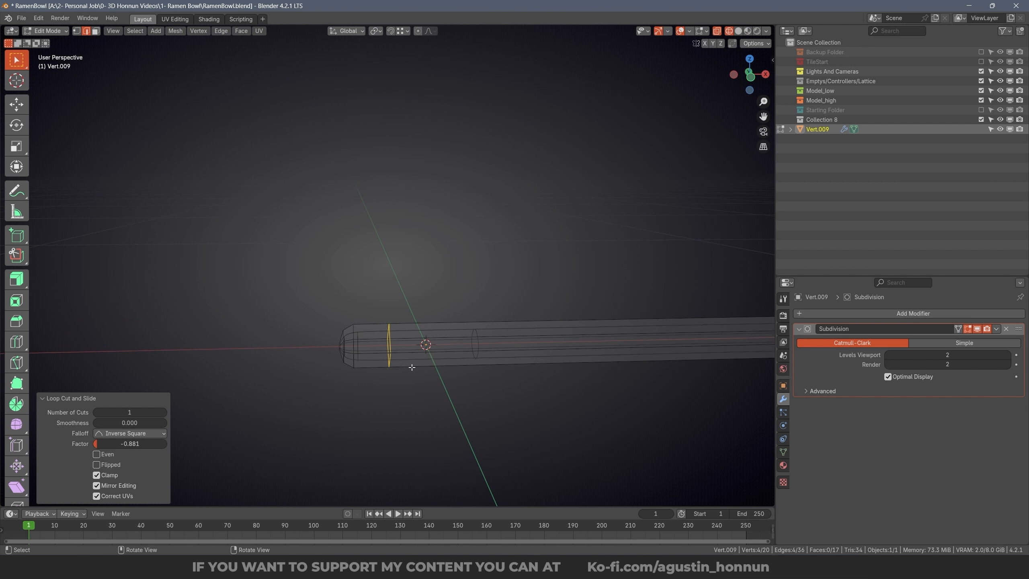
Step: Select the stick's narrow capped tip through the mesh, turn X-ray off, and scale the tip down to about 0.78
{"action": "left_click_drag", "start_coordinate": [430, 441], "coordinate": [221, 273]}
{"action": "middle_click_drag", "start_coordinate": [221, 273], "coordinate": [548, 360]}
{"action": "key", "text": "shift+z"}
{"action": "scroll", "coordinate": [388, 306], "scroll_direction": "up", "scroll_amount": 2}
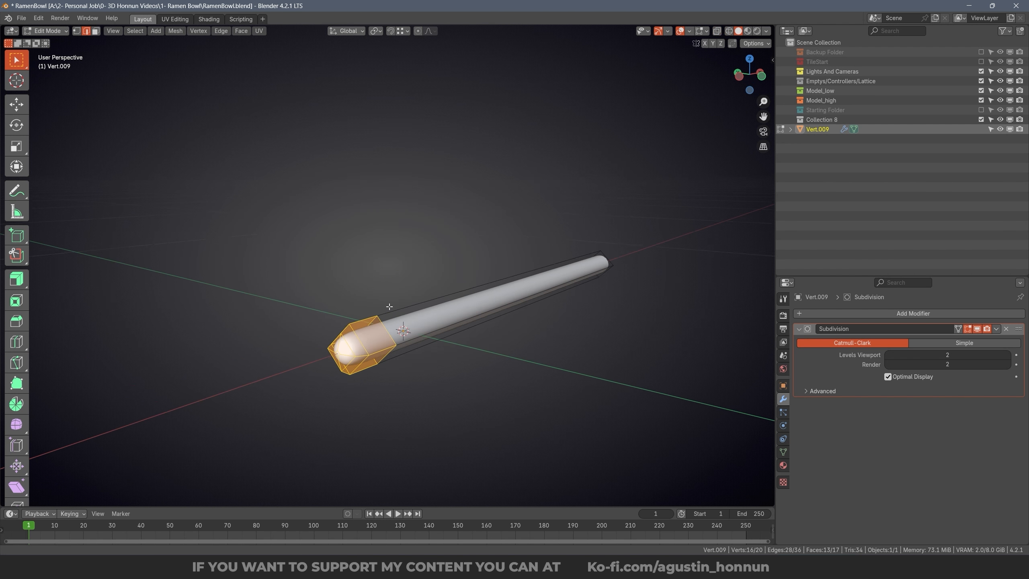
{"action": "key", "text": "s"}
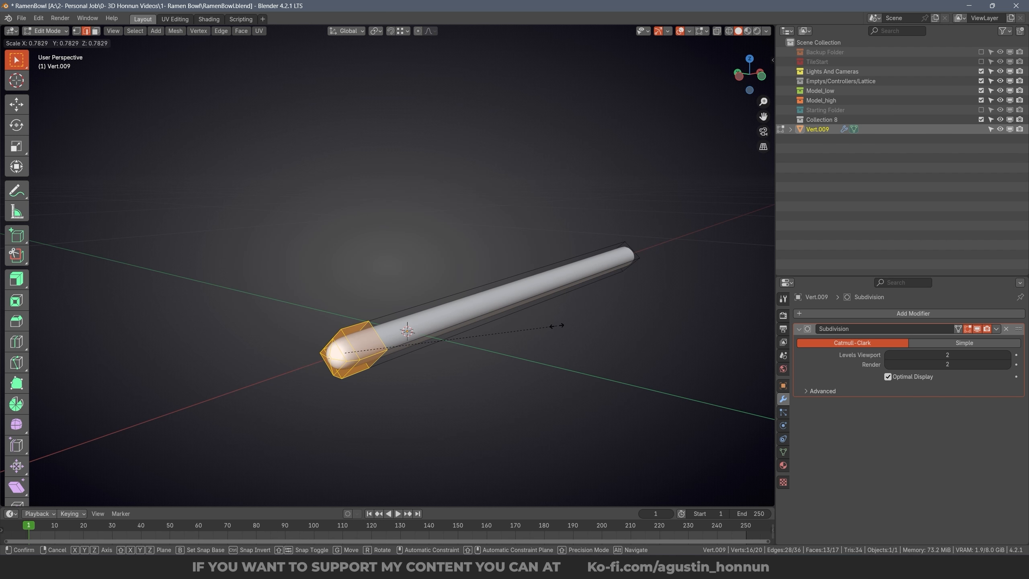
{"action": "left_click", "coordinate": [541, 327]}
{"action": "middle_click_drag", "start_coordinate": [540, 328], "coordinate": [432, 292]}
{"action": "key", "text": "Tab"}
{"action": "scroll", "coordinate": [371, 354], "scroll_direction": "down", "scroll_amount": 6}
Step: Extrude the edge loop at the stick's wide end about 20 cm along the X axis
{"action": "left_click", "coordinate": [418, 336]}
{"action": "left_click", "coordinate": [505, 339]}
{"action": "scroll", "coordinate": [533, 328], "scroll_direction": "up", "scroll_amount": 4}
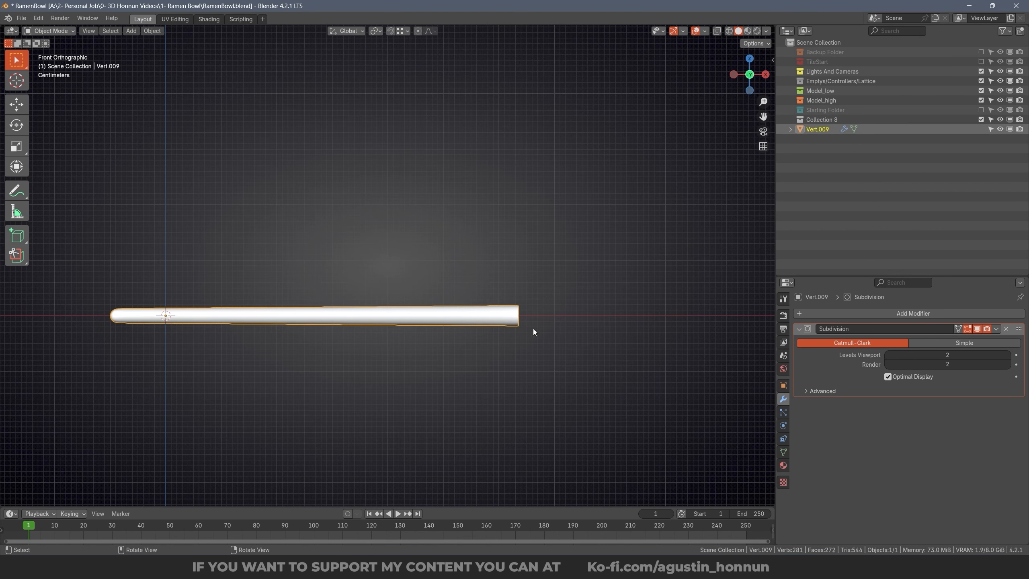
{"action": "key", "text": "Tab"}
{"action": "key", "text": "ctrl+Tab"}
{"action": "left_click", "coordinate": [538, 339]}
{"action": "key", "text": "a"}
{"action": "key", "text": "a"}
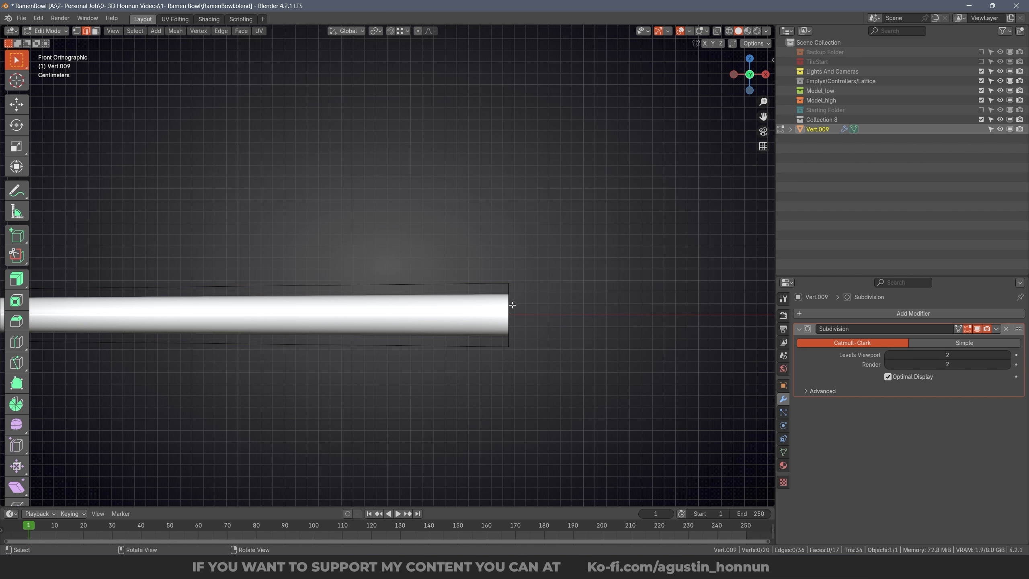
{"action": "middle_click_drag", "start_coordinate": [532, 311], "coordinate": [337, 278], "text": "shift"}
{"action": "key", "text": "e"}
{"action": "key", "text": "x"}
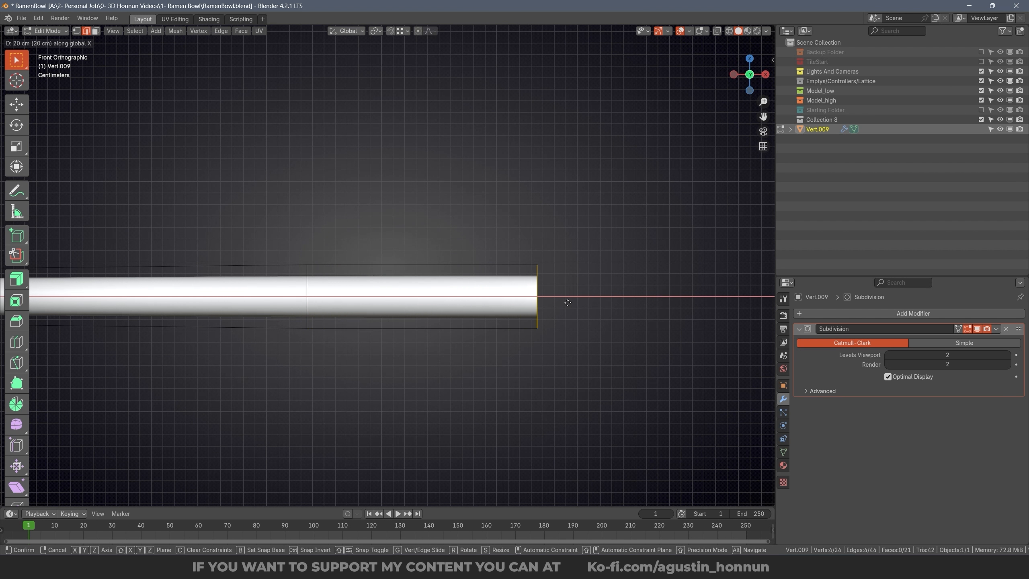
{"action": "left_click", "coordinate": [581, 302]}
Step: Fill the extruded wide end with a face and bevel its rim edges
{"action": "key", "text": "f"}
{"action": "key", "text": "ctrl+b"}
{"action": "middle_click_drag", "start_coordinate": [567, 300], "coordinate": [522, 318]}
Step: Bevel the edge loop where the extruded handle section meets the stick, using 2 segments and an offset of about 0.26 cm
{"action": "left_click", "coordinate": [279, 276], "text": "alt"}
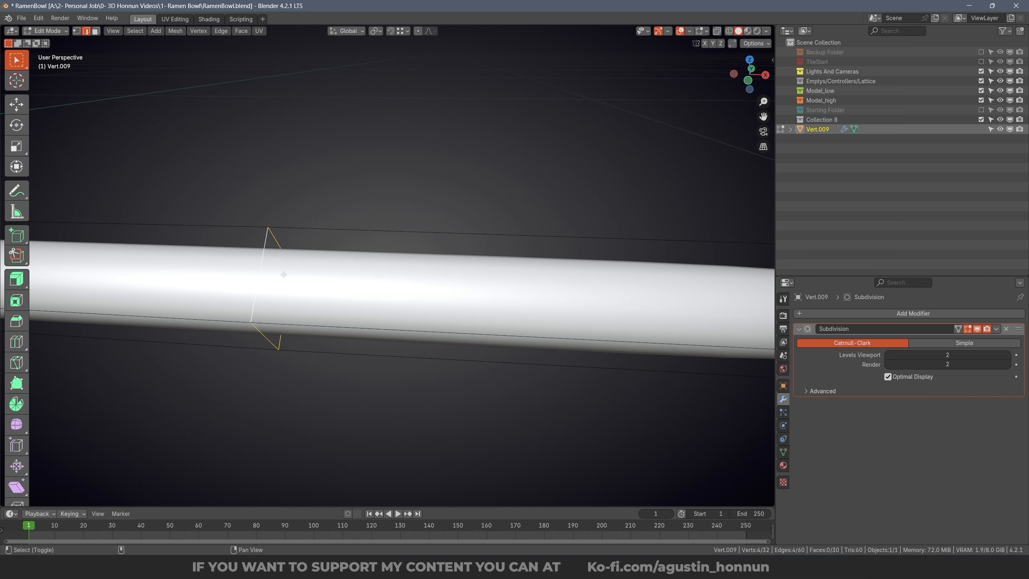
{"action": "middle_click_drag", "start_coordinate": [282, 274], "coordinate": [484, 265], "text": "shift"}
{"action": "key", "text": "ctrl+b"}
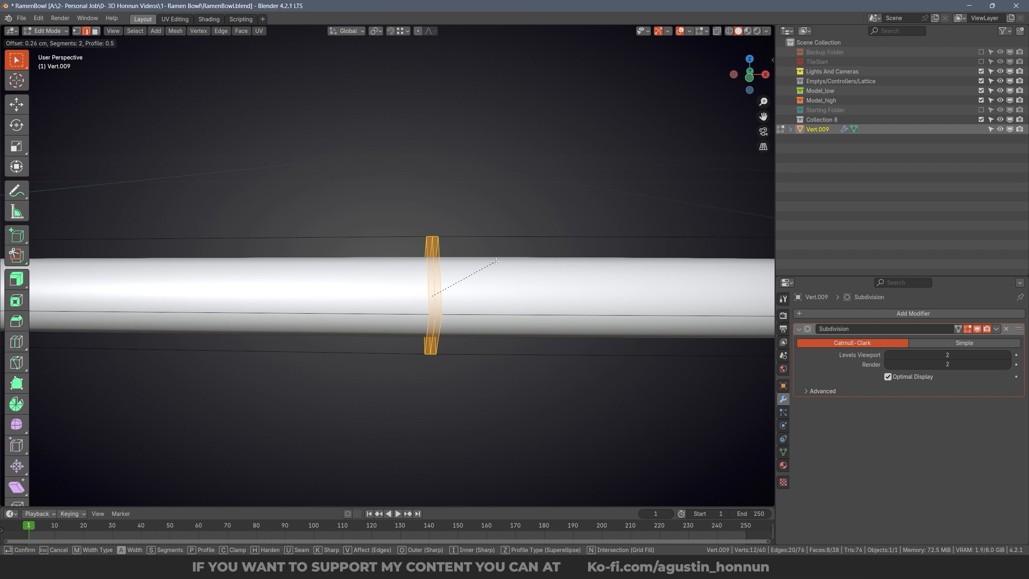
{"action": "left_click", "coordinate": [499, 261]}
Step: Scale the middle edge loop of that bevel inward to form a groove around the stick
{"action": "key", "text": "alt+a"}
{"action": "left_click", "coordinate": [434, 255], "text": "alt"}
{"action": "middle_click_drag", "start_coordinate": [434, 255], "coordinate": [542, 223]}
{"action": "key", "text": "alt+s"}
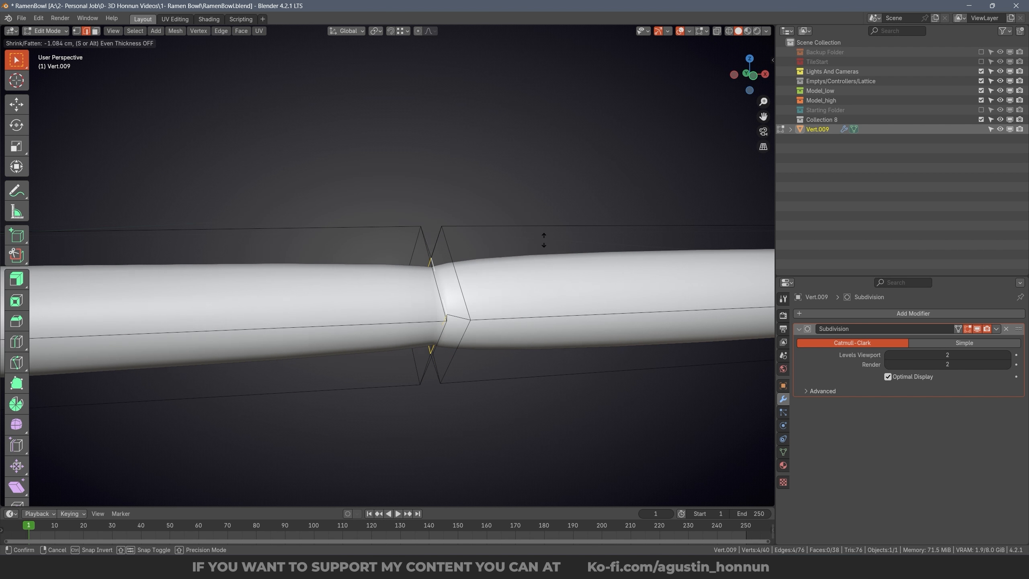
{"action": "right_click", "coordinate": [544, 241]}
{"action": "mouse_move", "coordinate": [544, 240]}
{"action": "middle_mouse_down"}
{"action": "mouse_move", "coordinate": [588, 246]}
{"action": "mouse_move", "coordinate": [433, 249]}
{"action": "mouse_move", "coordinate": [507, 244]}
{"action": "mouse_move", "coordinate": [501, 294]}
{"action": "mouse_move", "coordinate": [528, 304]}
{"action": "mouse_move", "coordinate": [402, 233]}
{"action": "mouse_move", "coordinate": [554, 240]}
{"action": "middle_mouse_up"}
{"action": "key", "text": "s"}
{"action": "left_click", "coordinate": [546, 257]}
Step: Bevel the groove's edge loops to sharpen it and return to Object Mode
{"action": "left_click", "coordinate": [417, 248], "text": "alt+shift"}
{"action": "key", "text": "ctrl+b"}
{"action": "left_click", "coordinate": [522, 246]}
{"action": "key", "text": "Tab"}
{"action": "scroll", "coordinate": [483, 213], "scroll_direction": "down", "scroll_amount": 6}
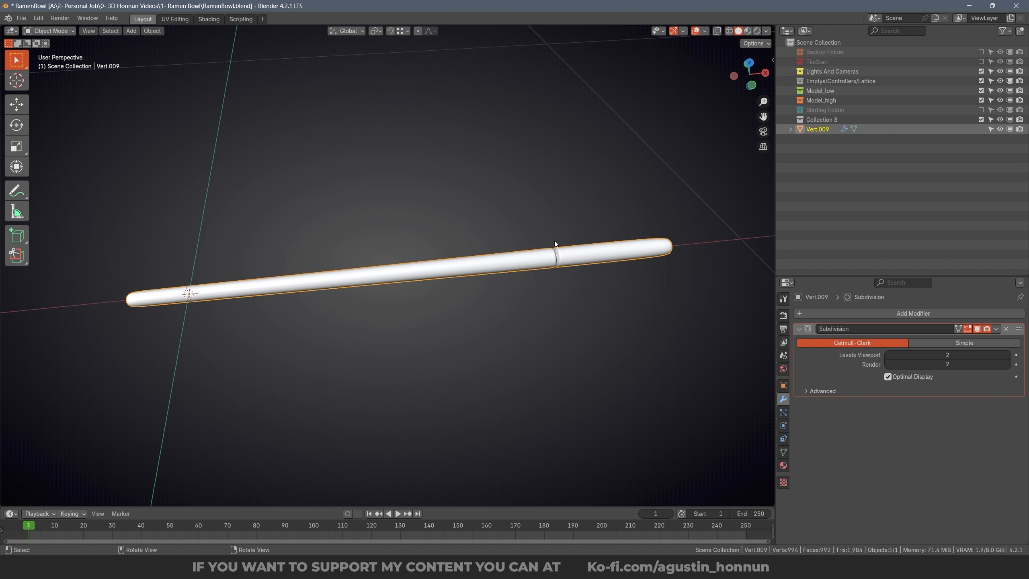
Step: Apply the chopstick's scale and turn on the Face Orientation overlay to check its normals
{"action": "key", "text": "KP_7"}
{"action": "key", "text": "ctrl+a"}
{"action": "left_click", "coordinate": [656, 312]}
{"action": "left_click", "coordinate": [708, 31]}
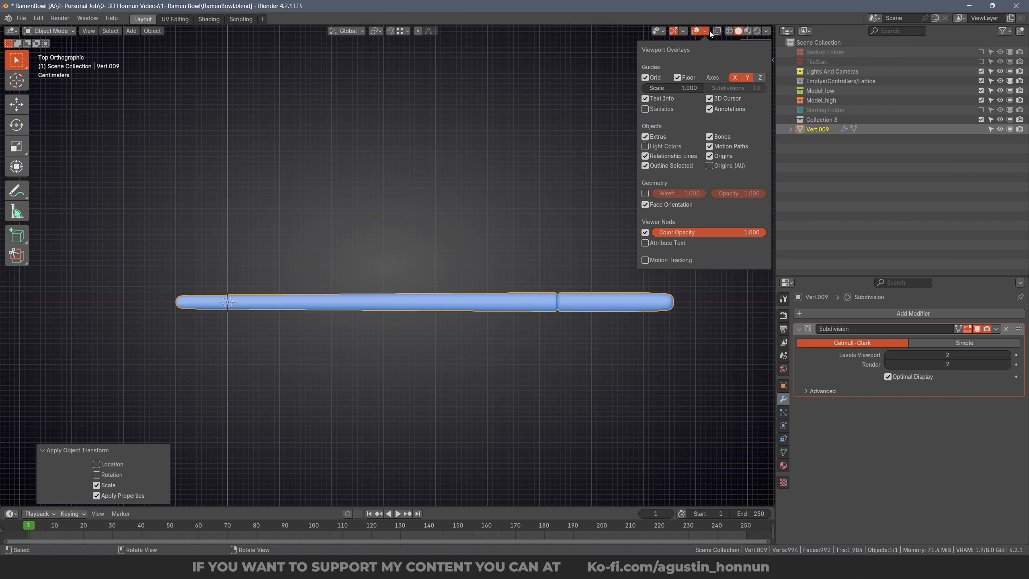
{"action": "middle_click_drag", "start_coordinate": [558, 256], "coordinate": [608, 178]}
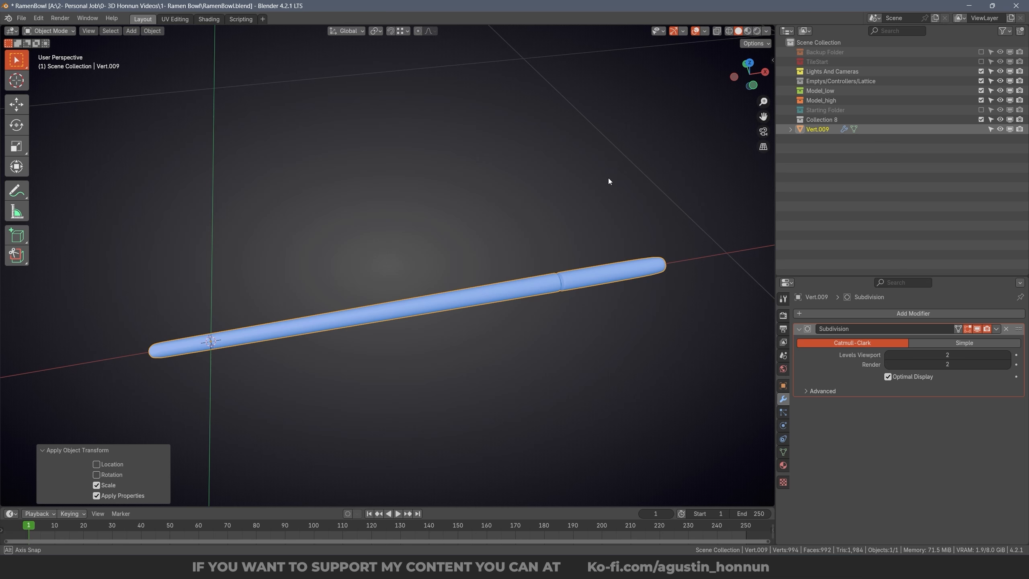
Step: Duplicate the chopstick and offset the copy about 3.9 cm along Y in top view
{"action": "key", "text": "KP_7"}
{"action": "key", "text": "shift+d"}
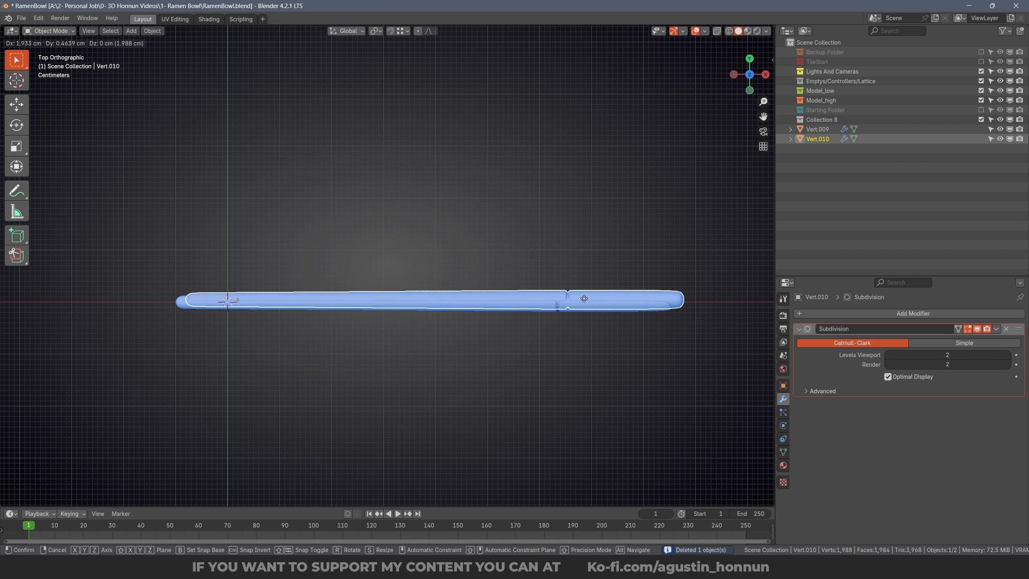
{"action": "key", "text": "y"}
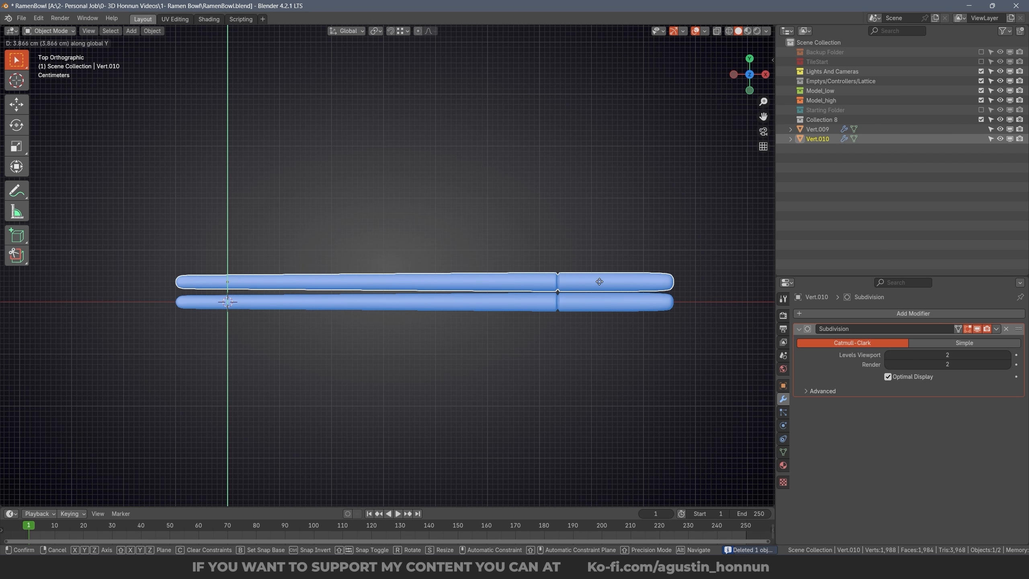
{"action": "left_click", "coordinate": [600, 282]}
Step: Rotate the copied chopstick by -3.18° and move it along Y so its tip sits closer to the original's
{"action": "key", "text": "r"}
{"action": "left_click", "coordinate": [673, 260]}
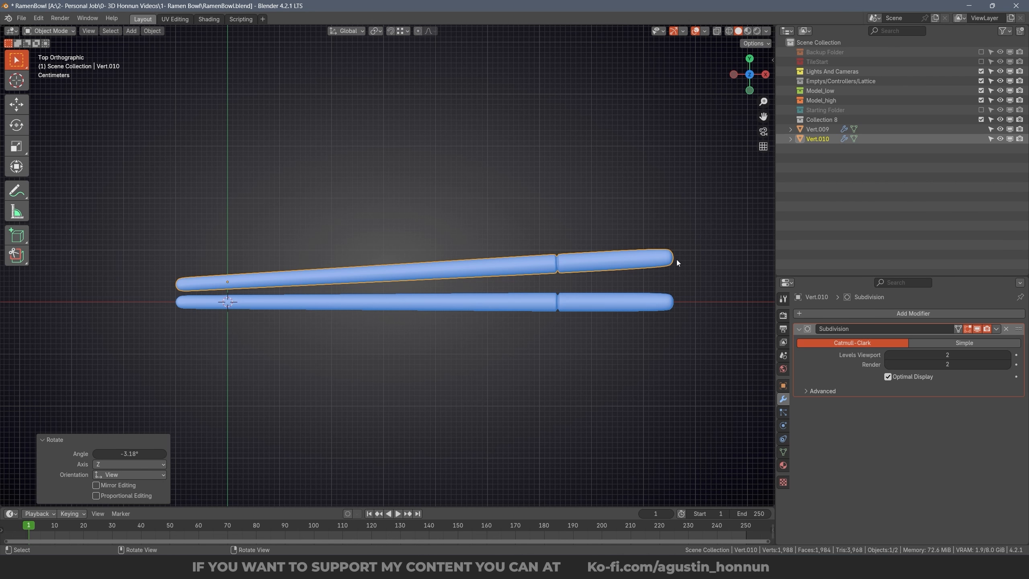
{"action": "key", "text": "g"}
{"action": "key", "text": "y"}
{"action": "left_click", "coordinate": [675, 263]}
{"action": "left_click", "coordinate": [661, 278]}
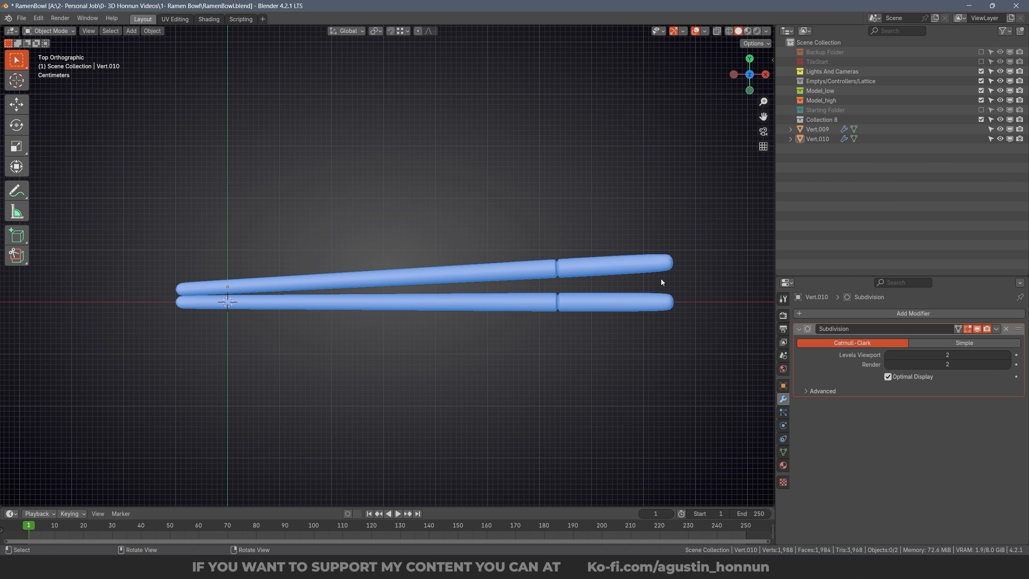
Step: Turn off the Face Orientation overlay and raise both chopsticks 85.877 cm along Z
{"action": "middle_click_drag", "start_coordinate": [661, 279], "coordinate": [604, 208]}
{"action": "scroll", "coordinate": [604, 208], "scroll_direction": "down", "scroll_amount": 2}
{"action": "key", "text": "shift+f"}
{"action": "left_click_drag", "start_coordinate": [593, 280], "coordinate": [524, 194]}
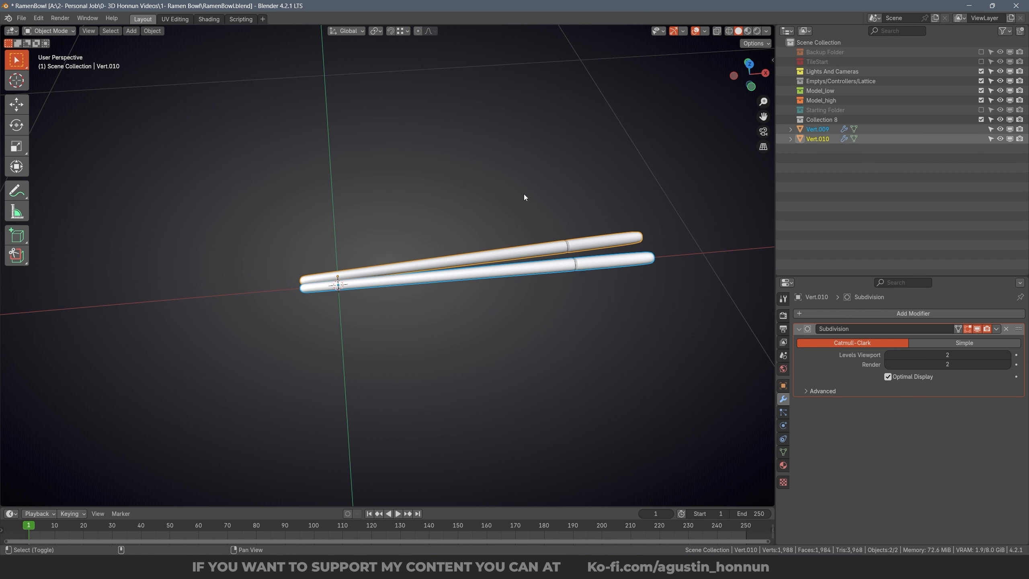
{"action": "scroll", "coordinate": [466, 343], "scroll_direction": "down", "scroll_amount": 4}
{"action": "middle_click_drag", "start_coordinate": [482, 341], "coordinate": [492, 341]}
{"action": "key", "text": "g"}
{"action": "key", "text": "z"}
{"action": "left_click", "coordinate": [551, 156]}
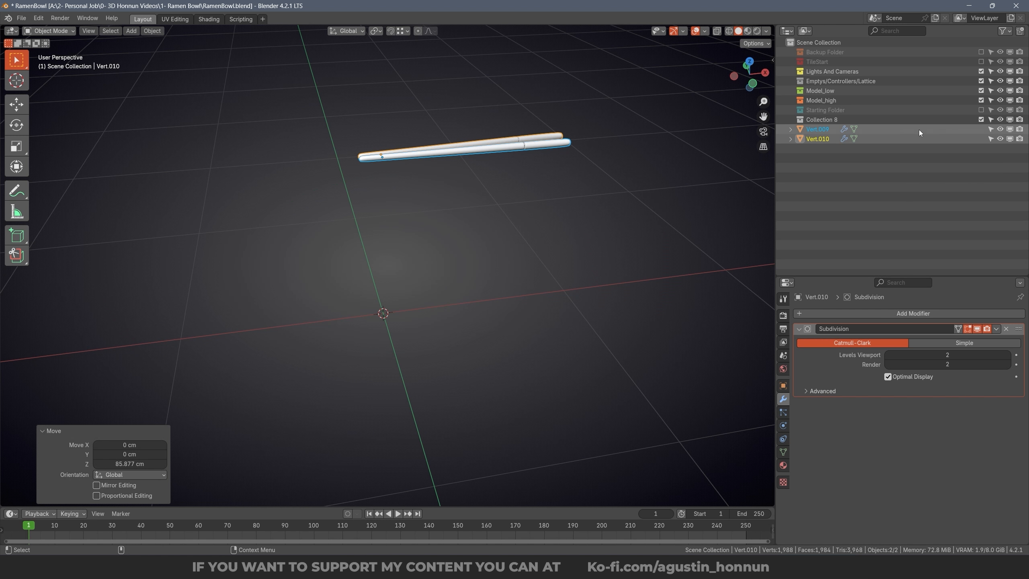
Step: Show the Starting Folder collection with the ramen bowl and scale both chopsticks to 0.767
{"action": "left_click", "coordinate": [979, 110]}
{"action": "middle_click_drag", "start_coordinate": [539, 172], "coordinate": [630, 226]}
{"action": "scroll", "coordinate": [630, 226], "scroll_direction": "up", "scroll_amount": 2}
{"action": "key", "text": "s"}
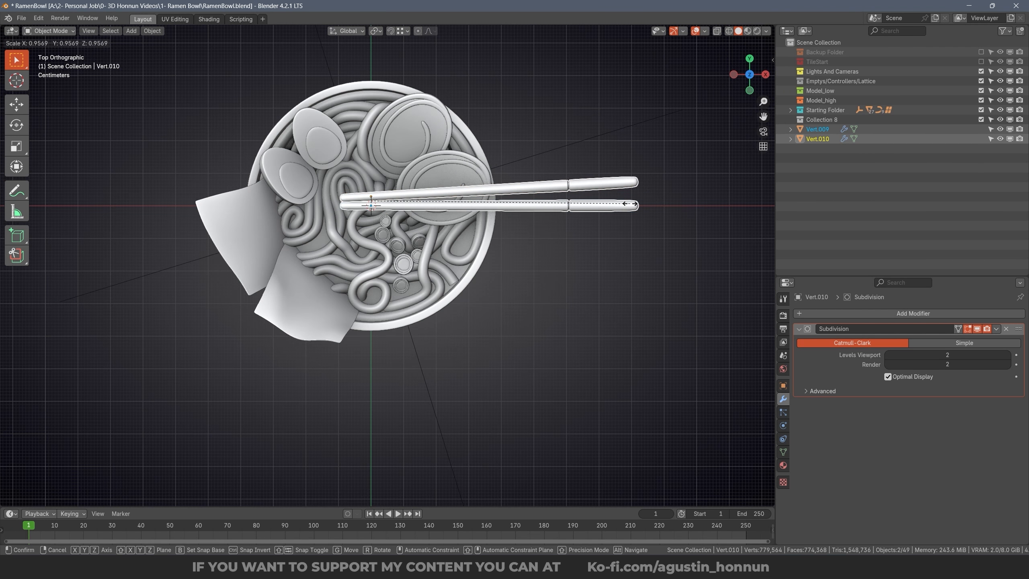
{"action": "left_click", "coordinate": [578, 201]}
Step: Move both chopsticks over the noodles in top view and rotate them by 52.4° and 6.93°, with a final small adjustment, to cross the rim
{"action": "key", "text": "g"}
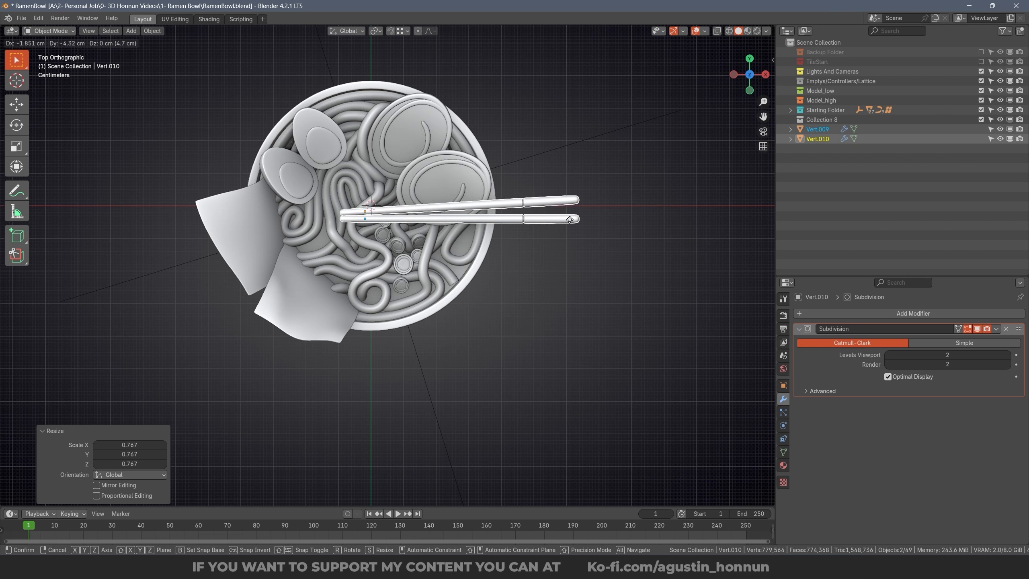
{"action": "left_click", "coordinate": [548, 273]}
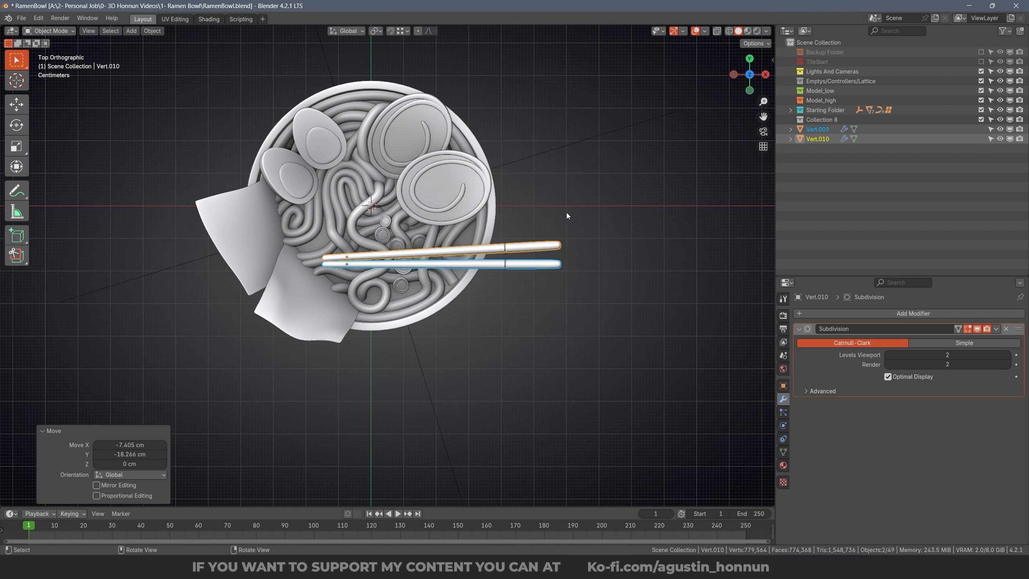
{"action": "key", "text": "r"}
{"action": "left_click", "coordinate": [456, 350]}
{"action": "key", "text": "g"}
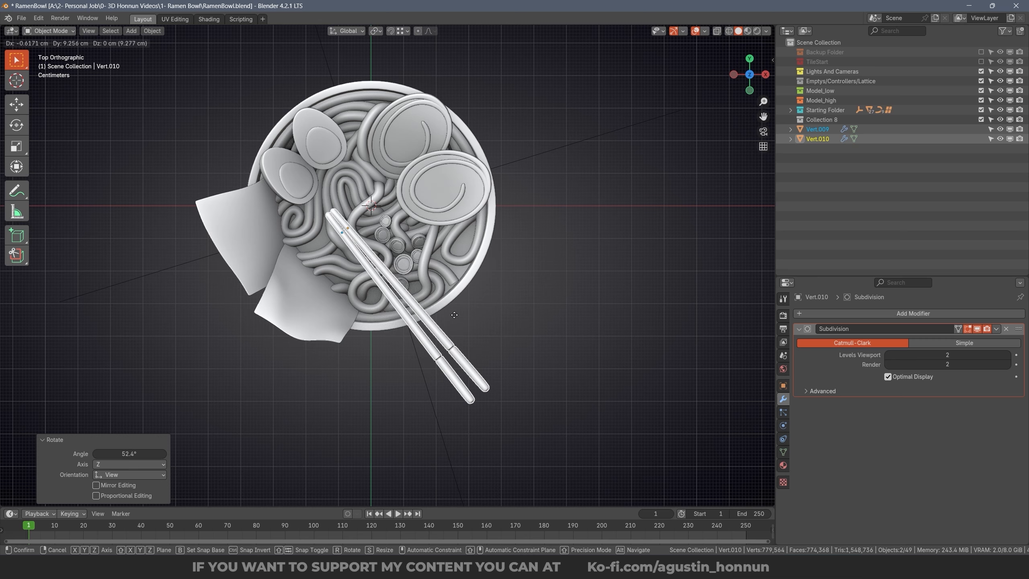
{"action": "left_click", "coordinate": [452, 315]}
{"action": "key", "text": "r"}
{"action": "left_click", "coordinate": [444, 330]}
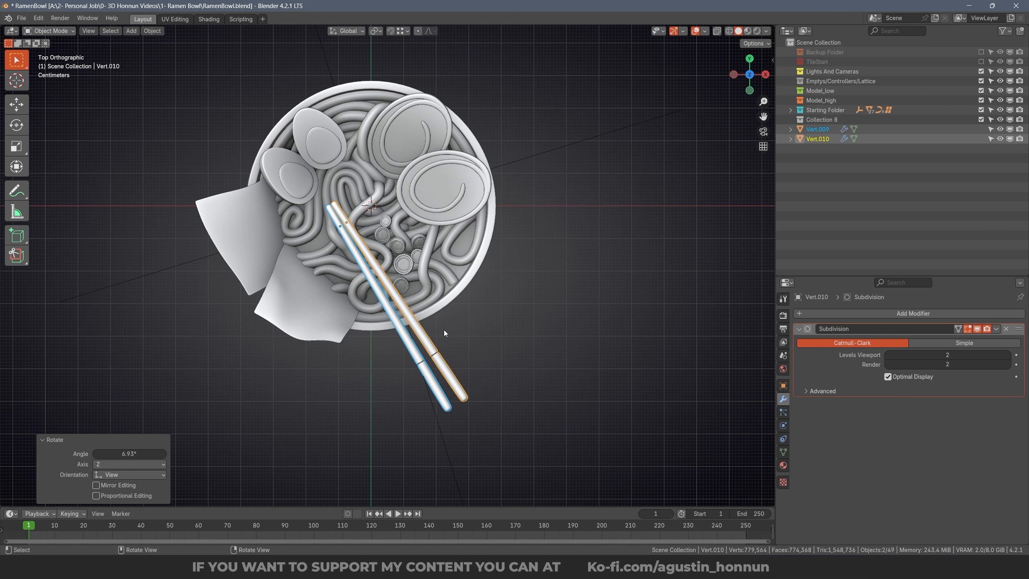
{"action": "key", "text": "r"}
{"action": "left_click", "coordinate": [405, 325]}
Step: Lower both chopsticks 43.211 cm along Z onto the bowl
{"action": "middle_click_drag", "start_coordinate": [351, 264], "coordinate": [523, 210]}
{"action": "key", "text": "g"}
{"action": "key", "text": "z"}
{"action": "left_click", "coordinate": [466, 341]}
Step: Tilt both chopsticks about 9° so they lean on the bowl's rim, and reposition them in top view
{"action": "middle_click_drag", "start_coordinate": [466, 340], "coordinate": [500, 309]}
{"action": "key", "text": "r"}
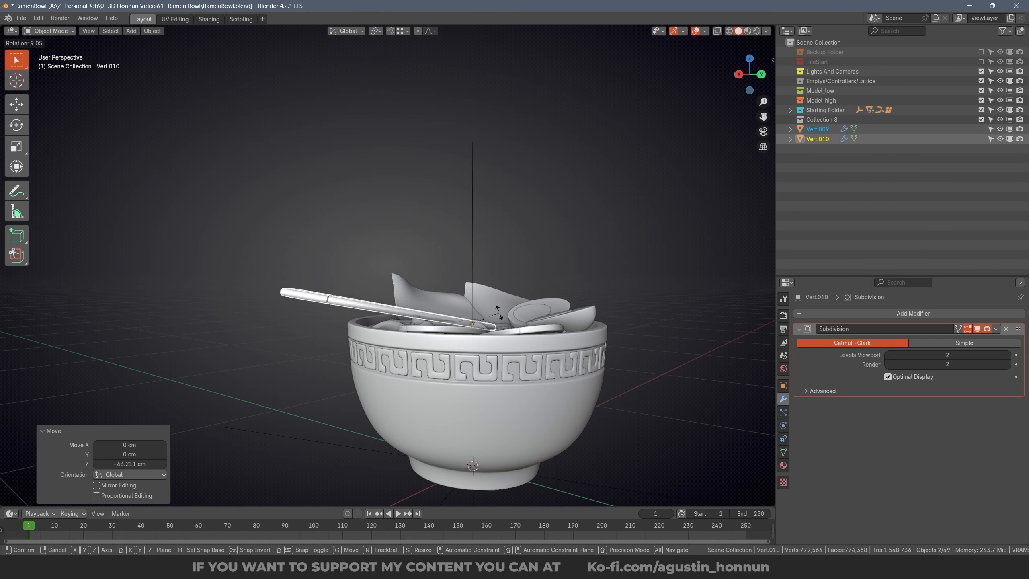
{"action": "left_click", "coordinate": [499, 312]}
{"action": "key", "text": "KP_7"}
{"action": "key", "text": "g"}
{"action": "left_click", "coordinate": [482, 344]}
Step: Lower a control point of the noodle curve near the chopstick tips by about 2.6 cm along Z
{"action": "middle_click_drag", "start_coordinate": [481, 344], "coordinate": [403, 337]}
{"action": "left_click", "coordinate": [365, 178]}
{"action": "left_click", "coordinate": [304, 328]}
{"action": "left_click", "coordinate": [305, 318]}
{"action": "key", "text": "r"}
{"action": "key", "text": "Tab"}
{"action": "left_click", "coordinate": [456, 320]}
{"action": "key", "text": "g"}
{"action": "key", "text": "z"}
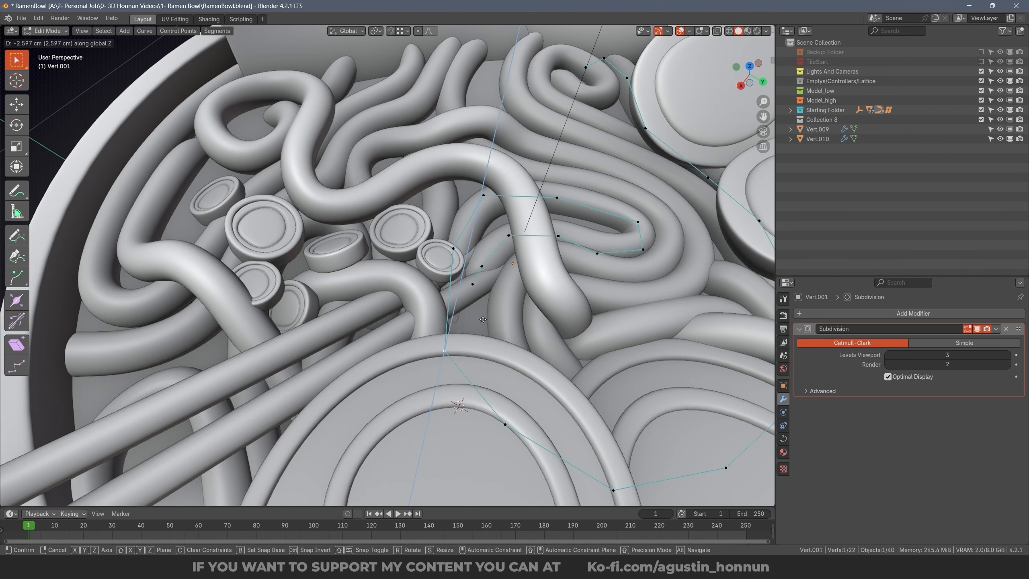
{"action": "left_click", "coordinate": [483, 319]}
Step: Move further control points of the noodle curves around the chopstick tips
{"action": "key", "text": "Tab"}
{"action": "left_click", "coordinate": [384, 312]}
{"action": "key", "text": "Tab"}
{"action": "key", "text": "g"}
{"action": "left_click", "coordinate": [384, 324]}
{"action": "key", "text": "Tab"}
{"action": "middle_click_drag", "start_coordinate": [478, 308], "coordinate": [366, 352]}
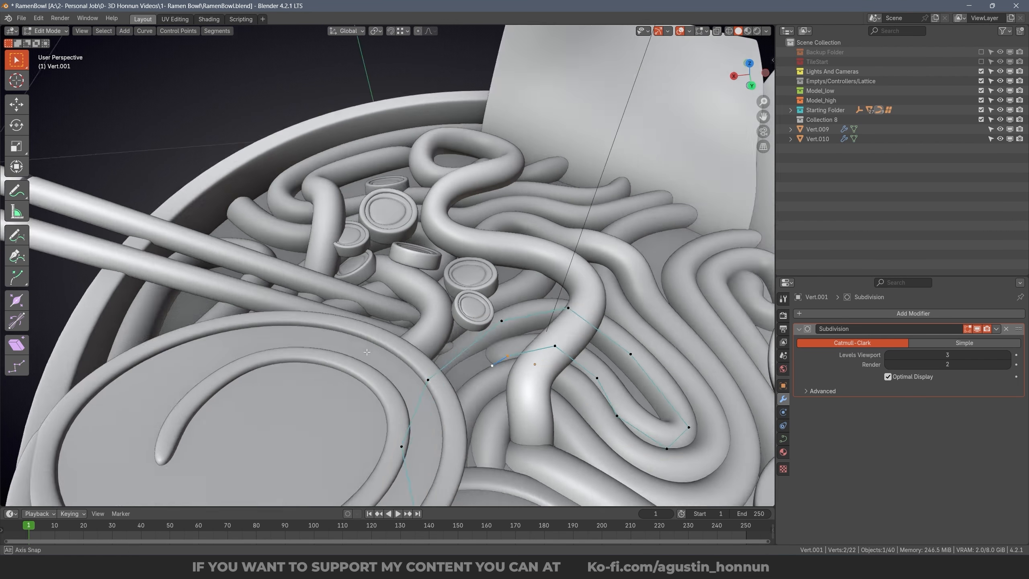
Step: Adjust one more noodle curve beside the chopsticks, save the file, and check the whole bowl
{"action": "key", "text": "Tab"}
{"action": "left_click", "coordinate": [449, 299]}
{"action": "key", "text": "Tab"}
{"action": "key", "text": "g"}
{"action": "left_click", "coordinate": [379, 340]}
{"action": "key", "text": "Tab"}
{"action": "key", "text": "ctrl+s"}
{"action": "key", "text": "KP_7"}
{"action": "middle_click_drag", "start_coordinate": [444, 276], "coordinate": [534, 324]}
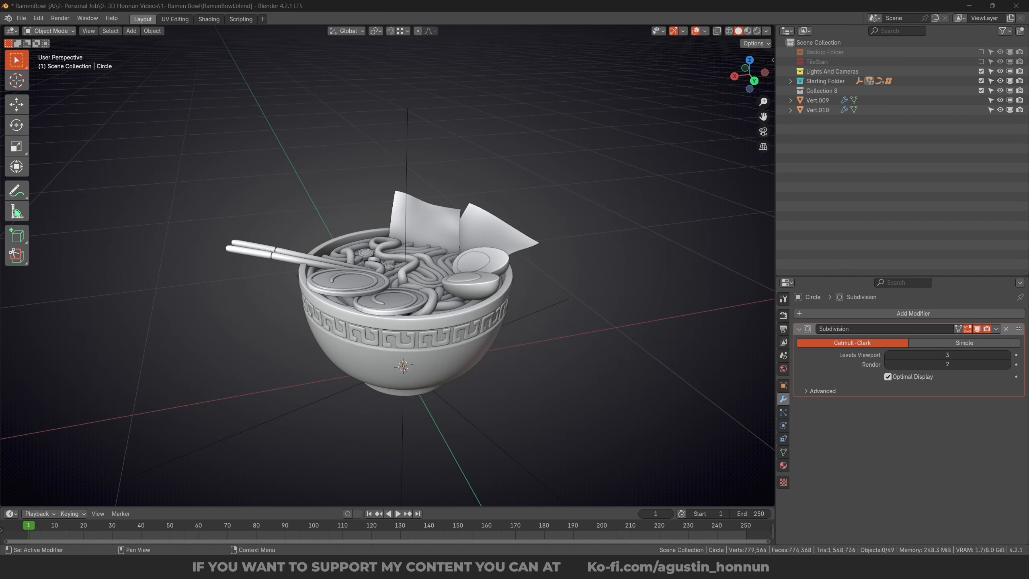
{"action": "middle_click_drag", "start_coordinate": [465, 285], "coordinate": [506, 294]}
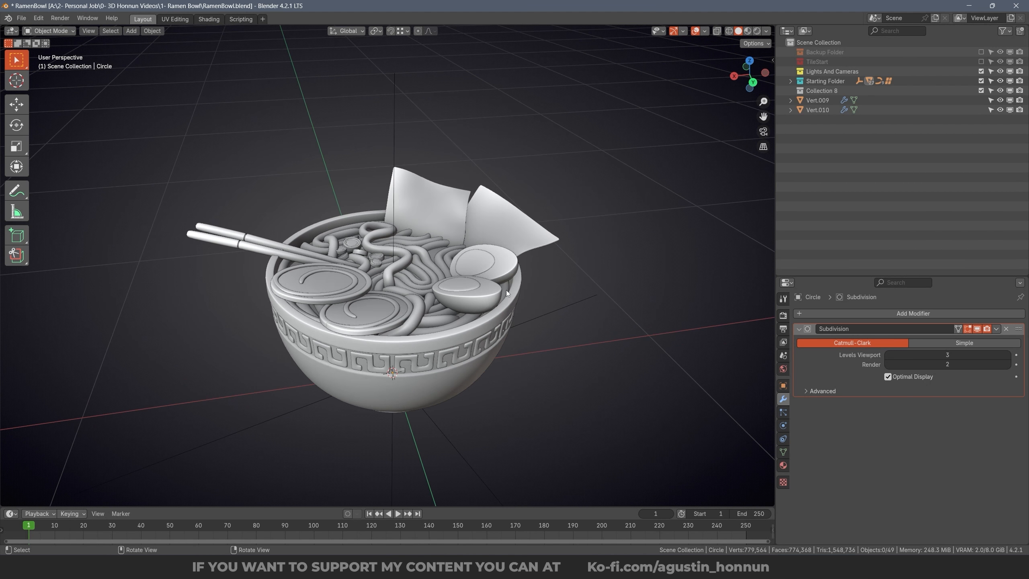
Step: Select every object in the scene and move them all to a new collection named Ramen_high
{"action": "key", "text": "a"}
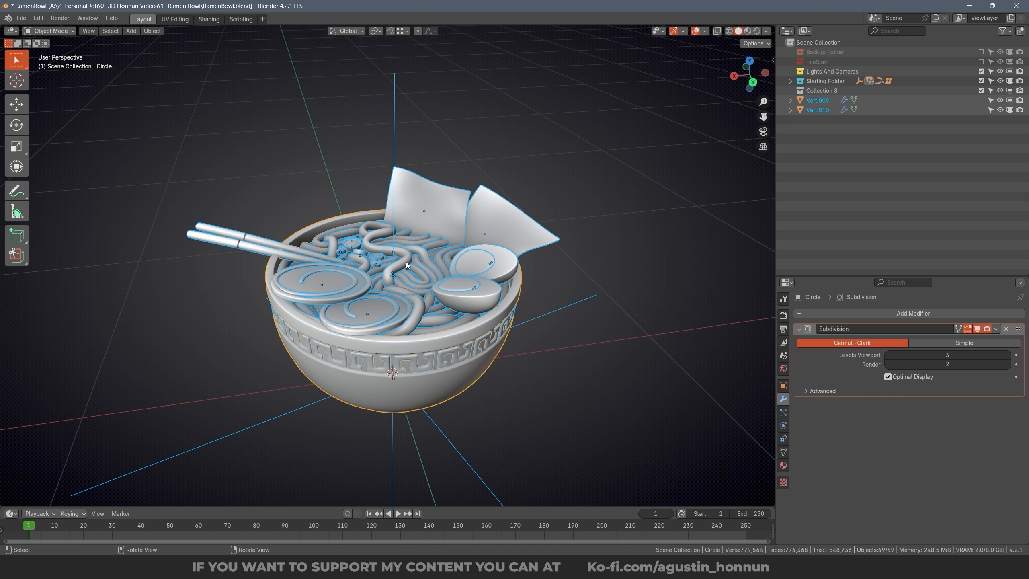
{"action": "key", "text": "m"}
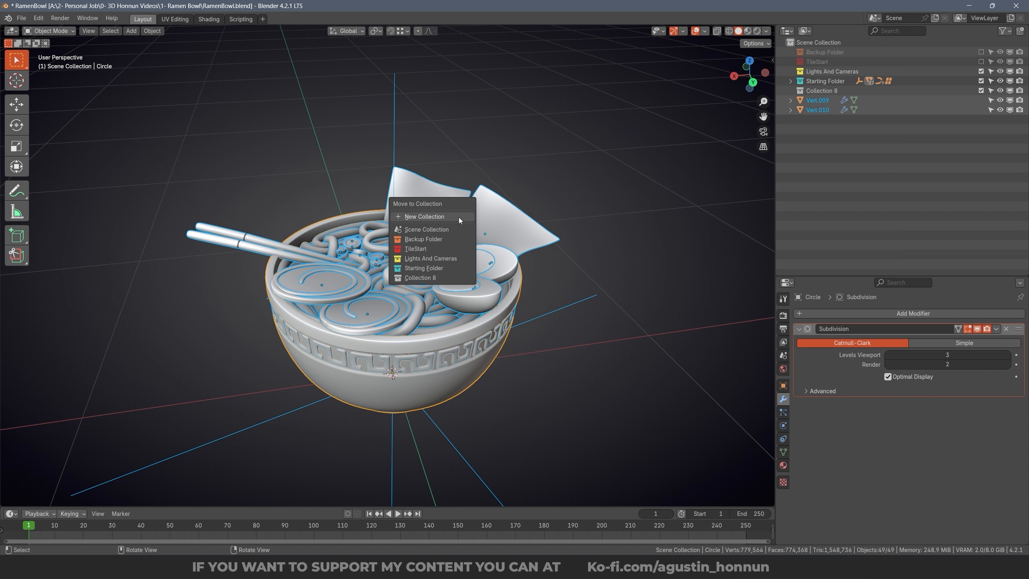
{"action": "left_click", "coordinate": [411, 217]}
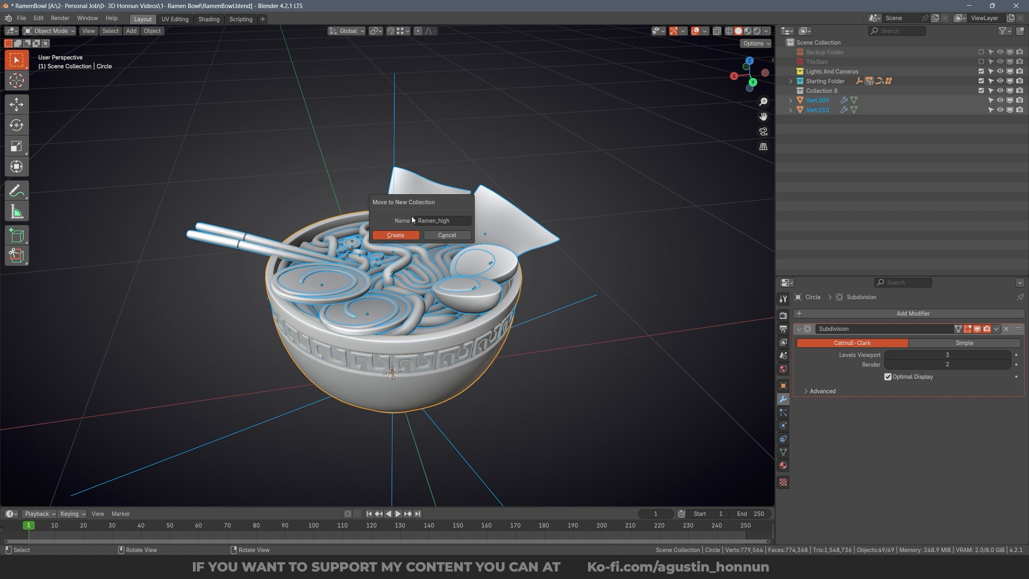
{"action": "left_click", "coordinate": [404, 235]}
Step: Review the objects listed in the Ramen_high collection with all of them selected
{"action": "left_click", "coordinate": [827, 113]}
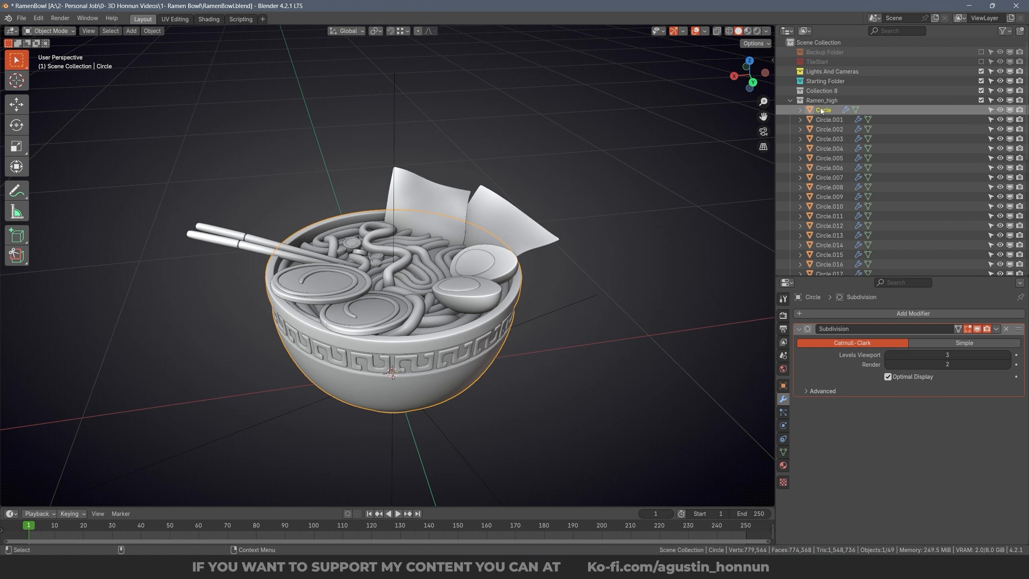
{"action": "scroll", "coordinate": [826, 202], "scroll_direction": "down", "scroll_amount": 10}
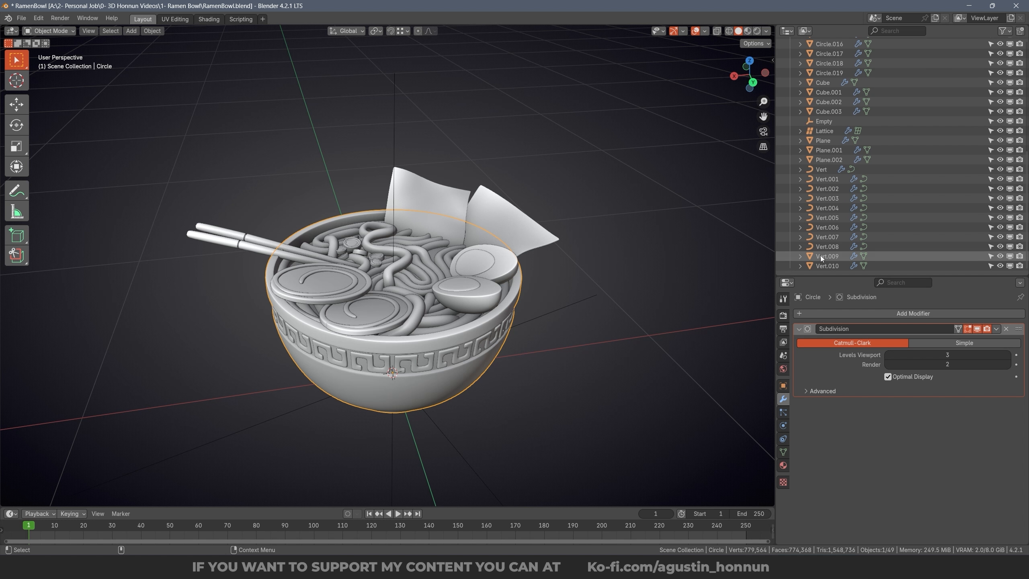
{"action": "key", "text": "a"}
{"action": "scroll", "coordinate": [823, 186], "scroll_direction": "up", "scroll_amount": 10}
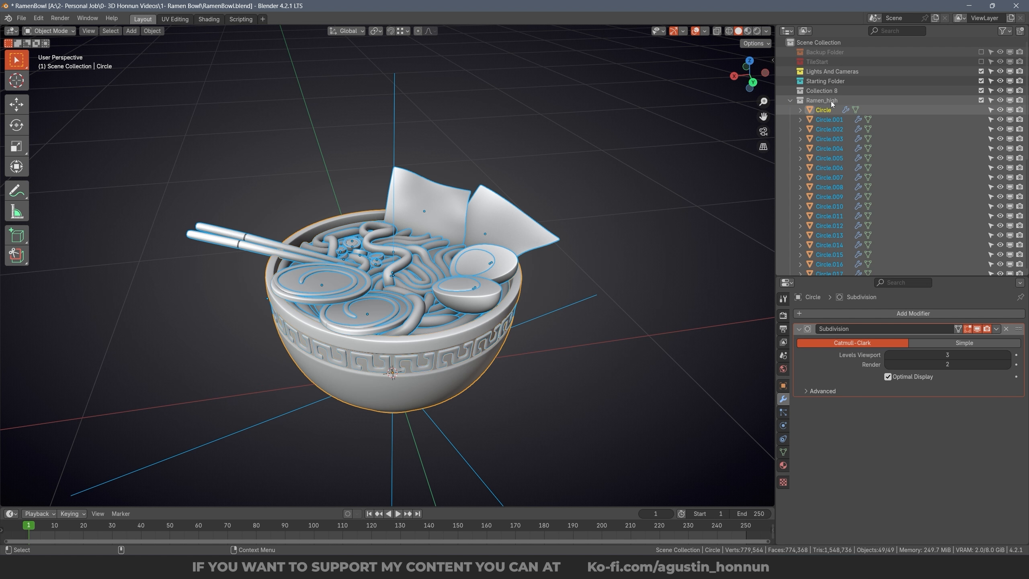
{"action": "scroll", "coordinate": [842, 223], "scroll_direction": "down", "scroll_amount": 5}
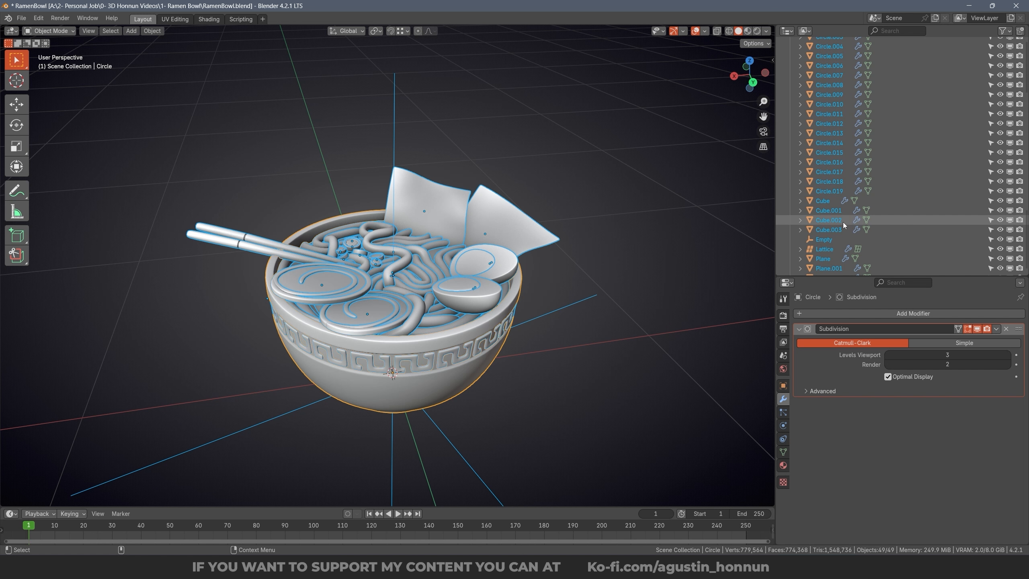
{"action": "scroll", "coordinate": [843, 218], "scroll_direction": "up", "scroll_amount": 5}
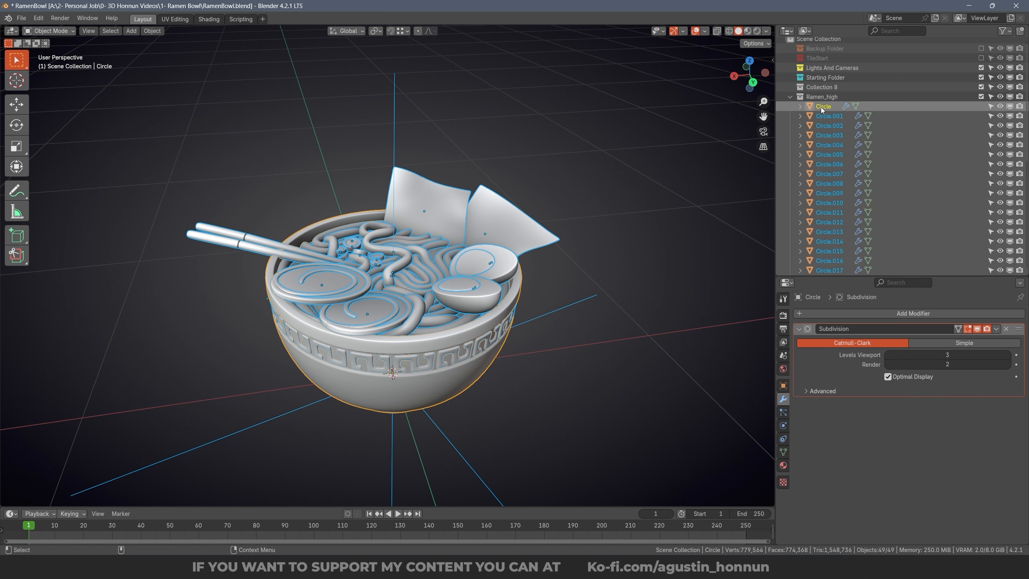
Step: Select every object in the Ramen_high collection, from Circle to Vert.010, with the Simple Rename tools open
{"action": "scroll", "coordinate": [831, 200], "scroll_direction": "down", "scroll_amount": 8}
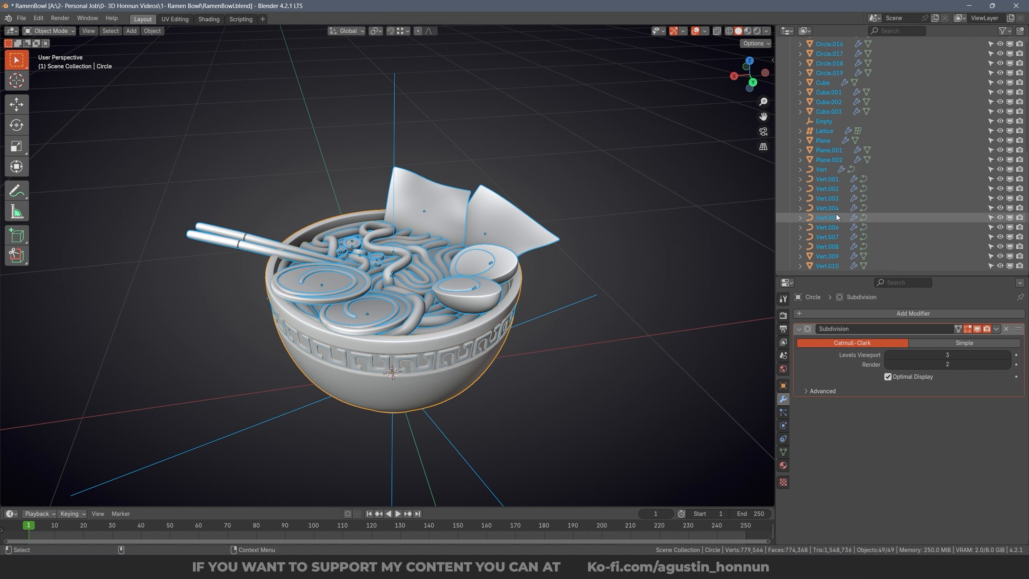
{"action": "scroll", "coordinate": [829, 167], "scroll_direction": "up", "scroll_amount": 8}
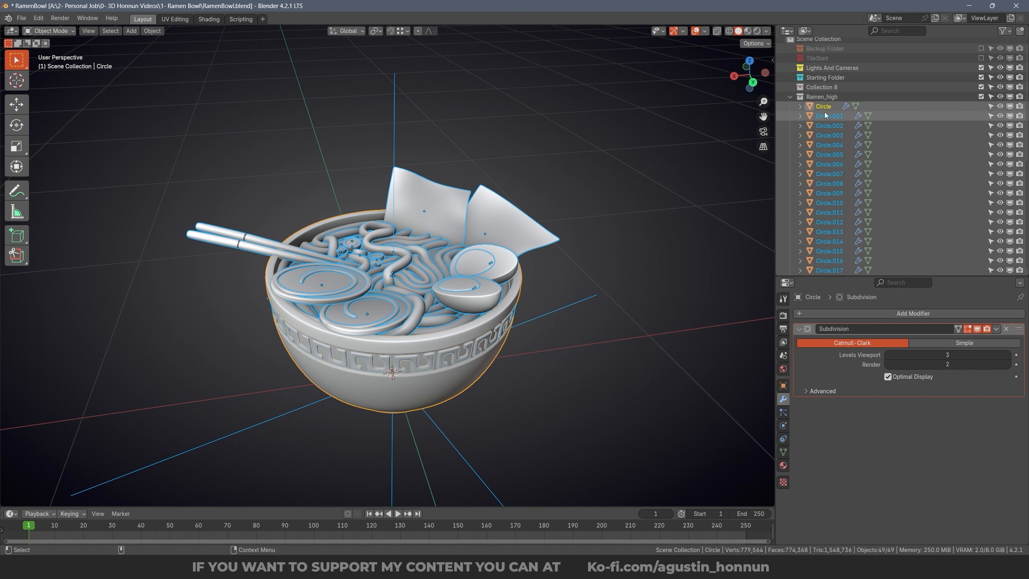
{"action": "scroll", "coordinate": [830, 182], "scroll_direction": "down", "scroll_amount": 3}
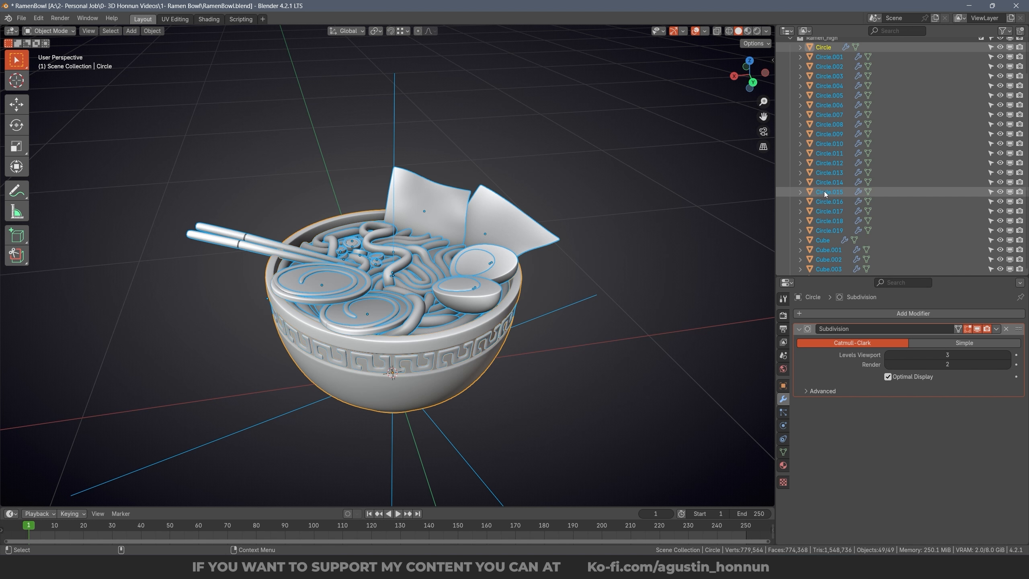
{"action": "scroll", "coordinate": [833, 176], "scroll_direction": "up", "scroll_amount": 3}
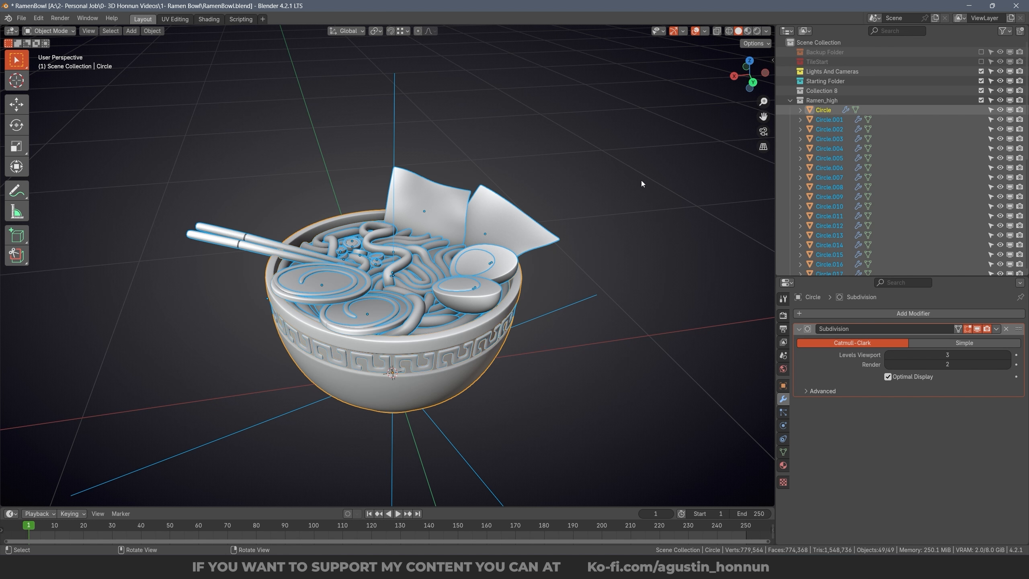
{"action": "key", "text": "n"}
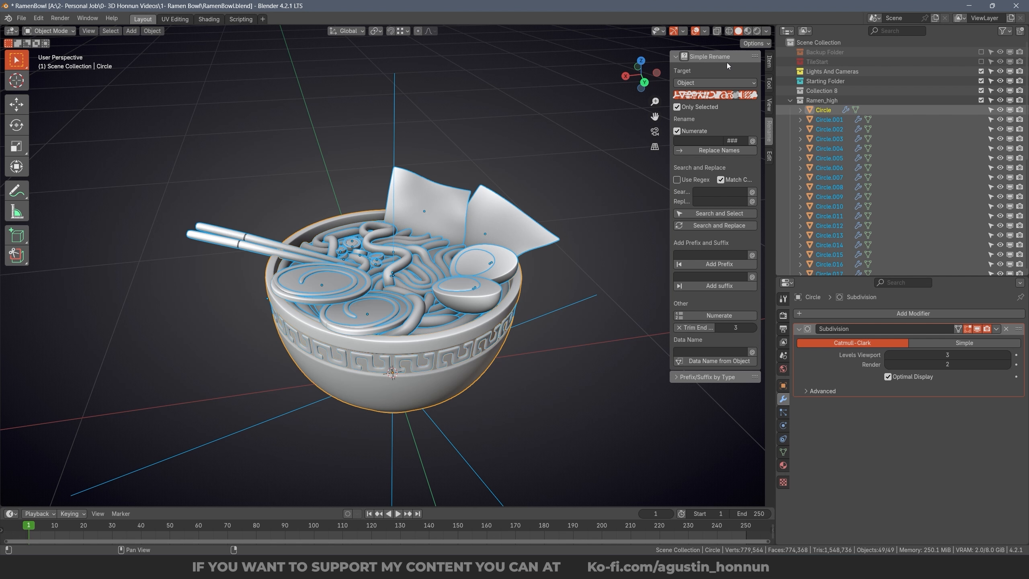
{"action": "left_click", "coordinate": [823, 110]}
{"action": "scroll", "coordinate": [826, 194], "scroll_direction": "down", "scroll_amount": 10}
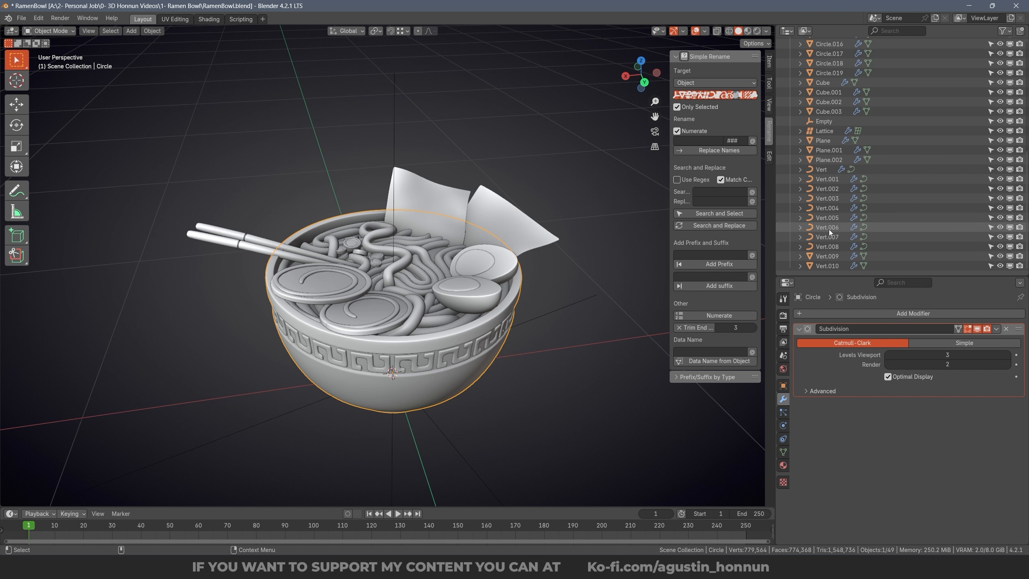
{"action": "left_click", "coordinate": [825, 268], "text": "shift"}
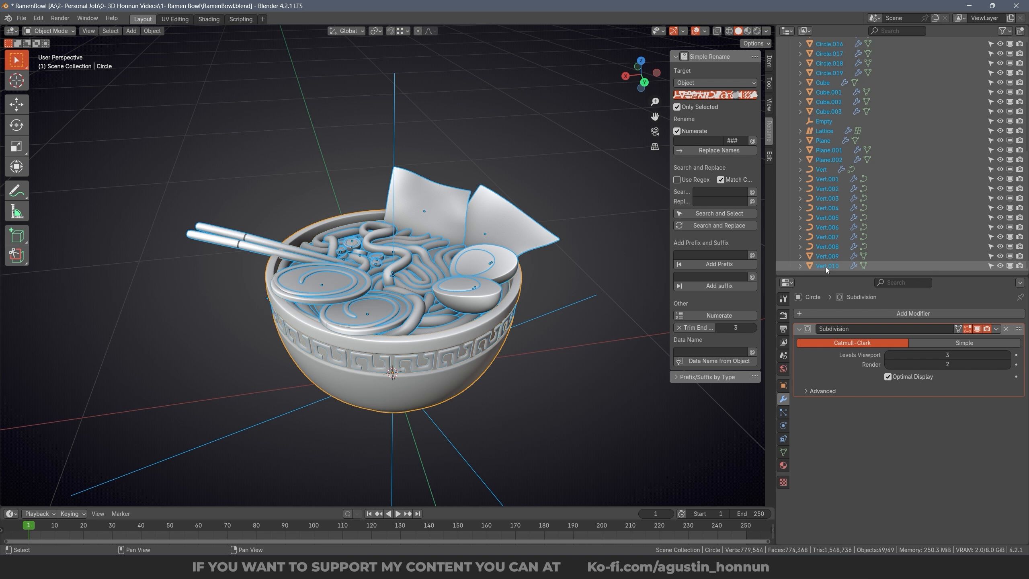
{"action": "scroll", "coordinate": [831, 165], "scroll_direction": "up", "scroll_amount": 10}
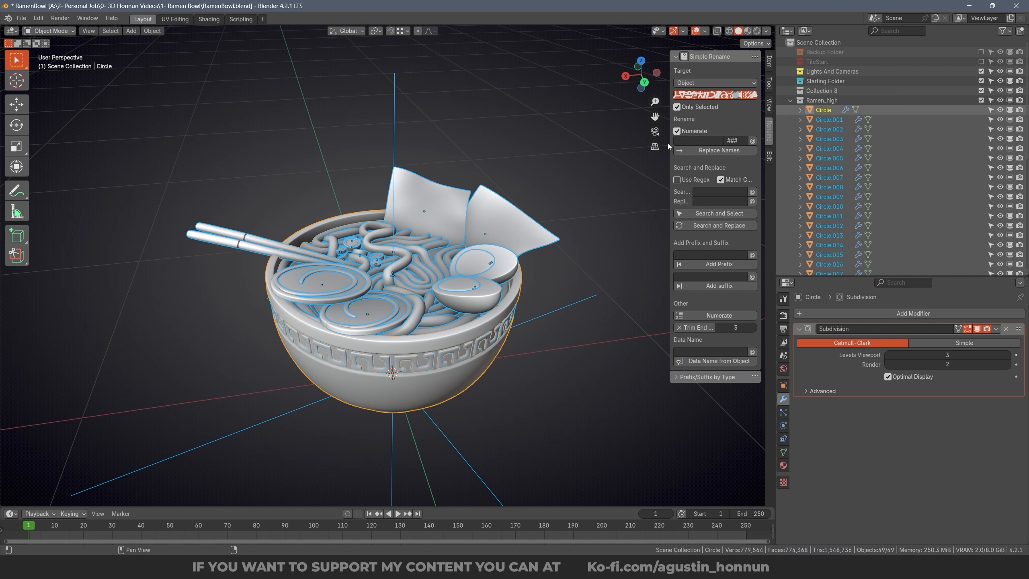
Step: Batch rename the selected objects to the base name Ramen with three-digit numbering
{"action": "left_click_drag", "start_coordinate": [668, 145], "coordinate": [632, 142]}
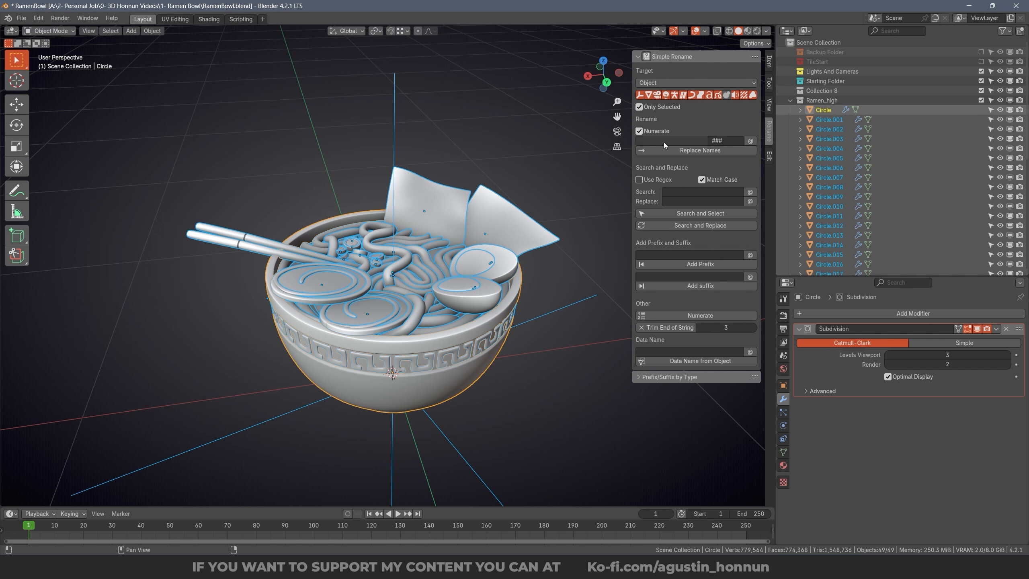
{"action": "left_click", "coordinate": [669, 141]}
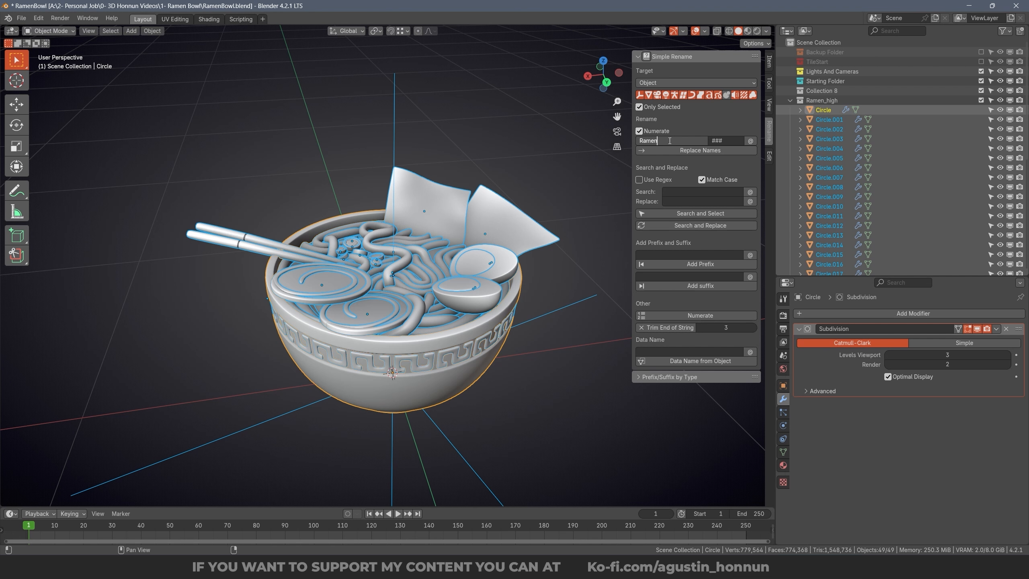
{"action": "key", "text": "Return"}
{"action": "left_click", "coordinate": [706, 151]}
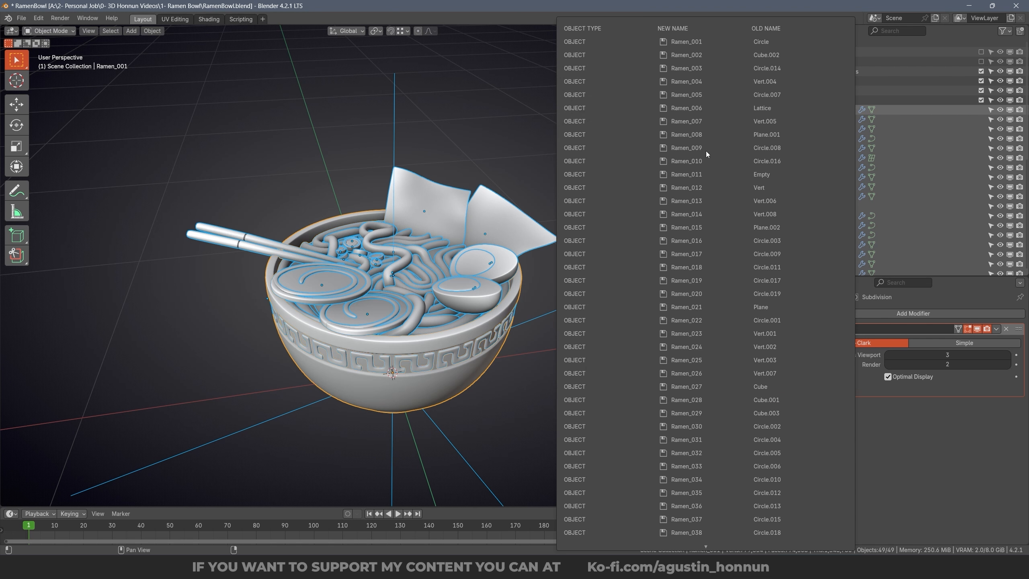
{"action": "scroll", "coordinate": [891, 143], "scroll_direction": "down", "scroll_amount": 8}
{"action": "scroll", "coordinate": [847, 90], "scroll_direction": "up", "scroll_amount": 8}
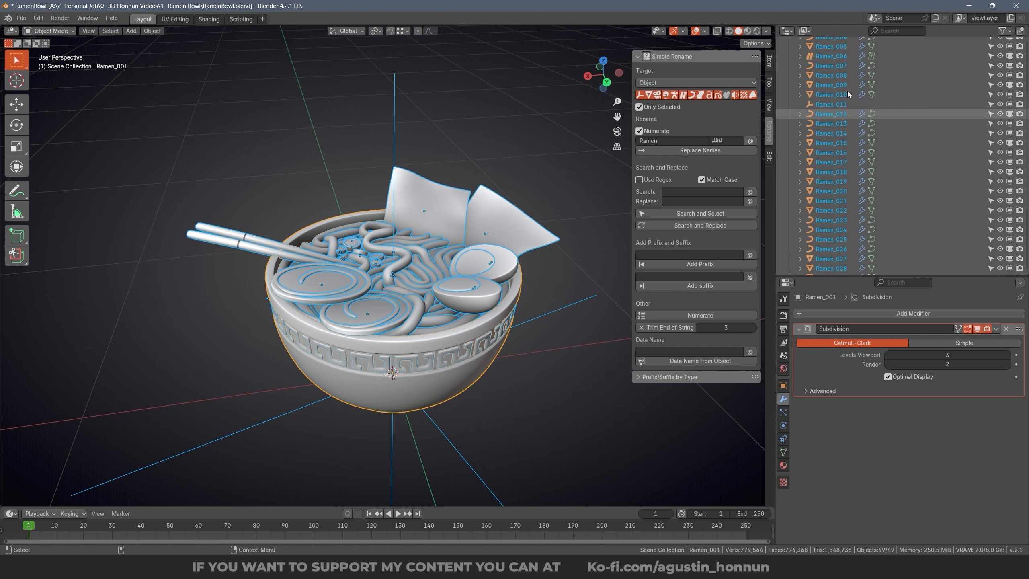
Step: Add the suffix "_high" to the names of all selected Ramen objects and close the rename tools
{"action": "scroll", "coordinate": [844, 193], "scroll_direction": "down", "scroll_amount": 8}
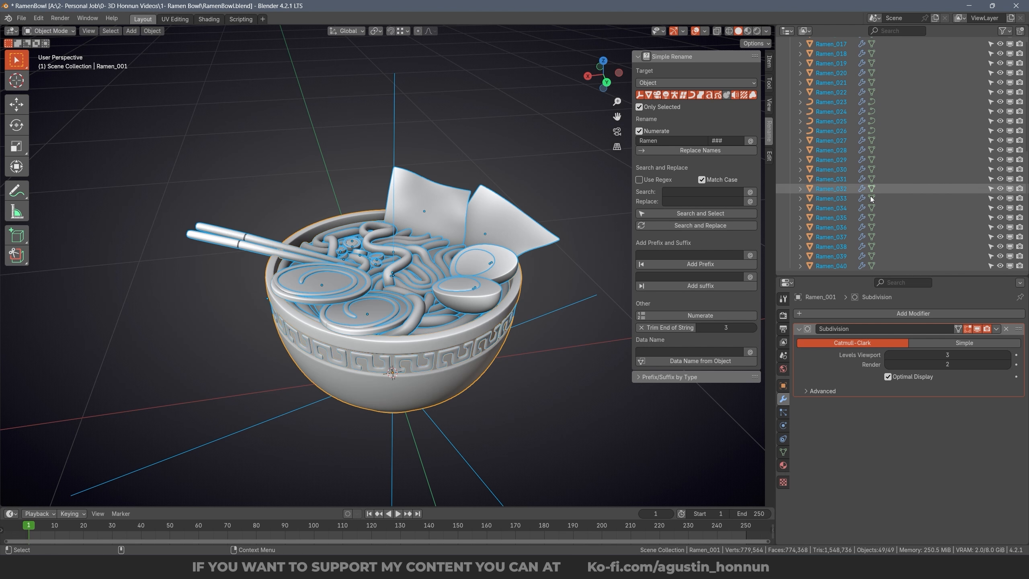
{"action": "scroll", "coordinate": [844, 162], "scroll_direction": "up", "scroll_amount": 8}
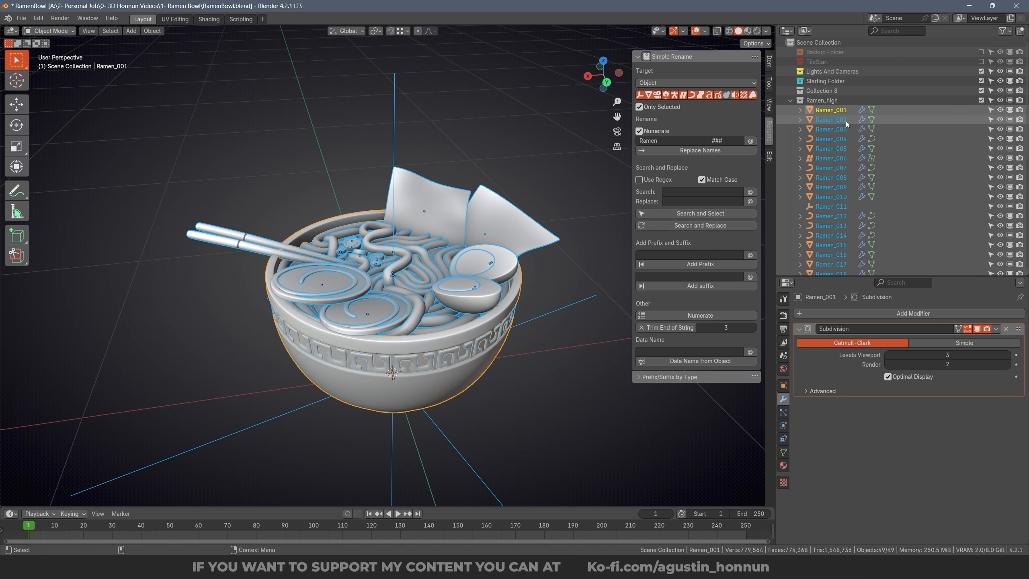
{"action": "scroll", "coordinate": [844, 162], "scroll_direction": "down", "scroll_amount": 8}
{"action": "scroll", "coordinate": [844, 122], "scroll_direction": "up", "scroll_amount": 8}
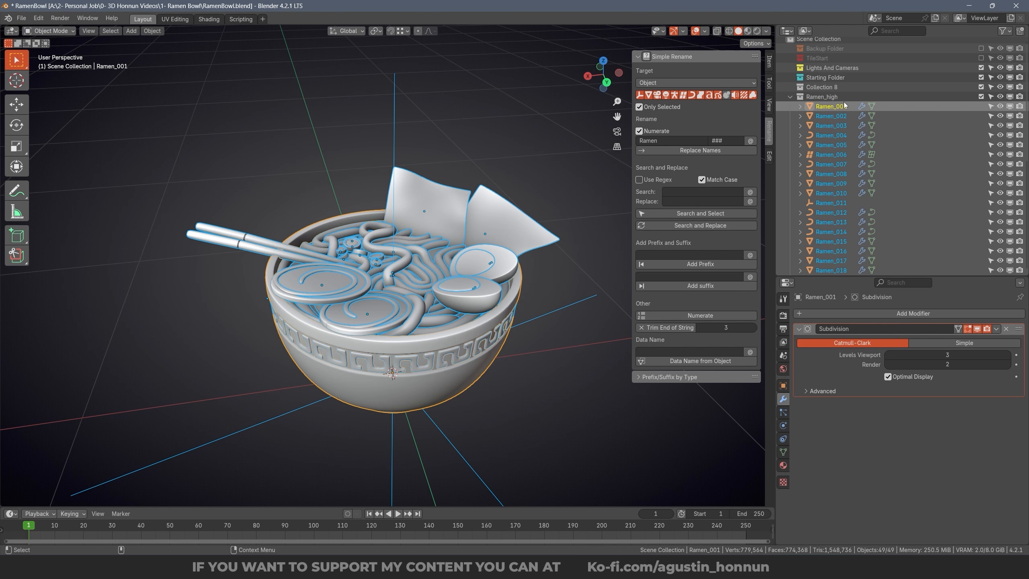
{"action": "left_click", "coordinate": [707, 276]}
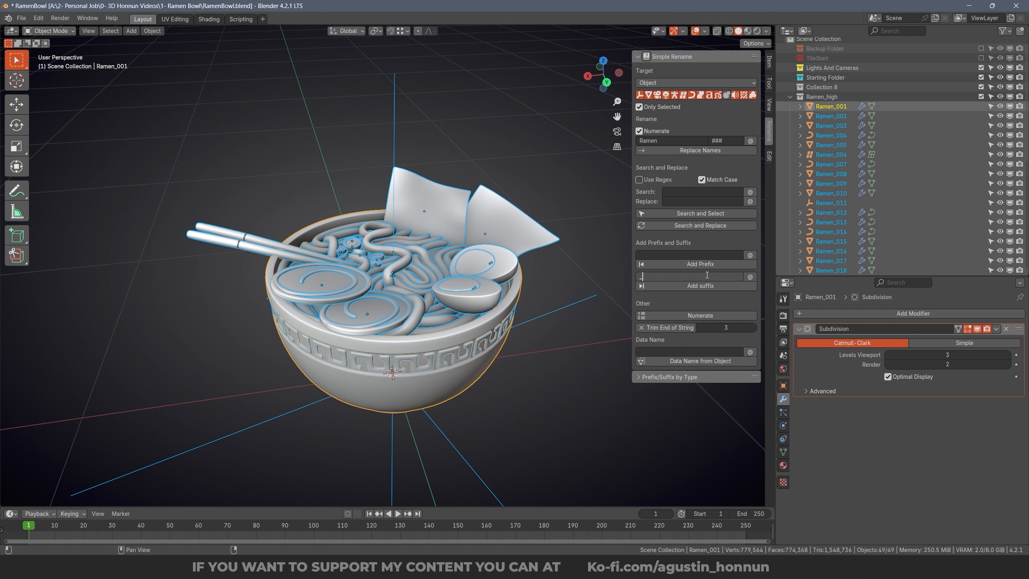
{"action": "left_click", "coordinate": [700, 285]}
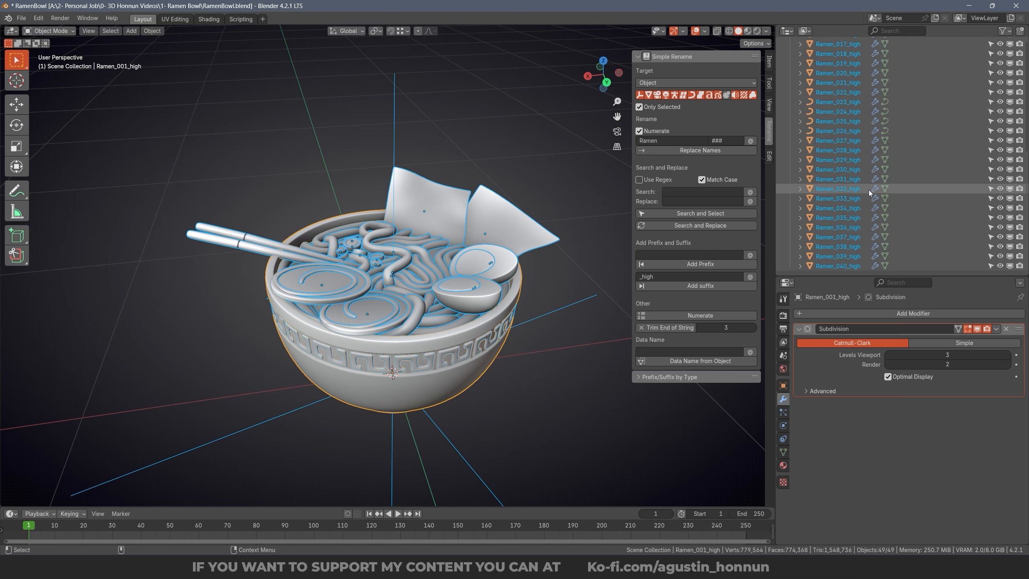
{"action": "middle_click_drag", "start_coordinate": [523, 205], "coordinate": [523, 196]}
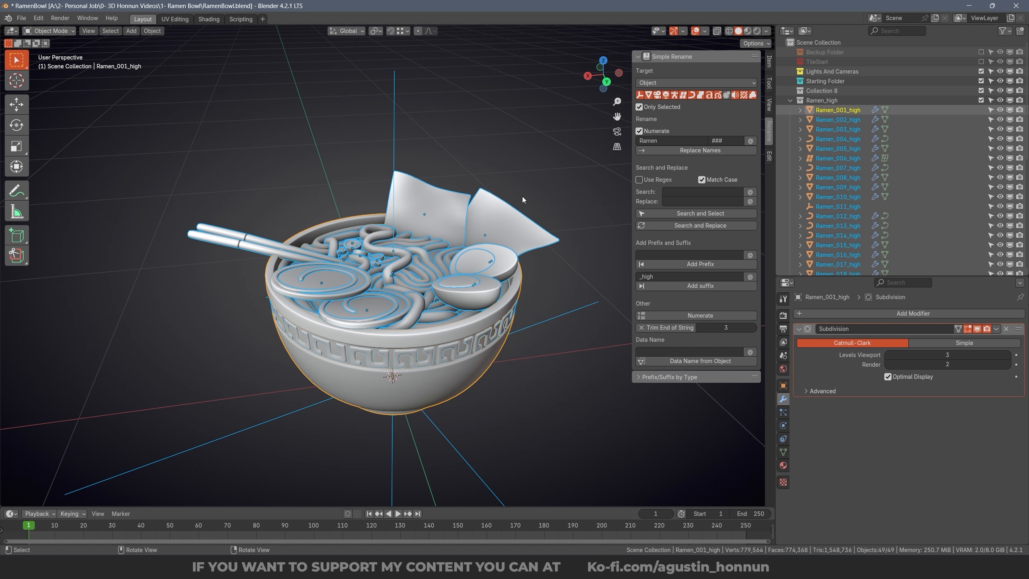
{"action": "key", "text": "n"}
{"action": "middle_click_drag", "start_coordinate": [600, 202], "coordinate": [616, 193]}
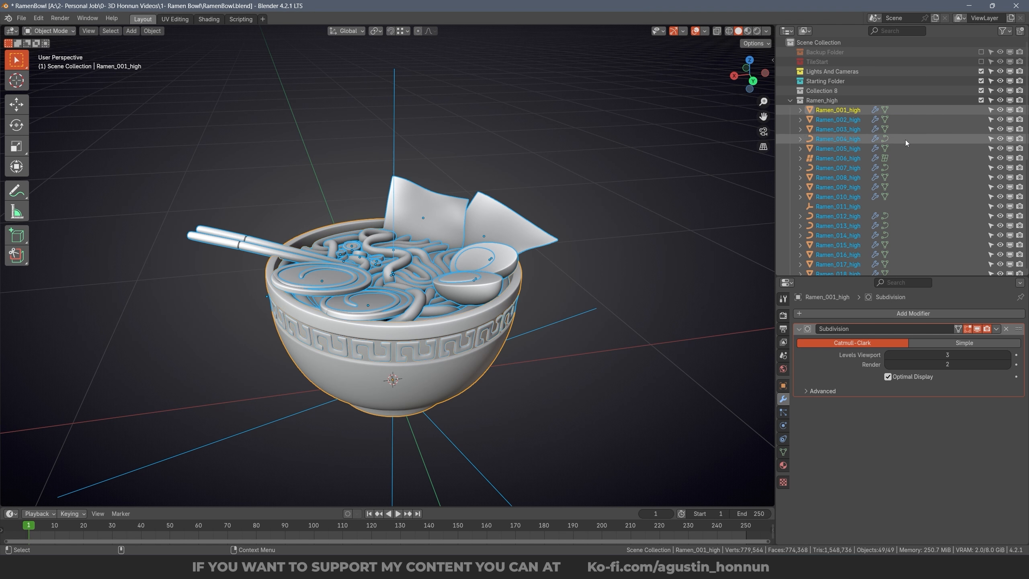
Step: Duplicate the selected objects in place and move the copies to a new collection named Ramen_low
{"action": "scroll", "coordinate": [828, 201], "scroll_direction": "down", "scroll_amount": 5}
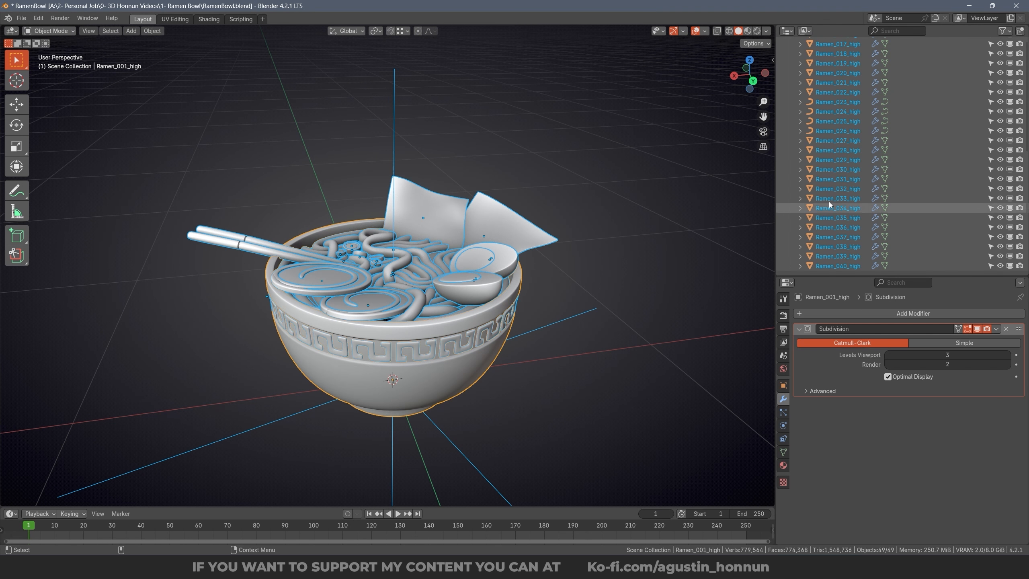
{"action": "key", "text": "shift+d"}
{"action": "right_click", "coordinate": [661, 173]}
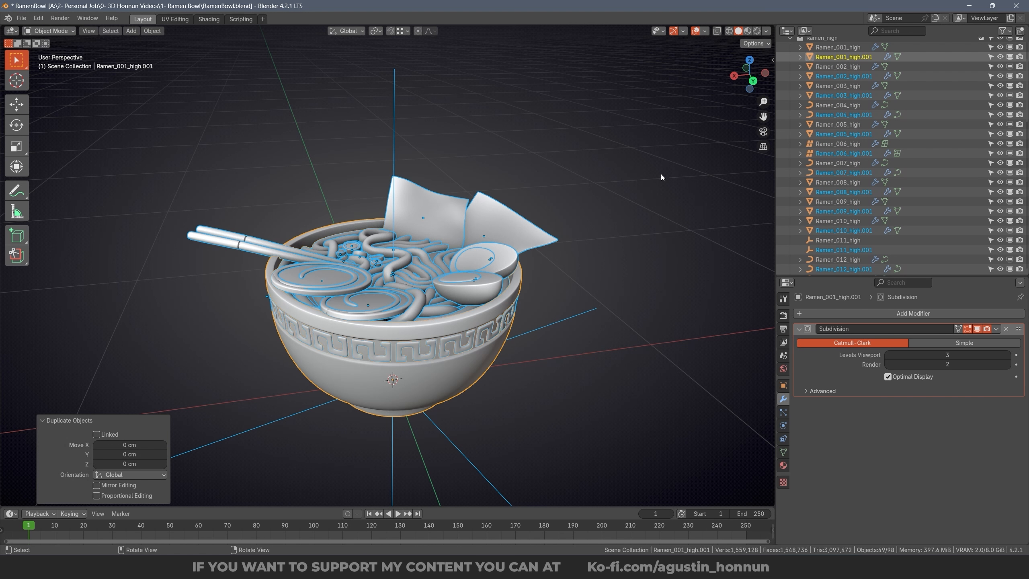
{"action": "key", "text": "m"}
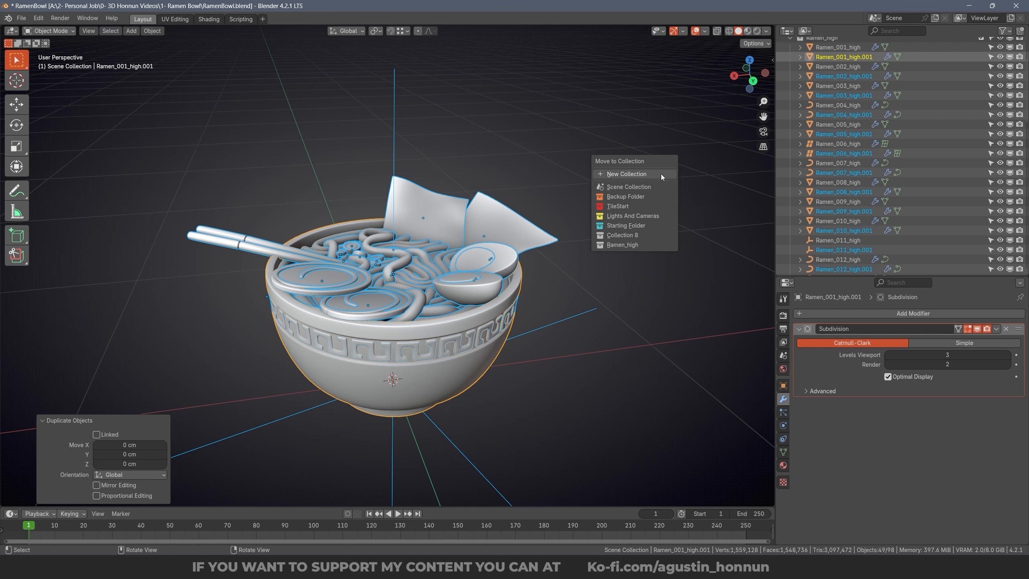
{"action": "left_click", "coordinate": [660, 174]}
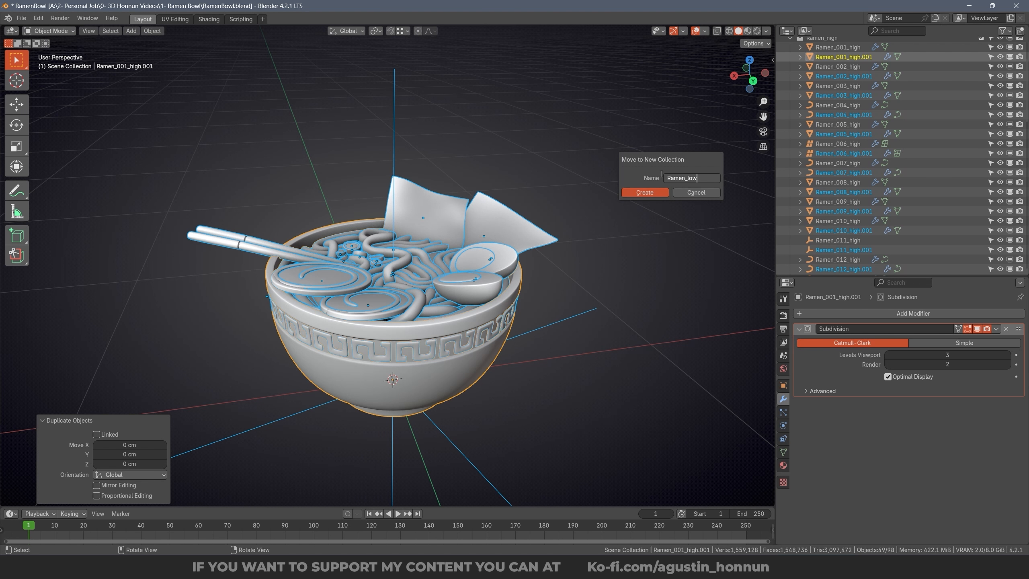
{"action": "left_click", "coordinate": [646, 191]}
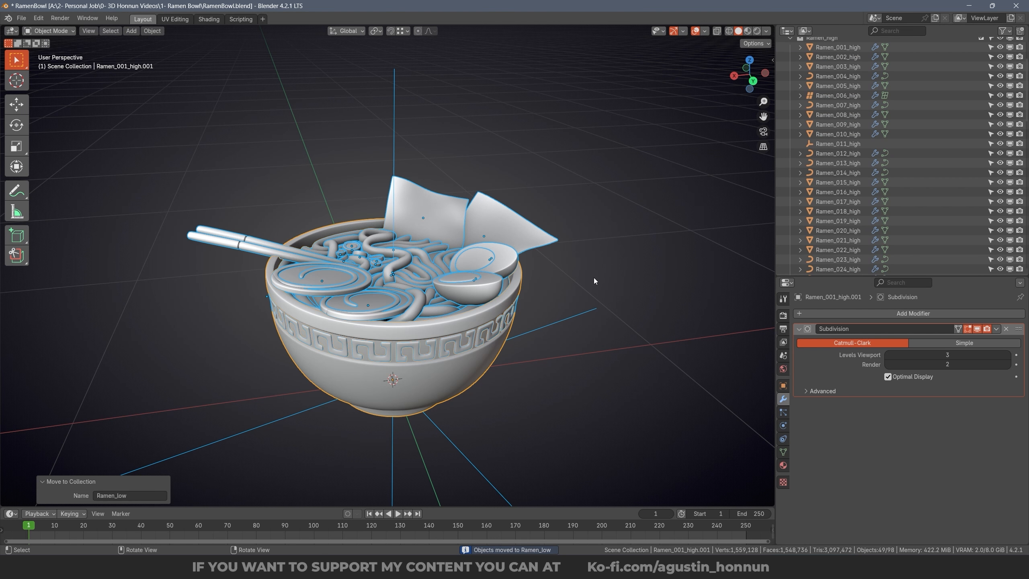
Step: Collapse the Ramen_high collection, exclude Ramen_low from the view layer and leave the bowl's objects deselected
{"action": "scroll", "coordinate": [837, 201], "scroll_direction": "up", "scroll_amount": 4}
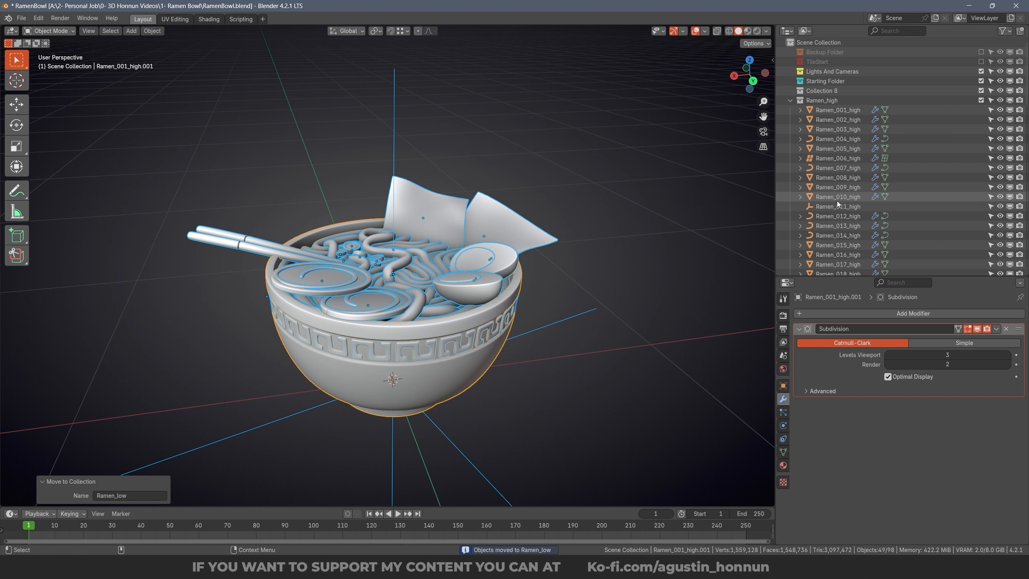
{"action": "left_click", "coordinate": [790, 101]}
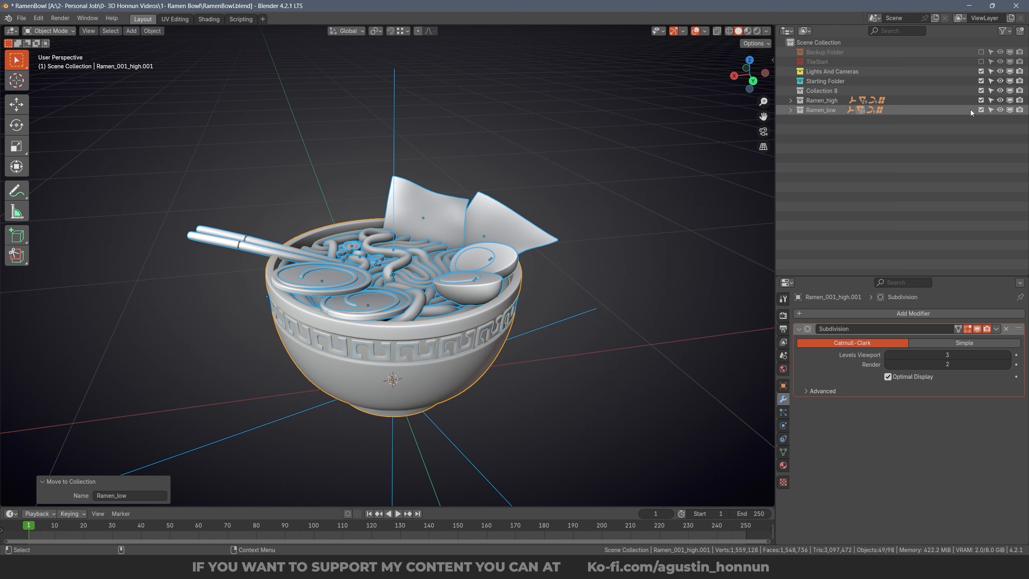
{"action": "left_click", "coordinate": [981, 110]}
{"action": "left_click", "coordinate": [411, 327]}
{"action": "middle_click_drag", "start_coordinate": [411, 327], "coordinate": [217, 202]}
{"action": "key", "text": "alt+a"}
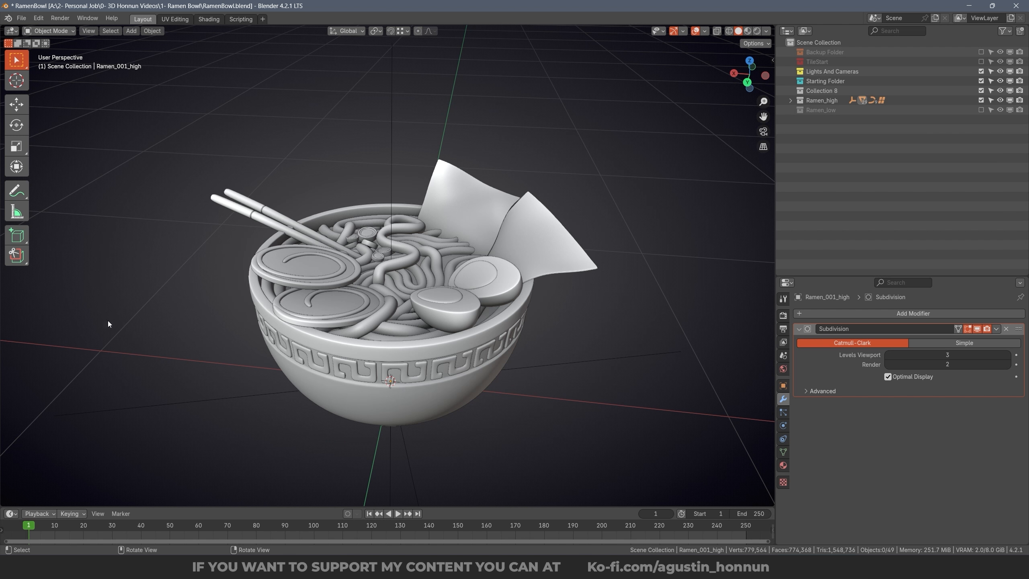
{"action": "left_click_drag", "start_coordinate": [119, 457], "coordinate": [624, 145]}
{"action": "middle_click_drag", "start_coordinate": [413, 298], "coordinate": [467, 306]}
{"action": "left_click", "coordinate": [488, 192]}
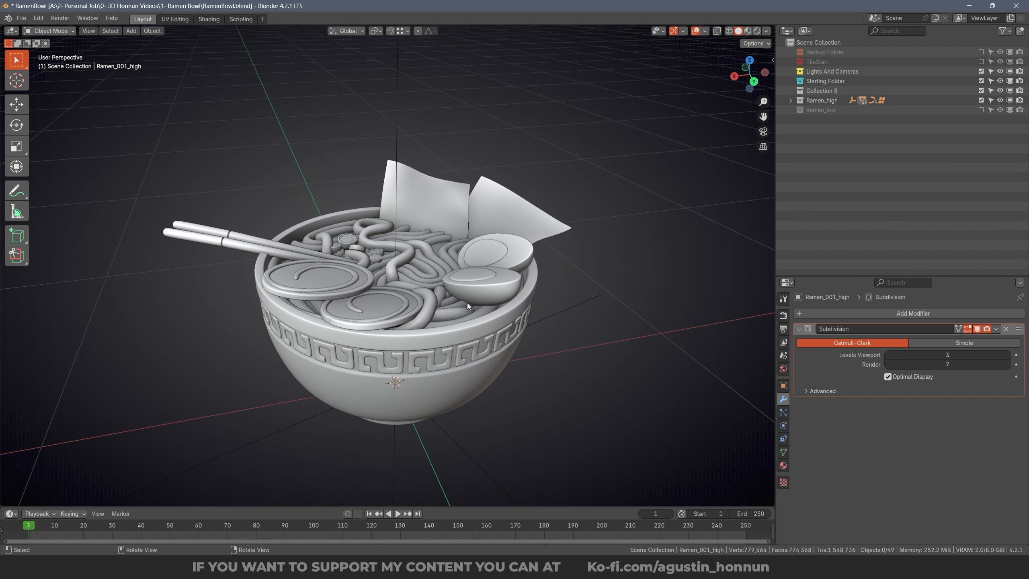
Step: Exclude the Ramen_high collection from the view layer, then enable Ramen_low and expand its contents
{"action": "left_click", "coordinate": [980, 100]}
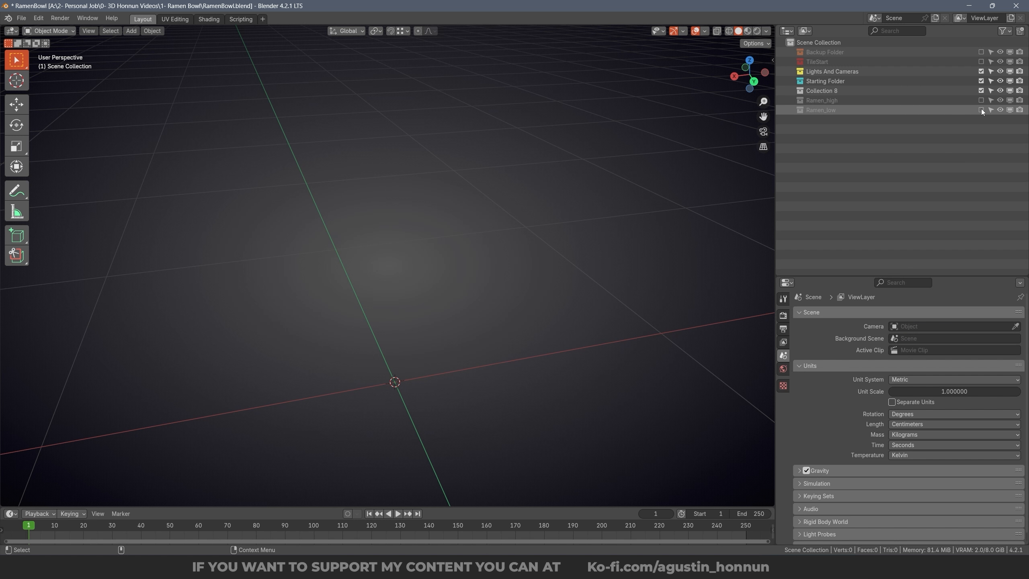
{"action": "left_click", "coordinate": [981, 109]}
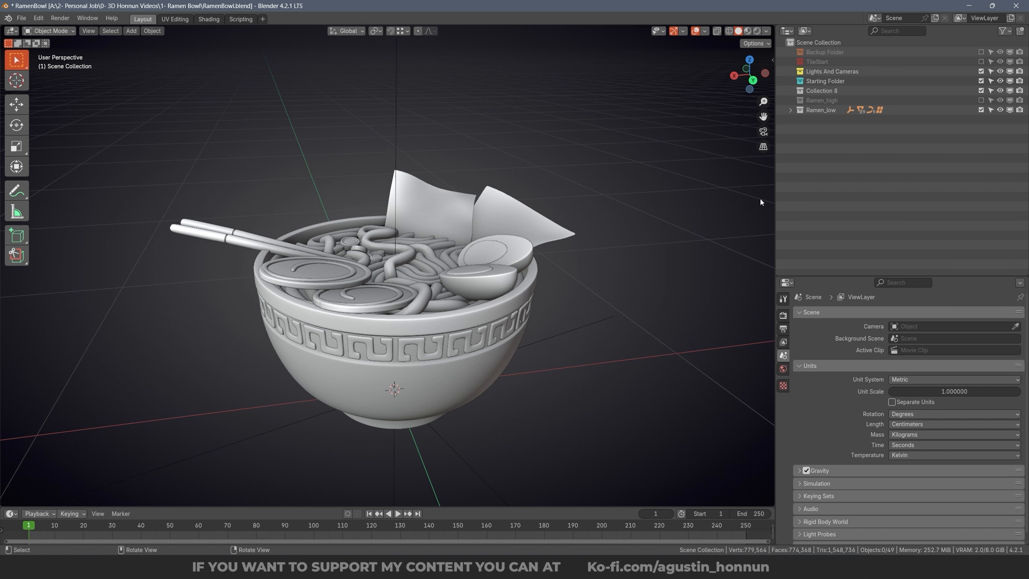
{"action": "left_click", "coordinate": [789, 111]}
{"action": "mouse_move", "coordinate": [495, 299]}
{"action": "middle_mouse_down"}
{"action": "mouse_move", "coordinate": [506, 175]}
{"action": "mouse_move", "coordinate": [499, 290]}
{"action": "middle_mouse_up"}
Step: Select all objects in the Ramen_low collection, from Ramen_001_high.001 through the last one in the list
{"action": "left_click", "coordinate": [848, 119]}
{"action": "scroll", "coordinate": [859, 202], "scroll_direction": "down", "scroll_amount": 15}
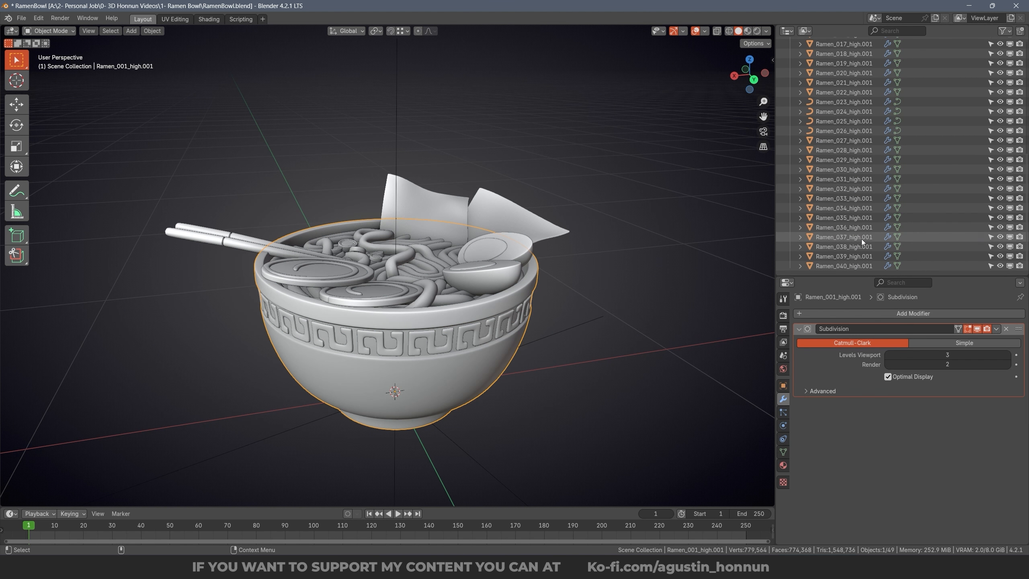
{"action": "left_click", "coordinate": [855, 267], "text": "shift"}
{"action": "scroll", "coordinate": [860, 206], "scroll_direction": "up", "scroll_amount": 15}
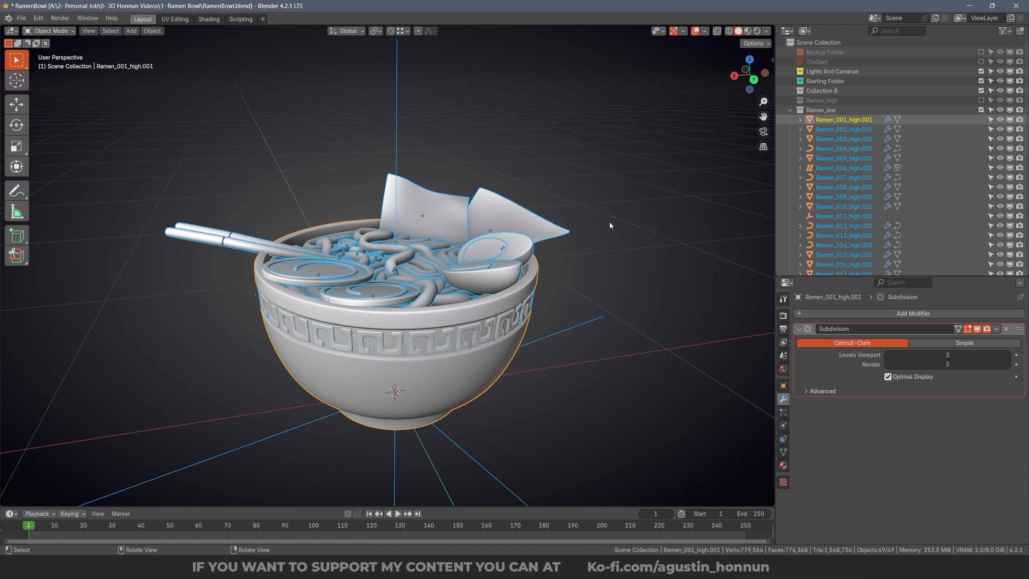
Step: Search and replace "high.001" with "low" in the names of all selected Ramen_low objects
{"action": "key", "text": "n"}
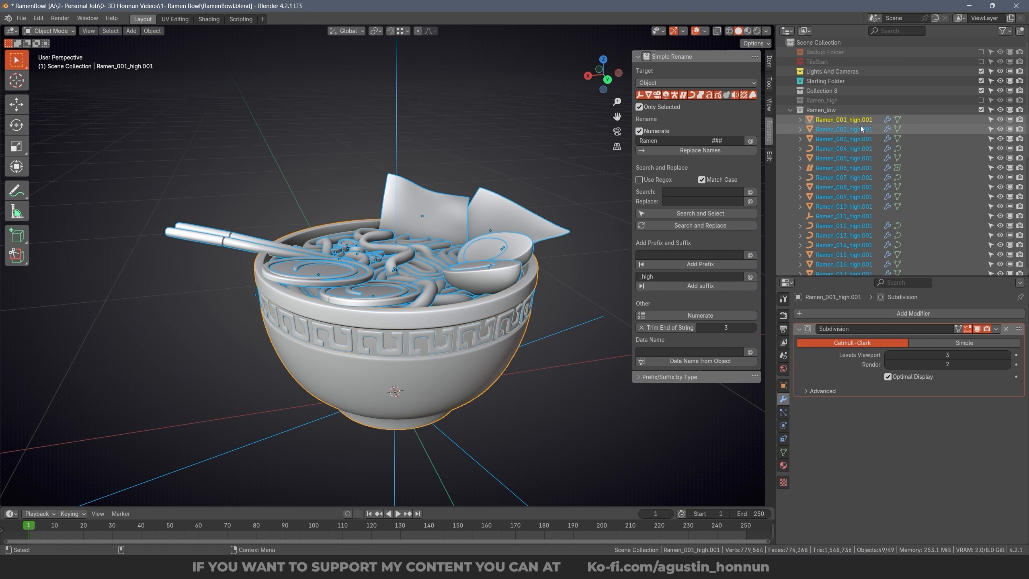
{"action": "scroll", "coordinate": [860, 164], "scroll_direction": "down", "scroll_amount": 5}
{"action": "scroll", "coordinate": [912, 174], "scroll_direction": "up", "scroll_amount": 5}
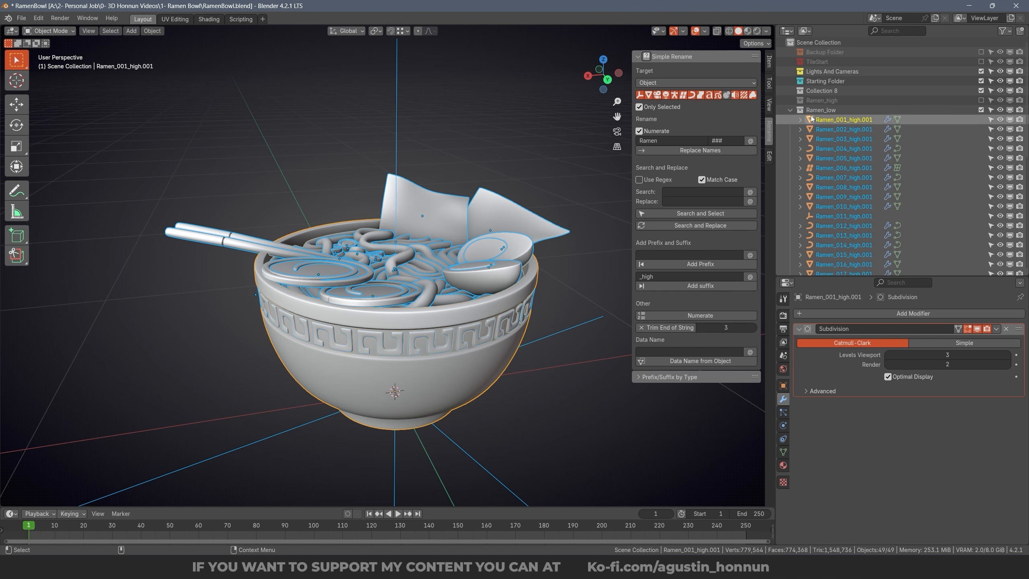
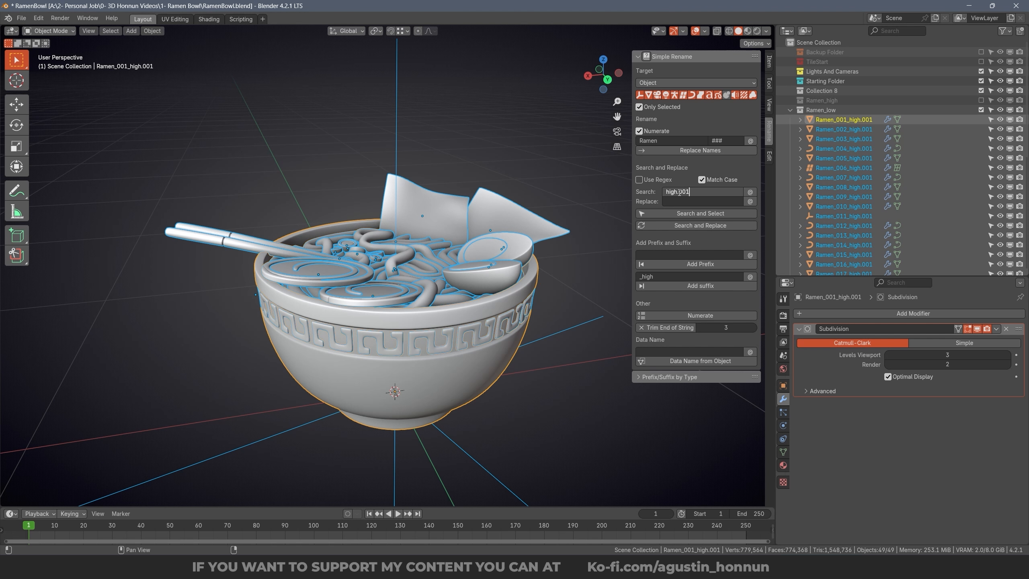
{"action": "key", "text": "Return"}
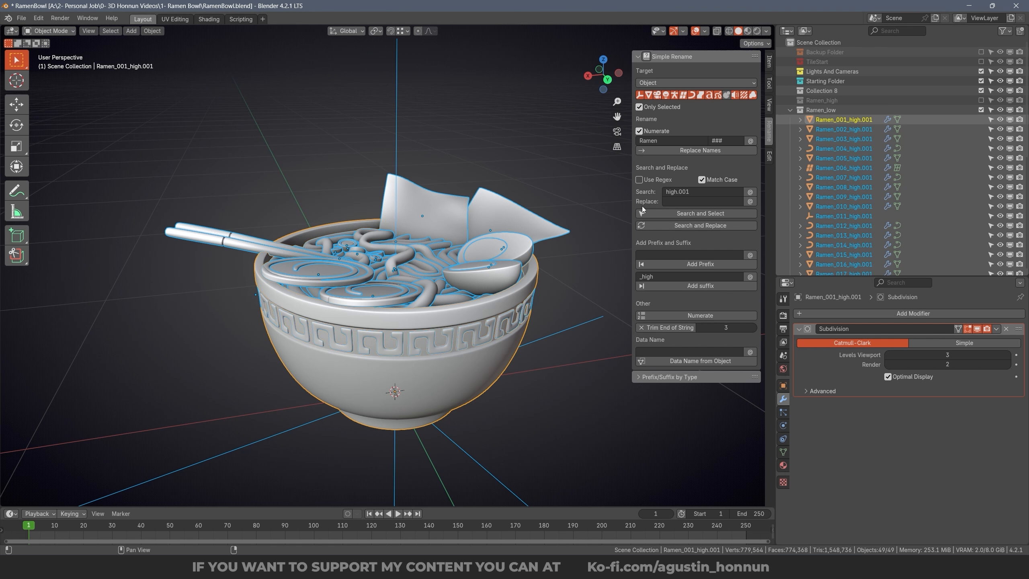
{"action": "left_click", "coordinate": [696, 201]}
{"action": "key", "text": "Return"}
{"action": "left_click", "coordinate": [707, 227]}
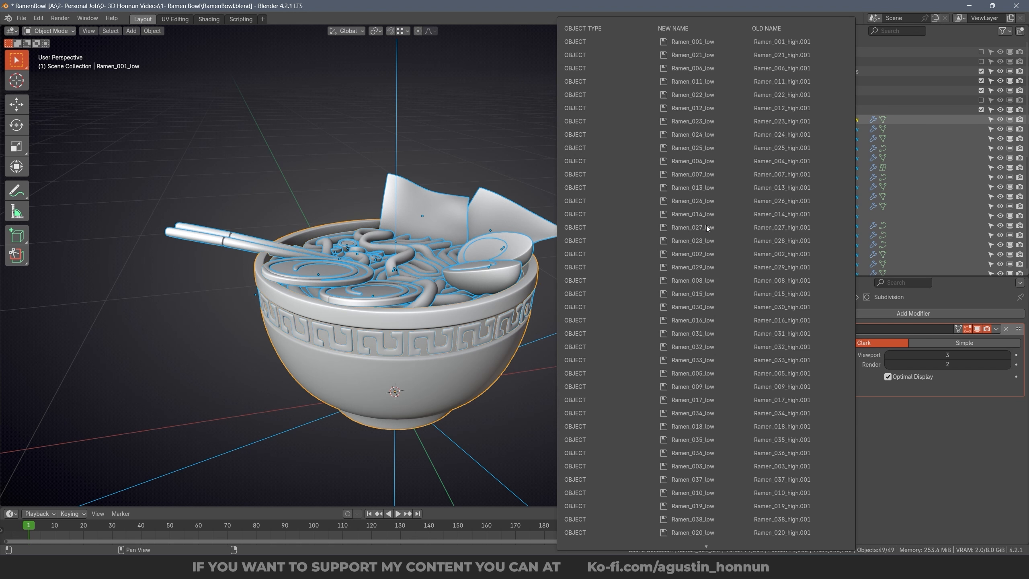
{"action": "scroll", "coordinate": [842, 209], "scroll_direction": "down", "scroll_amount": 8}
{"action": "scroll", "coordinate": [890, 224], "scroll_direction": "up", "scroll_amount": 8}
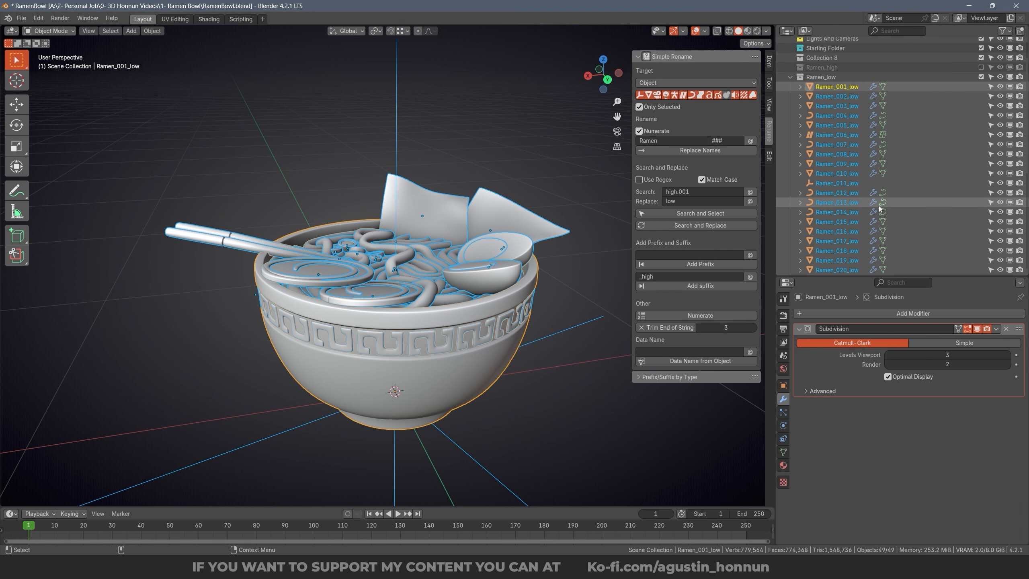
Step: Save the file and leave all objects deselected with the renaming tools hidden
{"action": "key", "text": "ctrl+s"}
{"action": "left_click", "coordinate": [562, 228]}
{"action": "key", "text": "n"}
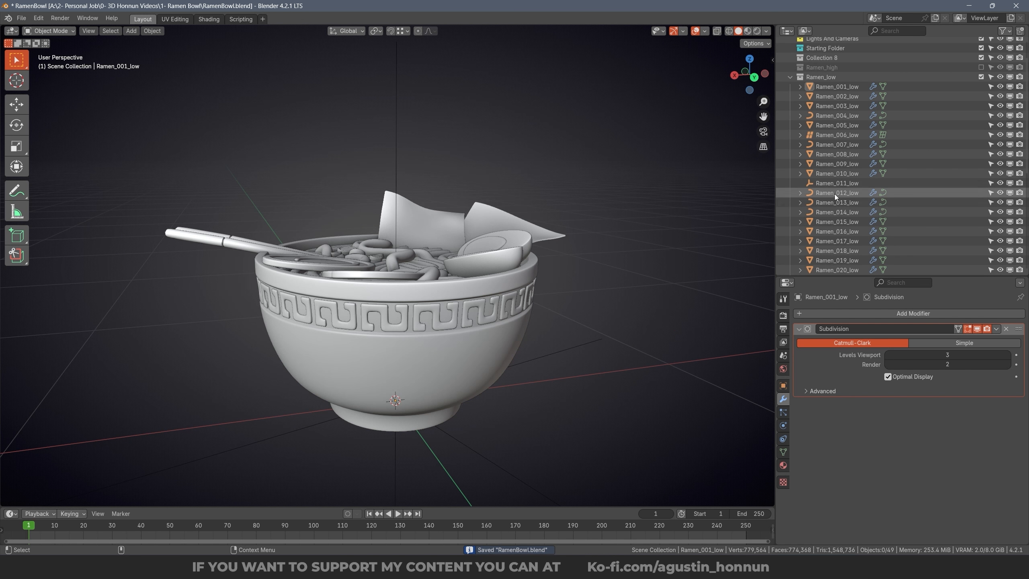
Step: Compare Ramen_010_low with its Ramen_010_high counterpart by selecting each while only its own collection is enabled
{"action": "left_click", "coordinate": [842, 175]}
{"action": "middle_click_drag", "start_coordinate": [569, 219], "coordinate": [515, 294]}
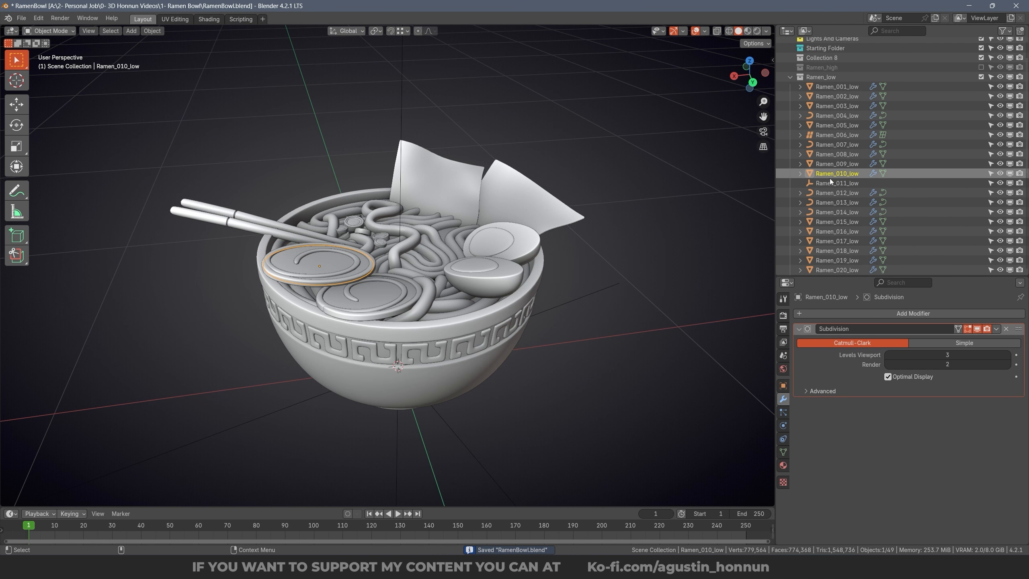
{"action": "middle_click_drag", "start_coordinate": [542, 236], "coordinate": [758, 177]}
{"action": "scroll", "coordinate": [870, 159], "scroll_direction": "up", "scroll_amount": 3}
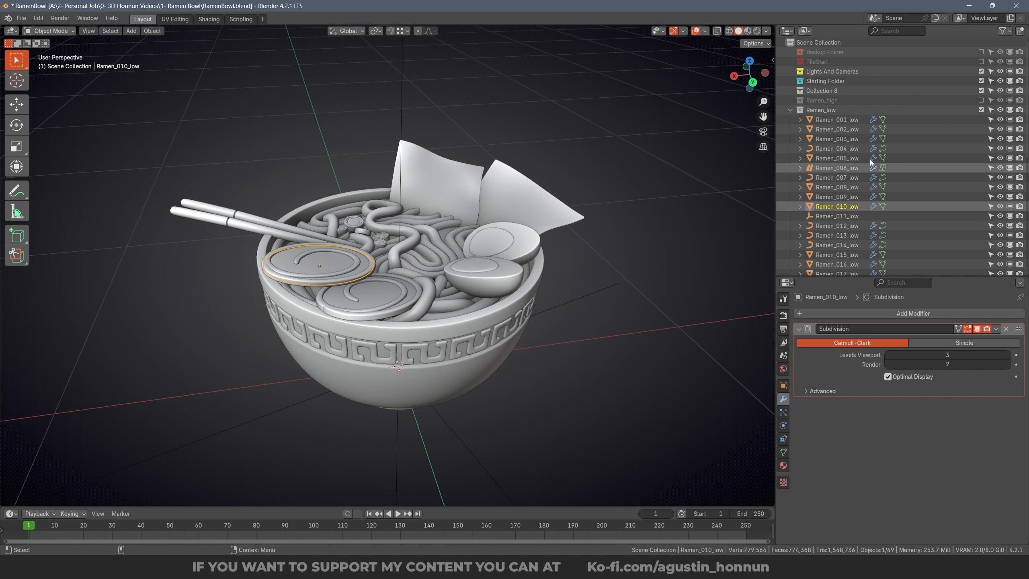
{"action": "left_click", "coordinate": [980, 109]}
{"action": "left_click", "coordinate": [981, 100]}
{"action": "left_click", "coordinate": [849, 196]}
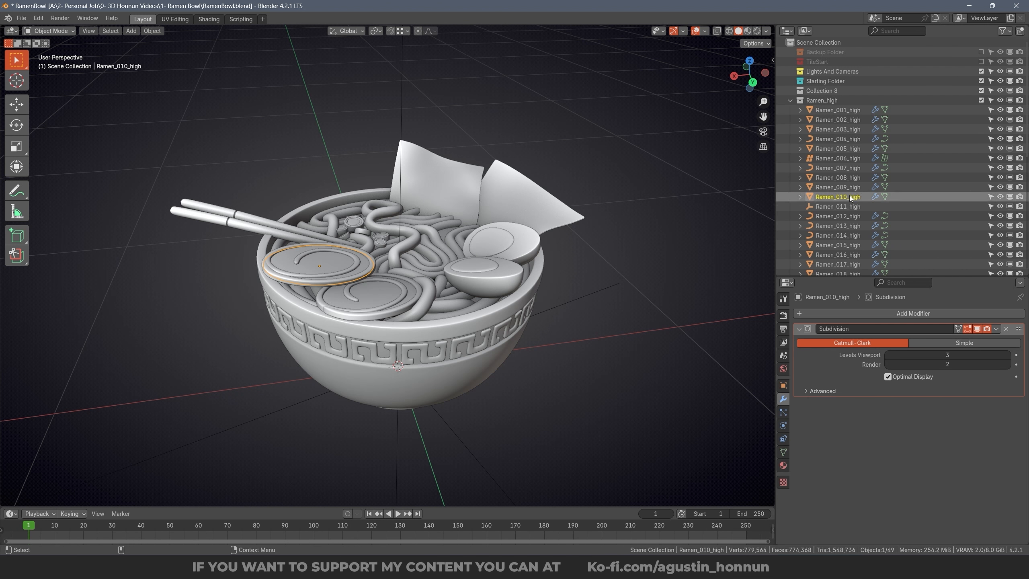
{"action": "key", "text": "g"}
{"action": "right_click", "coordinate": [328, 194]}
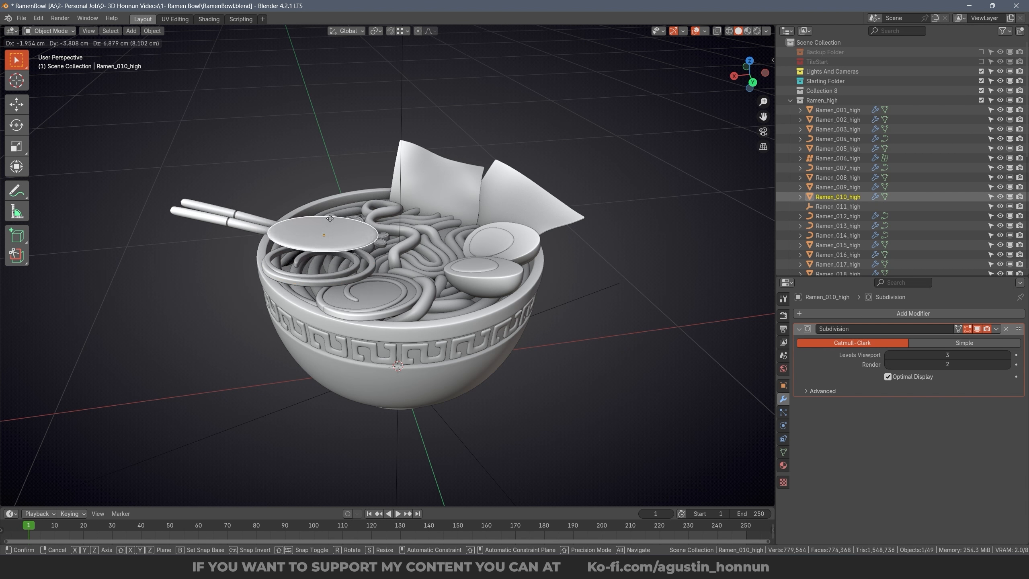
{"action": "left_click", "coordinate": [463, 176]}
{"action": "middle_click_drag", "start_coordinate": [545, 156], "coordinate": [454, 177]}
{"action": "key", "text": "g"}
{"action": "right_click", "coordinate": [341, 153]}
Step: Enable Ramen_low and exclude Ramen_high, Lights And Cameras, Starting Folder and Collection 8 from the view layer
{"action": "left_click", "coordinate": [980, 100]}
{"action": "left_click", "coordinate": [980, 109]}
{"action": "left_click", "coordinate": [454, 177]}
{"action": "key", "text": "g"}
{"action": "right_click", "coordinate": [534, 187]}
{"action": "left_click_drag", "start_coordinate": [981, 71], "coordinate": [981, 91]}
{"action": "scroll", "coordinate": [446, 235], "scroll_direction": "up", "scroll_amount": 3}
Step: Isolate the bowl object Ramen_001_low by hiding all the other objects
{"action": "left_click", "coordinate": [454, 280]}
{"action": "middle_click_drag", "start_coordinate": [437, 259], "coordinate": [495, 205]}
{"action": "key", "text": "alt+a"}
{"action": "left_click", "coordinate": [482, 280]}
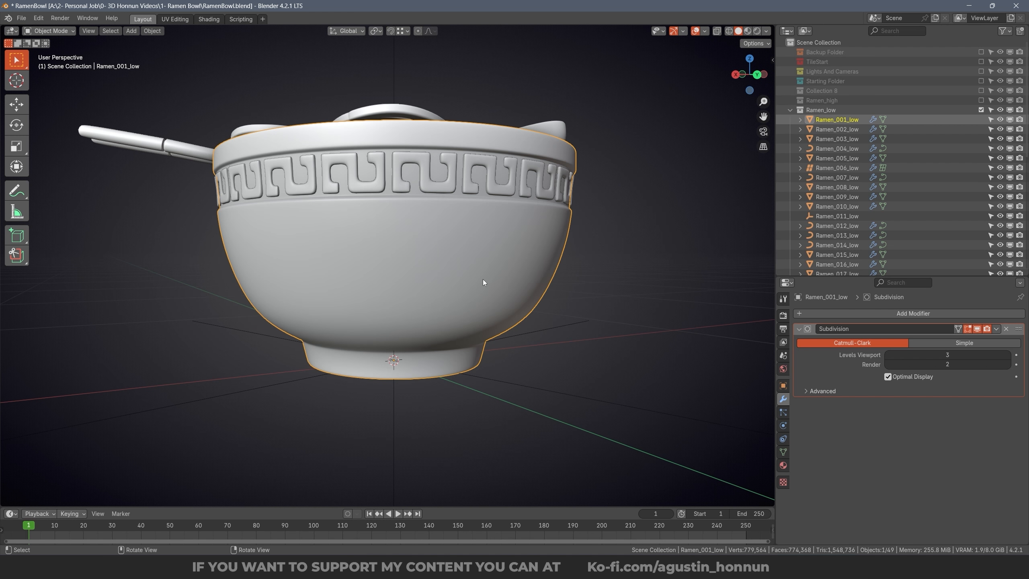
{"action": "mouse_move", "coordinate": [482, 281]}
{"action": "middle_mouse_down"}
{"action": "mouse_move", "coordinate": [426, 350]}
{"action": "mouse_move", "coordinate": [499, 335]}
{"action": "mouse_move", "coordinate": [476, 299]}
{"action": "middle_mouse_up"}
{"action": "key", "text": "alt+a"}
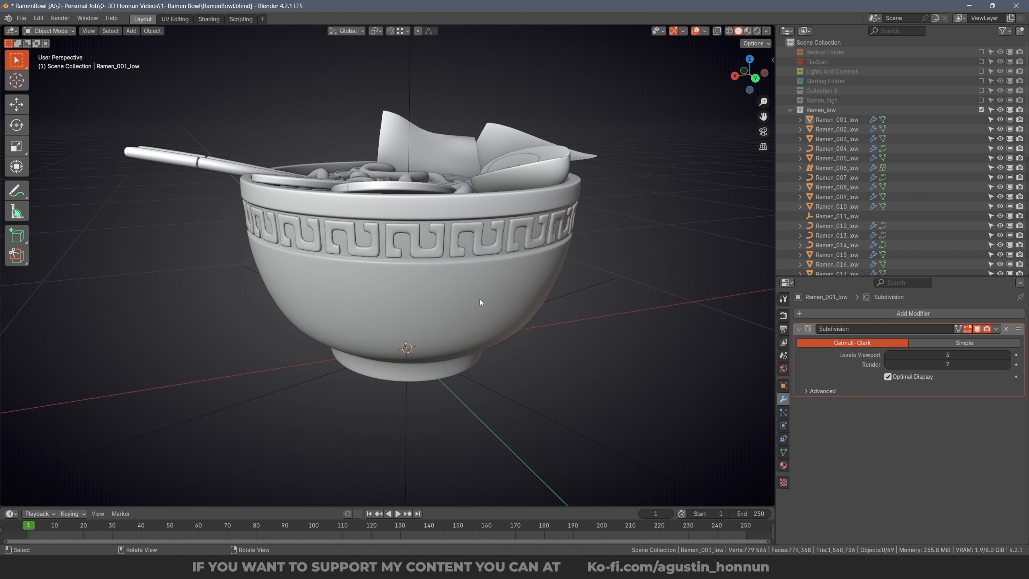
{"action": "left_click", "coordinate": [479, 299]}
{"action": "key", "text": "shift+h"}
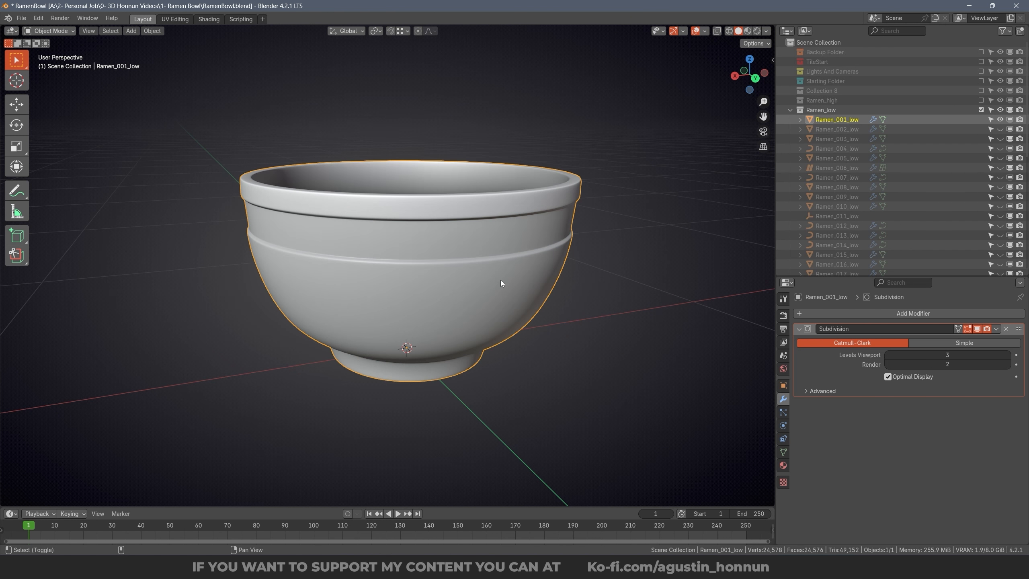
Step: Compare subdivision levels 1 and 2 on the bowl and set the Subdivision modifier's viewport level to 1
{"action": "middle_click_drag", "start_coordinate": [500, 280], "coordinate": [739, 362]}
{"action": "scroll", "coordinate": [506, 249], "scroll_direction": "up", "scroll_amount": 2}
{"action": "key", "text": "ctrl+1"}
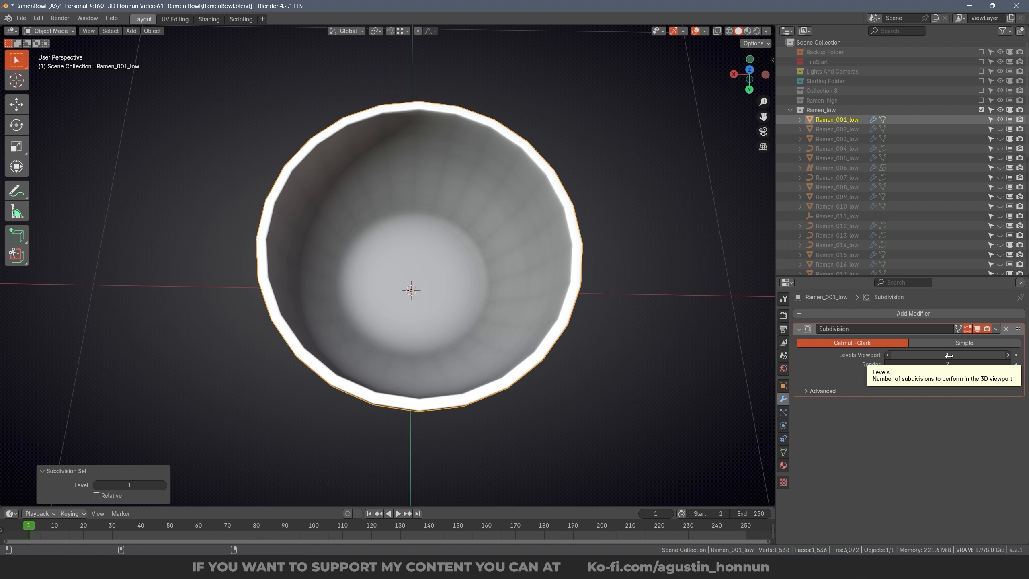
{"action": "key", "text": "ctrl+2"}
{"action": "key", "text": "ctrl+1"}
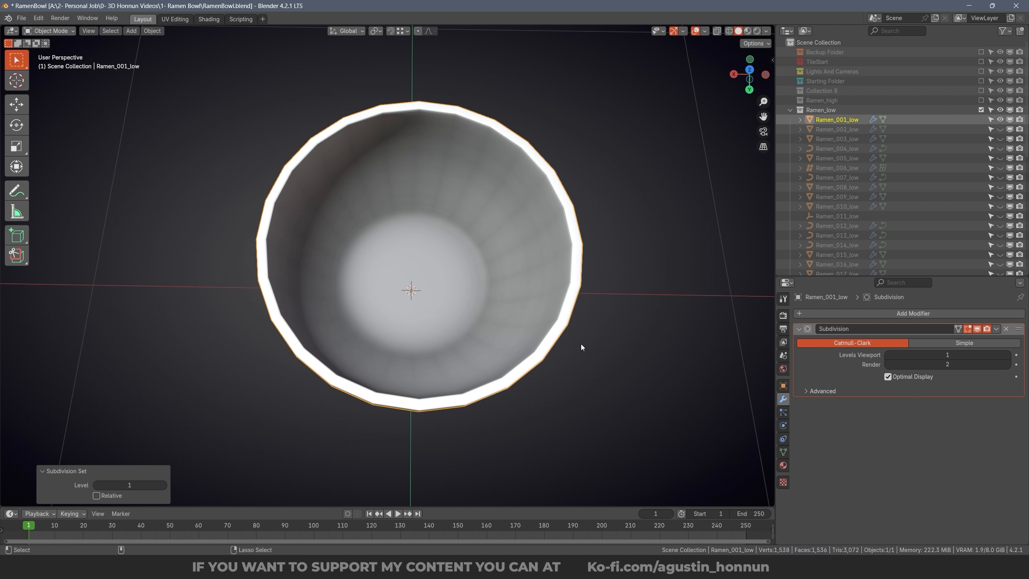
{"action": "middle_click_drag", "start_coordinate": [580, 343], "coordinate": [481, 247], "text": "alt"}
{"action": "scroll", "coordinate": [488, 225], "scroll_direction": "up", "scroll_amount": 3}
{"action": "key", "text": "ctrl+2"}
{"action": "key", "text": "ctrl+1"}
Step: Apply the Subdivision modifier to the bowl Ramen_001_low
{"action": "key", "text": "alt+a"}
{"action": "scroll", "coordinate": [438, 267], "scroll_direction": "down", "scroll_amount": 2}
{"action": "scroll", "coordinate": [482, 246], "scroll_direction": "up", "scroll_amount": 3}
{"action": "left_click", "coordinate": [478, 243]}
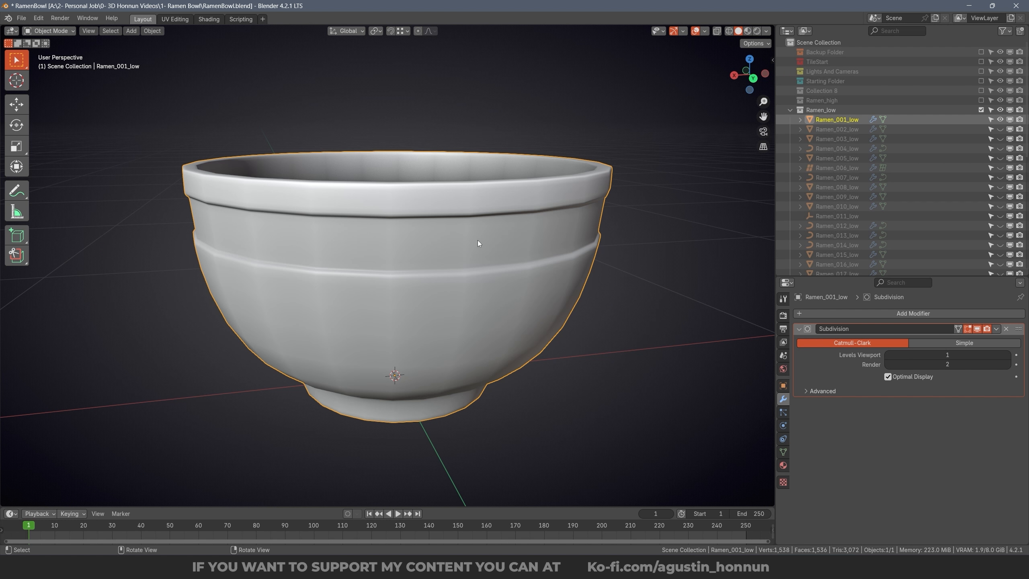
{"action": "middle_click_drag", "start_coordinate": [477, 184], "coordinate": [480, 225]}
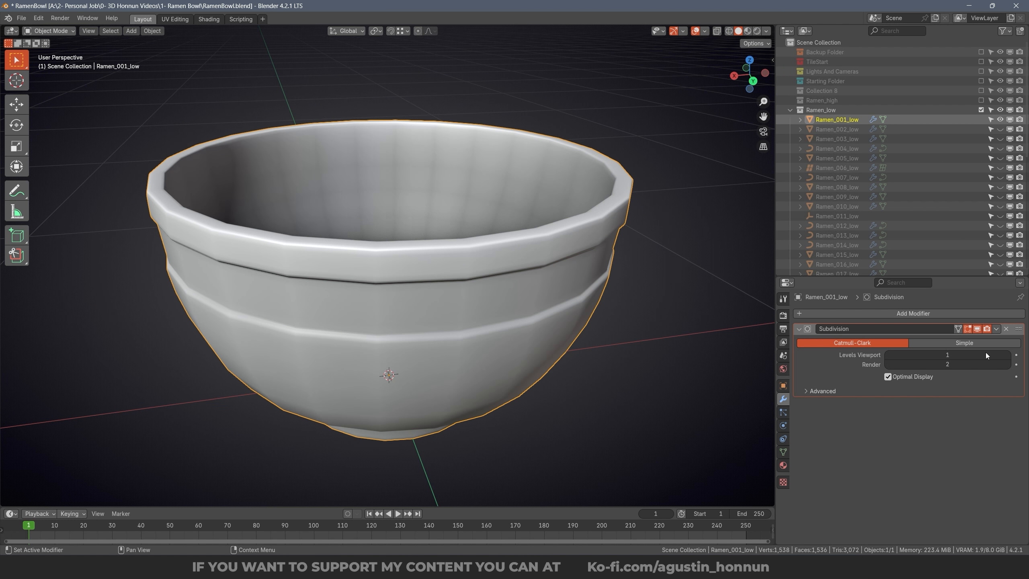
{"action": "middle_click_drag", "start_coordinate": [501, 273], "coordinate": [500, 272]}
{"action": "key", "text": "ctrl+a"}
{"action": "middle_click_drag", "start_coordinate": [421, 227], "coordinate": [424, 257]}
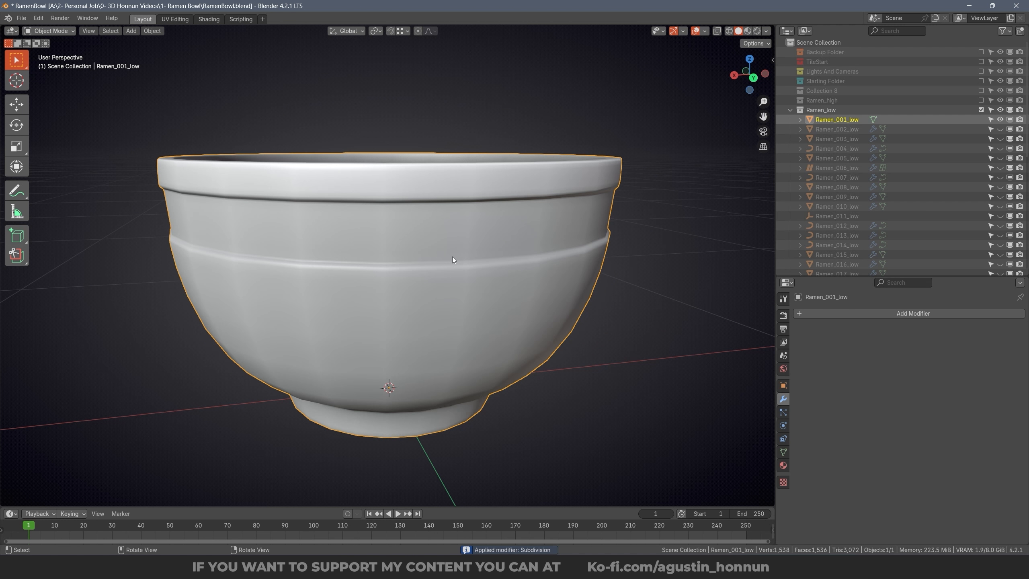
Step: In Edit Mode, dissolve the three horizontal edge loops on the flat band between the bowl's rim and ridge
{"action": "key", "text": "Tab"}
{"action": "key", "text": "ctrl+Tab"}
{"action": "left_click", "coordinate": [422, 257]}
{"action": "key", "text": "a"}
{"action": "key", "text": "alt+a"}
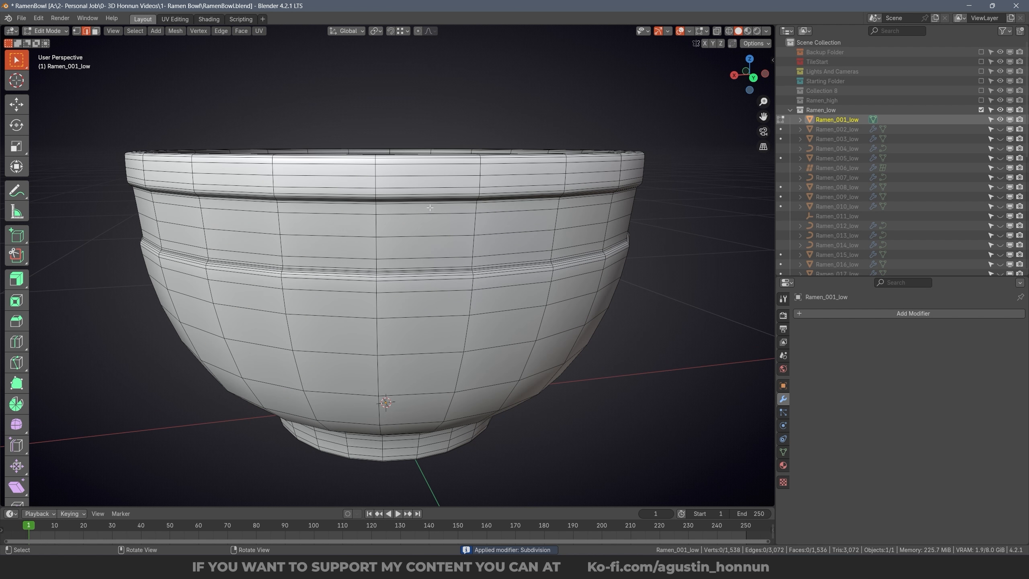
{"action": "scroll", "coordinate": [422, 222], "scroll_direction": "up", "scroll_amount": 2}
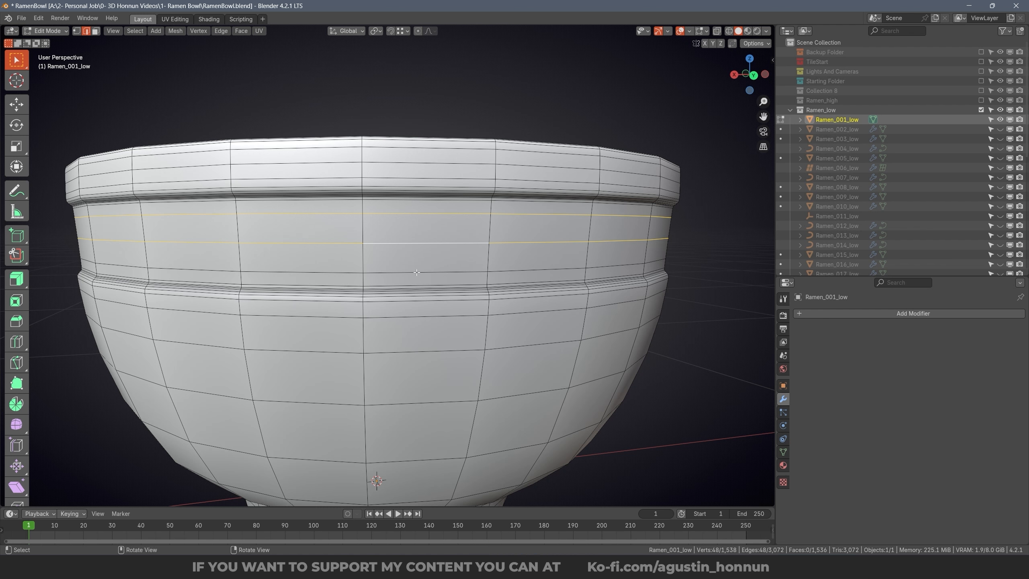
{"action": "left_click", "coordinate": [417, 272], "text": "alt+shift"}
{"action": "left_click", "coordinate": [417, 243], "text": "alt+shift"}
{"action": "left_click", "coordinate": [417, 214], "text": "alt+shift"}
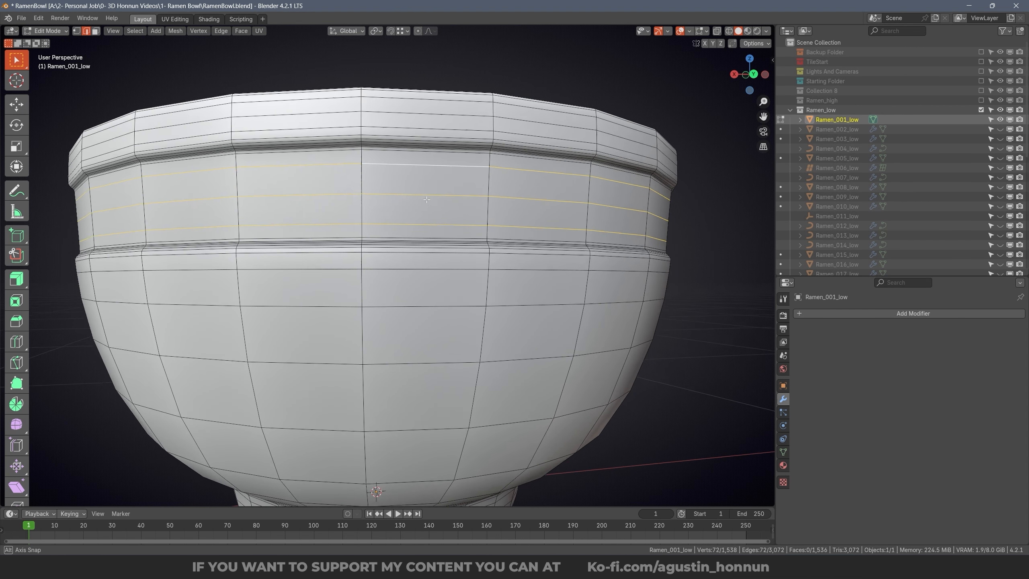
{"action": "scroll", "coordinate": [588, 242], "scroll_direction": "up", "scroll_amount": 2}
{"action": "key", "text": "x"}
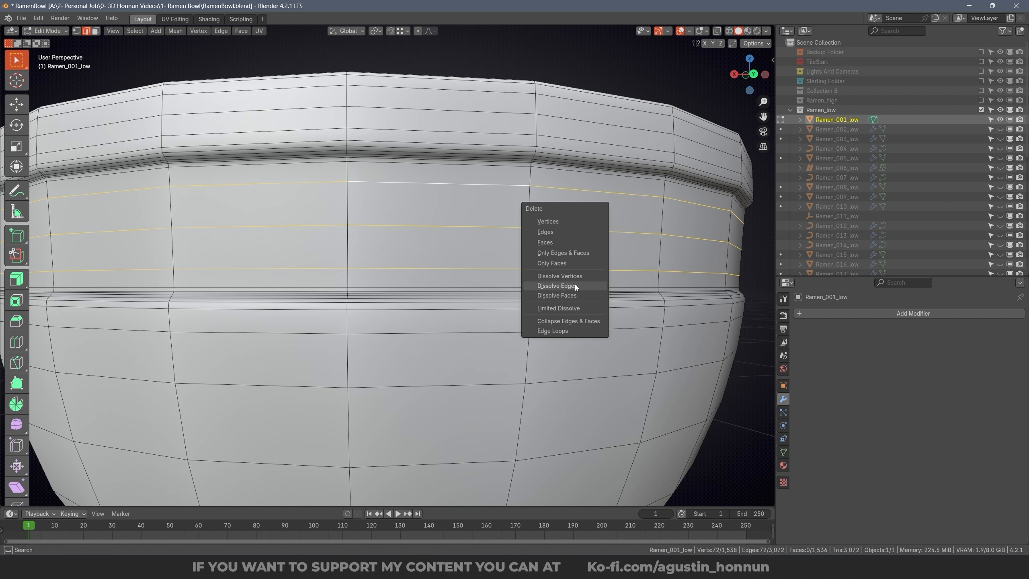
{"action": "left_click", "coordinate": [575, 285]}
Step: Dissolve the redundant horizontal edge loops around the bowl's ridge and rim, and save the file
{"action": "scroll", "coordinate": [516, 351], "scroll_direction": "up", "scroll_amount": 5}
{"action": "left_click", "coordinate": [516, 351], "text": "alt"}
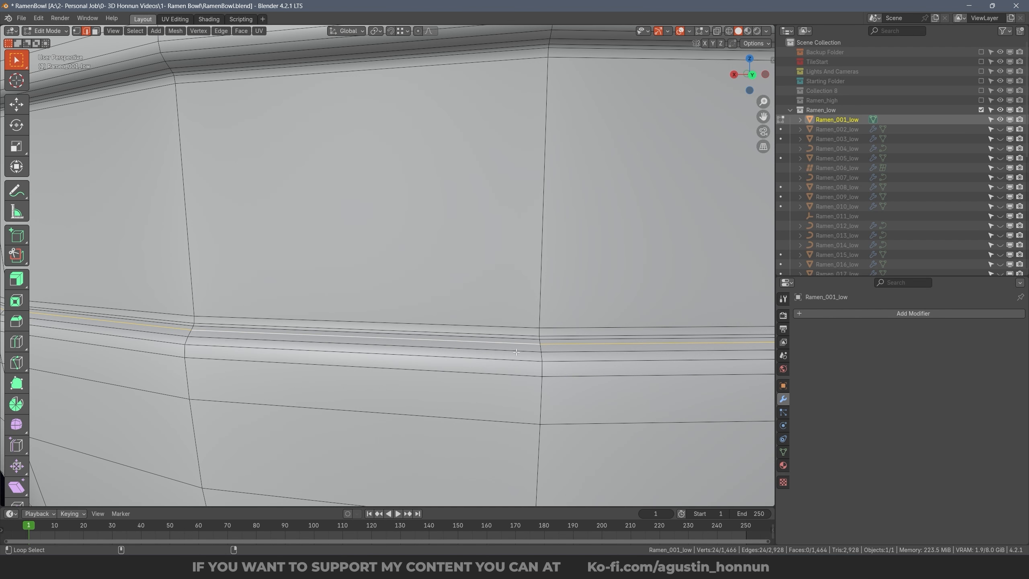
{"action": "key", "text": "x"}
{"action": "left_click", "coordinate": [516, 351]}
{"action": "scroll", "coordinate": [408, 247], "scroll_direction": "down", "scroll_amount": 8}
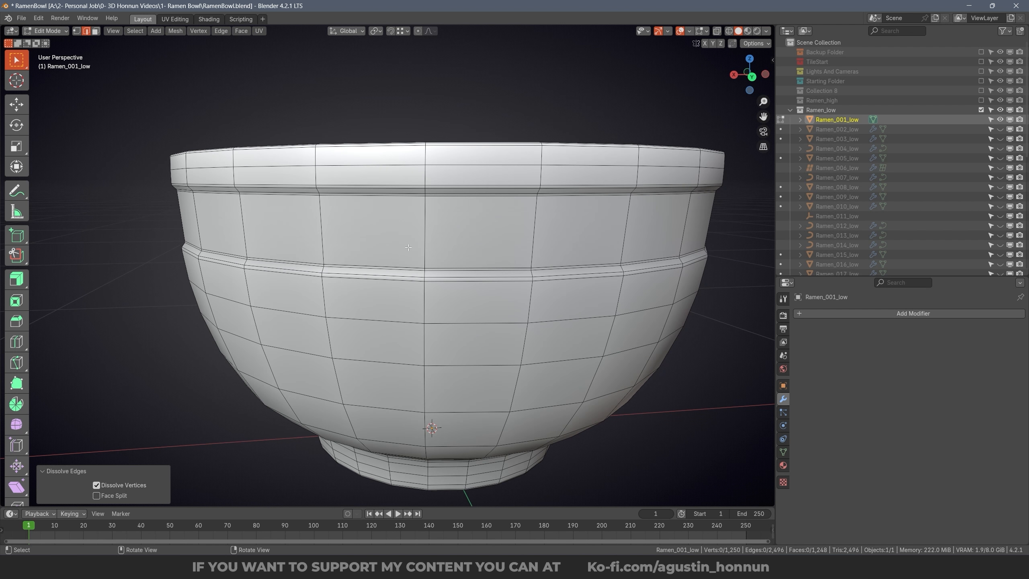
{"action": "scroll", "coordinate": [458, 210], "scroll_direction": "up", "scroll_amount": 1}
{"action": "key", "text": "a"}
{"action": "key", "text": "alt+a"}
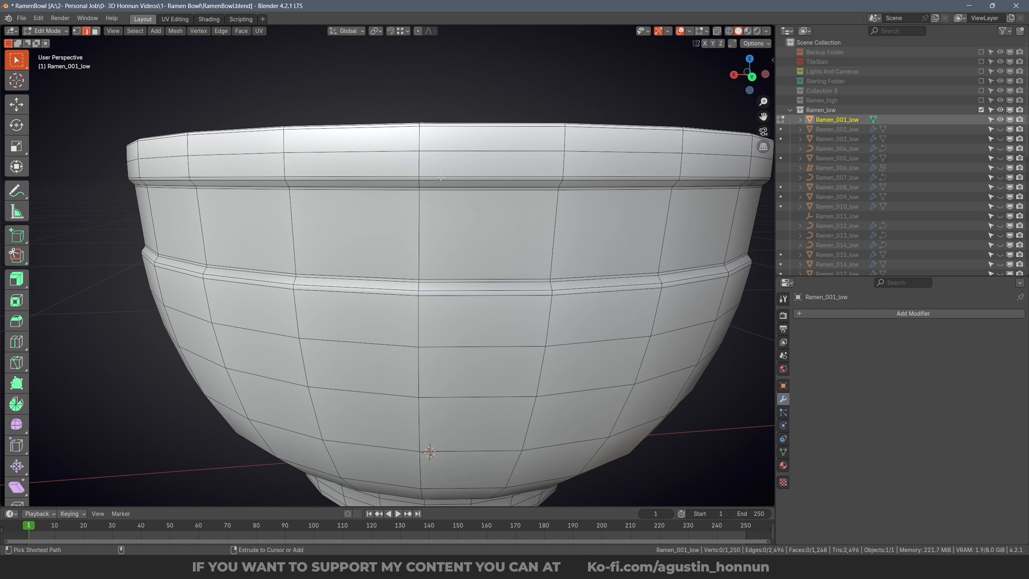
{"action": "key", "text": "ctrl+s"}
Step: Try dissolving the horizontal edge loop midway up the bowl's curved body in the back view, and undo it
{"action": "middle_click_drag", "start_coordinate": [441, 185], "coordinate": [618, 279]}
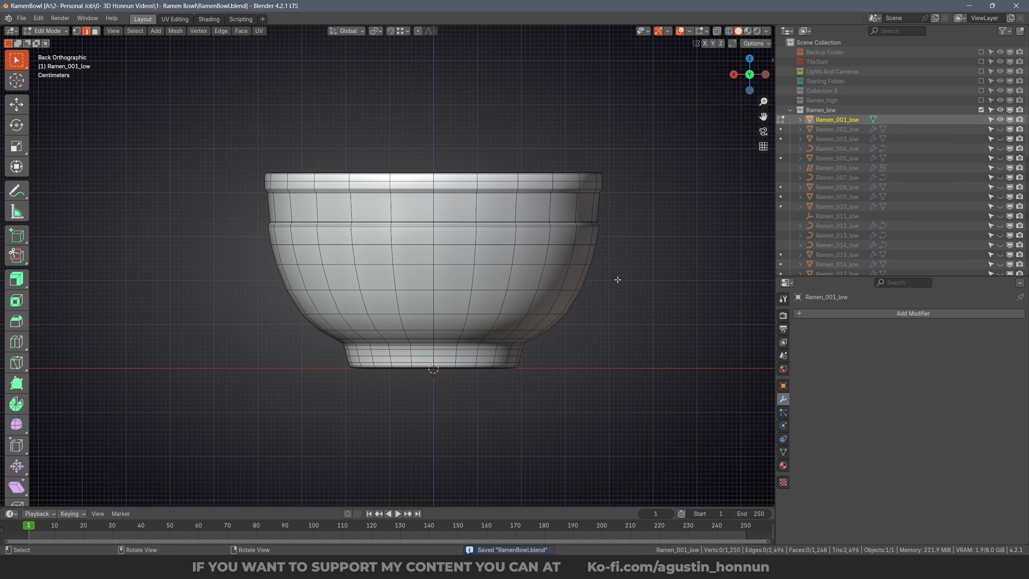
{"action": "scroll", "coordinate": [600, 244], "scroll_direction": "up", "scroll_amount": 3}
{"action": "scroll", "coordinate": [594, 230], "scroll_direction": "up", "scroll_amount": 2}
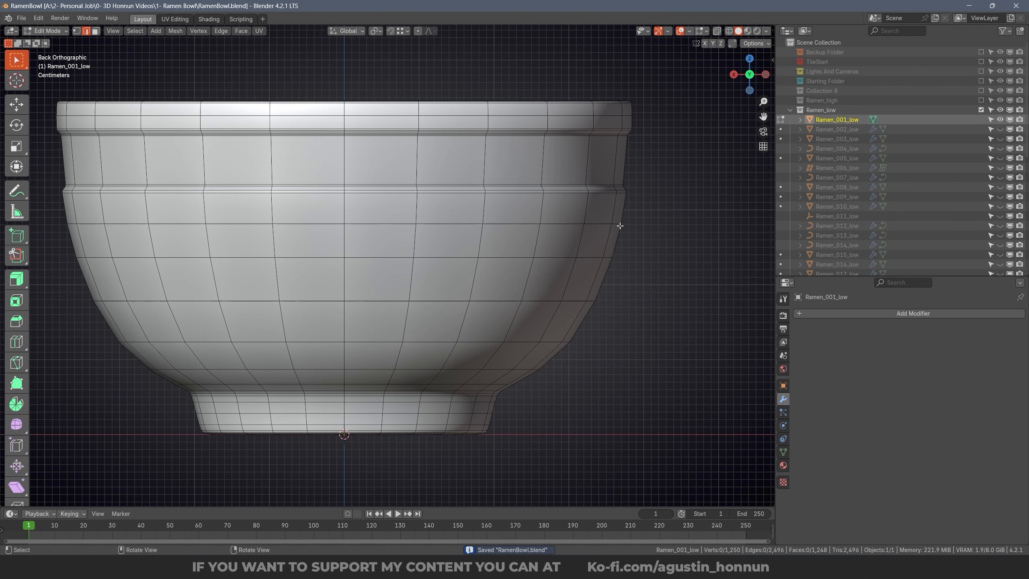
{"action": "scroll", "coordinate": [347, 243], "scroll_direction": "down", "scroll_amount": 1}
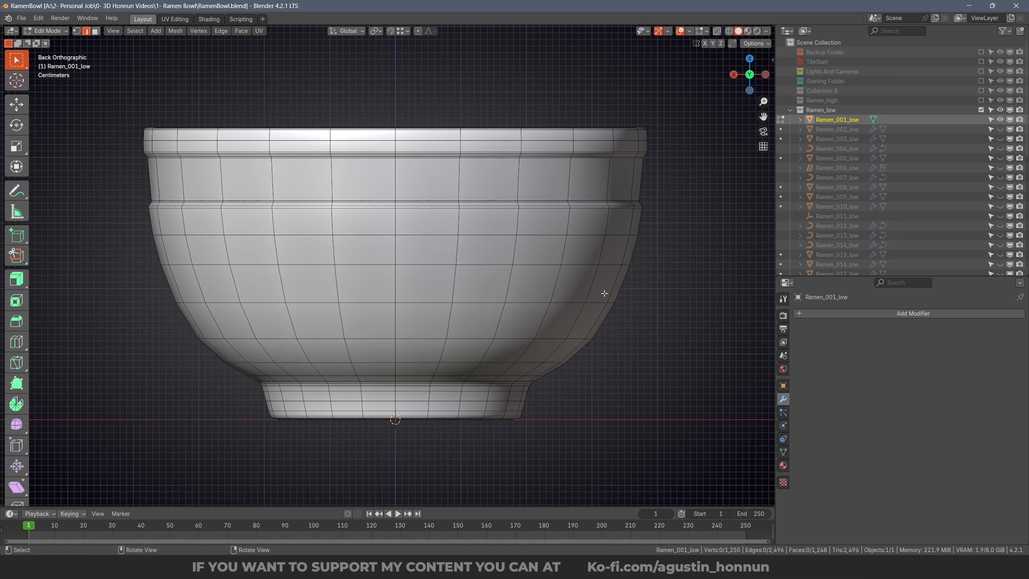
{"action": "left_click", "coordinate": [568, 302], "text": "alt"}
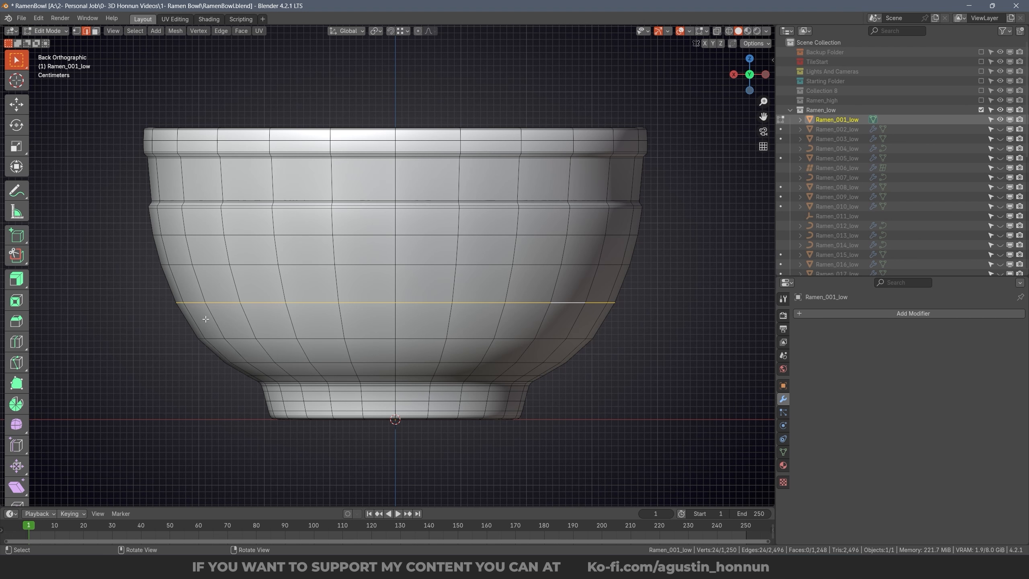
{"action": "key", "text": "x"}
{"action": "left_click", "coordinate": [738, 340]}
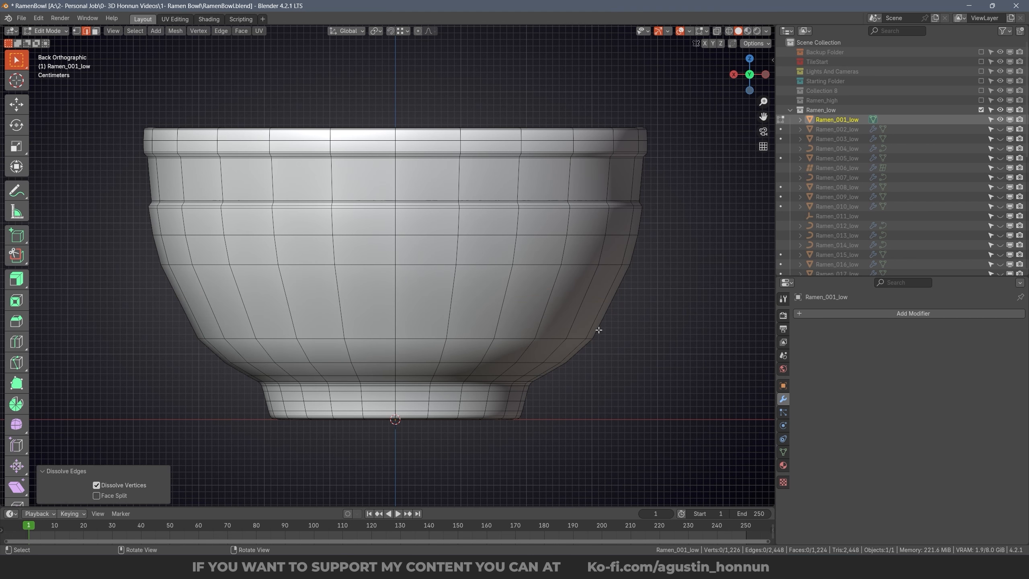
{"action": "key", "text": "ctrl+z"}
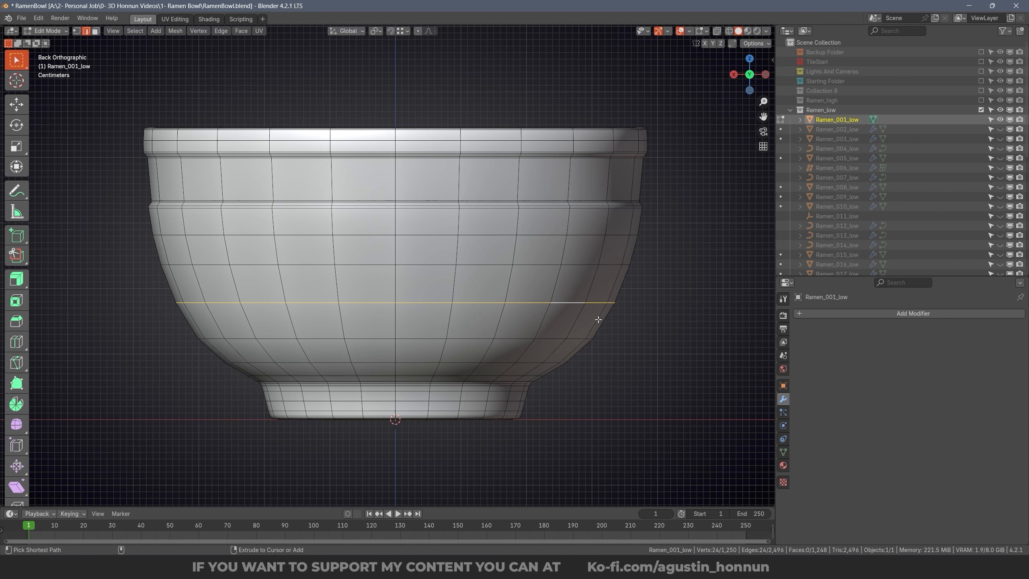
{"action": "key", "text": "ctrl+z"}
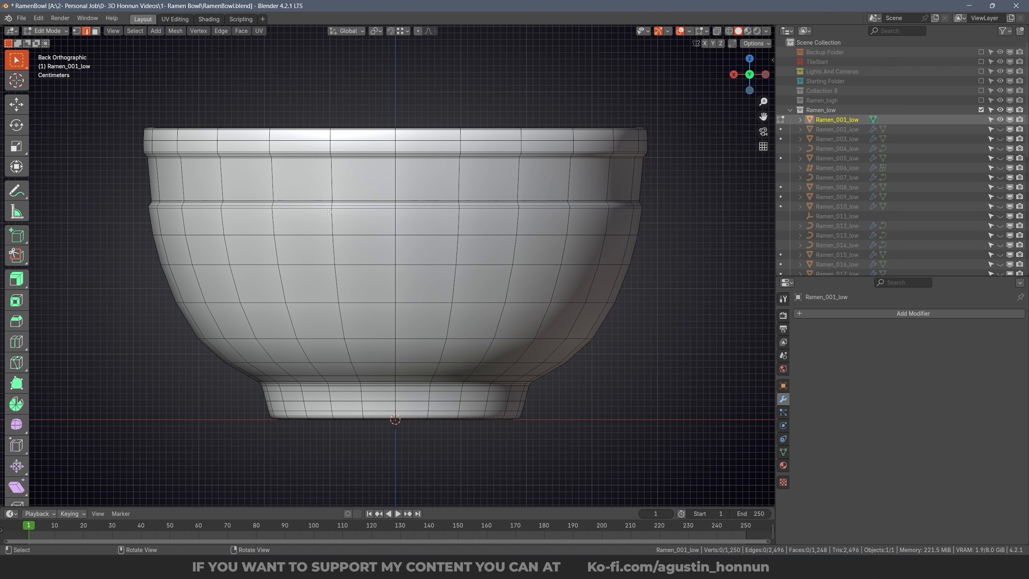
Step: Dissolve the horizontal edge loop around the middle of the bowl's outer rim band, undoing and redoing it to compare the silhouette
{"action": "left_click", "coordinate": [233, 142], "text": "alt"}
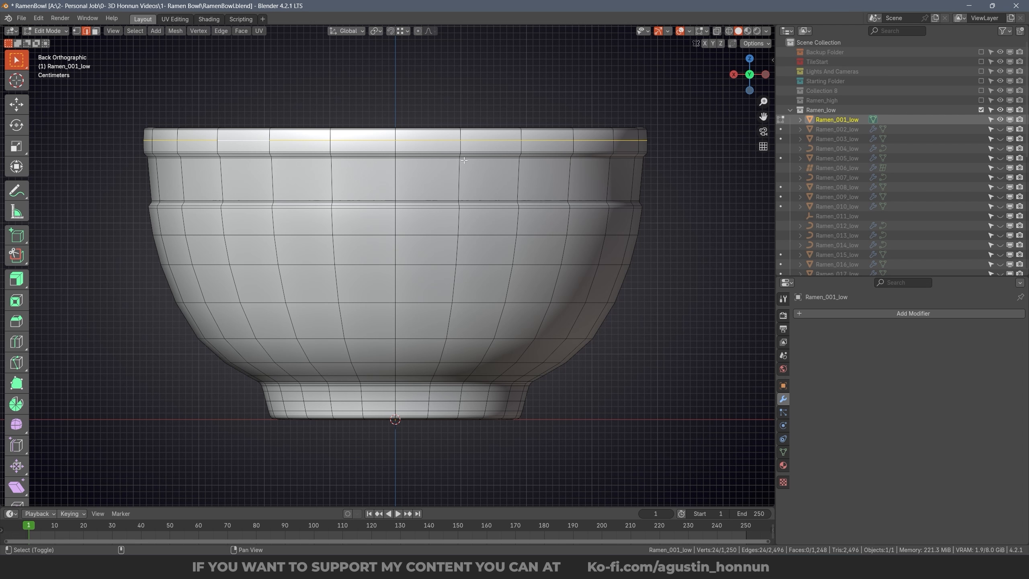
{"action": "middle_click_drag", "start_coordinate": [620, 173], "coordinate": [623, 192], "text": "shift"}
{"action": "right_click_drag", "start_coordinate": [622, 193], "coordinate": [656, 187], "text": "alt"}
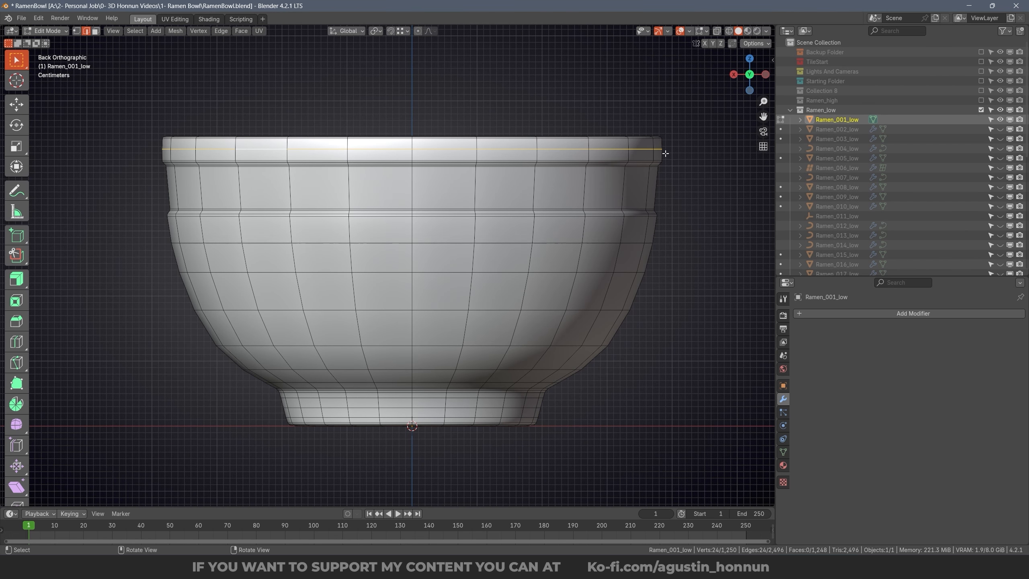
{"action": "key", "text": "x"}
{"action": "left_click", "coordinate": [722, 177]}
{"action": "key", "text": "ctrl+z"}
{"action": "key", "text": "ctrl+shift+z"}
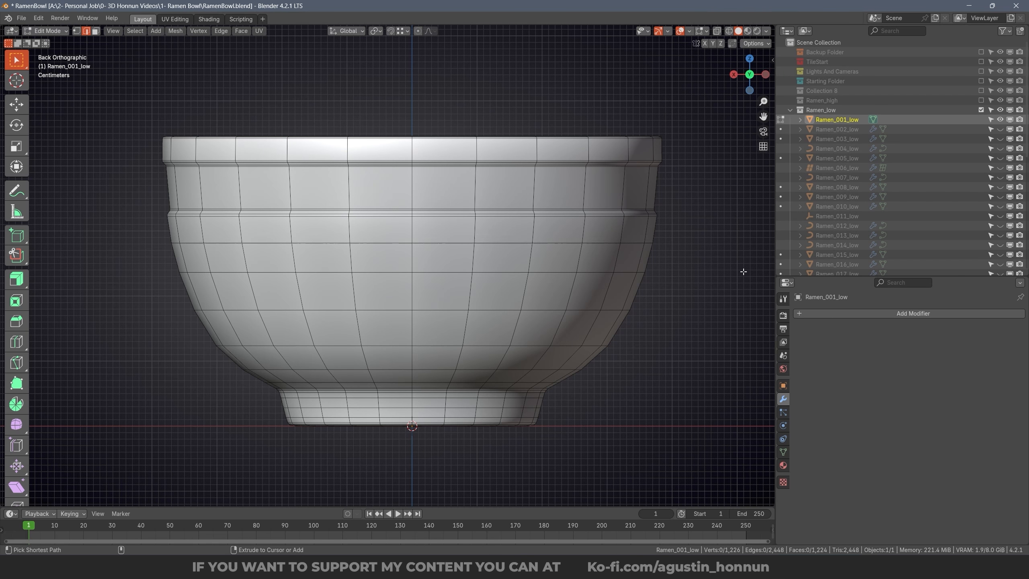
{"action": "key", "text": "ctrl+z"}
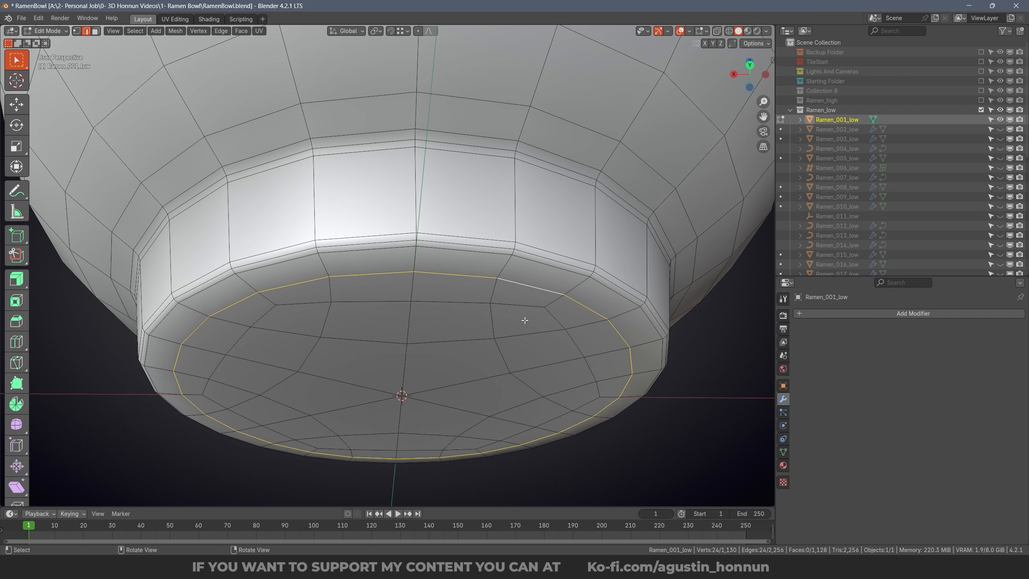
Step: Slide the edge loop on the underside of the bowl's foot outward, and dissolve the neighbouring redundant loop around the foot
{"action": "scroll", "coordinate": [525, 321], "scroll_direction": "up", "scroll_amount": 1}
{"action": "middle_click_drag", "start_coordinate": [532, 296], "coordinate": [559, 243]}
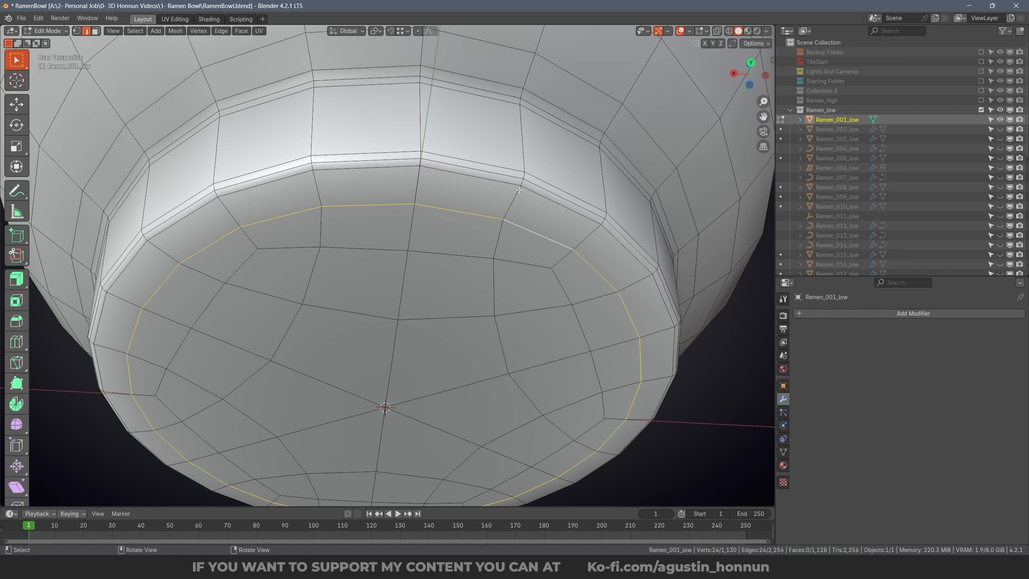
{"action": "key", "text": "g"}
{"action": "key", "text": "g"}
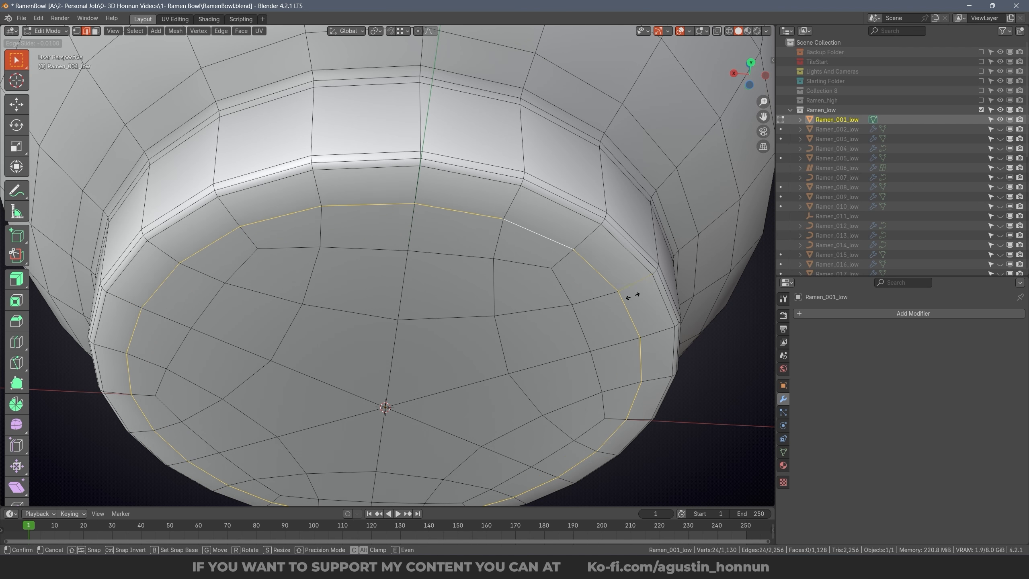
{"action": "left_click", "coordinate": [655, 269]}
{"action": "scroll", "coordinate": [567, 243], "scroll_direction": "down", "scroll_amount": 3}
{"action": "middle_click_drag", "start_coordinate": [567, 186], "coordinate": [563, 243]}
{"action": "left_click", "coordinate": [491, 218], "text": "alt"}
{"action": "key", "text": "ctrl+x"}
{"action": "middle_click_drag", "start_coordinate": [491, 219], "coordinate": [519, 385]}
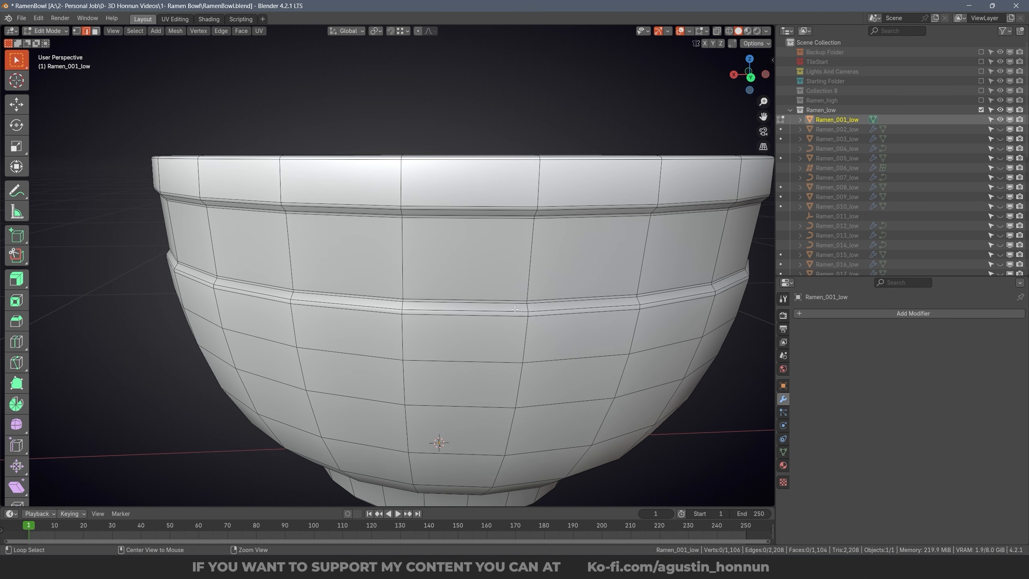
Step: Edge-slide the loop along the lower side of the outer ridge, and dissolve redundant horizontal loops on the bowl's exterior
{"action": "left_click", "coordinate": [516, 315], "text": "alt"}
{"action": "key", "text": "g"}
{"action": "key", "text": "g"}
{"action": "left_click", "coordinate": [517, 315]}
{"action": "left_click", "coordinate": [518, 377], "text": "alt"}
{"action": "key", "text": "ctrl+x"}
{"action": "middle_click_drag", "start_coordinate": [648, 199], "coordinate": [688, 247]}
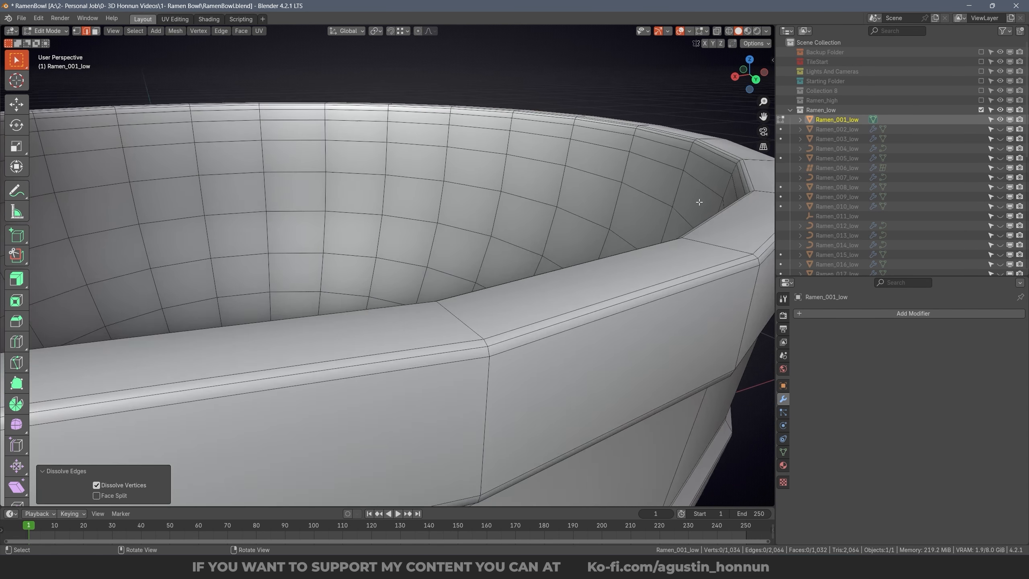
Step: Dissolve the redundant horizontal edge loops on the bowl's inner wall and around the curve into the floor
{"action": "left_click", "coordinate": [687, 203], "text": "alt"}
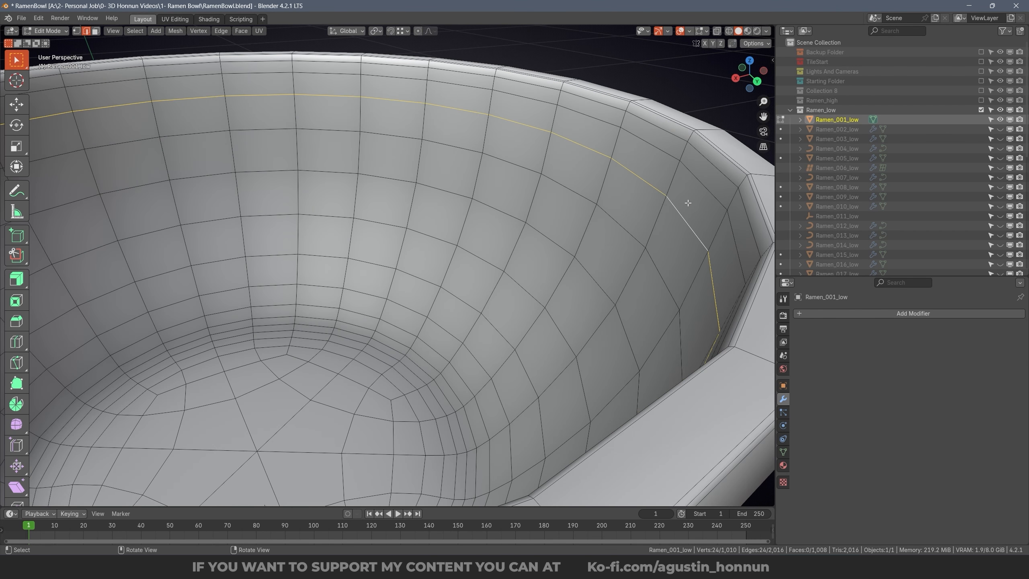
{"action": "key", "text": "g"}
{"action": "key", "text": "g"}
{"action": "left_click", "coordinate": [688, 206]}
{"action": "scroll", "coordinate": [442, 306], "scroll_direction": "up", "scroll_amount": 4}
{"action": "left_click", "coordinate": [441, 305], "text": "alt"}
{"action": "left_click", "coordinate": [507, 277], "text": "alt+shift"}
{"action": "key", "text": "ctrl+x"}
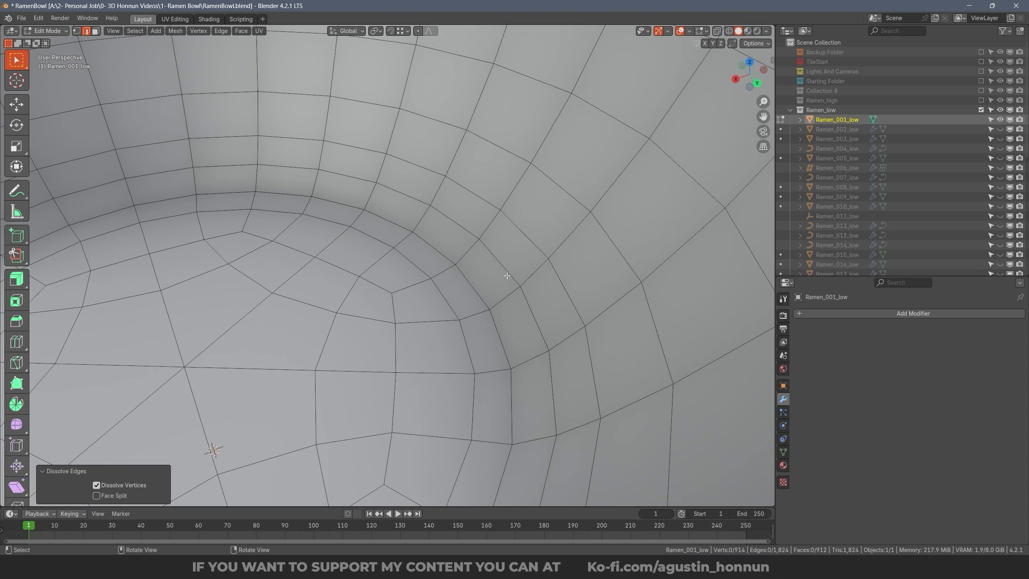
{"action": "scroll", "coordinate": [507, 275], "scroll_direction": "down", "scroll_amount": 5}
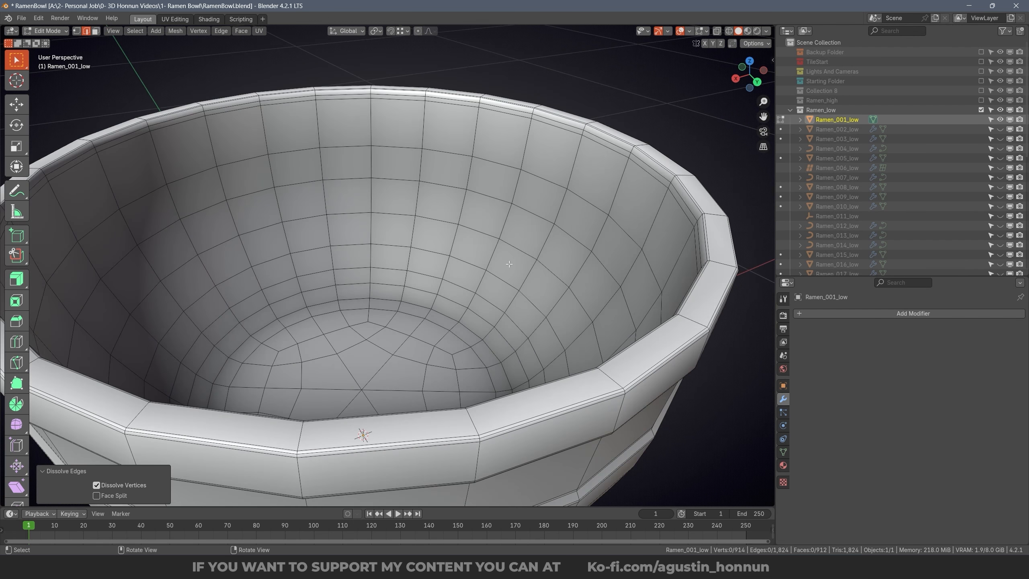
{"action": "middle_click_drag", "start_coordinate": [507, 276], "coordinate": [510, 231]}
Step: In face select mode, select the six faces at the centre of the bowl's inner floor
{"action": "key", "text": "ctrl+Tab"}
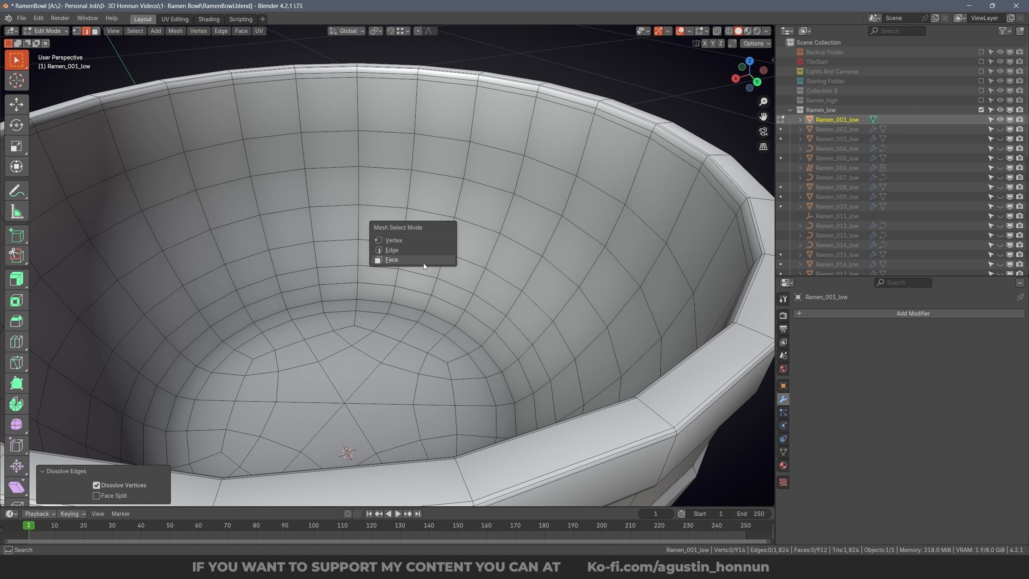
{"action": "left_click", "coordinate": [422, 263]}
{"action": "middle_click_drag", "start_coordinate": [423, 263], "coordinate": [399, 291]}
{"action": "key", "text": "a"}
{"action": "key", "text": "a"}
{"action": "key", "text": "c"}
{"action": "left_click", "coordinate": [357, 328]}
{"action": "right_click", "coordinate": [361, 332]}
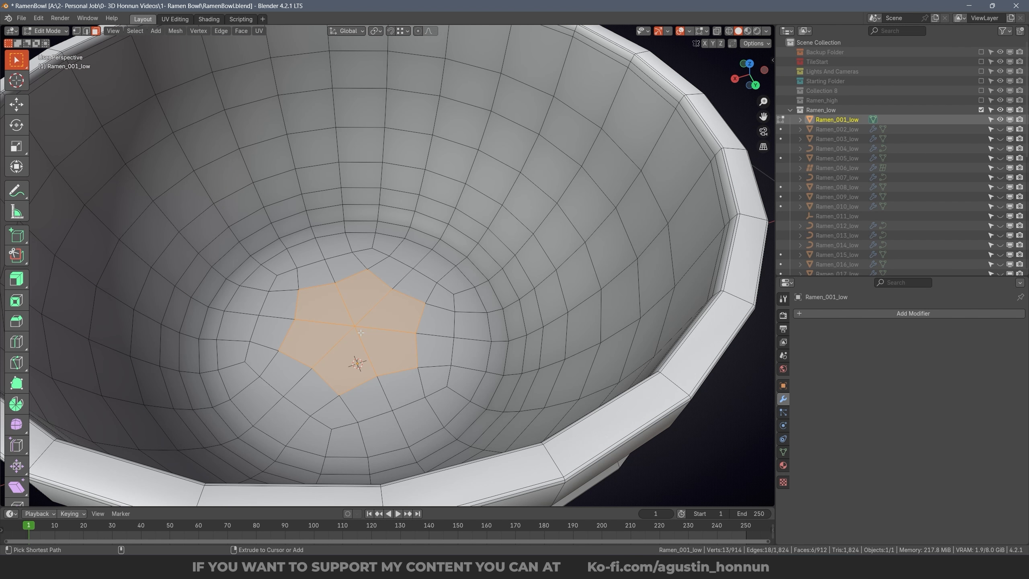
{"action": "middle_click_drag", "start_coordinate": [361, 333], "coordinate": [244, 184]}
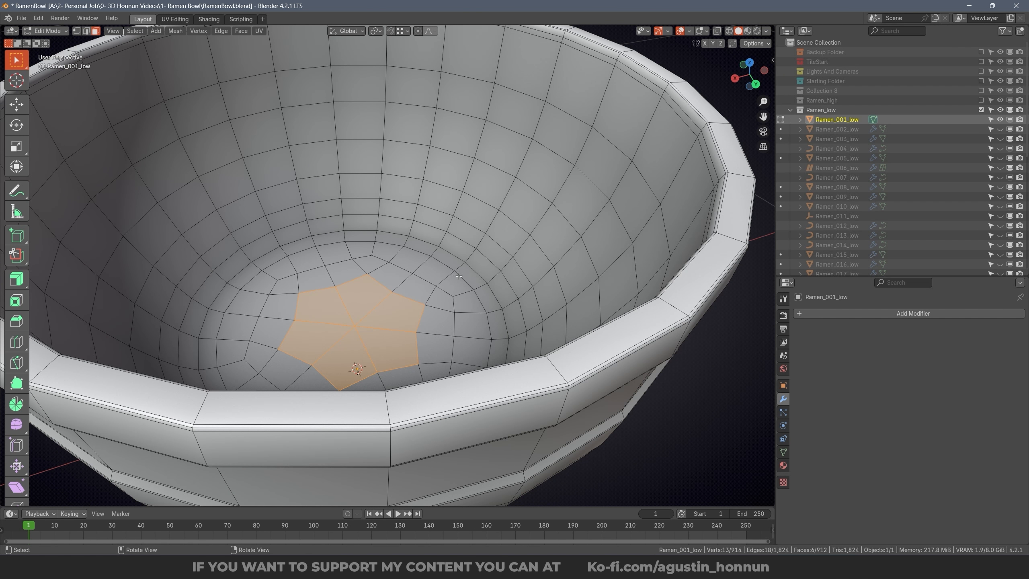
{"action": "middle_click_drag", "start_coordinate": [459, 277], "coordinate": [575, 318], "text": "shift"}
{"action": "scroll", "coordinate": [575, 319], "scroll_direction": "down", "scroll_amount": 2}
{"action": "middle_click_drag", "start_coordinate": [446, 138], "coordinate": [368, 126]}
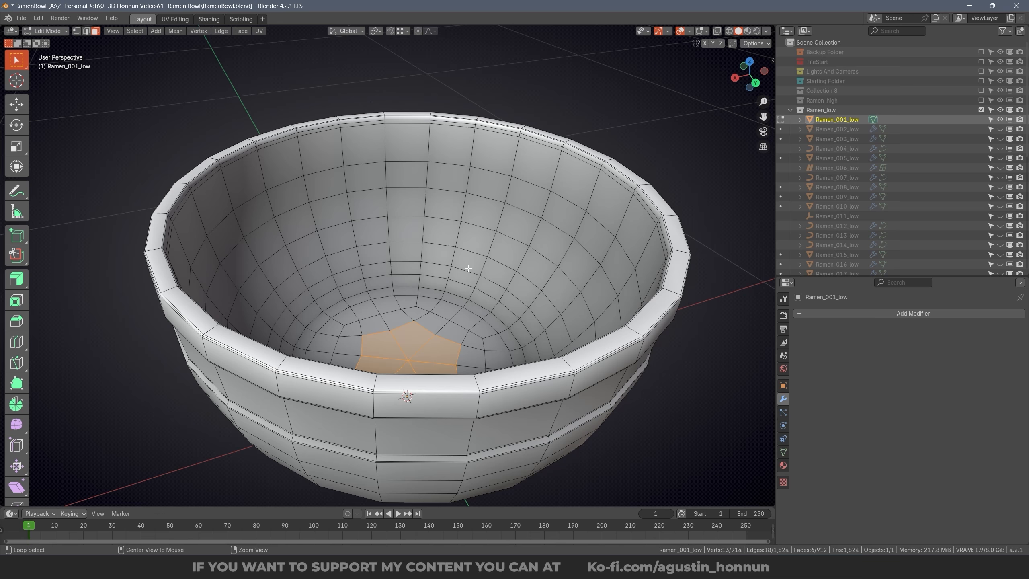
{"action": "scroll", "coordinate": [467, 310], "scroll_direction": "up", "scroll_amount": 2}
{"action": "mouse_move", "coordinate": [468, 268]}
{"action": "middle_mouse_down"}
{"action": "mouse_move", "coordinate": [467, 309]}
{"action": "mouse_move", "coordinate": [455, 324]}
{"action": "mouse_move", "coordinate": [454, 263]}
{"action": "middle_mouse_up"}
{"action": "scroll", "coordinate": [456, 317], "scroll_direction": "up", "scroll_amount": 1}
{"action": "key", "text": "ctrl+Tab"}
{"action": "left_click", "coordinate": [446, 321]}
{"action": "key", "text": "alt+a"}
{"action": "key", "text": "ctrl+z"}
{"action": "key", "text": "ctrl+KP_Add"}
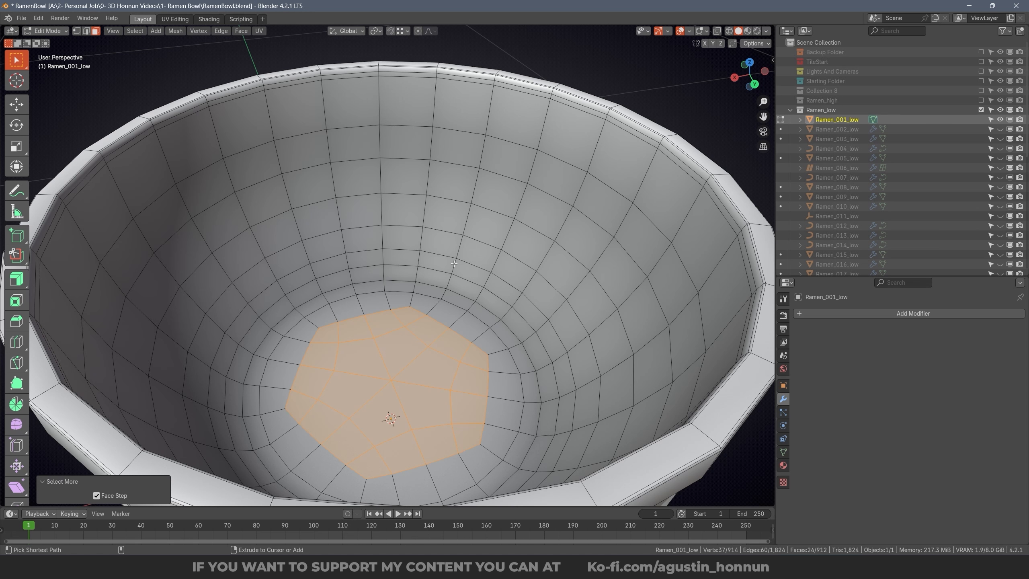
{"action": "key", "text": "ctrl+KP_Add"}
{"action": "key", "text": "alt+a"}
{"action": "key", "text": "ctrl+z"}
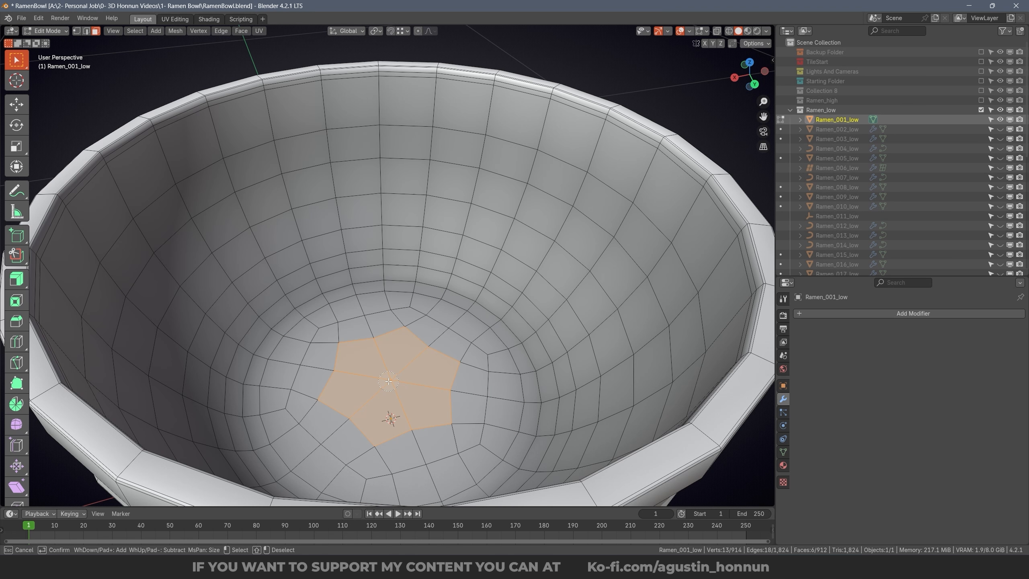
Step: Grow the floor selection up the inner wall, leaving the two upper face rows beneath the rim, and delete the selected faces
{"action": "key", "text": "ctrl+KP_Add"}
{"action": "key", "text": "ctrl+KP_Add"}
{"action": "key", "text": "ctrl+KP_Add"}
{"action": "key", "text": "ctrl+KP_Add"}
{"action": "key", "text": "ctrl+KP_Add"}
{"action": "key", "text": "ctrl+KP_Add"}
{"action": "key", "text": "ctrl+KP_Add"}
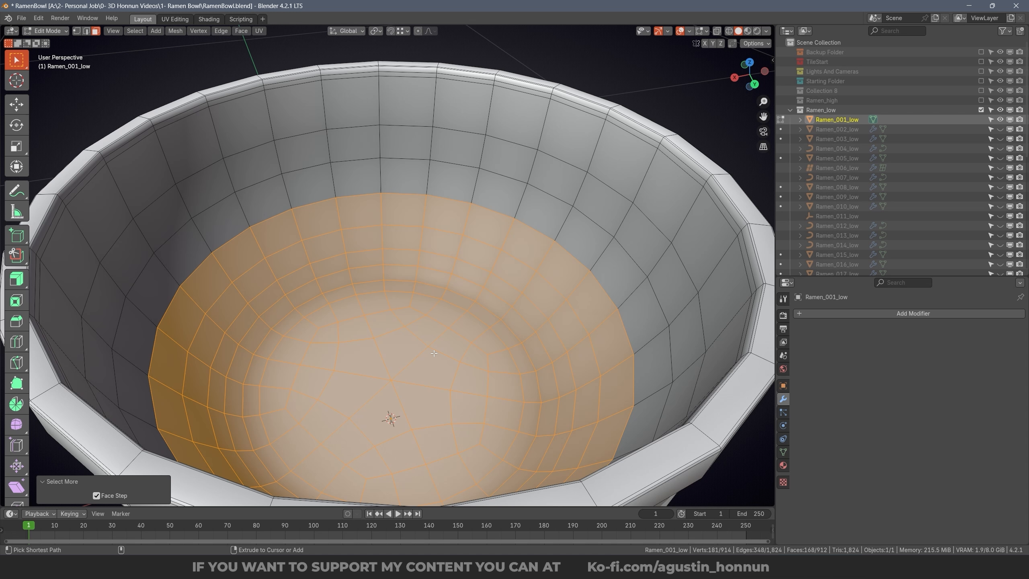
{"action": "key", "text": "ctrl+KP_Add"}
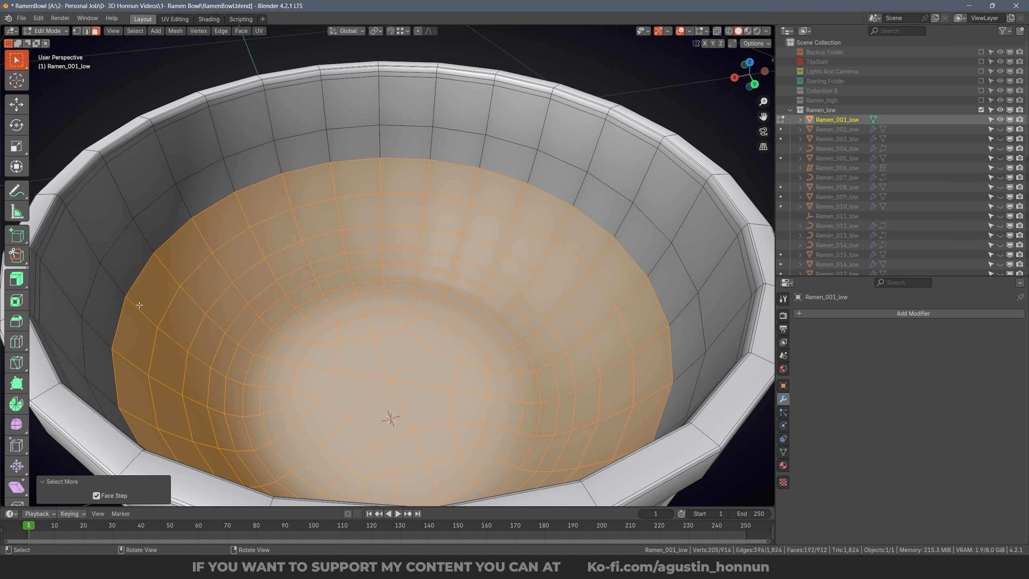
{"action": "middle_click_drag", "start_coordinate": [140, 305], "coordinate": [142, 292]}
{"action": "key", "text": "x"}
{"action": "left_click", "coordinate": [524, 140]}
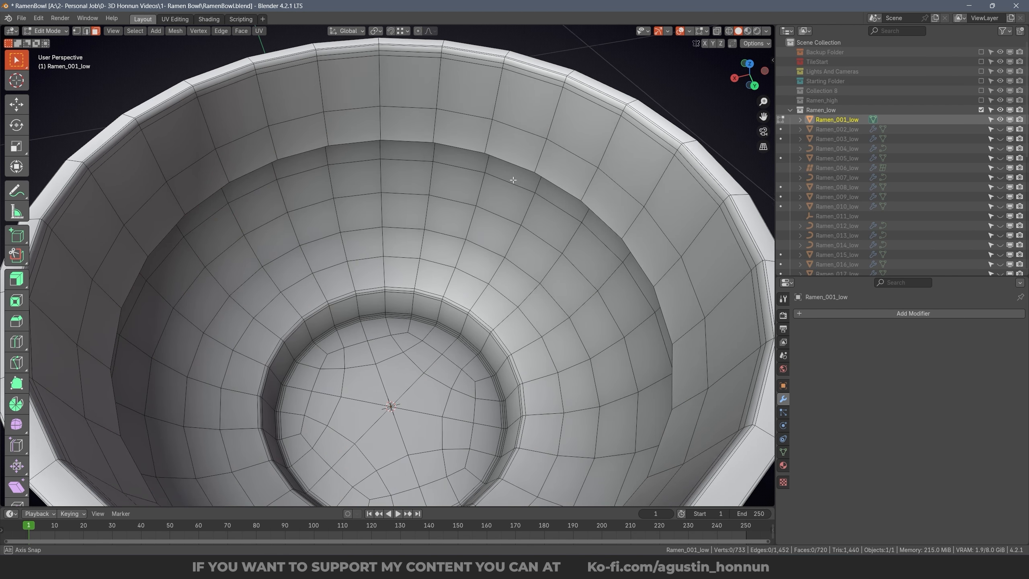
Step: Unhide all ramen objects in Object Mode to check how they cover the bowl's cut-away interior, and return to editing the bowl alone
{"action": "scroll", "coordinate": [512, 181], "scroll_direction": "down", "scroll_amount": 3}
{"action": "key", "text": "Tab"}
{"action": "scroll", "coordinate": [494, 201], "scroll_direction": "down", "scroll_amount": 3}
{"action": "key", "text": "alt+h"}
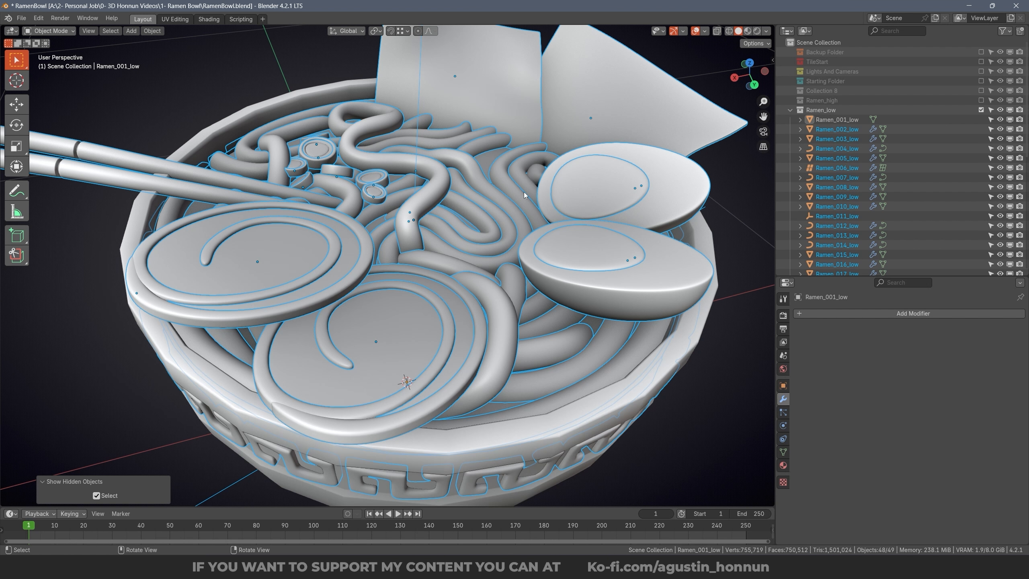
{"action": "key", "text": "ctrl+z"}
{"action": "key", "text": "ctrl+z"}
Step: In edge select mode, dissolve the redundant horizontal edge loop just beneath the bowl's inner rim
{"action": "middle_click_drag", "start_coordinate": [395, 315], "coordinate": [501, 260]}
{"action": "key", "text": "ctrl+Tab"}
{"action": "left_click", "coordinate": [546, 316]}
{"action": "key", "text": "a"}
{"action": "key", "text": "a"}
{"action": "scroll", "coordinate": [643, 172], "scroll_direction": "up", "scroll_amount": 2}
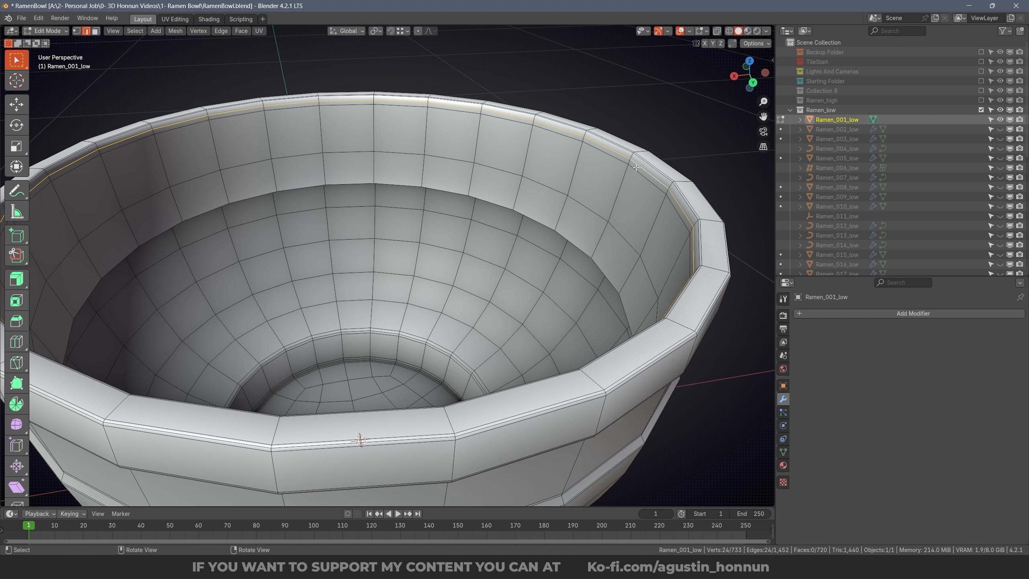
{"action": "left_click", "coordinate": [632, 171], "text": "alt"}
{"action": "key", "text": "x"}
{"action": "left_click", "coordinate": [587, 214]}
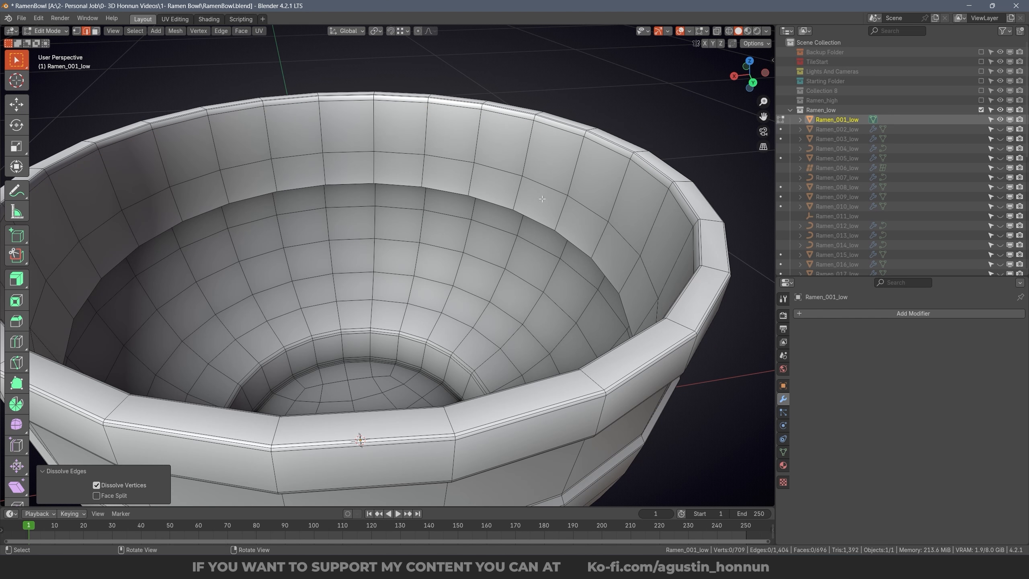
Step: Slide the uppermost edge loop of the inner wall outward toward the bowl's rim
{"action": "scroll", "coordinate": [542, 199], "scroll_direction": "down", "scroll_amount": 5}
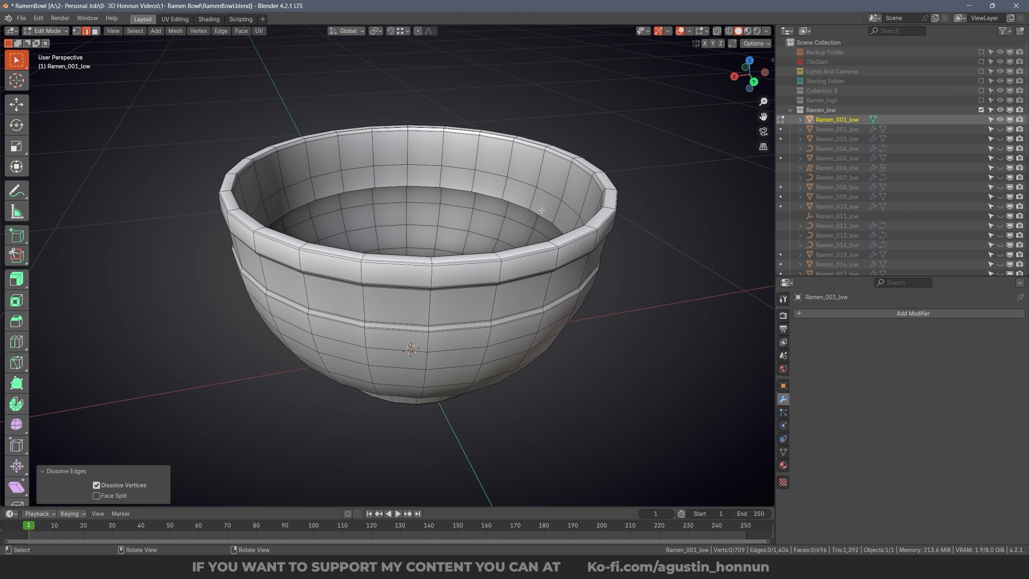
{"action": "scroll", "coordinate": [580, 177], "scroll_direction": "up", "scroll_amount": 5}
{"action": "left_click", "coordinate": [635, 190], "text": "alt"}
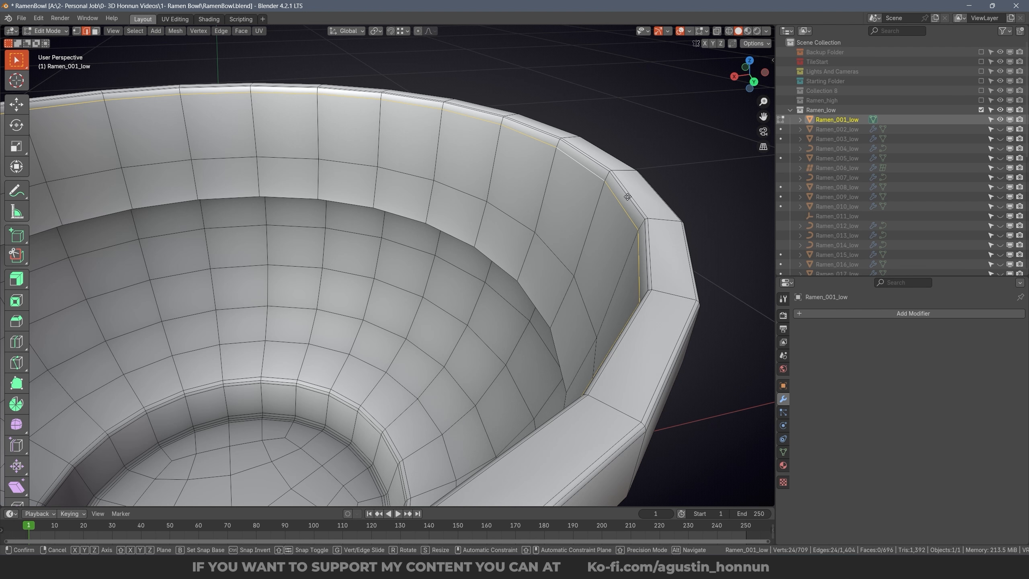
{"action": "key", "text": "g"}
{"action": "key", "text": "g"}
{"action": "left_click", "coordinate": [663, 177]}
{"action": "key", "text": "alt+a"}
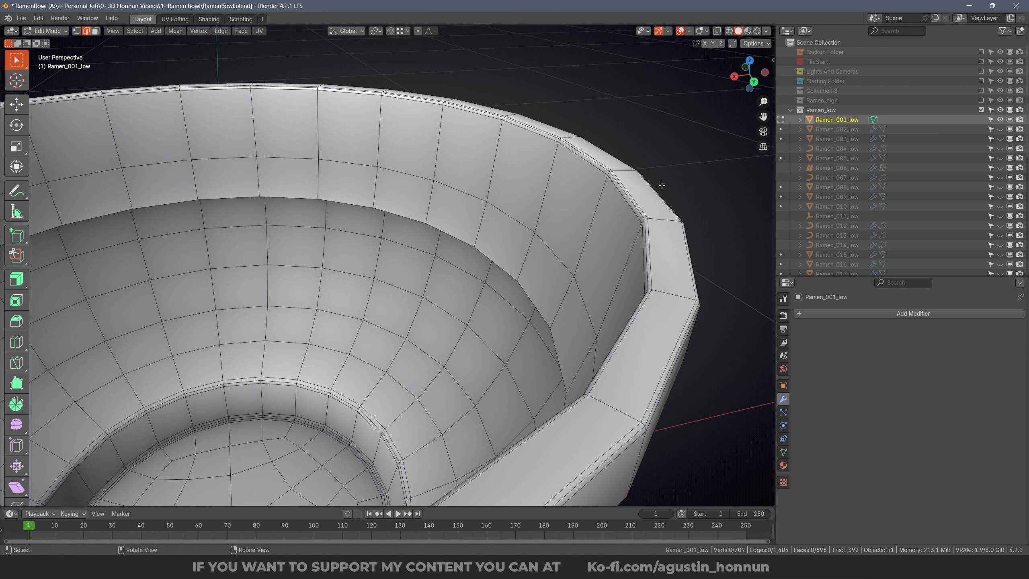
Step: In Object Mode, add a Weighted Normal modifier to the bowl Ramen_001_low
{"action": "middle_click_drag", "start_coordinate": [663, 177], "coordinate": [214, 183]}
{"action": "scroll", "coordinate": [558, 220], "scroll_direction": "down", "scroll_amount": 4}
{"action": "key", "text": "Tab"}
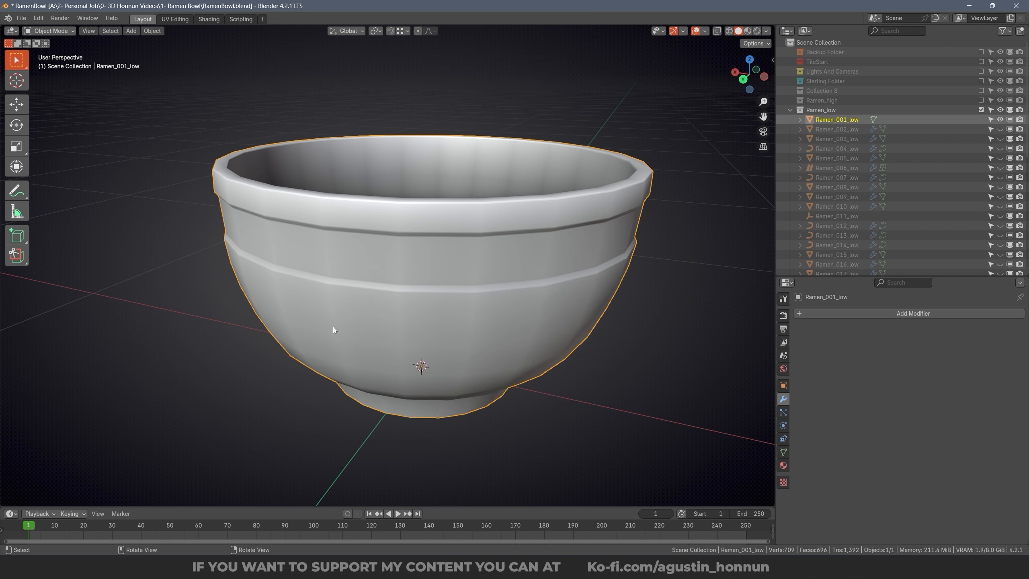
{"action": "middle_click_drag", "start_coordinate": [333, 329], "coordinate": [330, 238]}
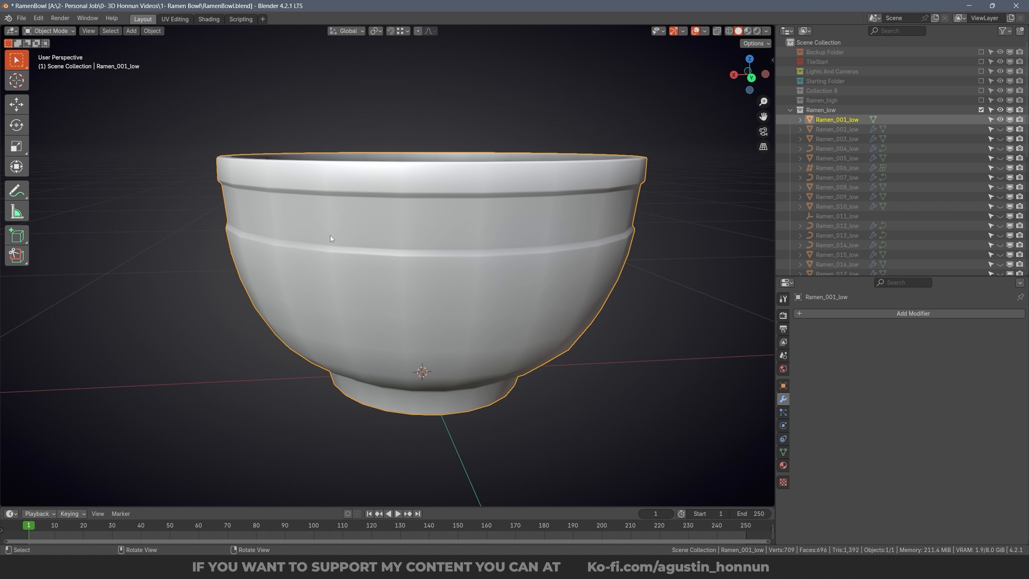
{"action": "left_click", "coordinate": [939, 313]}
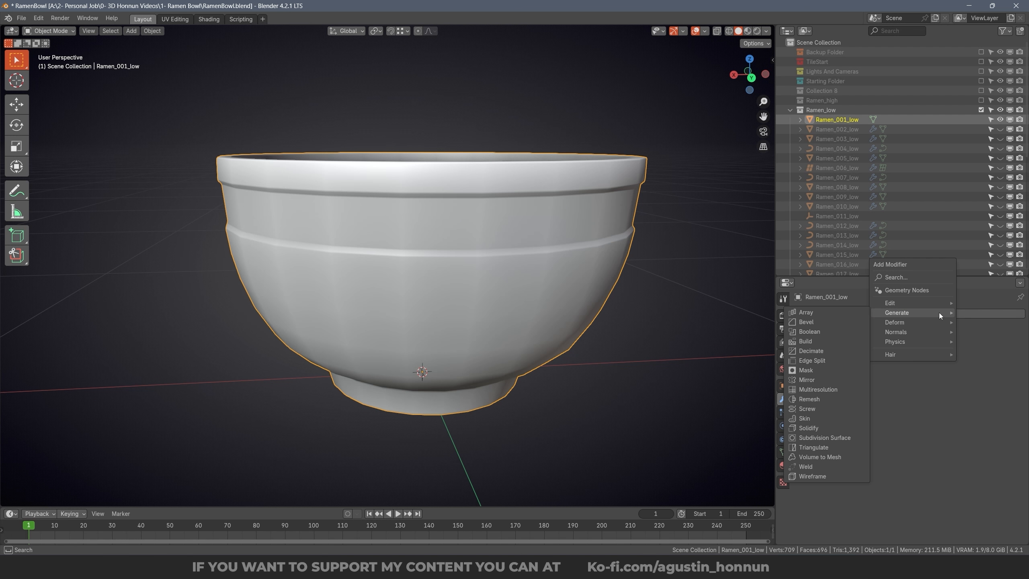
{"action": "mouse_move", "coordinate": [912, 332]}
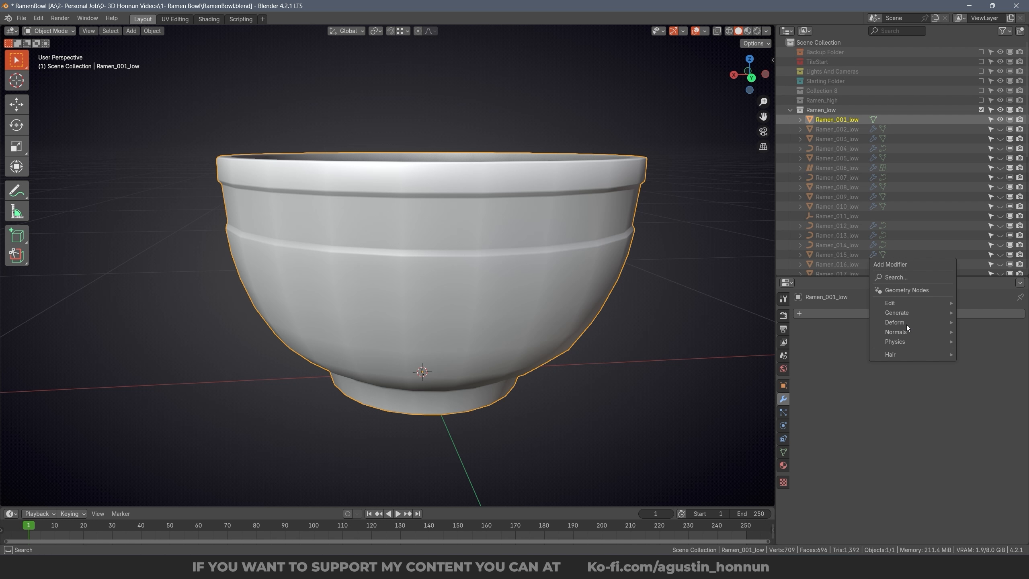
{"action": "left_click", "coordinate": [899, 276]}
{"action": "type", "text": "weig"}
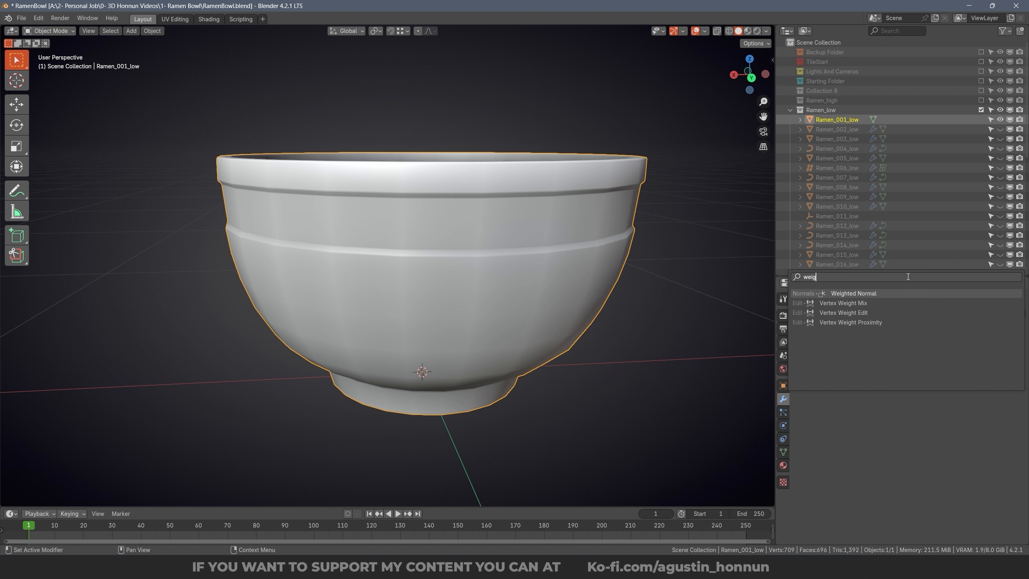
{"action": "left_click", "coordinate": [877, 292]}
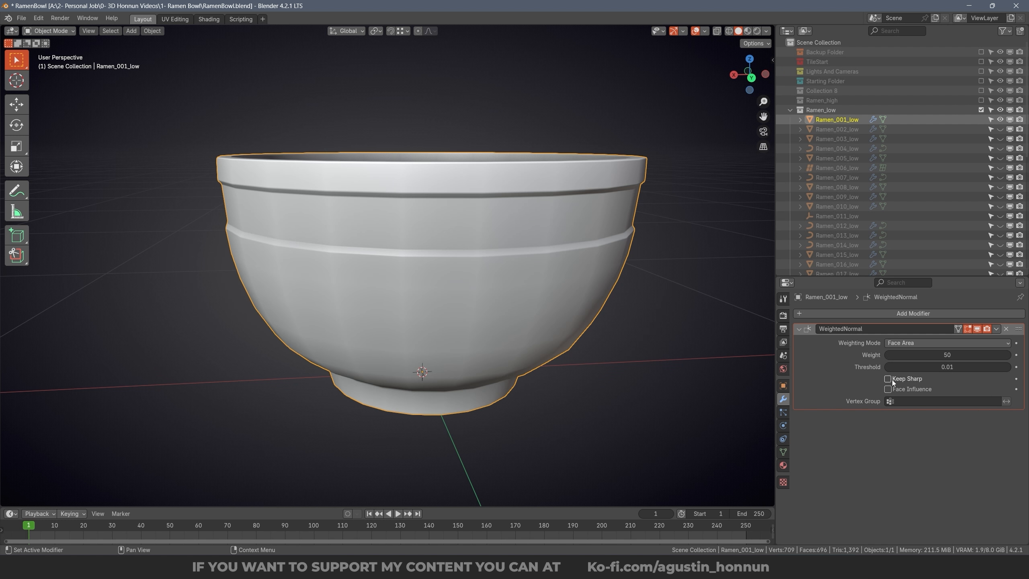
{"action": "right_click", "coordinate": [505, 195]}
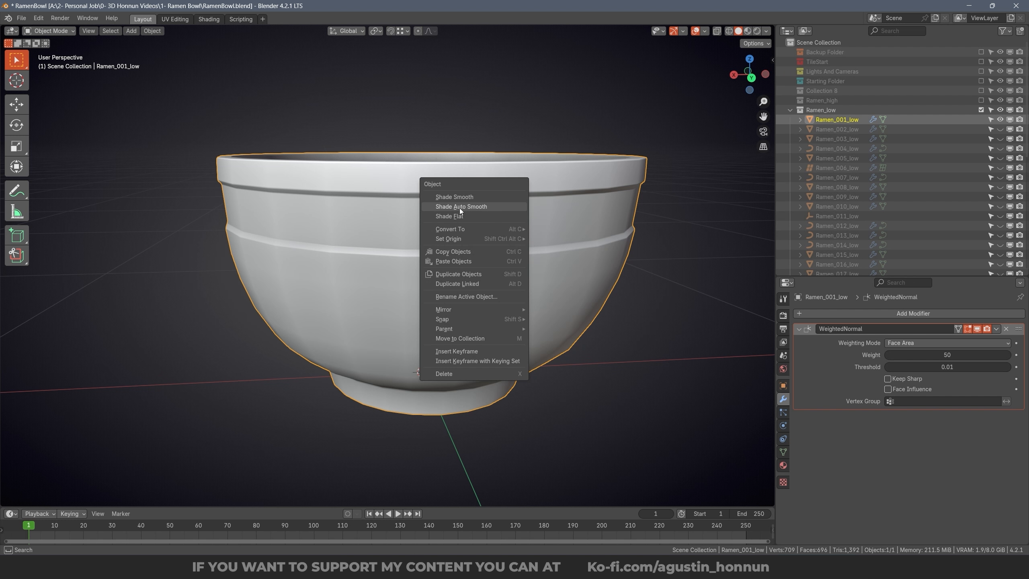
{"action": "left_click", "coordinate": [470, 207]}
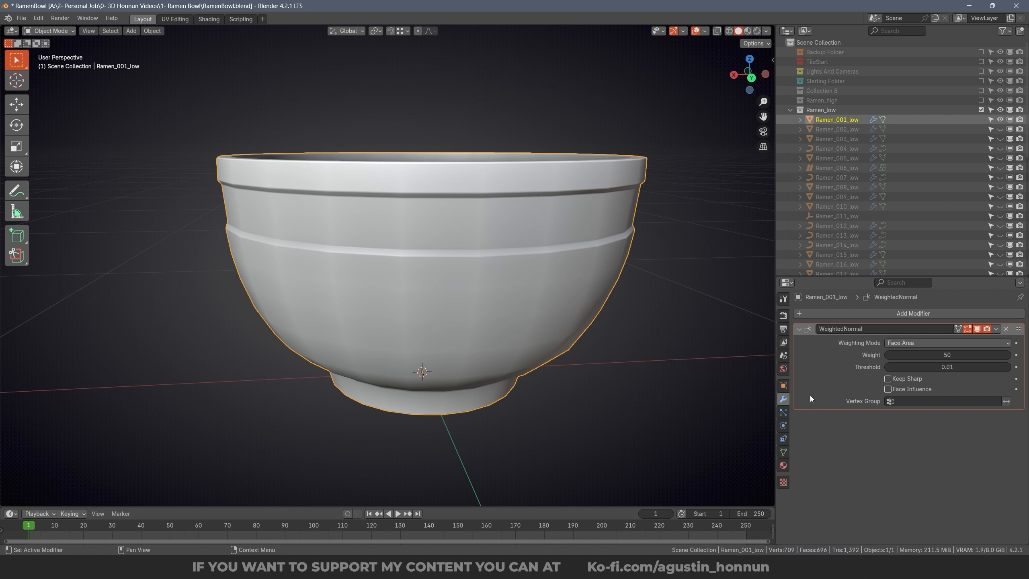
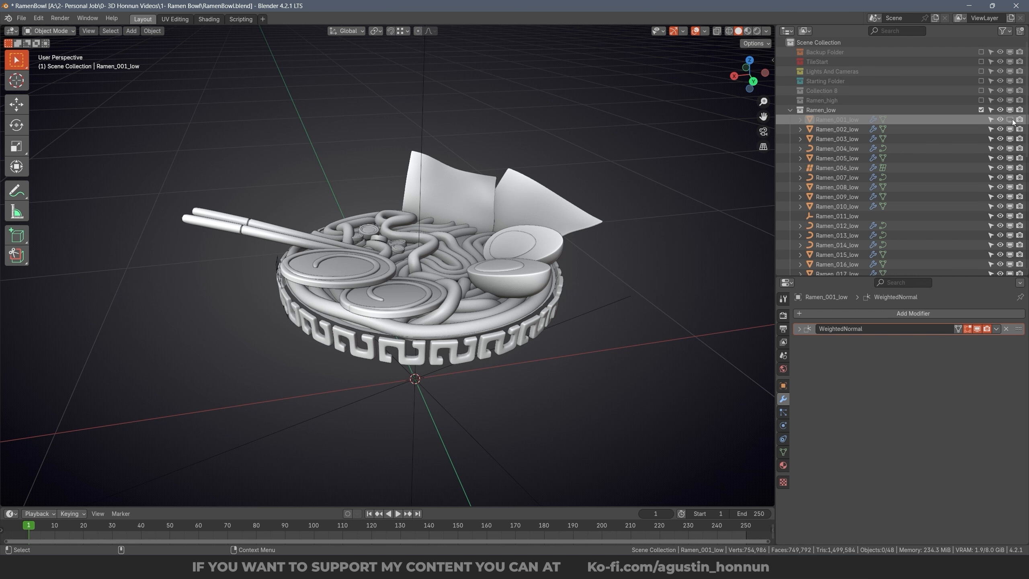
Step: Turn off viewport display of the bowl and delete the Greek-key ornament together with its array offset empty Ramen_011_low
{"action": "left_click", "coordinate": [1010, 119]}
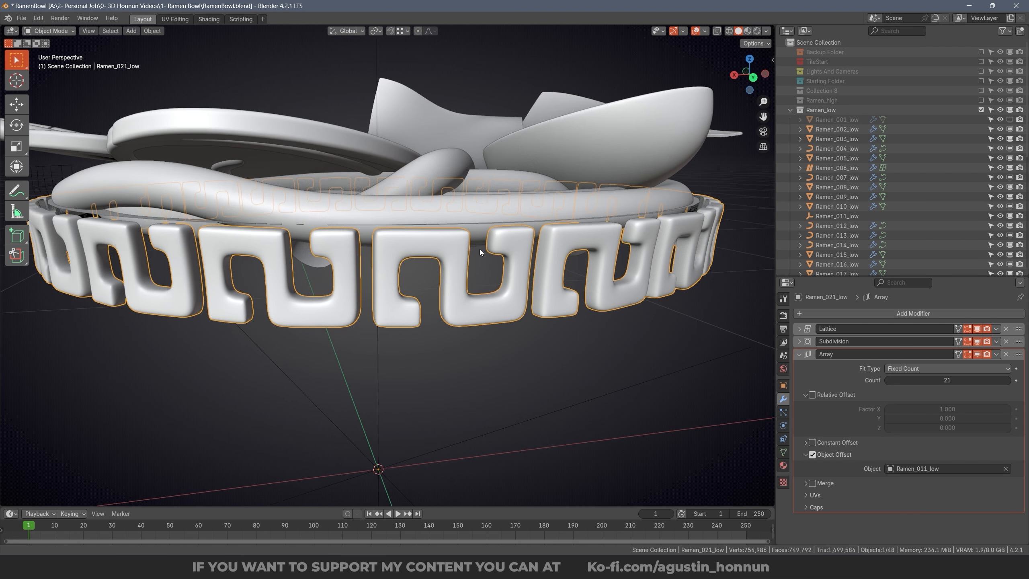
{"action": "middle_click_drag", "start_coordinate": [479, 249], "coordinate": [433, 241]}
{"action": "scroll", "coordinate": [514, 278], "scroll_direction": "down", "scroll_amount": 3}
{"action": "middle_click_drag", "start_coordinate": [514, 277], "coordinate": [597, 328]}
{"action": "left_click", "coordinate": [437, 400], "text": "shift"}
{"action": "middle_click_drag", "start_coordinate": [680, 267], "coordinate": [638, 257]}
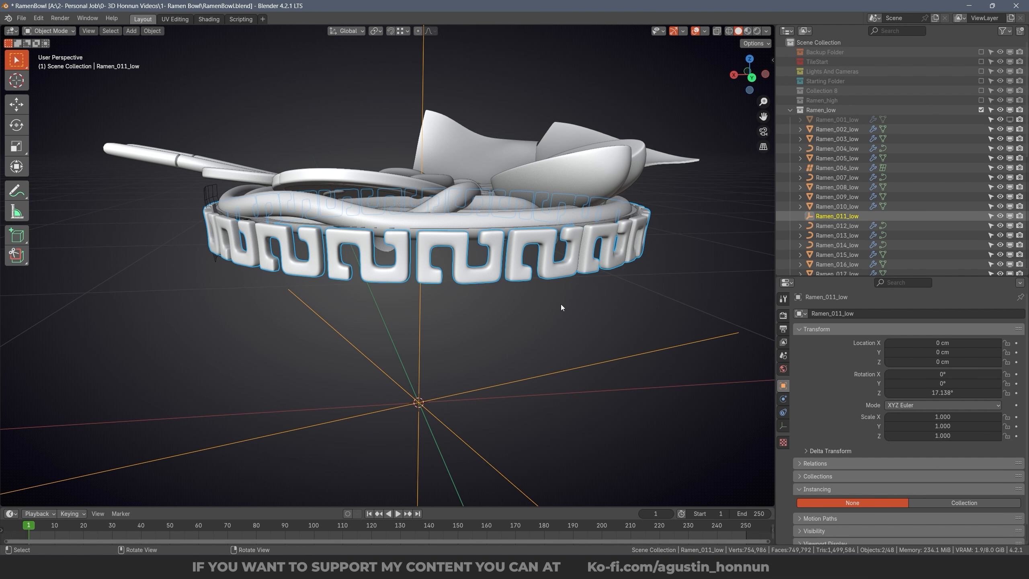
{"action": "middle_click_drag", "start_coordinate": [561, 307], "coordinate": [612, 304]}
{"action": "key", "text": "x"}
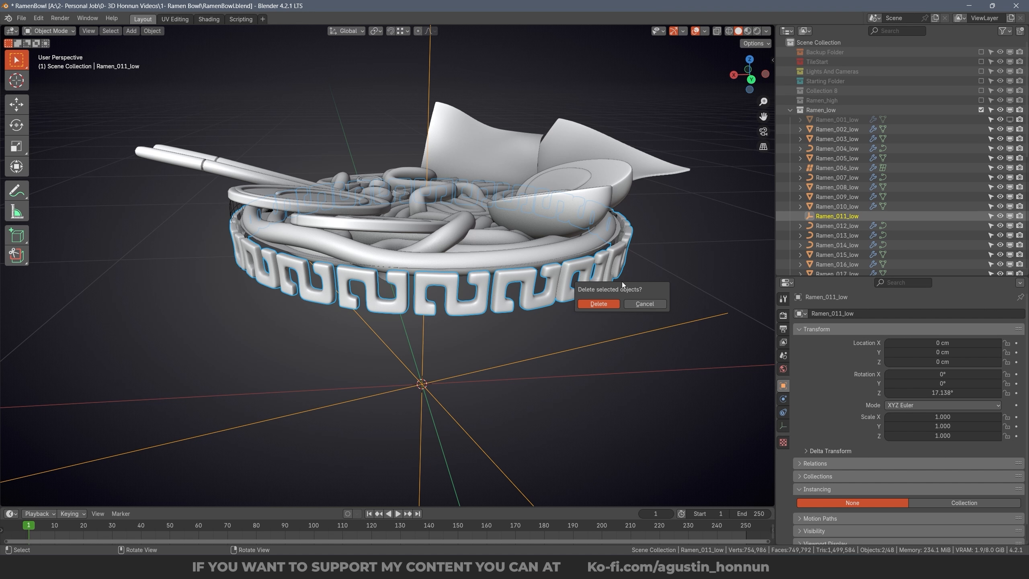
{"action": "left_click", "coordinate": [599, 303]}
Step: Isolate the oval disc Ramen_022_low inside the bowl, set its subdivision to level 1 and apply the modifier
{"action": "middle_click_drag", "start_coordinate": [571, 301], "coordinate": [434, 316]}
{"action": "left_click", "coordinate": [322, 306]}
{"action": "key", "text": "KP_Divide"}
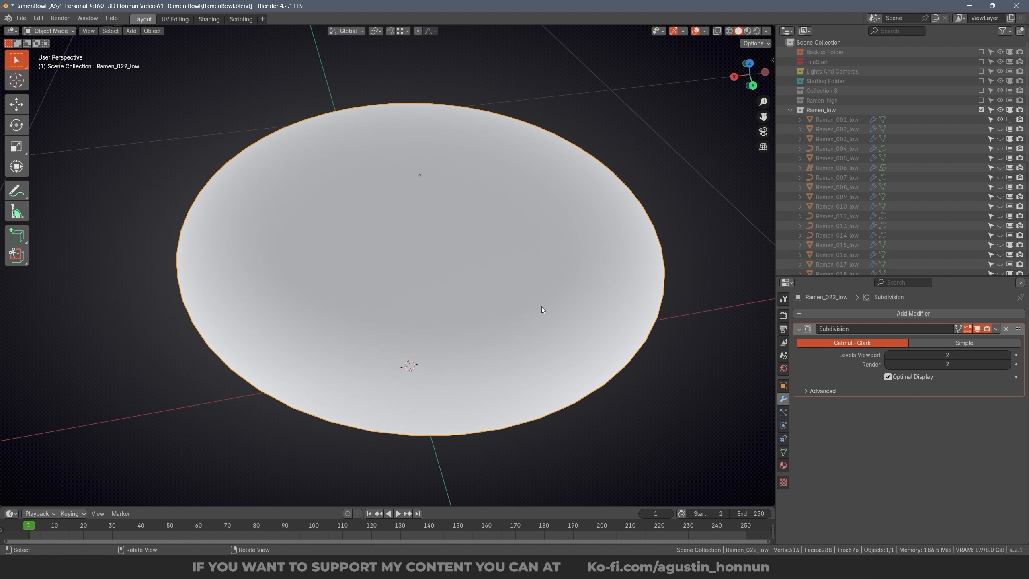
{"action": "left_click", "coordinate": [976, 330]}
{"action": "left_click", "coordinate": [976, 330]}
{"action": "key", "text": "ctrl+1"}
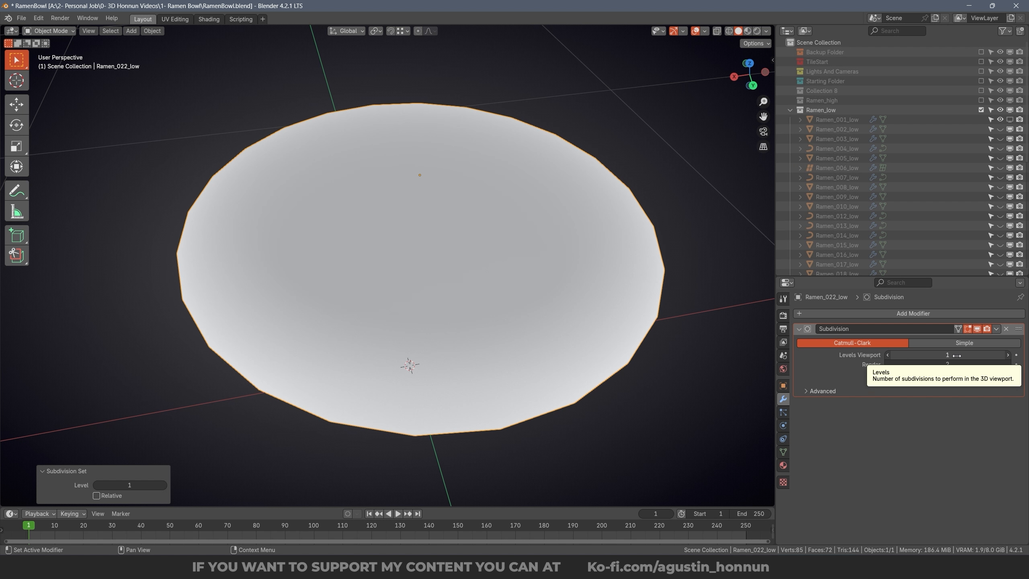
{"action": "key", "text": "ctrl+a"}
Step: In edge select mode, dissolve the edge loop just inside the disc's outer rim and return to Object Mode
{"action": "key", "text": "Tab"}
{"action": "key", "text": "ctrl+Tab"}
{"action": "left_click", "coordinate": [644, 302]}
{"action": "key", "text": "a"}
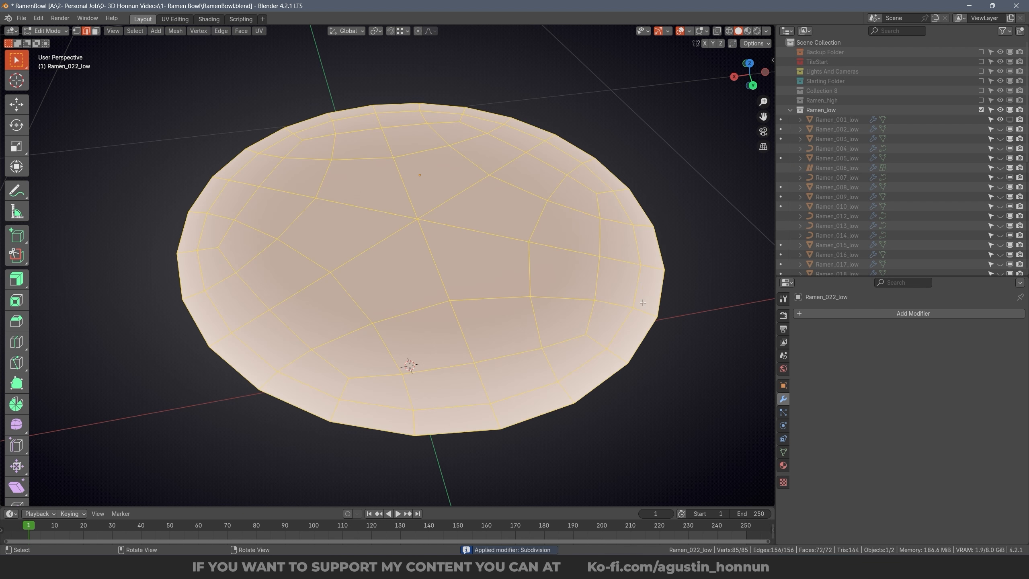
{"action": "key", "text": "alt+a"}
{"action": "key", "text": "x"}
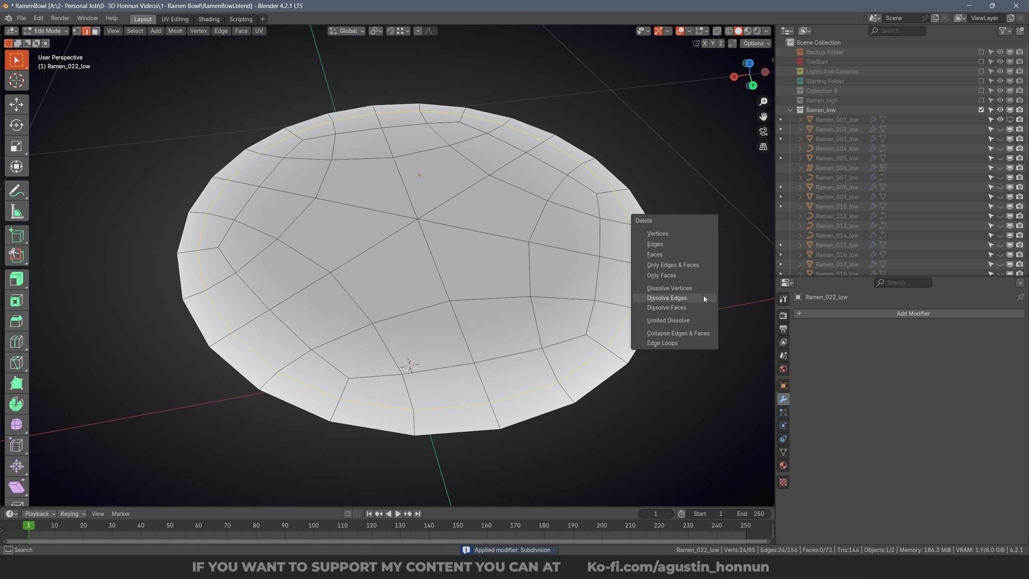
{"action": "left_click", "coordinate": [703, 297]}
{"action": "middle_click_drag", "start_coordinate": [704, 297], "coordinate": [548, 258]}
{"action": "key", "text": "Tab"}
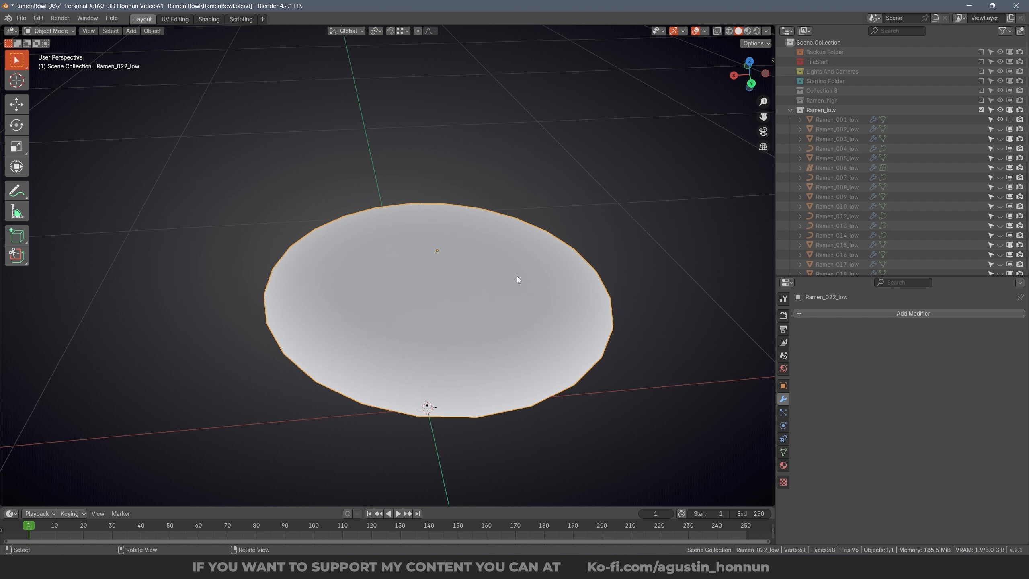
Step: Turn off viewport display of the finished disc Ramen_022_low and unhide the remaining ramen parts
{"action": "scroll", "coordinate": [927, 187], "scroll_direction": "down", "scroll_amount": 5}
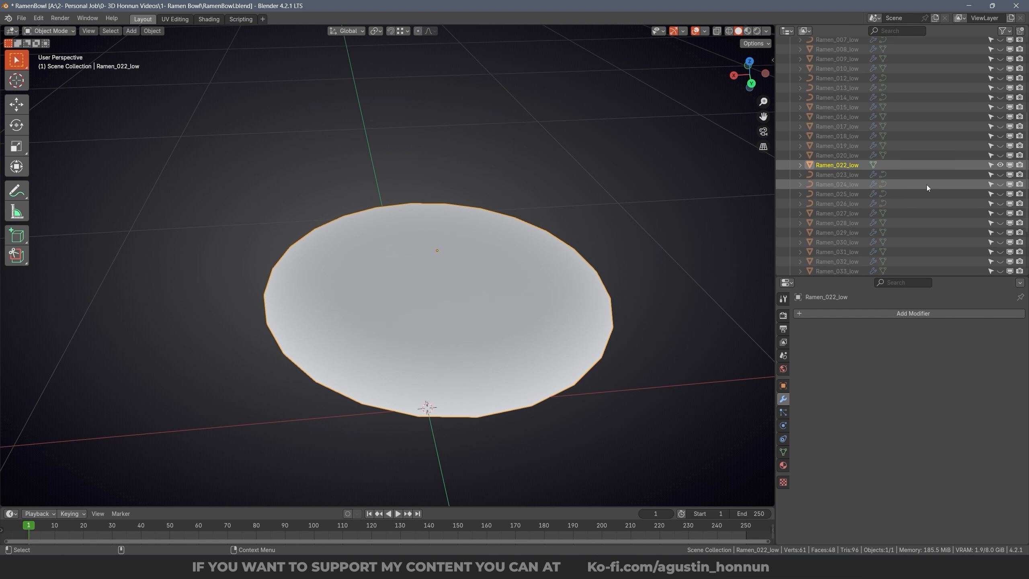
{"action": "left_click", "coordinate": [1009, 165]}
{"action": "key", "text": "alt+h"}
Step: Select the two egg white halves, Ramen_002_low and Ramen_027_low, and isolate them in local view
{"action": "scroll", "coordinate": [591, 278], "scroll_direction": "up", "scroll_amount": 2}
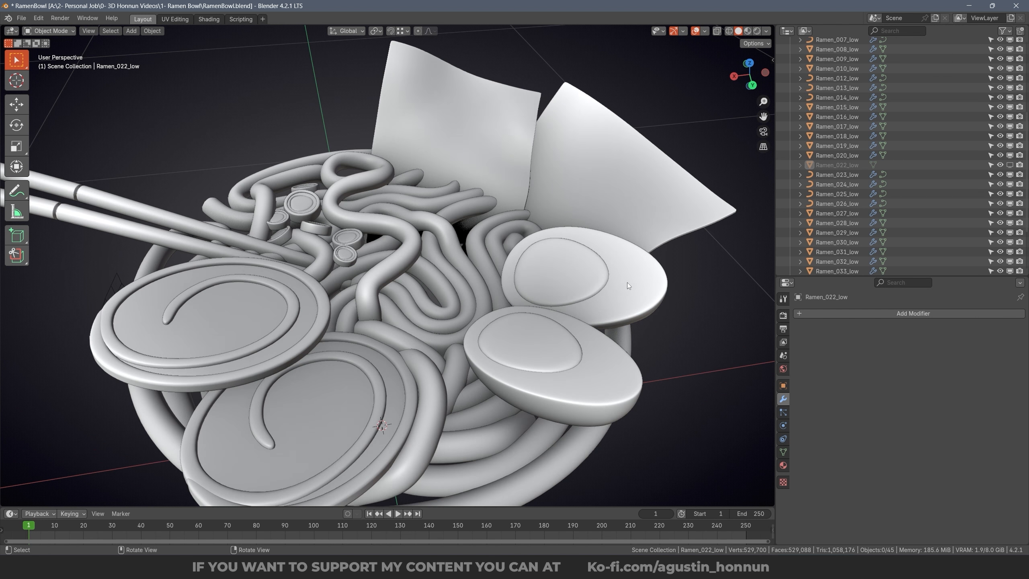
{"action": "left_click", "coordinate": [631, 283]}
{"action": "middle_click_drag", "start_coordinate": [636, 291], "coordinate": [541, 306], "text": "shift"}
{"action": "scroll", "coordinate": [541, 306], "scroll_direction": "up", "scroll_amount": 2}
{"action": "middle_click_drag", "start_coordinate": [541, 305], "coordinate": [533, 327]}
{"action": "key", "text": "KP_Divide"}
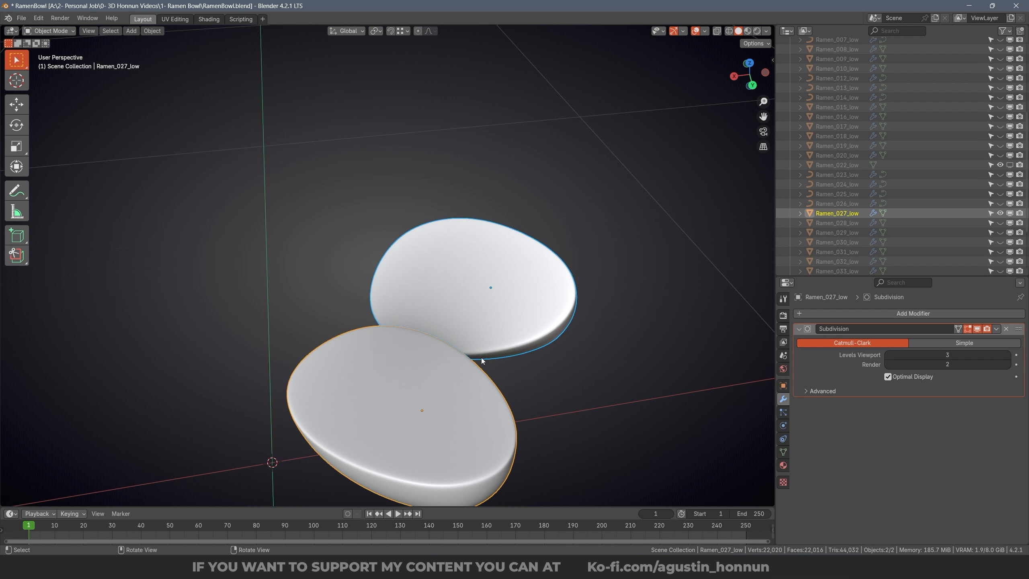
Step: Remove the Subdivision modifier from both egg white halves and select the two together
{"action": "key", "text": "ctrl+1"}
{"action": "middle_click_drag", "start_coordinate": [480, 356], "coordinate": [688, 336]}
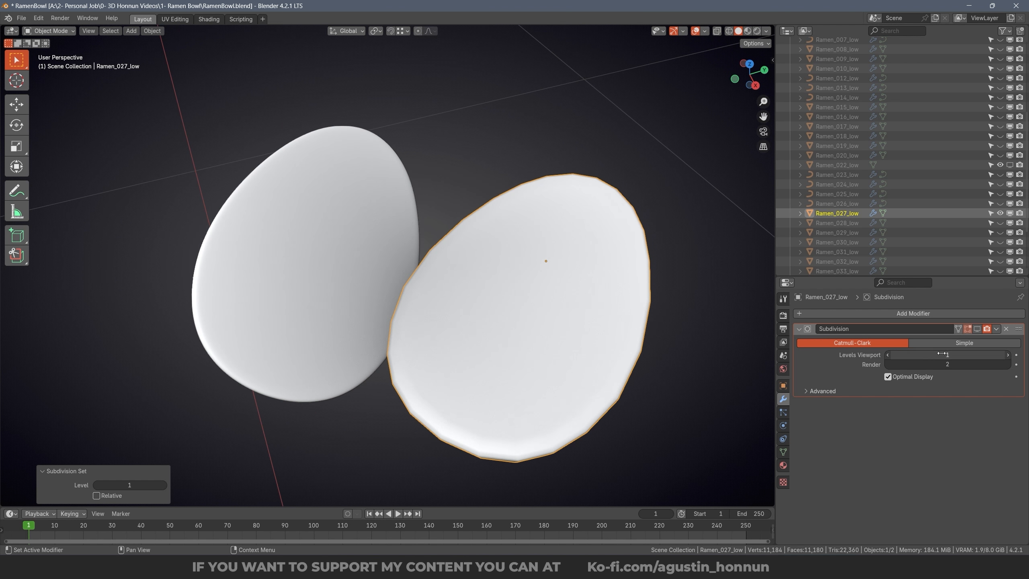
{"action": "left_click", "coordinate": [1006, 329]}
{"action": "middle_click_drag", "start_coordinate": [587, 292], "coordinate": [436, 220]}
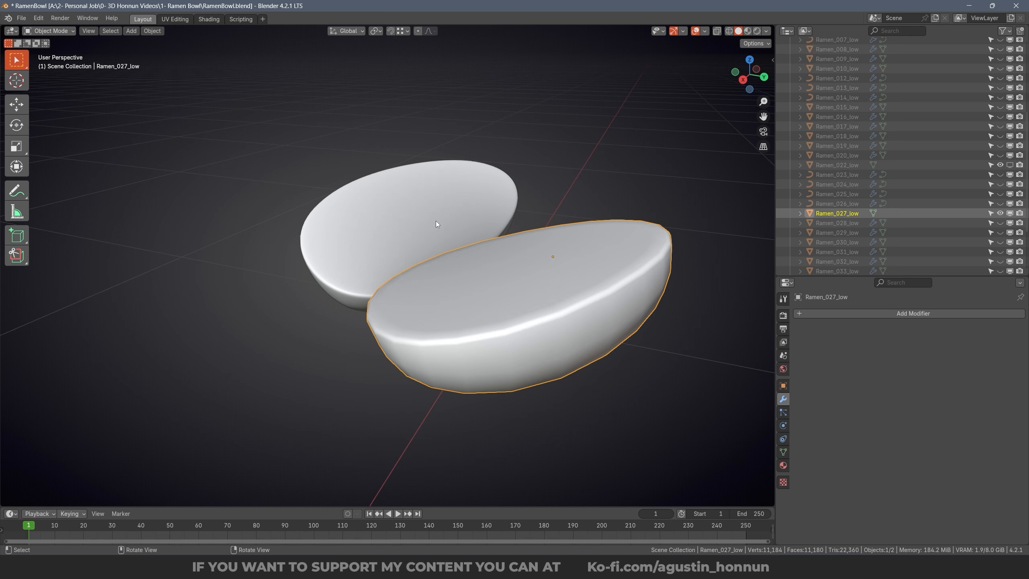
{"action": "left_click", "coordinate": [436, 220]}
{"action": "middle_click_drag", "start_coordinate": [616, 267], "coordinate": [484, 288]}
{"action": "left_click", "coordinate": [484, 289]}
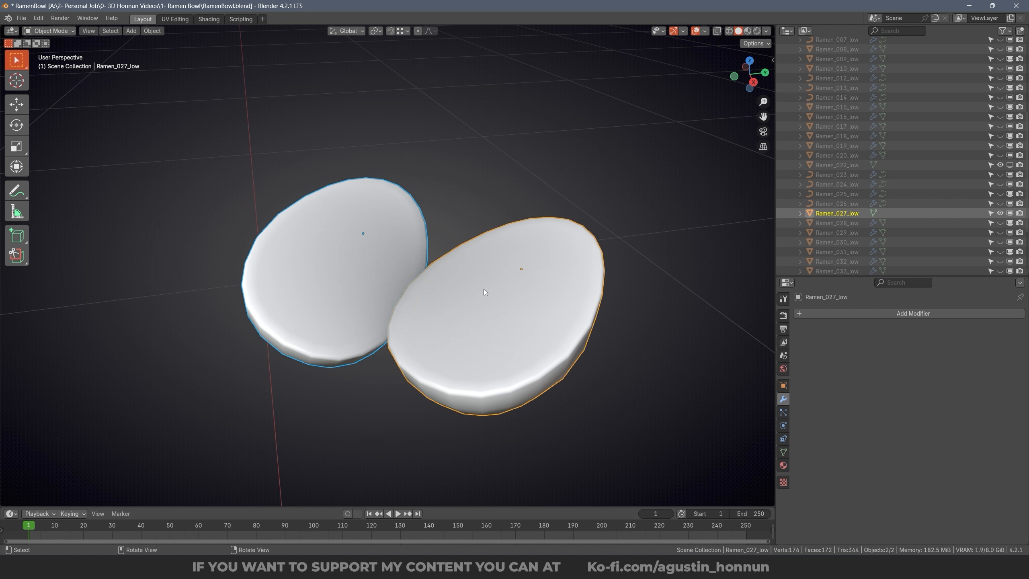
Step: Examine the meshes of the two egg white halves by switching in and out of Edit Mode
{"action": "key", "text": "Tab"}
{"action": "key", "text": "Tab"}
{"action": "key", "text": "alt+a"}
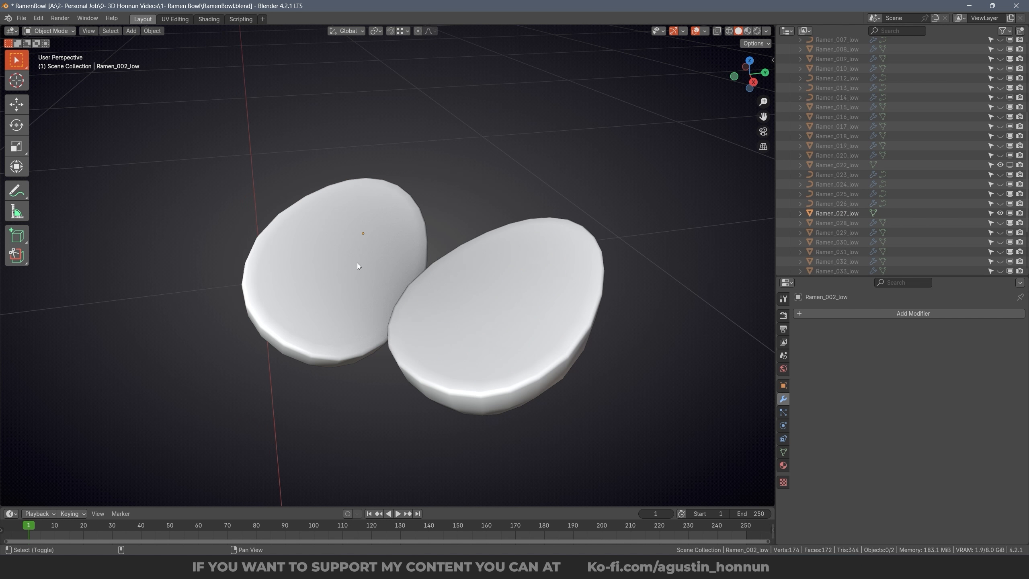
{"action": "left_click", "coordinate": [339, 266]}
{"action": "key", "text": "Tab"}
{"action": "key", "text": "Tab"}
{"action": "key", "text": "alt+a"}
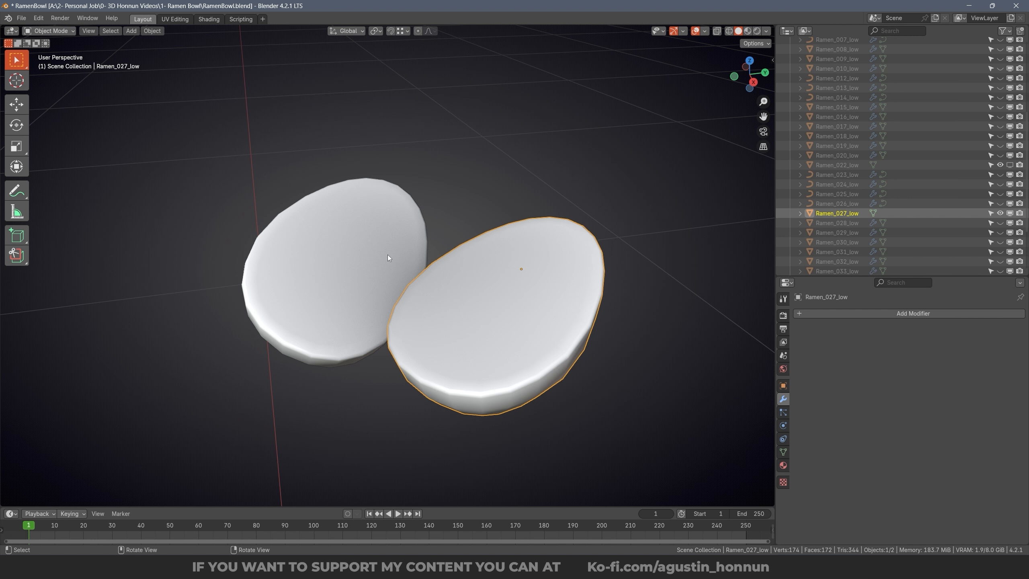
Step: In edge select mode, dissolve the redundant edge loop around the rounded upper rim of egg white Ramen_027_low
{"action": "scroll", "coordinate": [498, 248], "scroll_direction": "up", "scroll_amount": 1}
{"action": "middle_click_drag", "start_coordinate": [561, 261], "coordinate": [556, 249]}
{"action": "key", "text": "Tab"}
{"action": "scroll", "coordinate": [617, 284], "scroll_direction": "up", "scroll_amount": 2}
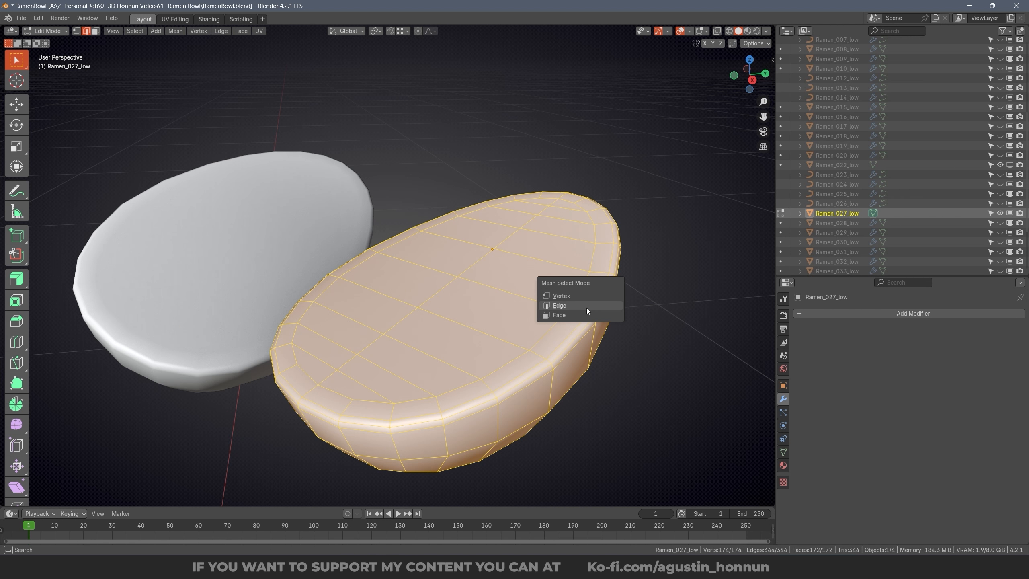
{"action": "left_click", "coordinate": [586, 307]}
{"action": "mouse_move", "coordinate": [585, 307]}
{"action": "middle_mouse_down"}
{"action": "mouse_move", "coordinate": [372, 269]}
{"action": "mouse_move", "coordinate": [578, 286]}
{"action": "mouse_move", "coordinate": [722, 276]}
{"action": "mouse_move", "coordinate": [714, 244]}
{"action": "mouse_move", "coordinate": [527, 256]}
{"action": "mouse_move", "coordinate": [532, 236]}
{"action": "mouse_move", "coordinate": [585, 214]}
{"action": "mouse_move", "coordinate": [584, 316]}
{"action": "middle_mouse_up"}
{"action": "key", "text": "alt+a"}
{"action": "key", "text": "x"}
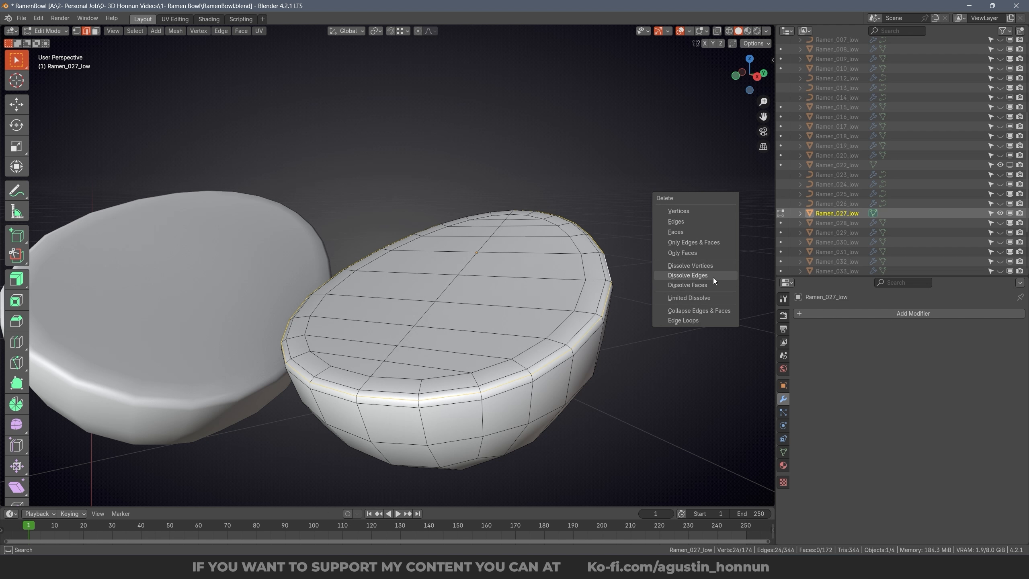
{"action": "left_click", "coordinate": [714, 279]}
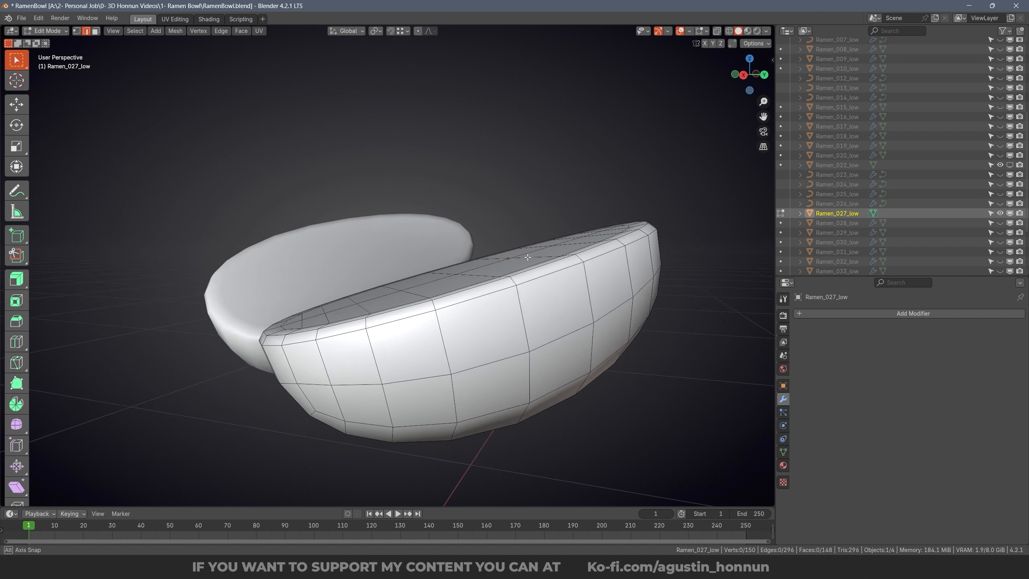
{"action": "key", "text": "Tab"}
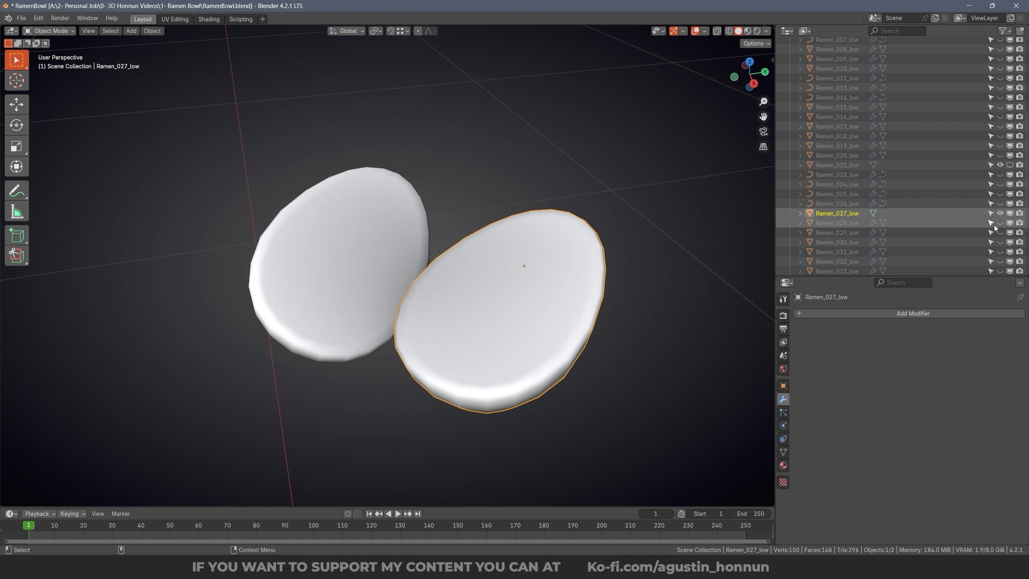
Step: Turn off viewport display of egg whites Ramen_027_low and Ramen_002_low and unhide the remaining ramen parts
{"action": "left_click", "coordinate": [1009, 213]}
{"action": "scroll", "coordinate": [939, 199], "scroll_direction": "up", "scroll_amount": 6}
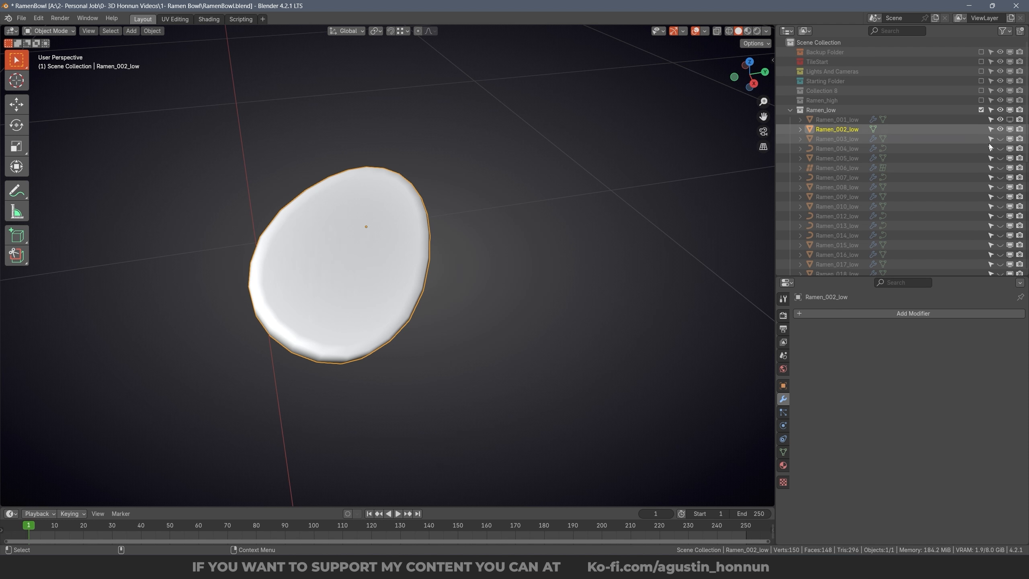
{"action": "left_click", "coordinate": [1010, 129]}
{"action": "key", "text": "alt+h"}
Step: Isolate the two egg yolks, Ramen_028_low and Ramen_029_low, and remove their Subdivision modifiers
{"action": "middle_click_drag", "start_coordinate": [521, 205], "coordinate": [575, 175]}
{"action": "left_click", "coordinate": [521, 203]}
{"action": "left_click", "coordinate": [475, 149], "text": "shift"}
{"action": "key", "text": "shift+h"}
{"action": "middle_click_drag", "start_coordinate": [575, 175], "coordinate": [557, 229], "text": "shift"}
{"action": "left_click", "coordinate": [565, 324]}
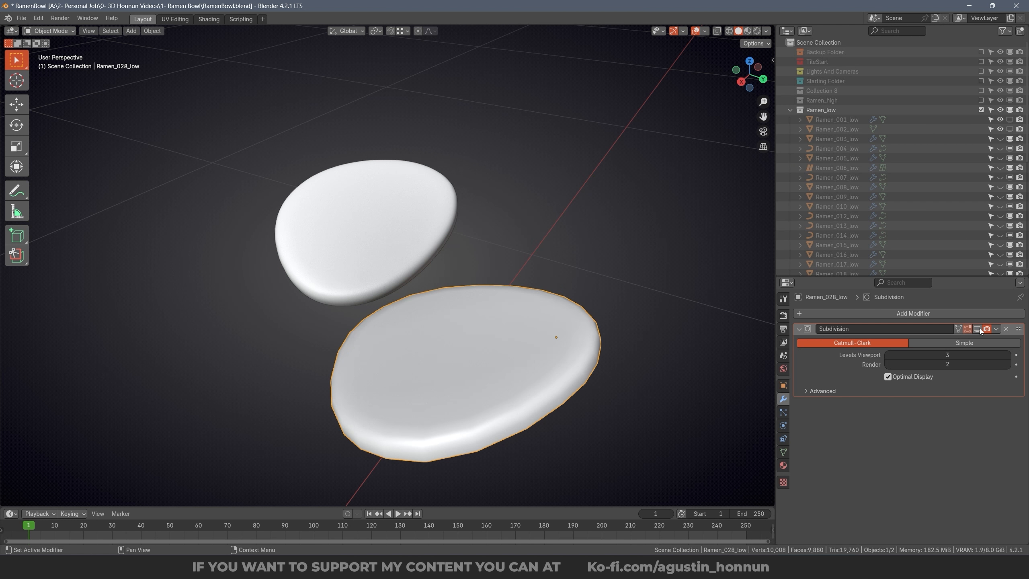
{"action": "left_click", "coordinate": [401, 229]}
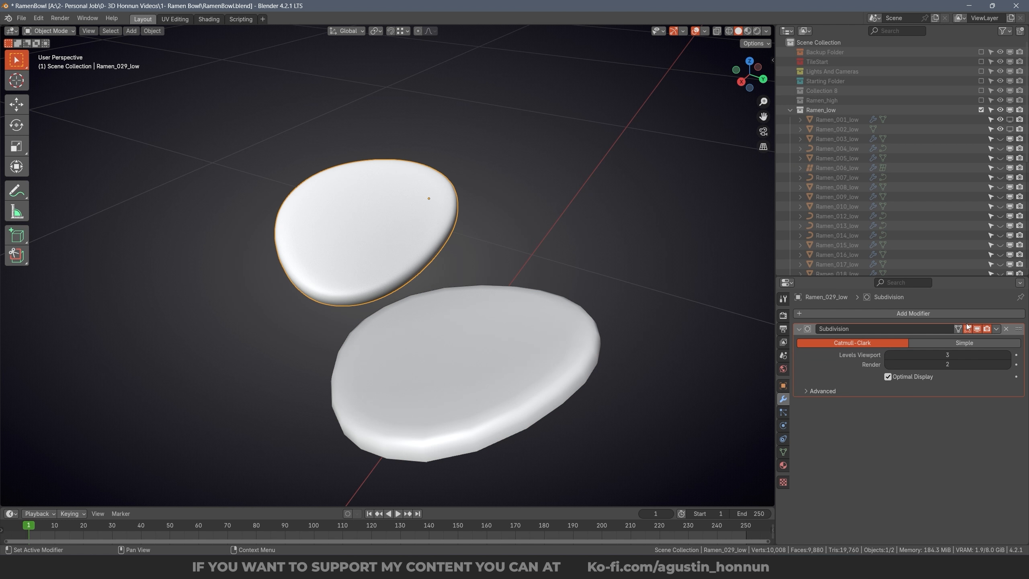
{"action": "left_click", "coordinate": [1006, 329]}
Step: Turn off viewport display of both egg yolks and unhide the remaining ramen parts with nothing selected
{"action": "scroll", "coordinate": [891, 182], "scroll_direction": "down", "scroll_amount": 6}
{"action": "left_click", "coordinate": [547, 335], "text": "shift"}
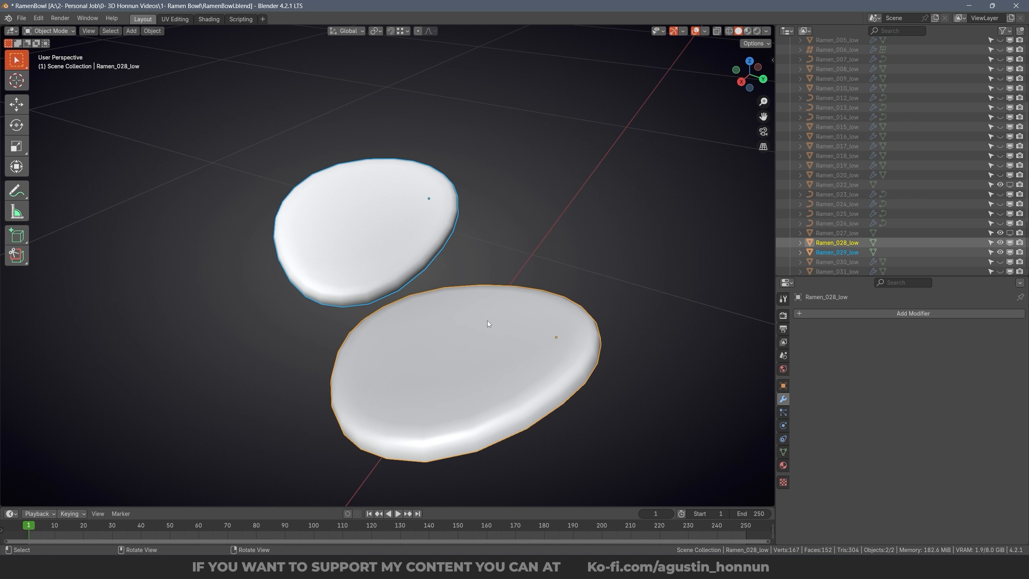
{"action": "left_click", "coordinate": [1010, 212]}
{"action": "left_click", "coordinate": [1010, 204]}
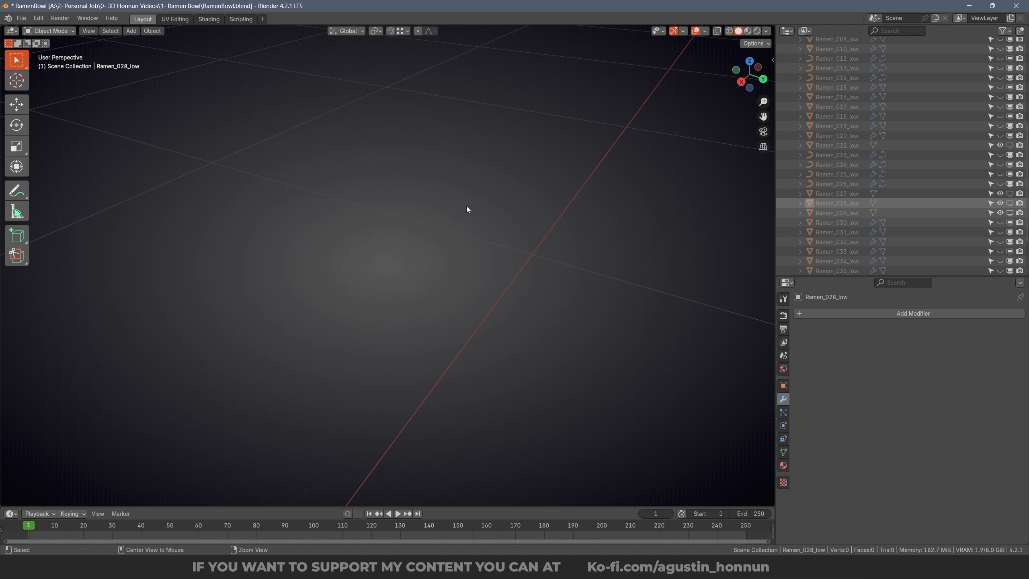
{"action": "key", "text": "alt+h"}
{"action": "key", "text": "alt+a"}
Step: Fly to the two nori sheets, Ramen_008_low and Ramen_015_low, and isolate them
{"action": "key", "text": "shift+grave"}
{"action": "key", "text": "s"}
{"action": "key", "text": "w"}
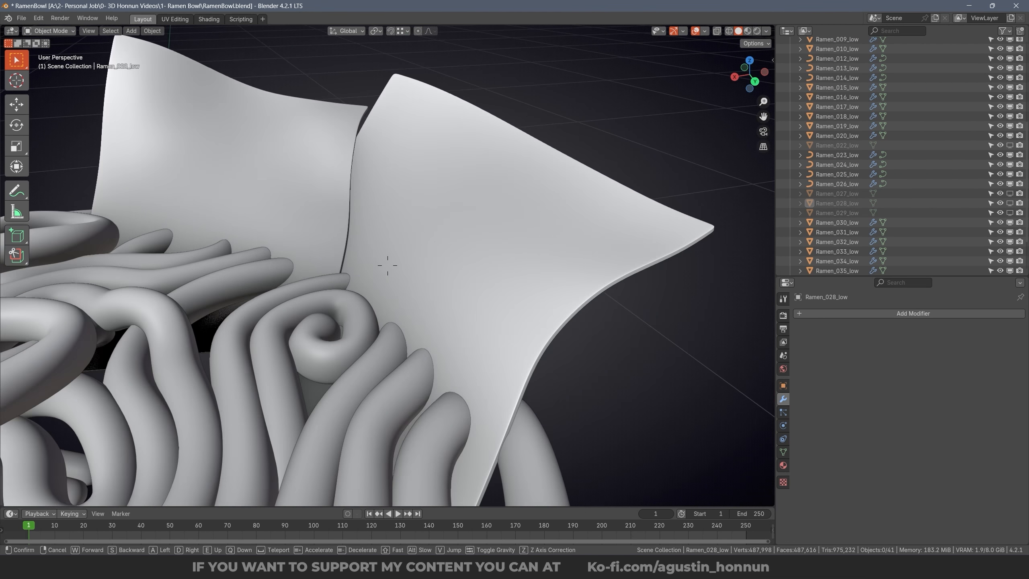
{"action": "left_click", "coordinate": [387, 265]}
{"action": "left_click", "coordinate": [486, 201]}
{"action": "middle_click_drag", "start_coordinate": [485, 201], "coordinate": [496, 259]}
{"action": "left_click", "coordinate": [324, 162]}
{"action": "left_click", "coordinate": [426, 219], "text": "shift"}
{"action": "key", "text": "shift+h"}
Step: Frame the nori sheets and set their subdivision to level 1
{"action": "key", "text": "KP_Decimal"}
{"action": "key", "text": "ctrl+2"}
{"action": "key", "text": "ctrl+1"}
{"action": "key", "text": "alt+a"}
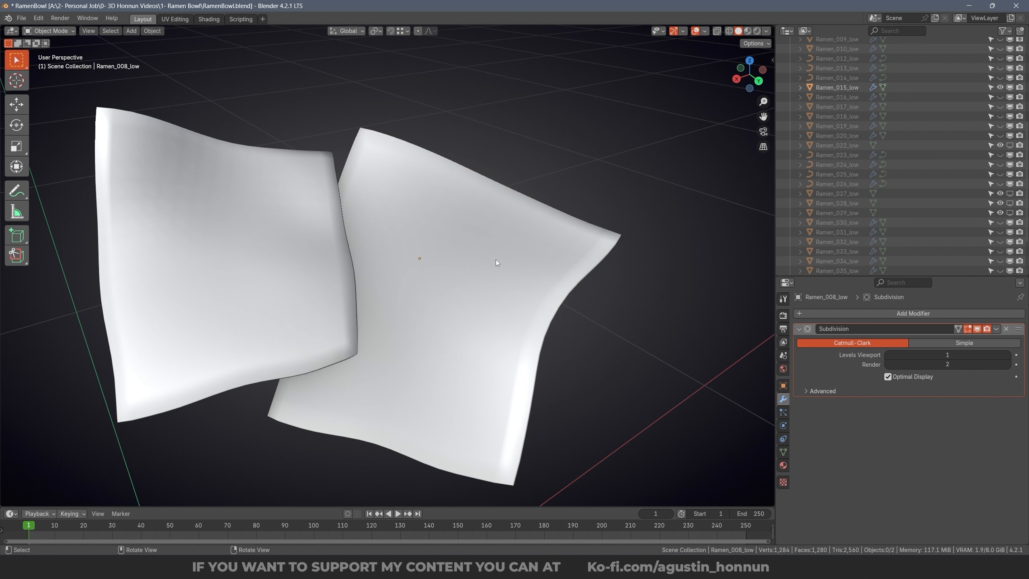
Step: Compare the silhouette of nori sheet Ramen_008_low with and without its subdivision displayed in the viewport
{"action": "left_click", "coordinate": [977, 329]}
{"action": "left_click", "coordinate": [978, 328]}
{"action": "left_click", "coordinate": [977, 329]}
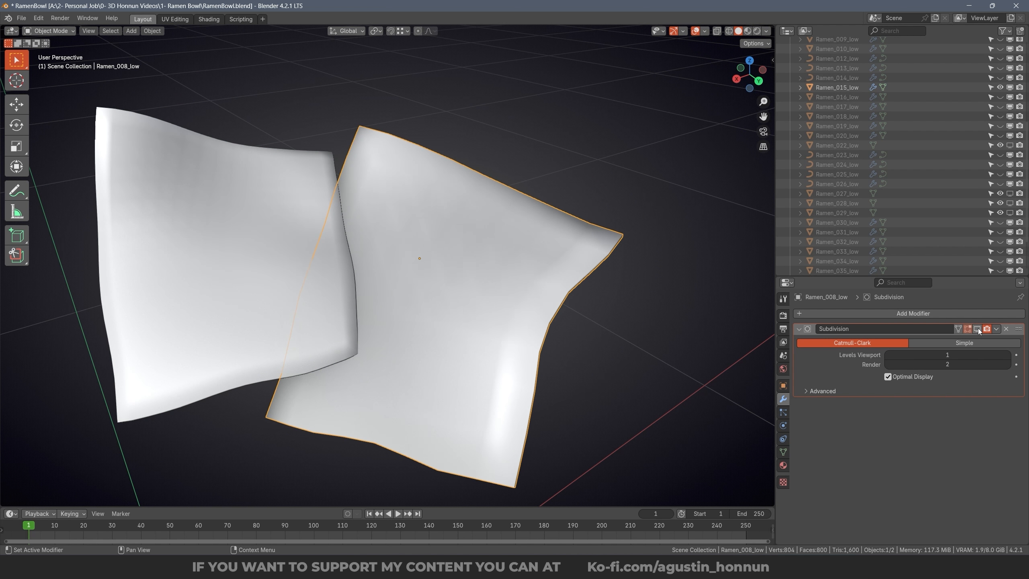
{"action": "left_click", "coordinate": [977, 329]}
{"action": "left_click", "coordinate": [978, 328]}
{"action": "left_click", "coordinate": [977, 329]}
{"action": "left_click", "coordinate": [978, 328]}
{"action": "left_click", "coordinate": [977, 329]}
{"action": "left_click", "coordinate": [977, 328]}
{"action": "middle_click_drag", "start_coordinate": [674, 279], "coordinate": [709, 293]}
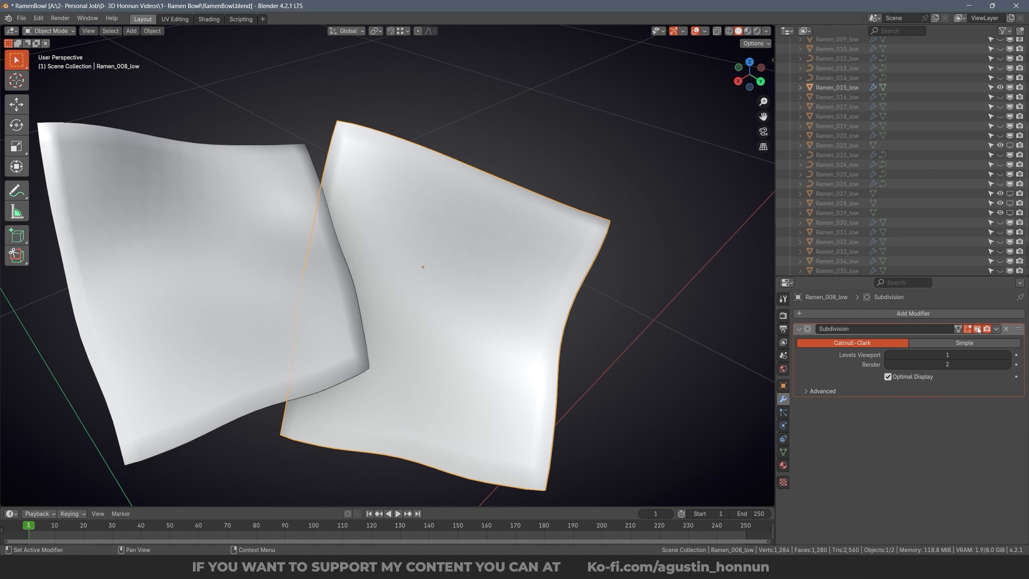
Step: Remove the Subdivision modifier from the nori sheets and open both in Edit Mode with edge select and nothing selected
{"action": "left_click", "coordinate": [286, 242]}
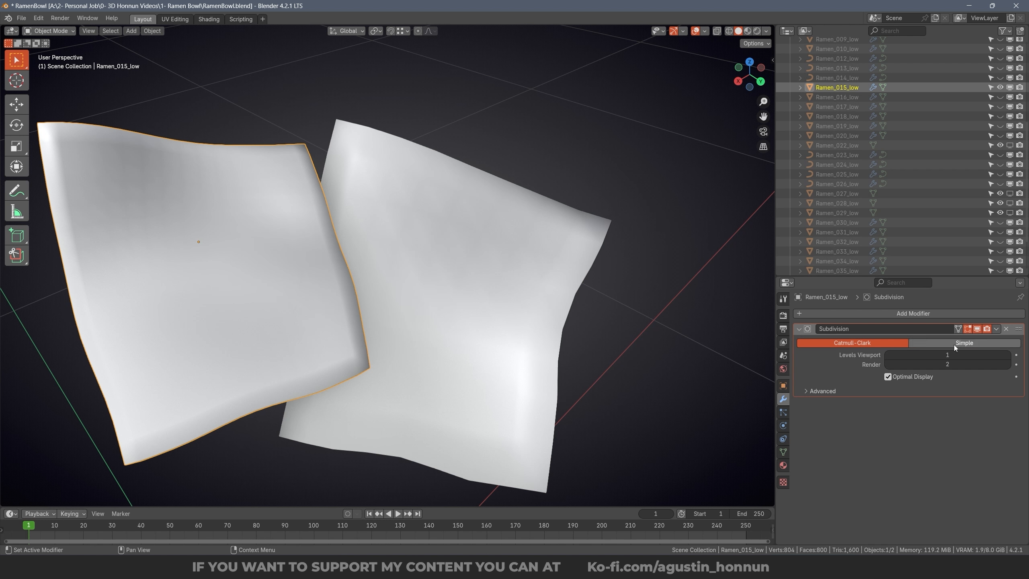
{"action": "left_click", "coordinate": [1007, 328]}
{"action": "left_click", "coordinate": [476, 265], "text": "shift"}
{"action": "key", "text": "Tab"}
{"action": "key", "text": "ctrl+Tab"}
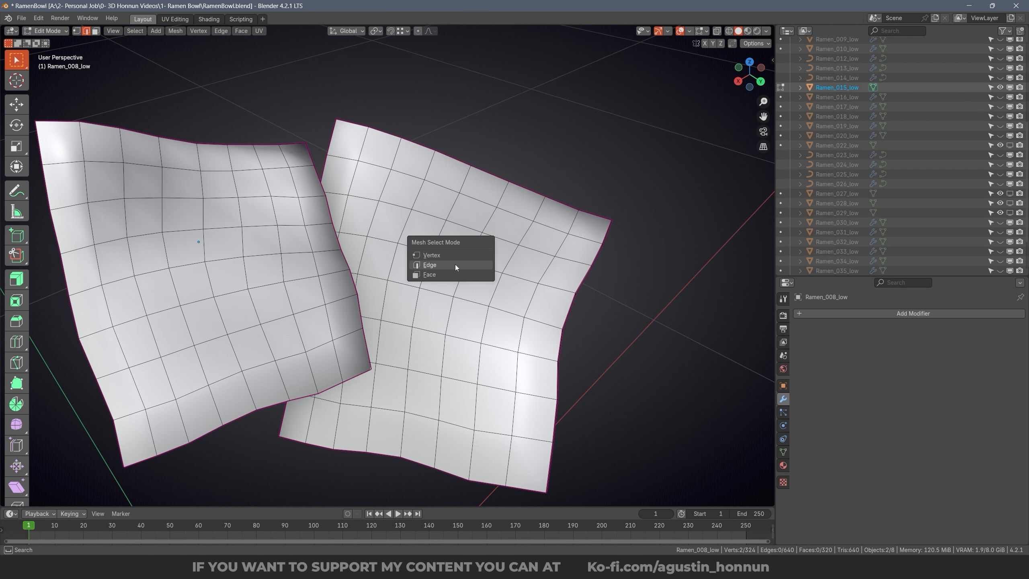
{"action": "left_click", "coordinate": [455, 264]}
{"action": "middle_click_drag", "start_coordinate": [476, 261], "coordinate": [551, 258]}
{"action": "key", "text": "a"}
{"action": "left_click", "coordinate": [550, 262]}
{"action": "key", "text": "alt+a"}
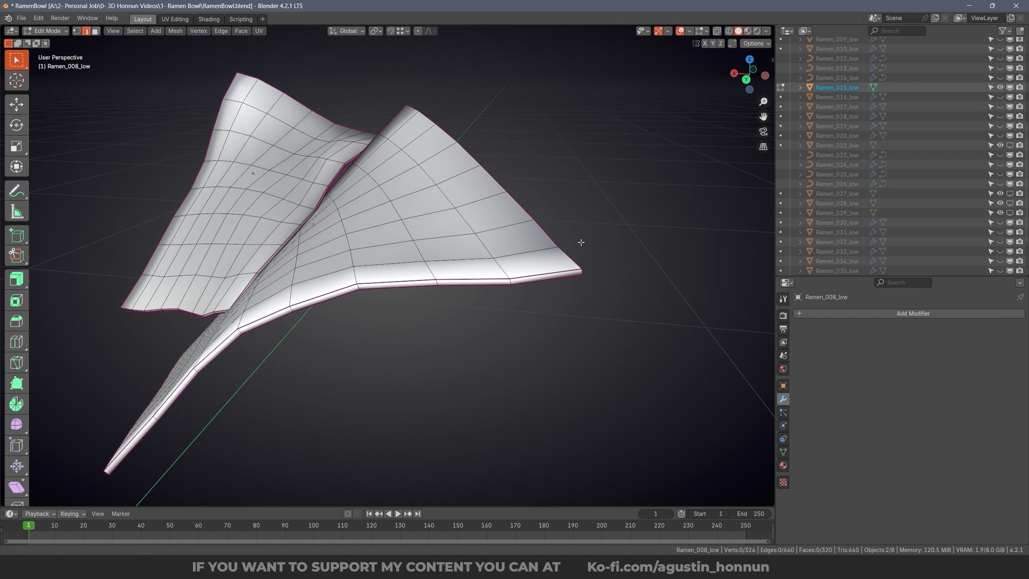
Step: Add one centred loop cut around the thin border of nori sheet Ramen_008_low
{"action": "scroll", "coordinate": [579, 242], "scroll_direction": "up", "scroll_amount": 6}
{"action": "key", "text": "ctrl+r"}
{"action": "left_click", "coordinate": [602, 282]}
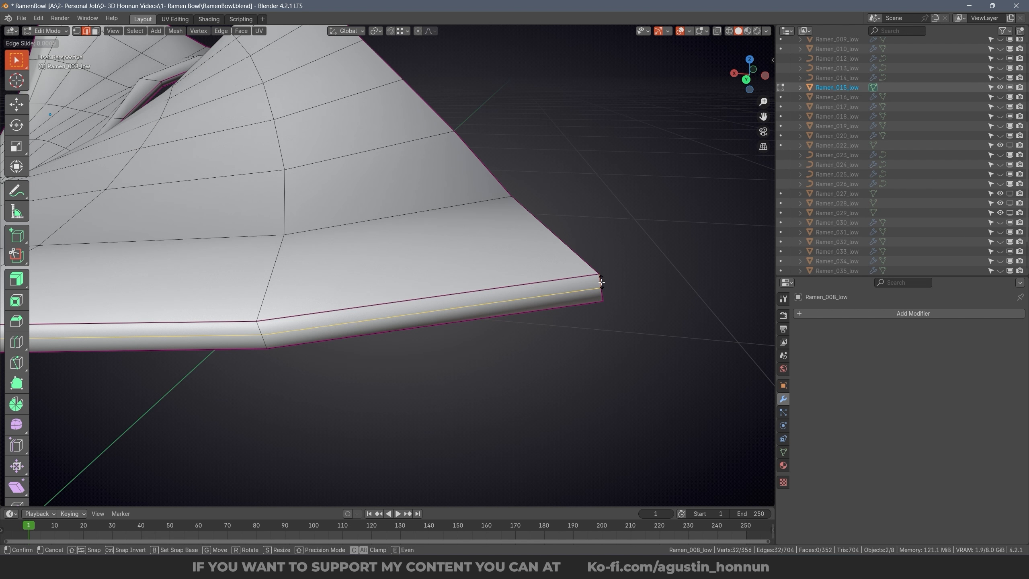
{"action": "right_click", "coordinate": [602, 283]}
Step: Add a matching centred loop cut around the thin border of the other nori sheet, Ramen_015_low
{"action": "scroll", "coordinate": [601, 283], "scroll_direction": "down", "scroll_amount": 6}
{"action": "middle_click_drag", "start_coordinate": [506, 268], "coordinate": [445, 246]}
{"action": "scroll", "coordinate": [444, 247], "scroll_direction": "up", "scroll_amount": 8}
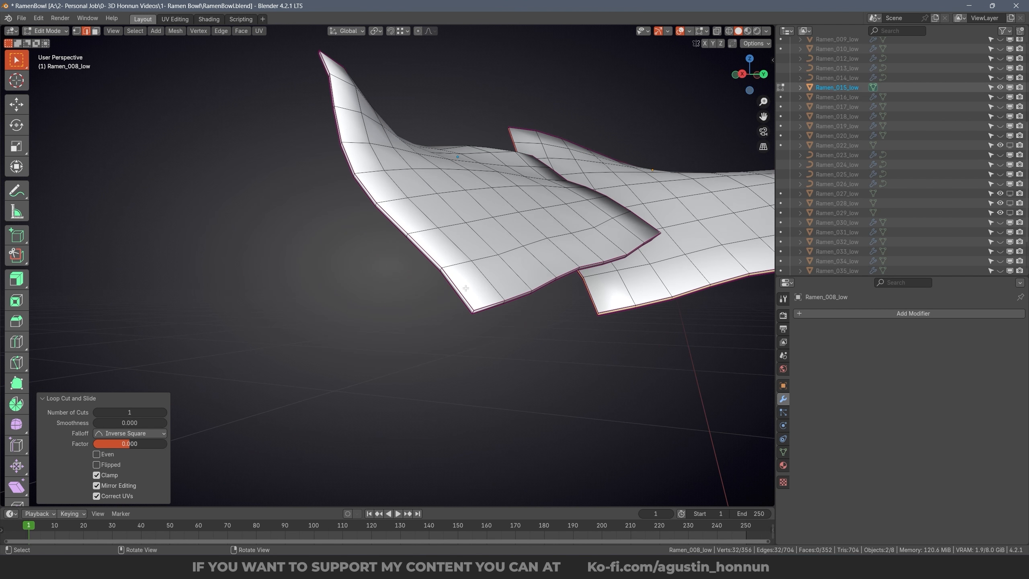
{"action": "right_click", "coordinate": [488, 302]}
{"action": "scroll", "coordinate": [488, 302], "scroll_direction": "down", "scroll_amount": 5}
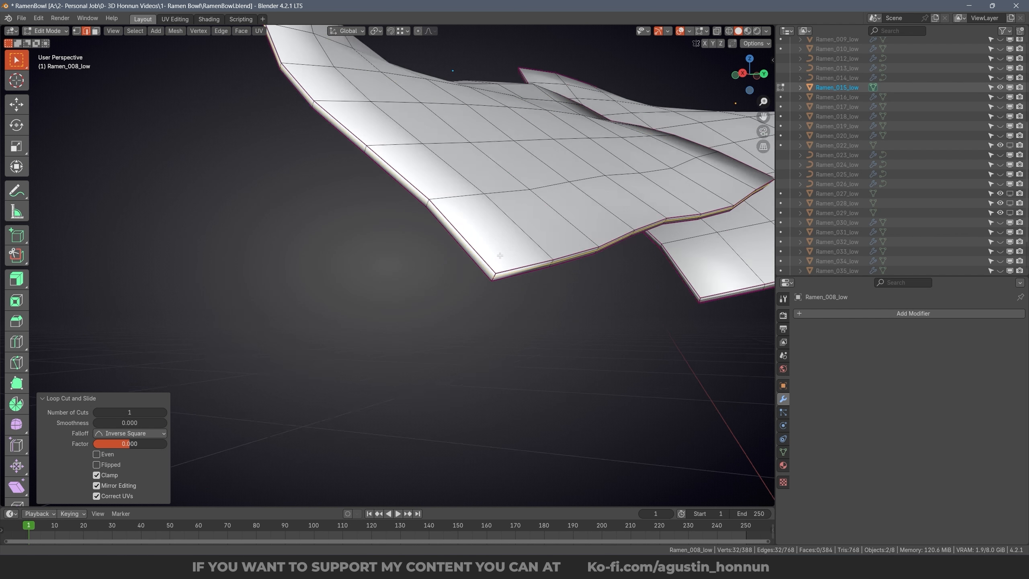
Step: Disable nori sheets Ramen_008_low and Ramen_015_low in viewports and bring back the other ramen parts
{"action": "middle_click_drag", "start_coordinate": [488, 301], "coordinate": [447, 189]}
{"action": "scroll", "coordinate": [406, 284], "scroll_direction": "up", "scroll_amount": 3}
{"action": "key", "text": "Tab"}
{"action": "scroll", "coordinate": [901, 185], "scroll_direction": "up", "scroll_amount": 8}
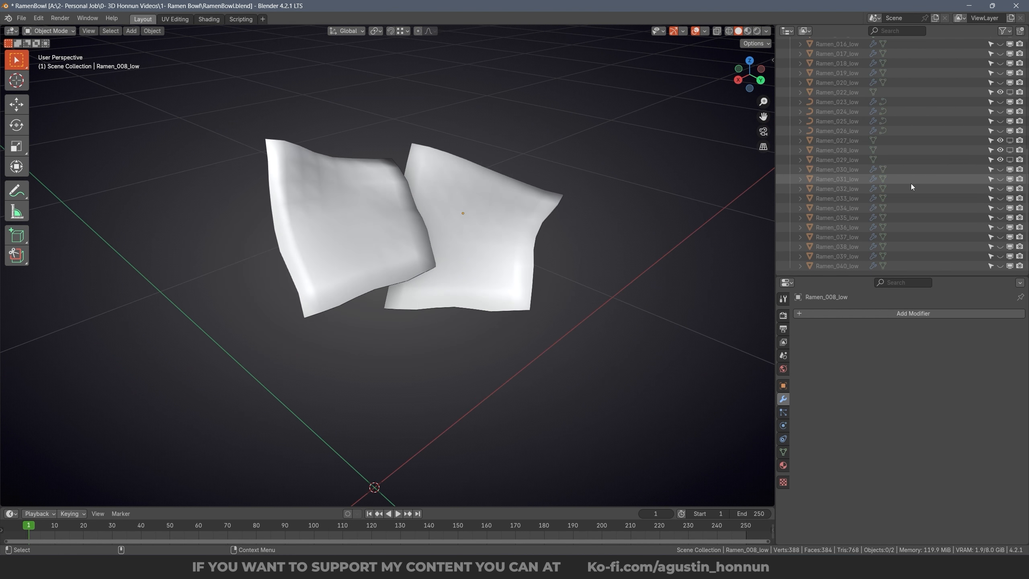
{"action": "left_click", "coordinate": [486, 209]}
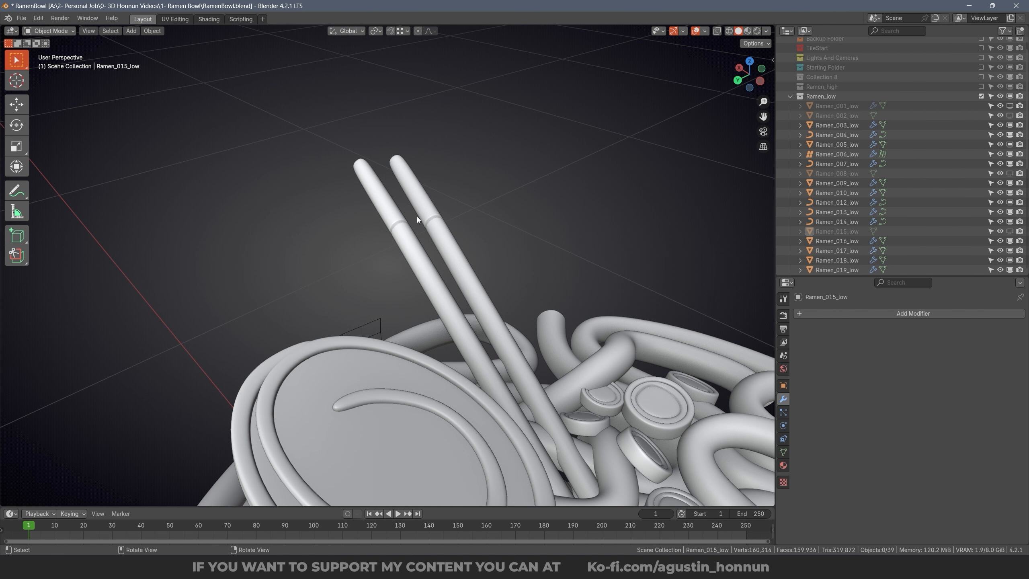
Step: Isolate the two chopsticks at Subdivision level 2 and compare Ramen_040_low with and without its subdivision displayed
{"action": "key", "text": "ctrl+2"}
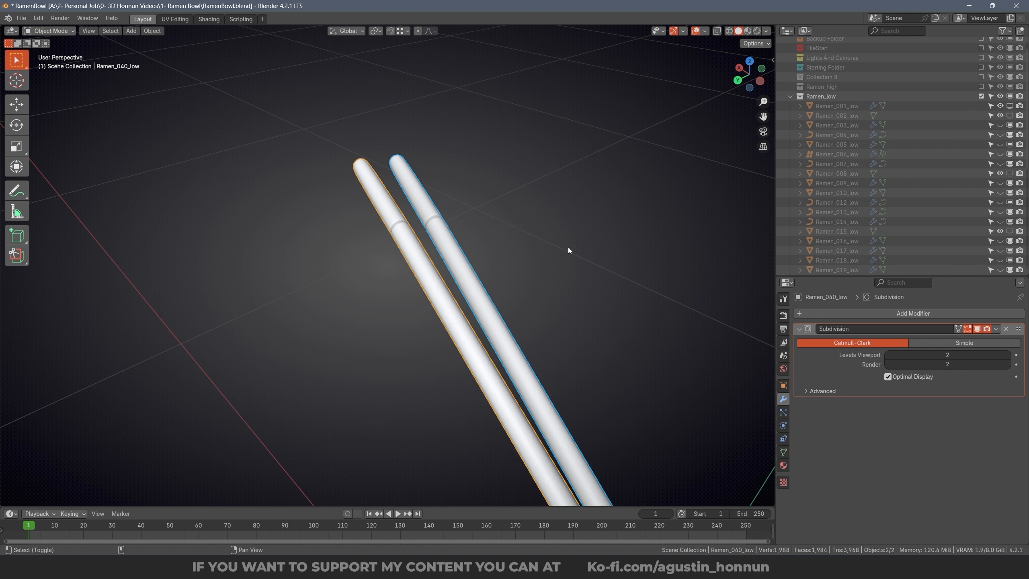
{"action": "middle_click_drag", "start_coordinate": [568, 247], "coordinate": [532, 283]}
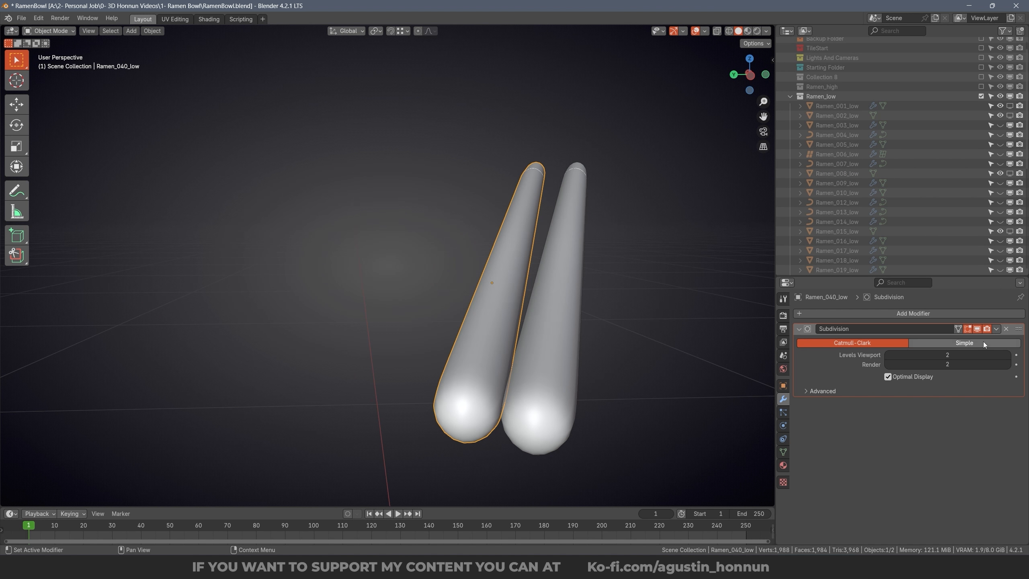
{"action": "left_click", "coordinate": [981, 329]}
{"action": "left_click", "coordinate": [981, 329]}
{"action": "left_click", "coordinate": [982, 329]}
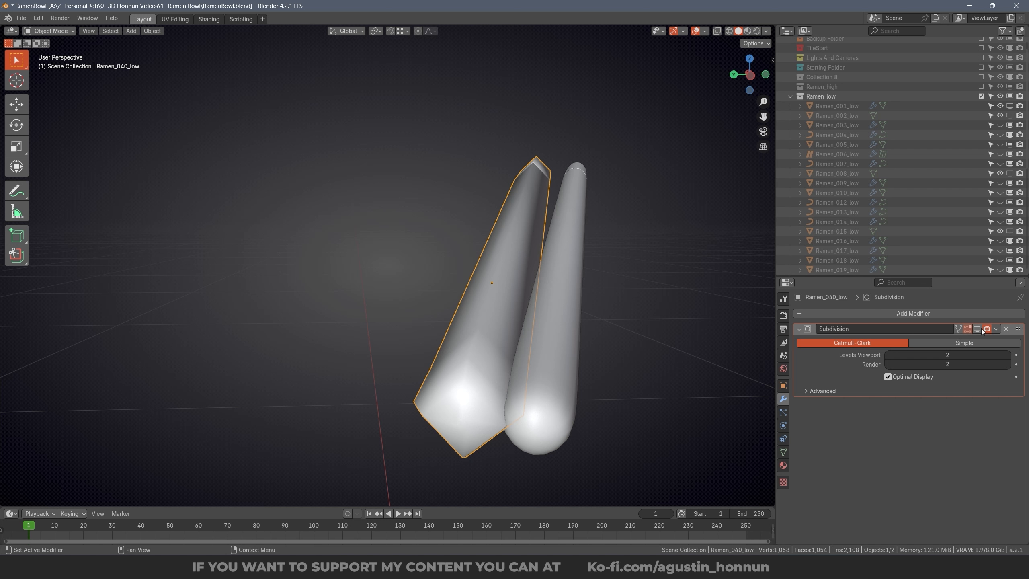
{"action": "left_click", "coordinate": [982, 329]}
{"action": "left_click", "coordinate": [982, 329]}
{"action": "left_click", "coordinate": [981, 329]}
{"action": "left_click", "coordinate": [982, 329]}
Step: Set the Subdivision viewport level of both chopsticks, Ramen_040_low and Ramen_039_low, to 1
{"action": "left_click", "coordinate": [981, 330]}
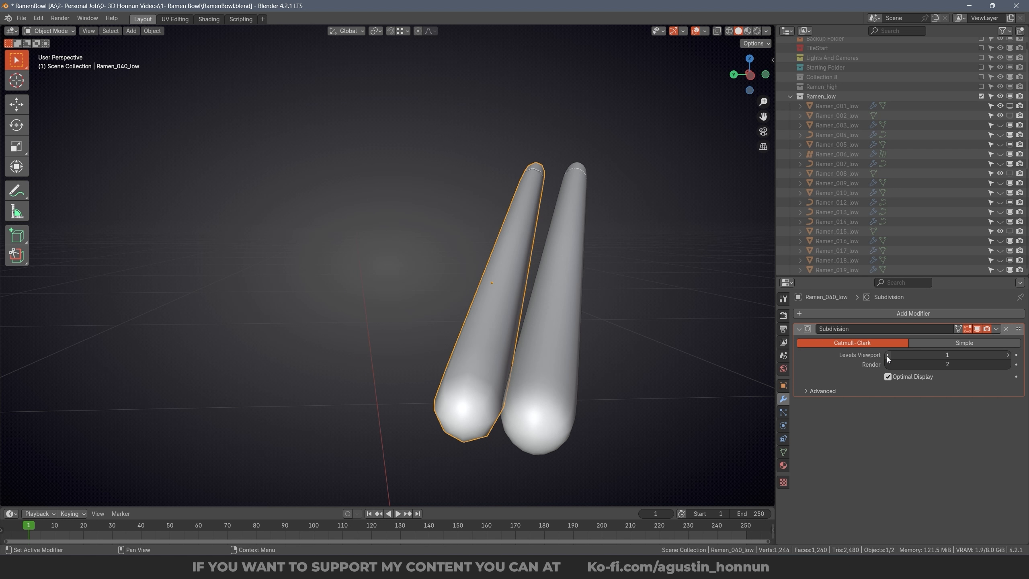
{"action": "middle_click_drag", "start_coordinate": [648, 323], "coordinate": [553, 302]}
{"action": "left_click", "coordinate": [553, 302]}
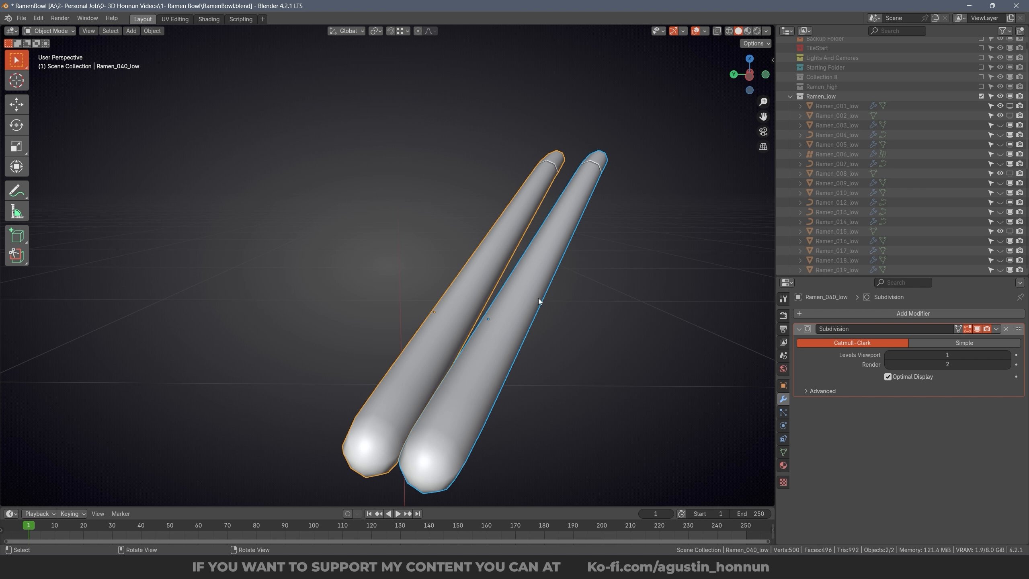
{"action": "key", "text": "ctrl+a"}
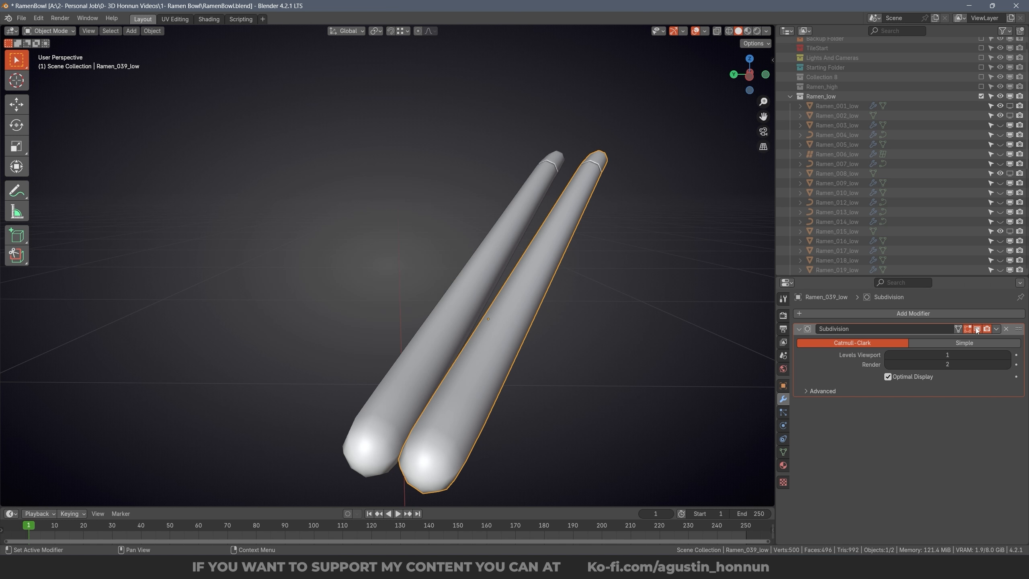
{"action": "left_click", "coordinate": [984, 338]}
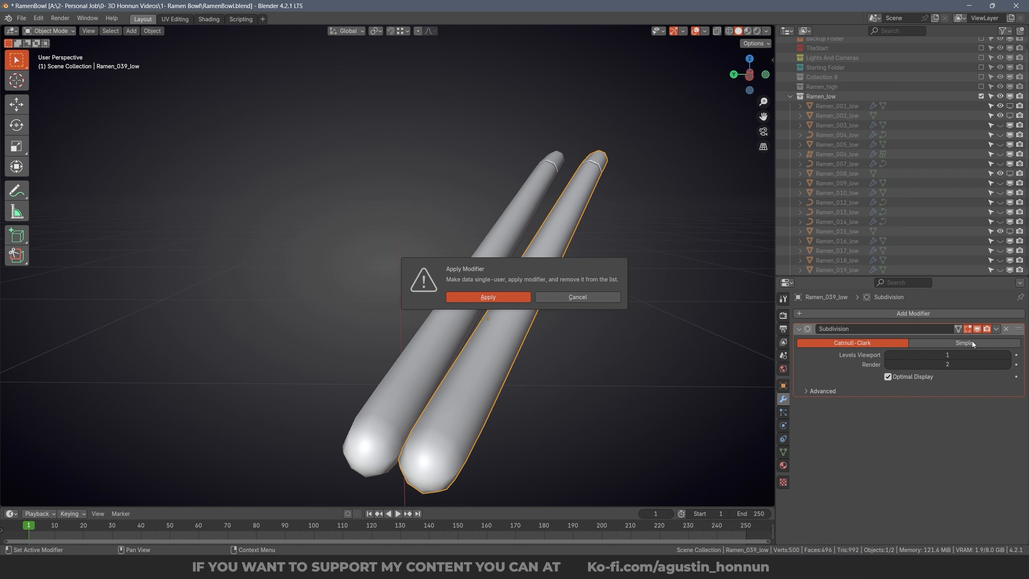
{"action": "left_click", "coordinate": [601, 298]}
{"action": "left_click", "coordinate": [1006, 329]}
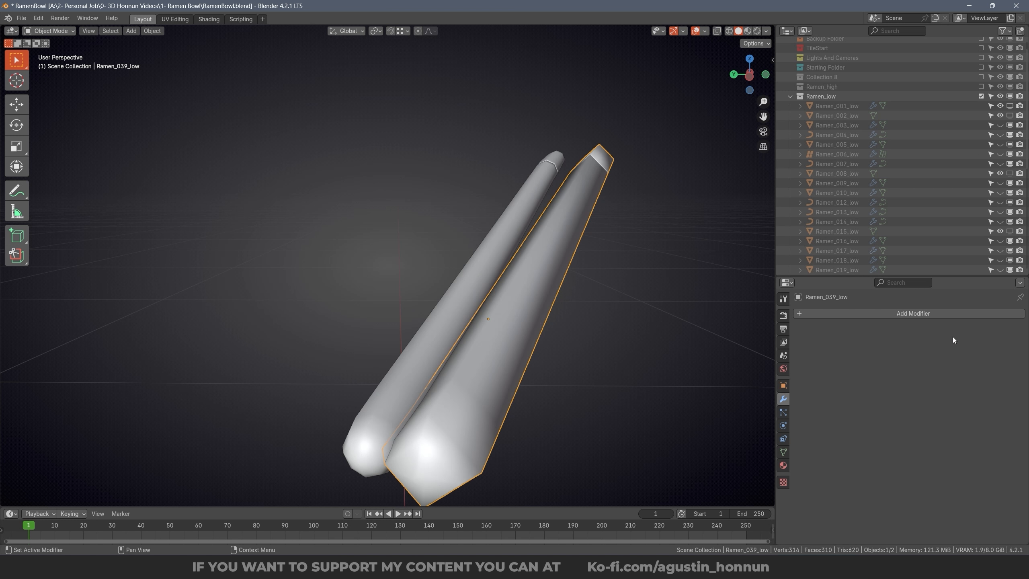
{"action": "key", "text": "ctrl+z"}
{"action": "left_click", "coordinate": [995, 331]}
{"action": "left_click", "coordinate": [973, 341]}
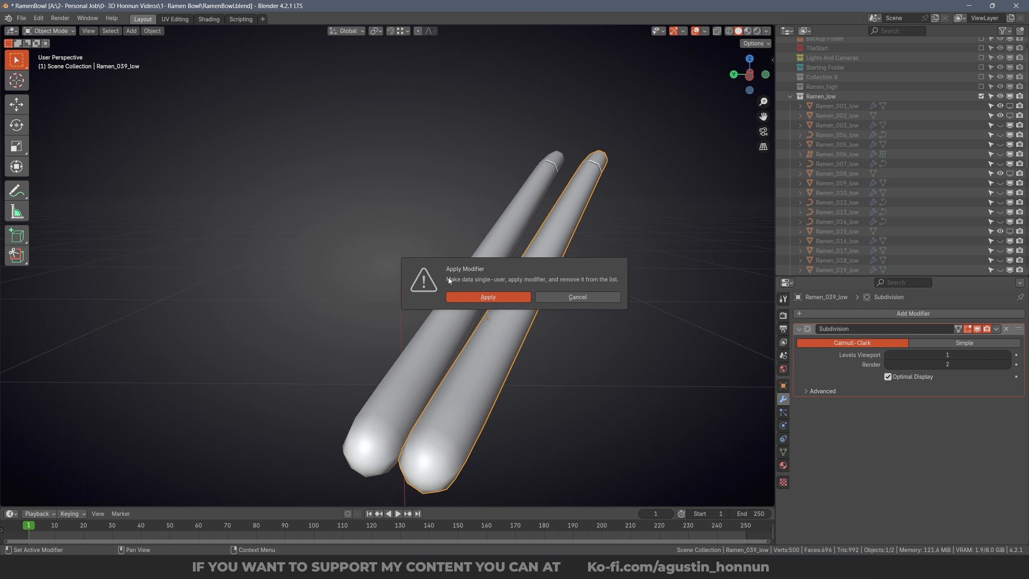
Step: Convert both chopsticks to meshes so their level 1 subdivision becomes real geometry
{"action": "left_click", "coordinate": [555, 258], "text": "shift"}
{"action": "middle_click_drag", "start_coordinate": [555, 258], "coordinate": [629, 207]}
{"action": "left_click", "coordinate": [629, 207]}
{"action": "right_click_drag", "start_coordinate": [628, 207], "coordinate": [618, 210], "text": "shift"}
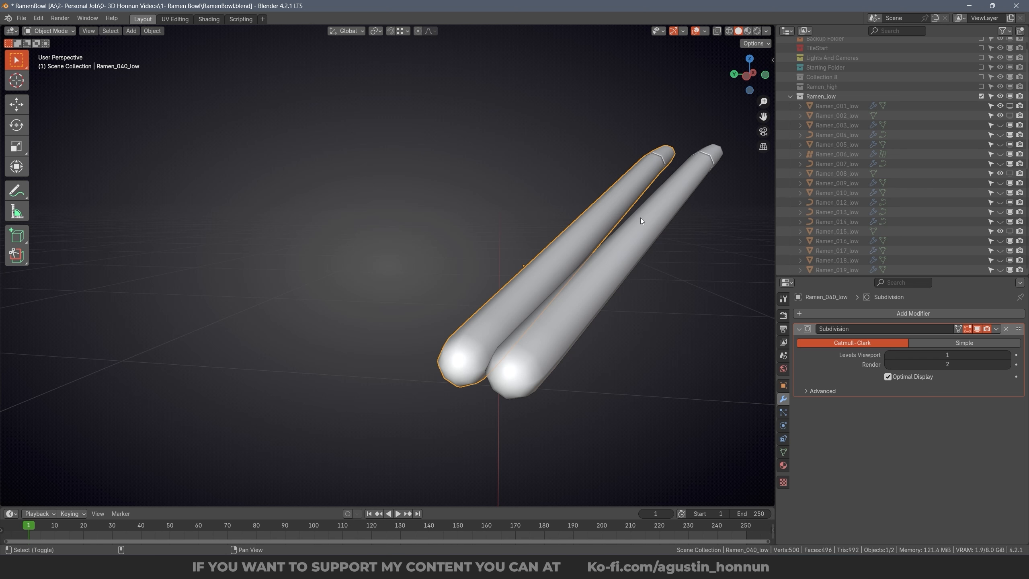
{"action": "left_click", "coordinate": [644, 221], "text": "shift"}
{"action": "key", "text": "alt+c"}
{"action": "left_click", "coordinate": [670, 233]}
{"action": "left_click", "coordinate": [670, 233]}
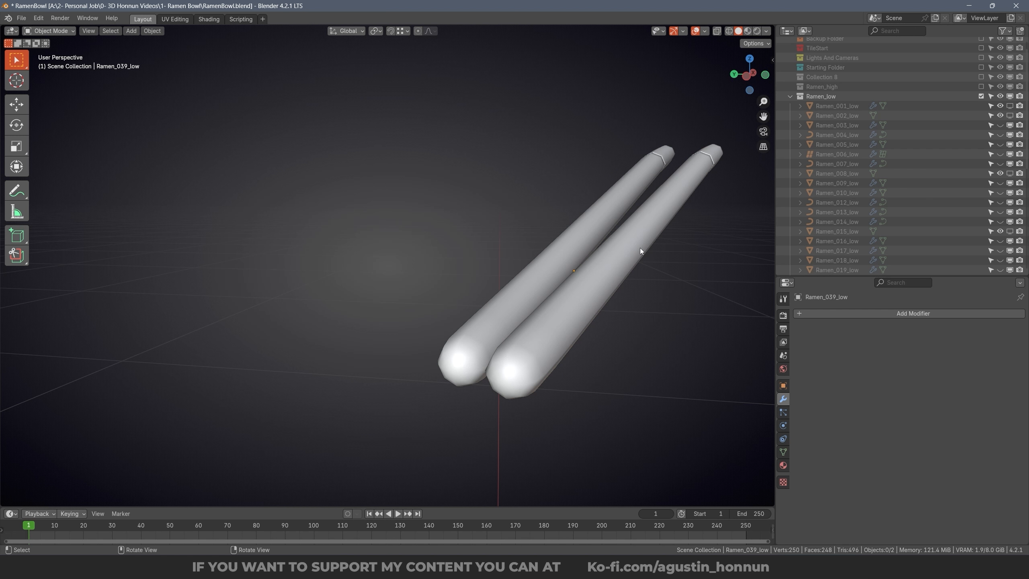
Step: Open chopstick Ramen_039_low in Edit Mode and try moving part of its mesh
{"action": "left_click", "coordinate": [640, 248]}
{"action": "key", "text": "Tab"}
{"action": "left_click", "coordinate": [632, 243]}
{"action": "key", "text": "g"}
{"action": "right_click", "coordinate": [666, 250]}
{"action": "middle_click_drag", "start_coordinate": [667, 250], "coordinate": [622, 275]}
{"action": "key", "text": "Tab"}
{"action": "key", "text": "Tab"}
Step: Dissolve the redundant edge loops on both sloped sides of the groove in chopstick Ramen_039_low
{"action": "scroll", "coordinate": [533, 306], "scroll_direction": "up", "scroll_amount": 12}
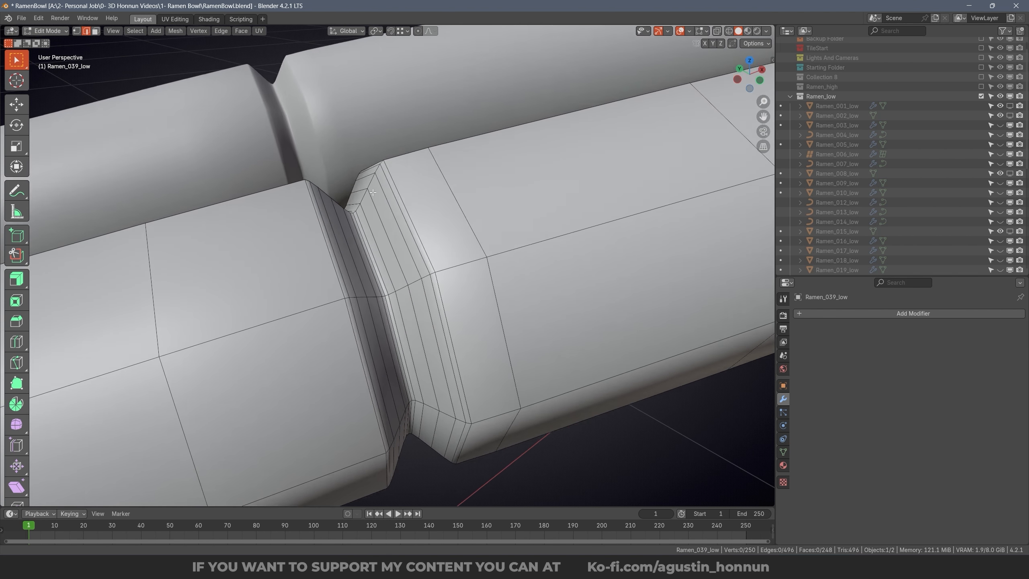
{"action": "key", "text": "x"}
{"action": "left_click", "coordinate": [530, 231]}
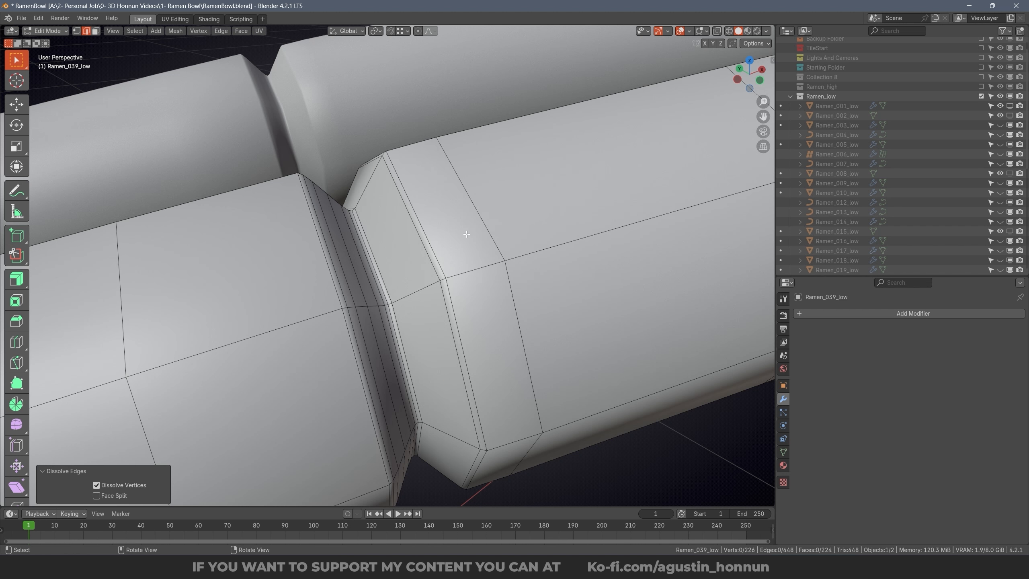
{"action": "middle_click_drag", "start_coordinate": [530, 231], "coordinate": [513, 232]}
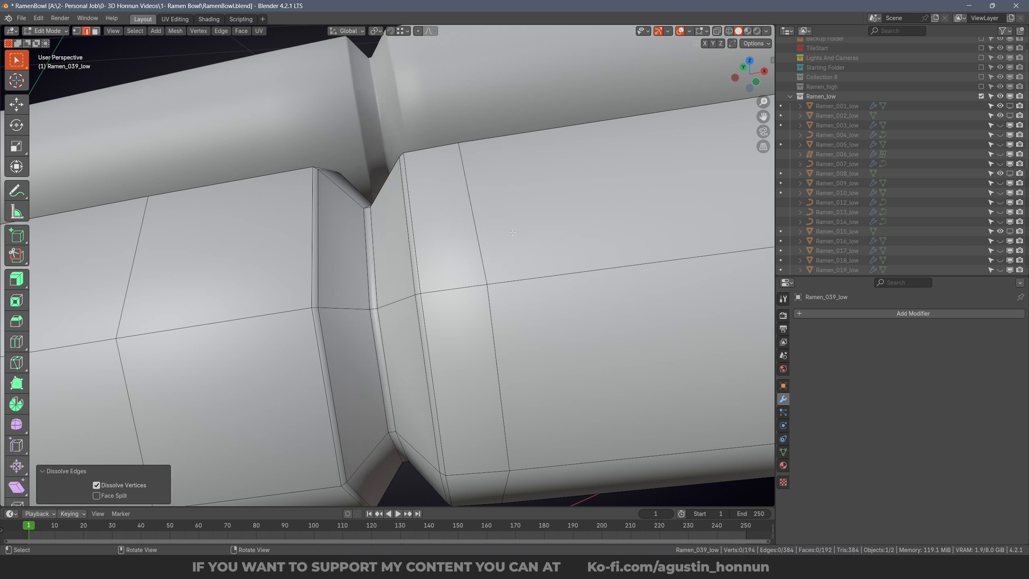
{"action": "scroll", "coordinate": [512, 232], "scroll_direction": "down", "scroll_amount": 10}
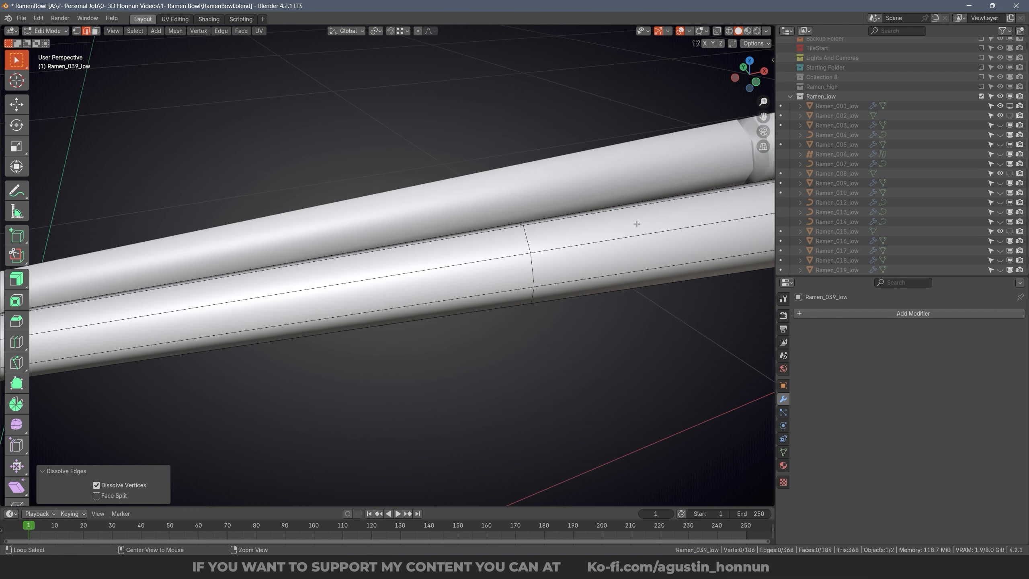
Step: Dissolve the remaining unneeded edge loops along the chopstick's shaft and beside its groove
{"action": "middle_click_drag", "start_coordinate": [377, 272], "coordinate": [198, 262]}
{"action": "left_click", "coordinate": [358, 278], "text": "alt"}
{"action": "scroll", "coordinate": [357, 278], "scroll_direction": "down", "scroll_amount": 5}
{"action": "left_click", "coordinate": [405, 227], "text": "alt+shift"}
{"action": "key", "text": "ctrl+x"}
{"action": "middle_click_drag", "start_coordinate": [587, 219], "coordinate": [424, 194], "text": "shift"}
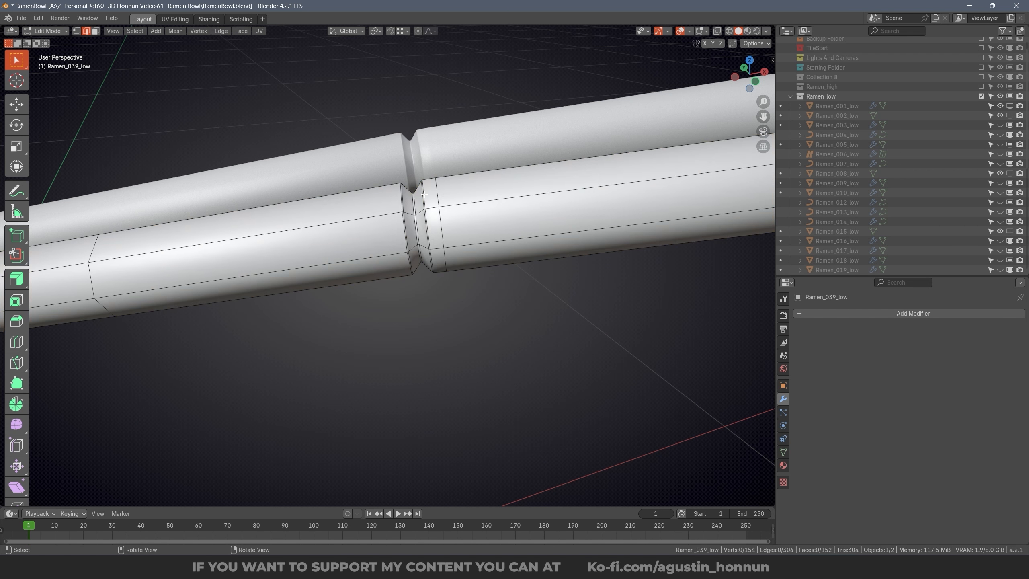
{"action": "left_click", "coordinate": [424, 194], "text": "alt"}
{"action": "key", "text": "x"}
{"action": "left_click", "coordinate": [524, 205]}
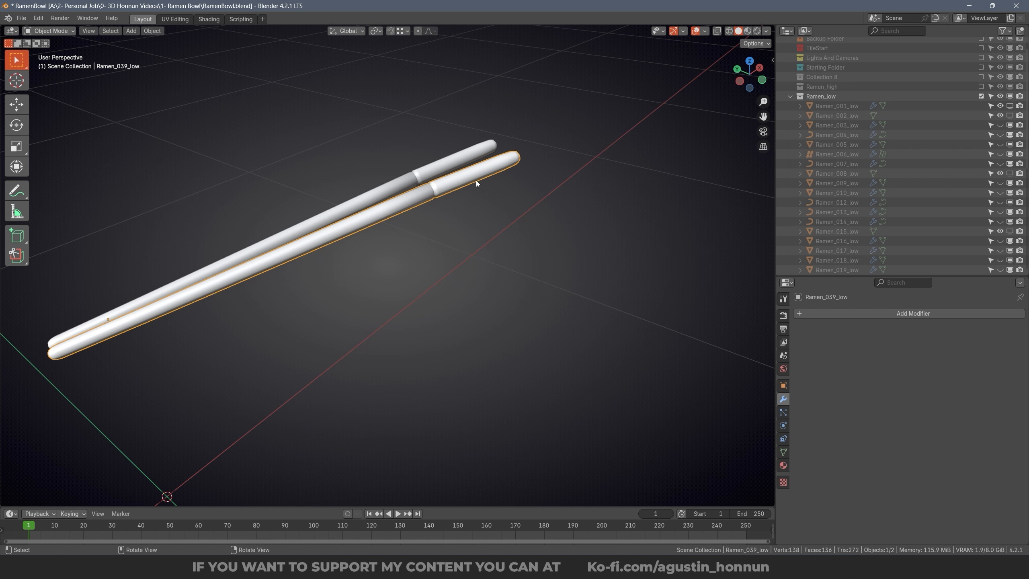
Step: Disable both chopsticks, Ramen_039_low and Ramen_040_low, in viewports
{"action": "left_click", "coordinate": [476, 178]}
{"action": "left_click", "coordinate": [459, 159], "text": "shift"}
{"action": "key", "text": "KP_Decimal"}
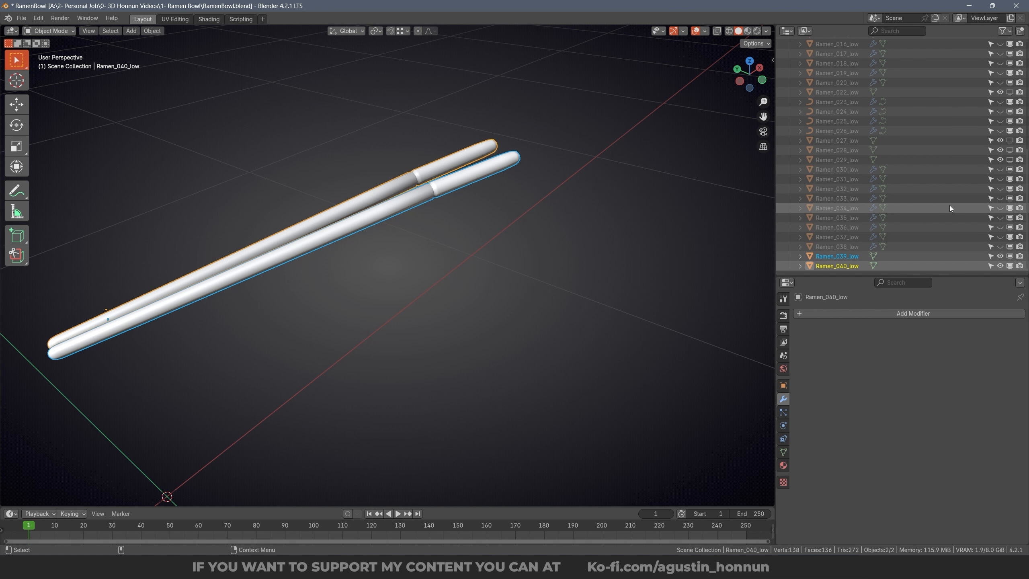
{"action": "left_click", "coordinate": [1010, 266]}
{"action": "left_click", "coordinate": [1010, 255]}
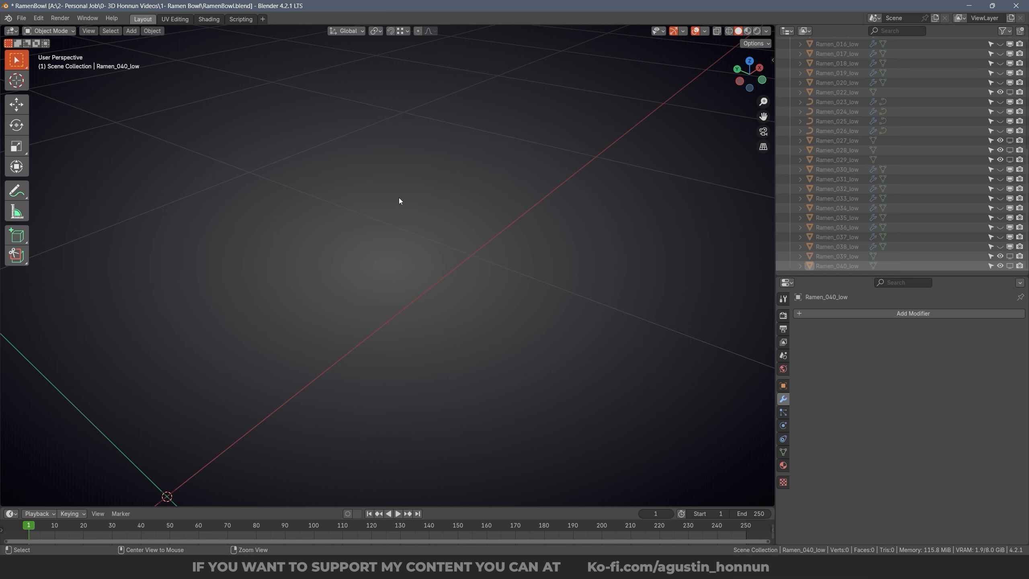
Step: Bring back the hidden ramen parts and delete the leftover wireframe lattice beside the fish cake slices
{"action": "key", "text": "alt+h"}
{"action": "key", "text": "shift+grave"}
{"action": "key", "text": "w"}
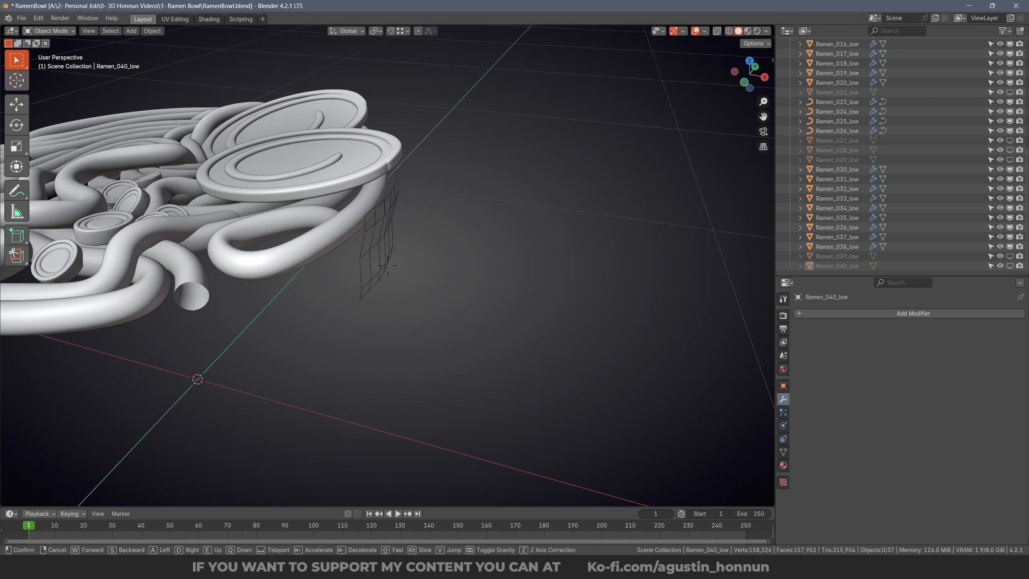
{"action": "left_click", "coordinate": [400, 193]}
{"action": "left_click", "coordinate": [428, 227]}
{"action": "middle_click_drag", "start_coordinate": [427, 227], "coordinate": [456, 266]}
{"action": "left_click", "coordinate": [577, 235]}
Step: Isolate the two large fish cake slices with their swirls and examine them from above
{"action": "left_click", "coordinate": [457, 270]}
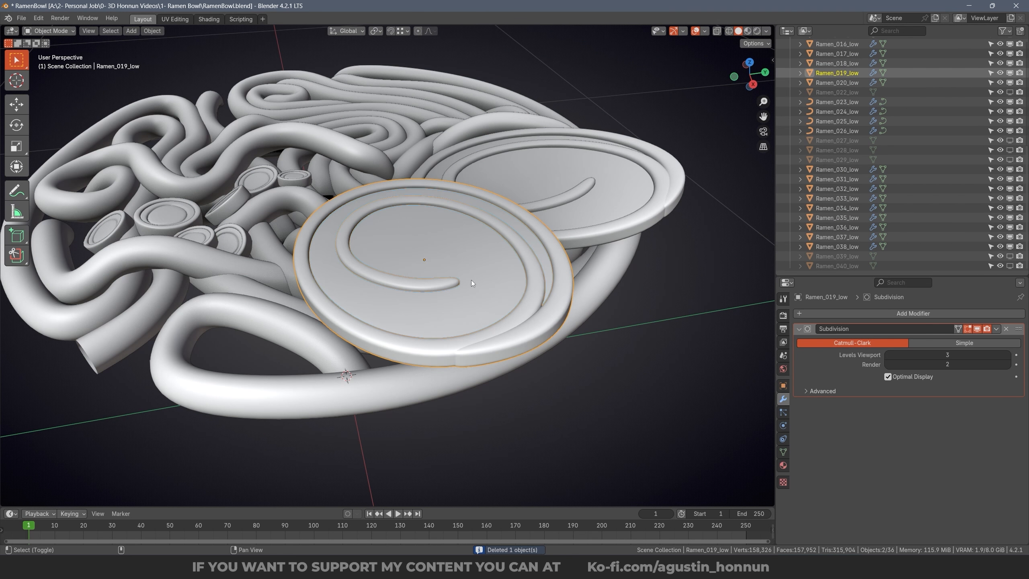
{"action": "left_click", "coordinate": [584, 193]}
{"action": "key", "text": "KP_Divide"}
{"action": "middle_click_drag", "start_coordinate": [574, 209], "coordinate": [457, 276]}
{"action": "left_click", "coordinate": [458, 276]}
{"action": "left_click", "coordinate": [542, 292]}
{"action": "middle_click_drag", "start_coordinate": [542, 293], "coordinate": [401, 224]}
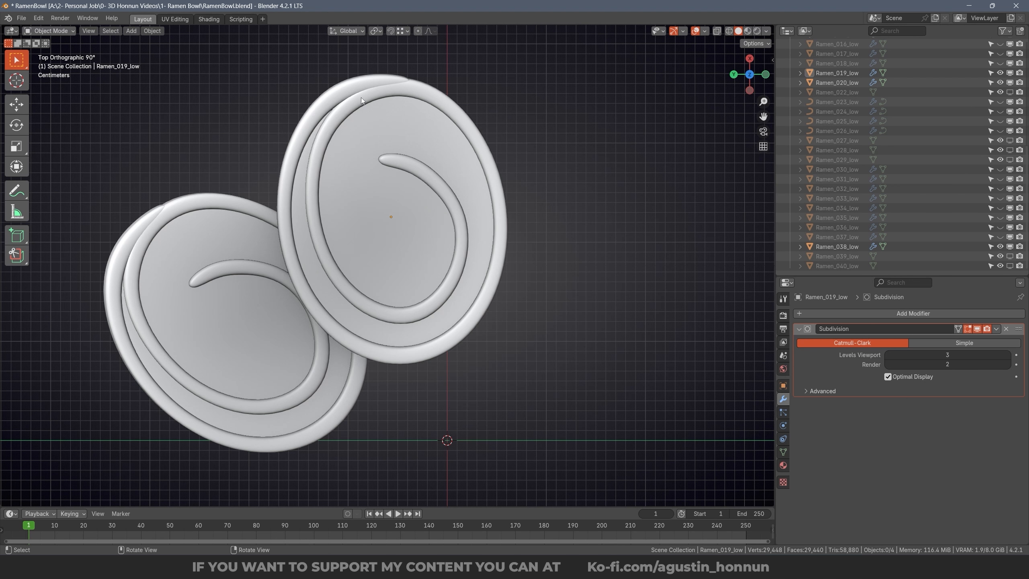
{"action": "middle_click_drag", "start_coordinate": [361, 97], "coordinate": [538, 258]}
Step: Try Subdivision level 1 on the fish cake swirl Ramen_019_low and its disc Ramen_010_low
{"action": "left_click", "coordinate": [591, 284]}
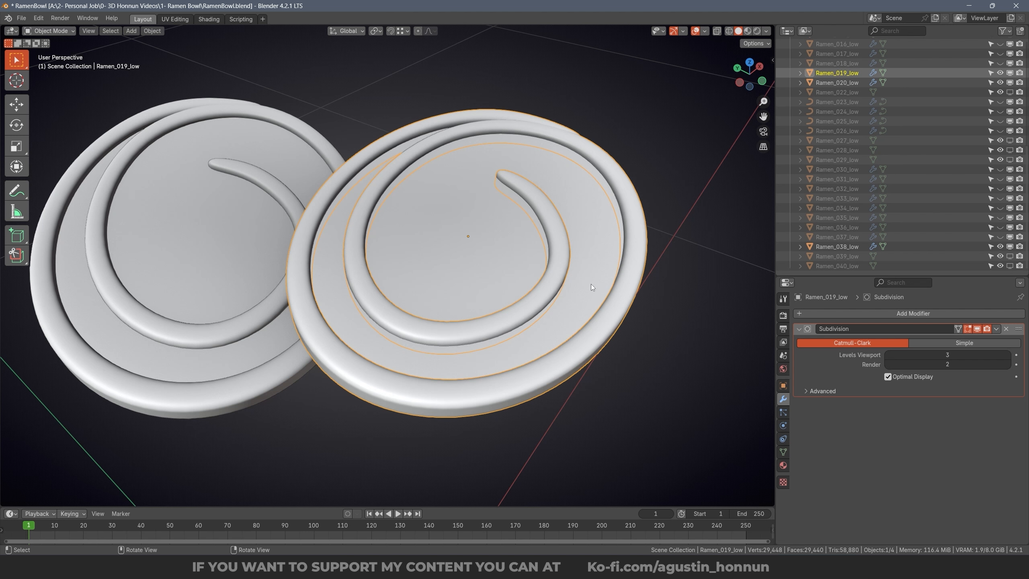
{"action": "key", "text": "ctrl+1"}
{"action": "left_click", "coordinate": [490, 238]}
{"action": "middle_click_drag", "start_coordinate": [458, 217], "coordinate": [526, 251]}
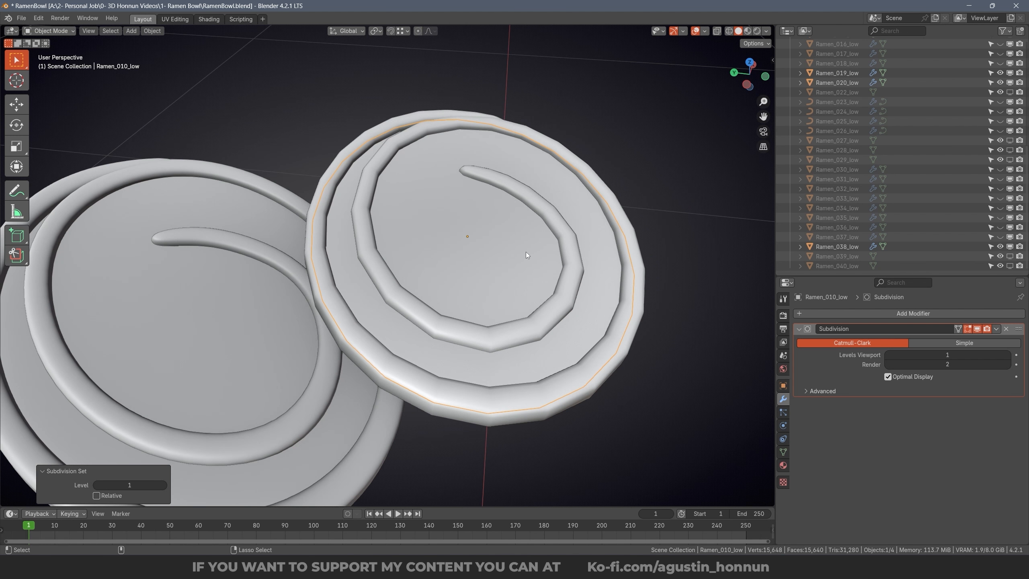
Step: Set the Subdivision level of fish cake disc Ramen_010_low and swirl Ramen_019_low to 4
{"action": "key", "text": "ctrl+3"}
{"action": "key", "text": "ctrl+4"}
{"action": "middle_click_drag", "start_coordinate": [525, 286], "coordinate": [486, 285]}
{"action": "left_click", "coordinate": [555, 302]}
{"action": "key", "text": "ctrl+4"}
{"action": "scroll", "coordinate": [485, 286], "scroll_direction": "down", "scroll_amount": 2}
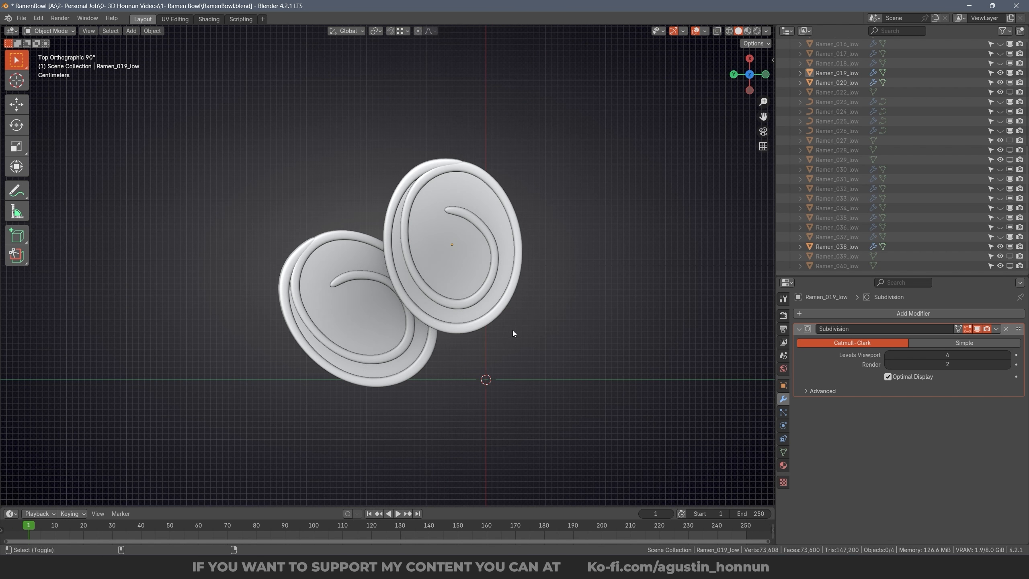
Step: Isolate fish cake disc Ramen_010_low and examine its shape from the side
{"action": "scroll", "coordinate": [468, 257], "scroll_direction": "up", "scroll_amount": 5}
{"action": "left_click", "coordinate": [461, 222]}
{"action": "scroll", "coordinate": [462, 222], "scroll_direction": "down", "scroll_amount": 3}
{"action": "middle_click_drag", "start_coordinate": [461, 223], "coordinate": [378, 138]}
{"action": "key", "text": "shift+h"}
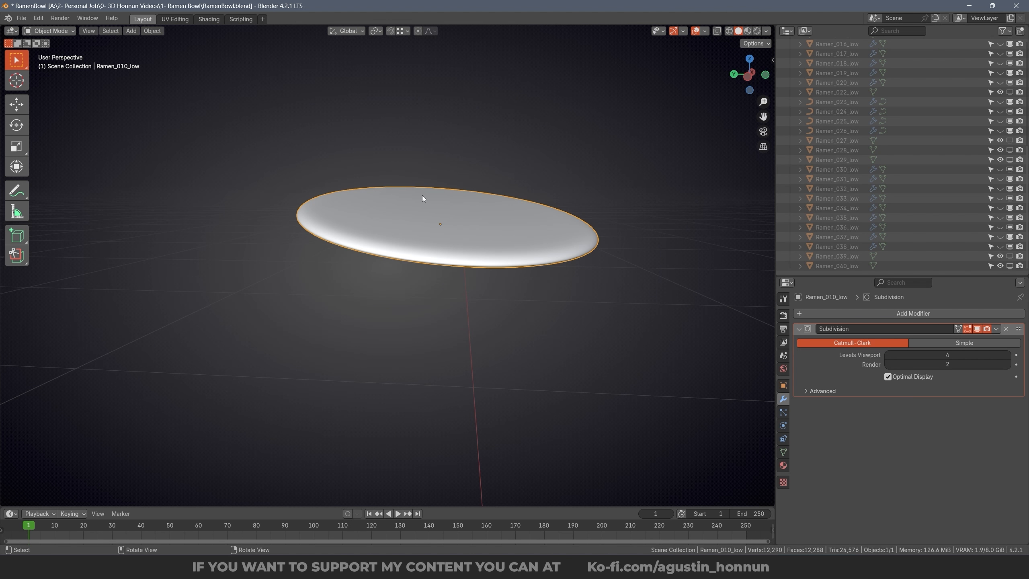
{"action": "middle_click_drag", "start_coordinate": [422, 194], "coordinate": [575, 207]}
Step: Show the fish cake parts again, duplicate disc Ramen_010_low in place and isolate the copy
{"action": "key", "text": "alt+h"}
{"action": "left_click", "coordinate": [490, 268]}
{"action": "key", "text": "shift+d"}
{"action": "left_click", "coordinate": [490, 268]}
{"action": "key", "text": "shift+h"}
Step: Compare the silhouette of disc copy Ramen_010_low.001 with and without its subdivision displayed in the viewport
{"action": "left_click", "coordinate": [977, 328]}
{"action": "left_click", "coordinate": [977, 329]}
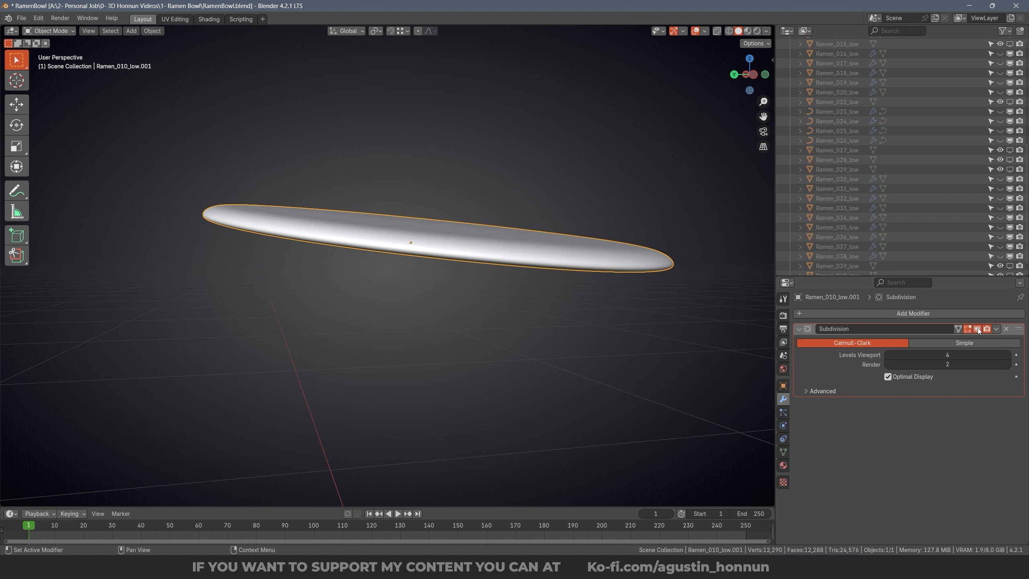
{"action": "left_click", "coordinate": [976, 328]}
{"action": "middle_click_drag", "start_coordinate": [519, 301], "coordinate": [516, 277]}
{"action": "left_click", "coordinate": [977, 329]}
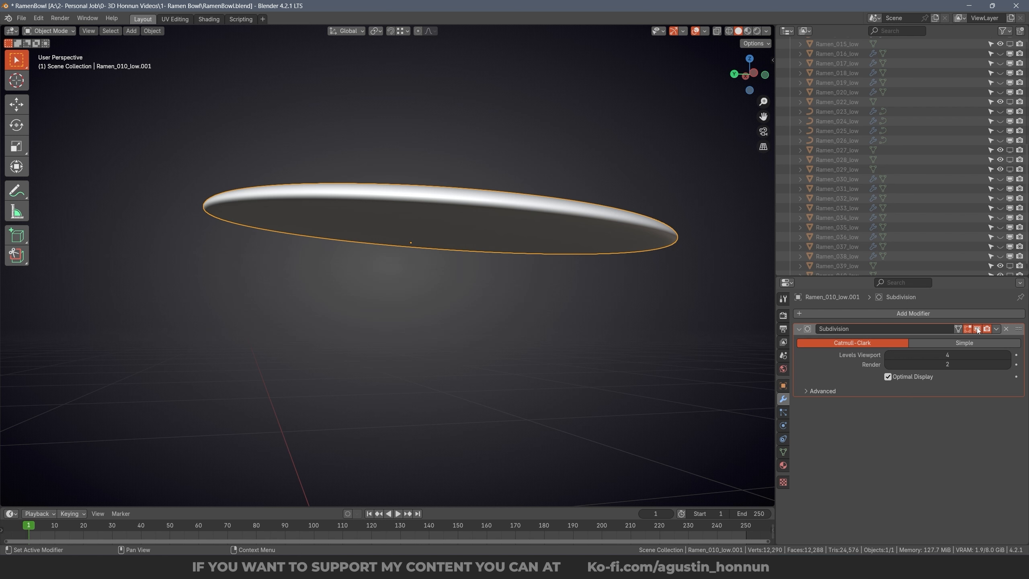
{"action": "middle_click_drag", "start_coordinate": [729, 300], "coordinate": [589, 288]}
Step: Select the upper rim edge loop of disc copy Ramen_010_low.001 and scale it outward by 1.049
{"action": "key", "text": "Tab"}
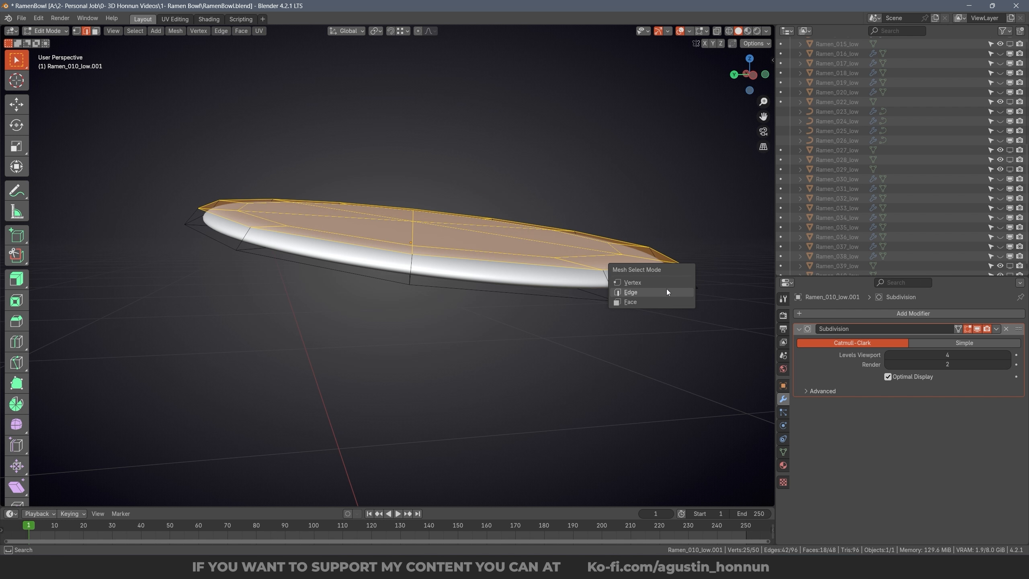
{"action": "left_click", "coordinate": [648, 293], "text": "ctrl"}
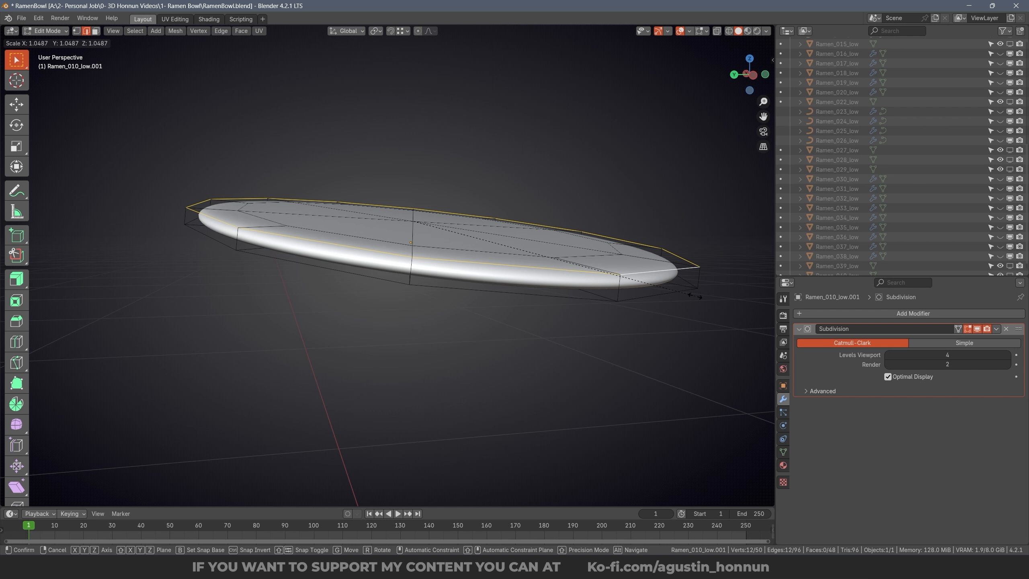
{"action": "left_click", "coordinate": [695, 296]}
{"action": "middle_click_drag", "start_coordinate": [695, 295], "coordinate": [693, 270]}
{"action": "left_click", "coordinate": [681, 293]}
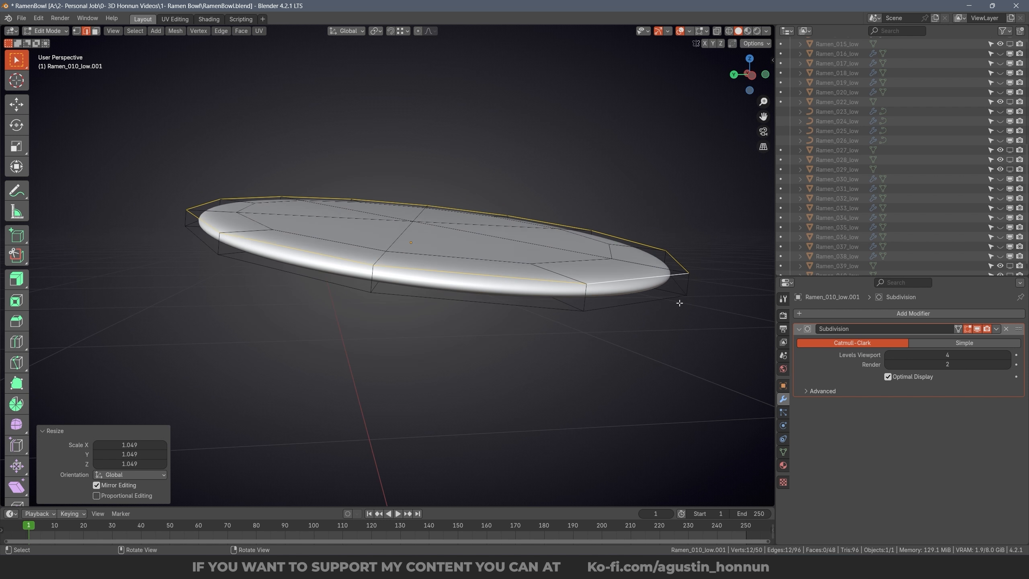
Step: Return to Object Mode and remove the Subdivision modifier from disc copy Ramen_010_low.001
{"action": "key", "text": "Tab"}
{"action": "left_click", "coordinate": [976, 330]}
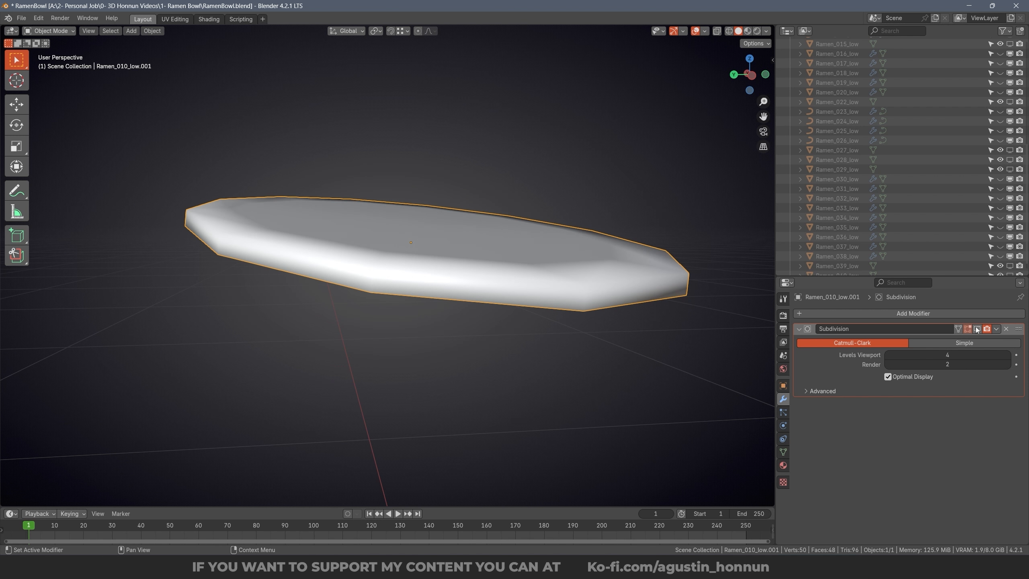
{"action": "left_click", "coordinate": [1006, 329]}
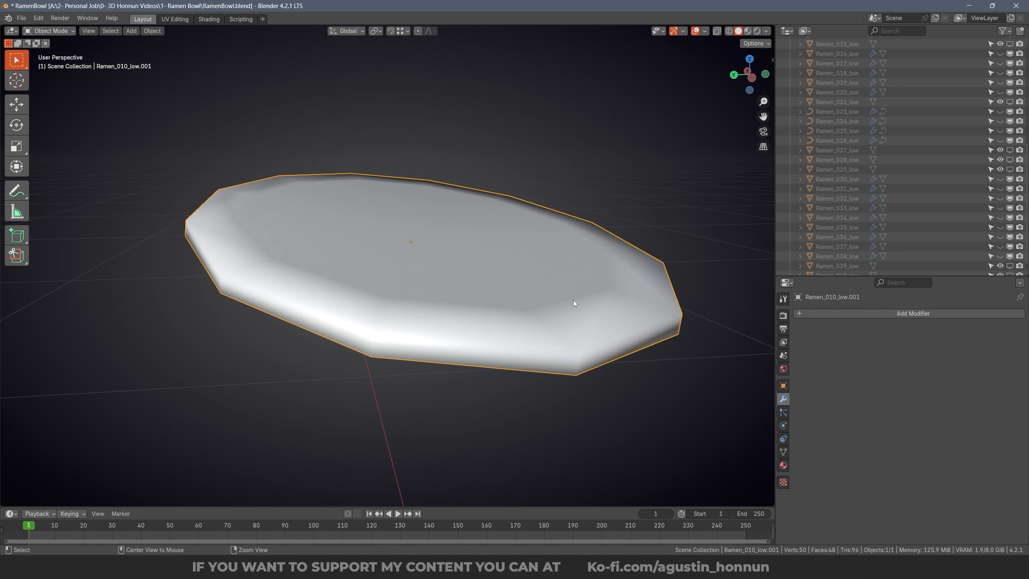
Step: Show the hidden parts and isolate disc copy Ramen_010_low.001 together with its original fish cake pieces
{"action": "key", "text": "alt+h"}
{"action": "key", "text": "alt+a"}
{"action": "scroll", "coordinate": [581, 304], "scroll_direction": "down", "scroll_amount": 4}
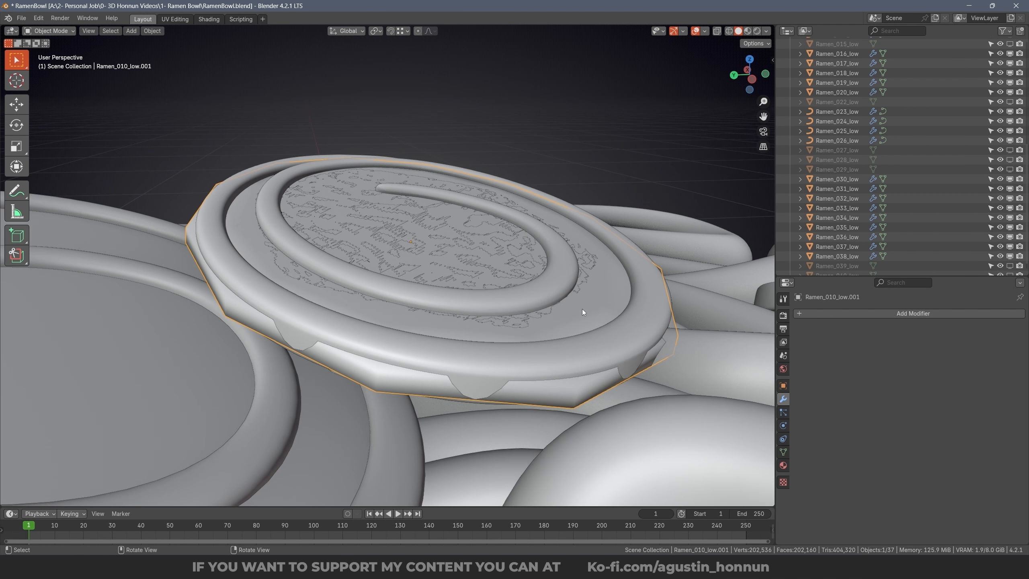
{"action": "left_click_drag", "start_coordinate": [412, 130], "coordinate": [288, 196]}
{"action": "key", "text": "shift+h"}
{"action": "key", "text": "alt+a"}
Step: Select the top cap faces of the disc copy plus their surrounding face ring and set the transform orientation to Normal
{"action": "middle_click_drag", "start_coordinate": [433, 205], "coordinate": [464, 291]}
{"action": "key", "text": "Tab"}
{"action": "middle_click_drag", "start_coordinate": [526, 374], "coordinate": [400, 204]}
{"action": "left_click", "coordinate": [494, 317]}
{"action": "key", "text": "l"}
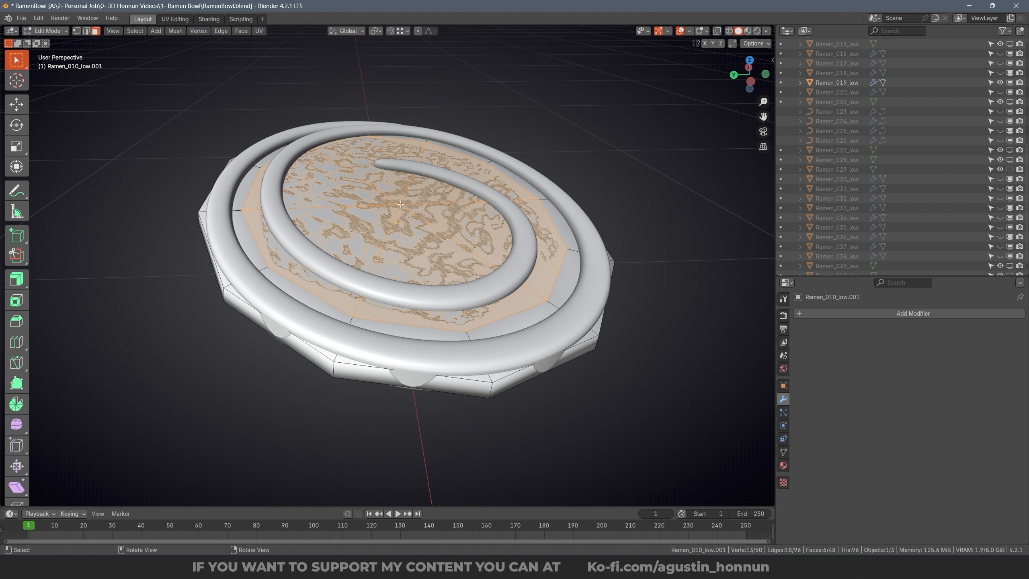
{"action": "middle_click_drag", "start_coordinate": [365, 120], "coordinate": [353, 35]}
{"action": "left_click", "coordinate": [346, 31]}
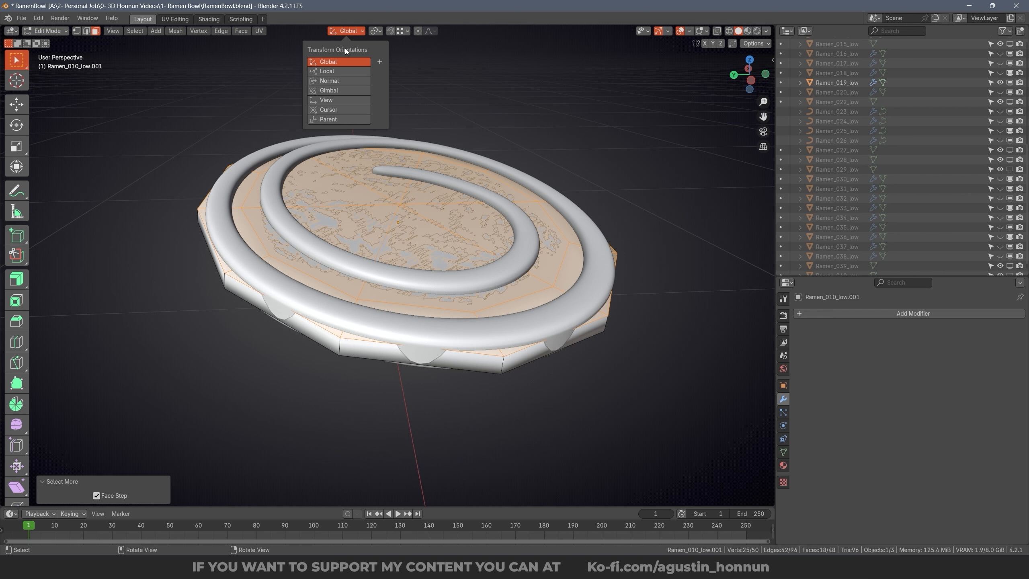
{"action": "left_click", "coordinate": [328, 81]}
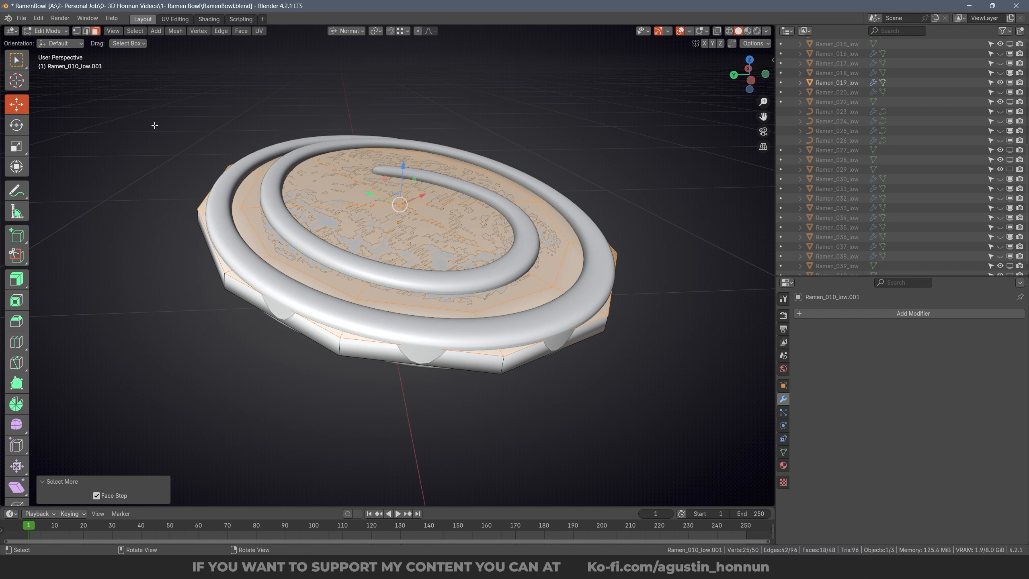
Step: Raise the selected top faces of the disc copy about 0.495 cm along their normal Z axis
{"action": "middle_click_drag", "start_coordinate": [155, 126], "coordinate": [284, 142]}
{"action": "key", "text": "g"}
{"action": "key", "text": "z"}
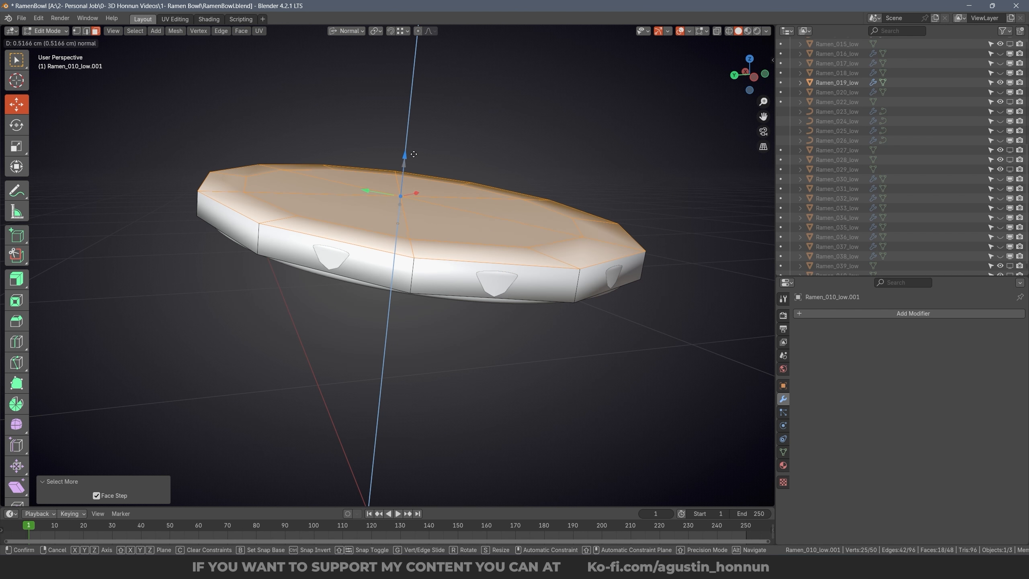
{"action": "left_click", "coordinate": [412, 157]}
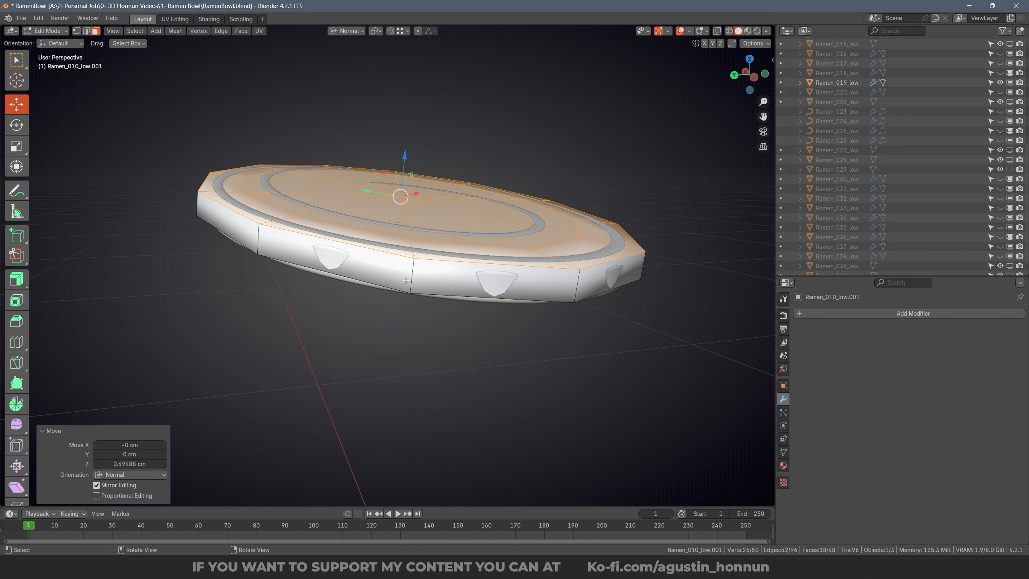
Step: Select the disc copy's underside faces with their surrounding ring and move them slightly outward along their normal axis
{"action": "middle_click_drag", "start_coordinate": [412, 157], "coordinate": [399, 231]}
{"action": "key", "text": "c"}
{"action": "key", "text": "Escape"}
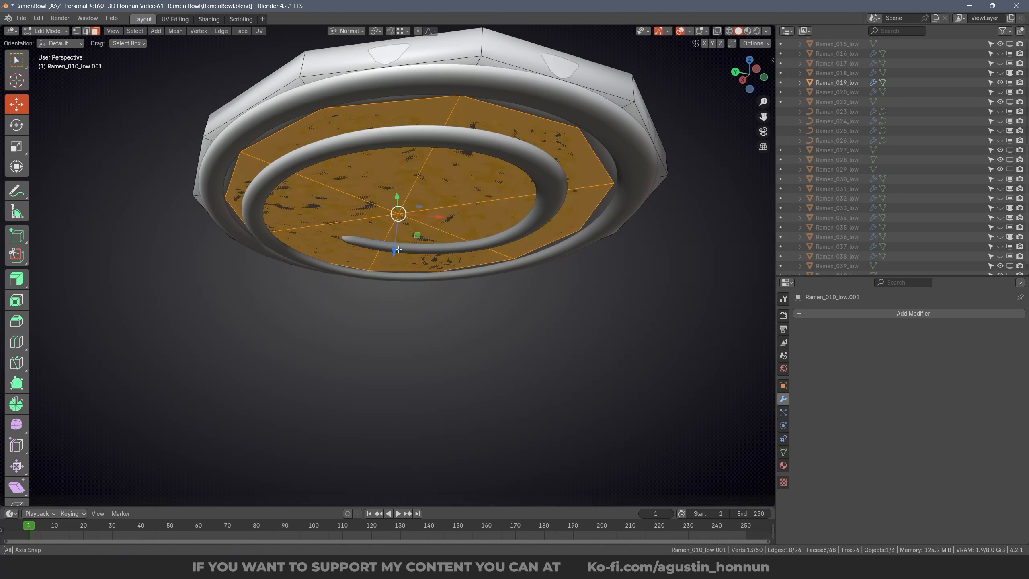
{"action": "left_click_drag", "start_coordinate": [395, 249], "coordinate": [397, 255]}
{"action": "key", "text": "ctrl+z"}
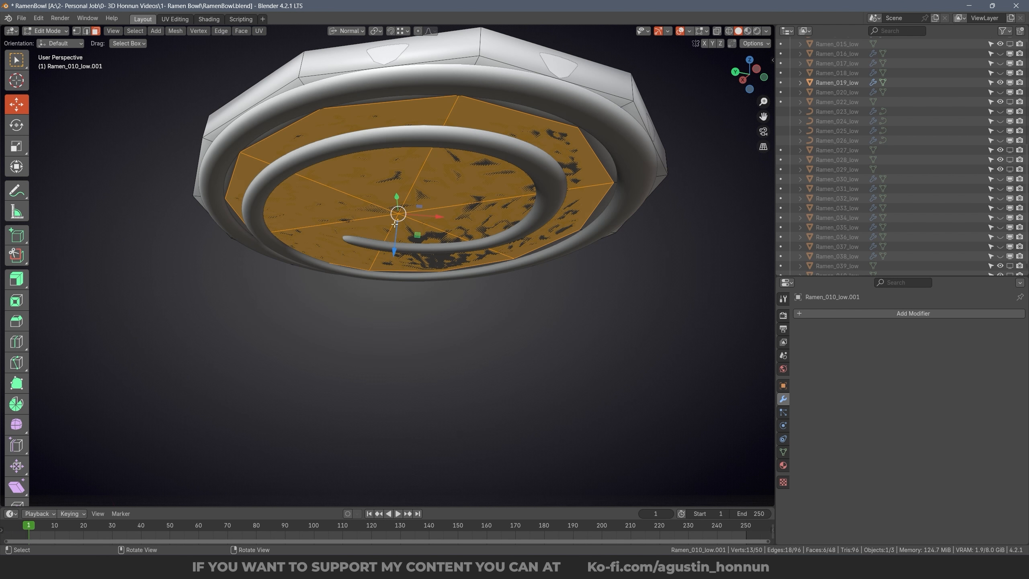
{"action": "key", "text": "ctrl+KP_Add"}
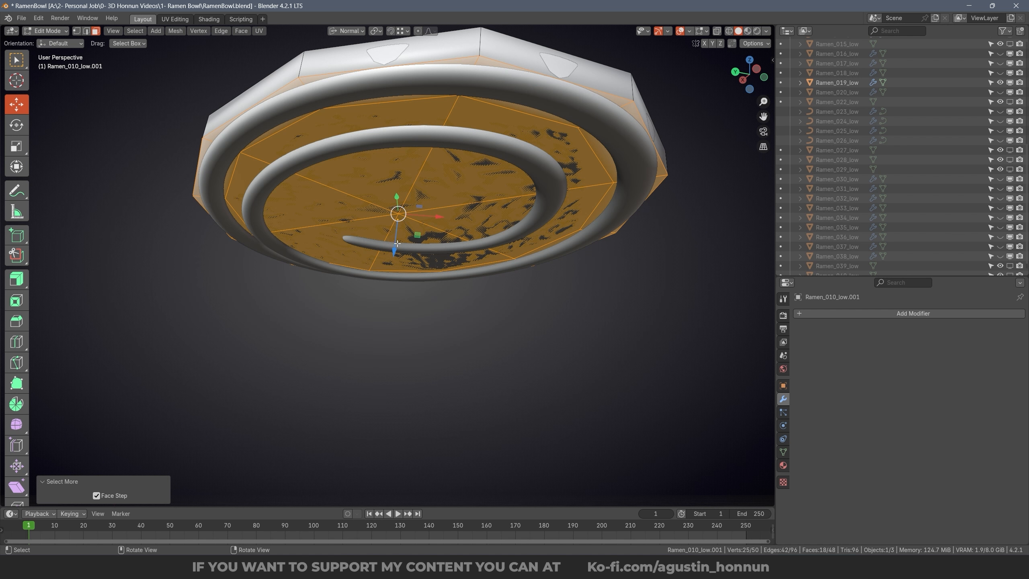
{"action": "mouse_move", "coordinate": [397, 243]}
{"action": "left_mouse_down"}
{"action": "mouse_move", "coordinate": [396, 263]}
{"action": "mouse_move", "coordinate": [396, 255]}
{"action": "left_mouse_up"}
Step: Return to Object Mode and add a Subdivision modifier with viewport level 1 to the disc copy
{"action": "middle_click_drag", "start_coordinate": [396, 254], "coordinate": [577, 212]}
{"action": "scroll", "coordinate": [415, 200], "scroll_direction": "down", "scroll_amount": 3}
{"action": "key", "text": "Tab"}
{"action": "key", "text": "ctrl+1"}
Step: Compare the subdivided disc copy with the original fish cake pieces by toggling object visibility
{"action": "left_click", "coordinate": [544, 254]}
{"action": "key", "text": "h"}
{"action": "left_click", "coordinate": [522, 233]}
{"action": "key", "text": "h"}
{"action": "left_click", "coordinate": [527, 232]}
{"action": "key", "text": "alt+h"}
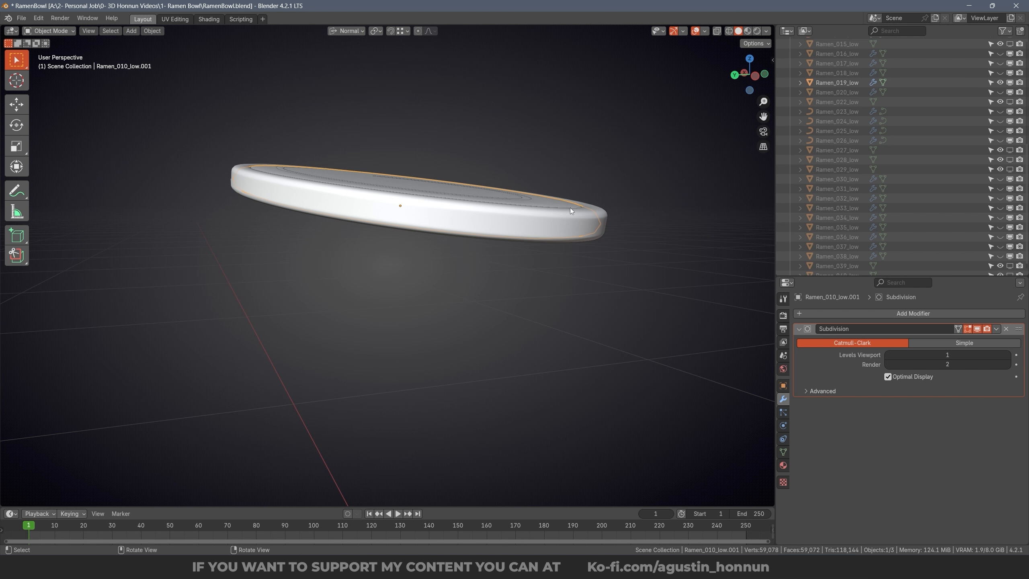
Step: Isolate the disc copy and bevel its upper and lower rim edge loops by about 0.08 cm with one segment
{"action": "key", "text": "shift+h"}
{"action": "middle_click_drag", "start_coordinate": [573, 222], "coordinate": [634, 262]}
{"action": "key", "text": "Tab"}
{"action": "key", "text": "ctrl+Tab"}
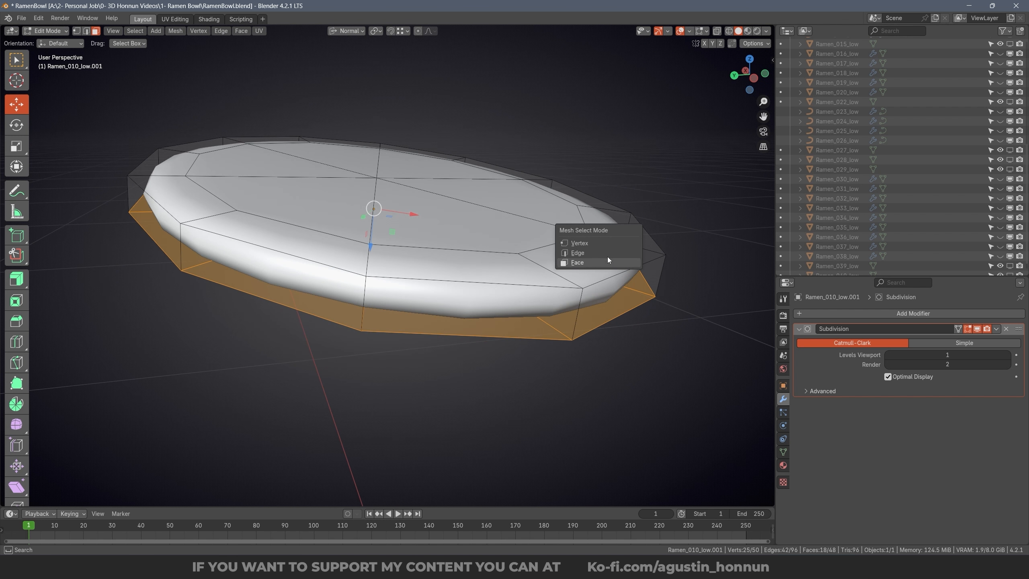
{"action": "left_click", "coordinate": [608, 252]}
{"action": "key", "text": "a"}
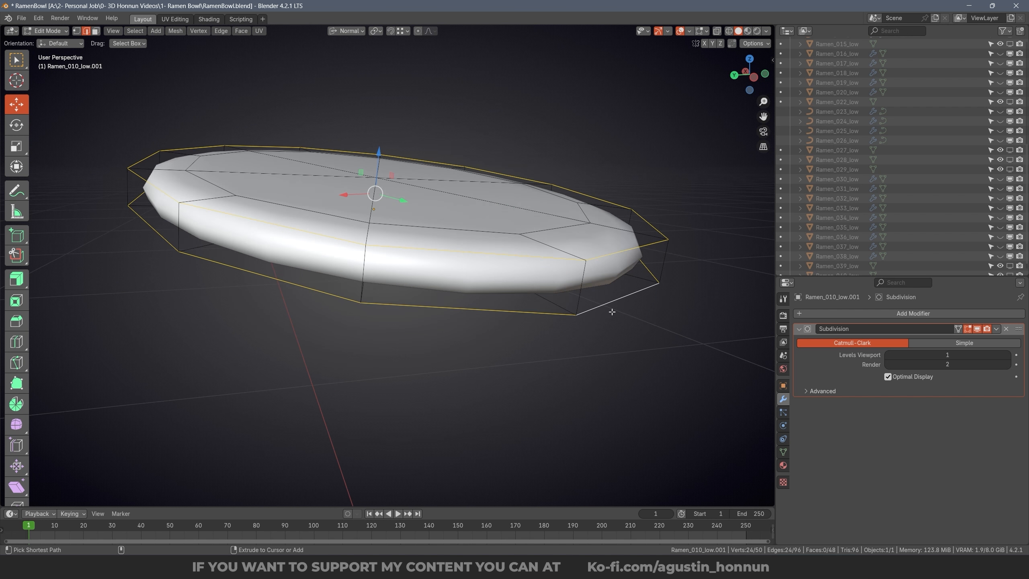
{"action": "key", "text": "ctrl+b"}
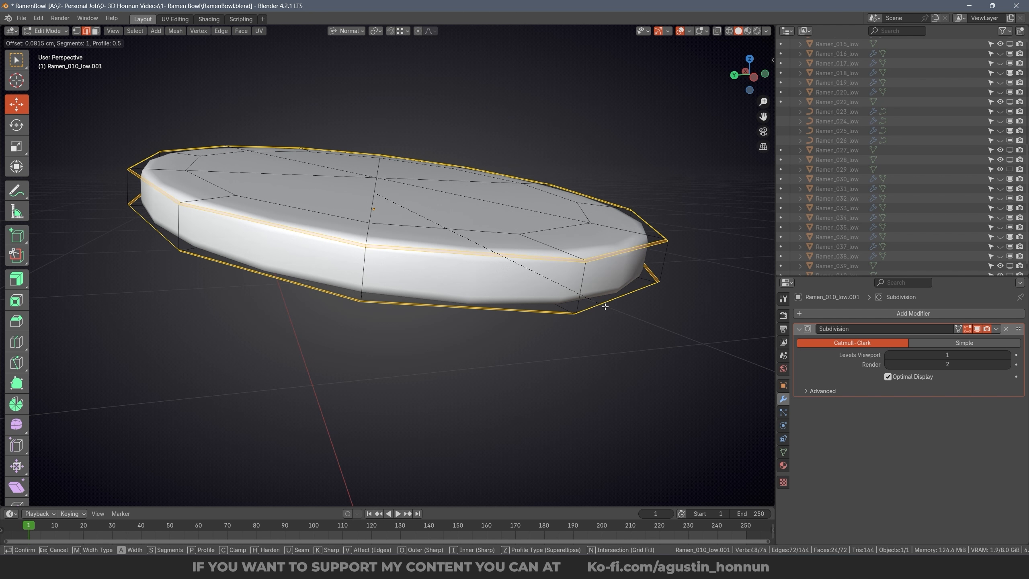
{"action": "left_click", "coordinate": [606, 309]}
Step: Return to Object Mode and hide the beveled disc copy to examine the original fish cake beneath it
{"action": "key", "text": "Tab"}
{"action": "middle_click_drag", "start_coordinate": [508, 270], "coordinate": [399, 289]}
{"action": "key", "text": "KP_Divide"}
{"action": "key", "text": "KP_Divide"}
{"action": "left_click", "coordinate": [459, 258]}
{"action": "key", "text": "Delete"}
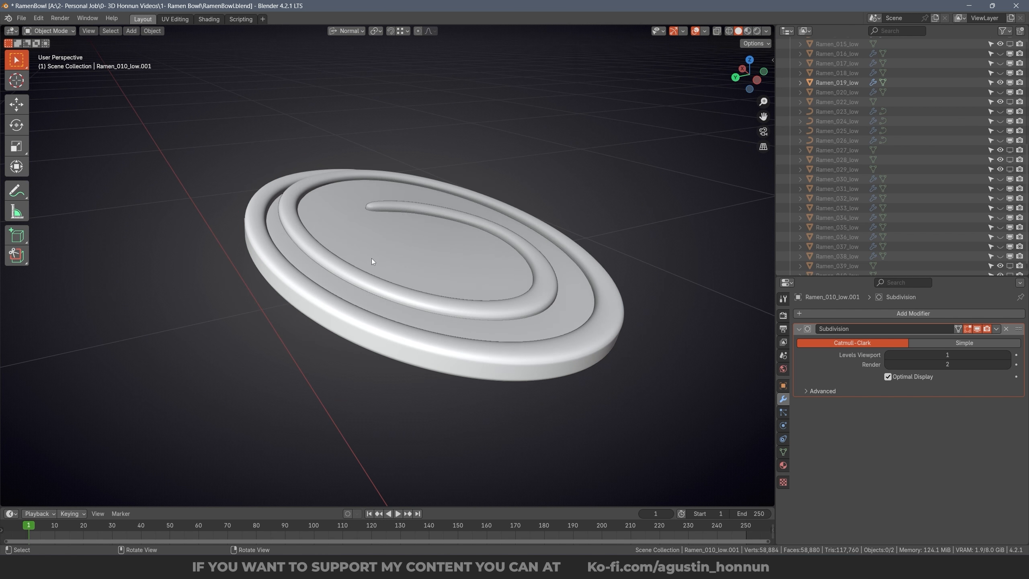
{"action": "left_click", "coordinate": [362, 273]}
{"action": "left_click", "coordinate": [361, 273], "text": "shift"}
{"action": "middle_click_drag", "start_coordinate": [401, 244], "coordinate": [401, 205]}
Step: Show all parts, isolate the fish cake pieces with disc copy Ramen_010_low.001 and select the copy
{"action": "key", "text": "alt+h"}
{"action": "left_click", "coordinate": [446, 106]}
{"action": "left_click_drag", "start_coordinate": [447, 106], "coordinate": [380, 180]}
{"action": "key", "text": "shift+h"}
{"action": "left_click", "coordinate": [434, 232]}
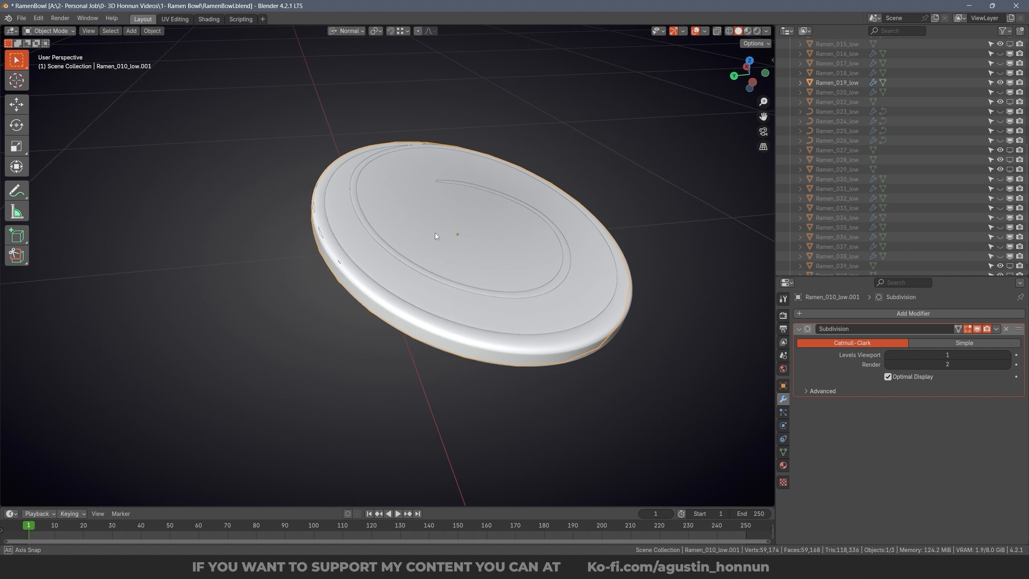
Step: Try moving the disc copy about 6.9 cm away above the original fish cake, then undo
{"action": "middle_click_drag", "start_coordinate": [435, 233], "coordinate": [503, 197]}
{"action": "key", "text": "g"}
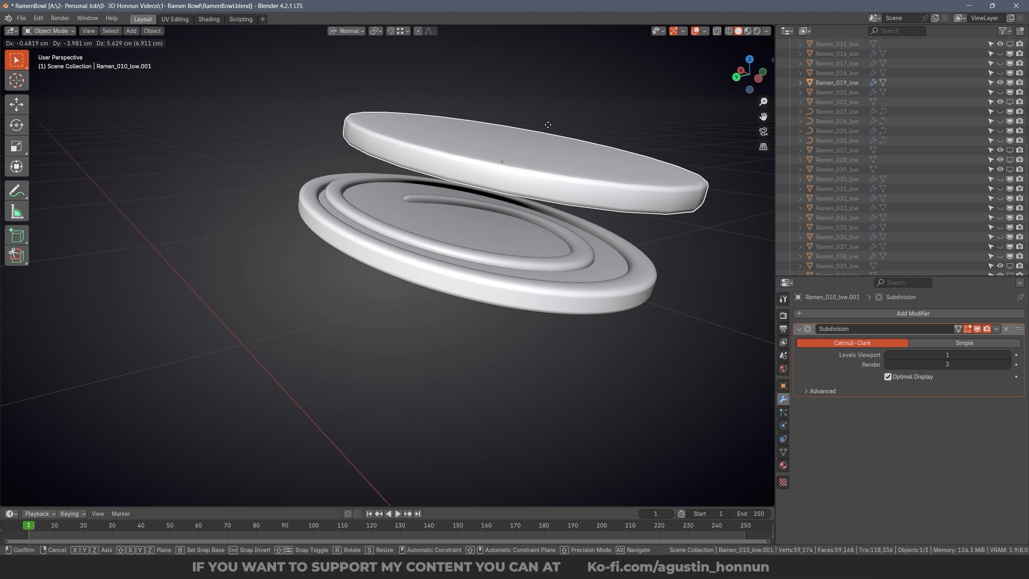
{"action": "left_click", "coordinate": [547, 124]}
{"action": "middle_click_drag", "start_coordinate": [587, 250], "coordinate": [597, 244]}
{"action": "left_click_drag", "start_coordinate": [615, 338], "coordinate": [529, 266]}
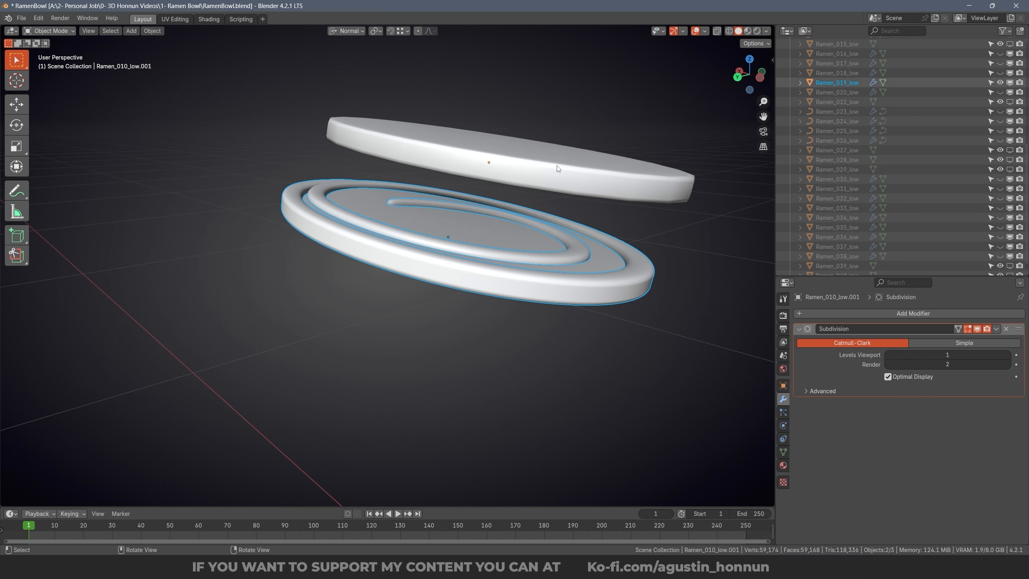
{"action": "key", "text": "ctrl+z"}
Step: Hide the disc copy and delete the two original fish cake objects it replaces
{"action": "middle_click_drag", "start_coordinate": [612, 196], "coordinate": [587, 252]}
{"action": "key", "text": "h"}
{"action": "left_click_drag", "start_coordinate": [602, 387], "coordinate": [345, 149]}
{"action": "key", "text": "x"}
{"action": "left_click", "coordinate": [532, 201]}
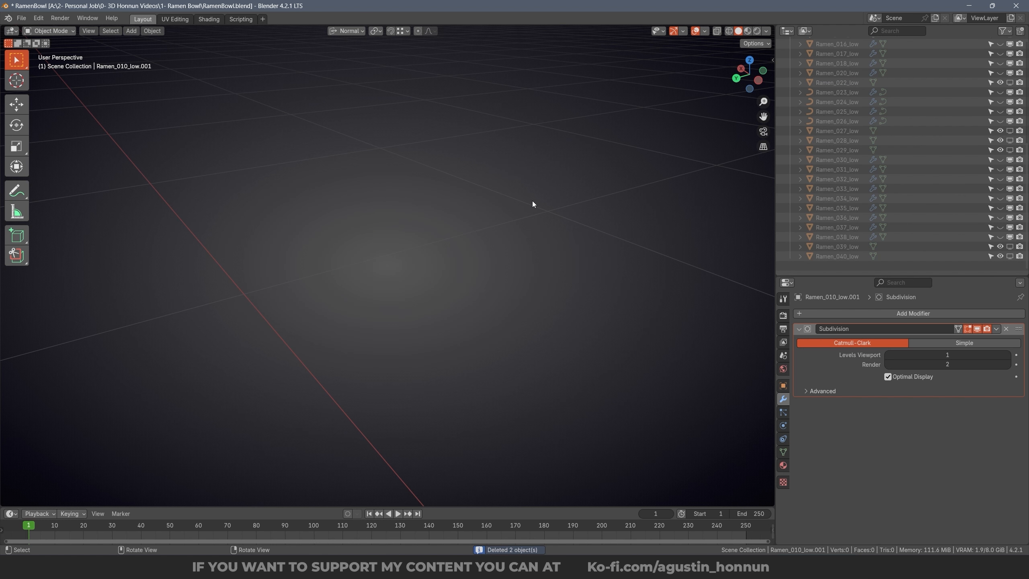
Step: Show all parts and duplicate the simplified disc onto the second fish cake, offset -9.0896 cm in X and 15.821 cm in Y
{"action": "key", "text": "alt+h"}
{"action": "key", "text": "alt+a"}
{"action": "middle_click_drag", "start_coordinate": [523, 210], "coordinate": [499, 275]}
{"action": "scroll", "coordinate": [433, 288], "scroll_direction": "down", "scroll_amount": 3}
{"action": "left_click", "coordinate": [432, 291]}
{"action": "scroll", "coordinate": [502, 268], "scroll_direction": "up", "scroll_amount": 1}
{"action": "middle_click_drag", "start_coordinate": [519, 247], "coordinate": [570, 280]}
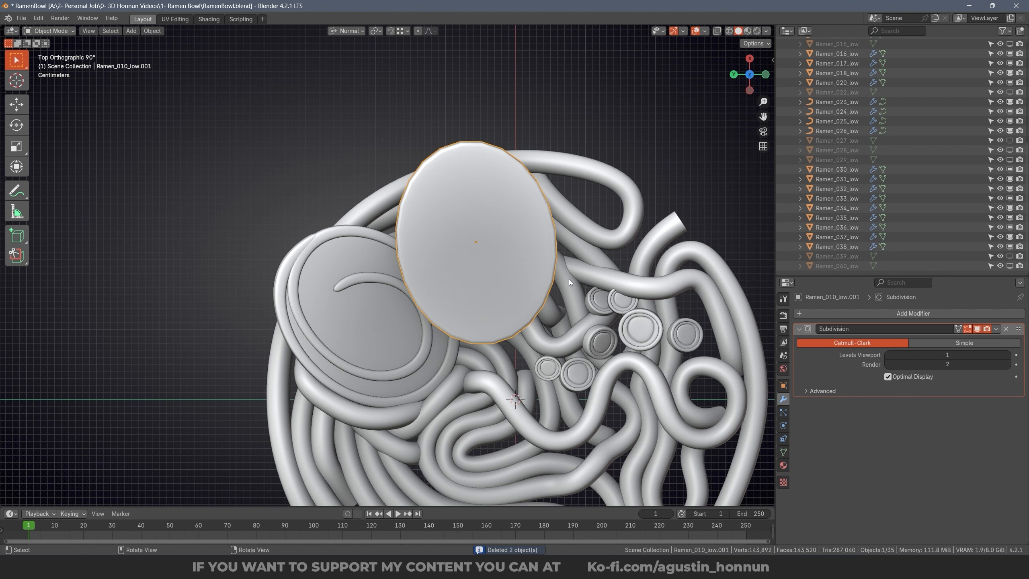
{"action": "key", "text": "shift+d"}
{"action": "left_click", "coordinate": [363, 371]}
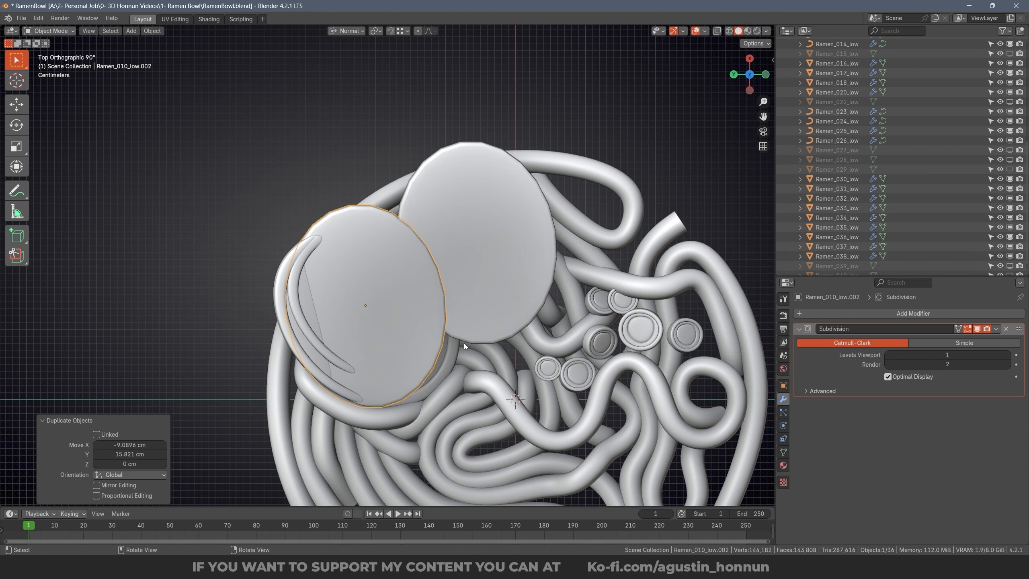
Step: Rotate duplicate Ramen_010_low.002 toward the second fish cake's orientation and isolate it with Ramen_020_low and Ramen_038_low
{"action": "key", "text": "r"}
{"action": "left_click", "coordinate": [450, 219]}
{"action": "middle_click_drag", "start_coordinate": [450, 219], "coordinate": [261, 253]}
{"action": "key", "text": "alt+a"}
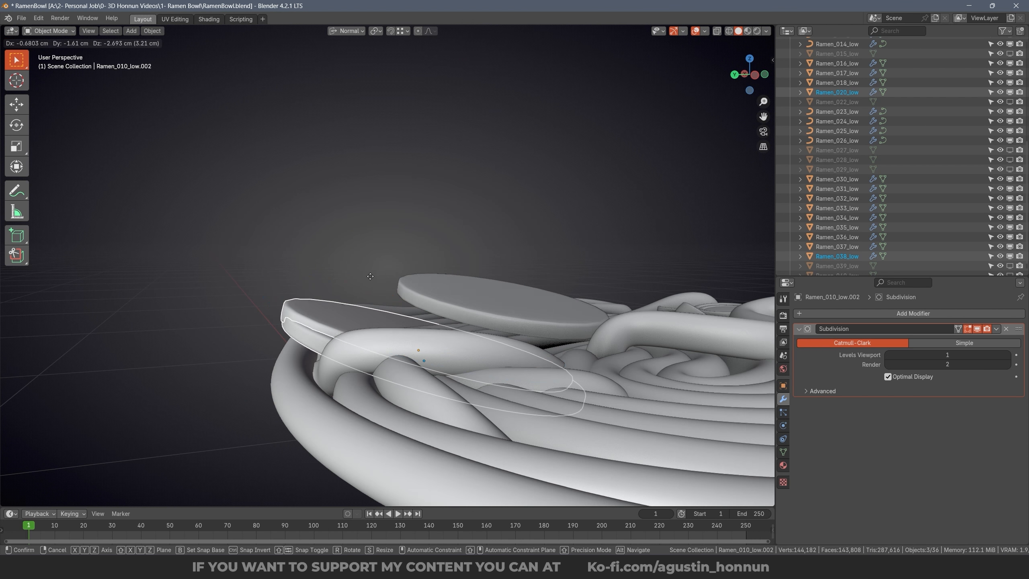
{"action": "key", "text": "KP_Divide"}
Step: Move and rotate Ramen_010_low.002 until it overlaps the original second fish cake
{"action": "key", "text": "g"}
{"action": "left_click", "coordinate": [547, 322]}
{"action": "middle_click_drag", "start_coordinate": [548, 323], "coordinate": [599, 203]}
{"action": "key", "text": "g"}
{"action": "left_click", "coordinate": [353, 257]}
{"action": "key", "text": "r"}
{"action": "key", "text": "g"}
{"action": "key", "text": "r"}
{"action": "key", "text": "g"}
{"action": "left_click", "coordinate": [497, 216]}
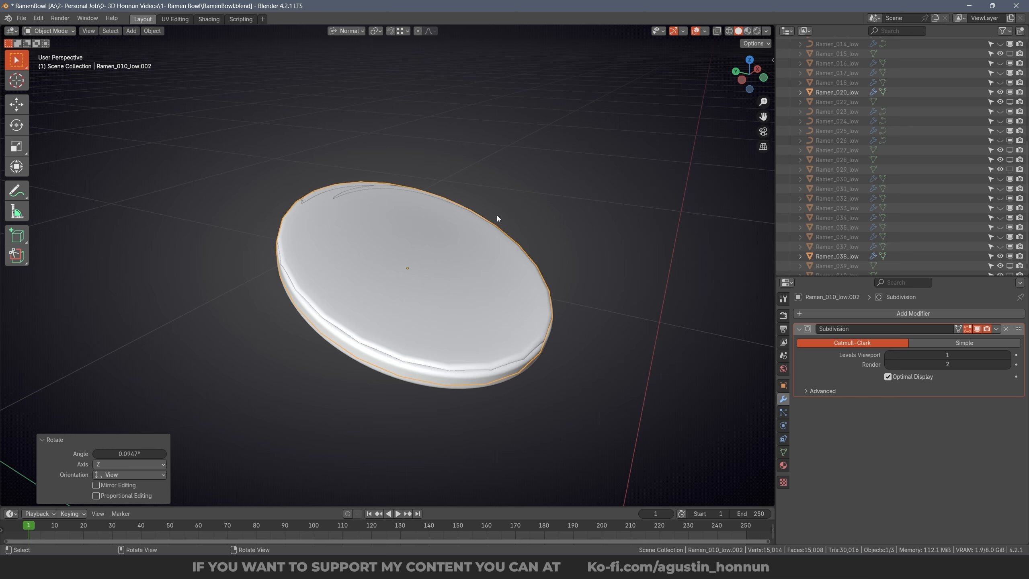
{"action": "middle_click_drag", "start_coordinate": [497, 216], "coordinate": [470, 247]}
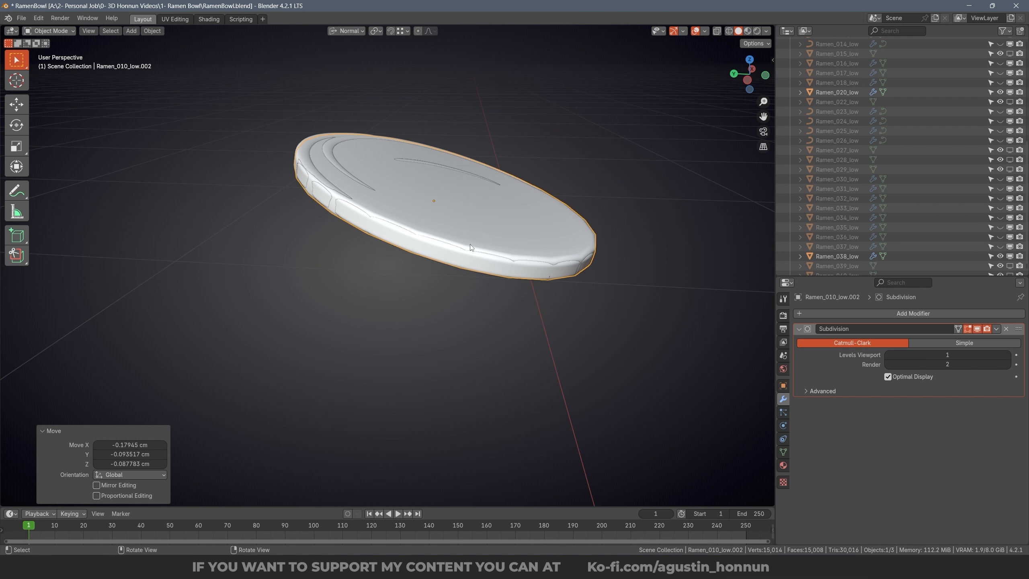
Step: Hide the aligned disc and delete the original fish cake objects Ramen_020_low and Ramen_038_low
{"action": "key", "text": "h"}
{"action": "left_click_drag", "start_coordinate": [292, 35], "coordinate": [620, 426]}
{"action": "key", "text": "x"}
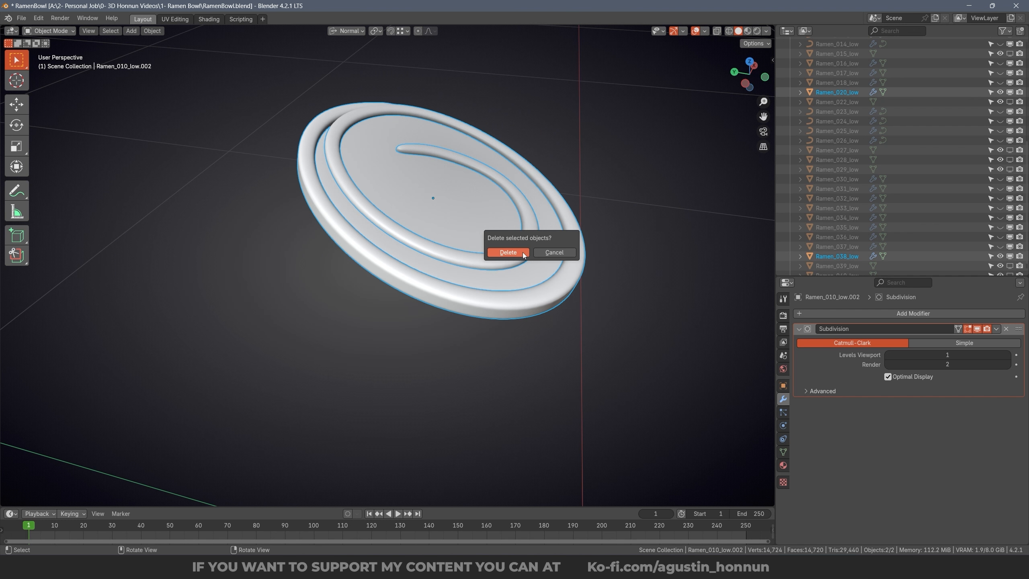
{"action": "left_click", "coordinate": [522, 252]}
Step: Show all hidden parts and select both simplified discs, Ramen_010_low.001 and Ramen_010_low.002
{"action": "key", "text": "alt+h"}
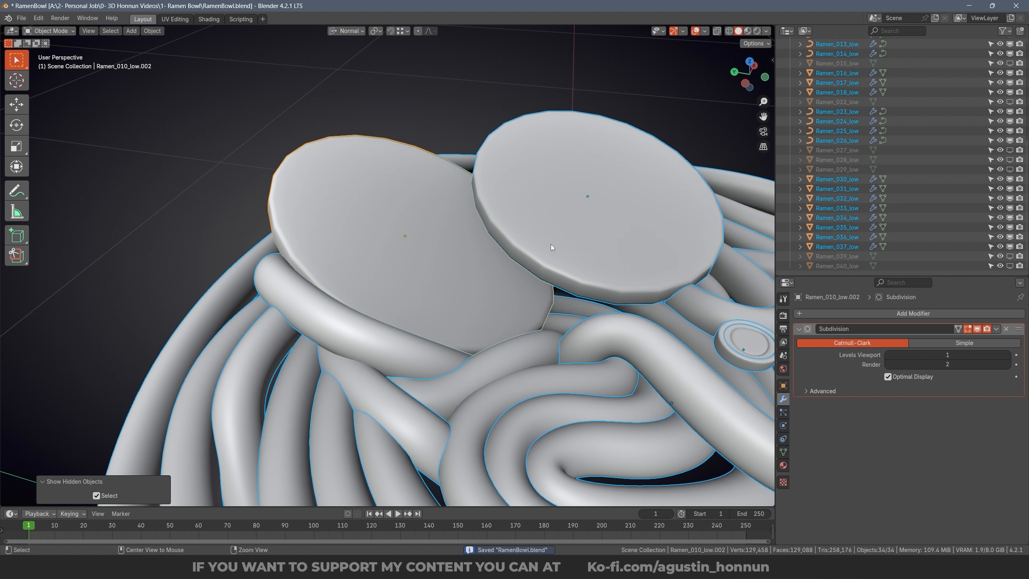
{"action": "scroll", "coordinate": [410, 237], "scroll_direction": "down", "scroll_amount": 5}
{"action": "middle_click_drag", "start_coordinate": [410, 237], "coordinate": [367, 224]}
{"action": "left_click", "coordinate": [413, 191], "text": "shift"}
{"action": "scroll", "coordinate": [368, 225], "scroll_direction": "up", "scroll_amount": 3}
{"action": "key", "text": "ctrl+a"}
{"action": "left_click", "coordinate": [472, 221]}
{"action": "mouse_move", "coordinate": [474, 222]}
{"action": "middle_mouse_down"}
{"action": "mouse_move", "coordinate": [420, 196]}
{"action": "mouse_move", "coordinate": [462, 228]}
{"action": "mouse_move", "coordinate": [479, 196]}
{"action": "mouse_move", "coordinate": [480, 238]}
{"action": "middle_mouse_up"}
{"action": "left_click", "coordinate": [481, 237], "text": "shift"}
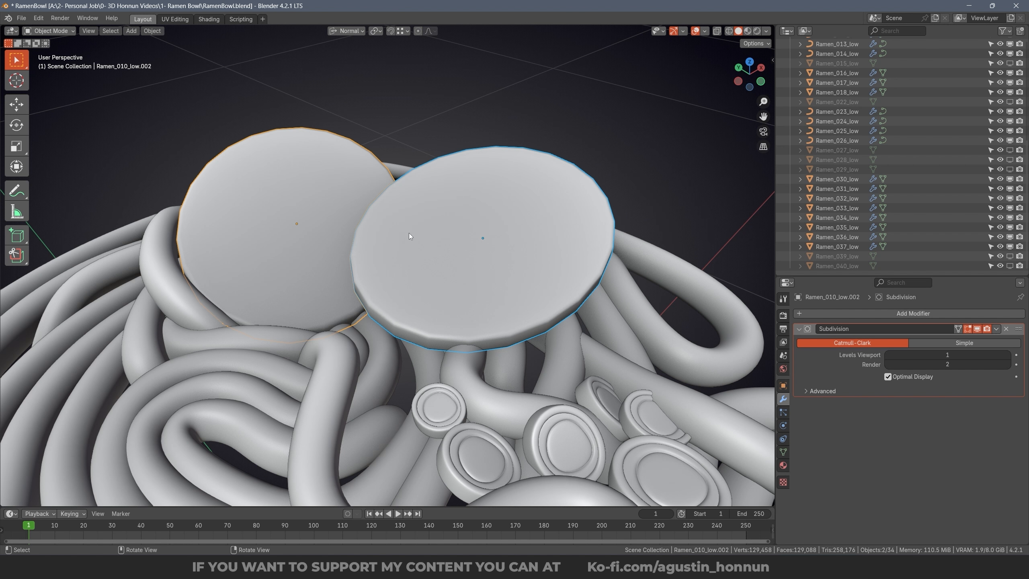
Step: Apply the Subdivision modifier on both simplified discs
{"action": "key", "text": "Tab"}
{"action": "key", "text": "Tab"}
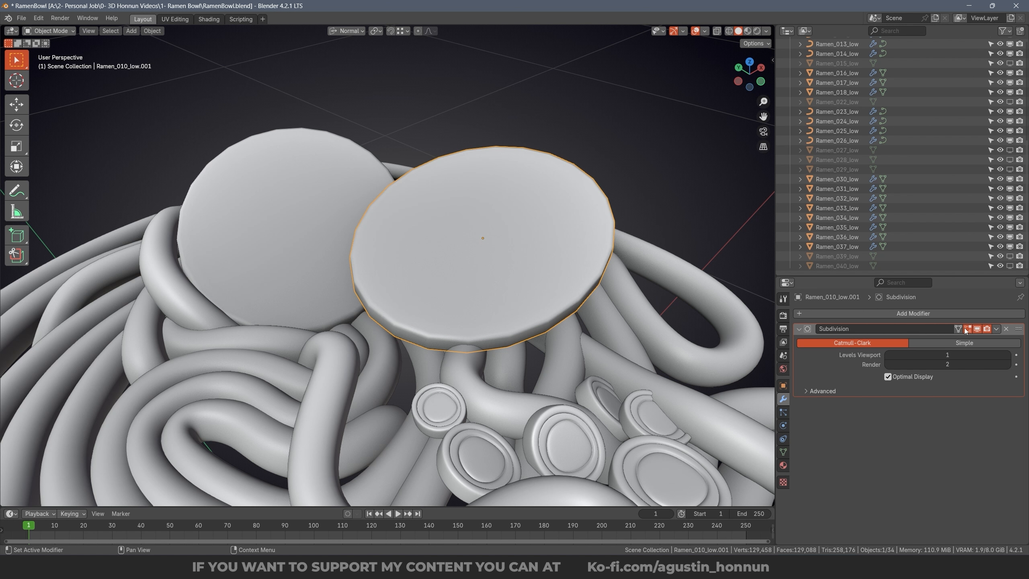
{"action": "key", "text": "ctrl+a"}
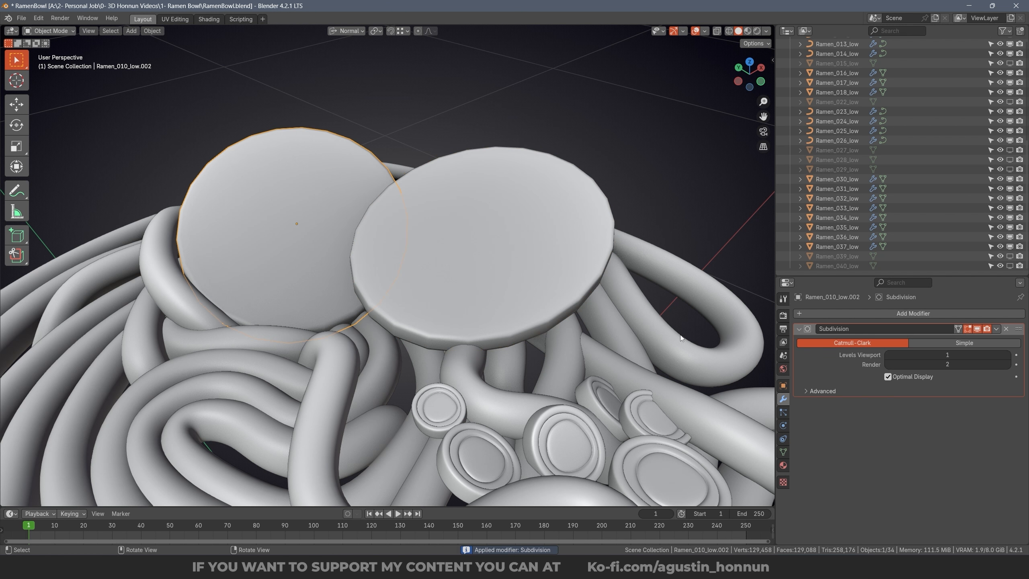
{"action": "left_click", "coordinate": [479, 278], "text": "shift"}
{"action": "key", "text": "Tab"}
{"action": "key", "text": "Tab"}
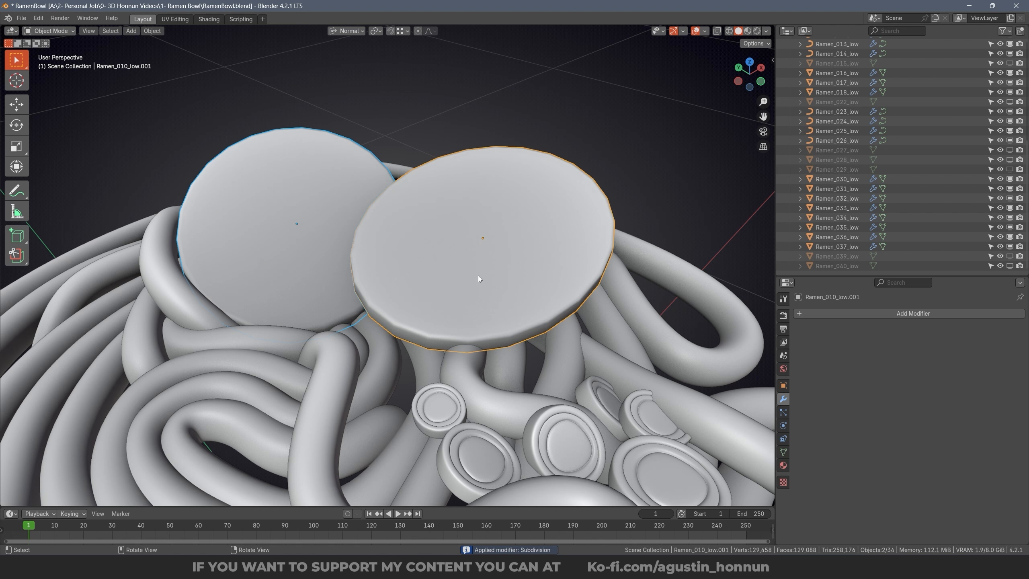
Step: Isolate both discs and open them together in Edit Mode with edge selection
{"action": "left_click", "coordinate": [492, 268], "text": "shift"}
{"action": "key", "text": "shift+h"}
{"action": "middle_click_drag", "start_coordinate": [502, 271], "coordinate": [461, 230]}
{"action": "key", "text": "Tab"}
{"action": "key", "text": "ctrl+Tab"}
{"action": "left_click", "coordinate": [462, 232]}
{"action": "key", "text": "a"}
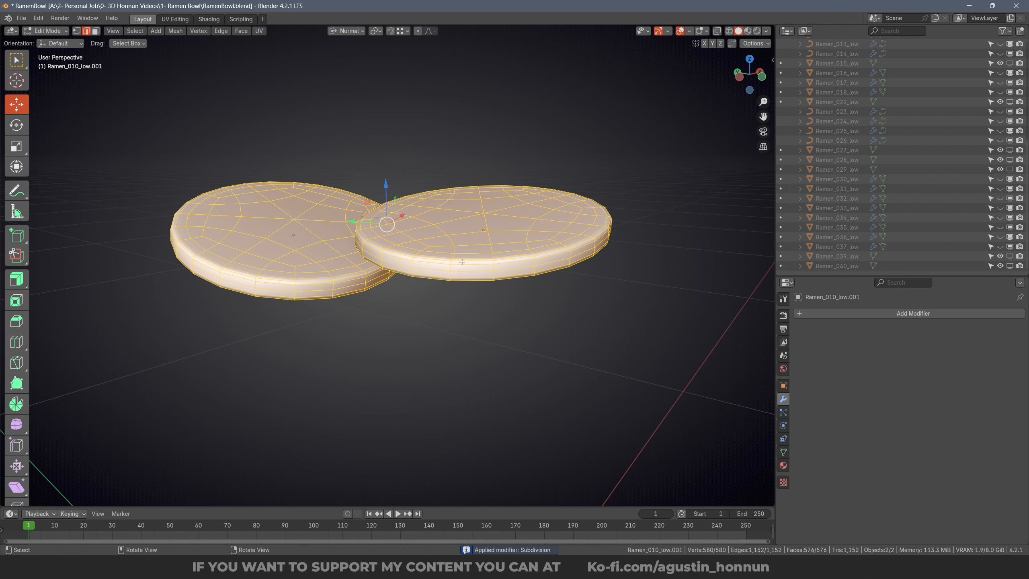
Step: Select the middle edge loop around the side wall of each disc and dissolve both loops
{"action": "key", "text": "a"}
{"action": "left_click", "coordinate": [471, 272], "text": "alt"}
{"action": "middle_click_drag", "start_coordinate": [472, 272], "coordinate": [454, 239]}
{"action": "scroll", "coordinate": [449, 240], "scroll_direction": "up", "scroll_amount": 1}
{"action": "left_click", "coordinate": [337, 257], "text": "alt+shift"}
{"action": "key", "text": "x"}
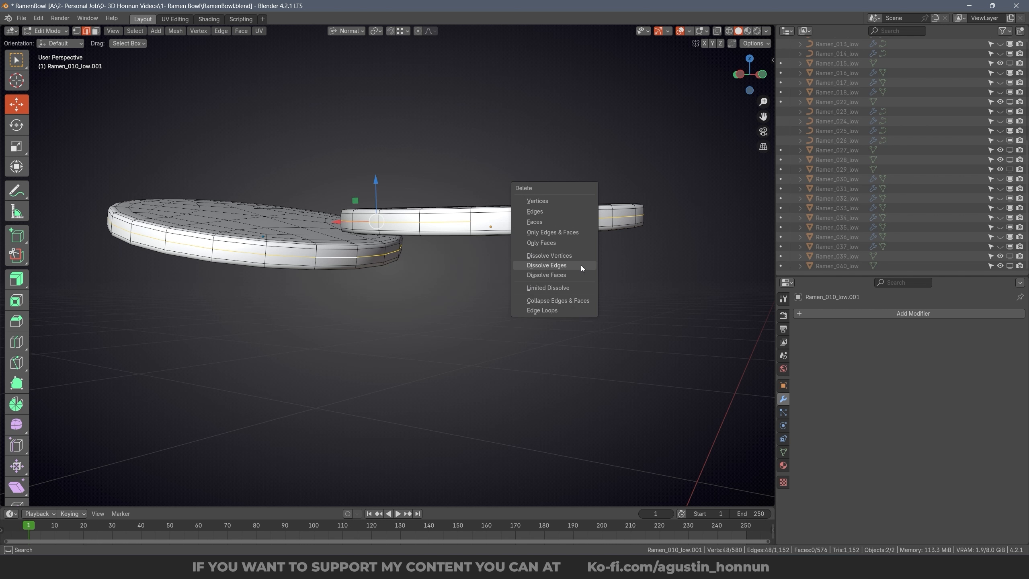
{"action": "left_click", "coordinate": [580, 265]}
Step: Dissolve the edge loop just inside the rim on the top face of both discs
{"action": "middle_click_drag", "start_coordinate": [567, 268], "coordinate": [405, 227]}
{"action": "scroll", "coordinate": [392, 262], "scroll_direction": "up", "scroll_amount": 3}
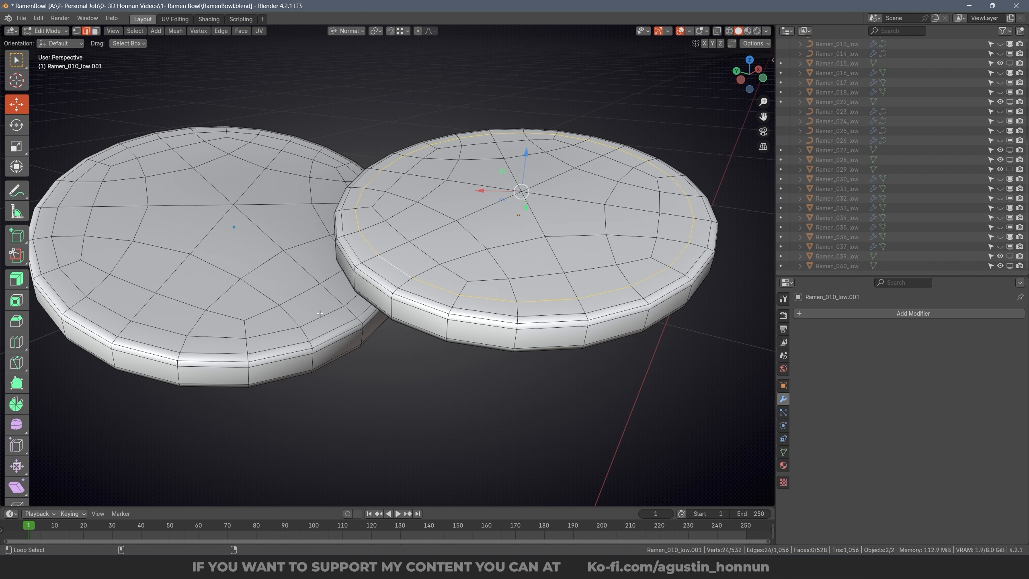
{"action": "key", "text": "x"}
{"action": "left_click", "coordinate": [632, 293]}
Step: Dissolve the matching inner rim edge loop on the underside of both discs and return to Object Mode
{"action": "middle_click_drag", "start_coordinate": [632, 292], "coordinate": [361, 124]}
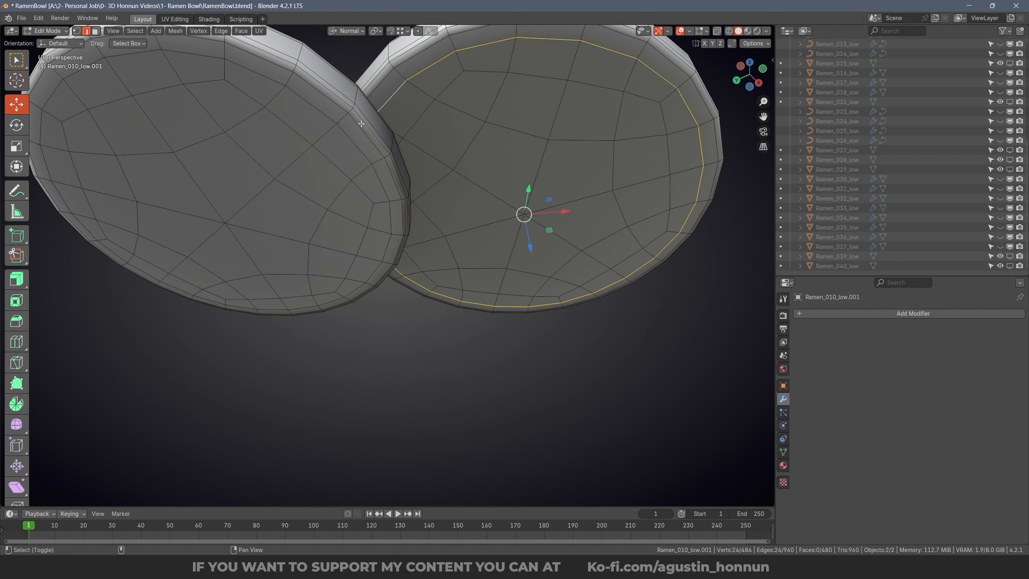
{"action": "key", "text": "x"}
{"action": "left_click", "coordinate": [567, 181]}
{"action": "middle_click_drag", "start_coordinate": [567, 181], "coordinate": [526, 273]}
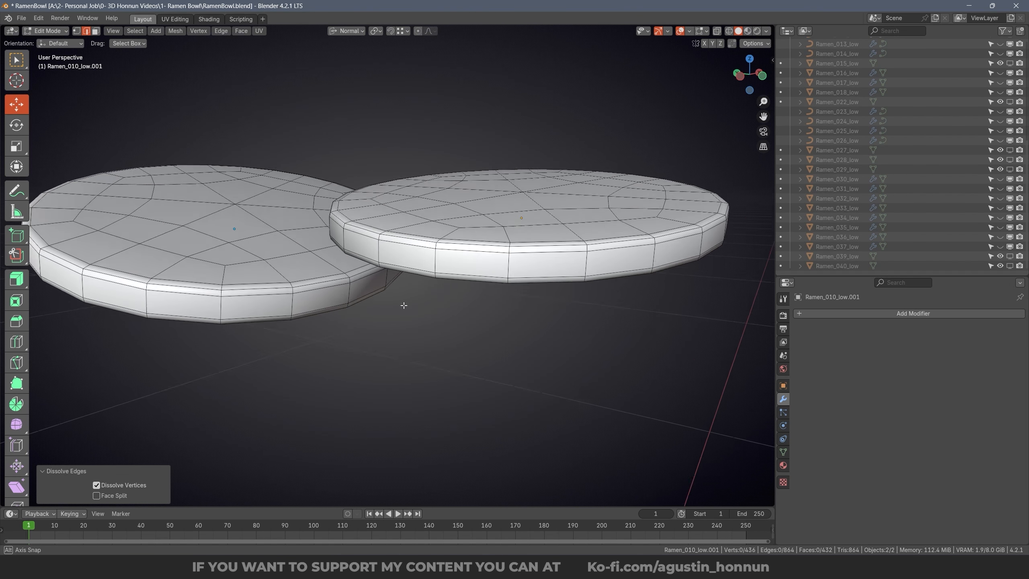
{"action": "scroll", "coordinate": [526, 273], "scroll_direction": "down", "scroll_amount": 3}
{"action": "key", "text": "Tab"}
{"action": "middle_click_drag", "start_coordinate": [516, 218], "coordinate": [483, 283]}
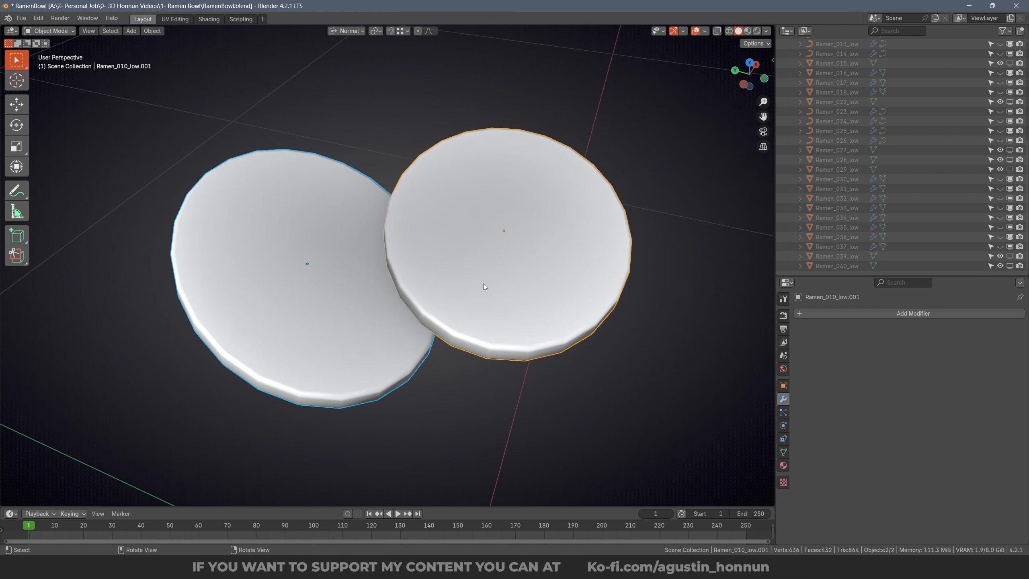
Step: Select all the round ringed toppings among the noodles, both outer rings and inner cores, and isolate them
{"action": "scroll", "coordinate": [482, 229], "scroll_direction": "down", "scroll_amount": 3}
{"action": "left_click", "coordinate": [483, 229]}
{"action": "left_click", "coordinate": [397, 239], "text": "shift"}
{"action": "scroll", "coordinate": [914, 146], "scroll_direction": "up", "scroll_amount": 8}
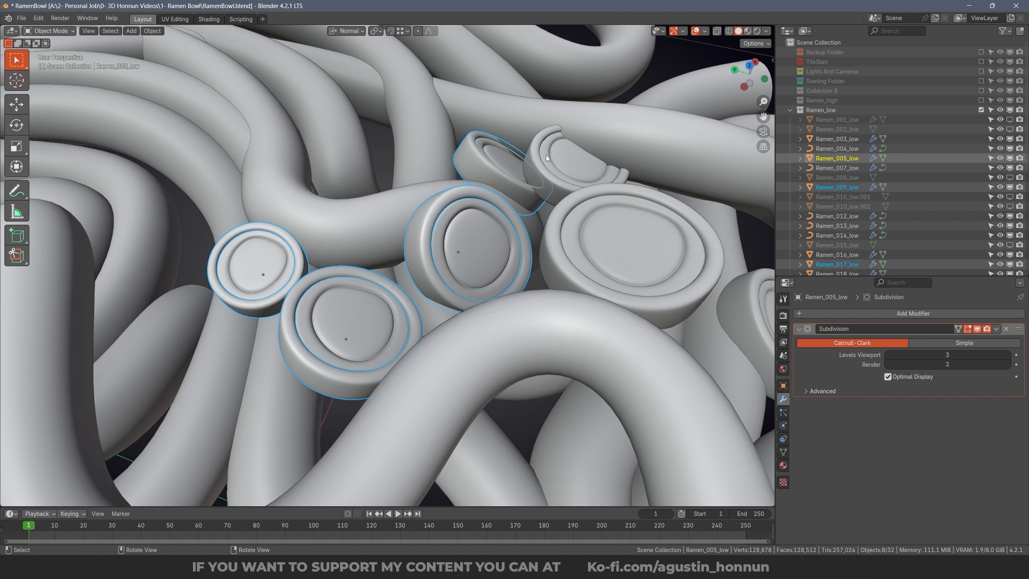
{"action": "left_click", "coordinate": [550, 182], "text": "shift"}
{"action": "left_click", "coordinate": [632, 243], "text": "shift"}
{"action": "middle_click_drag", "start_coordinate": [675, 248], "coordinate": [567, 214], "text": "shift"}
{"action": "left_click", "coordinate": [671, 299], "text": "shift"}
{"action": "key", "text": "shift+h"}
{"action": "scroll", "coordinate": [511, 305], "scroll_direction": "down", "scroll_amount": 7}
{"action": "middle_click_drag", "start_coordinate": [511, 305], "coordinate": [538, 198]}
{"action": "scroll", "coordinate": [538, 199], "scroll_direction": "up", "scroll_amount": 6}
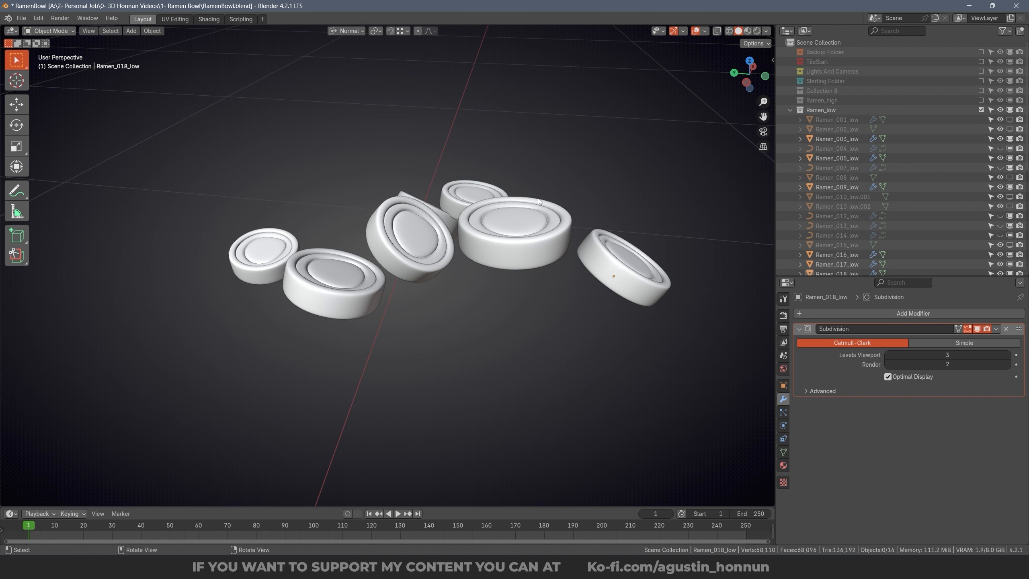
Step: Set the Subdivision level to 1 on all the isolated ringed toppings
{"action": "middle_click_drag", "start_coordinate": [703, 443], "coordinate": [697, 457]}
{"action": "left_click", "coordinate": [476, 298]}
{"action": "key", "text": "ctrl+1"}
{"action": "middle_click_drag", "start_coordinate": [476, 297], "coordinate": [481, 308]}
{"action": "left_click", "coordinate": [612, 284]}
{"action": "key", "text": "ctrl+1"}
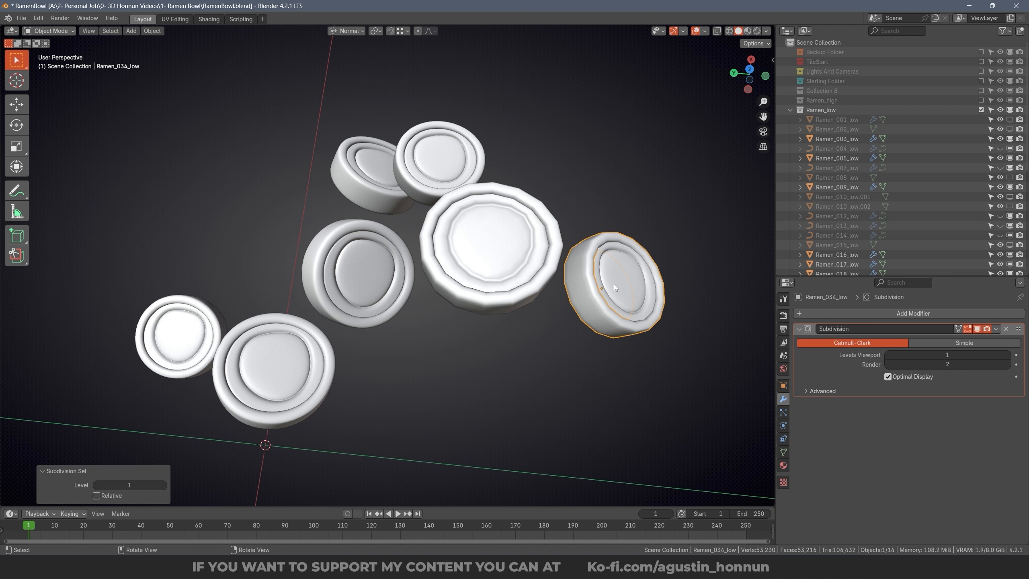
{"action": "middle_click_drag", "start_coordinate": [614, 285], "coordinate": [516, 307]}
{"action": "key", "text": "a"}
{"action": "key", "text": "ctrl+1"}
Step: Inspect the faceted toppings, deselect everything and save the file
{"action": "left_click", "coordinate": [473, 361]}
{"action": "middle_click_drag", "start_coordinate": [502, 222], "coordinate": [484, 140]}
{"action": "key", "text": "a"}
{"action": "key", "text": "alt+a"}
{"action": "key", "text": "a"}
{"action": "key", "text": "alt+a"}
{"action": "left_click", "coordinate": [499, 254]}
{"action": "key", "text": "alt+a"}
{"action": "scroll", "coordinate": [541, 326], "scroll_direction": "down", "scroll_amount": 5}
{"action": "scroll", "coordinate": [522, 187], "scroll_direction": "up", "scroll_amount": 4}
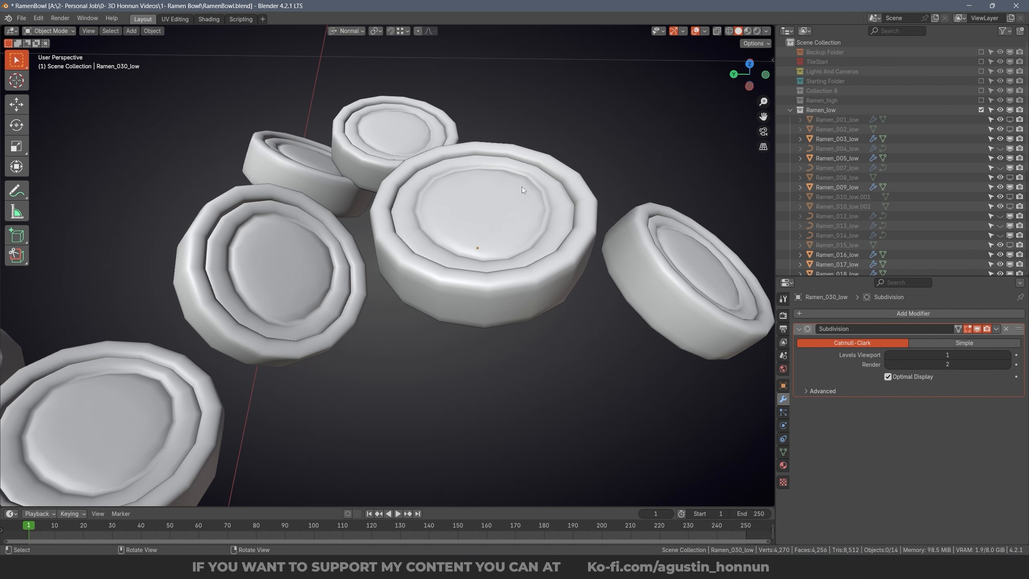
{"action": "key", "text": "ctrl+s"}
{"action": "scroll", "coordinate": [526, 232], "scroll_direction": "down", "scroll_amount": 4}
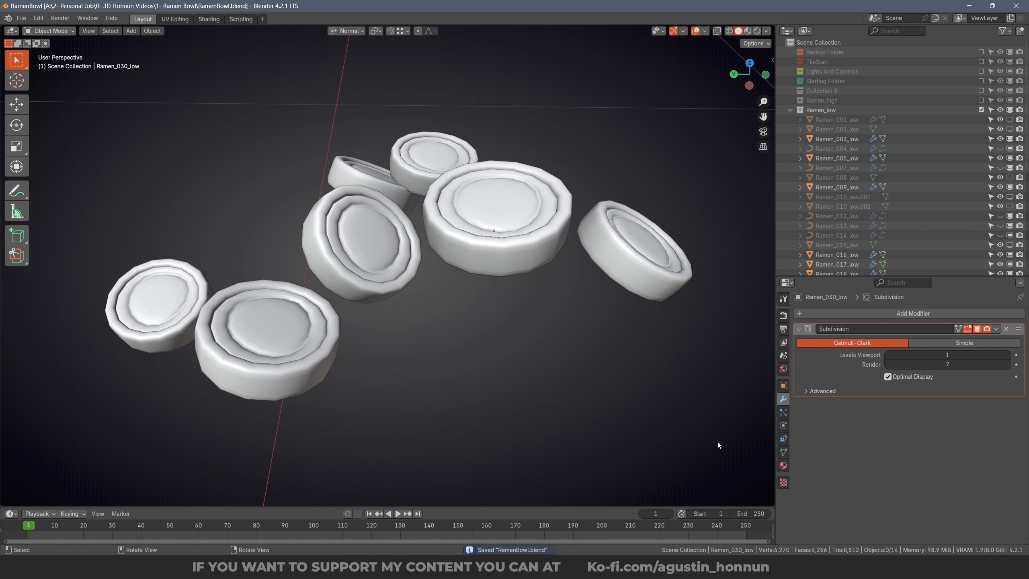
Step: Select all the isolated toppings and convert them to meshes so their Subdivision modifiers are baked in
{"action": "key", "text": "a"}
{"action": "middle_click_drag", "start_coordinate": [502, 211], "coordinate": [531, 249]}
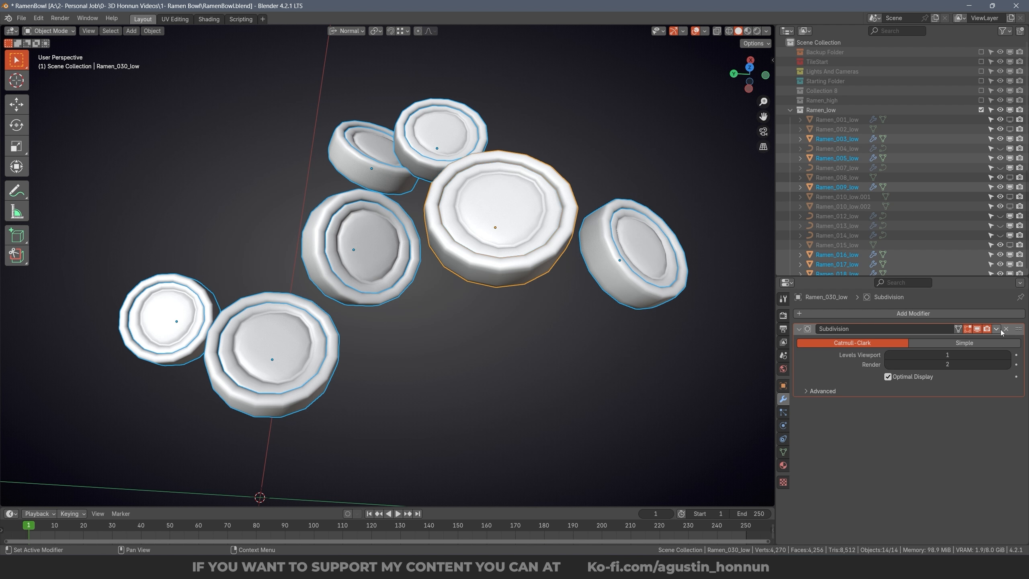
{"action": "left_click", "coordinate": [970, 341]}
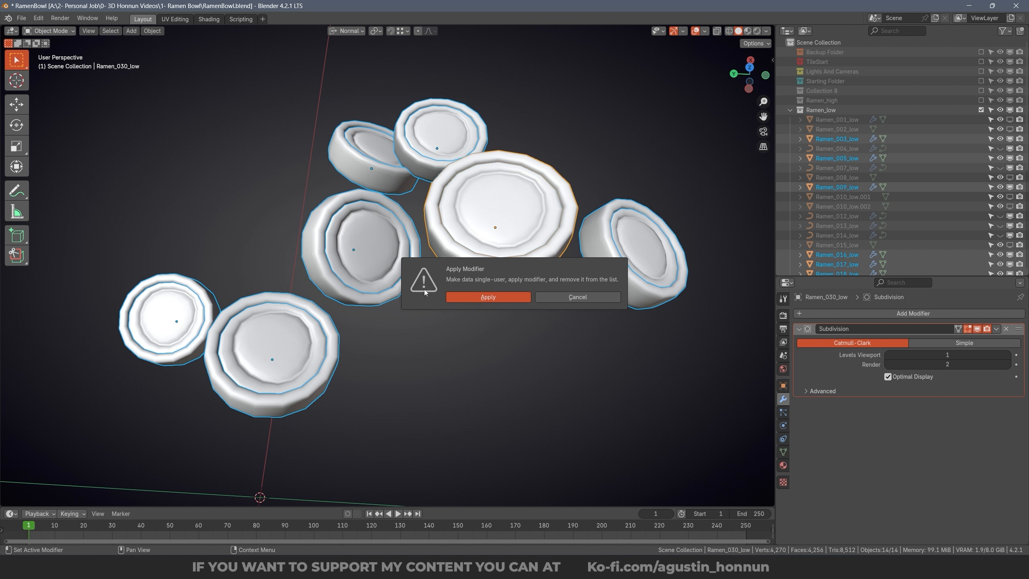
{"action": "left_click", "coordinate": [599, 299]}
{"action": "middle_click_drag", "start_coordinate": [491, 184], "coordinate": [526, 271]}
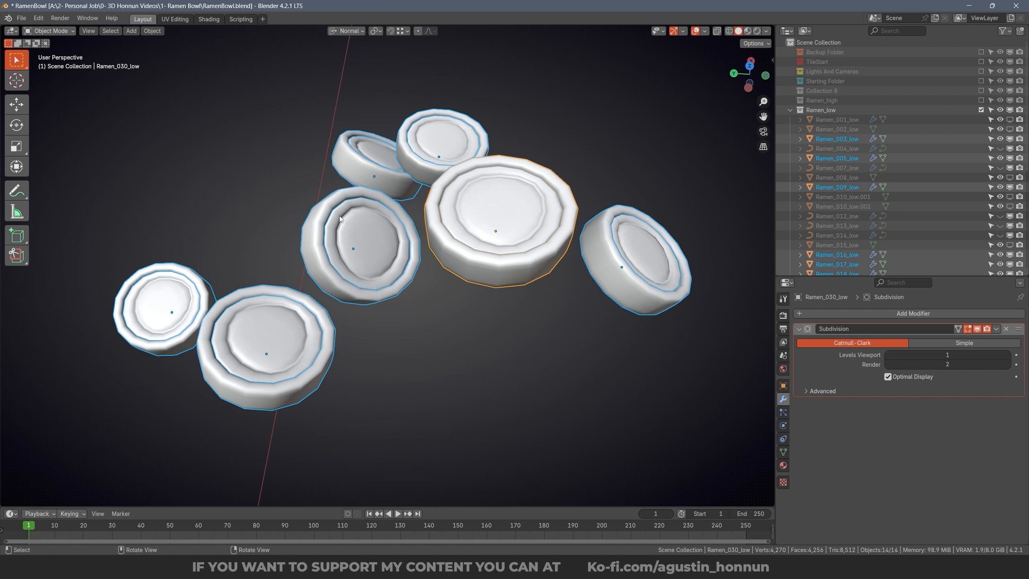
{"action": "left_click", "coordinate": [150, 31]}
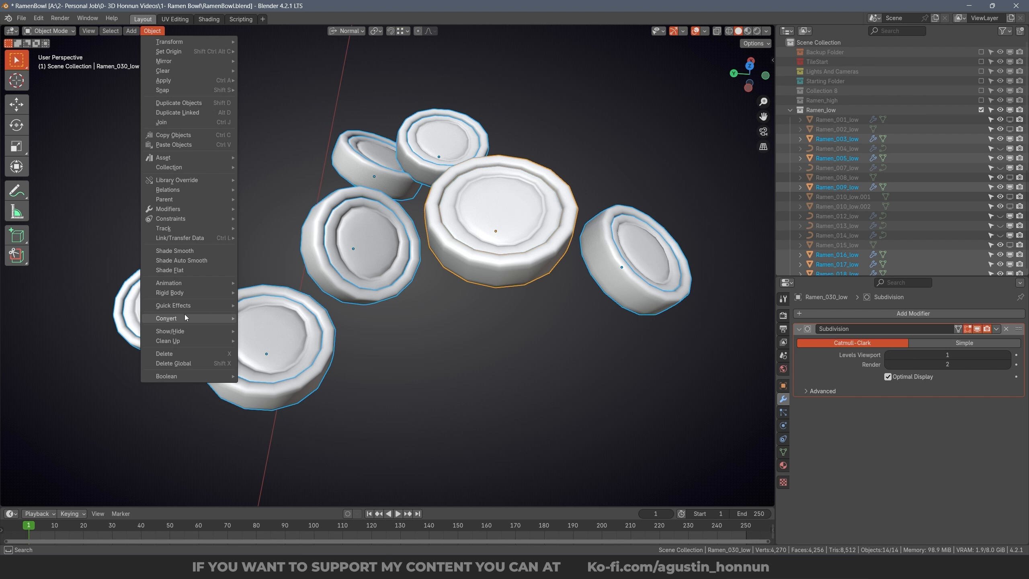
{"action": "mouse_move", "coordinate": [184, 317]}
{"action": "left_click", "coordinate": [278, 319]}
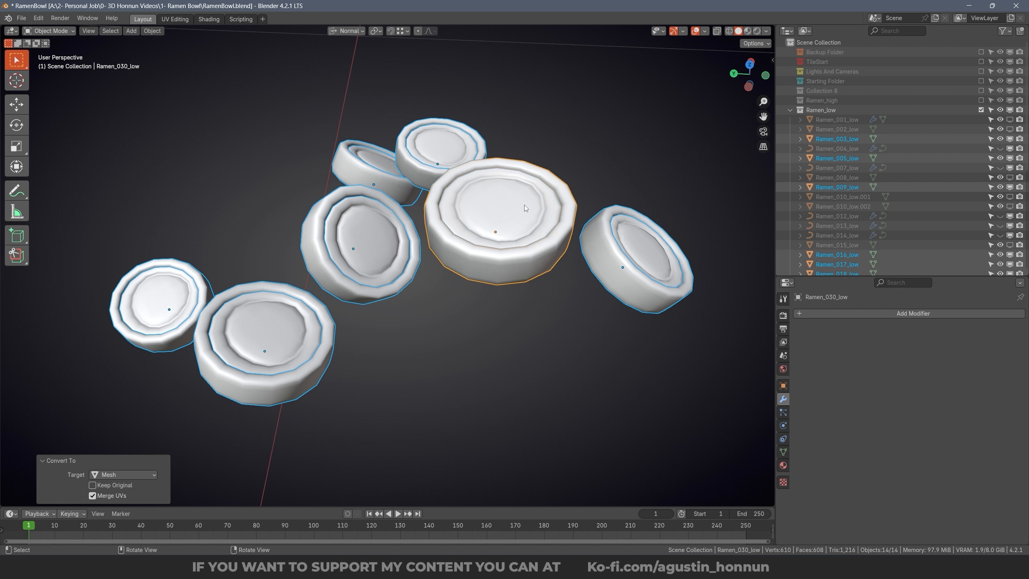
{"action": "key", "text": "Tab"}
{"action": "key", "text": "Tab"}
{"action": "key", "text": "a"}
{"action": "key", "text": "a"}
{"action": "key", "text": "Tab"}
{"action": "key", "text": "a"}
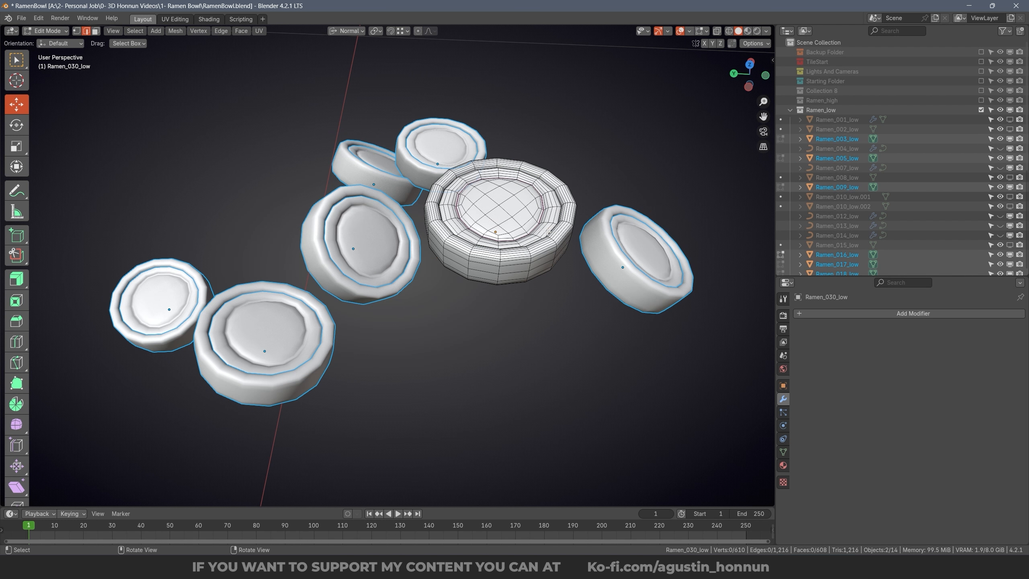
{"action": "key", "text": "a"}
{"action": "key", "text": "Tab"}
{"action": "key", "text": "a"}
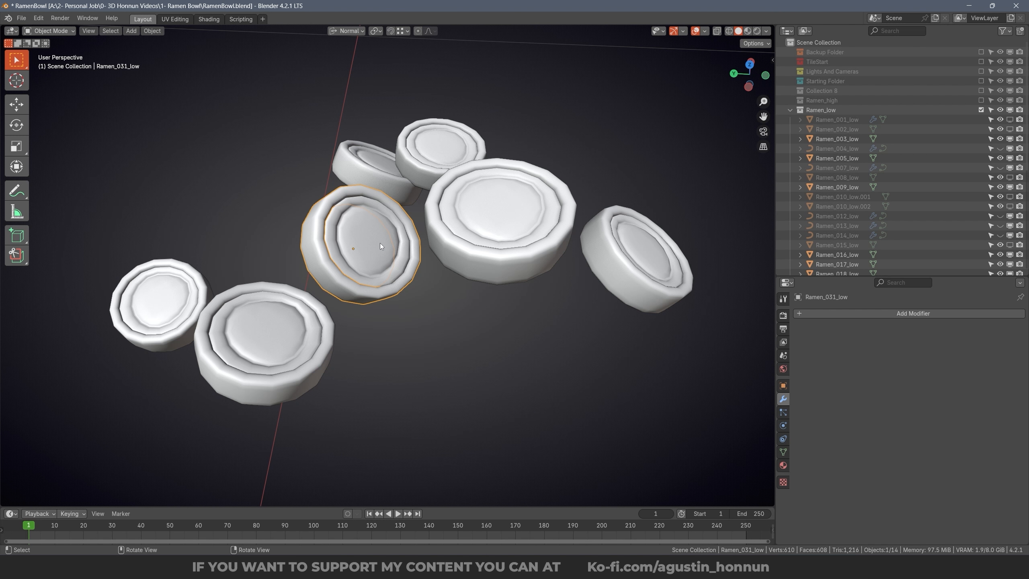
Step: Test-move part of one outer ring's rim to check which toppings share its mesh data, and cancel the move
{"action": "key", "text": "Tab"}
{"action": "left_click", "coordinate": [411, 276]}
{"action": "middle_click_drag", "start_coordinate": [413, 276], "coordinate": [457, 254]}
{"action": "key", "text": "g"}
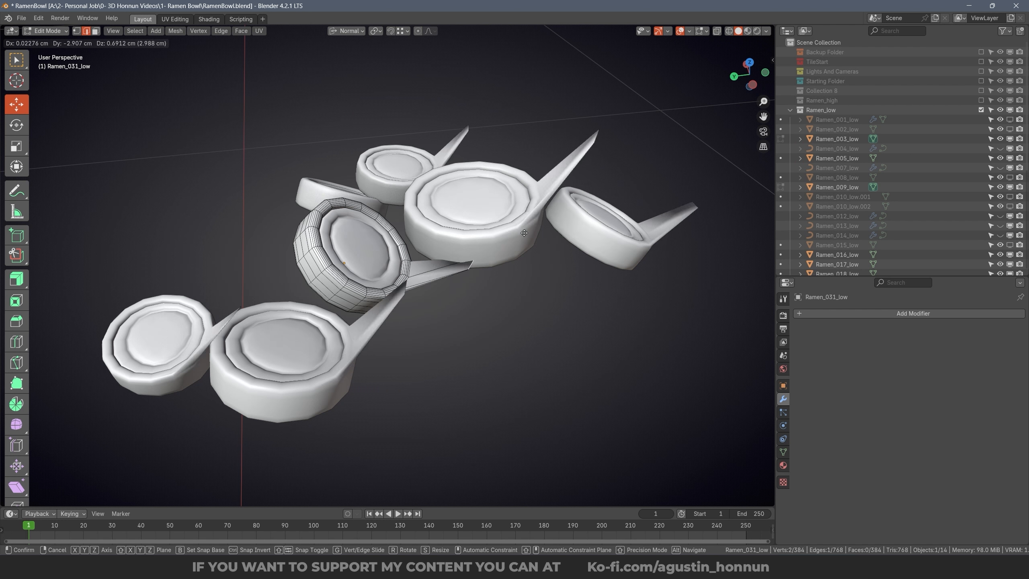
{"action": "key", "text": "Escape"}
{"action": "middle_click_drag", "start_coordinate": [523, 228], "coordinate": [500, 193]}
{"action": "key", "text": "Tab"}
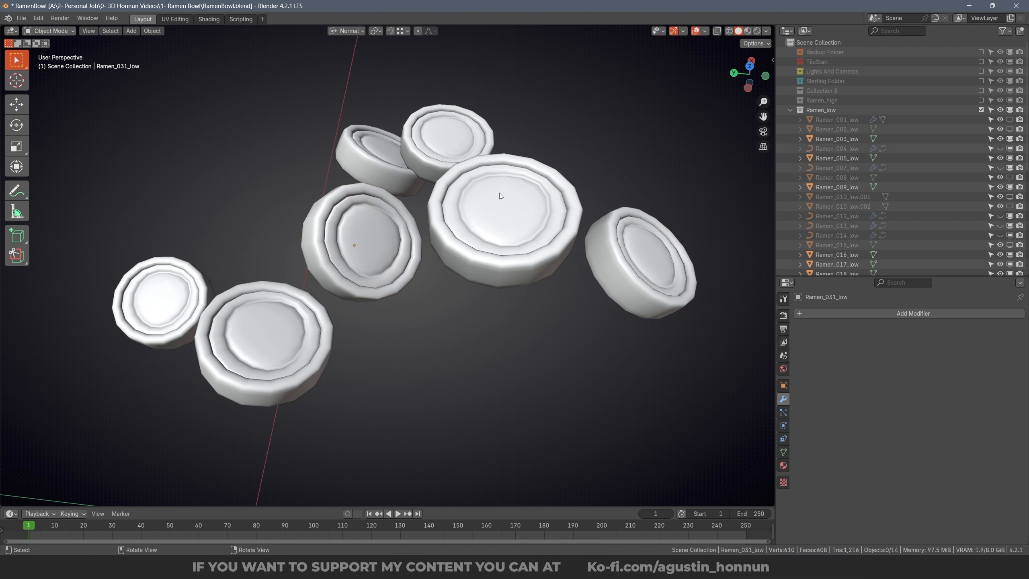
{"action": "key", "text": "a"}
{"action": "scroll", "coordinate": [551, 196], "scroll_direction": "up", "scroll_amount": 2}
{"action": "key", "text": "Tab"}
{"action": "key", "text": "ctrl+Tab"}
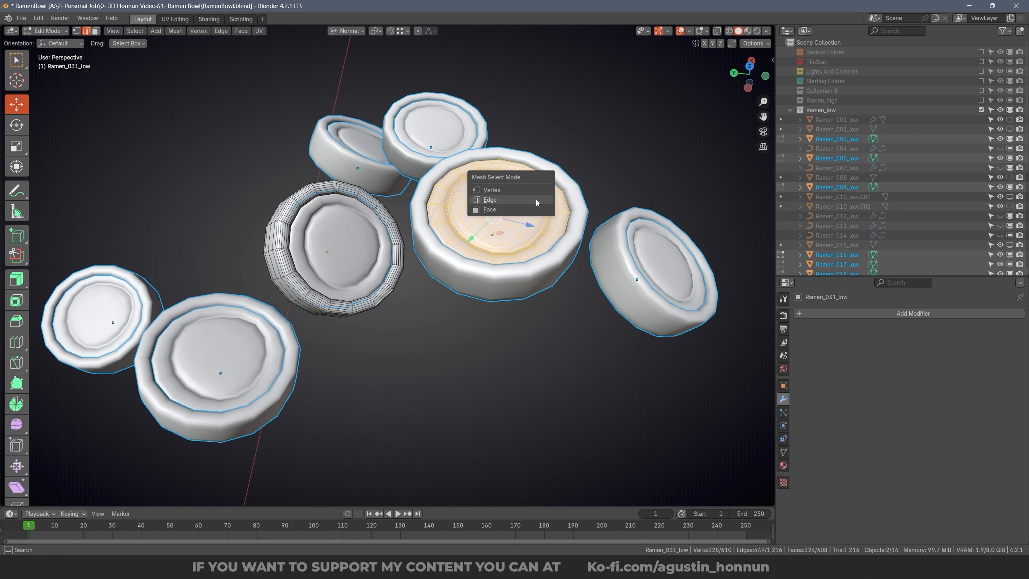
{"action": "left_click", "coordinate": [535, 200]}
{"action": "key", "text": "alt+a"}
Step: Select only the large topping's outer ring and inner core and open both in Edit Mode with nothing selected
{"action": "key", "text": "Tab"}
{"action": "key", "text": "alt+a"}
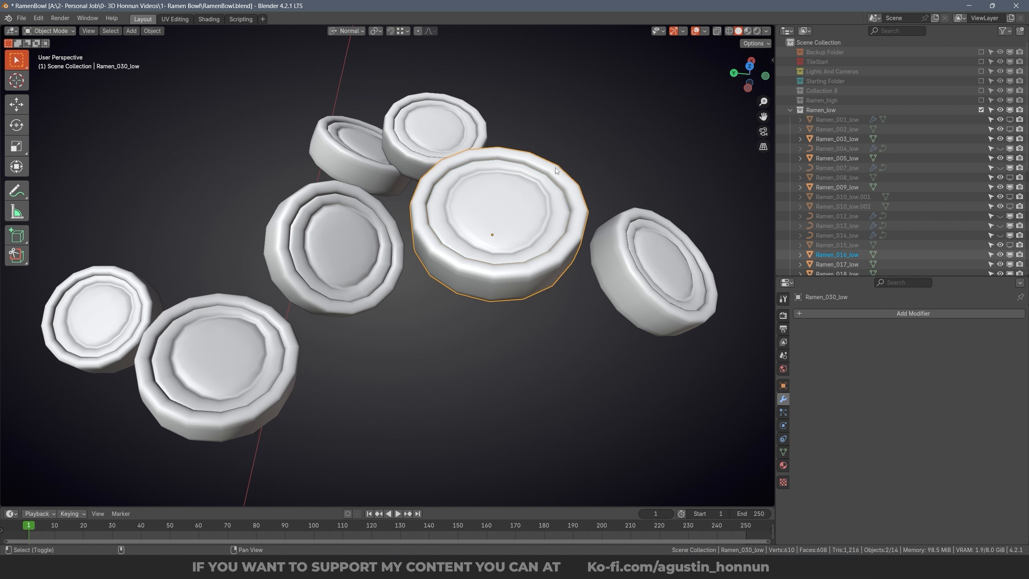
{"action": "key", "text": "Tab"}
{"action": "scroll", "coordinate": [559, 190], "scroll_direction": "up", "scroll_amount": 2}
{"action": "key", "text": "ctrl+Tab"}
{"action": "left_click", "coordinate": [555, 197]}
{"action": "key", "text": "alt+a"}
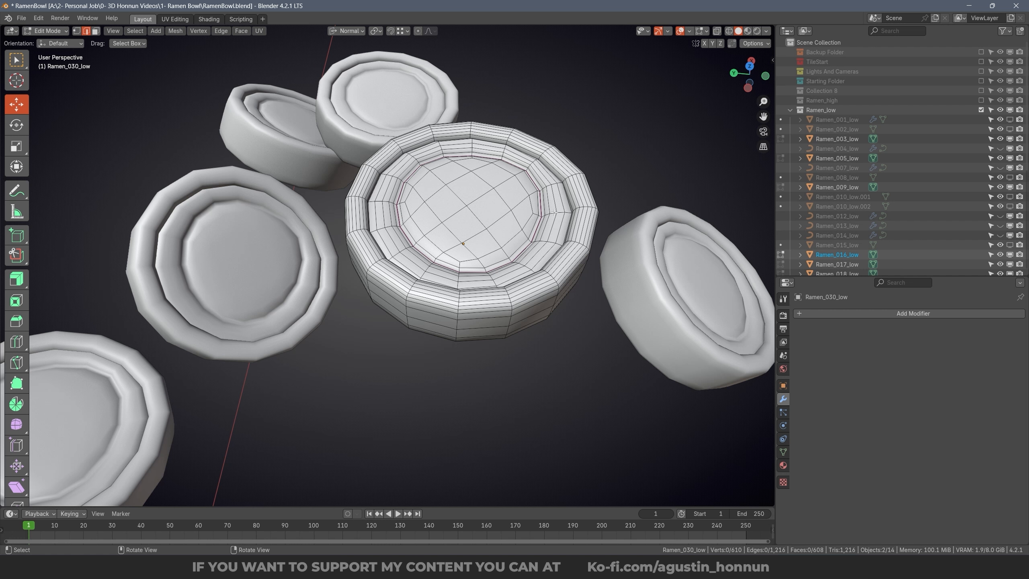
Step: Try dissolving edge loops on the core's outer top border, and undo the dissolve
{"action": "left_click", "coordinate": [559, 197], "text": "alt+shift"}
{"action": "key", "text": "x"}
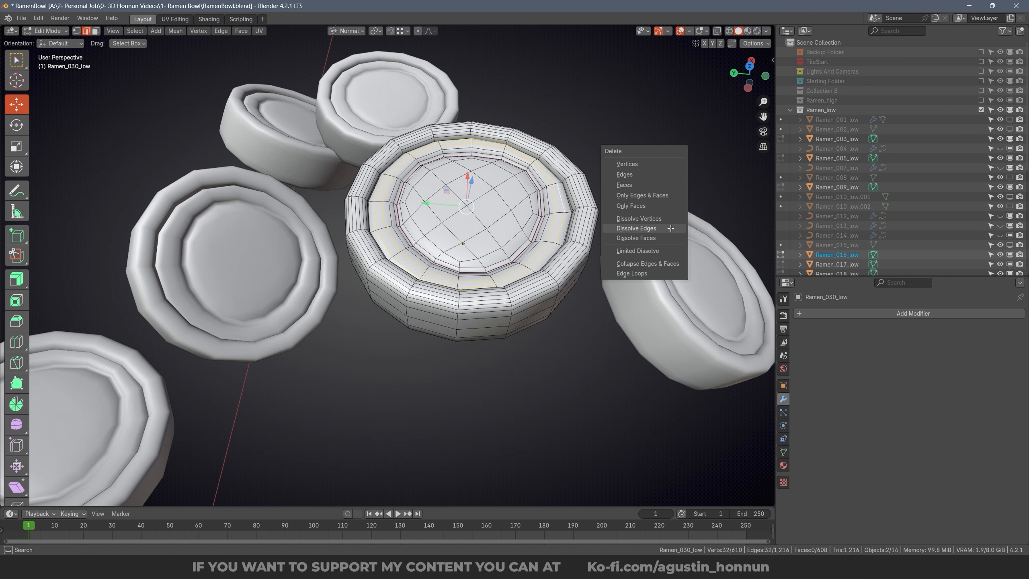
{"action": "left_click", "coordinate": [670, 228]}
{"action": "middle_click_drag", "start_coordinate": [671, 229], "coordinate": [497, 229]}
{"action": "scroll", "coordinate": [526, 246], "scroll_direction": "up", "scroll_amount": 2}
{"action": "key", "text": "ctrl+z"}
Step: Dissolve the redundant edge loops around the raised center on the core's top face
{"action": "scroll", "coordinate": [507, 246], "scroll_direction": "up", "scroll_amount": 2}
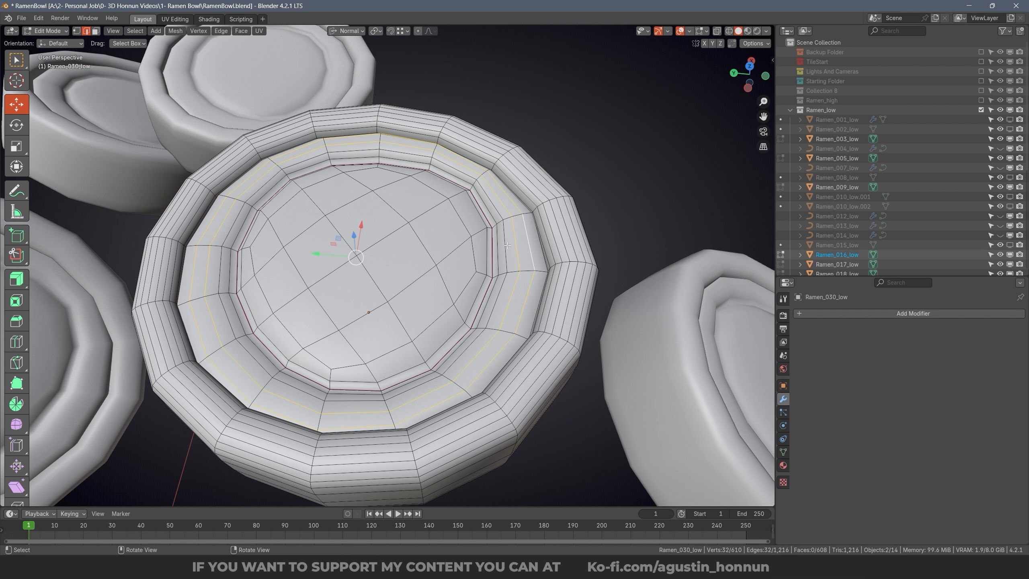
{"action": "key", "text": "alt+a"}
{"action": "scroll", "coordinate": [507, 245], "scroll_direction": "up", "scroll_amount": 2}
{"action": "key", "text": "x"}
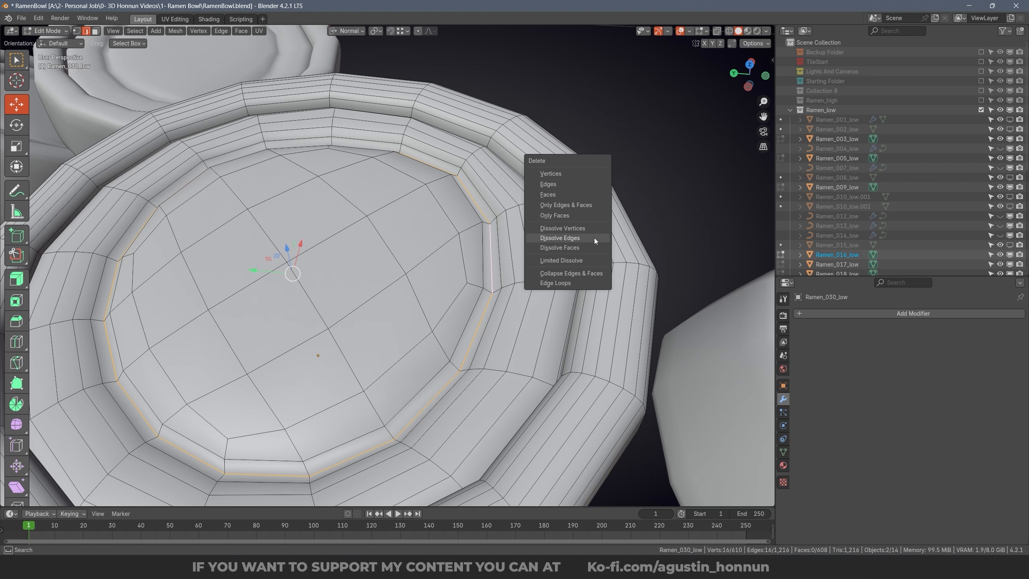
{"action": "left_click", "coordinate": [594, 238]}
{"action": "left_click", "coordinate": [504, 228], "text": "alt"}
{"action": "left_click", "coordinate": [585, 245]}
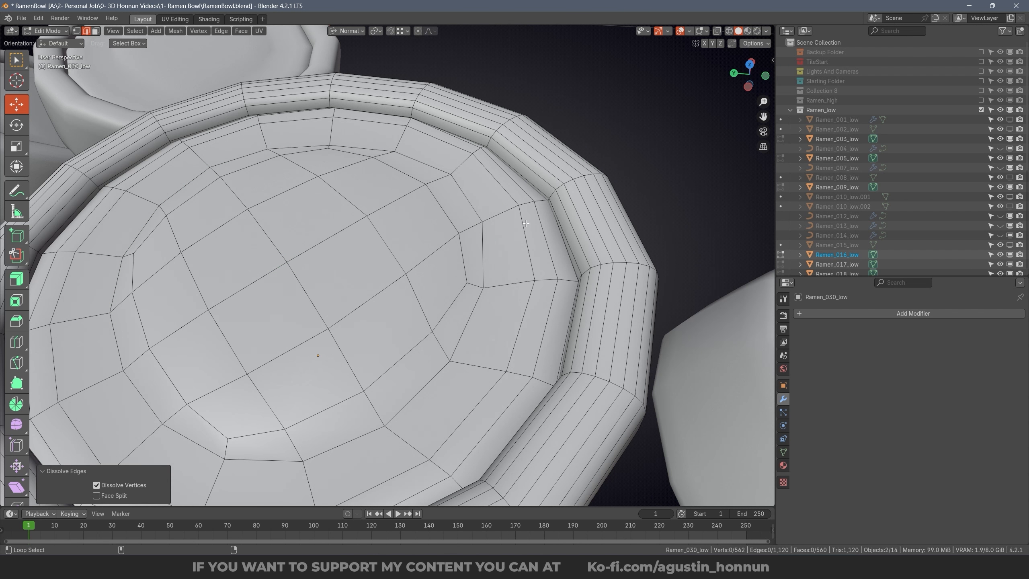
Step: Dissolve the extra edge loops along the groove and upper rim of the large topping's outer ring
{"action": "middle_click_drag", "start_coordinate": [619, 244], "coordinate": [575, 220], "text": "shift"}
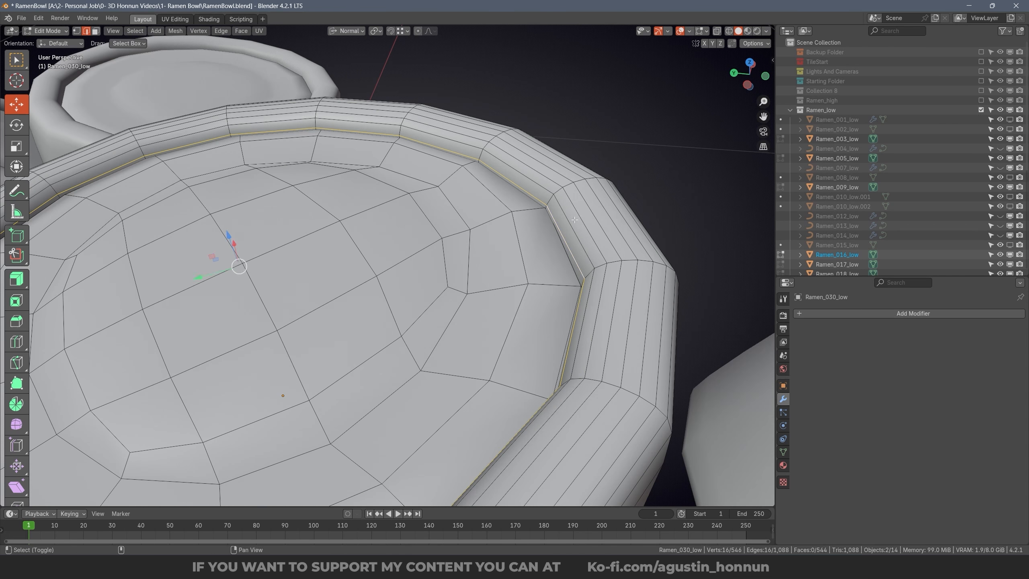
{"action": "left_click", "coordinate": [581, 221], "text": "alt+shift"}
{"action": "key", "text": "x"}
{"action": "left_click", "coordinate": [585, 244]}
Step: Dissolve the surplus edge loops on the underside rim of the outer ring and return to Object Mode
{"action": "middle_click_drag", "start_coordinate": [583, 365], "coordinate": [557, 219]}
{"action": "left_click", "coordinate": [574, 156], "text": "alt+shift"}
{"action": "middle_click_drag", "start_coordinate": [632, 203], "coordinate": [652, 151]}
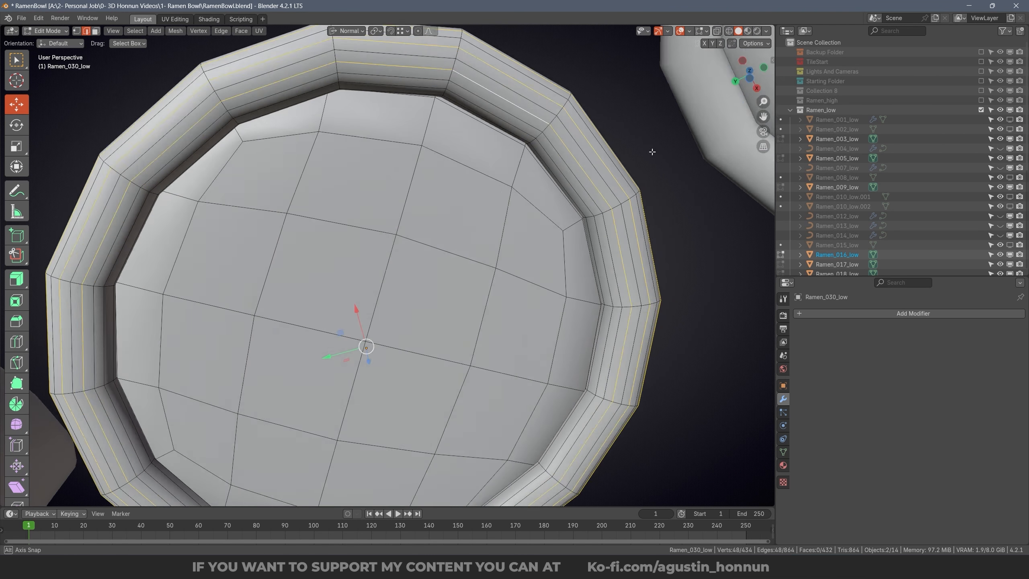
{"action": "key", "text": "x"}
{"action": "left_click", "coordinate": [651, 152]}
{"action": "scroll", "coordinate": [564, 105], "scroll_direction": "up", "scroll_amount": 3}
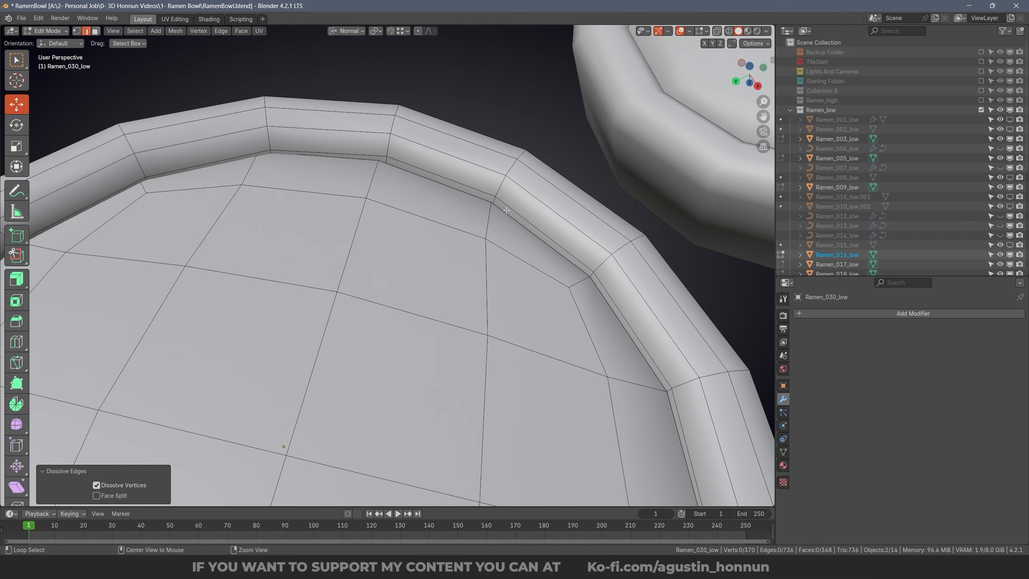
{"action": "scroll", "coordinate": [563, 105], "scroll_direction": "down", "scroll_amount": 3}
{"action": "key", "text": "Tab"}
Step: Isolate the core Ramen_016_low and open it in Edit Mode with face selection
{"action": "left_click", "coordinate": [527, 156]}
{"action": "middle_click_drag", "start_coordinate": [531, 113], "coordinate": [482, 234]}
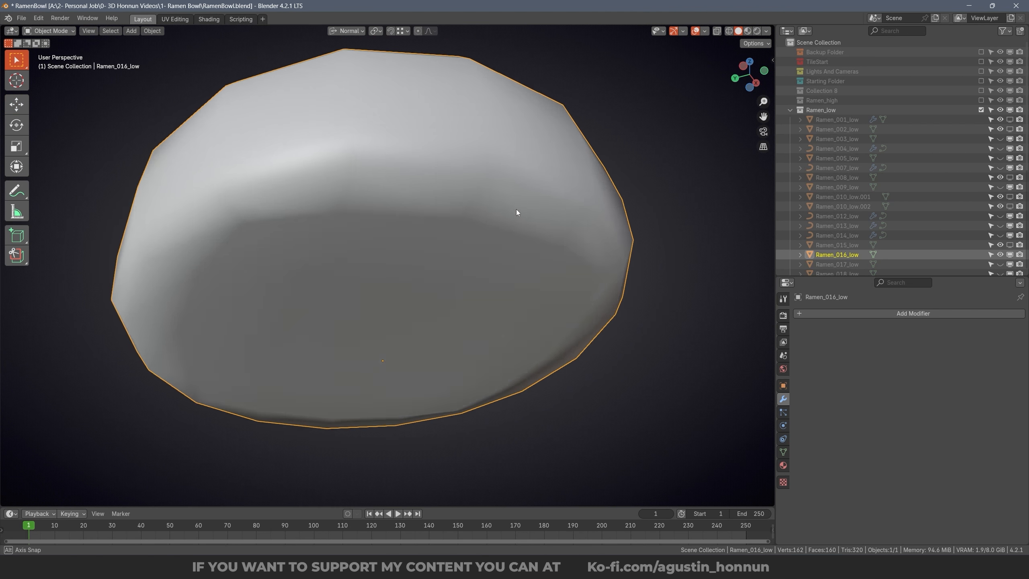
{"action": "scroll", "coordinate": [503, 223], "scroll_direction": "down", "scroll_amount": 5}
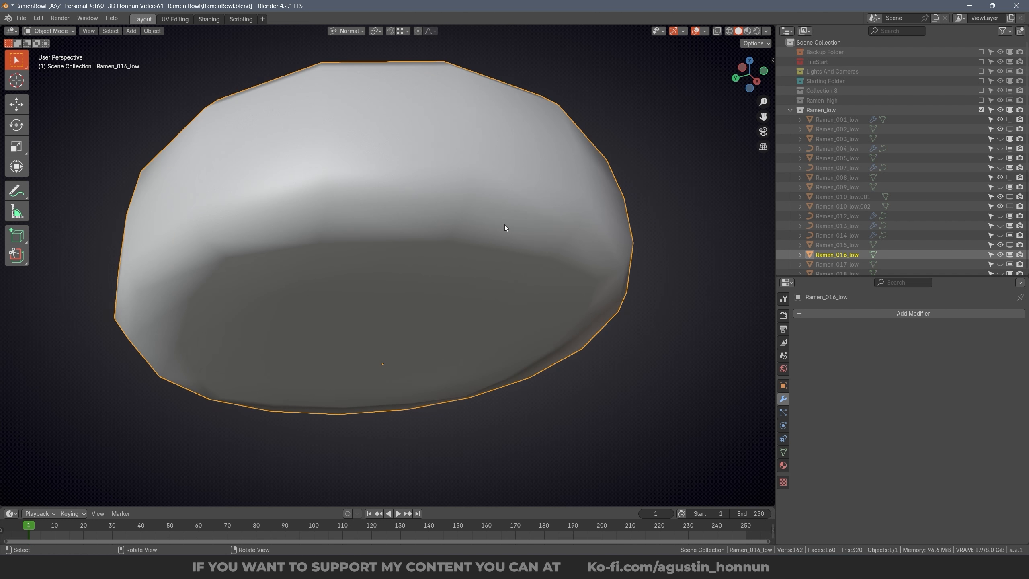
{"action": "key", "text": "Tab"}
{"action": "key", "text": "alt+a"}
{"action": "left_click", "coordinate": [507, 157], "text": "alt"}
{"action": "key", "text": "ctrl+Tab"}
{"action": "left_click", "coordinate": [508, 192]}
{"action": "key", "text": "a"}
{"action": "key", "text": "a"}
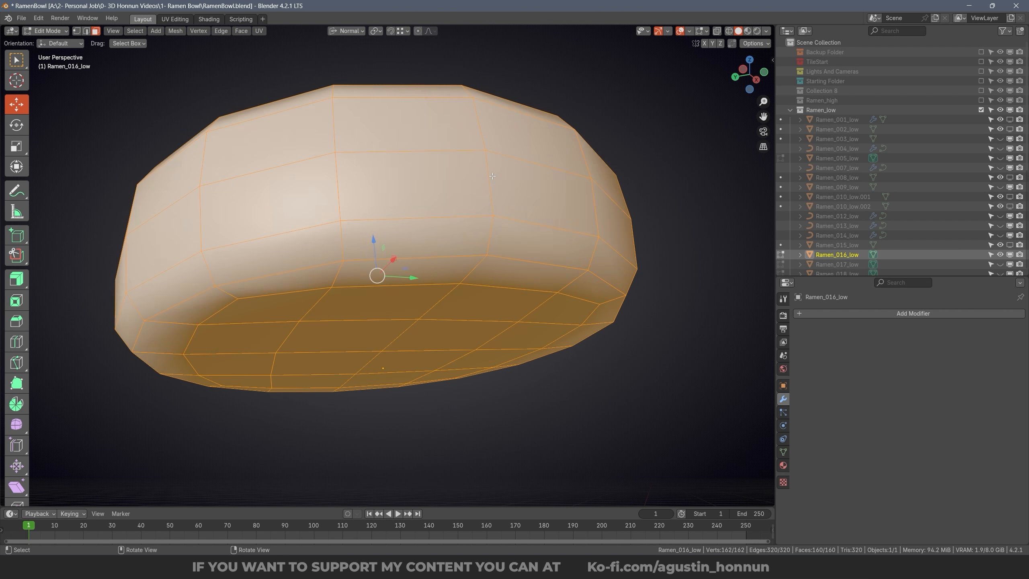
Step: Delete the two face loops around the core's side wall, return to Object Mode and unhide all objects
{"action": "left_click", "coordinate": [586, 203], "text": "alt"}
{"action": "left_click", "coordinate": [580, 162], "text": "alt+shift"}
{"action": "middle_click_drag", "start_coordinate": [583, 178], "coordinate": [590, 184]}
{"action": "key", "text": "x"}
{"action": "left_click", "coordinate": [555, 143]}
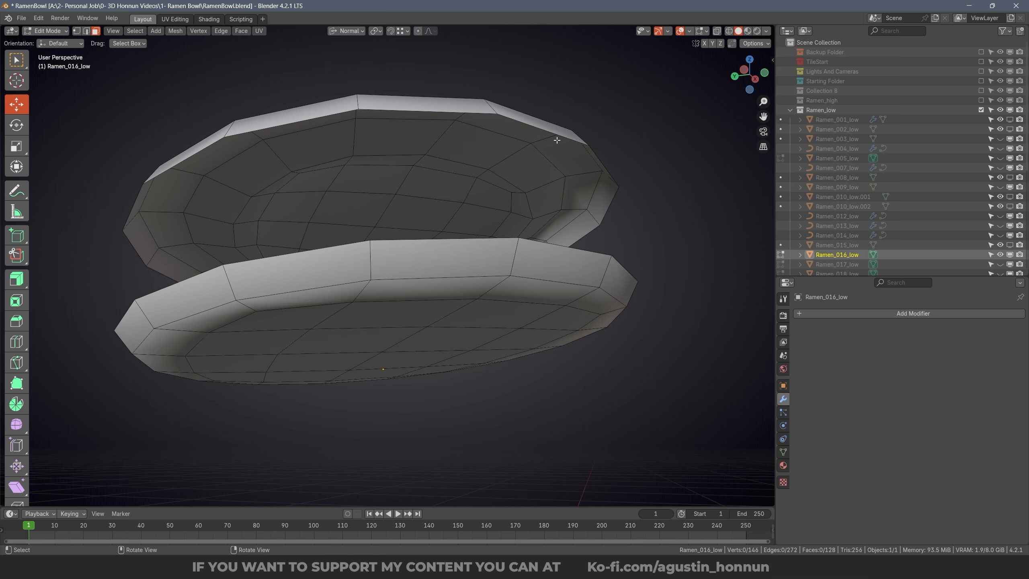
{"action": "middle_click_drag", "start_coordinate": [555, 140], "coordinate": [553, 230]}
{"action": "key", "text": "Tab"}
{"action": "key", "text": "alt+h"}
{"action": "key", "text": "alt+a"}
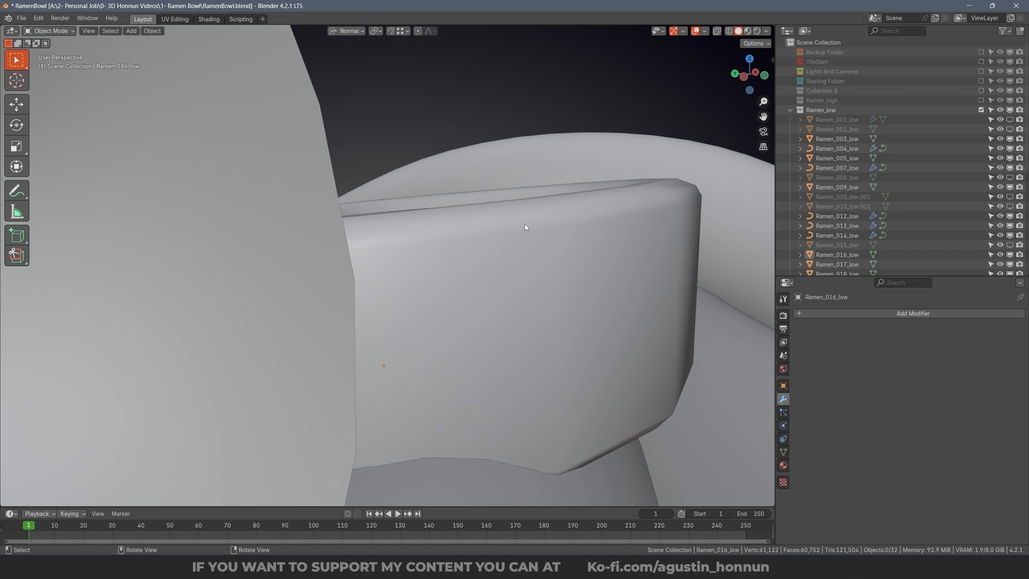
Step: Isolate the large topping's ring and core, and narrow the isolation to the outer ring Ramen_030_low alone
{"action": "scroll", "coordinate": [524, 223], "scroll_direction": "down", "scroll_amount": 3}
{"action": "right_click_drag", "start_coordinate": [523, 224], "coordinate": [503, 271]}
{"action": "left_click", "coordinate": [520, 239]}
{"action": "left_click", "coordinate": [559, 266], "text": "shift"}
{"action": "key", "text": "shift+h"}
{"action": "left_click", "coordinate": [557, 251], "text": "shift"}
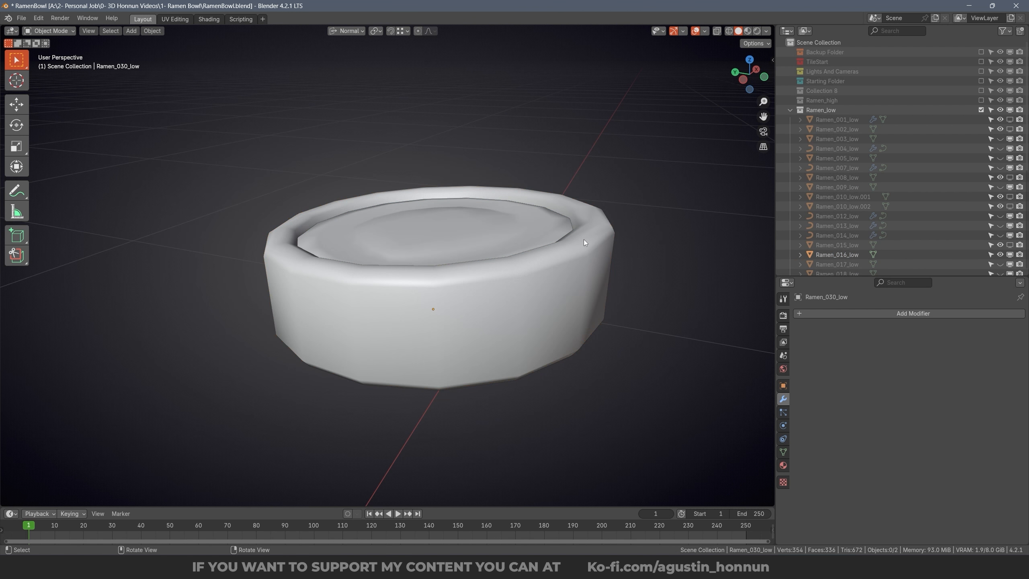
{"action": "middle_click_drag", "start_coordinate": [586, 263], "coordinate": [599, 344]}
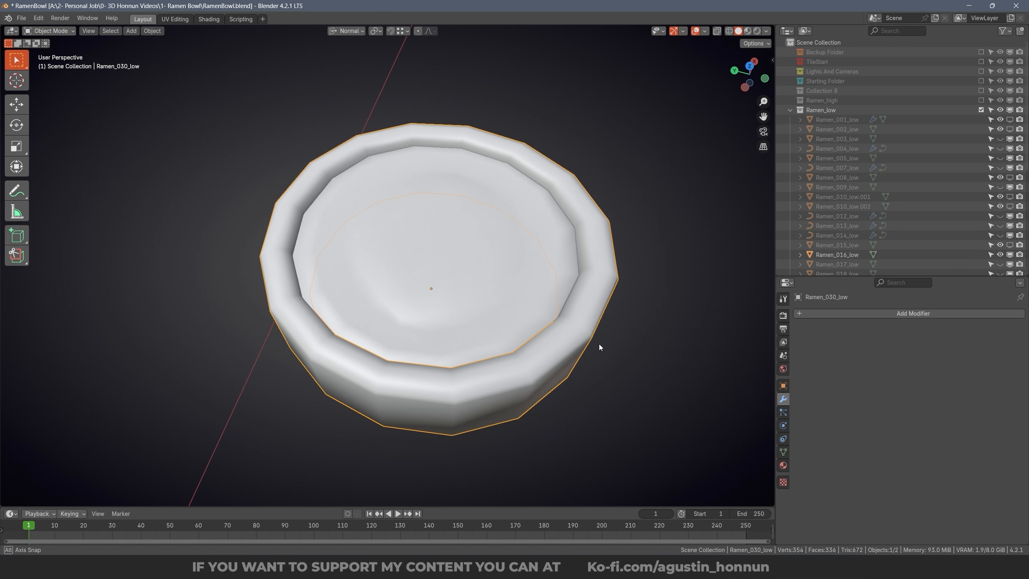
{"action": "key", "text": "shift+h"}
Step: Delete the two middle face loops on the outer ring's inner wall, return to Object Mode and unhide all objects
{"action": "key", "text": "Tab"}
{"action": "key", "text": "ctrl+Tab"}
{"action": "left_click", "coordinate": [519, 230]}
{"action": "left_click", "coordinate": [545, 239], "text": "alt"}
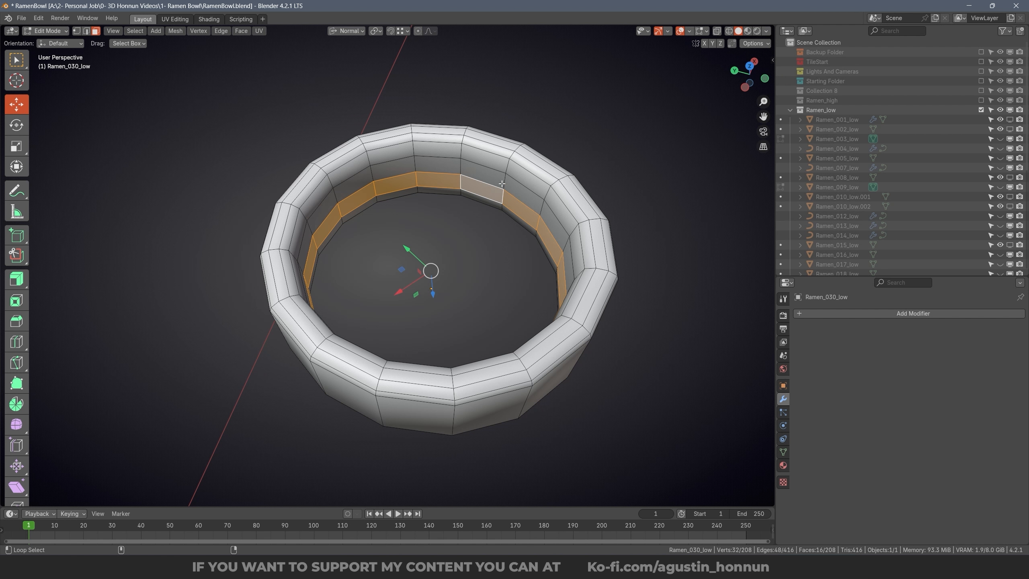
{"action": "key", "text": "x"}
{"action": "left_click", "coordinate": [658, 213]}
{"action": "middle_click_drag", "start_coordinate": [616, 215], "coordinate": [610, 210]}
{"action": "key", "text": "ctrl+Tab"}
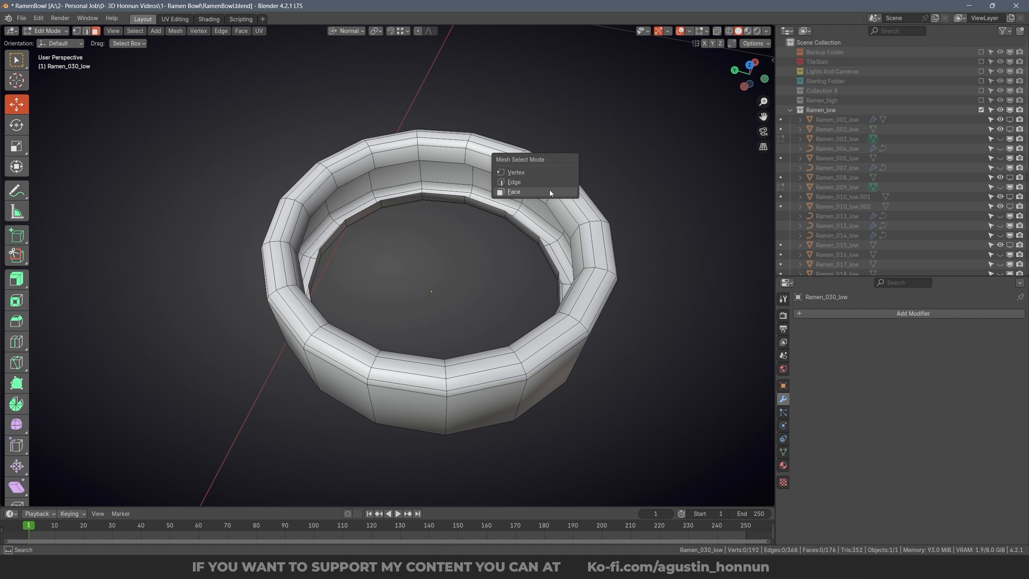
{"action": "left_click", "coordinate": [542, 193]}
{"action": "key", "text": "Tab"}
{"action": "key", "text": "alt+h"}
Step: Isolate the large topping's core and outer ring together and open the core in Edit Mode
{"action": "left_click", "coordinate": [569, 221]}
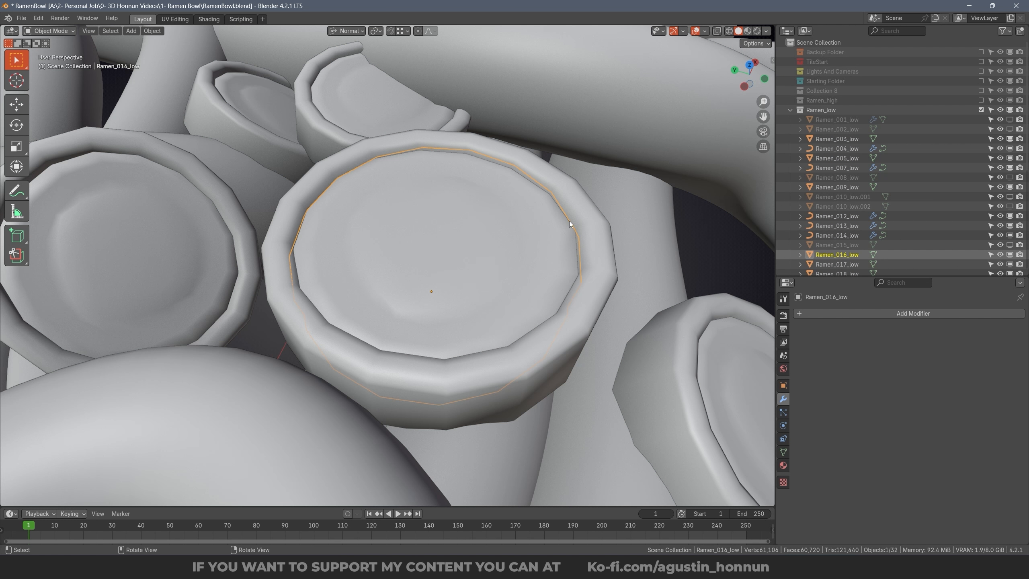
{"action": "left_click", "coordinate": [578, 221], "text": "shift"}
{"action": "key", "text": "shift+h"}
{"action": "middle_click_drag", "start_coordinate": [553, 256], "coordinate": [549, 280]}
{"action": "left_click", "coordinate": [520, 256]}
{"action": "key", "text": "Tab"}
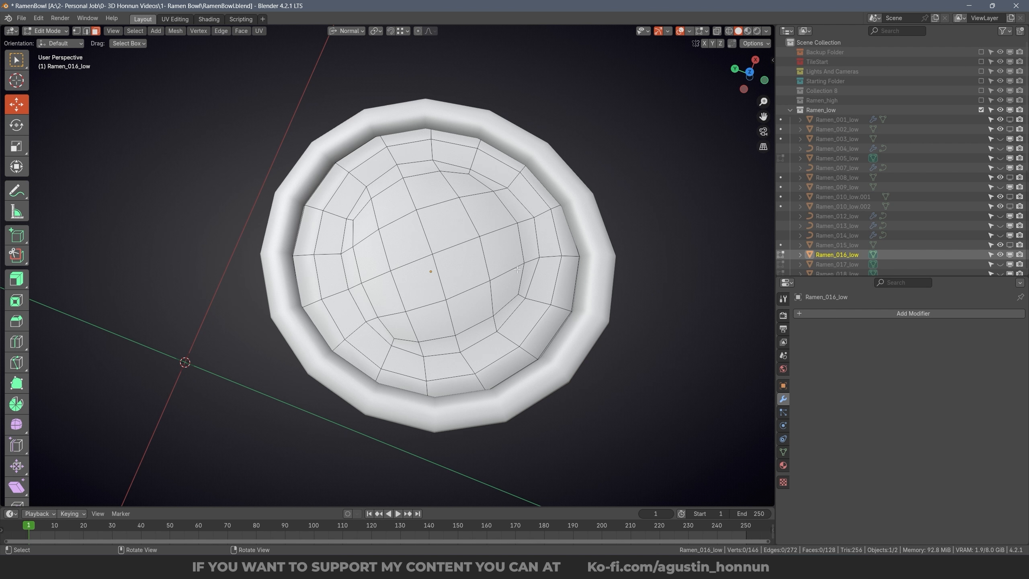
Step: Select the topping core's whole mesh and scale it up uniformly by about 1.023 inside the ring
{"action": "key", "text": "alt+z"}
{"action": "key", "text": "a"}
{"action": "key", "text": "alt+z"}
{"action": "key", "text": "s"}
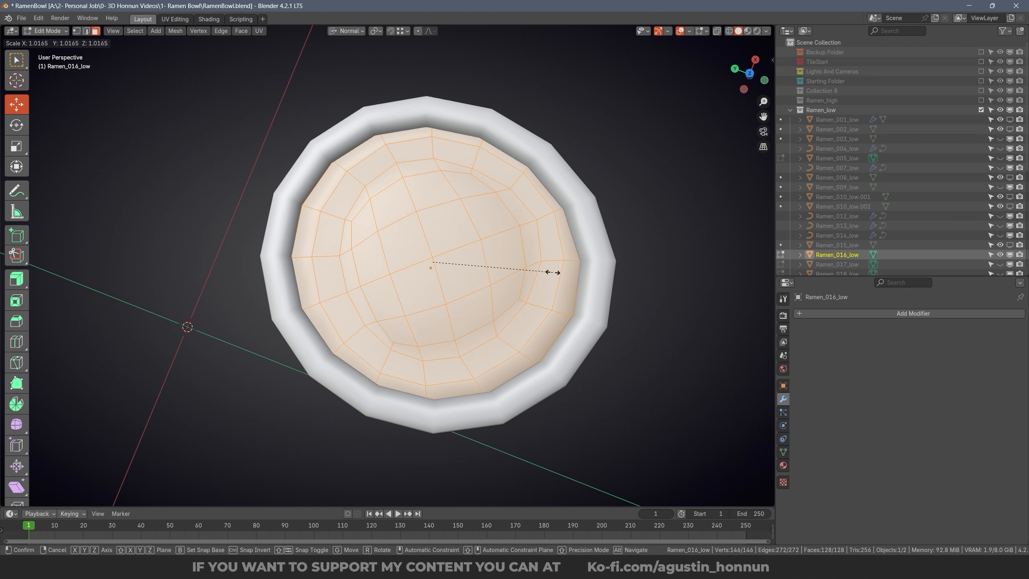
{"action": "left_click", "coordinate": [551, 272]}
{"action": "middle_click_drag", "start_coordinate": [552, 272], "coordinate": [339, 144]}
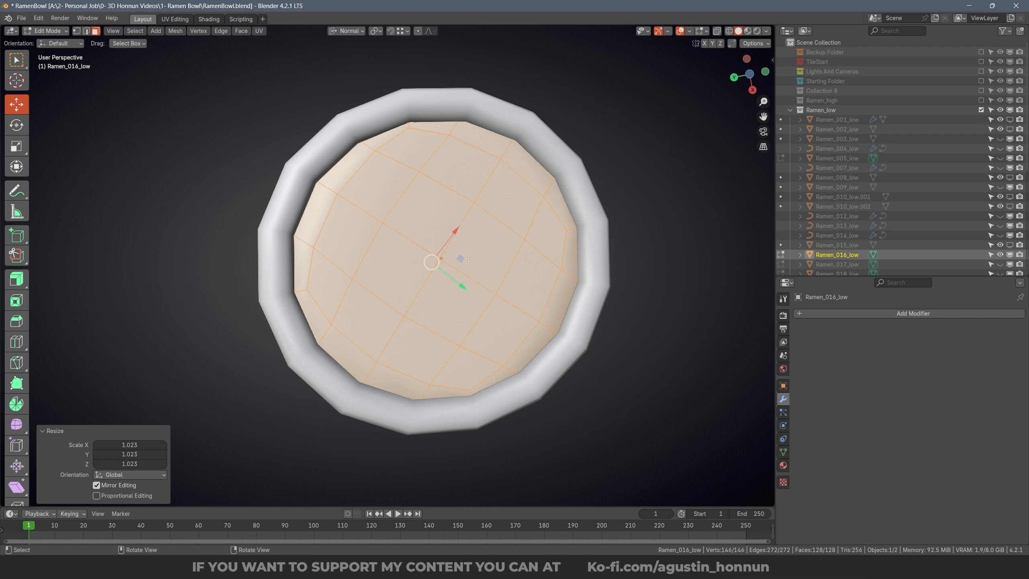
{"action": "mouse_move", "coordinate": [468, 257]}
{"action": "middle_mouse_down"}
{"action": "mouse_move", "coordinate": [466, 211]}
{"action": "mouse_move", "coordinate": [464, 275]}
{"action": "middle_mouse_up"}
{"action": "key", "text": "a"}
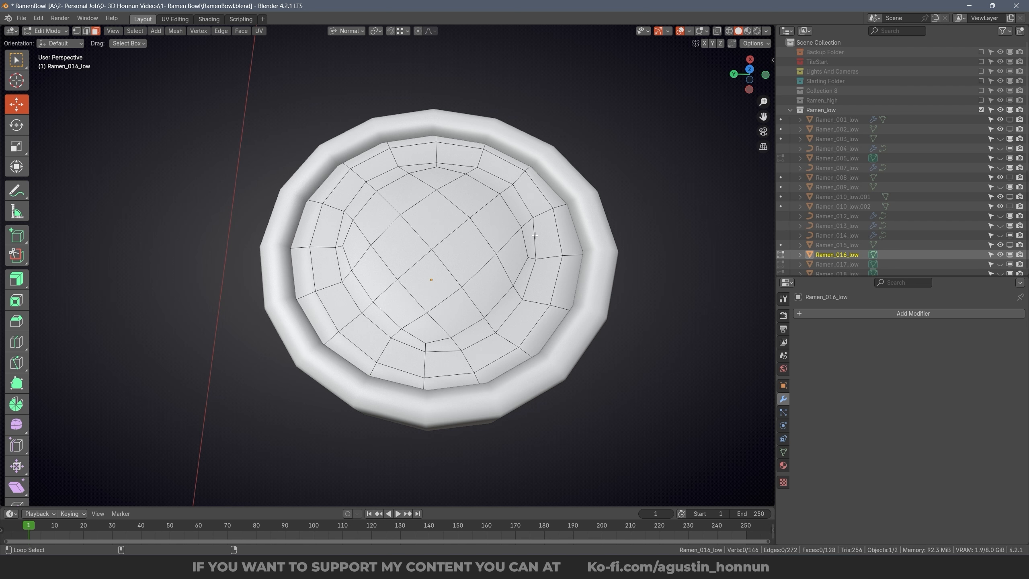
{"action": "left_click", "coordinate": [575, 241], "text": "alt"}
{"action": "key", "text": "x"}
{"action": "key", "text": "ctrl+Tab"}
{"action": "left_click", "coordinate": [416, 235]}
{"action": "key", "text": "a"}
{"action": "left_click", "coordinate": [423, 143], "text": "alt"}
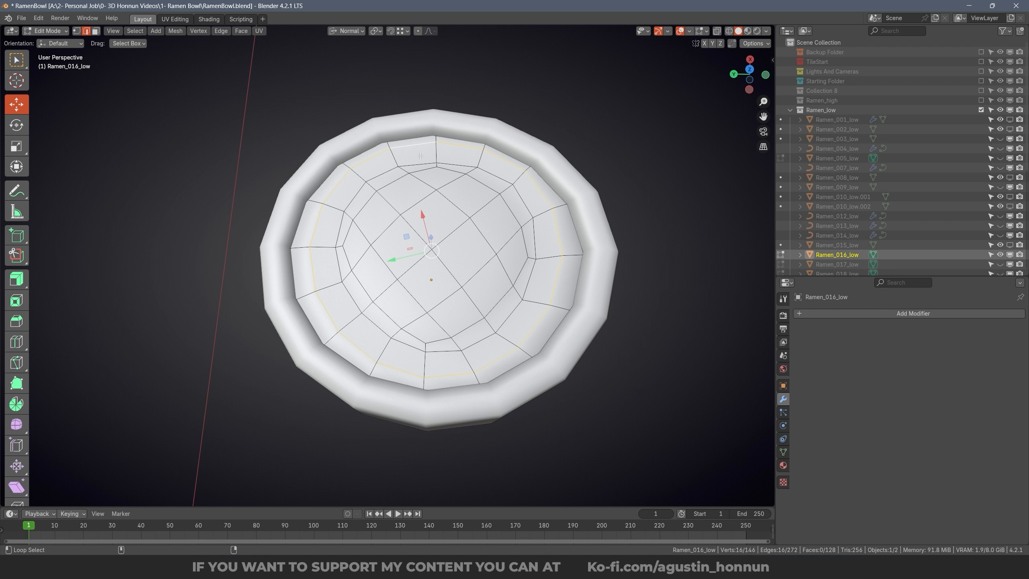
{"action": "key", "text": "a"}
{"action": "left_click", "coordinate": [421, 165], "text": "alt"}
{"action": "middle_click_drag", "start_coordinate": [651, 248], "coordinate": [652, 270]}
{"action": "key", "text": "x"}
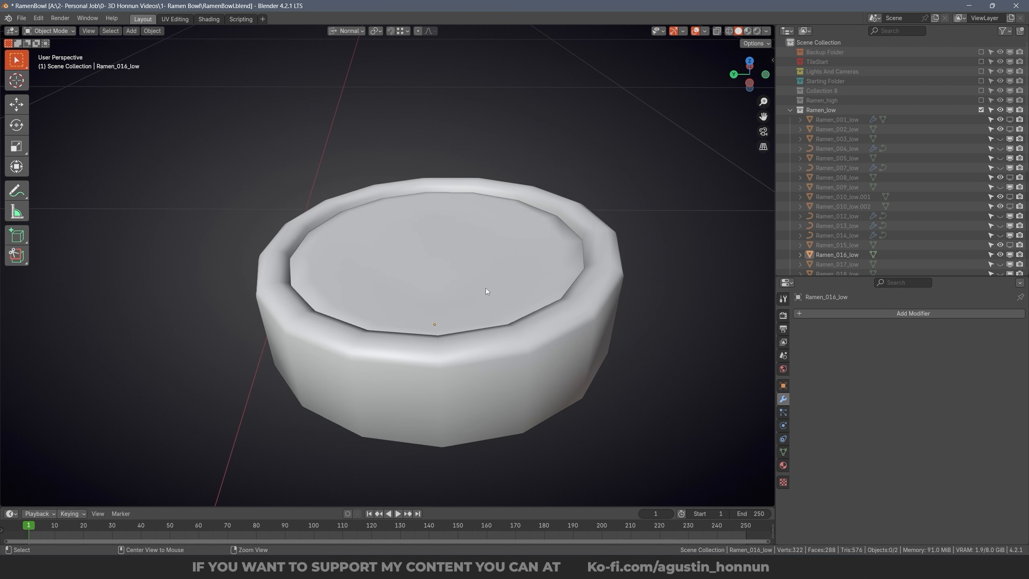
Step: Bring back the other objects and select the rings and cores of all the round toppings
{"action": "scroll", "coordinate": [486, 287], "scroll_direction": "down", "scroll_amount": 5}
{"action": "key", "text": "KP_Divide"}
{"action": "left_click", "coordinate": [502, 304], "text": "shift"}
{"action": "left_click", "coordinate": [585, 288], "text": "shift"}
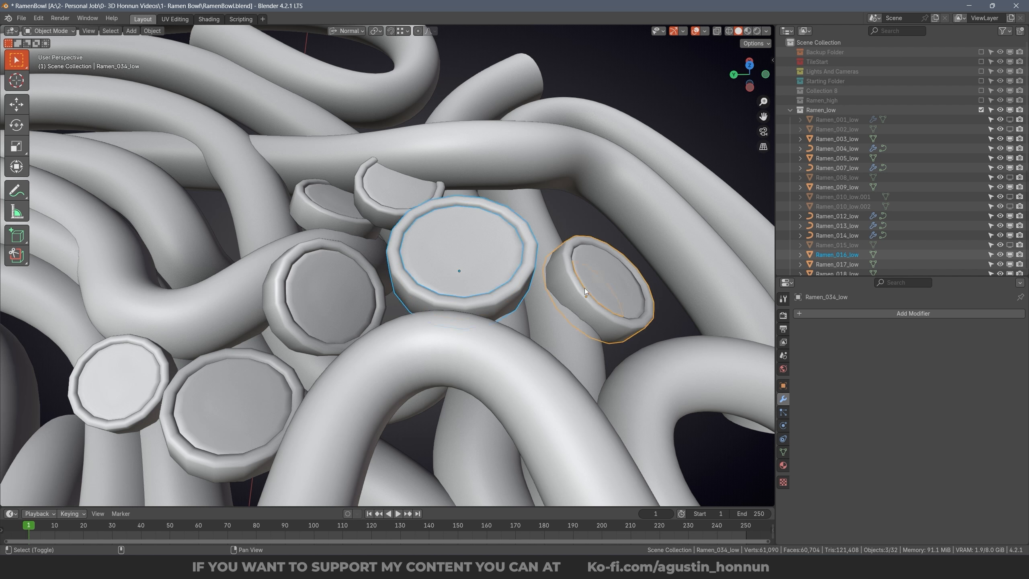
{"action": "left_click", "coordinate": [584, 288], "text": "shift"}
{"action": "middle_click_drag", "start_coordinate": [584, 288], "coordinate": [579, 308]}
{"action": "left_click", "coordinate": [584, 291]}
{"action": "key", "text": "ctrl+z"}
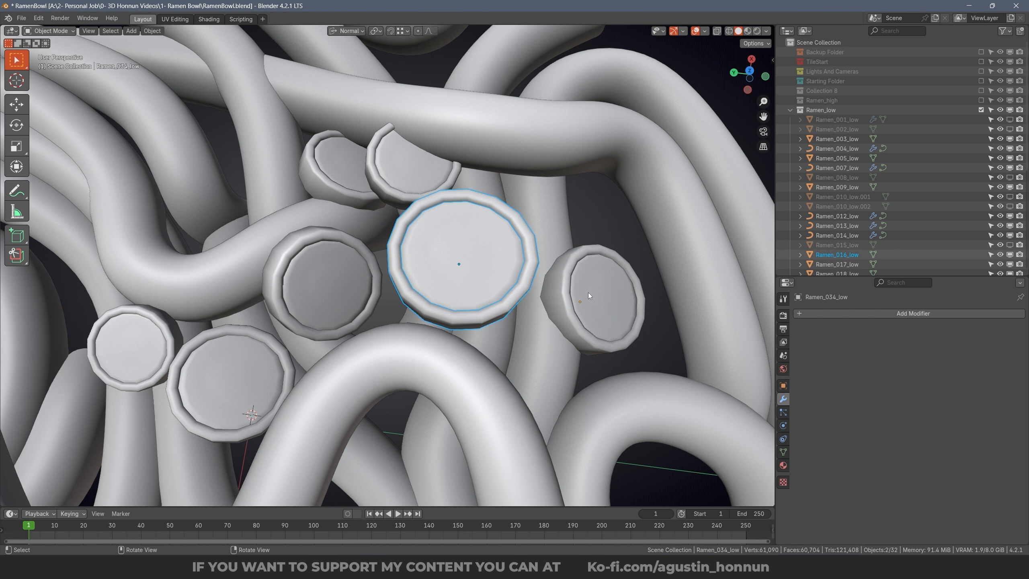
{"action": "left_click", "coordinate": [587, 293], "text": "shift"}
{"action": "left_click", "coordinate": [558, 284], "text": "shift"}
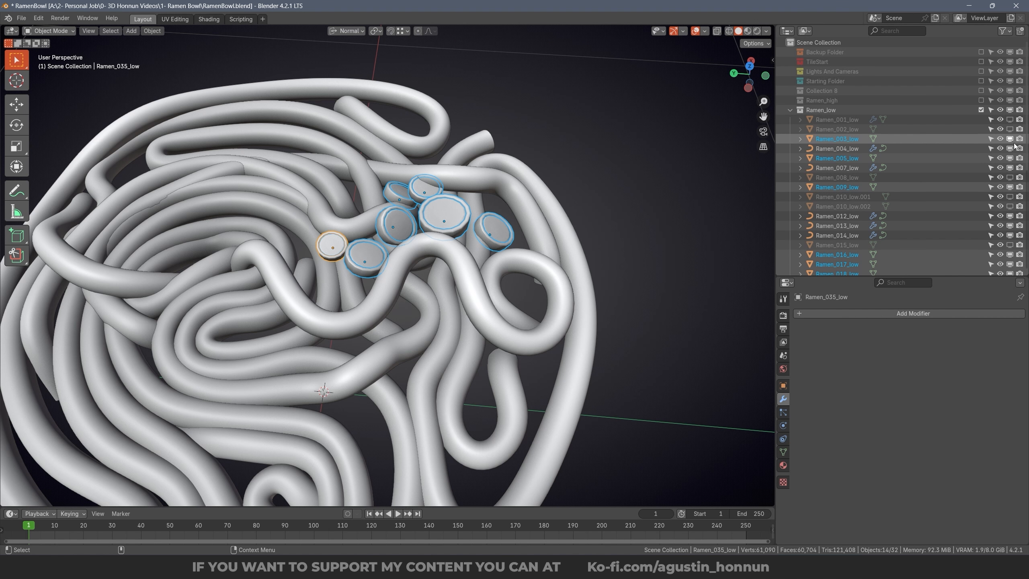
Step: Disable the topping parts Ramen_003_low, Ramen_005_low, Ramen_009_low, Ramen_016_low, Ramen_017_low and Ramen_018_low in viewports
{"action": "left_click", "coordinate": [1010, 158]}
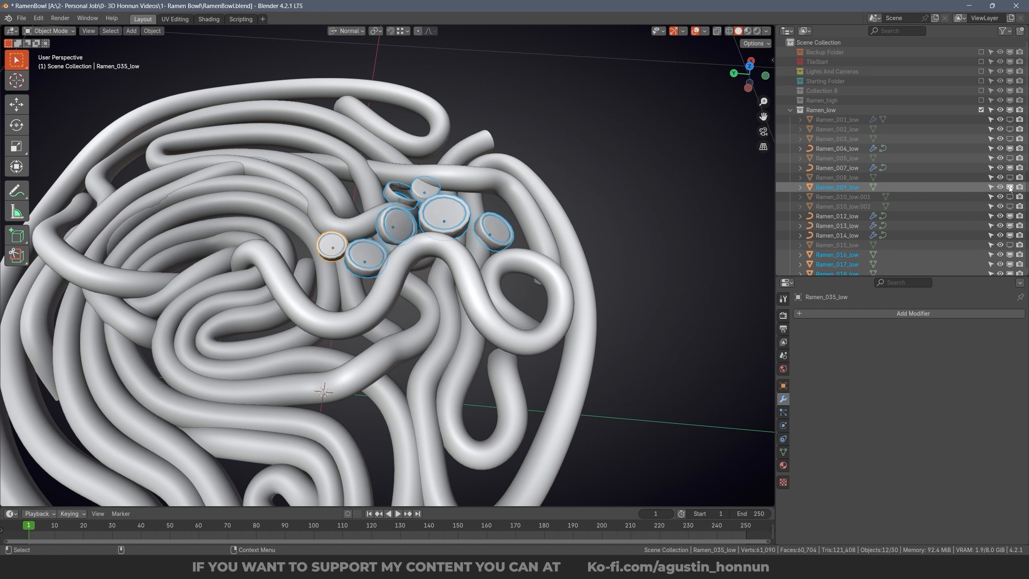
{"action": "left_click", "coordinate": [1010, 187]}
{"action": "scroll", "coordinate": [1006, 203], "scroll_direction": "down", "scroll_amount": 4}
{"action": "left_click", "coordinate": [1009, 175]}
{"action": "left_click", "coordinate": [1010, 185]}
{"action": "left_click", "coordinate": [1010, 195]}
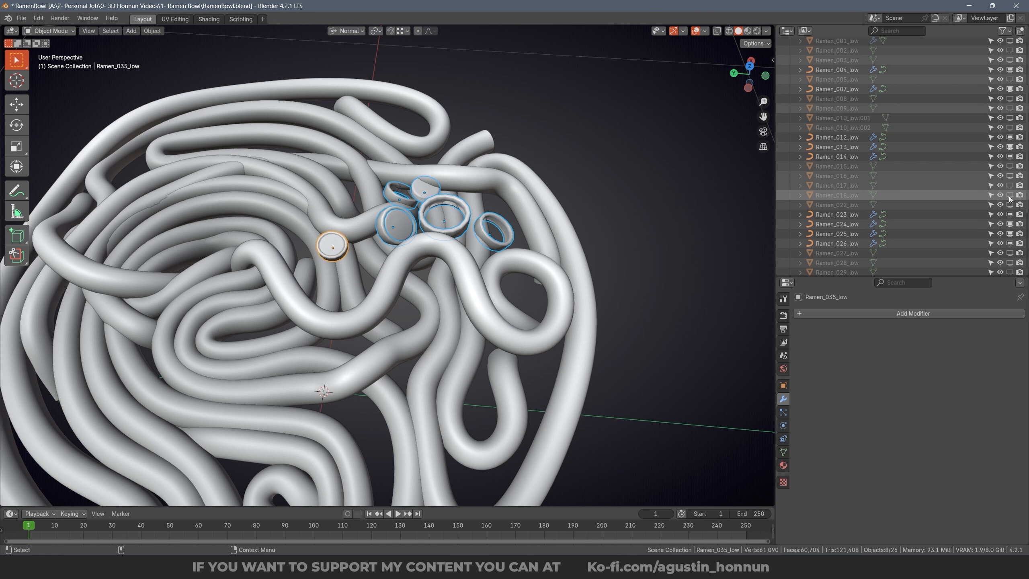
Step: Disable the remaining topping parts, Ramen_030_low through Ramen_037_low, in viewports and save the file
{"action": "scroll", "coordinate": [1010, 198], "scroll_direction": "down", "scroll_amount": 5}
{"action": "scroll", "coordinate": [1010, 199], "scroll_direction": "down", "scroll_amount": 1}
{"action": "left_click", "coordinate": [1010, 179]}
{"action": "left_click", "coordinate": [1010, 189]}
{"action": "left_click", "coordinate": [1010, 198]}
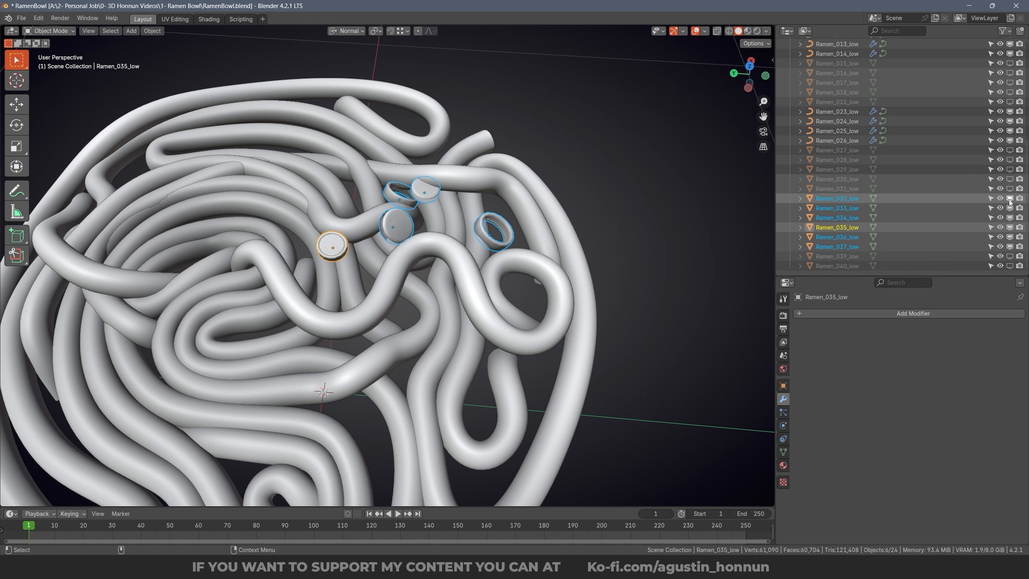
{"action": "left_click", "coordinate": [1010, 208]}
{"action": "left_click", "coordinate": [1010, 217]}
{"action": "left_click", "coordinate": [1010, 227]}
{"action": "left_click", "coordinate": [1010, 237]}
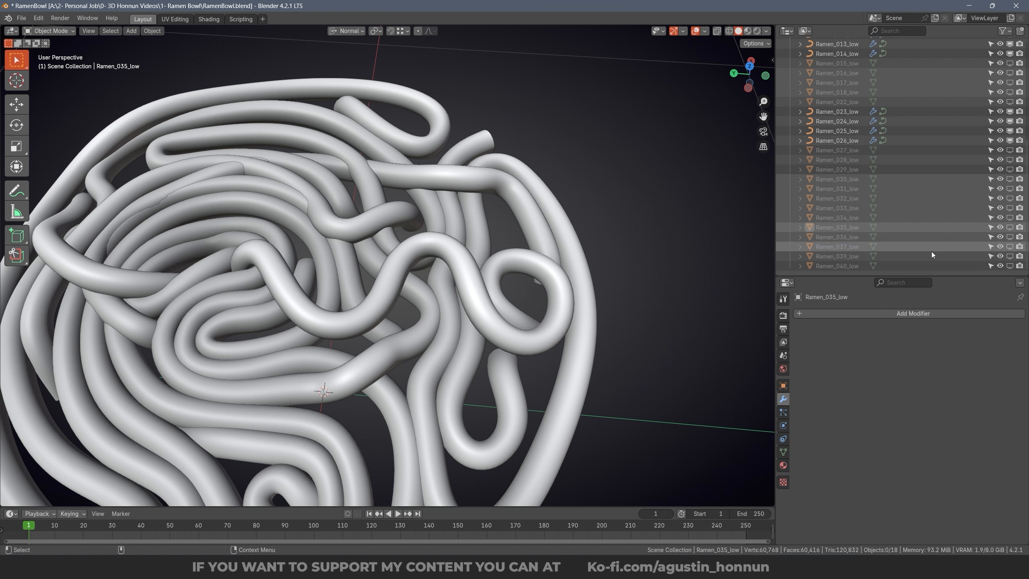
{"action": "left_click", "coordinate": [1009, 246]}
{"action": "key", "text": "ctrl+s"}
Step: Examine the remaining noodle strands from several sides, checking individual strands in the bundle
{"action": "middle_click_drag", "start_coordinate": [332, 227], "coordinate": [352, 248]}
{"action": "scroll", "coordinate": [364, 259], "scroll_direction": "down", "scroll_amount": 6}
{"action": "middle_click_drag", "start_coordinate": [420, 323], "coordinate": [399, 318]}
{"action": "left_click", "coordinate": [400, 262]}
{"action": "key", "text": "alt+a"}
{"action": "middle_click_drag", "start_coordinate": [410, 270], "coordinate": [428, 233], "text": "shift"}
{"action": "middle_click_drag", "start_coordinate": [428, 233], "coordinate": [430, 282], "text": "alt"}
{"action": "scroll", "coordinate": [431, 282], "scroll_direction": "up", "scroll_amount": 1}
{"action": "left_click_drag", "start_coordinate": [519, 114], "coordinate": [308, 348]}
{"action": "scroll", "coordinate": [460, 269], "scroll_direction": "up", "scroll_amount": 1}
{"action": "scroll", "coordinate": [460, 268], "scroll_direction": "up", "scroll_amount": 1}
{"action": "key", "text": "alt+a"}
{"action": "left_click", "coordinate": [511, 364]}
{"action": "middle_click_drag", "start_coordinate": [511, 364], "coordinate": [527, 257]}
{"action": "key", "text": "alt+a"}
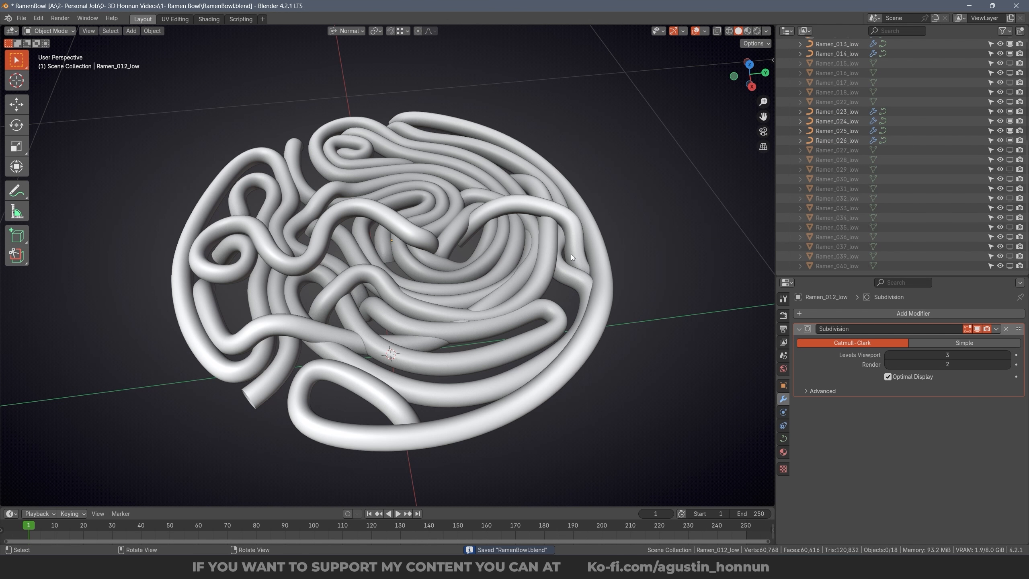
{"action": "left_click", "coordinate": [573, 245]}
{"action": "scroll", "coordinate": [575, 225], "scroll_direction": "up", "scroll_amount": 1}
{"action": "key", "text": "alt+a"}
{"action": "left_click", "coordinate": [467, 208]}
{"action": "middle_click_drag", "start_coordinate": [432, 219], "coordinate": [516, 194]}
{"action": "scroll", "coordinate": [491, 227], "scroll_direction": "up", "scroll_amount": 1}
{"action": "left_click", "coordinate": [492, 227]}
{"action": "key", "text": "alt+a"}
{"action": "scroll", "coordinate": [551, 271], "scroll_direction": "down", "scroll_amount": 2}
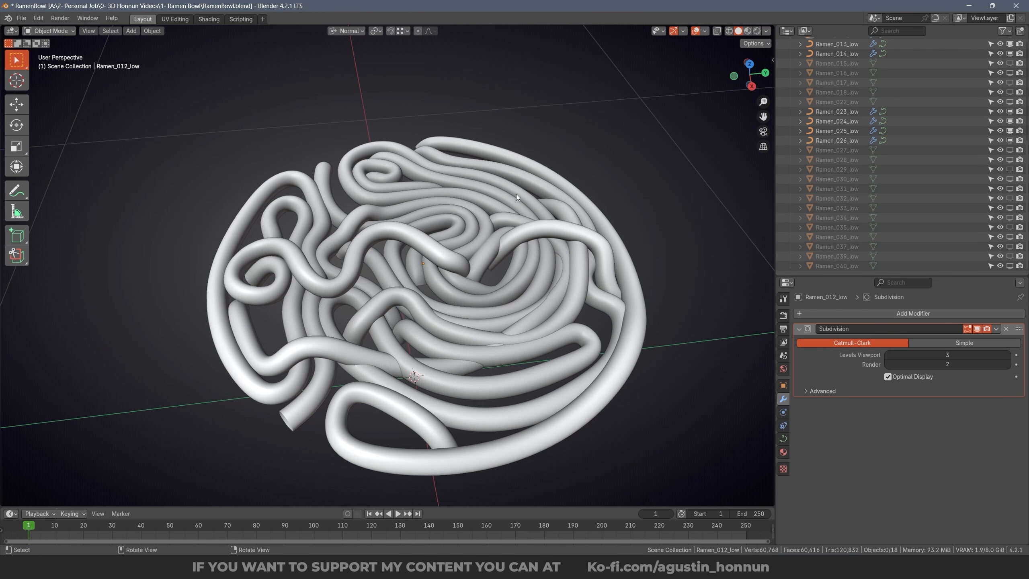
{"action": "scroll", "coordinate": [564, 252], "scroll_direction": "up", "scroll_amount": 1}
{"action": "middle_click_drag", "start_coordinate": [564, 252], "coordinate": [587, 242]}
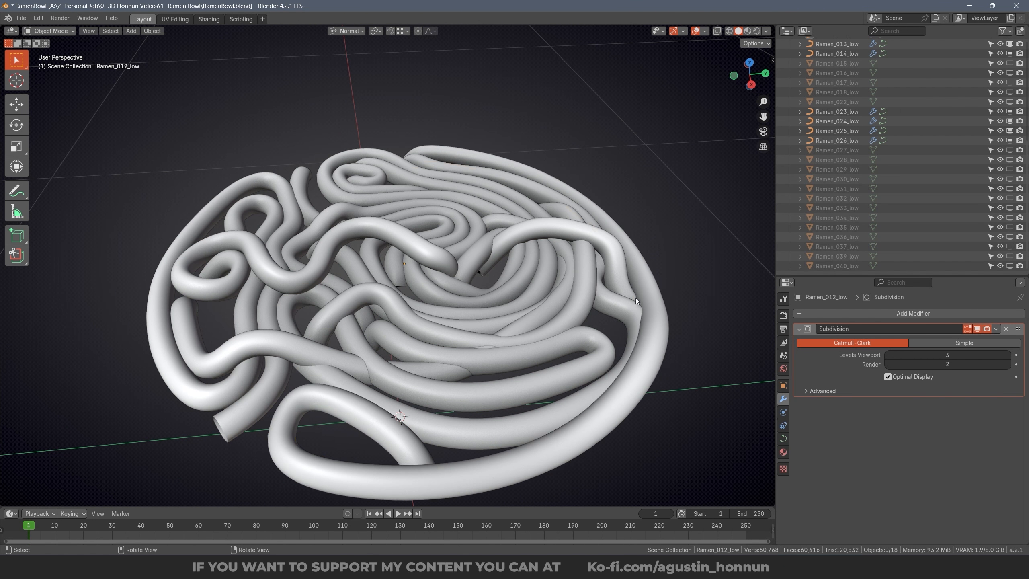
Step: Isolate the long outer noodle Ramen_012_low and set its subdivision level to 1
{"action": "left_click", "coordinate": [635, 297]}
{"action": "middle_click_drag", "start_coordinate": [635, 297], "coordinate": [606, 263], "text": "shift"}
{"action": "mouse_move", "coordinate": [607, 263]}
{"action": "middle_mouse_down"}
{"action": "mouse_move", "coordinate": [605, 246]}
{"action": "mouse_move", "coordinate": [605, 278]}
{"action": "middle_mouse_up"}
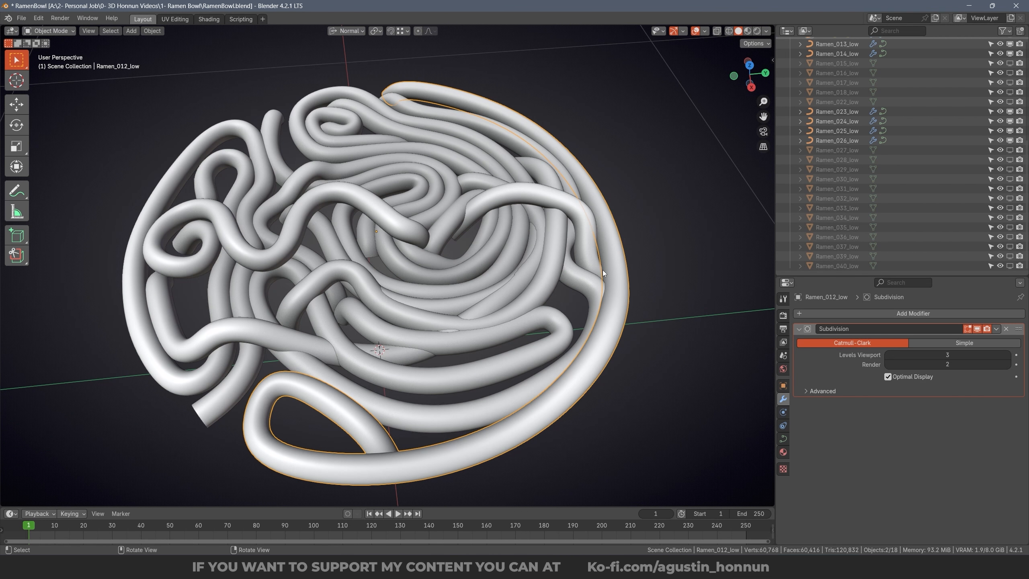
{"action": "key", "text": "shift+h"}
{"action": "key", "text": "ctrl+1"}
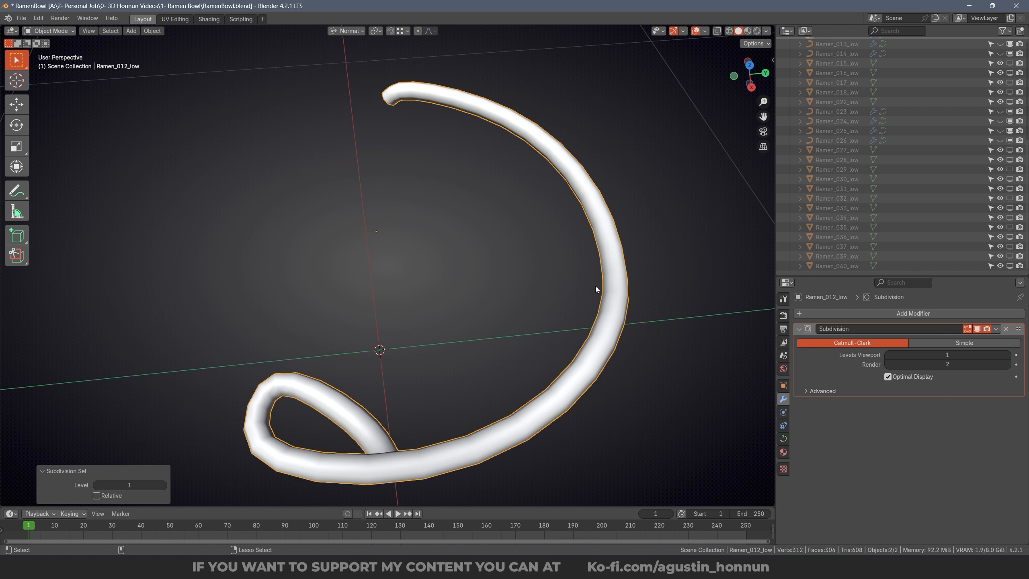
Step: Compare the isolated noodle's shape with subdivision turned off, at level 1 and at level 2
{"action": "left_click", "coordinate": [980, 330]}
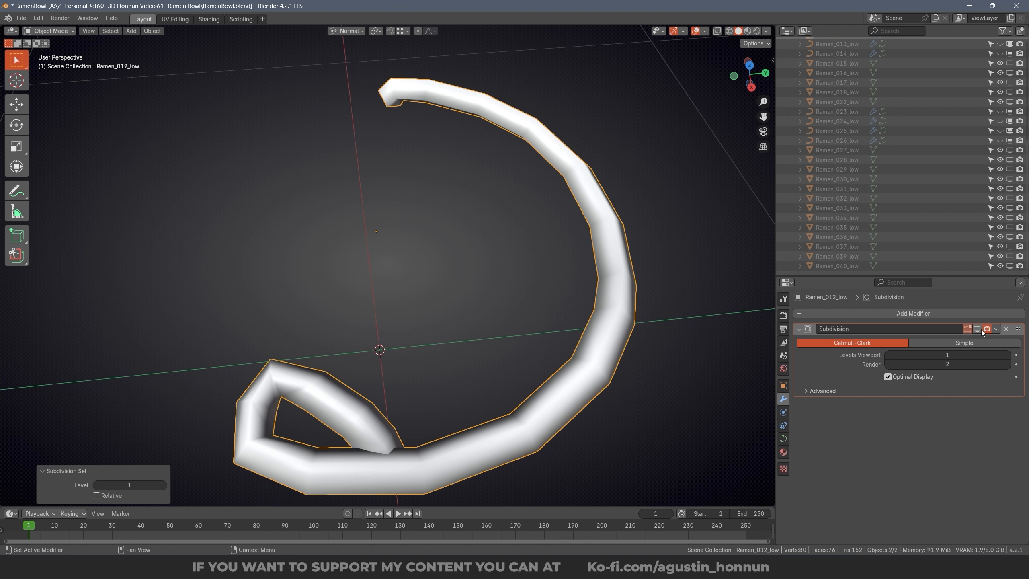
{"action": "left_click", "coordinate": [980, 330]}
{"action": "left_click", "coordinate": [981, 330]}
{"action": "left_click", "coordinate": [980, 330]}
{"action": "key", "text": "ctrl+2"}
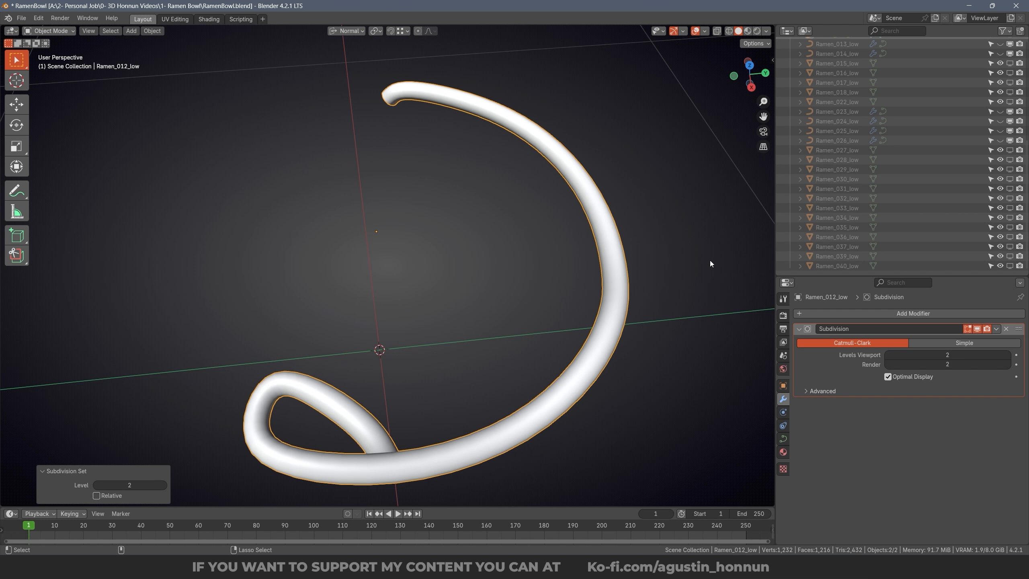
{"action": "middle_click_drag", "start_coordinate": [622, 246], "coordinate": [627, 311]}
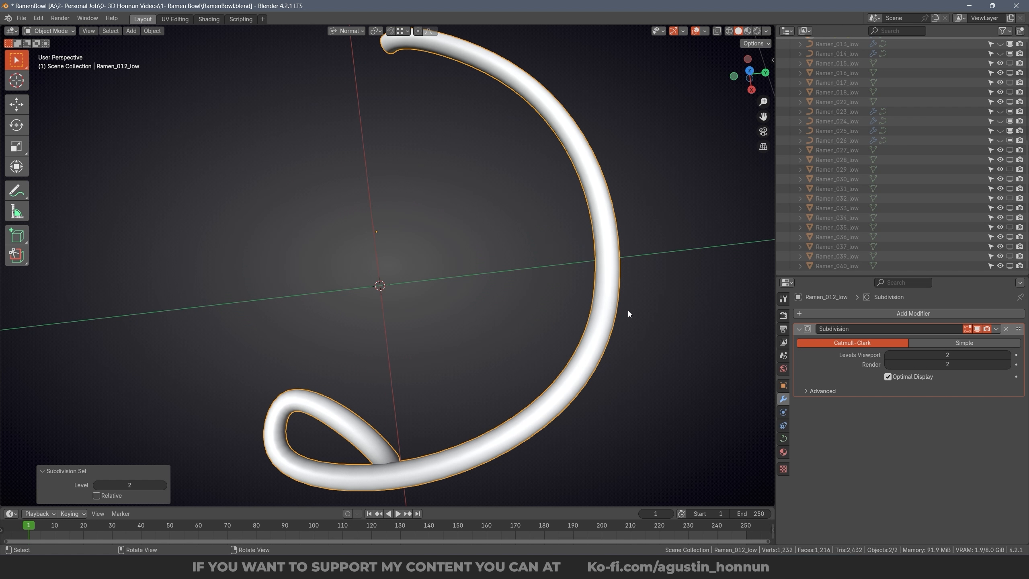
{"action": "key", "text": "ctrl+1"}
{"action": "key", "text": "ctrl+2"}
{"action": "key", "text": "ctrl+1"}
{"action": "key", "text": "ctrl+2"}
{"action": "key", "text": "ctrl+1"}
{"action": "middle_click_drag", "start_coordinate": [627, 310], "coordinate": [635, 294]}
Step: Try to apply the Subdivision modifier directly to the Ramen_012_low curve
{"action": "key", "text": "ctrl+a"}
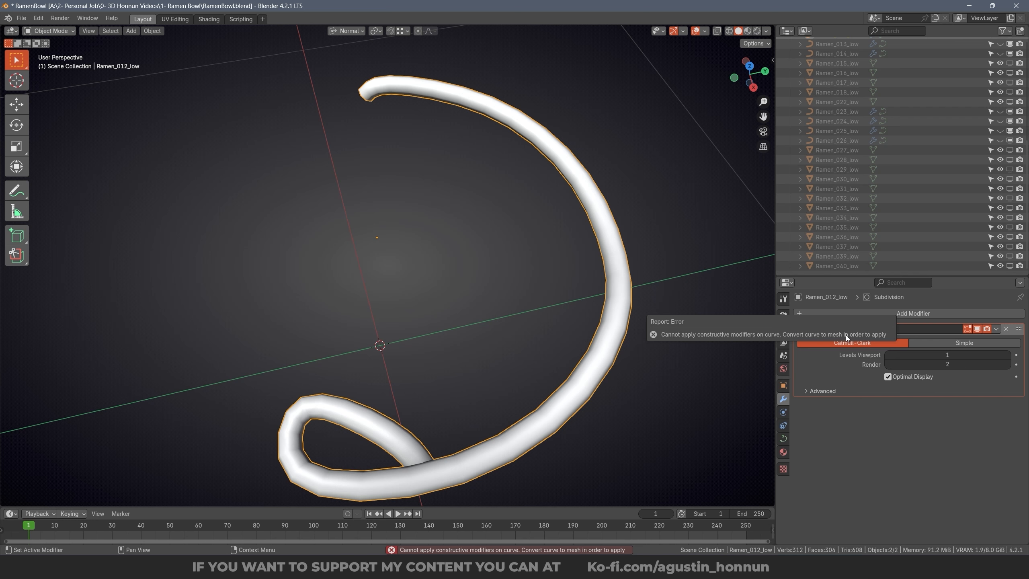
{"action": "middle_click_drag", "start_coordinate": [526, 296], "coordinate": [588, 308]}
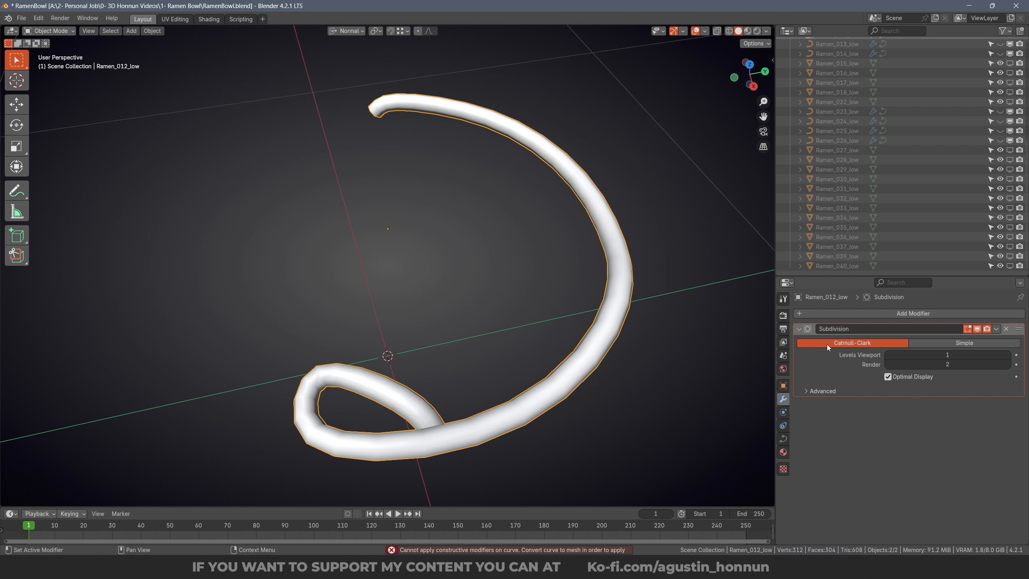
{"action": "key", "text": "ctrl+a"}
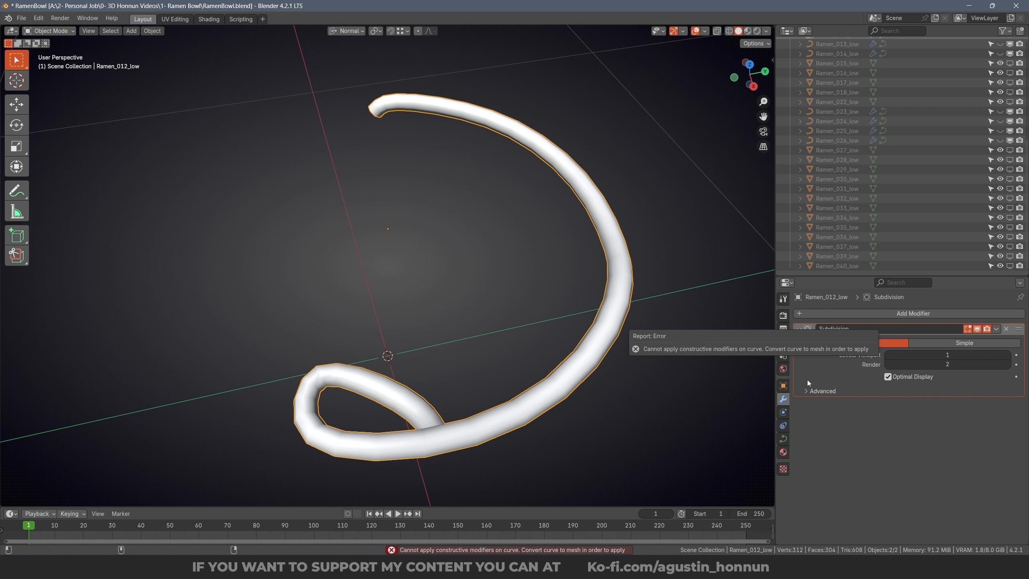
{"action": "key", "text": "ctrl+a"}
Step: Try moving a control point of the Ramen_012_low curve in Edit Mode and return to Object Mode
{"action": "key", "text": "Tab"}
{"action": "left_click", "coordinate": [614, 239]}
{"action": "key", "text": "g"}
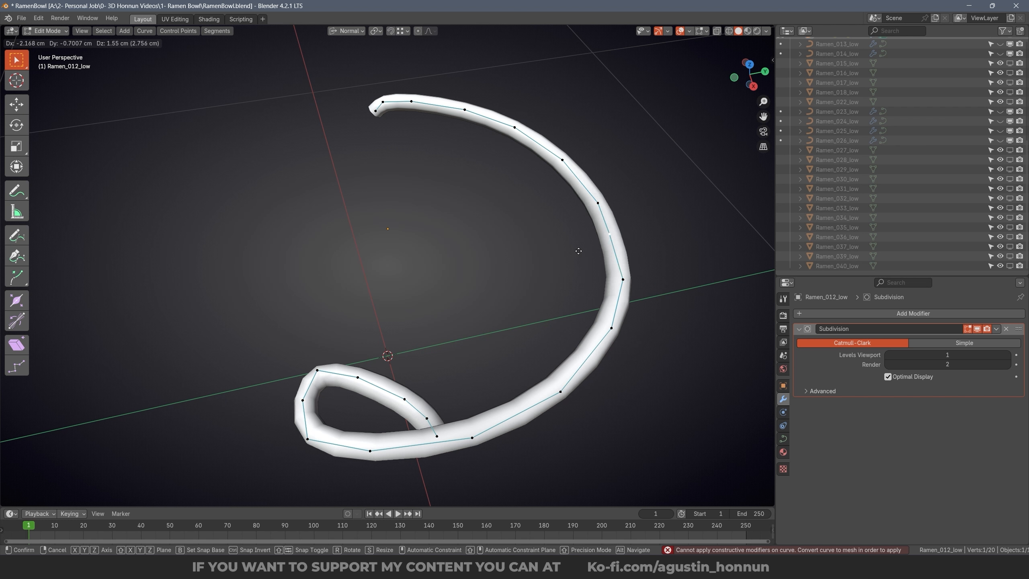
{"action": "left_click", "coordinate": [578, 251]}
{"action": "key", "text": "Tab"}
{"action": "middle_click_drag", "start_coordinate": [630, 267], "coordinate": [539, 265]}
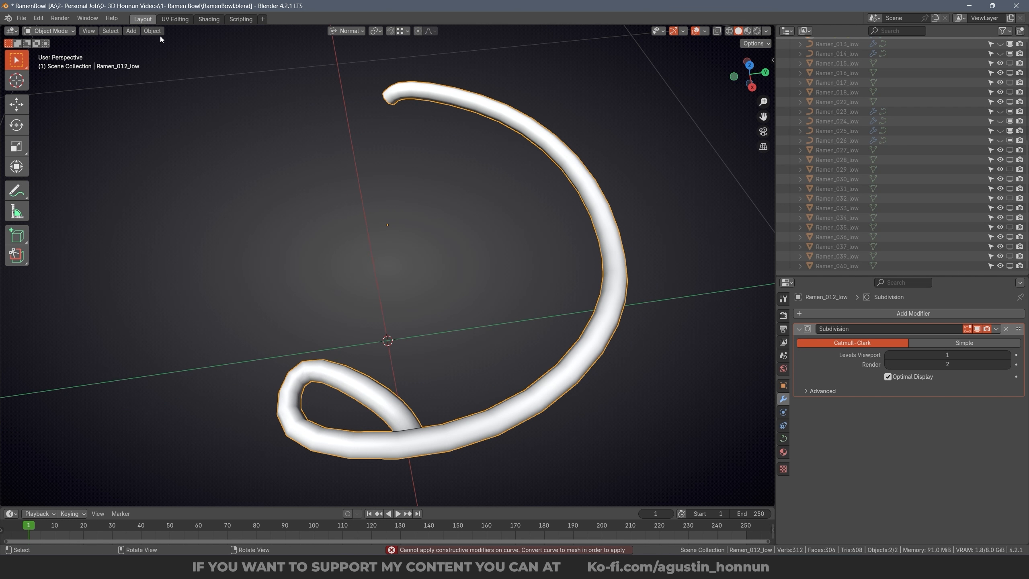
Step: Remove the Subdivision modifier from Ramen_012_low and convert the curve to a mesh
{"action": "left_click", "coordinate": [1006, 329]}
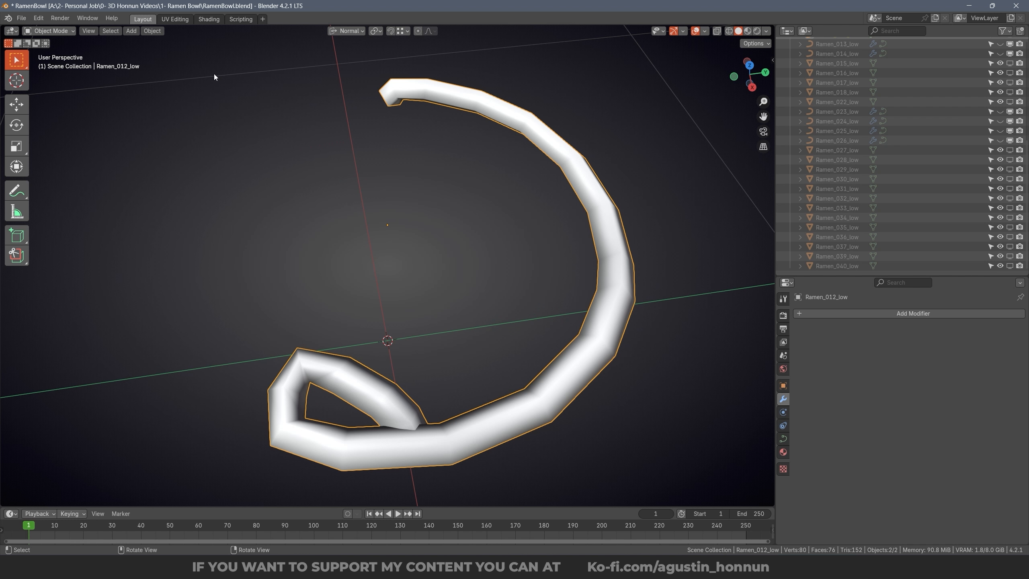
{"action": "left_click", "coordinate": [152, 32]}
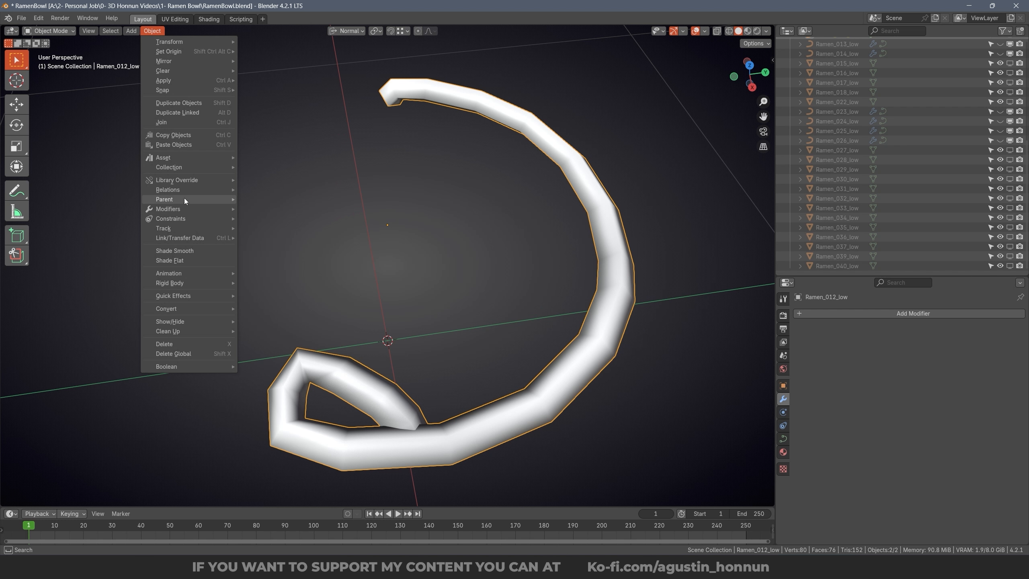
{"action": "mouse_move", "coordinate": [184, 308]}
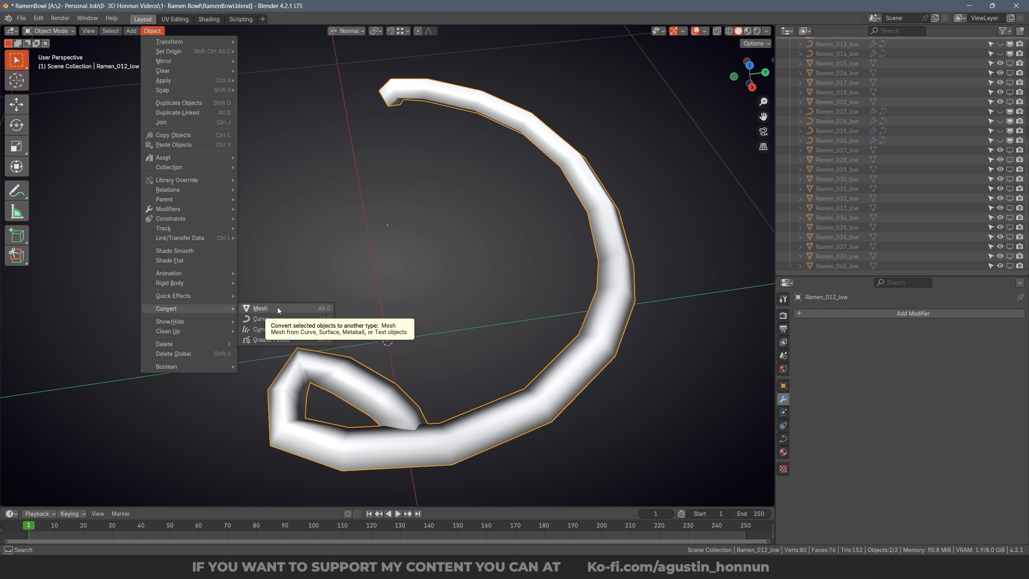
{"action": "left_click", "coordinate": [320, 315]}
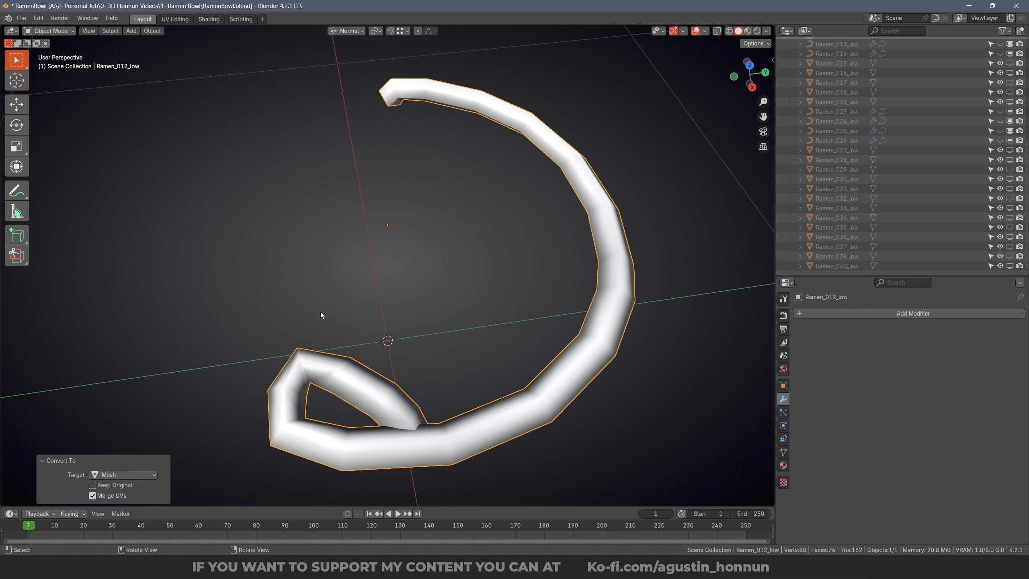
Step: Add a level 1 Subdivision modifier to the Ramen_012_low mesh, apply it, and disable the noodle in viewports
{"action": "middle_click_drag", "start_coordinate": [606, 312], "coordinate": [605, 269]}
{"action": "key", "text": "ctrl+1"}
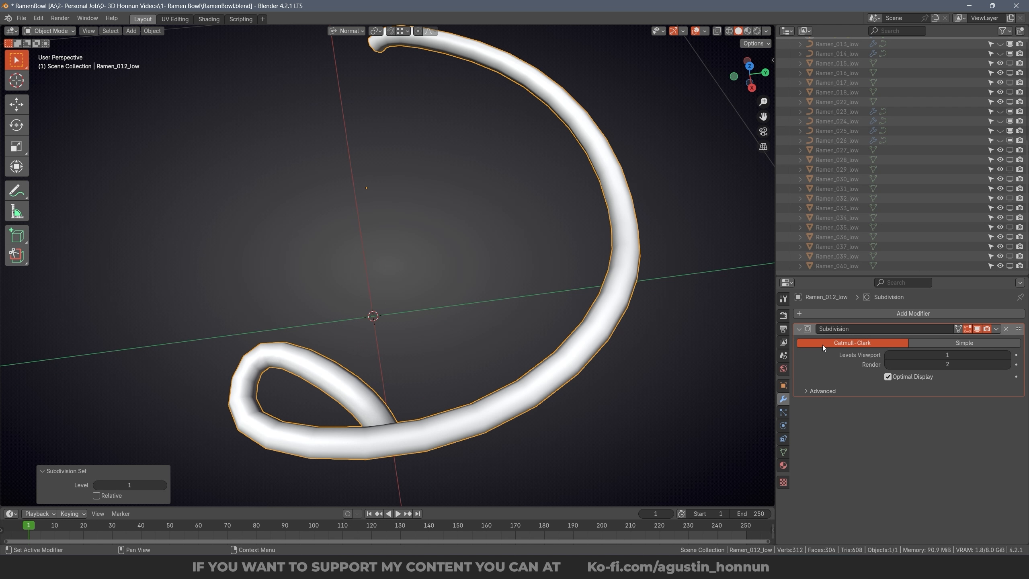
{"action": "key", "text": "ctrl+a"}
{"action": "middle_click_drag", "start_coordinate": [709, 356], "coordinate": [711, 320]}
{"action": "scroll", "coordinate": [1005, 122], "scroll_direction": "up", "scroll_amount": 3}
{"action": "left_click", "coordinate": [1010, 94]}
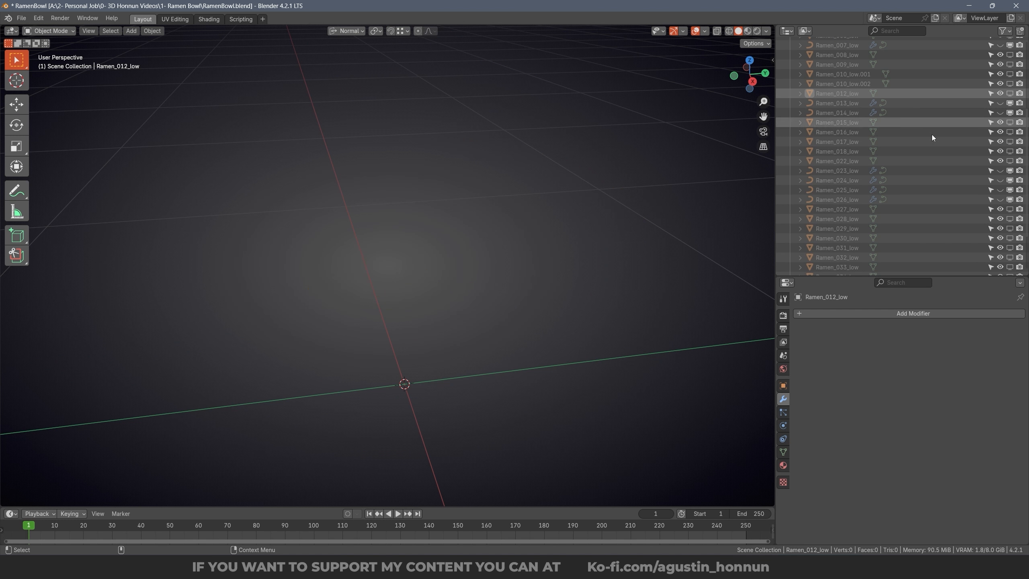
Step: Unhide the remaining noodles, select the folded strand Ramen_024_low, and isolate it
{"action": "key", "text": "alt+h"}
{"action": "left_click", "coordinate": [681, 190]}
{"action": "left_click", "coordinate": [492, 252]}
{"action": "scroll", "coordinate": [492, 253], "scroll_direction": "up", "scroll_amount": 2}
{"action": "middle_click_drag", "start_coordinate": [494, 253], "coordinate": [521, 279]}
{"action": "key", "text": "shift+h"}
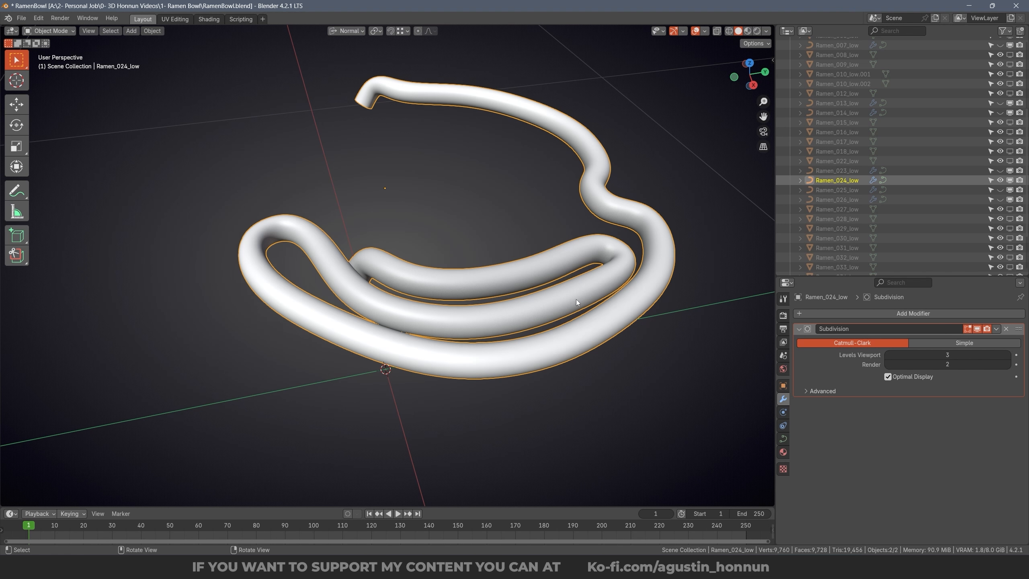
{"action": "scroll", "coordinate": [600, 274], "scroll_direction": "up", "scroll_amount": 1}
{"action": "middle_click_drag", "start_coordinate": [457, 319], "coordinate": [590, 160]}
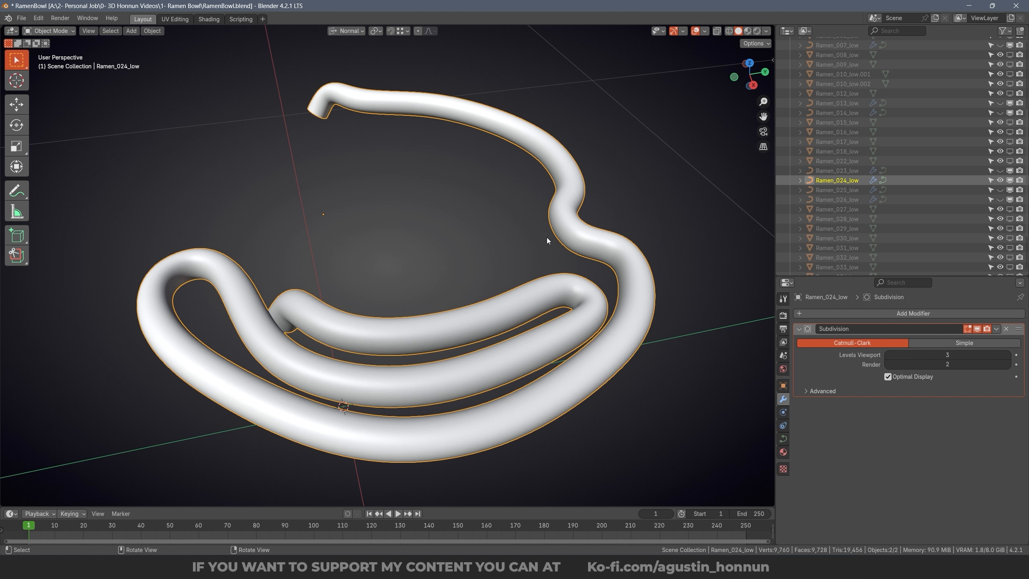
{"action": "middle_click_drag", "start_coordinate": [547, 239], "coordinate": [577, 167], "text": "shift"}
{"action": "middle_click_drag", "start_coordinate": [581, 264], "coordinate": [598, 244], "text": "shift"}
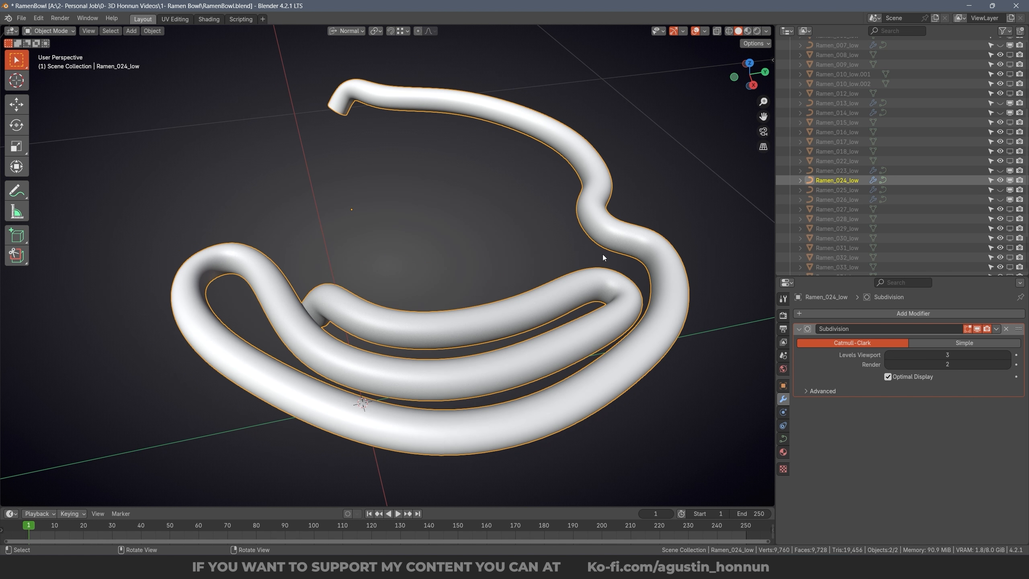
Step: Remove the Subdivision modifier from Ramen_024_low and convert the curve to a mesh
{"action": "left_click", "coordinate": [1006, 329]}
{"action": "left_click", "coordinate": [152, 31]}
{"action": "mouse_move", "coordinate": [191, 308]}
{"action": "left_click", "coordinate": [263, 319]}
Step: Add a level 1 Subdivision modifier to the Ramen_024_low mesh, apply it, and disable the noodle in viewports
{"action": "left_click", "coordinate": [823, 315]}
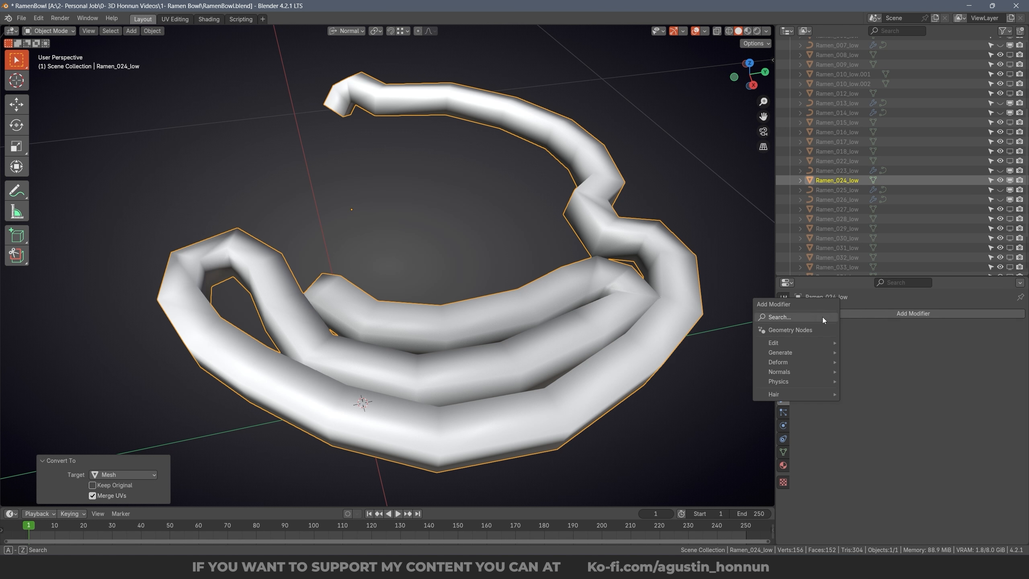
{"action": "mouse_move", "coordinate": [820, 354]}
{"action": "left_click", "coordinate": [871, 480]}
{"action": "left_click", "coordinate": [996, 329]}
{"action": "left_click", "coordinate": [979, 340]}
{"action": "left_click", "coordinate": [1010, 181]}
Step: Unhide the remaining noodles, isolate Ramen_026_low, and convert it to a mesh with its Subdivision modifier applied
{"action": "key", "text": "alt+h"}
{"action": "left_click", "coordinate": [584, 340]}
{"action": "key", "text": "shift+h"}
{"action": "left_click", "coordinate": [1006, 329]}
{"action": "key", "text": "alt+c"}
{"action": "left_click", "coordinate": [679, 298]}
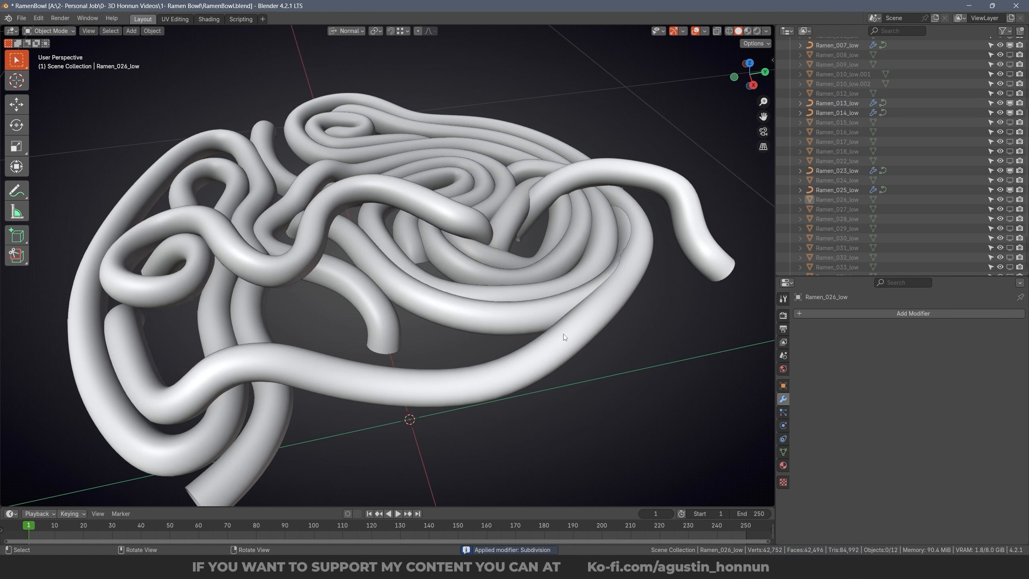
Step: Convert the noodles Ramen_013_low and Ramen_014_low to meshes using Subdivision level 1
{"action": "left_click", "coordinate": [621, 294]}
{"action": "key", "text": "ctrl+1"}
{"action": "key", "text": "alt+h"}
{"action": "left_click", "coordinate": [591, 312]}
{"action": "key", "text": "alt+c"}
{"action": "left_click", "coordinate": [566, 316]}
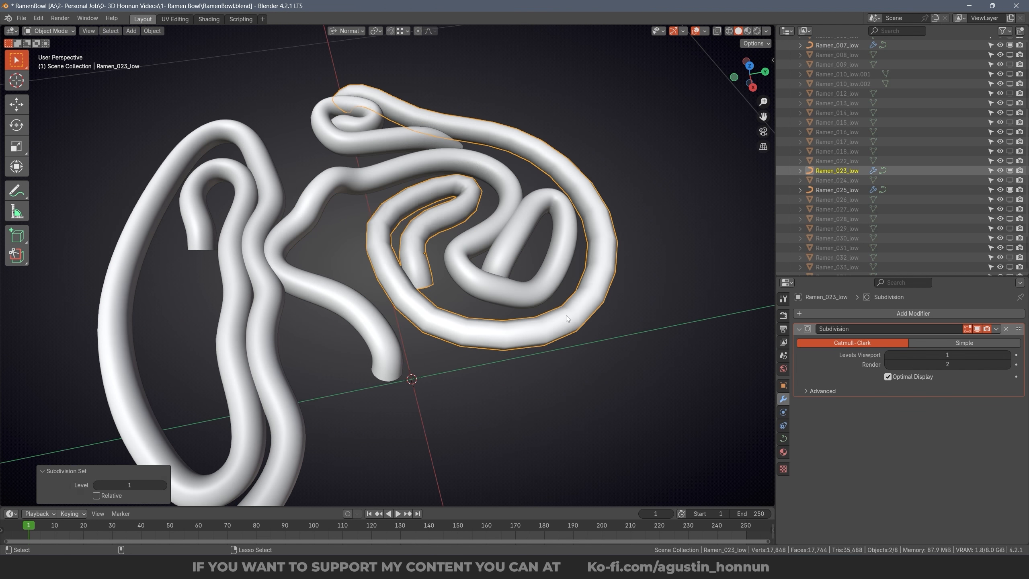
Step: Convert the last noodle curves Ramen_023_low, Ramen_025_low and Ramen_007_low to meshes
{"action": "left_click", "coordinate": [571, 276]}
{"action": "key", "text": "alt+c"}
{"action": "left_click", "coordinate": [571, 276]}
{"action": "left_click", "coordinate": [458, 148]}
{"action": "key", "text": "alt+c"}
{"action": "left_click", "coordinate": [488, 179]}
{"action": "left_click", "coordinate": [369, 197]}
{"action": "key", "text": "alt+c"}
{"action": "left_click", "coordinate": [417, 205]}
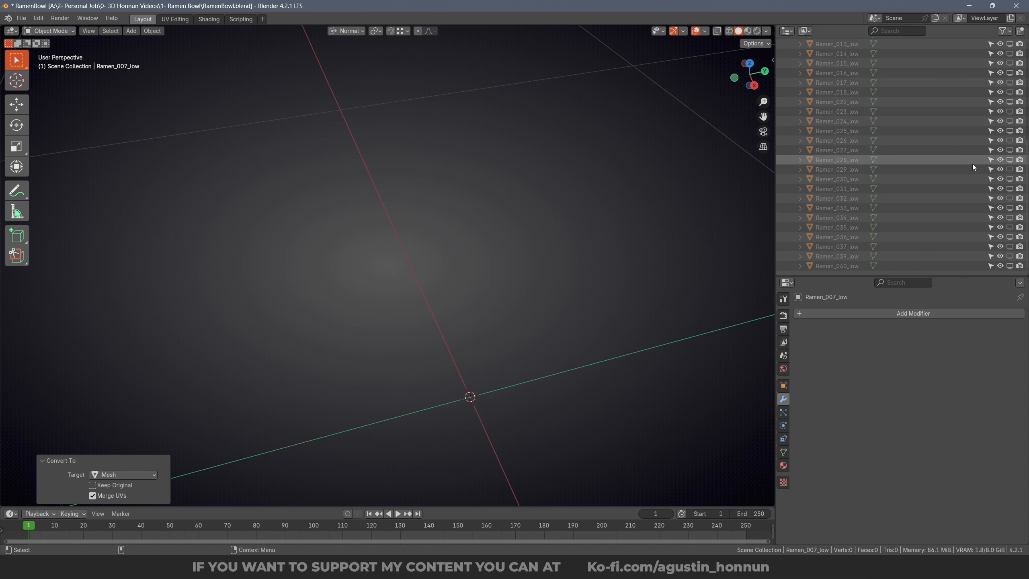
Step: Enable all objects of the Ramen_low collection in viewports again and save the file
{"action": "left_click", "coordinate": [1010, 66], "text": "shift"}
{"action": "left_click", "coordinate": [528, 250]}
{"action": "middle_click_drag", "start_coordinate": [528, 250], "coordinate": [494, 241]}
{"action": "scroll", "coordinate": [405, 280], "scroll_direction": "up", "scroll_amount": 4}
{"action": "left_click", "coordinate": [347, 266]}
{"action": "key", "text": "ctrl+s"}
{"action": "left_click", "coordinate": [471, 295]}
{"action": "key", "text": "Tab"}
{"action": "key", "text": "Tab"}
{"action": "scroll", "coordinate": [464, 295], "scroll_direction": "down", "scroll_amount": 3}
{"action": "key", "text": "alt+a"}
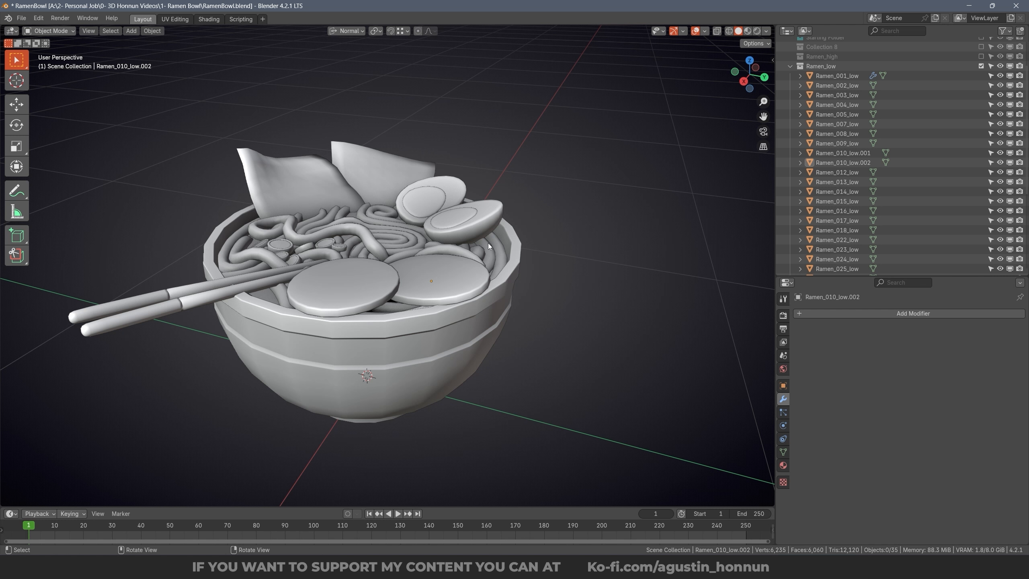
Step: Examine the WeightedNormal modifier of the bowl Ramen_001_low and the shading it gives from several angles
{"action": "left_click", "coordinate": [459, 265]}
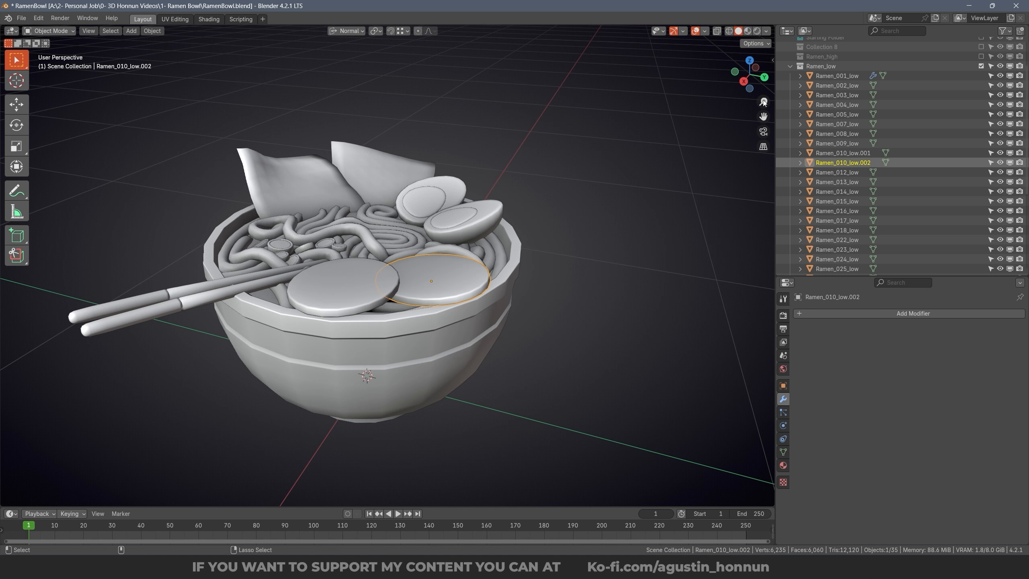
{"action": "left_click", "coordinate": [836, 76]}
{"action": "left_click", "coordinate": [800, 329]}
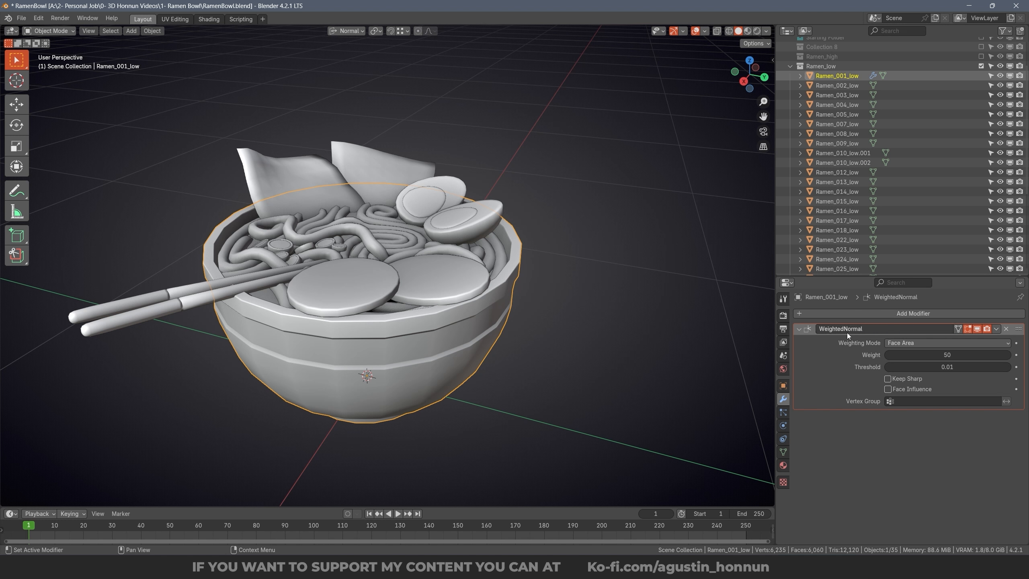
{"action": "middle_click_drag", "start_coordinate": [473, 303], "coordinate": [399, 219]}
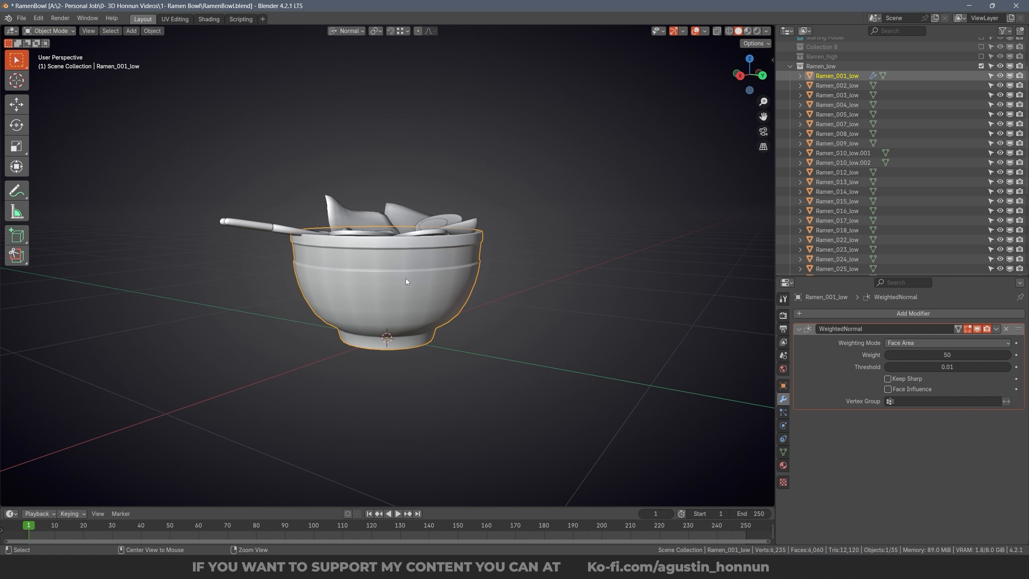
{"action": "right_click_drag", "start_coordinate": [405, 279], "coordinate": [424, 295], "text": "alt"}
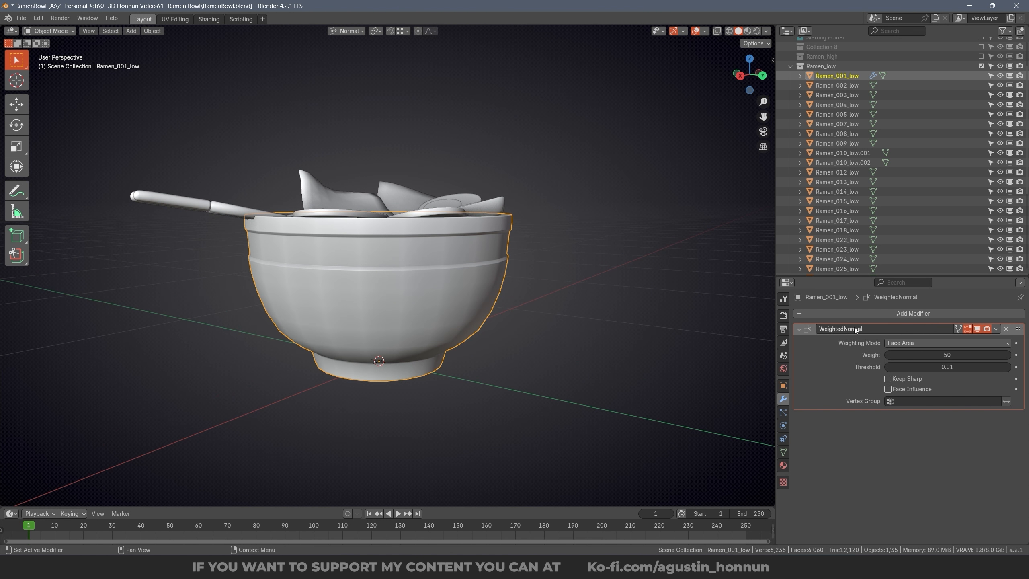
{"action": "middle_click_drag", "start_coordinate": [649, 299], "coordinate": [459, 263]}
{"action": "left_click", "coordinate": [543, 289]}
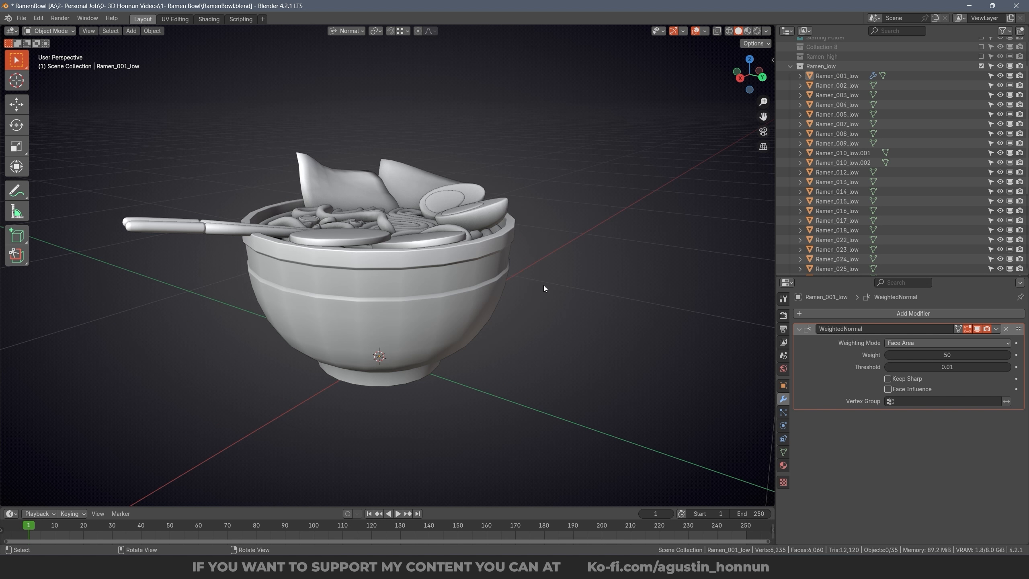
Step: Select all objects with the bowl as the active one and copy its WeightedNormal modifier to the others
{"action": "key", "text": "a"}
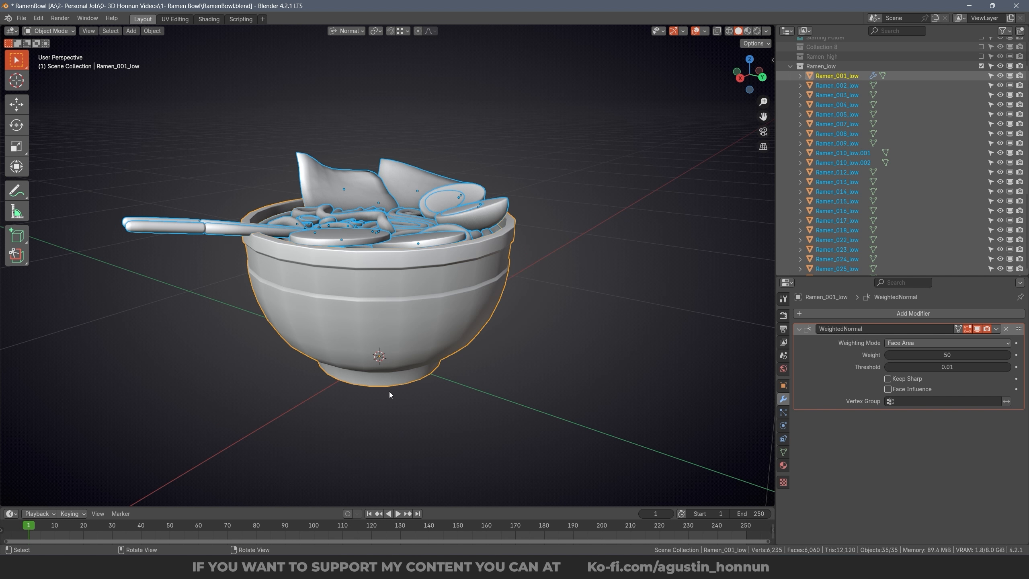
{"action": "middle_click_drag", "start_coordinate": [437, 370], "coordinate": [256, 336]}
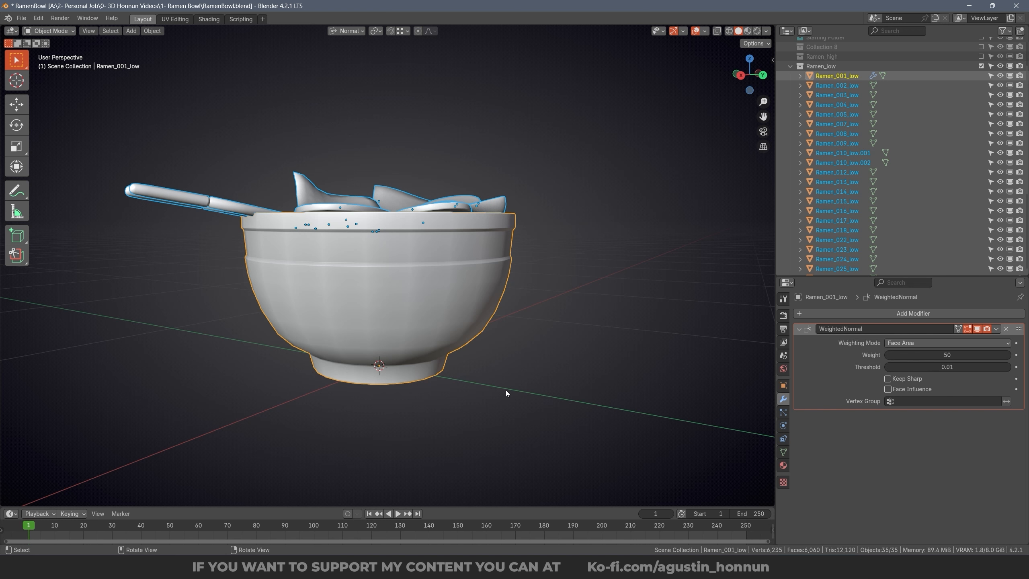
{"action": "middle_click_drag", "start_coordinate": [476, 382], "coordinate": [459, 319]}
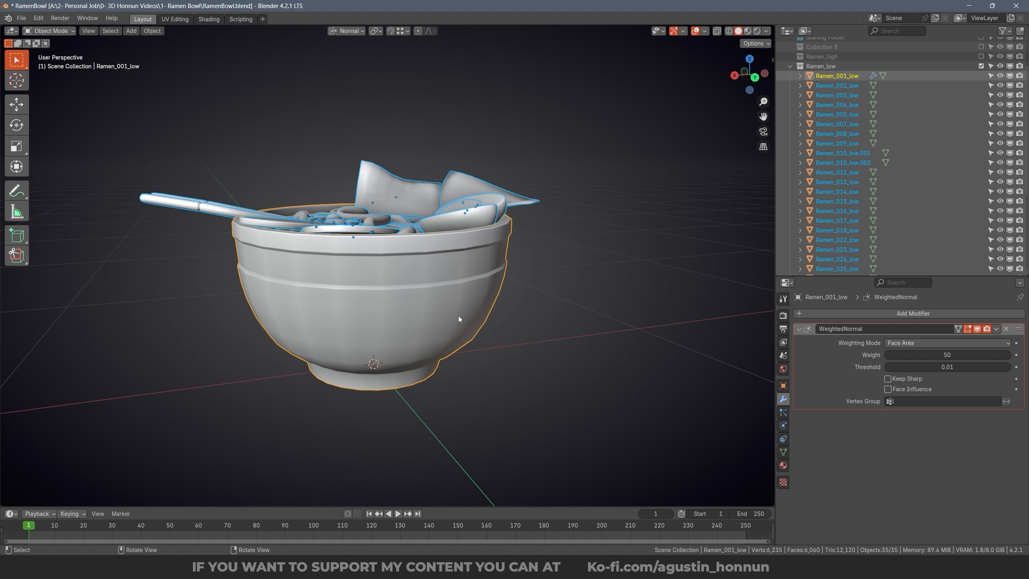
{"action": "key", "text": "ctrl+l"}
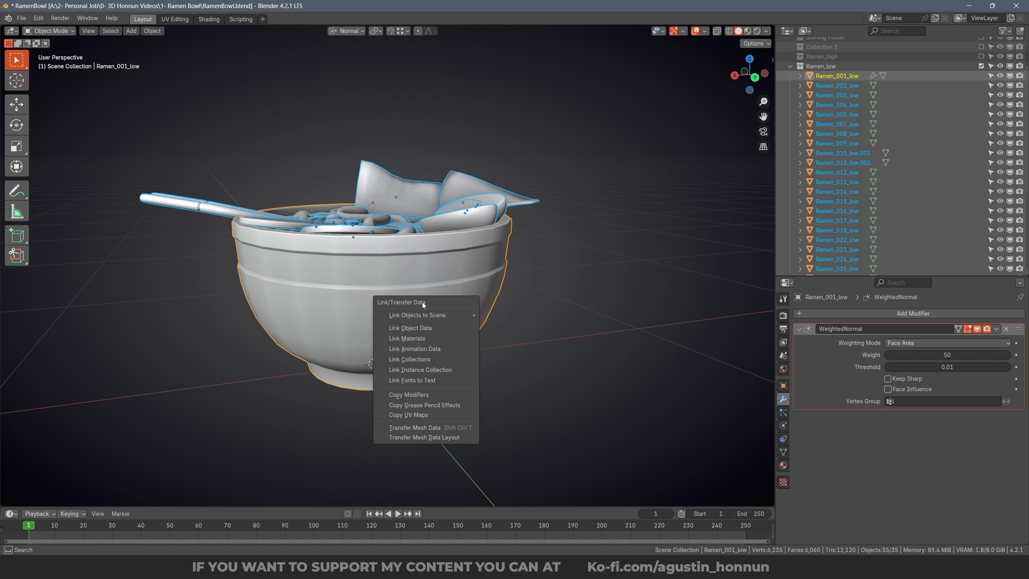
{"action": "left_click", "coordinate": [150, 31]}
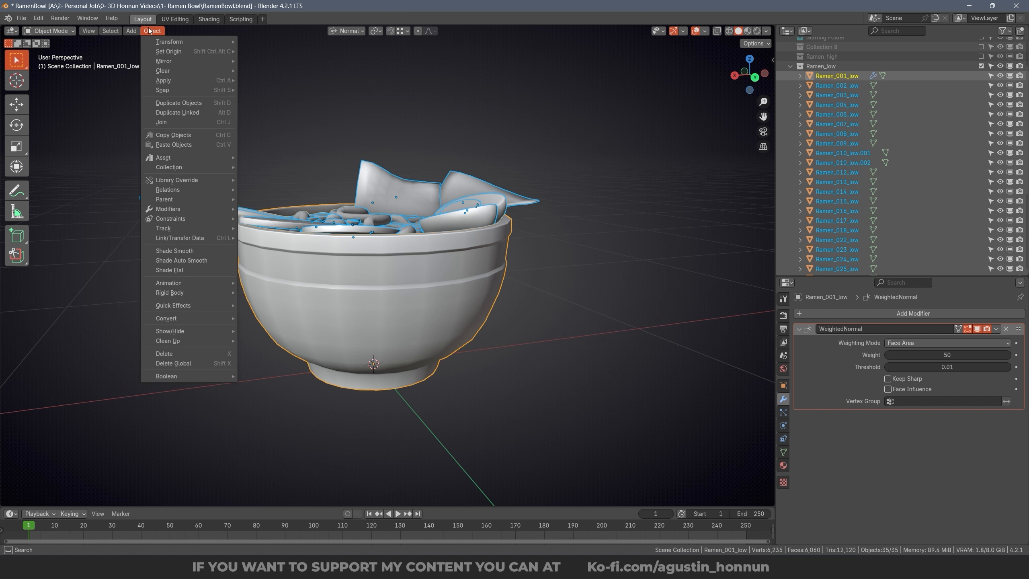
{"action": "mouse_move", "coordinate": [198, 237]}
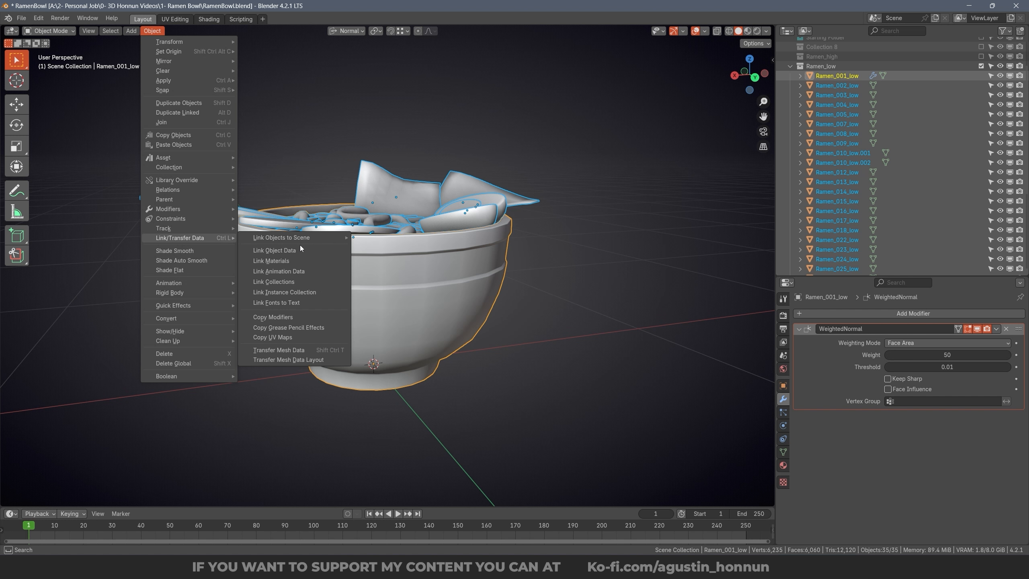
{"action": "left_click", "coordinate": [292, 315]}
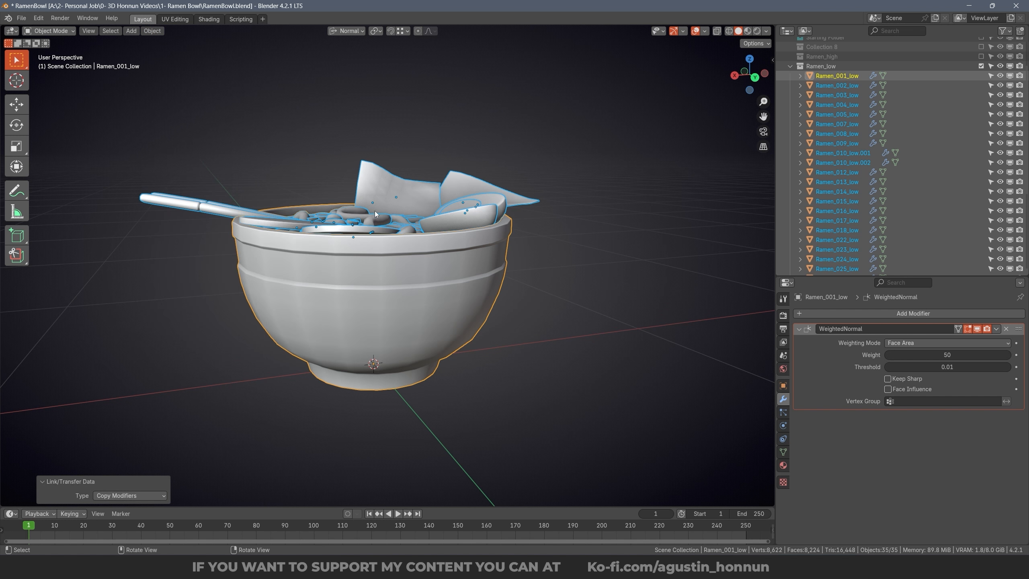
Step: Check individual noodles, egg halves and other toppings for the copied WeightedNormal modifier
{"action": "middle_click_drag", "start_coordinate": [293, 316], "coordinate": [400, 295]}
{"action": "scroll", "coordinate": [400, 296], "scroll_direction": "up", "scroll_amount": 2}
{"action": "left_click", "coordinate": [399, 228]}
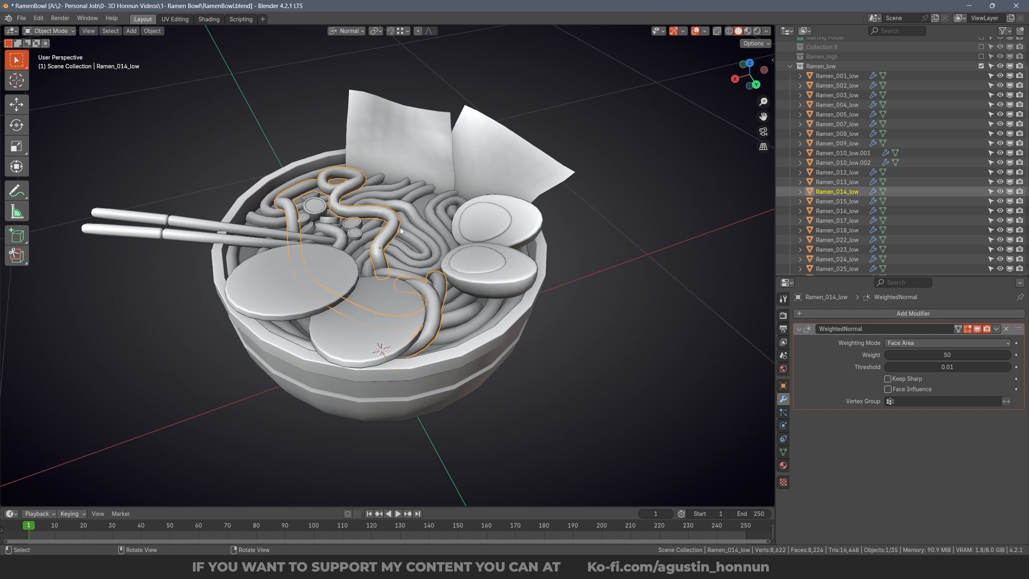
{"action": "scroll", "coordinate": [850, 129], "scroll_direction": "down", "scroll_amount": 5}
{"action": "left_click", "coordinate": [855, 208]}
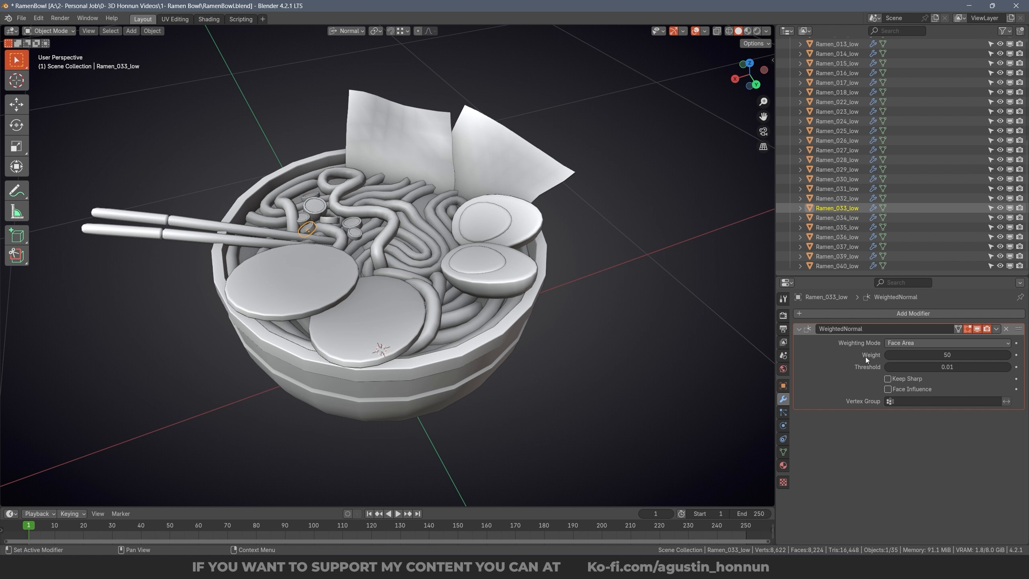
{"action": "left_click", "coordinate": [473, 176]}
{"action": "left_click", "coordinate": [484, 206]}
{"action": "left_click", "coordinate": [485, 213]}
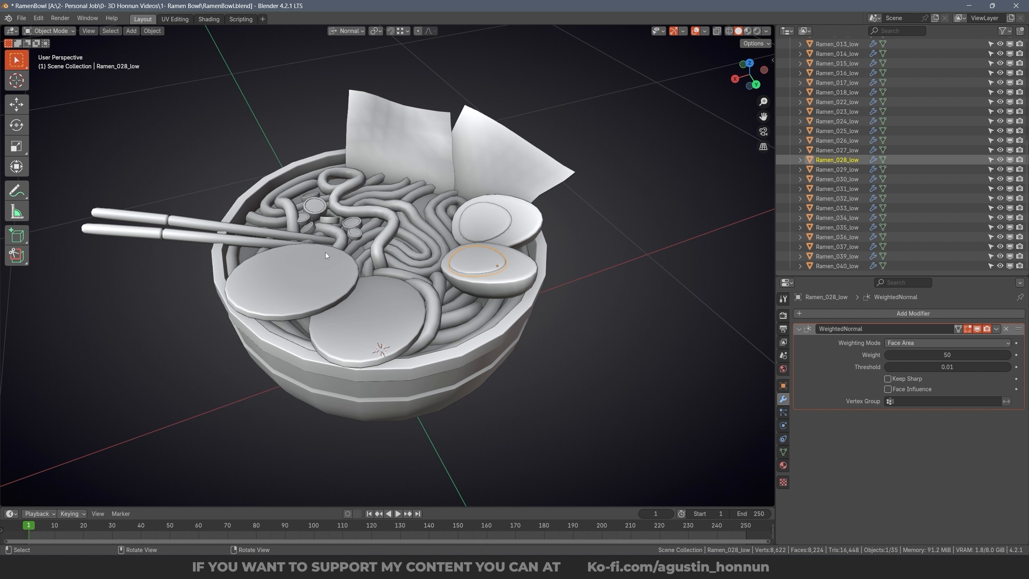
{"action": "left_click", "coordinate": [329, 312]}
{"action": "left_click", "coordinate": [477, 252]}
{"action": "left_click", "coordinate": [468, 280]}
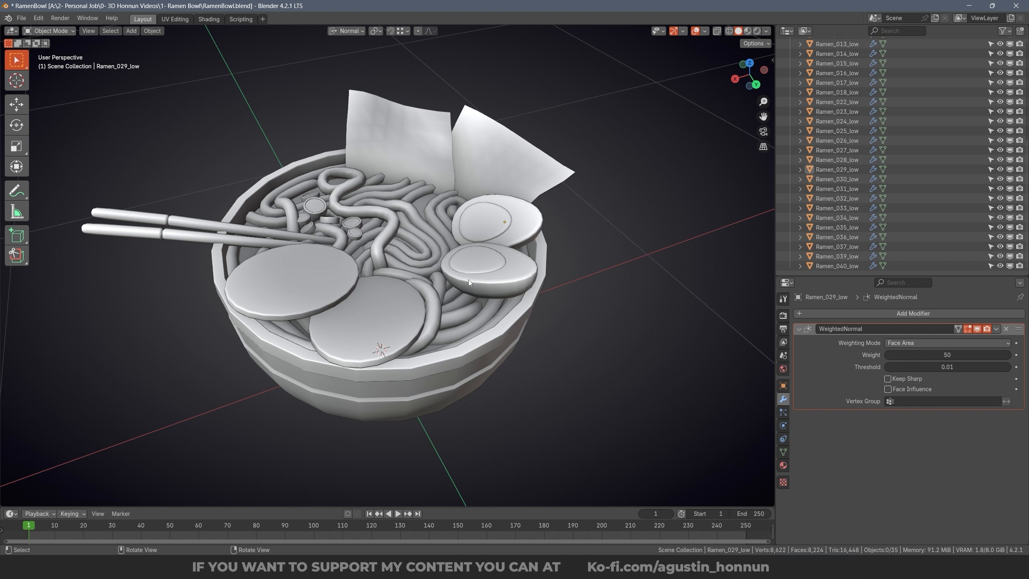
Step: Save the file and turn on the scene statistics in the viewport overlays
{"action": "middle_click_drag", "start_coordinate": [467, 280], "coordinate": [423, 249]}
{"action": "key", "text": "ctrl+s"}
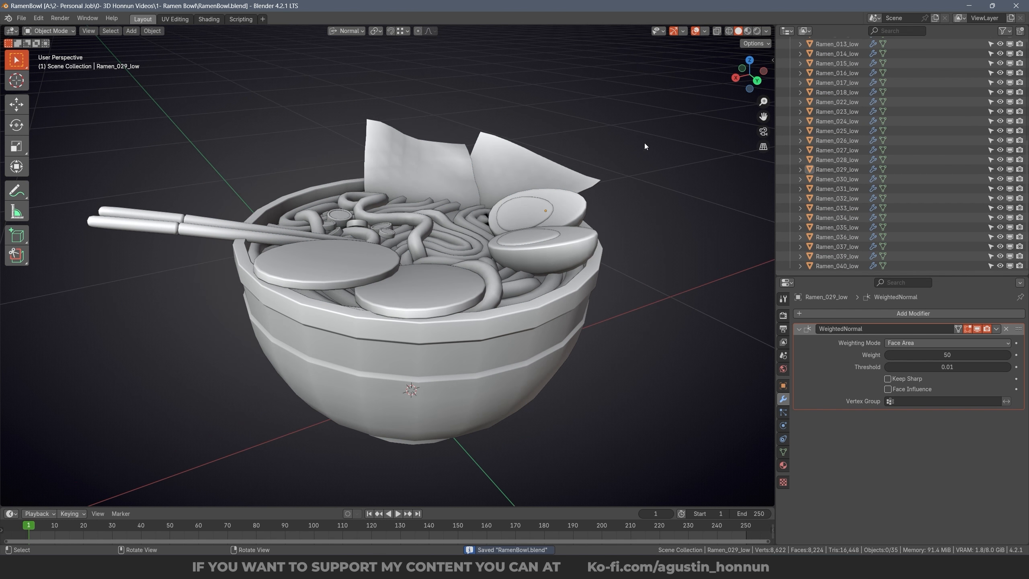
{"action": "left_click", "coordinate": [706, 31]}
{"action": "left_click", "coordinate": [663, 111]}
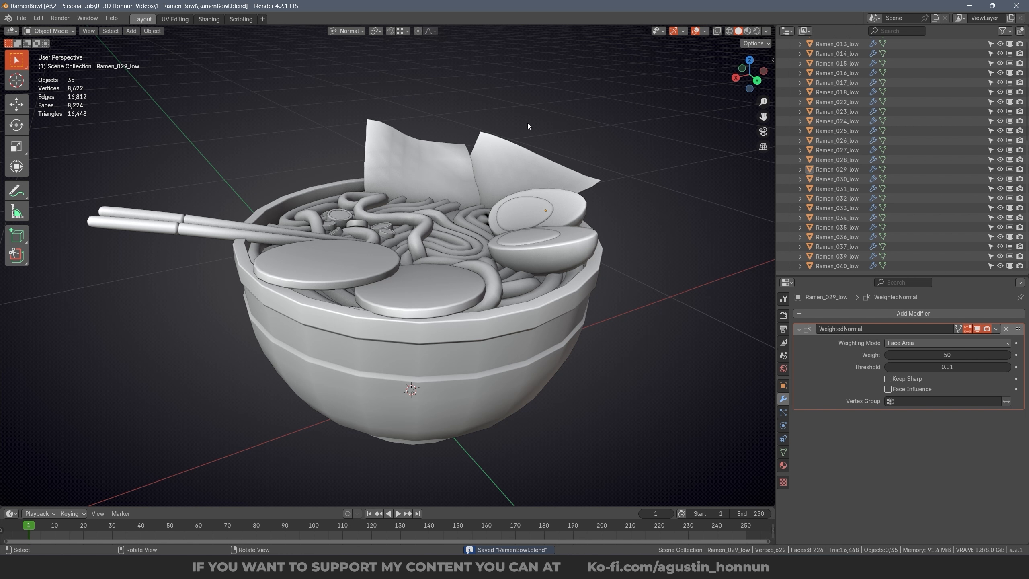
{"action": "scroll", "coordinate": [140, 157], "scroll_direction": "down", "scroll_amount": 2}
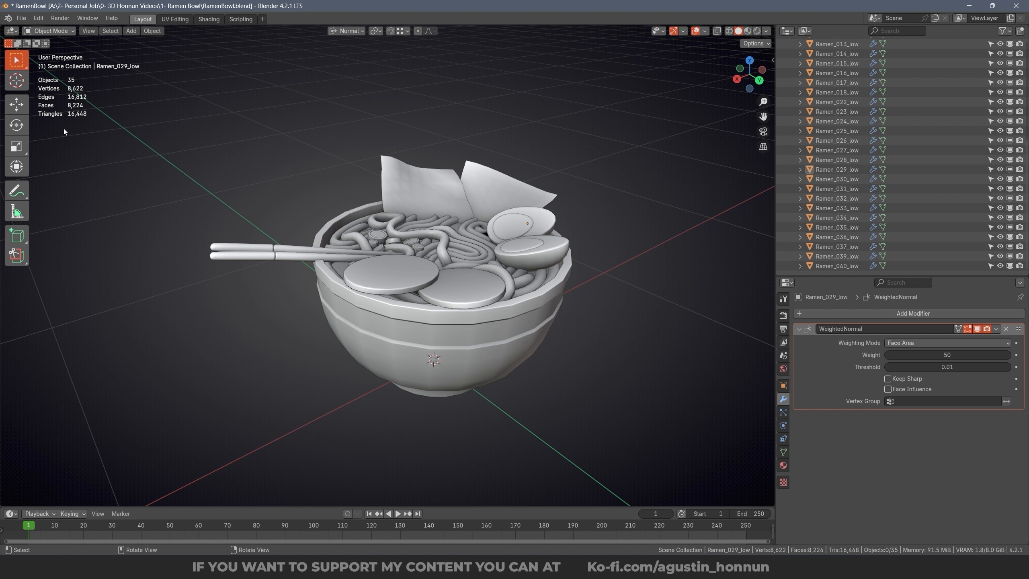
{"action": "scroll", "coordinate": [435, 236], "scroll_direction": "up", "scroll_amount": 2}
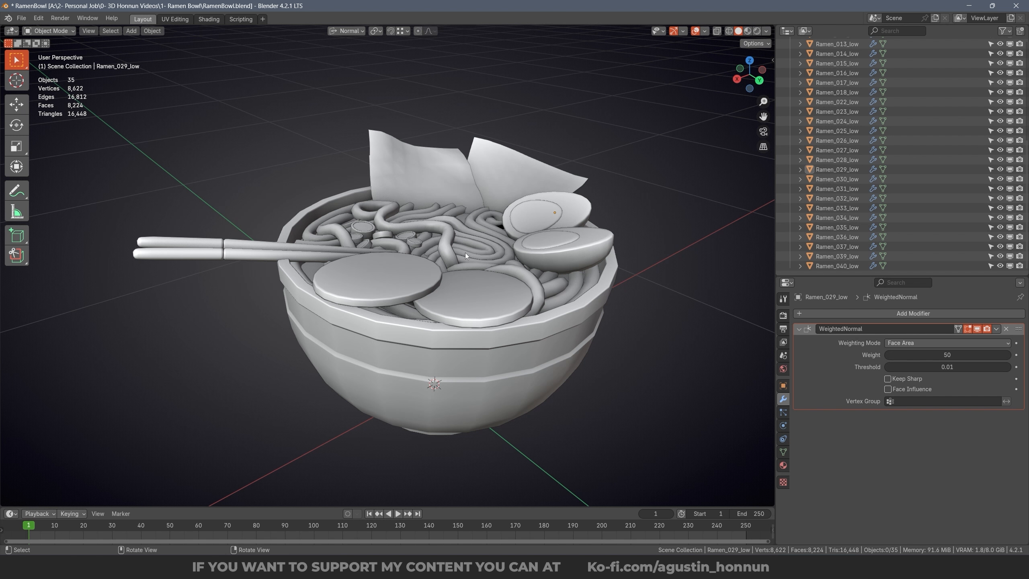
Step: Examine the geometry statistics of individual noodles, egg parts and round topping slices
{"action": "scroll", "coordinate": [436, 235], "scroll_direction": "up", "scroll_amount": 5}
{"action": "left_click", "coordinate": [434, 241]}
{"action": "middle_click_drag", "start_coordinate": [434, 241], "coordinate": [368, 229]}
{"action": "left_click", "coordinate": [477, 269]}
{"action": "key", "text": "alt+a"}
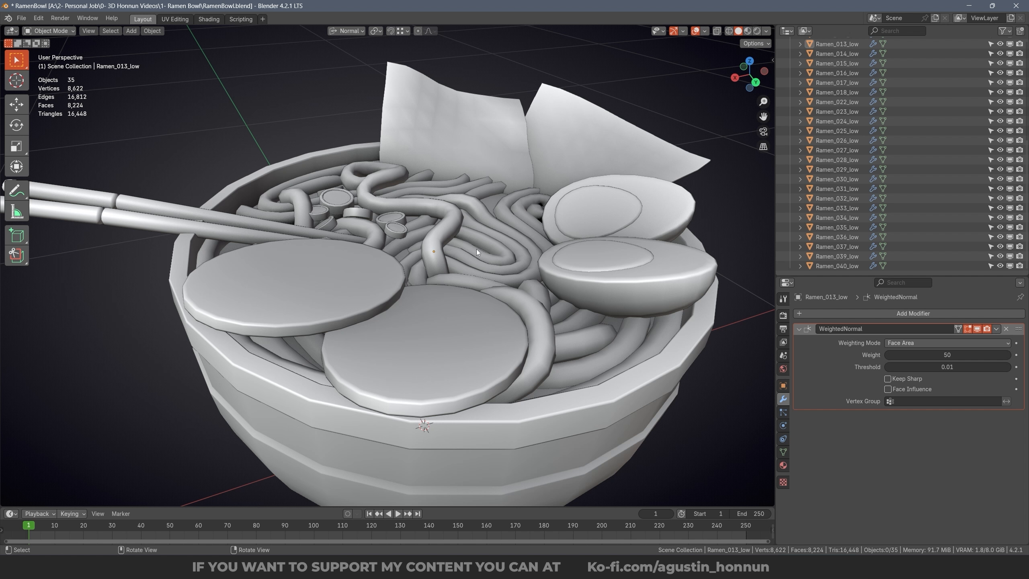
{"action": "middle_click_drag", "start_coordinate": [574, 246], "coordinate": [554, 230]}
{"action": "left_click", "coordinate": [595, 217]}
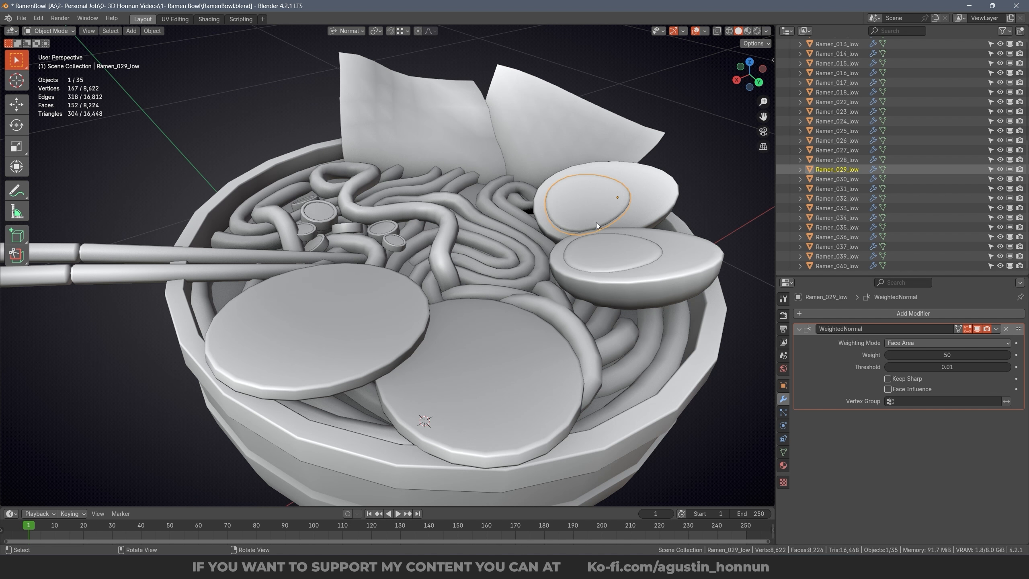
{"action": "left_click", "coordinate": [637, 266]}
{"action": "left_click", "coordinate": [660, 289]}
{"action": "left_click", "coordinate": [598, 162]}
{"action": "left_click", "coordinate": [417, 308]}
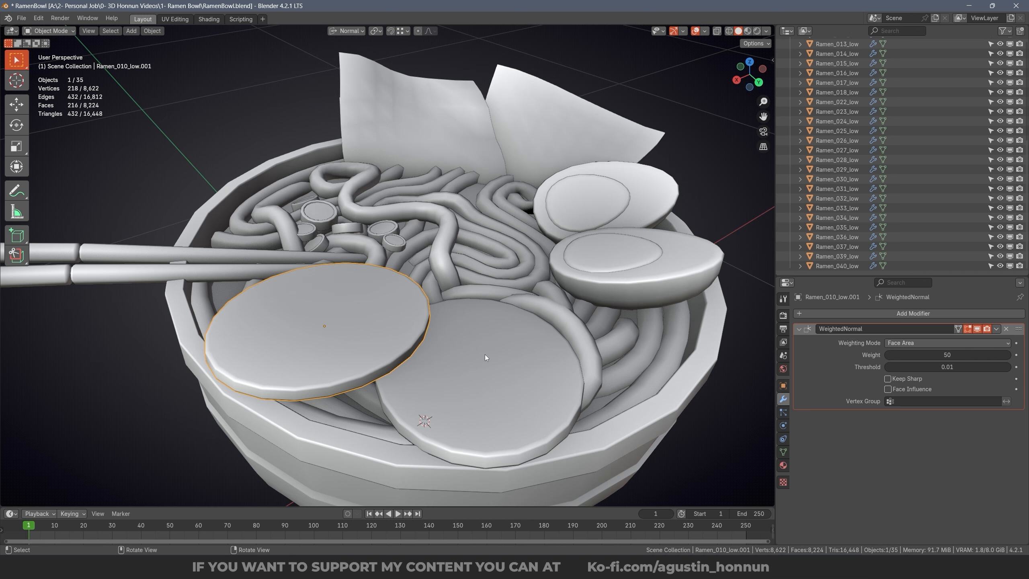
Step: Hide the noodles one after another to check the scene's triangle count without them, and unhide them all
{"action": "middle_click_drag", "start_coordinate": [485, 353], "coordinate": [469, 316]}
{"action": "left_click", "coordinate": [469, 315]}
{"action": "left_click", "coordinate": [484, 279]}
{"action": "key", "text": "h"}
{"action": "left_click", "coordinate": [487, 278]}
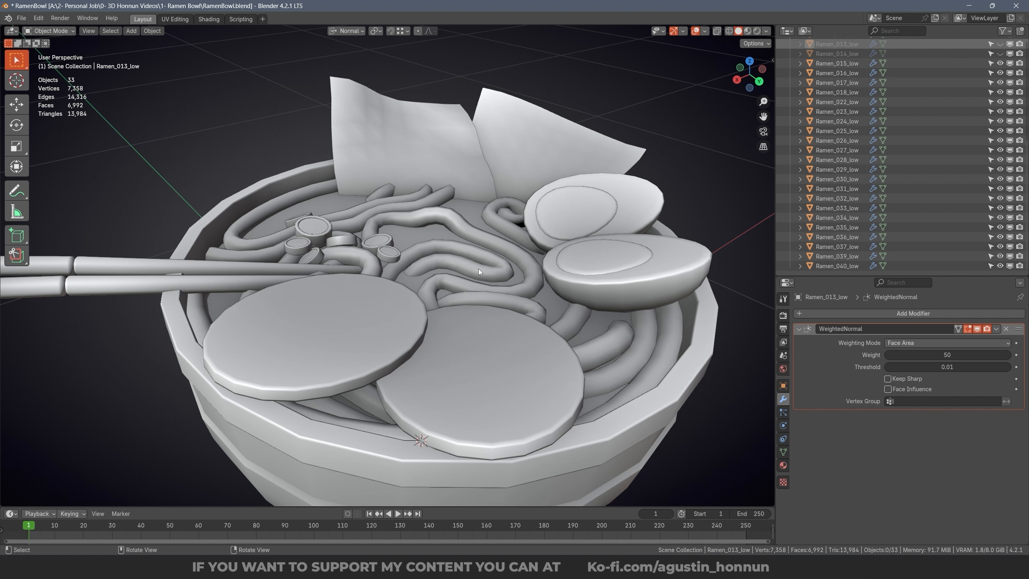
{"action": "key", "text": "h"}
{"action": "left_click", "coordinate": [478, 269]}
{"action": "key", "text": "h"}
{"action": "left_click", "coordinate": [532, 282]}
{"action": "key", "text": "h"}
{"action": "left_click", "coordinate": [504, 226]}
{"action": "key", "text": "h"}
{"action": "left_click", "coordinate": [387, 207]}
{"action": "key", "text": "h"}
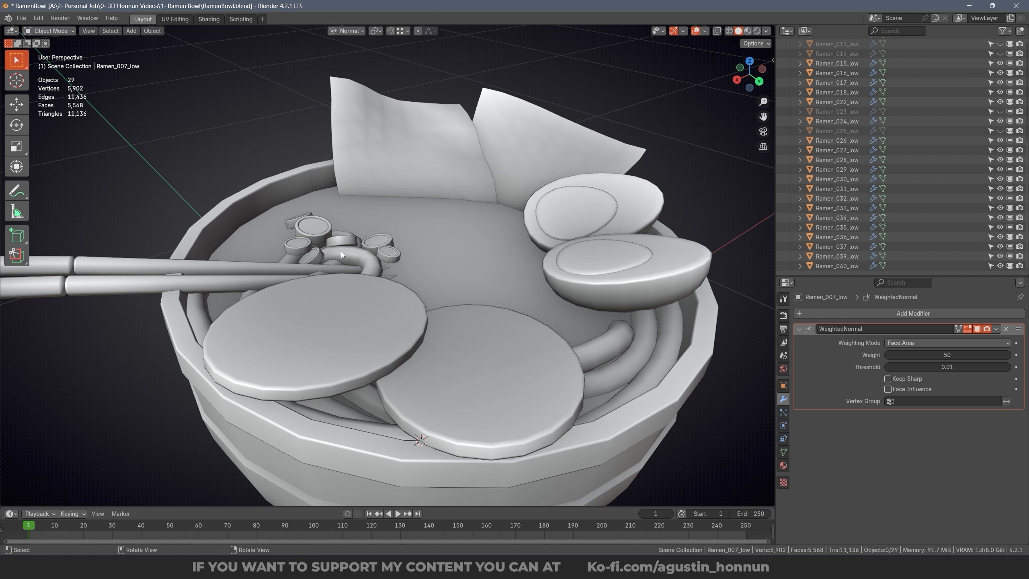
{"action": "left_click", "coordinate": [601, 357]}
{"action": "key", "text": "h"}
{"action": "left_click", "coordinate": [606, 339]}
{"action": "key", "text": "h"}
{"action": "left_click", "coordinate": [666, 352]}
{"action": "key", "text": "h"}
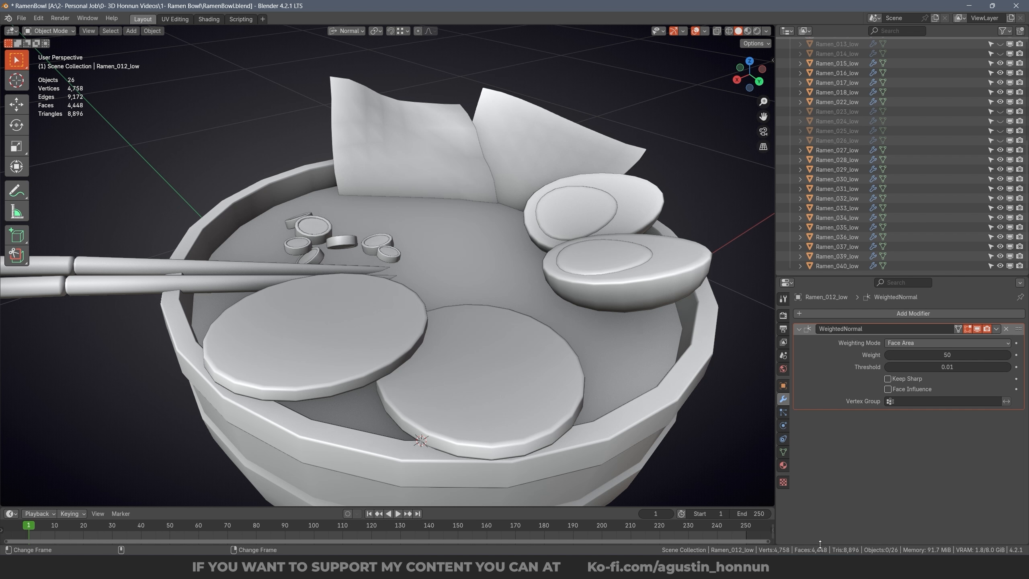
{"action": "scroll", "coordinate": [258, 196], "scroll_direction": "down", "scroll_amount": 3}
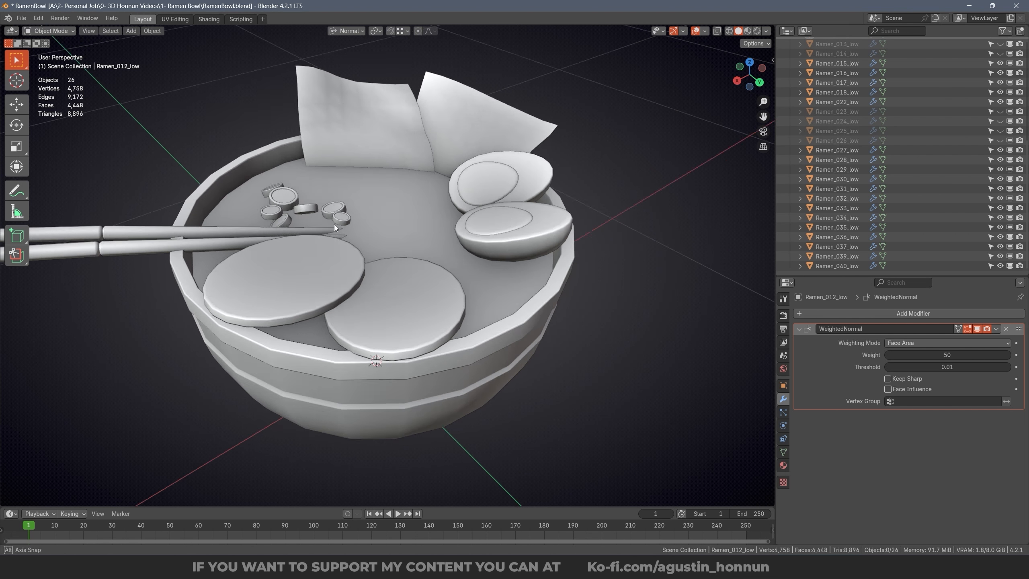
{"action": "key", "text": "alt+h"}
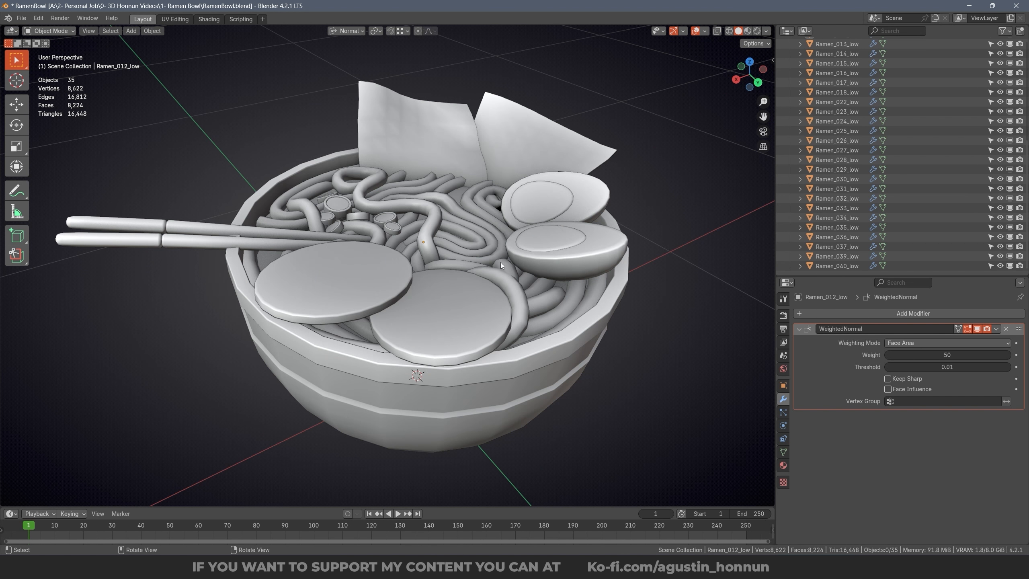
Step: Inspect the complete low-poly ramen bowl from close and far, and select all of its objects
{"action": "scroll", "coordinate": [470, 254], "scroll_direction": "up", "scroll_amount": 4}
{"action": "left_click", "coordinate": [418, 200]}
{"action": "key", "text": "alt+a"}
{"action": "middle_click_drag", "start_coordinate": [448, 221], "coordinate": [352, 438]}
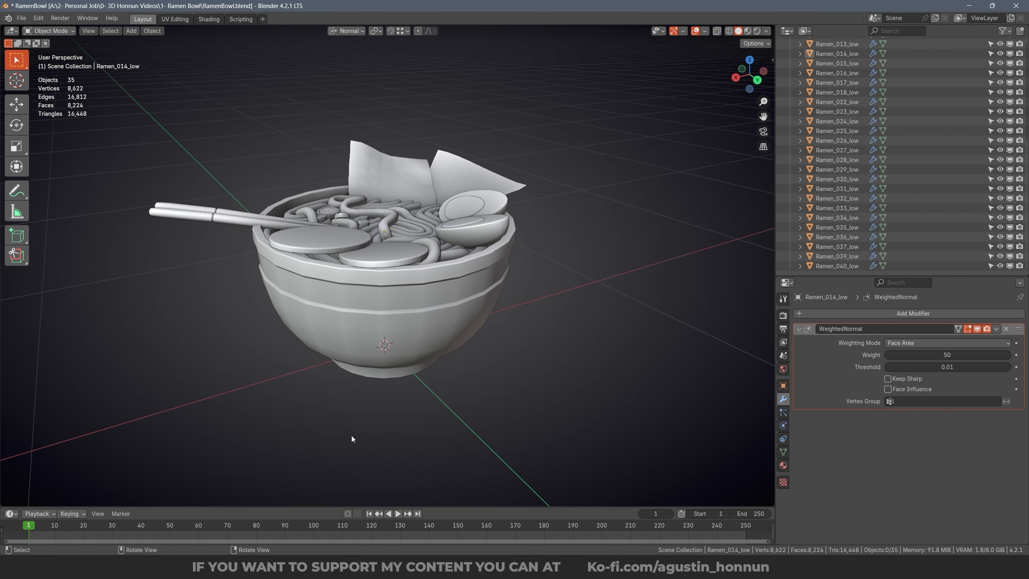
{"action": "middle_click_drag", "start_coordinate": [370, 244], "coordinate": [398, 276]}
{"action": "scroll", "coordinate": [435, 264], "scroll_direction": "up", "scroll_amount": 1}
{"action": "key", "text": "a"}
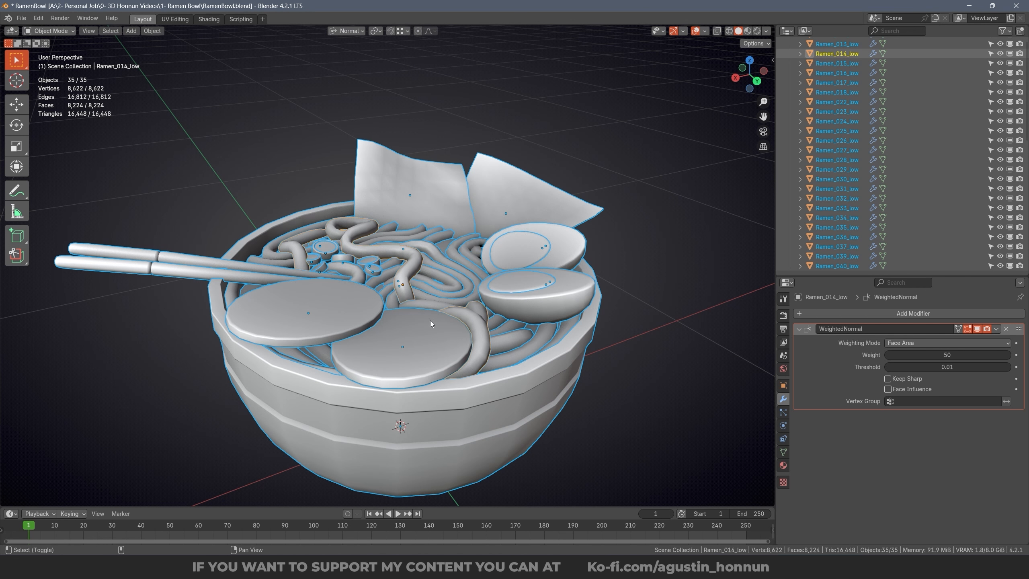
Step: Open the ramen objects in Edit Mode and bring the mesh of the small round topping slice into close view
{"action": "key", "text": "Tab"}
{"action": "key", "text": "q"}
{"action": "left_click", "coordinate": [452, 274]}
{"action": "middle_click_drag", "start_coordinate": [450, 270], "coordinate": [437, 314]}
{"action": "scroll", "coordinate": [289, 227], "scroll_direction": "up", "scroll_amount": 2}
{"action": "scroll", "coordinate": [289, 228], "scroll_direction": "up", "scroll_amount": 10}
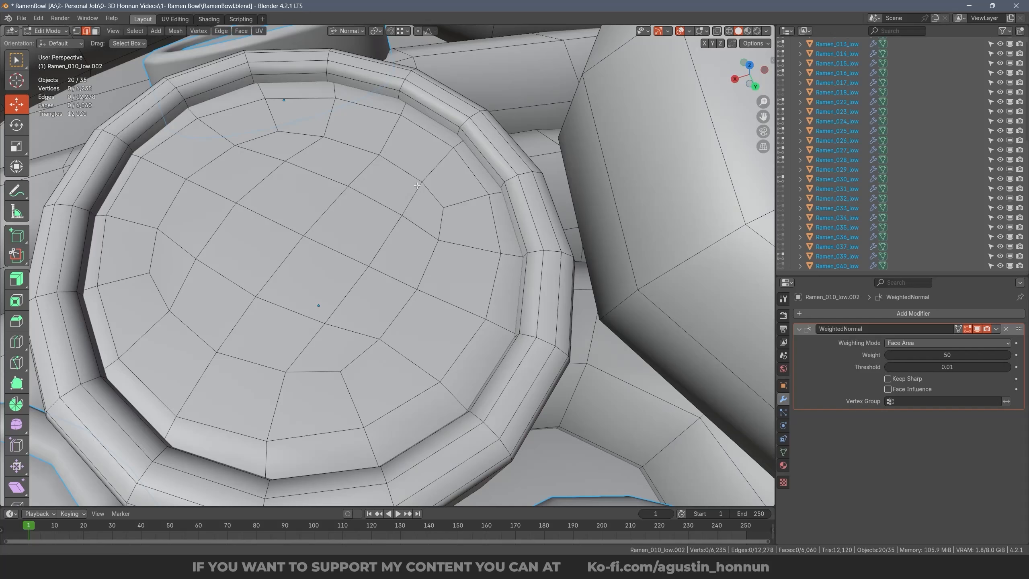
{"action": "scroll", "coordinate": [488, 178], "scroll_direction": "down", "scroll_amount": 2}
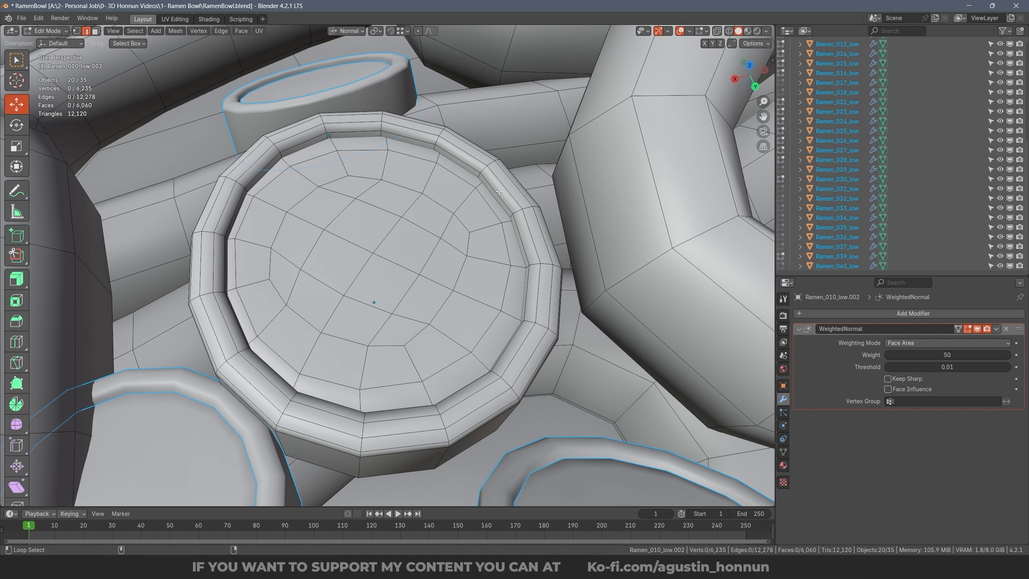
Step: Try to dissolve the edge loop on the inner side of the small round topping slice's rim
{"action": "left_click", "coordinate": [498, 191], "text": "alt"}
{"action": "middle_click_drag", "start_coordinate": [498, 191], "coordinate": [543, 172]}
{"action": "key", "text": "x"}
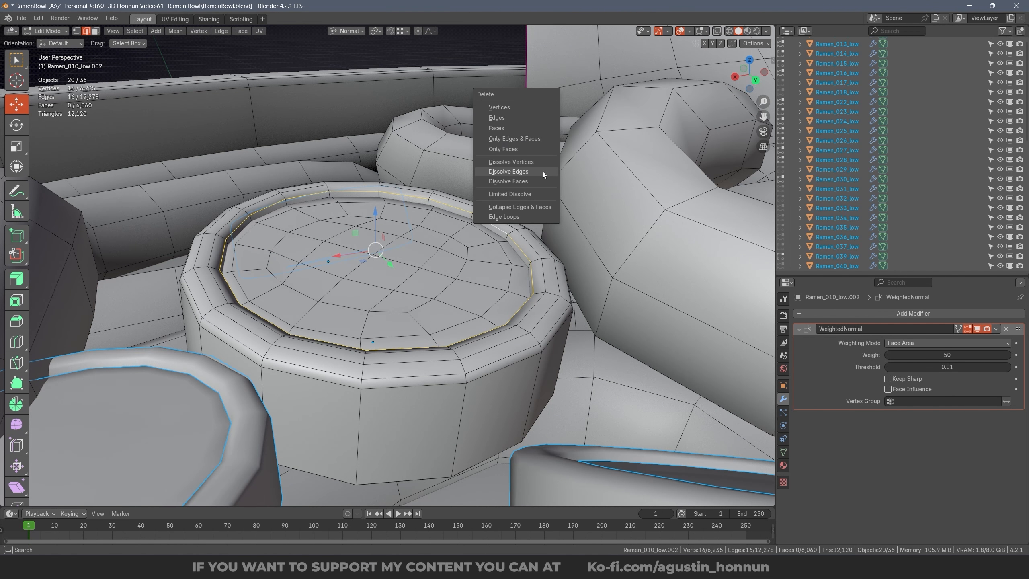
{"action": "left_click", "coordinate": [543, 172]}
{"action": "middle_click_drag", "start_coordinate": [496, 212], "coordinate": [488, 193]}
{"action": "key", "text": "ctrl+z"}
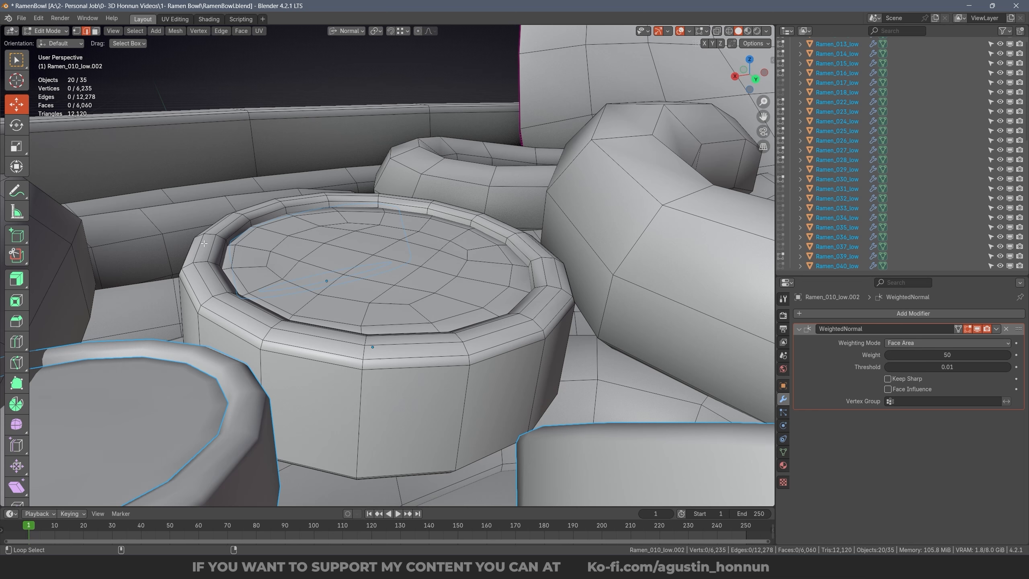
Step: Dissolve the middle edge loop running along the raised rim of the small round topping slice
{"action": "left_click", "coordinate": [207, 244], "text": "alt"}
{"action": "key", "text": "x"}
{"action": "left_click", "coordinate": [207, 245]}
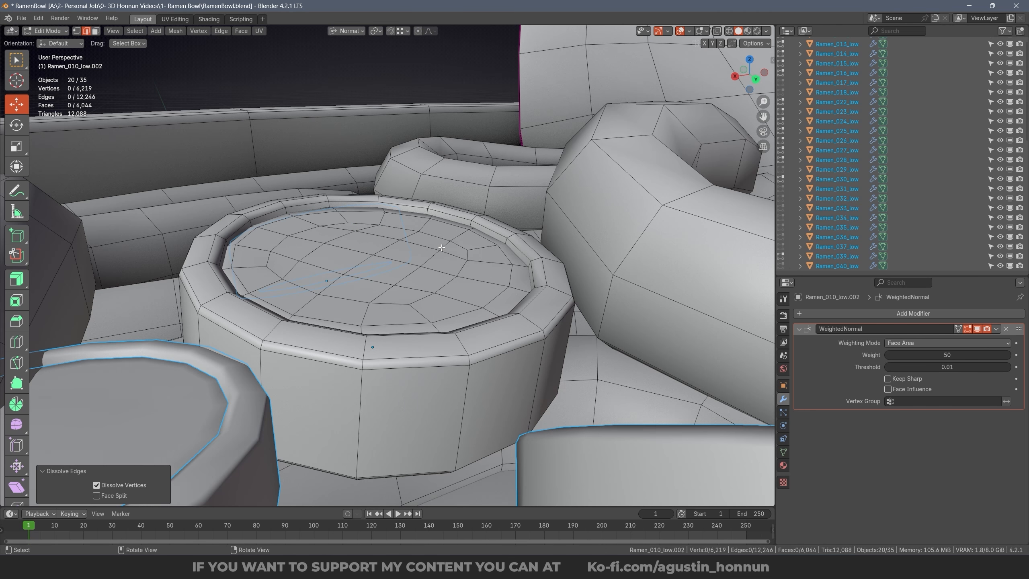
Step: Compare the small topping slice with and without the dissolved rim loop from near and far, keeping the loop dissolved
{"action": "scroll", "coordinate": [466, 245], "scroll_direction": "down", "scroll_amount": 2}
{"action": "middle_click_drag", "start_coordinate": [478, 243], "coordinate": [457, 253]}
{"action": "key", "text": "ctrl+z"}
{"action": "key", "text": "ctrl+shift+z"}
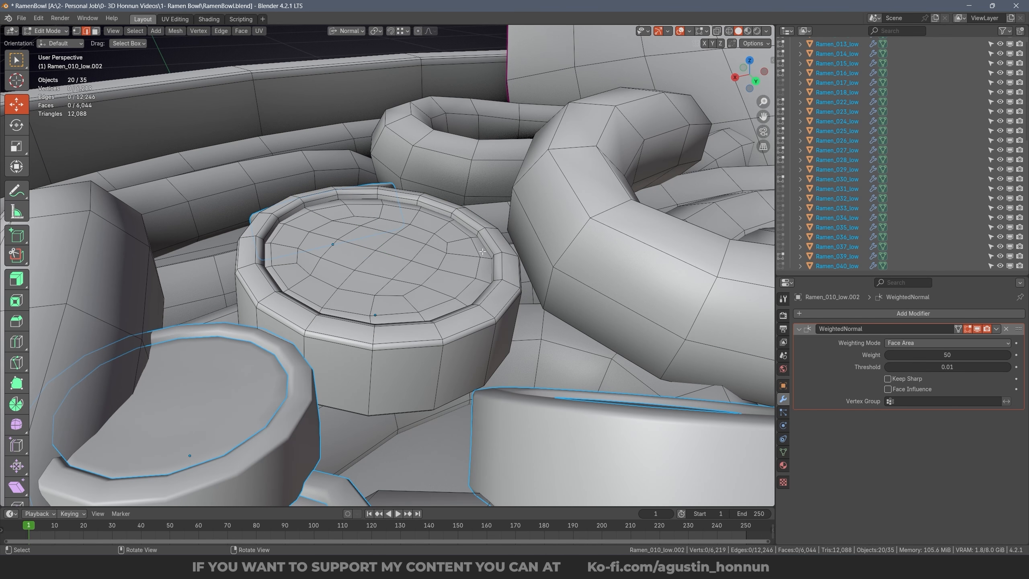
{"action": "scroll", "coordinate": [483, 252], "scroll_direction": "down", "scroll_amount": 5}
{"action": "scroll", "coordinate": [454, 247], "scroll_direction": "up", "scroll_amount": 4}
{"action": "scroll", "coordinate": [452, 239], "scroll_direction": "down", "scroll_amount": 3}
{"action": "scroll", "coordinate": [450, 231], "scroll_direction": "up", "scroll_amount": 2}
{"action": "scroll", "coordinate": [446, 243], "scroll_direction": "up", "scroll_amount": 3}
{"action": "key", "text": "ctrl+z"}
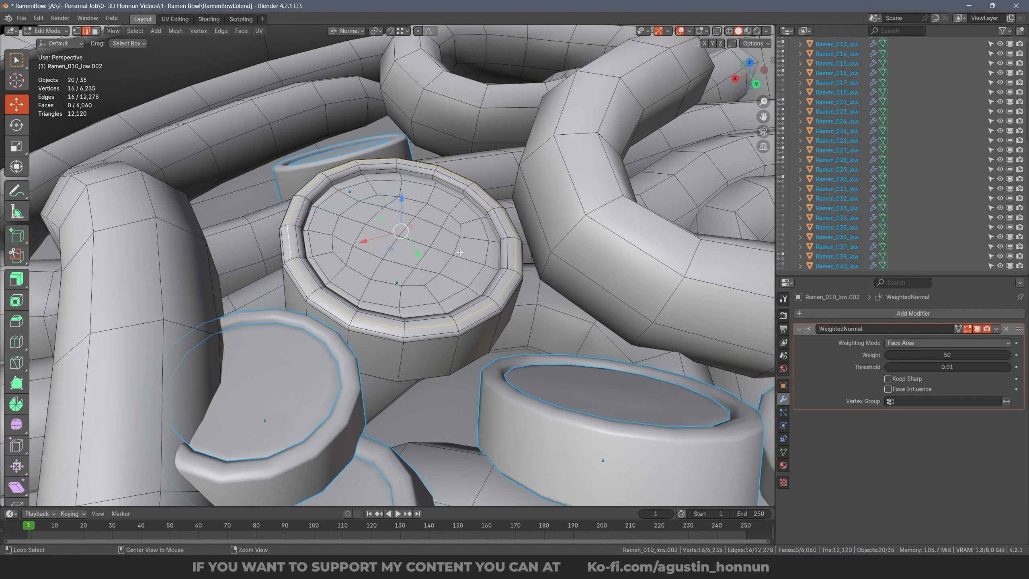
{"action": "scroll", "coordinate": [486, 235], "scroll_direction": "up", "scroll_amount": 3}
{"action": "right_click", "coordinate": [632, 232]}
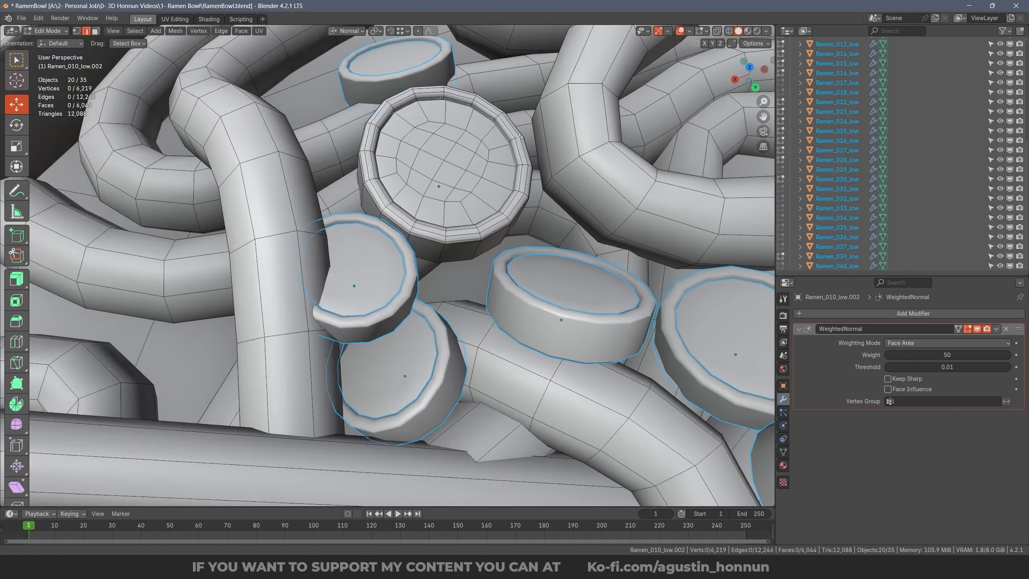
Step: Dissolve the inner edge loop of the small round topping slice's rim and return to Object Mode
{"action": "scroll", "coordinate": [520, 137], "scroll_direction": "up", "scroll_amount": 2}
{"action": "middle_click_drag", "start_coordinate": [523, 166], "coordinate": [523, 142]}
{"action": "left_click", "coordinate": [530, 160], "text": "alt"}
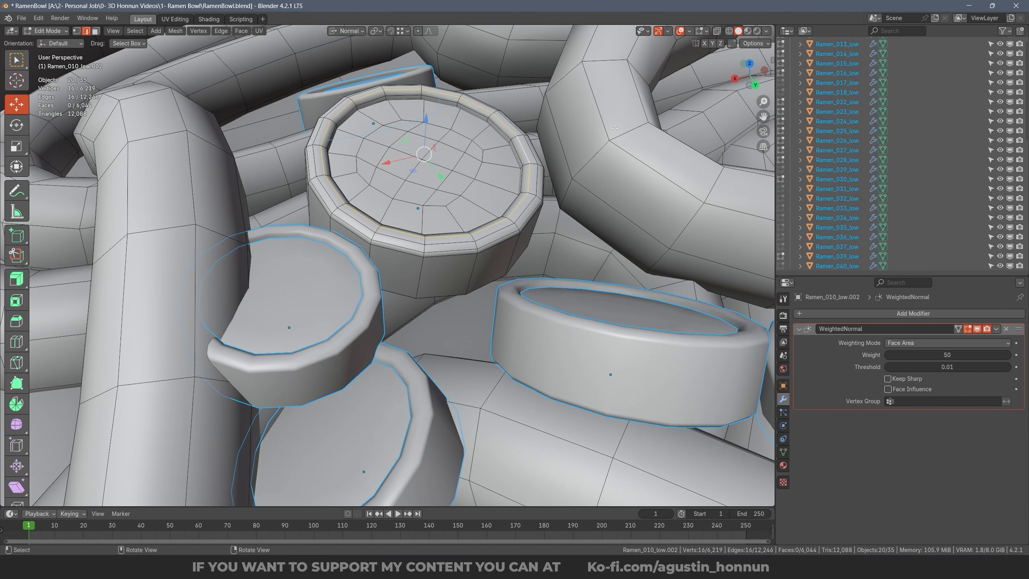
{"action": "key", "text": "ctrl+x"}
{"action": "middle_click_drag", "start_coordinate": [580, 172], "coordinate": [573, 131]}
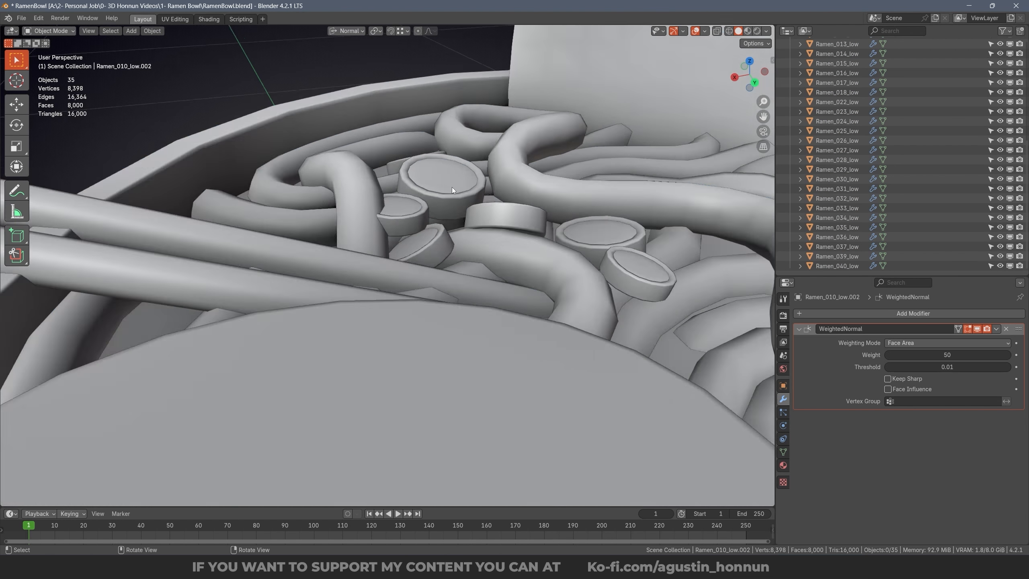
Step: Check the simplified topping slices among the noodles and save the file
{"action": "middle_click_drag", "start_coordinate": [451, 186], "coordinate": [448, 228]}
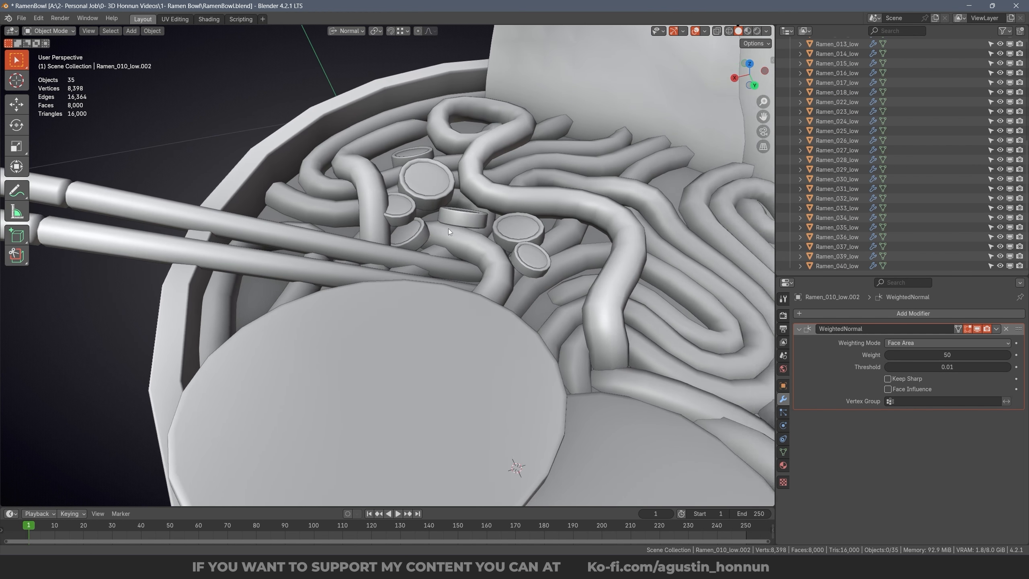
{"action": "scroll", "coordinate": [448, 229], "scroll_direction": "up", "scroll_amount": 2}
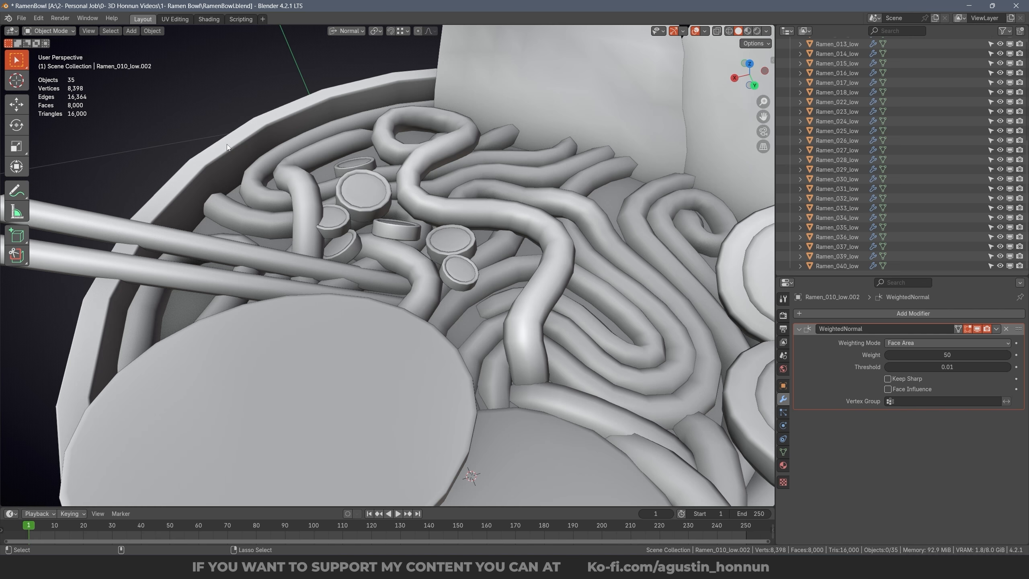
{"action": "key", "text": "ctrl+s"}
{"action": "scroll", "coordinate": [439, 215], "scroll_direction": "down", "scroll_amount": 3}
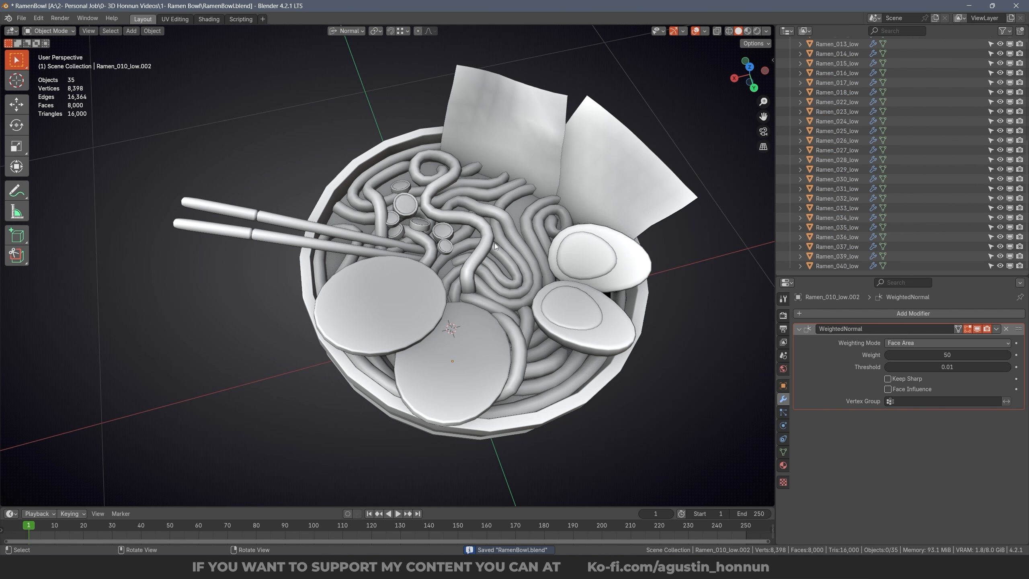
Step: Examine the mesh of the rear egg half in Edit Mode
{"action": "middle_click_drag", "start_coordinate": [495, 243], "coordinate": [636, 255]}
{"action": "left_click", "coordinate": [639, 253]}
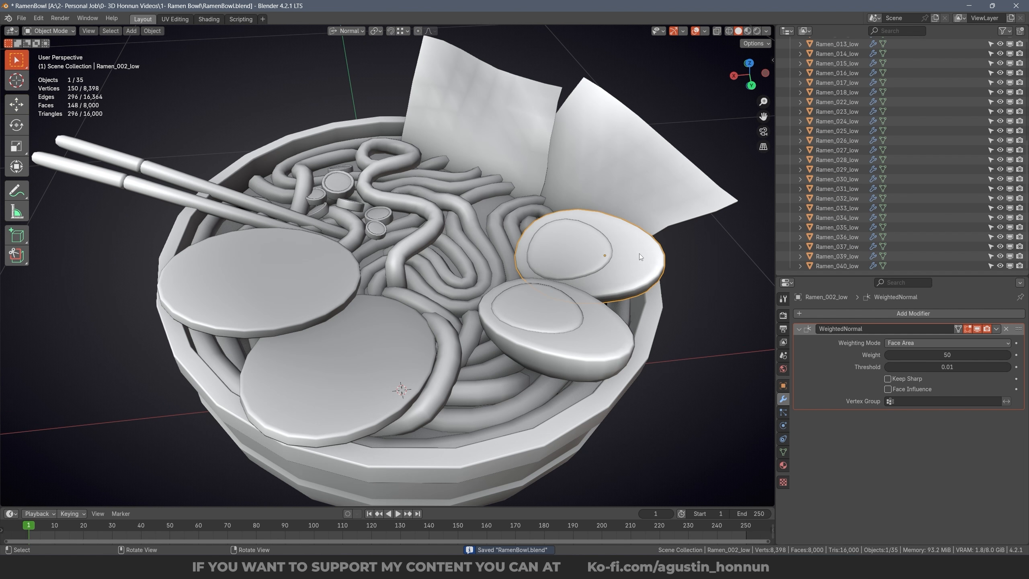
{"action": "scroll", "coordinate": [639, 253], "scroll_direction": "up", "scroll_amount": 3}
{"action": "key", "text": "Tab"}
{"action": "scroll", "coordinate": [639, 253], "scroll_direction": "down", "scroll_amount": 2}
{"action": "key", "text": "Tab"}
Step: Dissolve the edge loops around the border of the rear egg's yolk
{"action": "left_click", "coordinate": [580, 246]}
{"action": "key", "text": "Tab"}
{"action": "scroll", "coordinate": [579, 246], "scroll_direction": "up", "scroll_amount": 4}
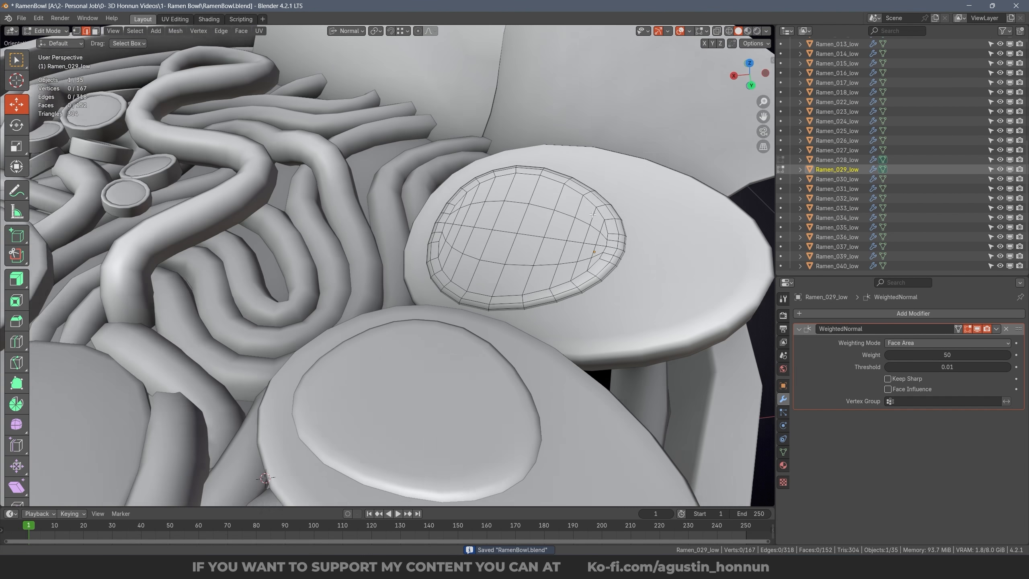
{"action": "scroll", "coordinate": [593, 214], "scroll_direction": "down", "scroll_amount": 3}
{"action": "scroll", "coordinate": [572, 225], "scroll_direction": "up", "scroll_amount": 3}
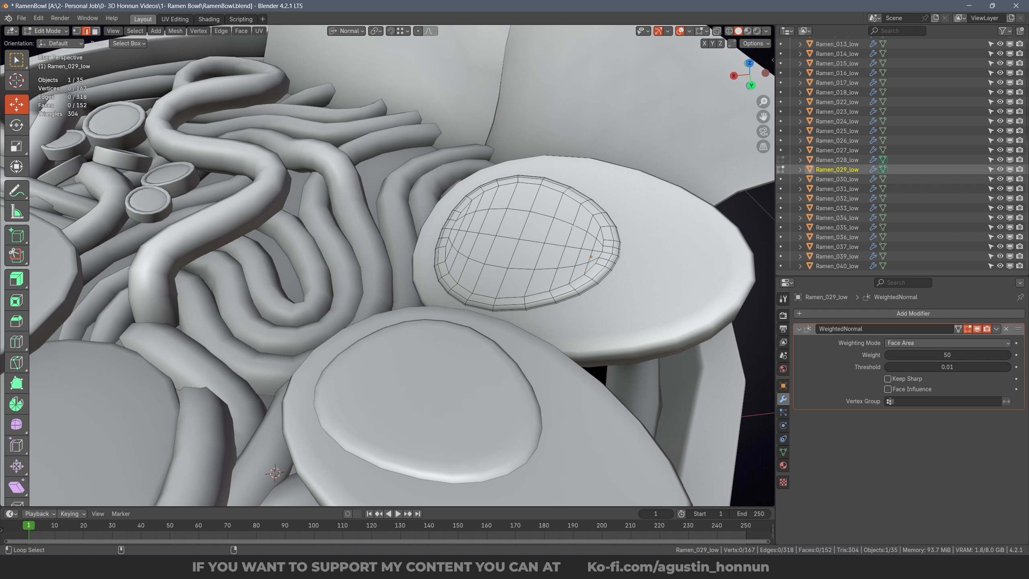
{"action": "left_click", "coordinate": [580, 263], "text": "alt+shift"}
{"action": "middle_click_drag", "start_coordinate": [580, 263], "coordinate": [420, 234]}
{"action": "key", "text": "x"}
{"action": "left_click", "coordinate": [419, 234]}
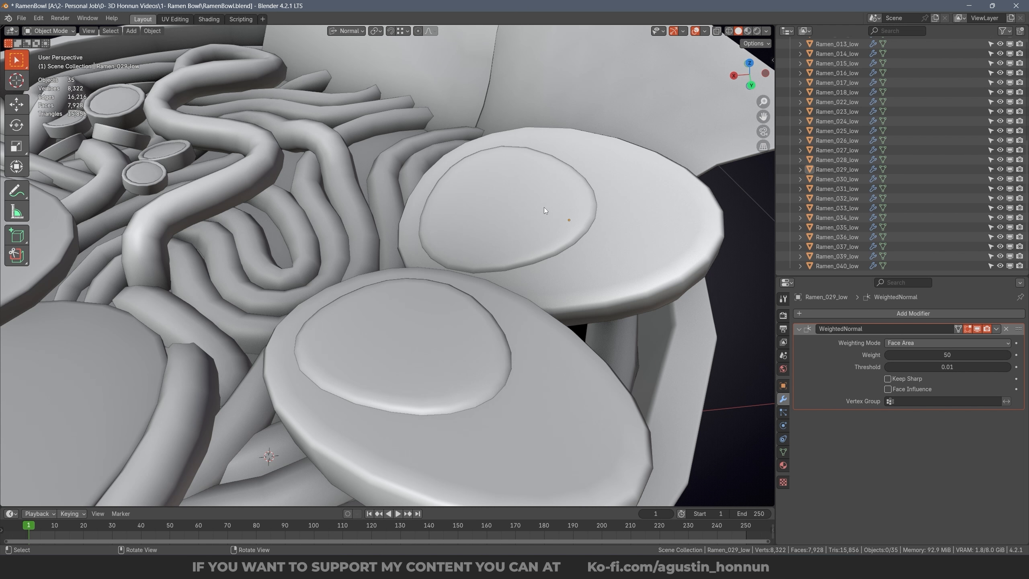
Step: Select the yolk objects of both egg halves and delete them
{"action": "left_click", "coordinate": [543, 207]}
{"action": "left_click", "coordinate": [453, 322], "text": "shift"}
{"action": "middle_click_drag", "start_coordinate": [453, 322], "coordinate": [614, 245]}
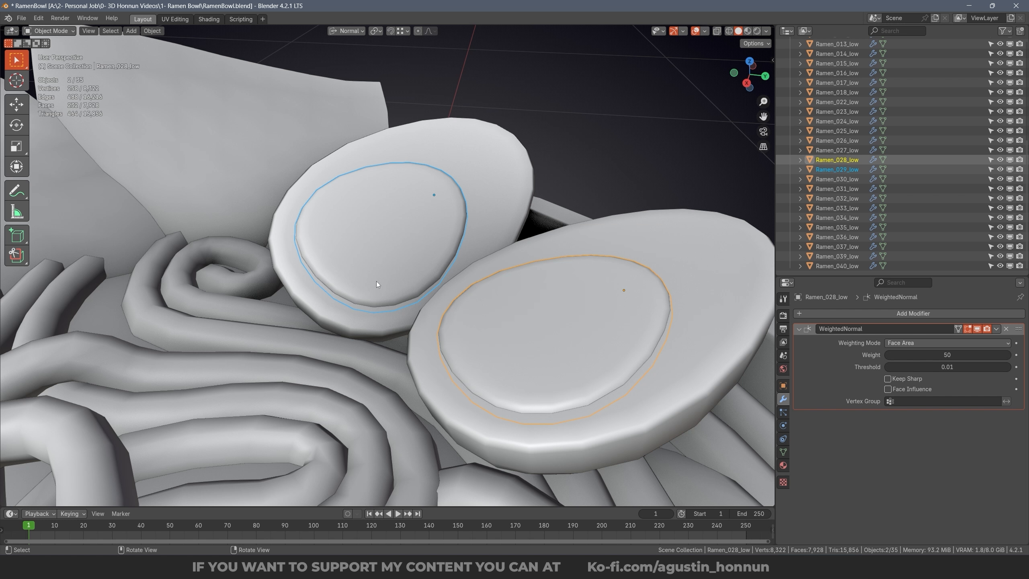
{"action": "middle_click_drag", "start_coordinate": [692, 348], "coordinate": [447, 302]}
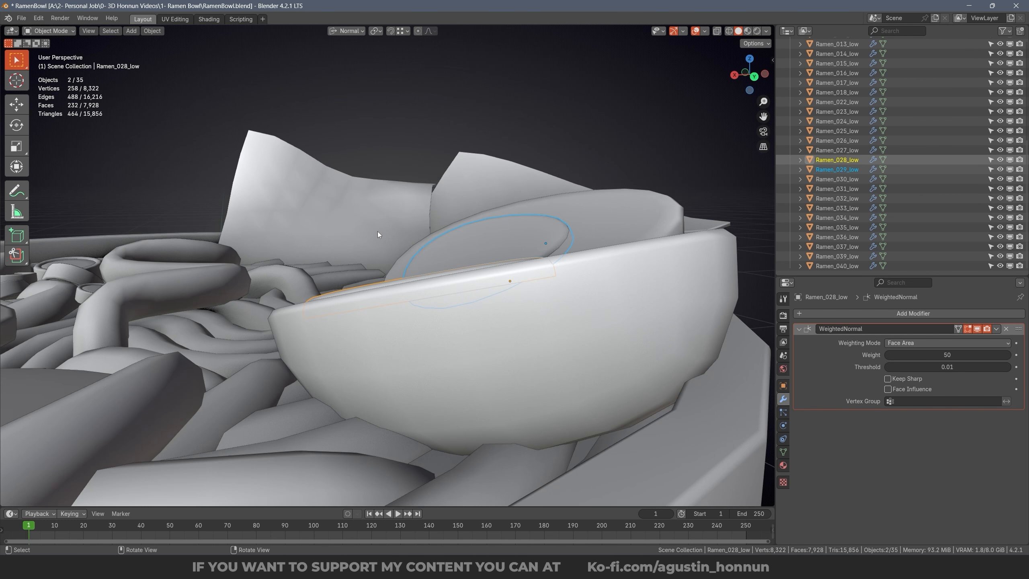
{"action": "middle_click_drag", "start_coordinate": [378, 235], "coordinate": [492, 317]}
{"action": "key", "text": "x"}
{"action": "left_click", "coordinate": [496, 317]}
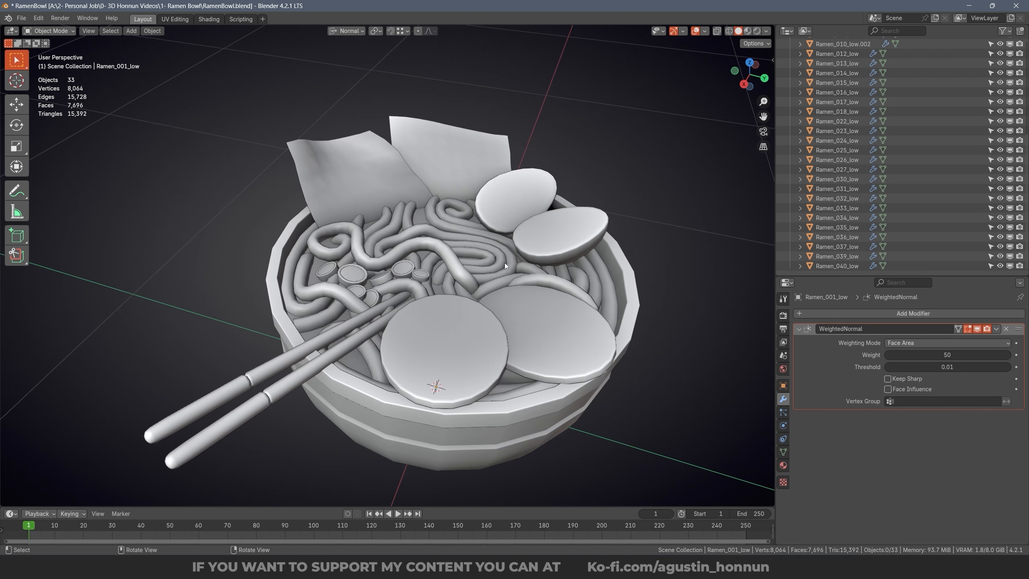
Step: Look over the whole low-poly bowl and save the file
{"action": "scroll", "coordinate": [505, 262], "scroll_direction": "down", "scroll_amount": 3}
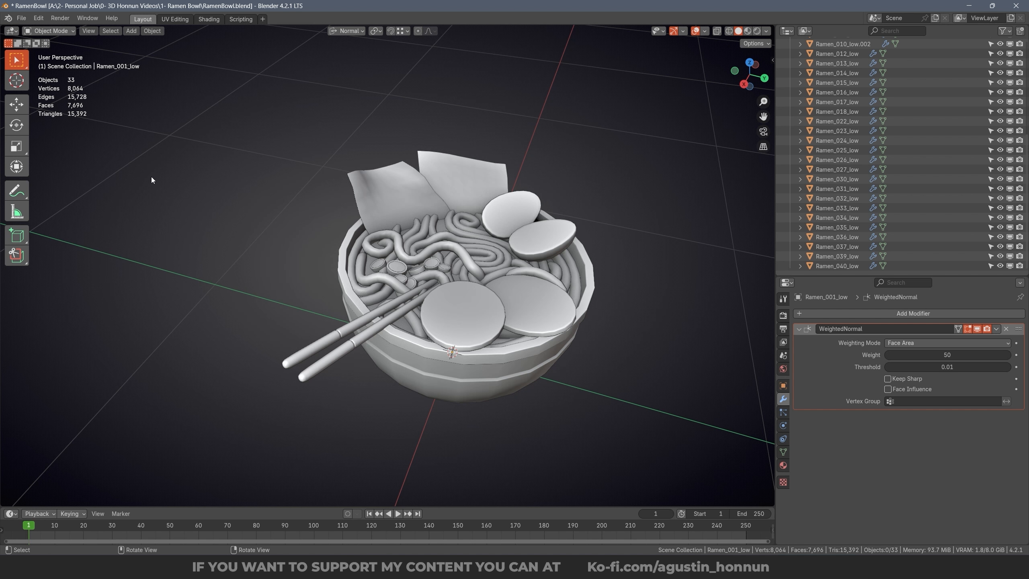
{"action": "middle_click_drag", "start_coordinate": [420, 229], "coordinate": [461, 274]}
{"action": "key", "text": "ctrl+s"}
{"action": "key", "text": "a"}
{"action": "key", "text": "alt+a"}
{"action": "scroll", "coordinate": [434, 267], "scroll_direction": "up", "scroll_amount": 2}
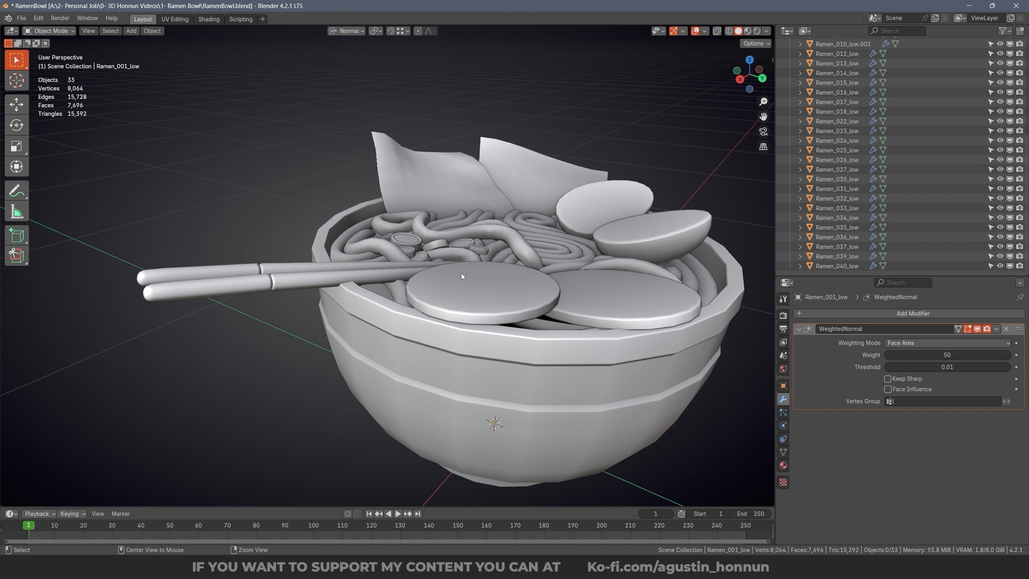
Step: Enable the Ramen_high collection alongside Ramen_low and collapse both collections in the outliner
{"action": "scroll", "coordinate": [347, 254], "scroll_direction": "up", "scroll_amount": 2}
{"action": "middle_click_drag", "start_coordinate": [386, 297], "coordinate": [465, 227]}
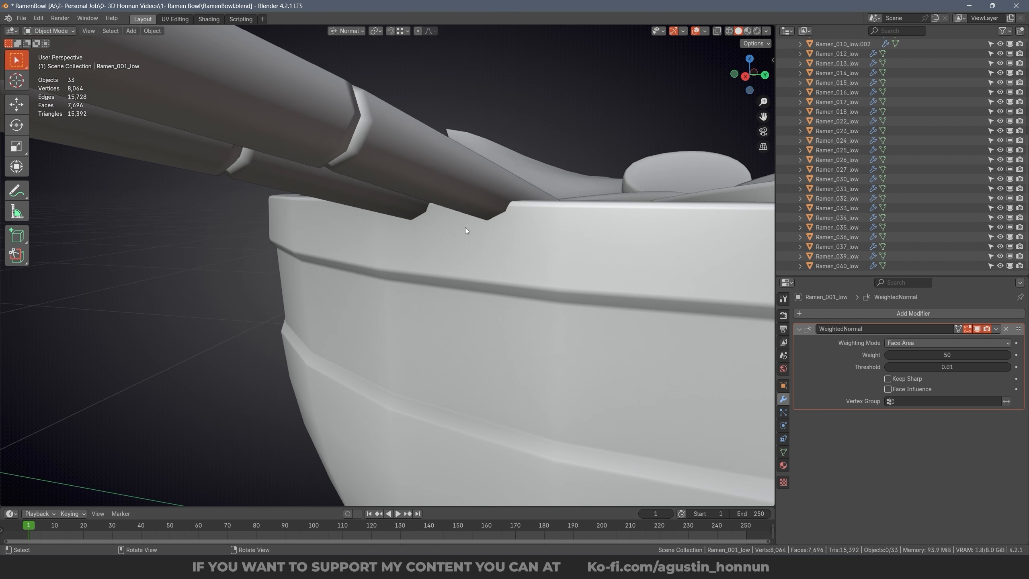
{"action": "scroll", "coordinate": [911, 131], "scroll_direction": "up", "scroll_amount": 7}
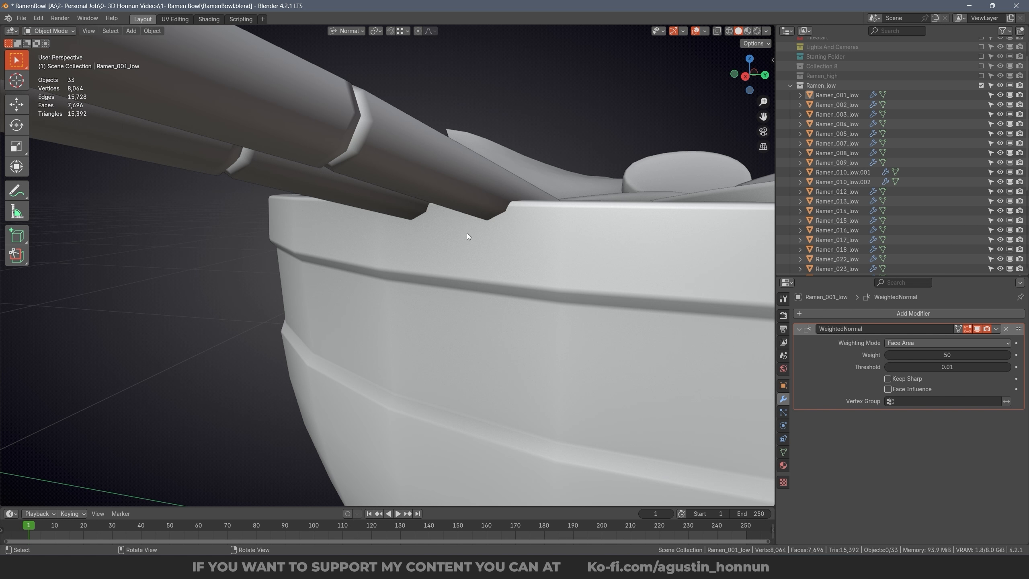
{"action": "scroll", "coordinate": [791, 113], "scroll_direction": "up", "scroll_amount": 2}
{"action": "scroll", "coordinate": [937, 140], "scroll_direction": "down", "scroll_amount": 3}
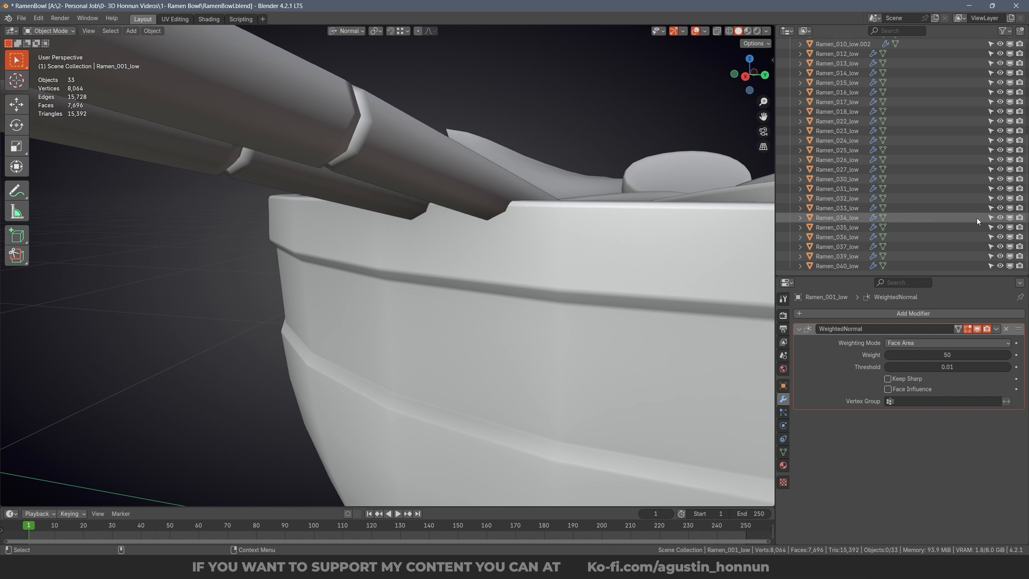
{"action": "scroll", "coordinate": [953, 130], "scroll_direction": "up", "scroll_amount": 3}
{"action": "left_click", "coordinate": [980, 101]}
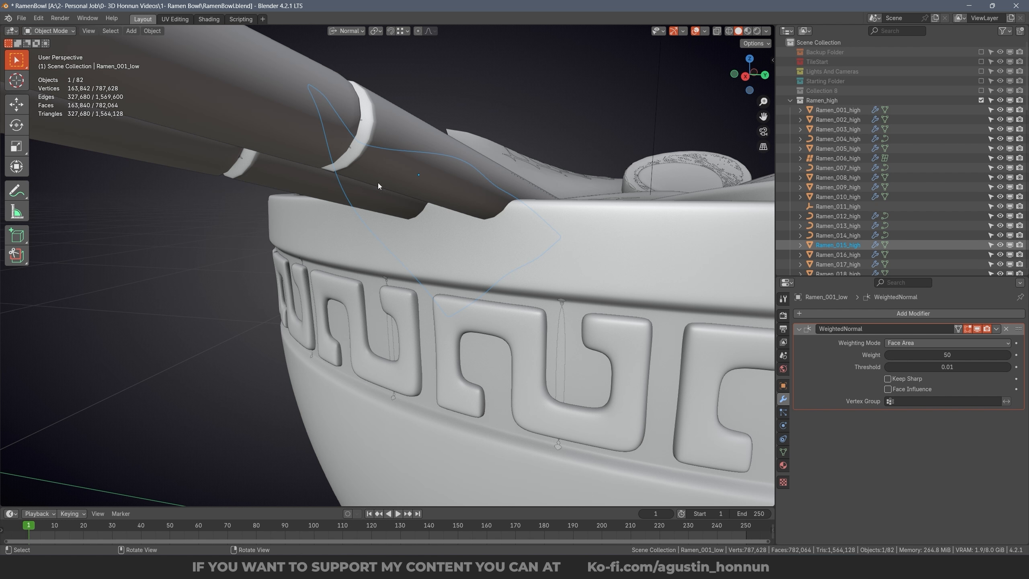
{"action": "scroll", "coordinate": [584, 161], "scroll_direction": "down", "scroll_amount": 5}
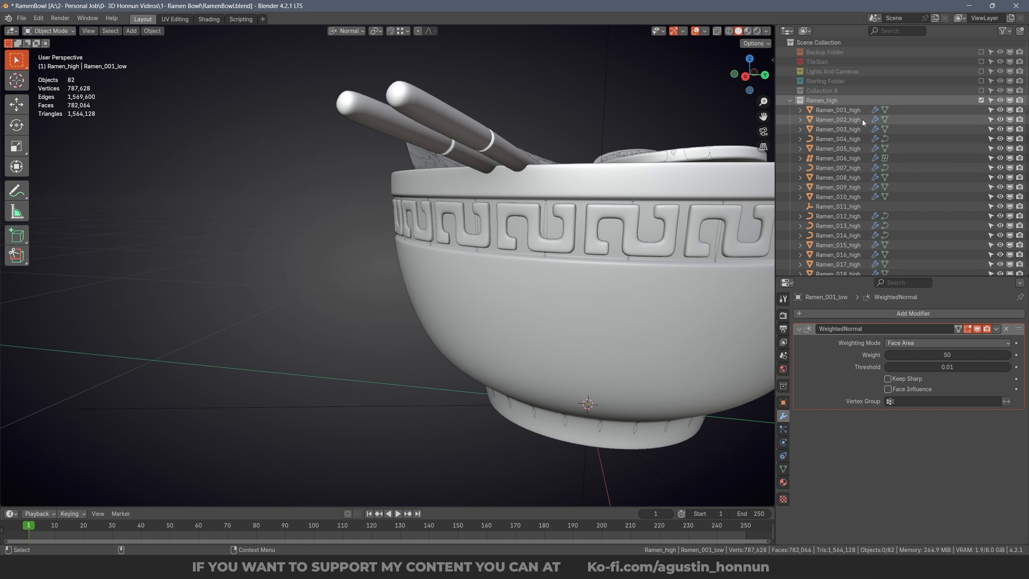
{"action": "left_click", "coordinate": [789, 110]}
{"action": "scroll", "coordinate": [424, 191], "scroll_direction": "down", "scroll_amount": 3}
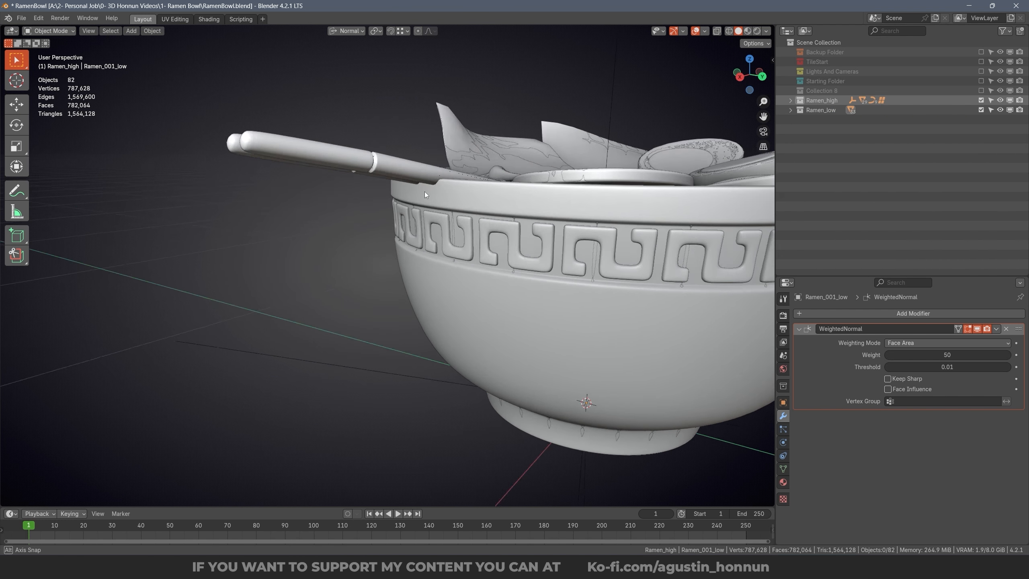
Step: Select both chopsticks in their low and high versions and rotate them about 2° to lift them off the bowl rim
{"action": "left_click", "coordinate": [284, 162]}
{"action": "middle_click_drag", "start_coordinate": [305, 209], "coordinate": [286, 131]}
{"action": "scroll", "coordinate": [460, 176], "scroll_direction": "up", "scroll_amount": 4}
{"action": "middle_click_drag", "start_coordinate": [460, 178], "coordinate": [664, 181]}
{"action": "key", "text": "r"}
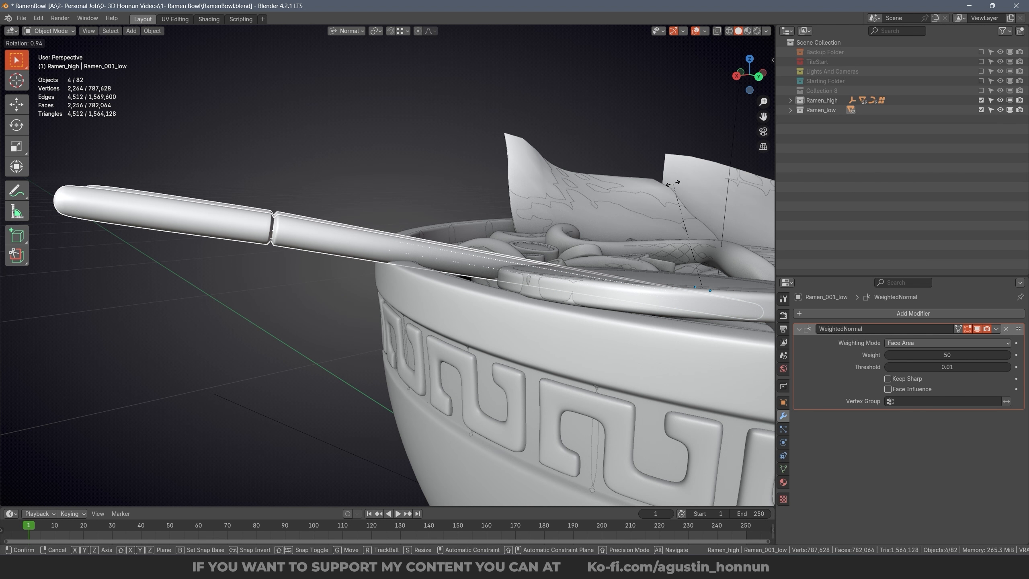
{"action": "left_click", "coordinate": [728, 204]}
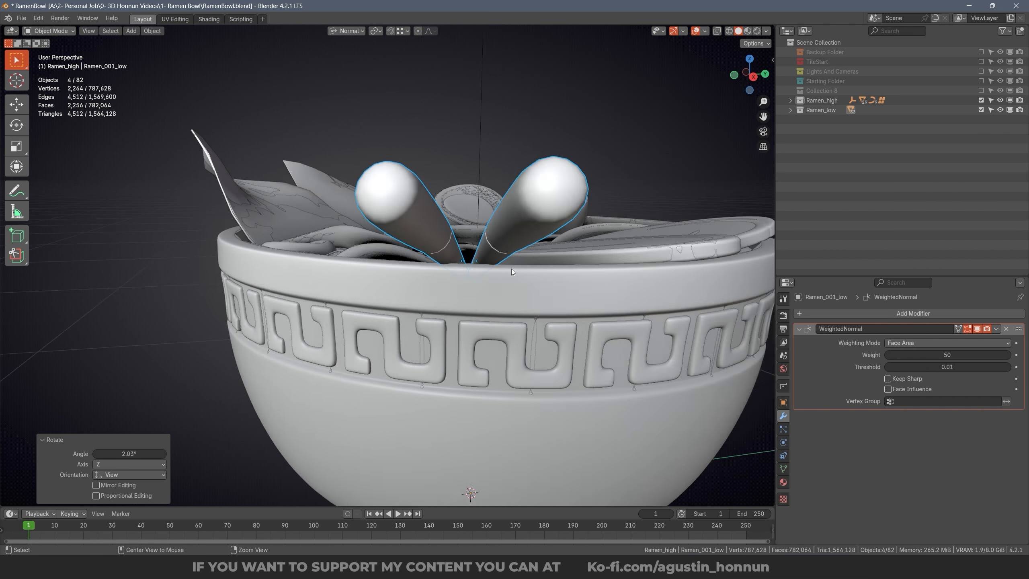
Step: Rotate the chopsticks a further 0.4° or so in the end-on view to even out their clearance over the rim
{"action": "right_click_drag", "start_coordinate": [511, 269], "coordinate": [526, 254], "text": "alt"}
{"action": "key", "text": "r"}
{"action": "left_click", "coordinate": [531, 271]}
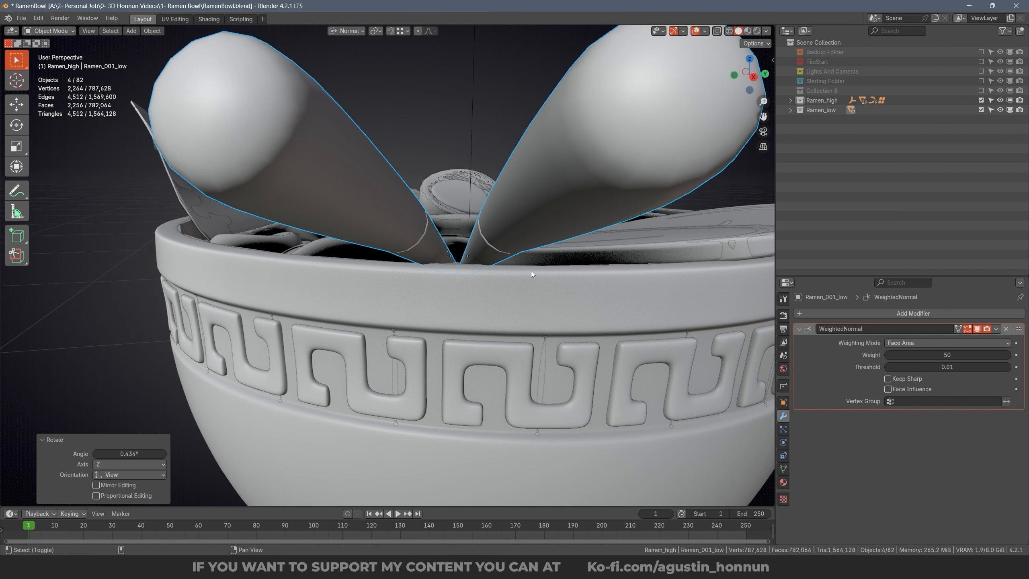
{"action": "left_click", "coordinate": [530, 268]}
{"action": "middle_click_drag", "start_coordinate": [532, 259], "coordinate": [389, 296]}
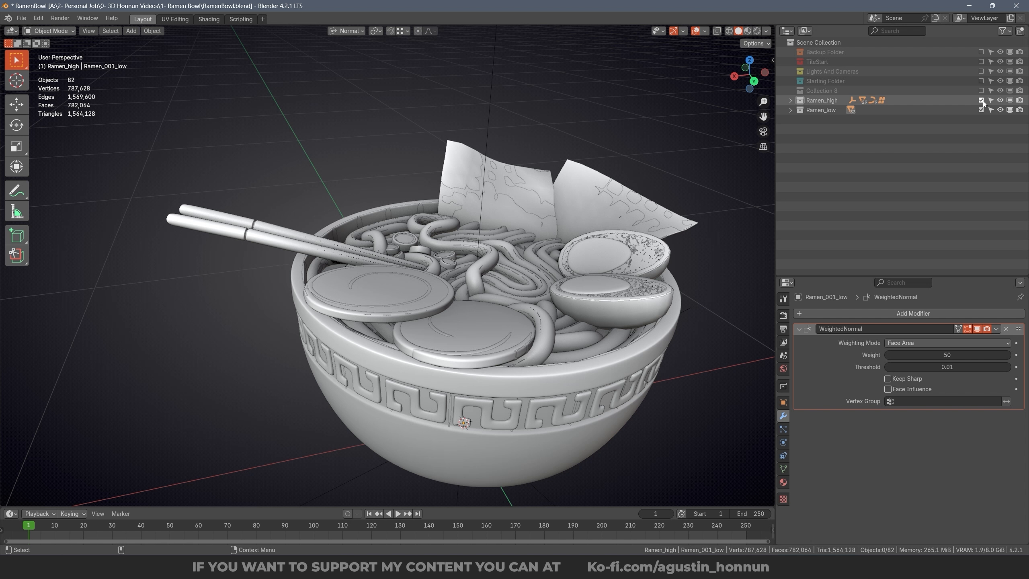
Step: Exclude the Ramen_high collection again and inspect the remaining low-poly ramen objects
{"action": "left_click", "coordinate": [981, 100]}
{"action": "key", "text": "a"}
{"action": "scroll", "coordinate": [538, 279], "scroll_direction": "up", "scroll_amount": 4}
{"action": "scroll", "coordinate": [558, 236], "scroll_direction": "down", "scroll_amount": 4}
{"action": "middle_click_drag", "start_coordinate": [558, 235], "coordinate": [507, 246]}
{"action": "key", "text": "alt+a"}
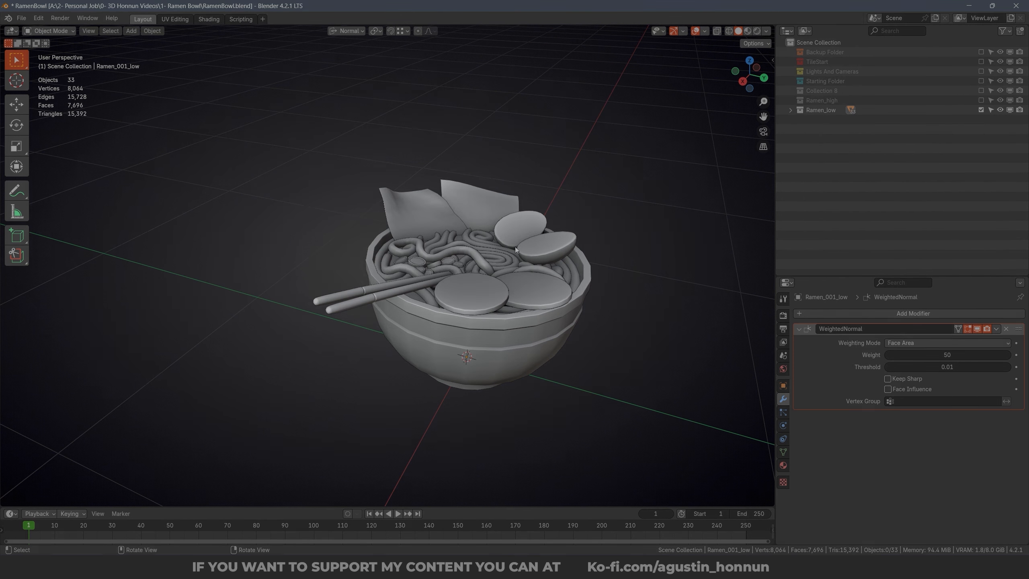